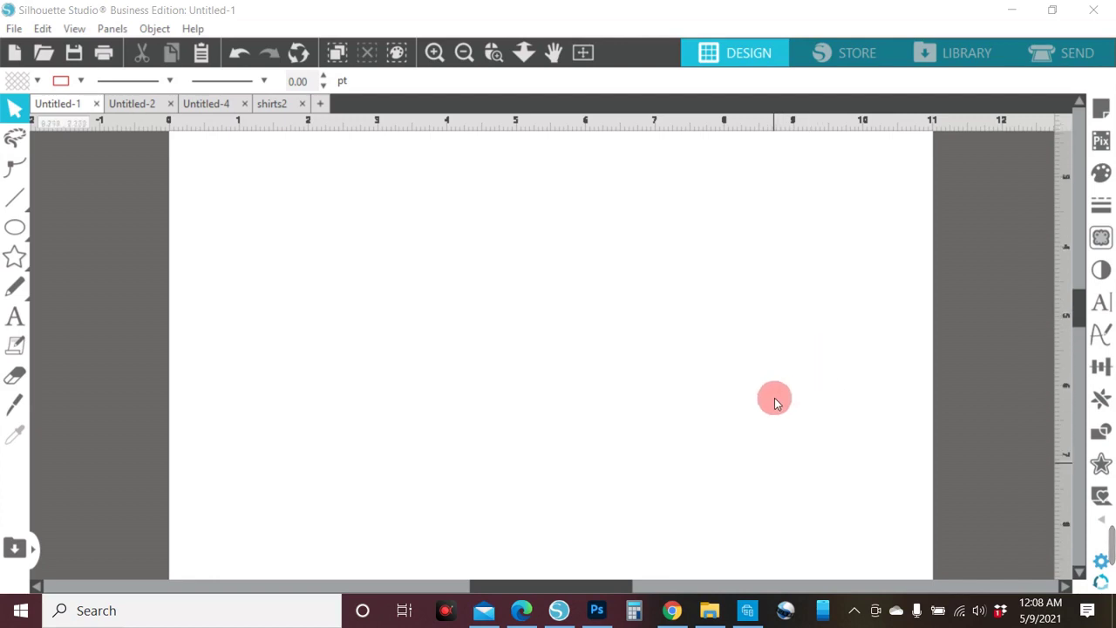
# - Open the page setup settings to review the media width and height, with the whole page in view
pyautogui.scroll(-3, 775, 398)
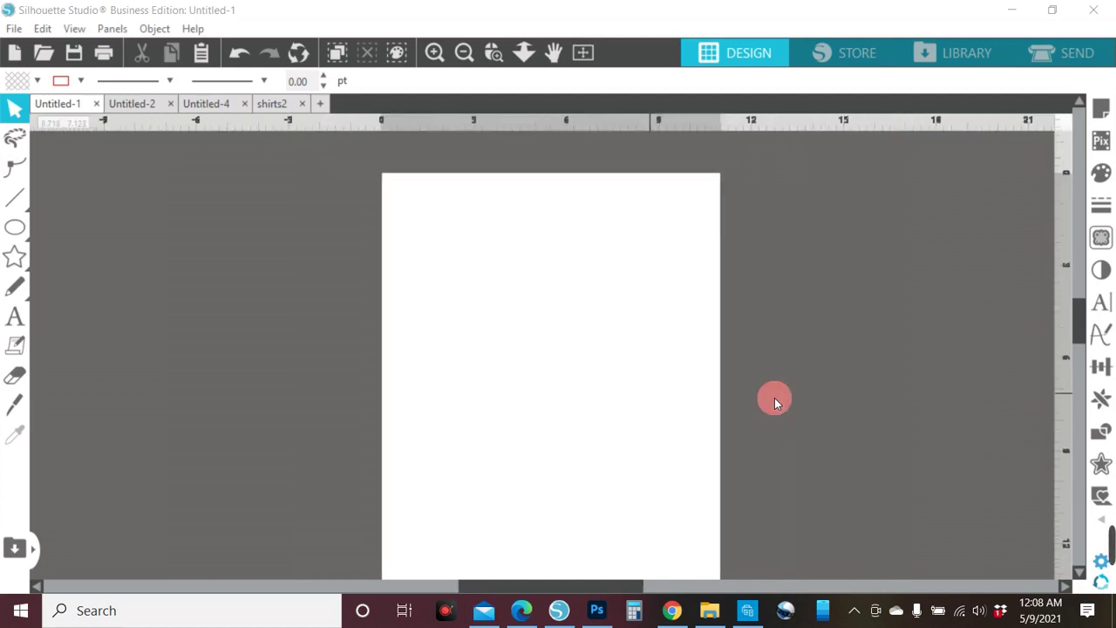
pyautogui.scroll(-2, 823, 353)
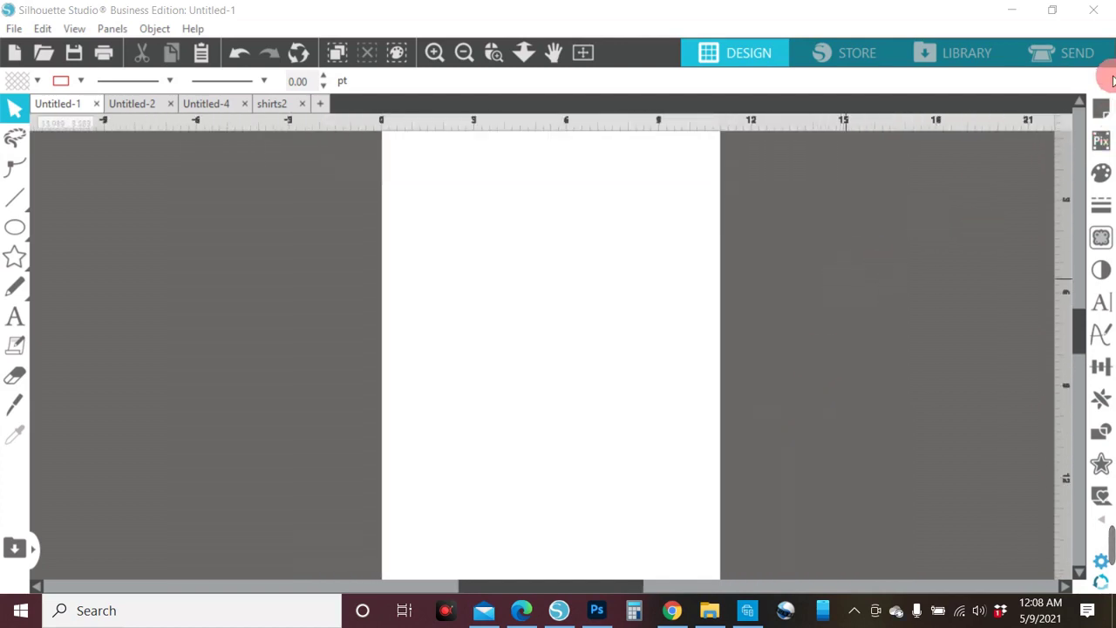
pyautogui.click(1102, 110)
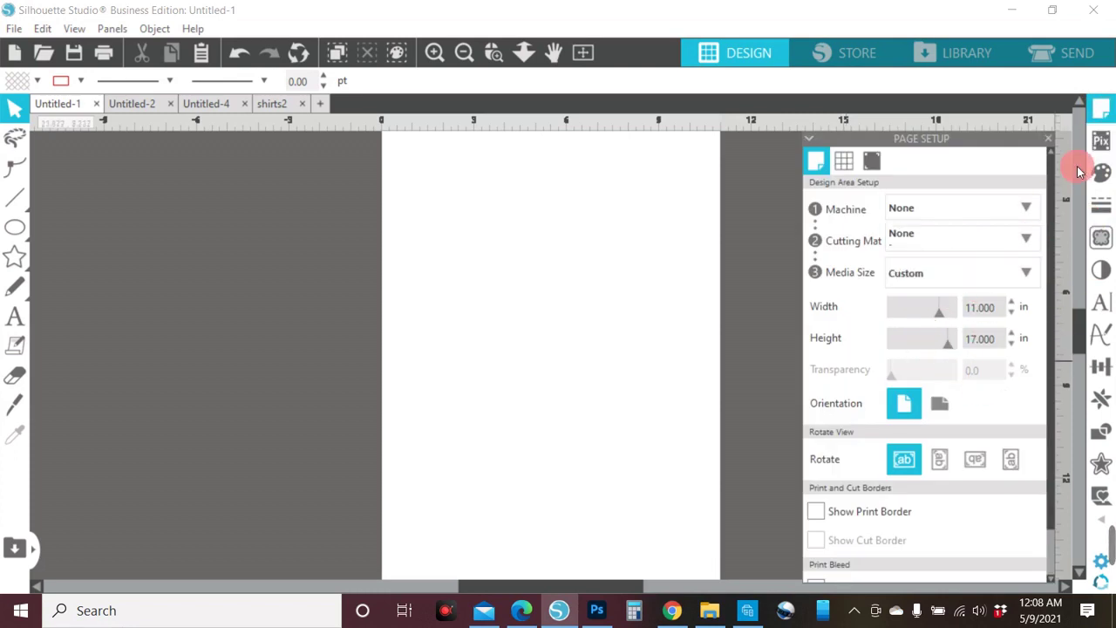
pyautogui.hotkey('ctrl', '1')
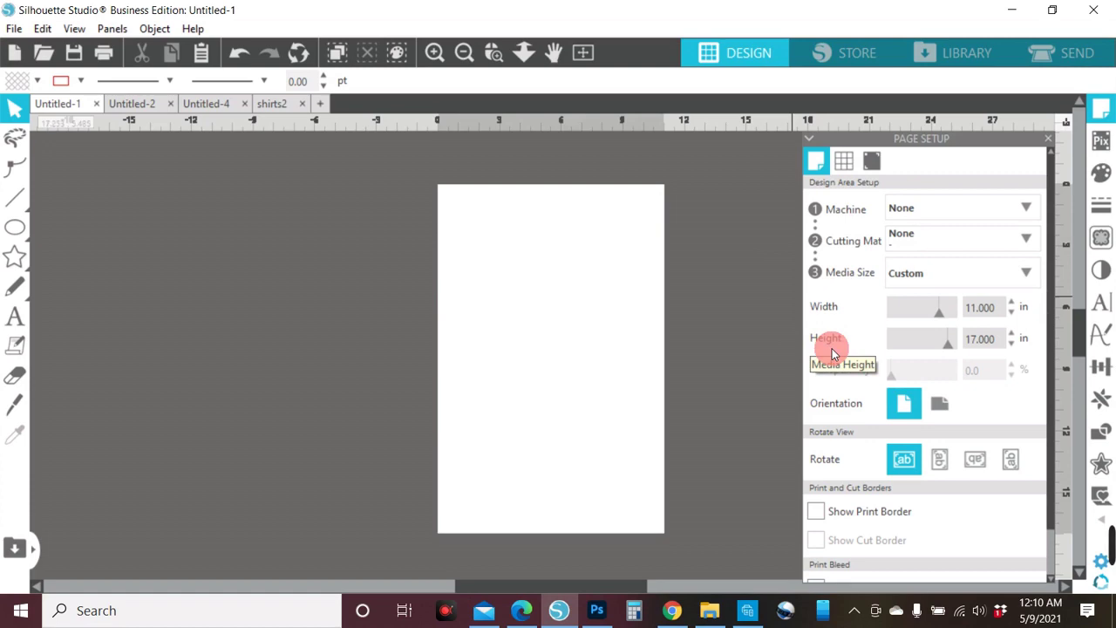
# - Switch to File Explorer and search the Silhouette graphics folder for "basketball"
pyautogui.click(717, 614)
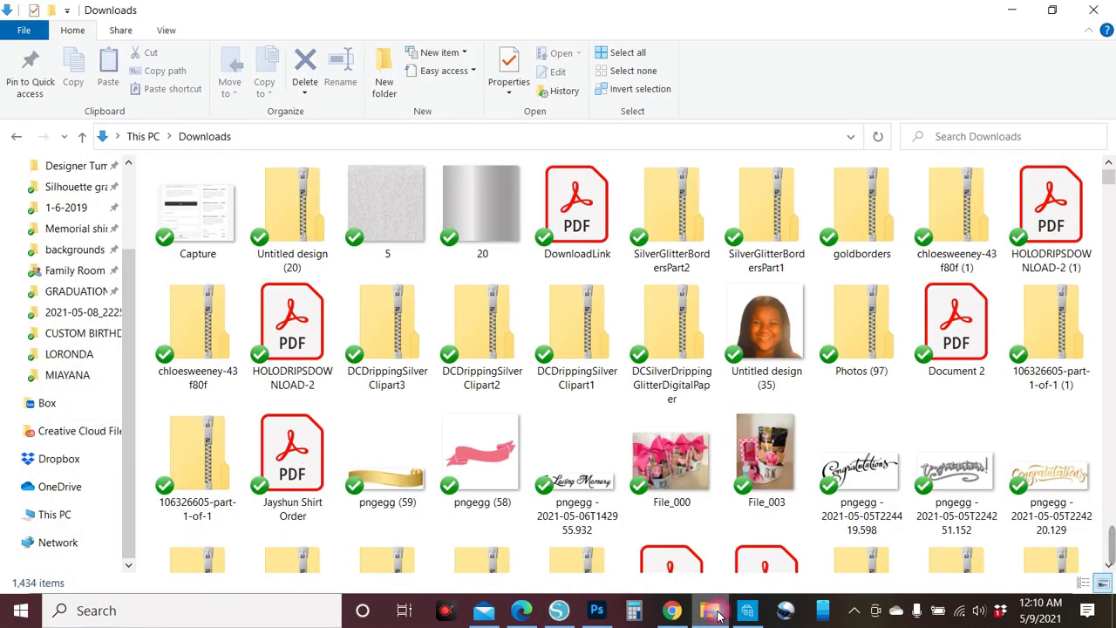
pyautogui.scroll(2, 88, 262)
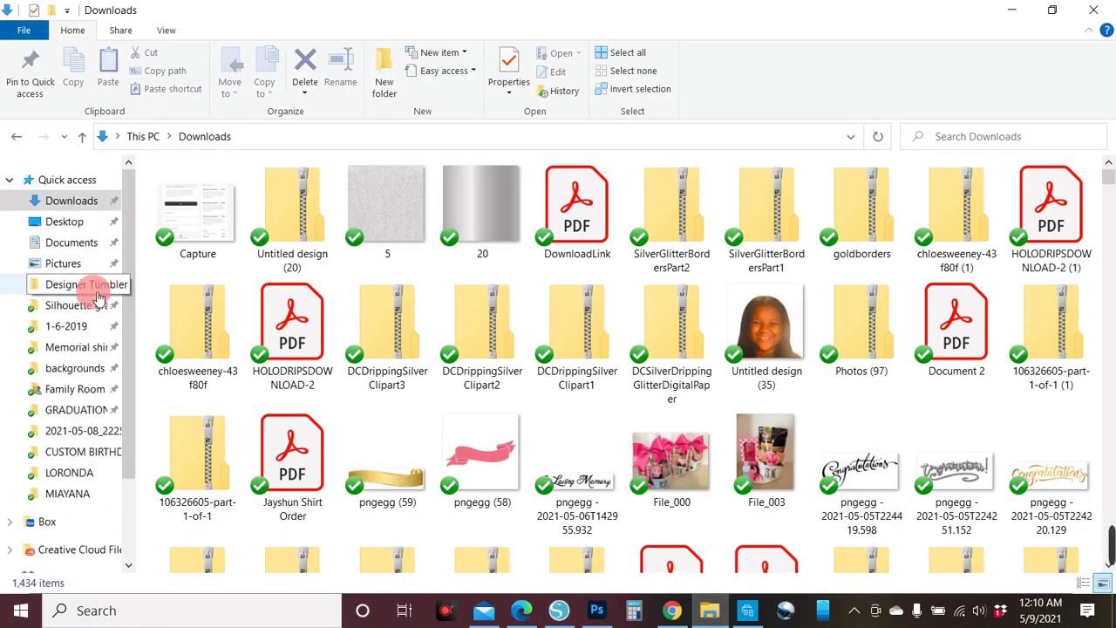
pyautogui.click(74, 305)
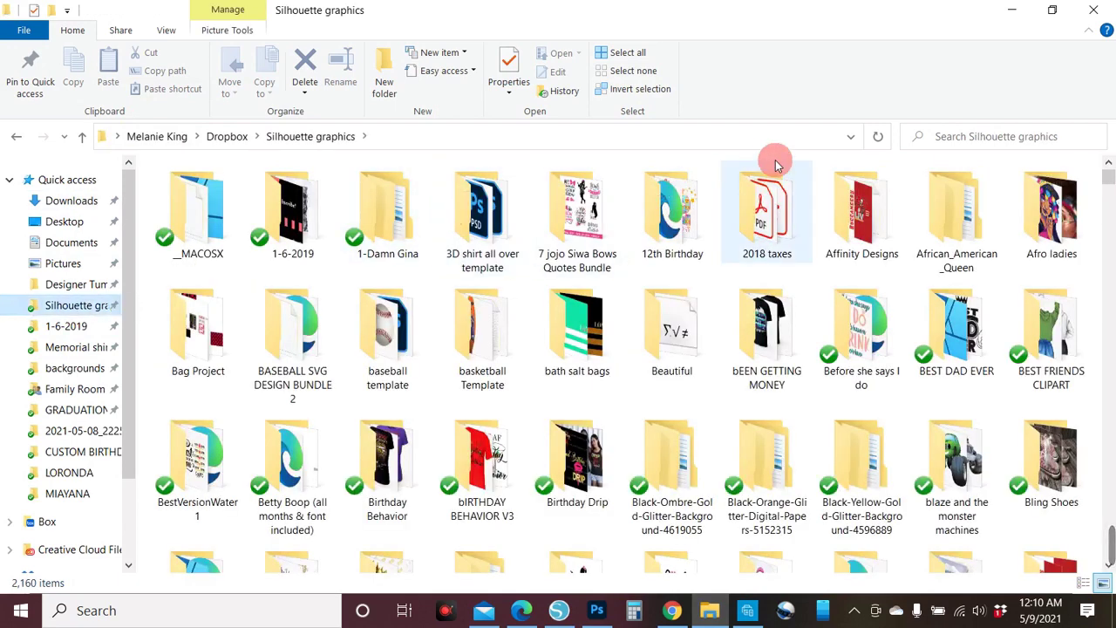
pyautogui.click(948, 140)
pyautogui.write('b')
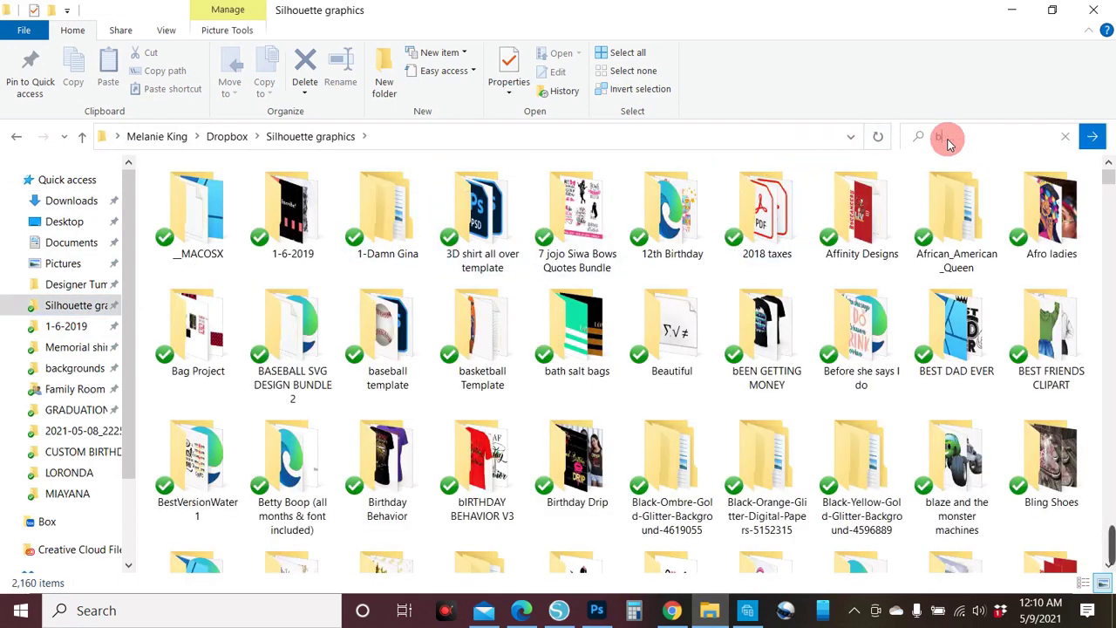
pyautogui.write('asketba')
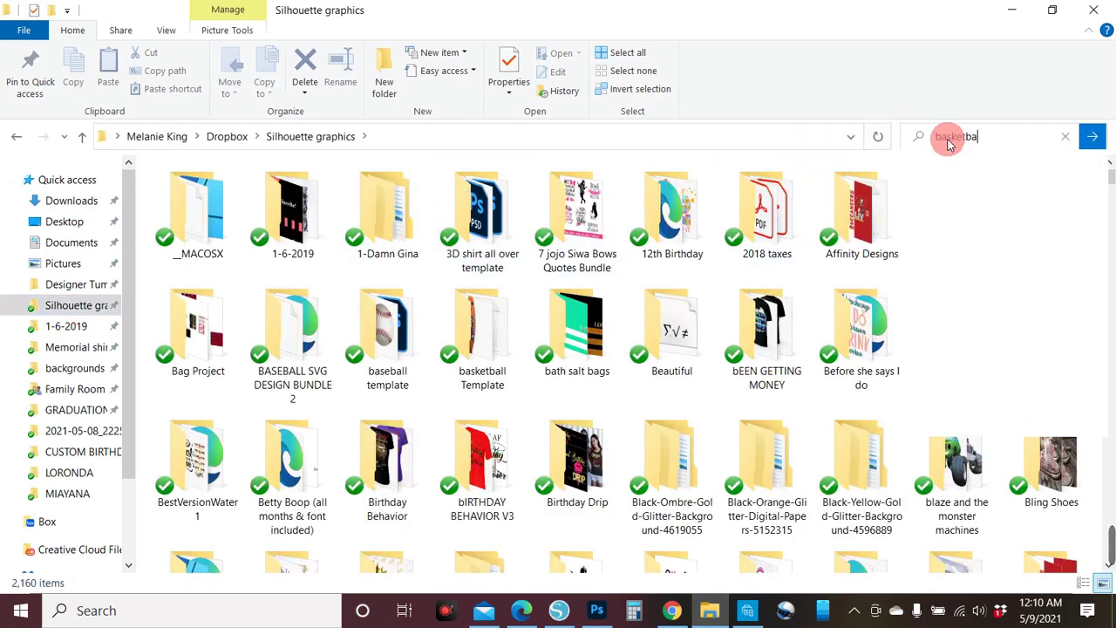
pyautogui.write('ll')
pyautogui.press('Return')
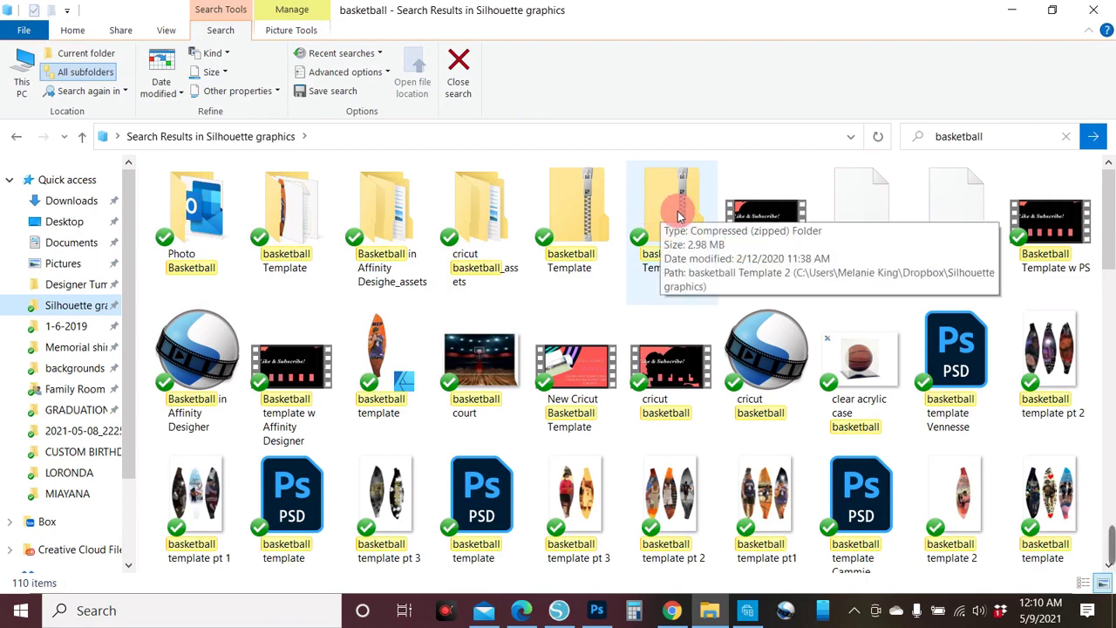
# - Open the basketball Template 2 zip archive and its basketball Template folder to examine the file formats inside
pyautogui.doubleClick(656, 195)
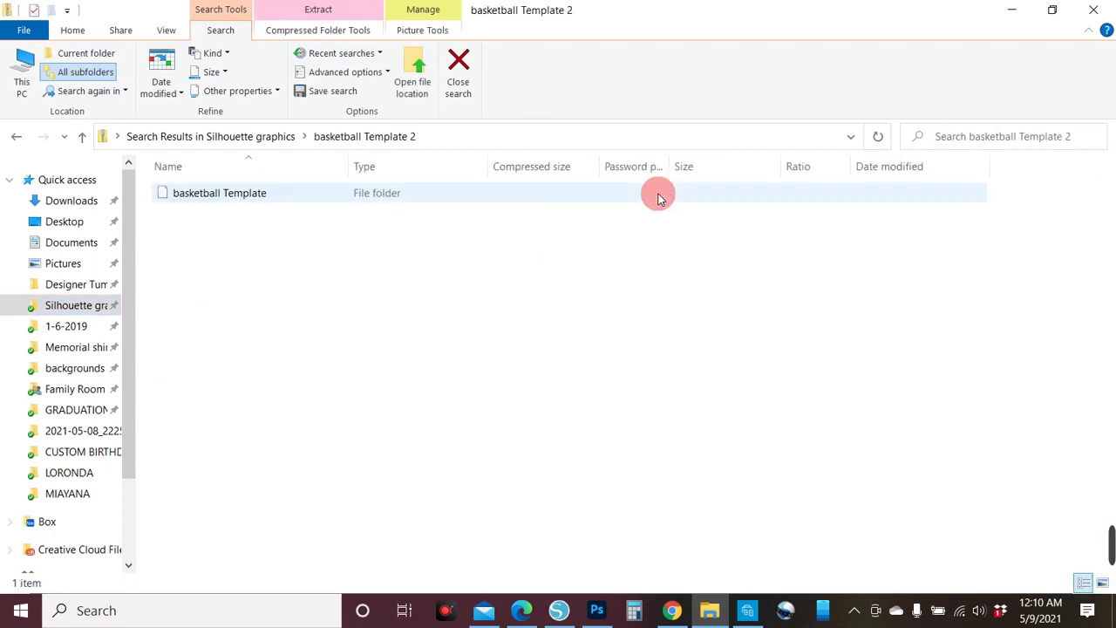
pyautogui.doubleClick(248, 196)
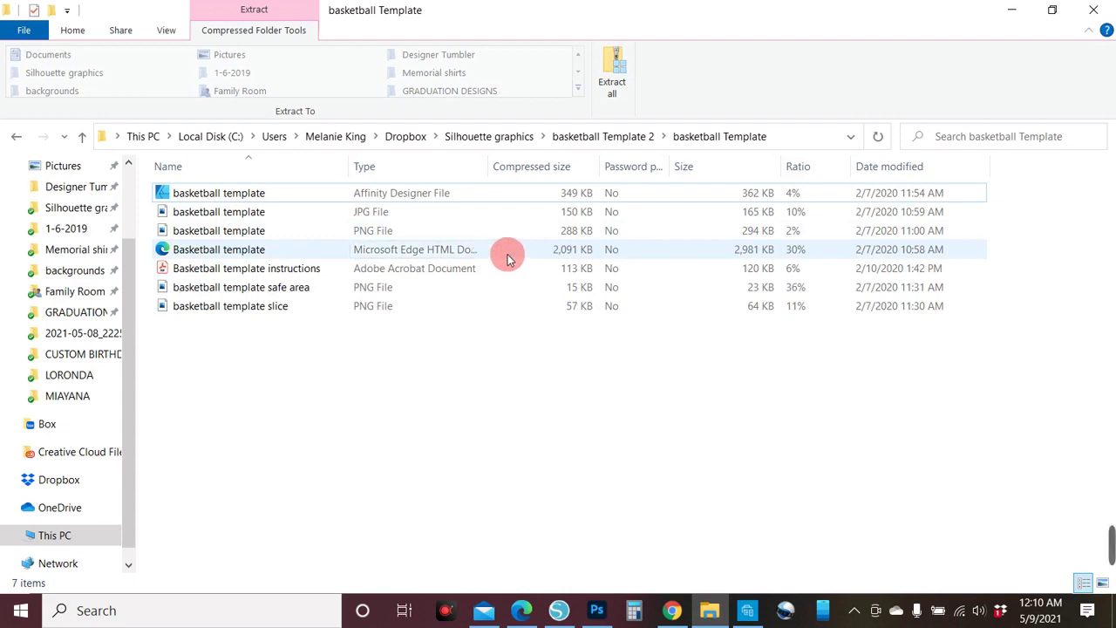
pyautogui.click(422, 194)
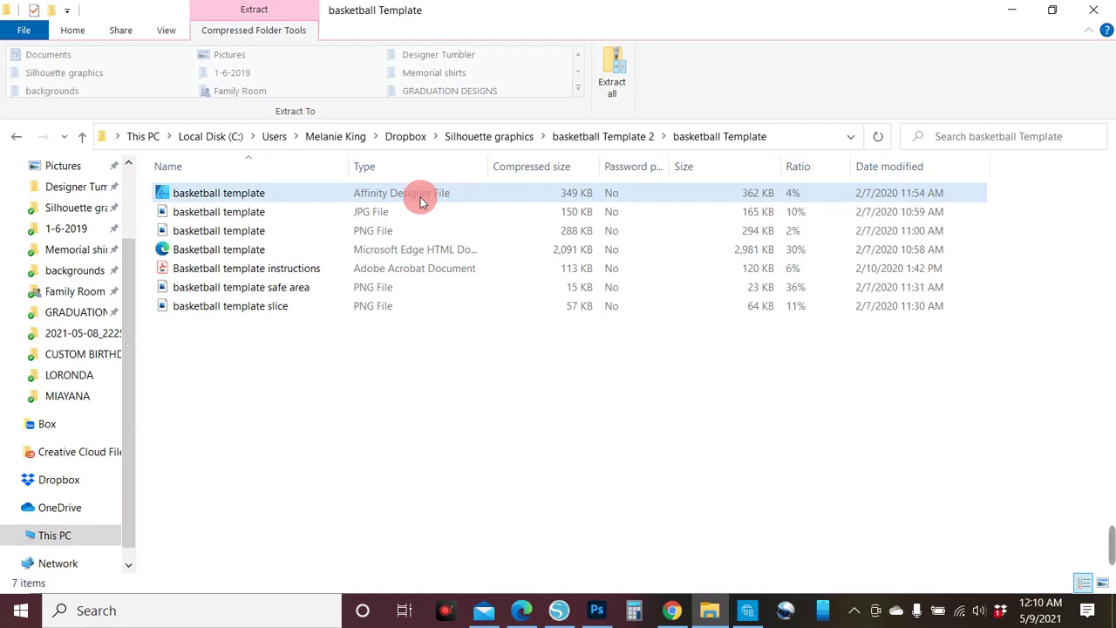
pyautogui.click(370, 252)
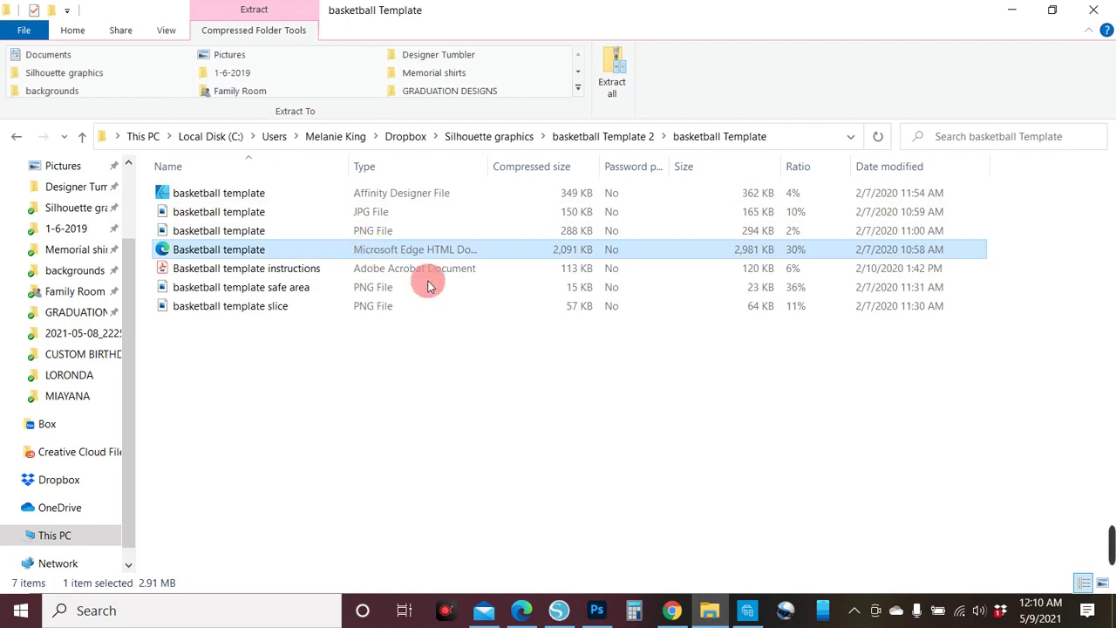
pyautogui.click(595, 613)
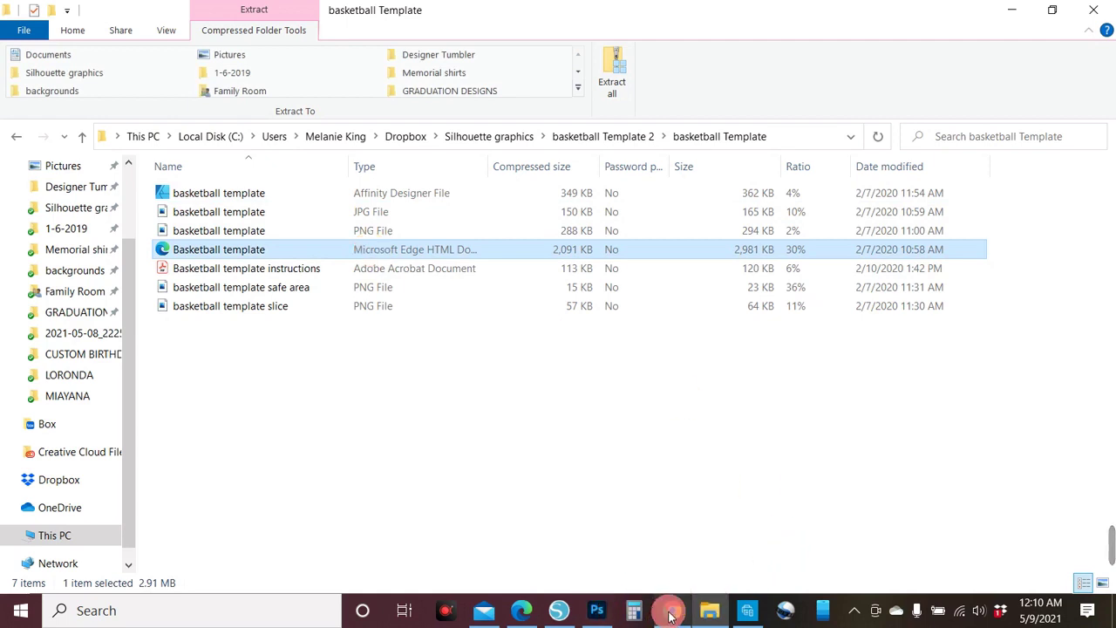
pyautogui.click(561, 613)
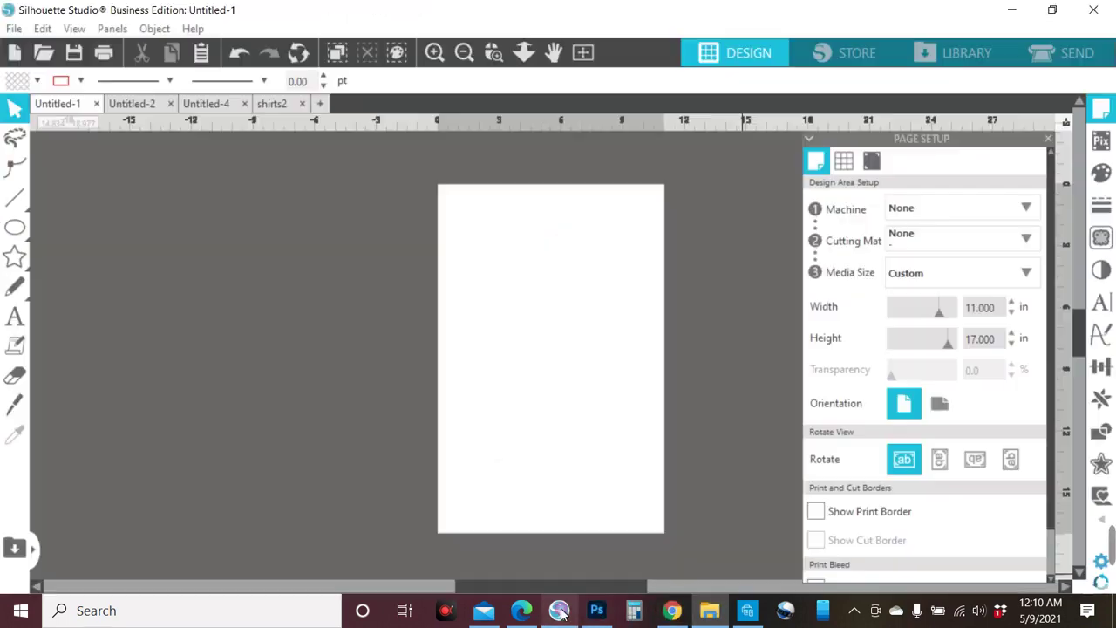
pyautogui.click(14, 28)
pyautogui.click(72, 145)
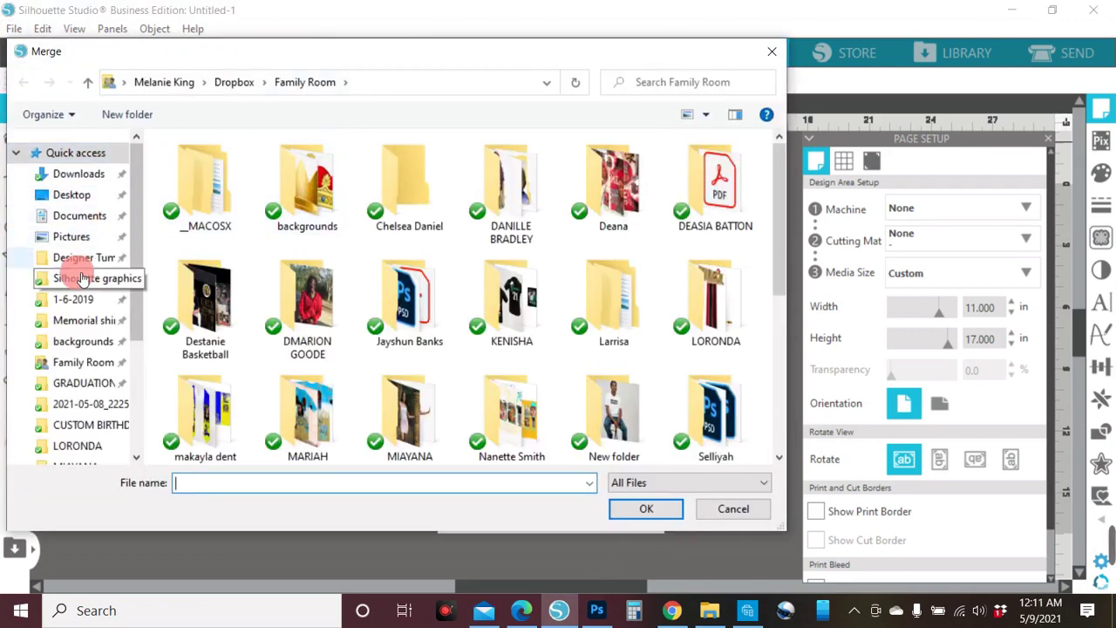
pyautogui.click(94, 277)
pyautogui.click(661, 81)
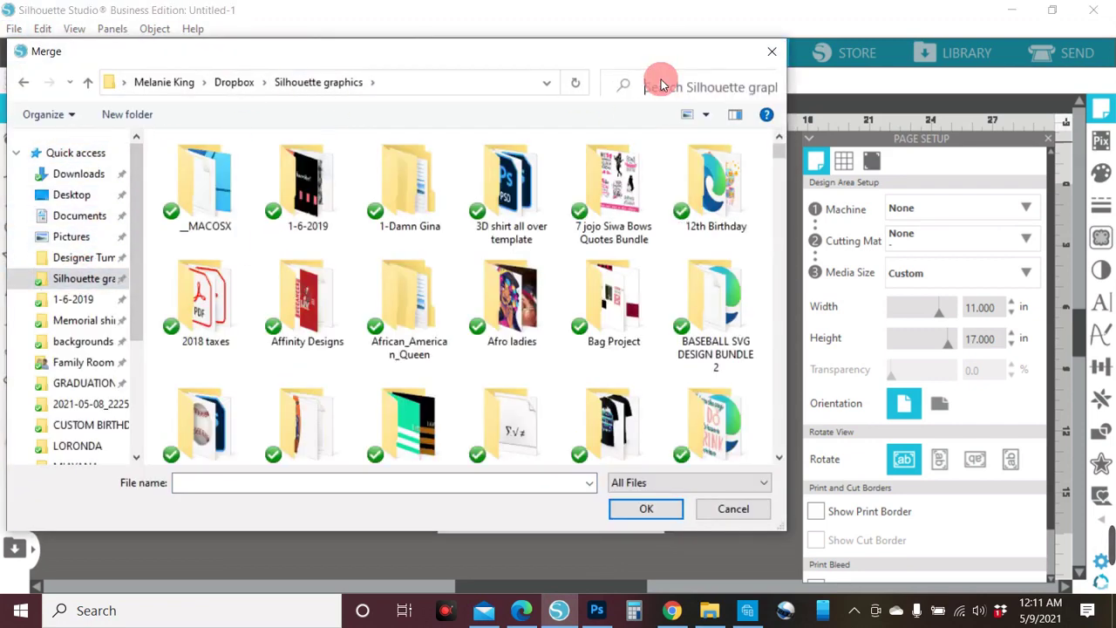
pyautogui.write('baske')
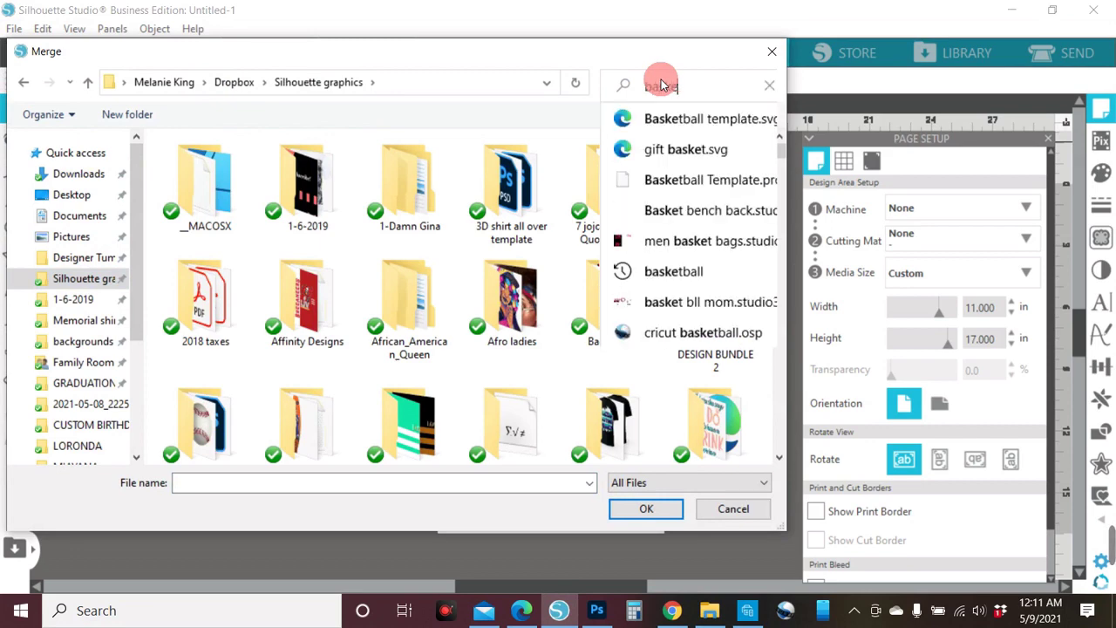
pyautogui.write('tball')
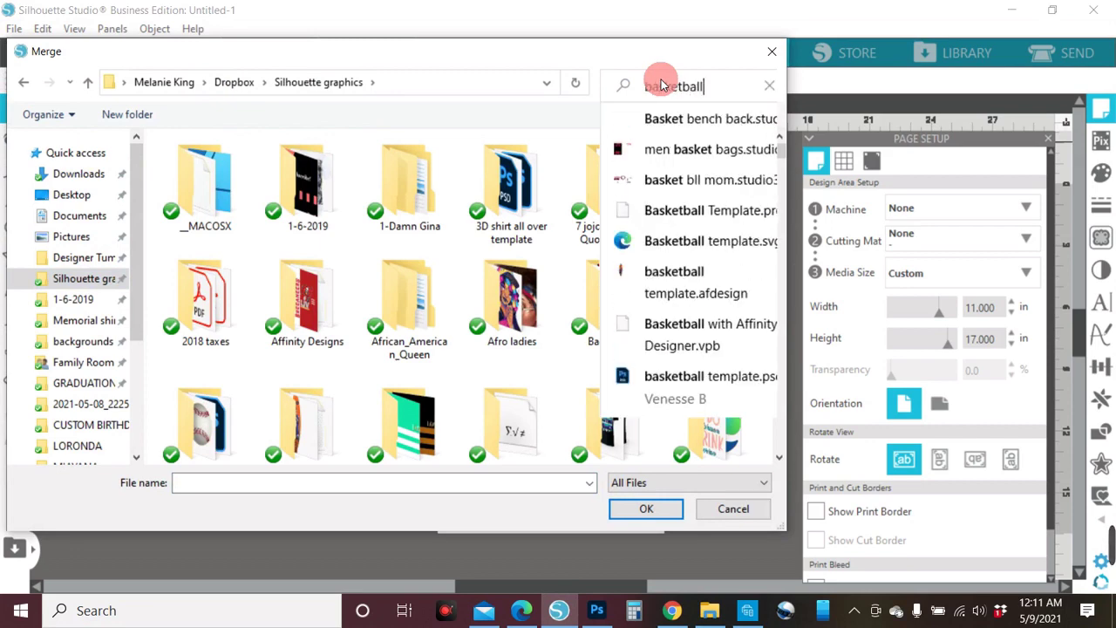
pyautogui.press('Return')
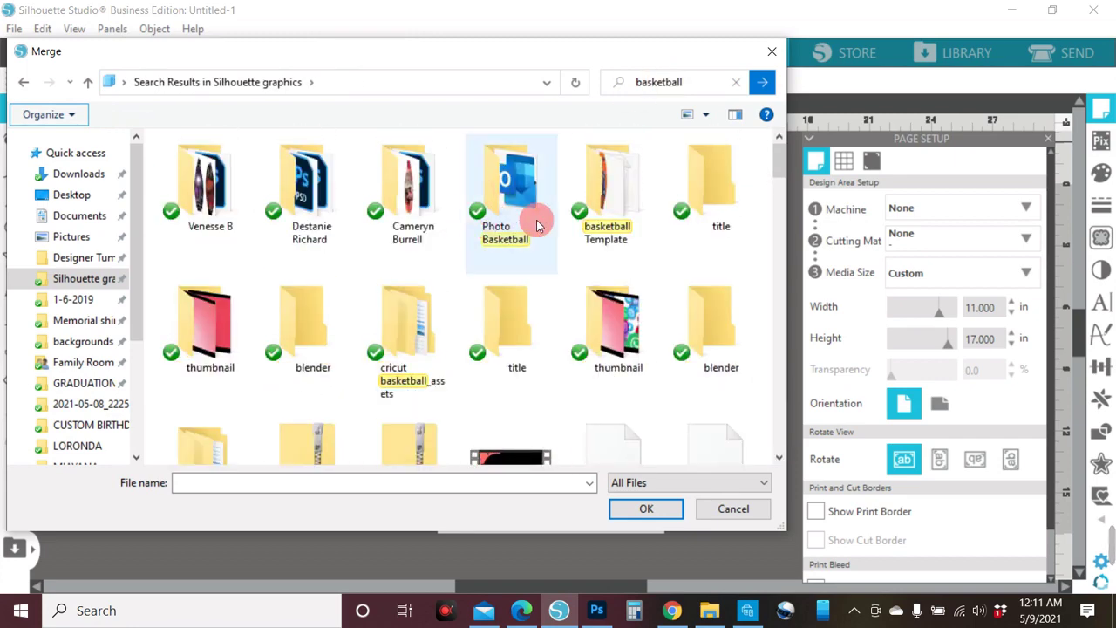
pyautogui.scroll(-1, 513, 255)
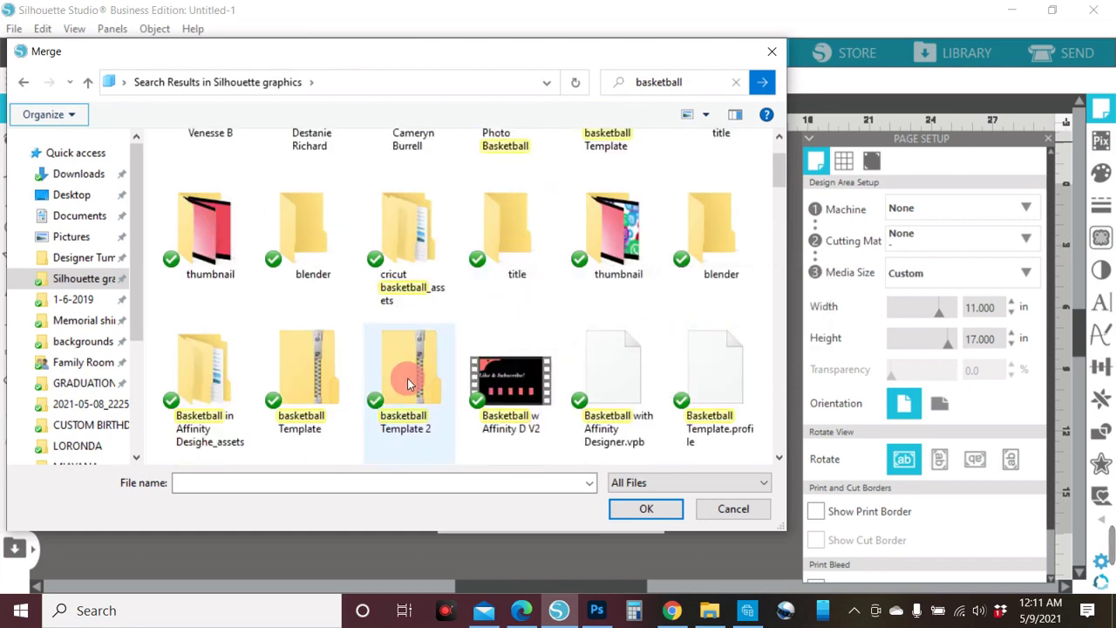
pyautogui.press('Escape')
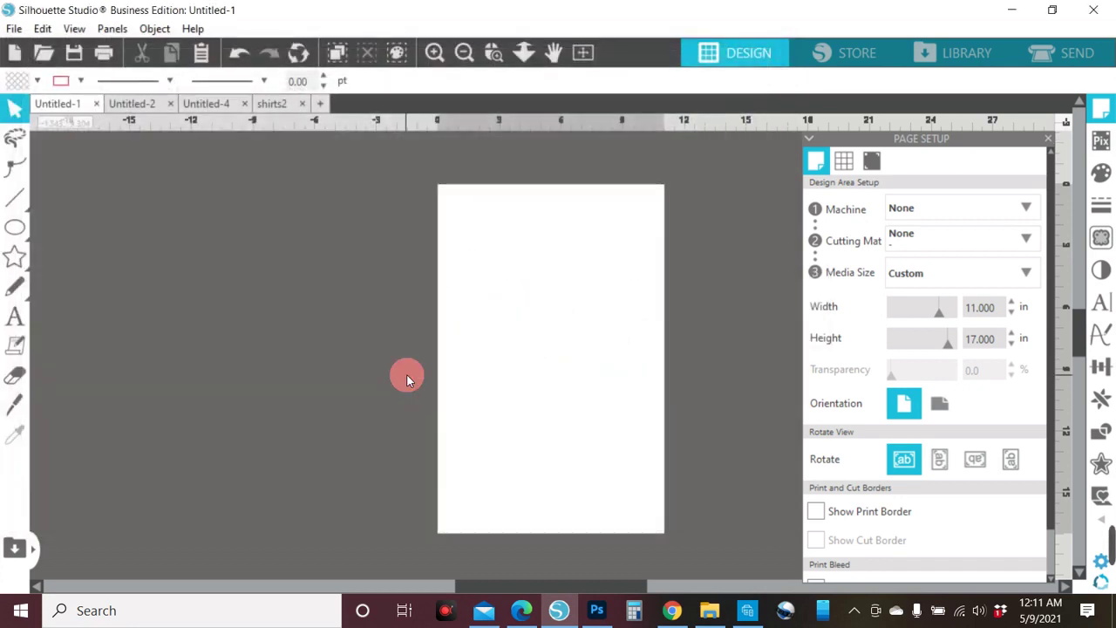
pyautogui.click(671, 297)
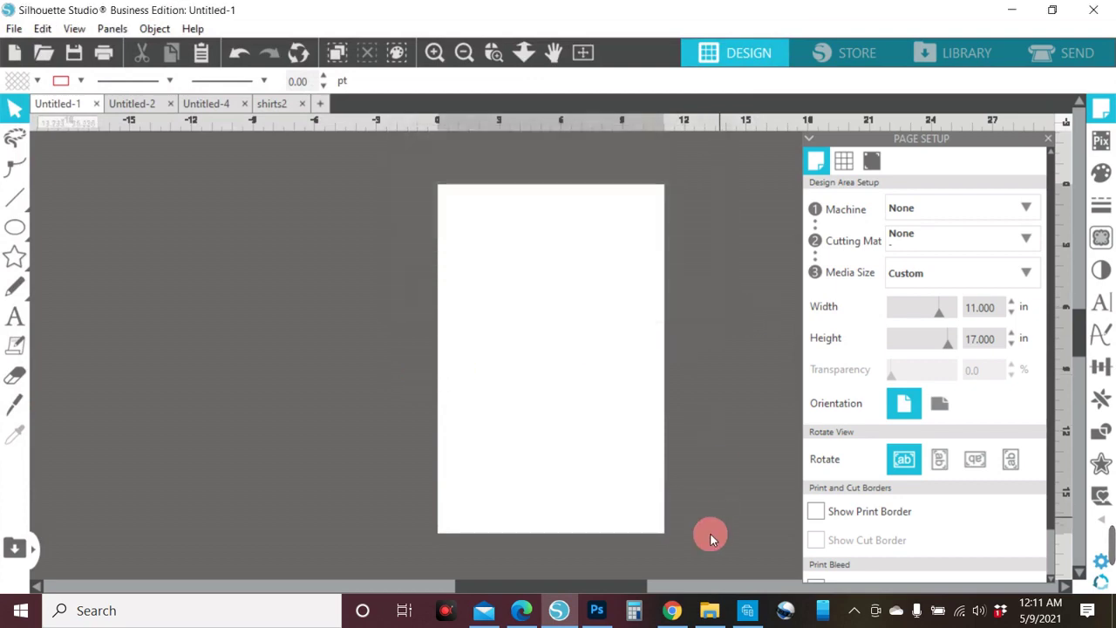
# - Close the File Explorer window, then start merging a file in Silhouette Studio and search the Silhouette graphics folder for "basketball"
pyautogui.click(710, 611)
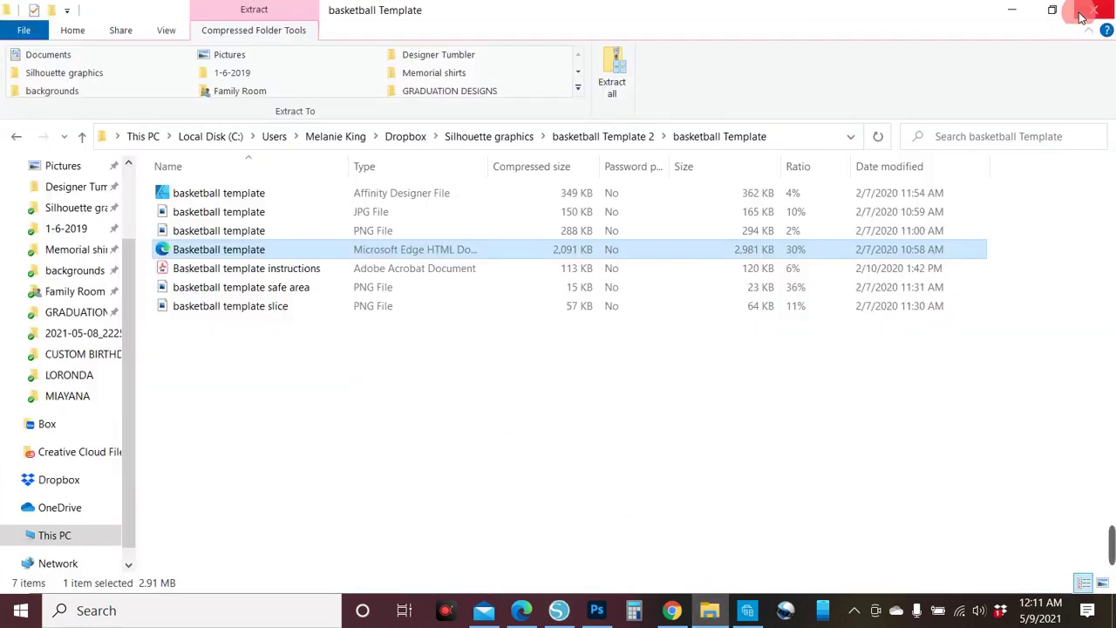
pyautogui.click(1089, 13)
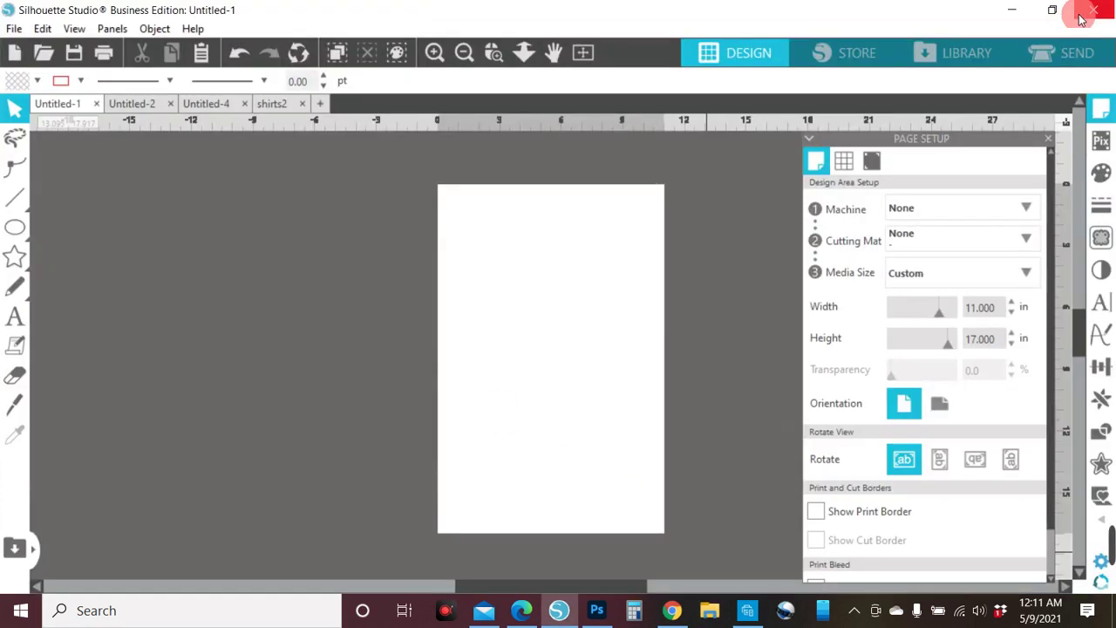
pyautogui.click(14, 28)
pyautogui.click(57, 150)
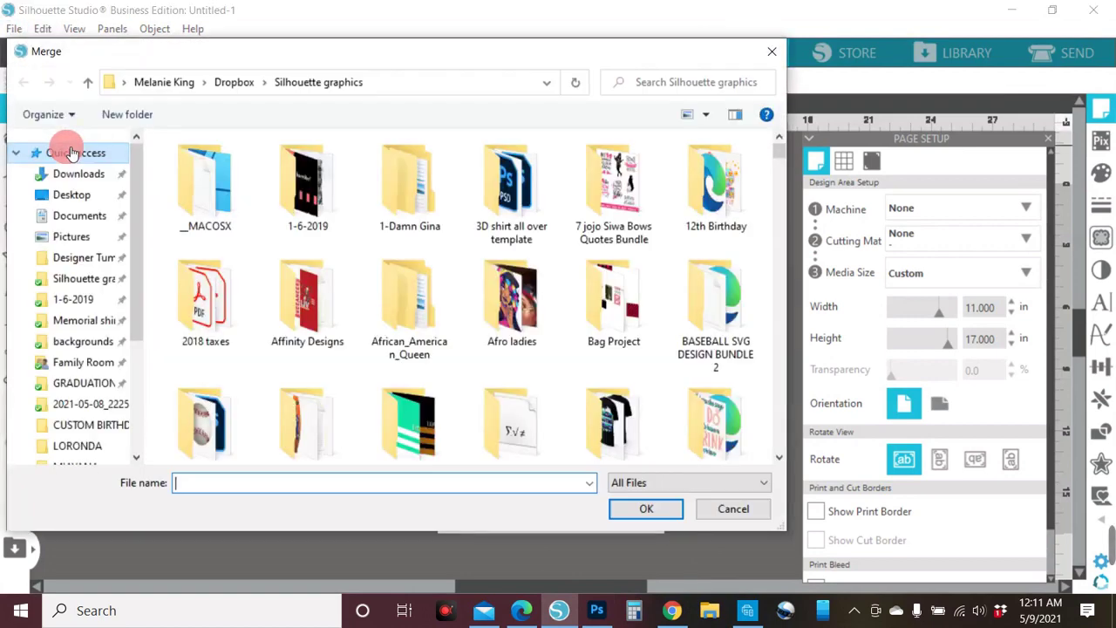
pyautogui.scroll(-5, 529, 247)
pyautogui.click(662, 84)
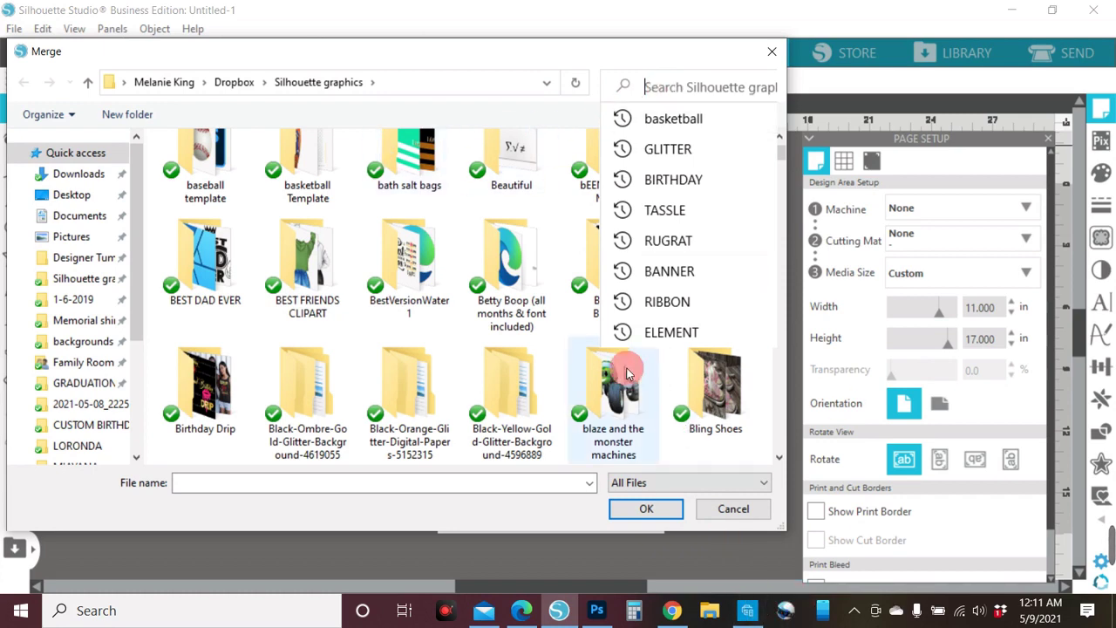
pyautogui.click(670, 118)
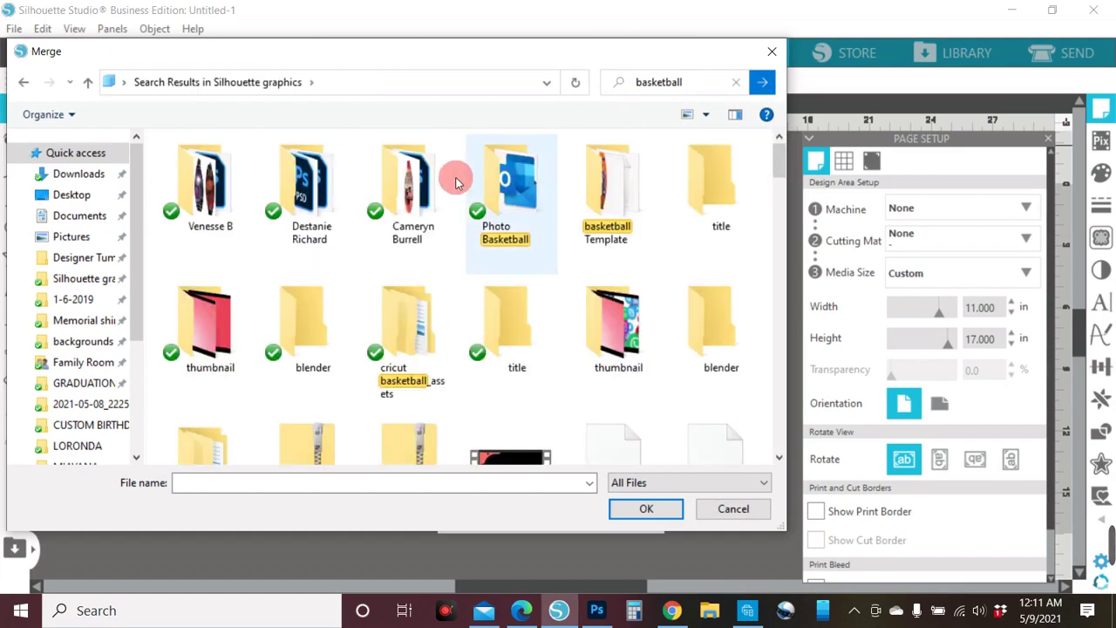
# - Open the basketball Template folder from the search results and merge the Basketball template (2) SVG into the design
pyautogui.scroll(-1, 446, 194)
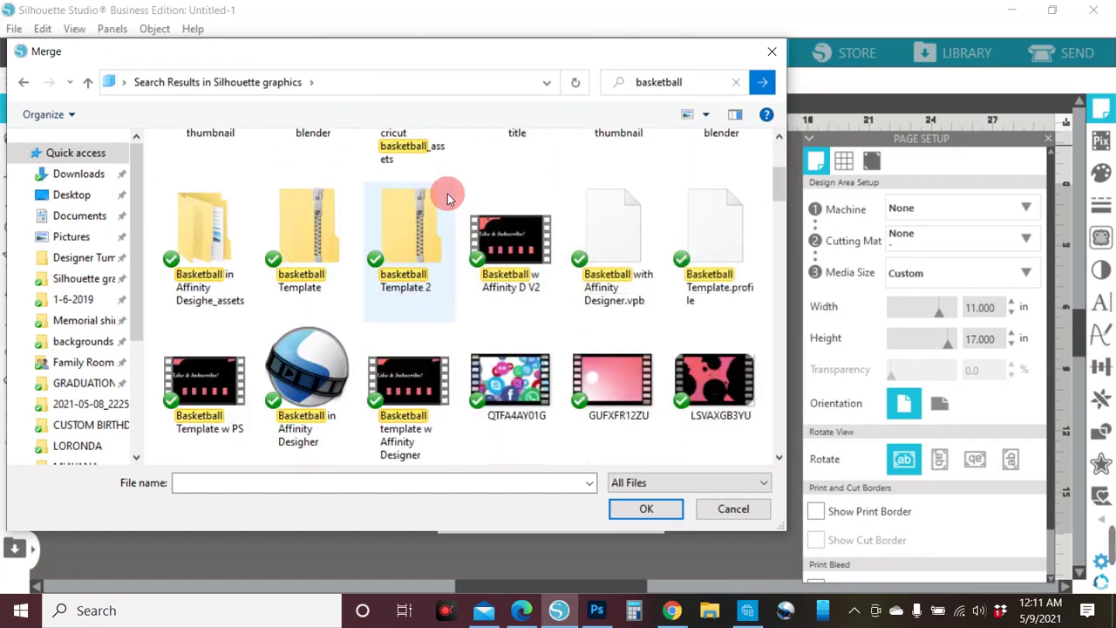
pyautogui.scroll(-5, 449, 197)
pyautogui.scroll(5, 454, 195)
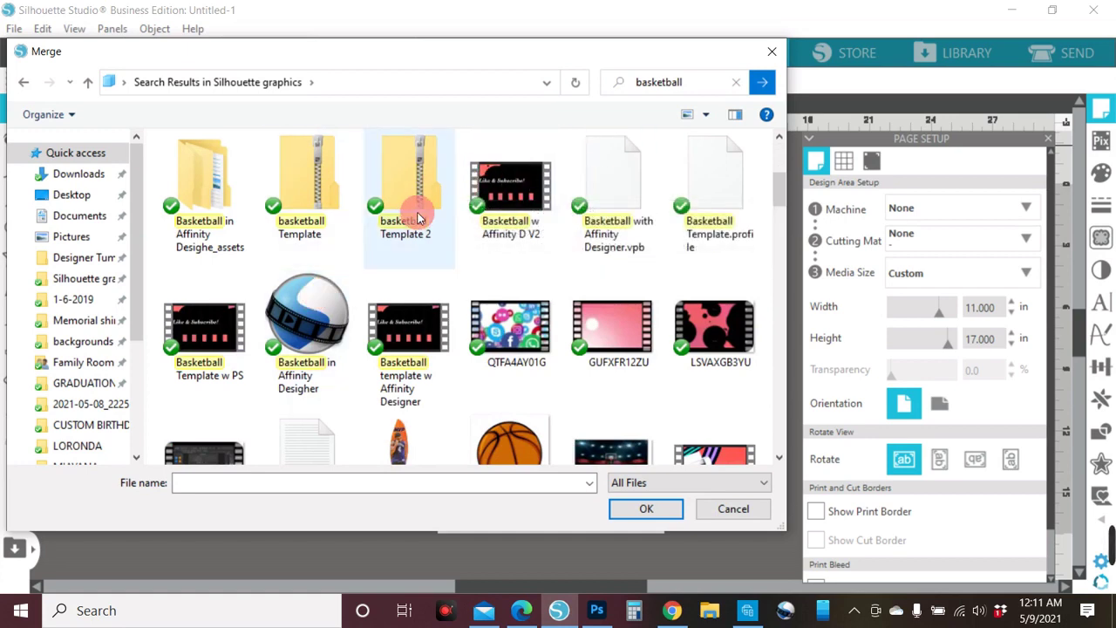
pyautogui.click(323, 194)
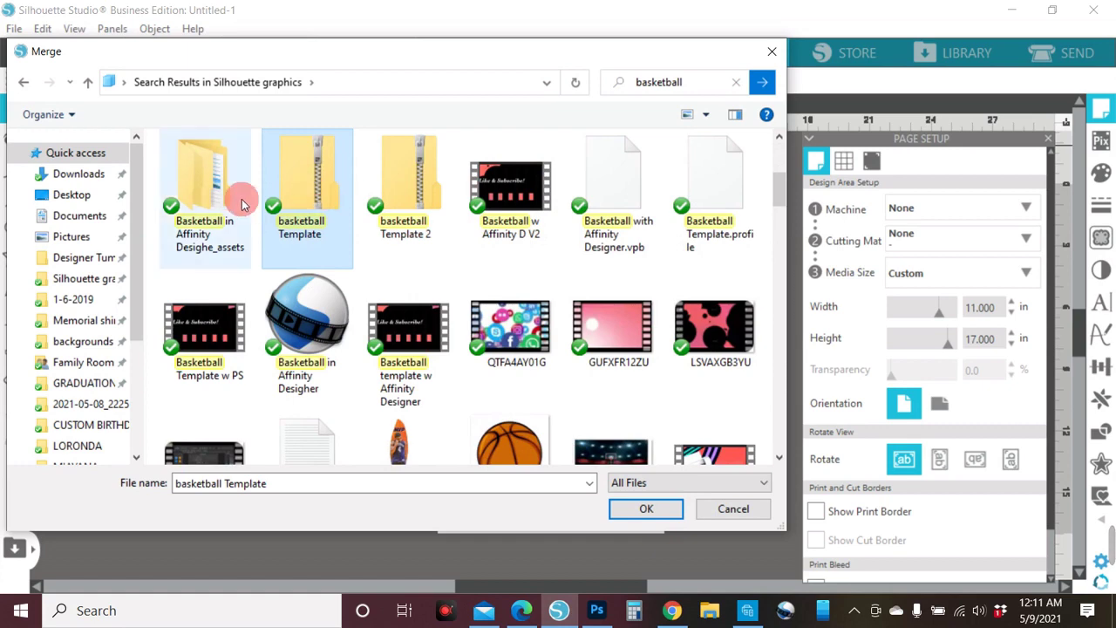
pyautogui.scroll(2, 625, 207)
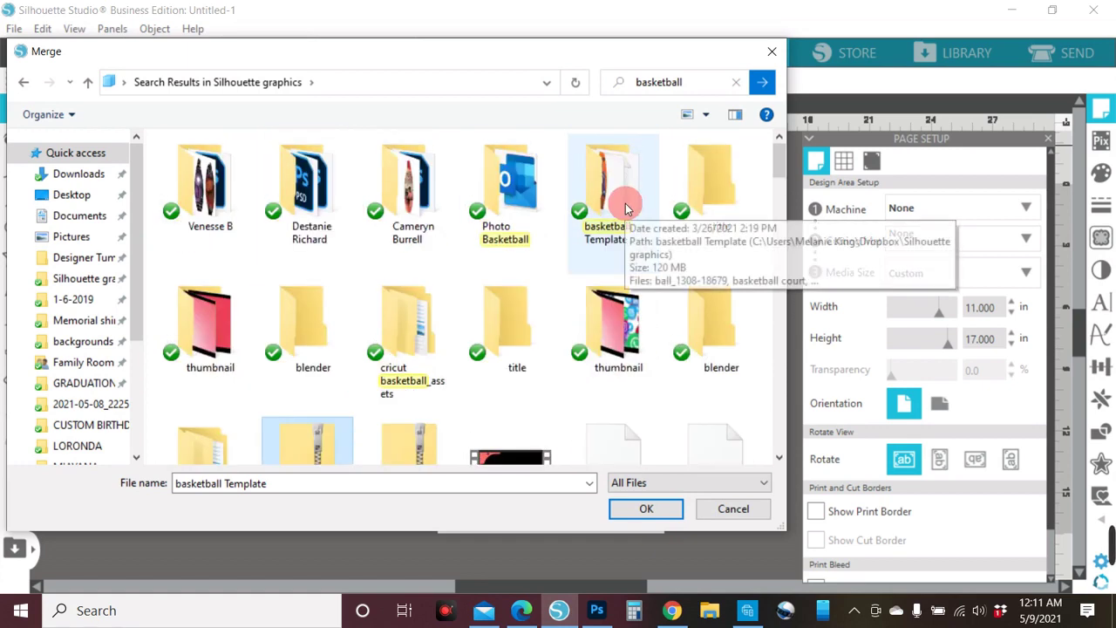
pyautogui.doubleClick(625, 207)
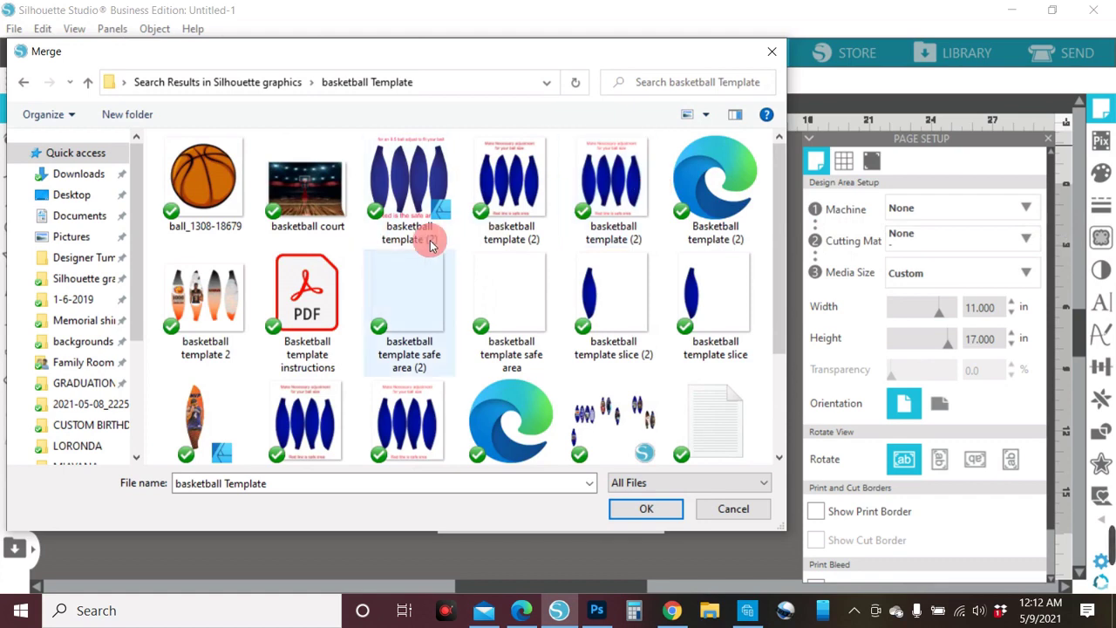
pyautogui.click(705, 221)
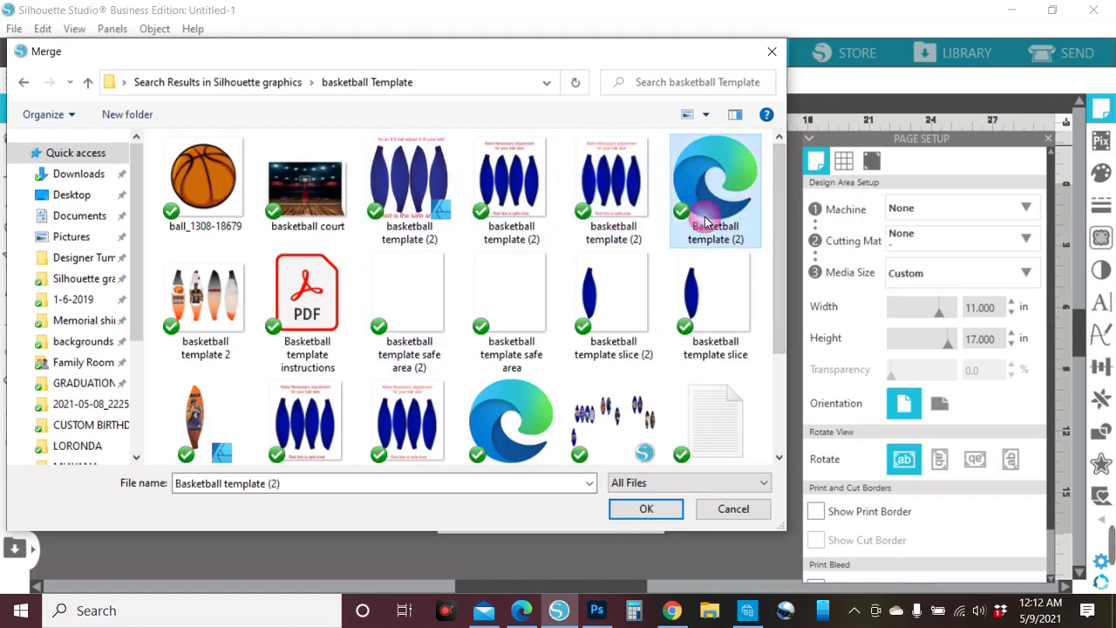
pyautogui.click(646, 508)
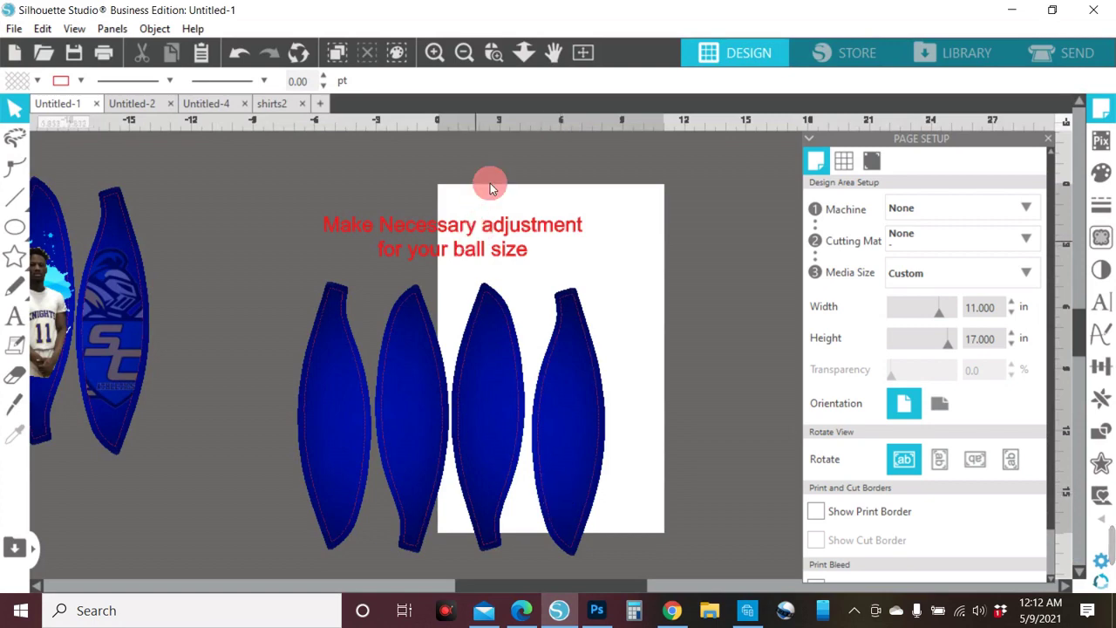
# - Examine the merged template's four blue panels, red safe-area lines and notes in relation to the page
pyautogui.click(468, 52)
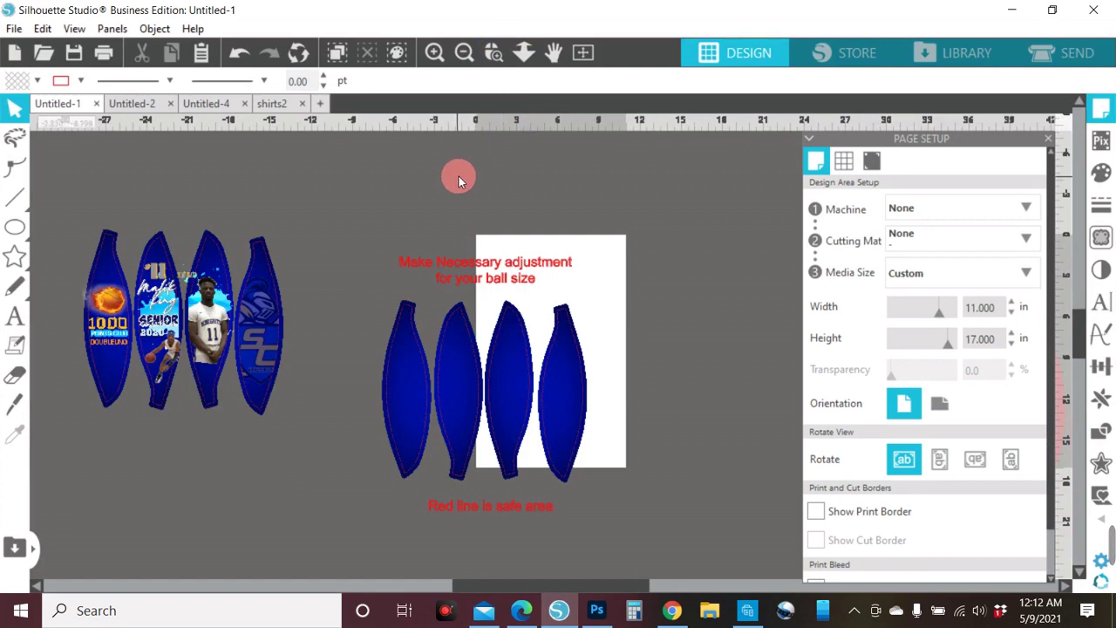
pyautogui.scroll(1, 187, 210)
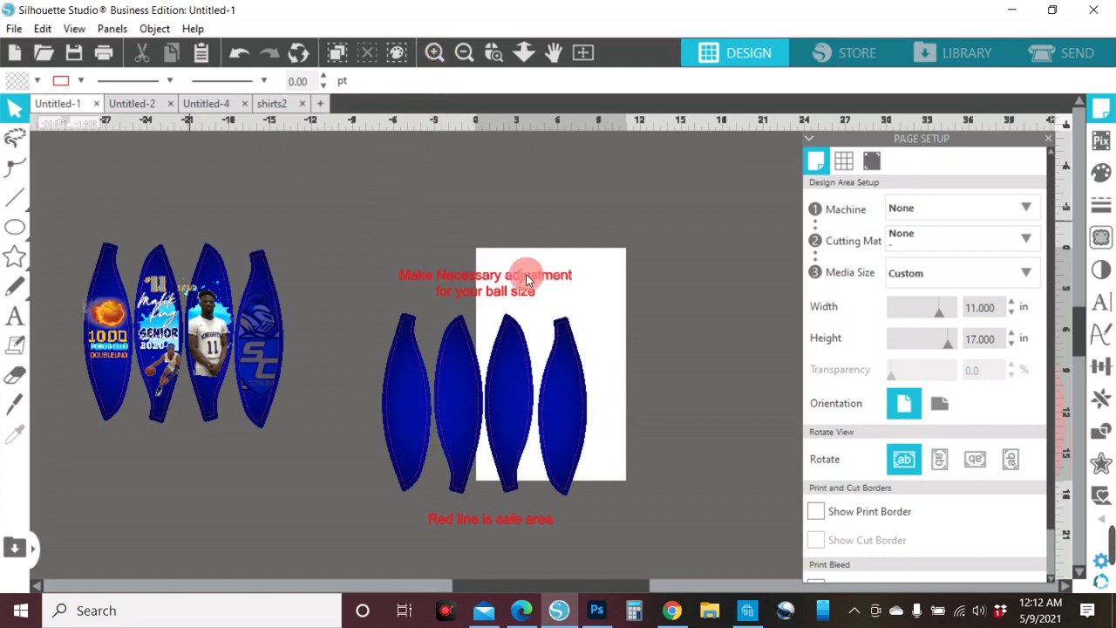
pyautogui.click(435, 49)
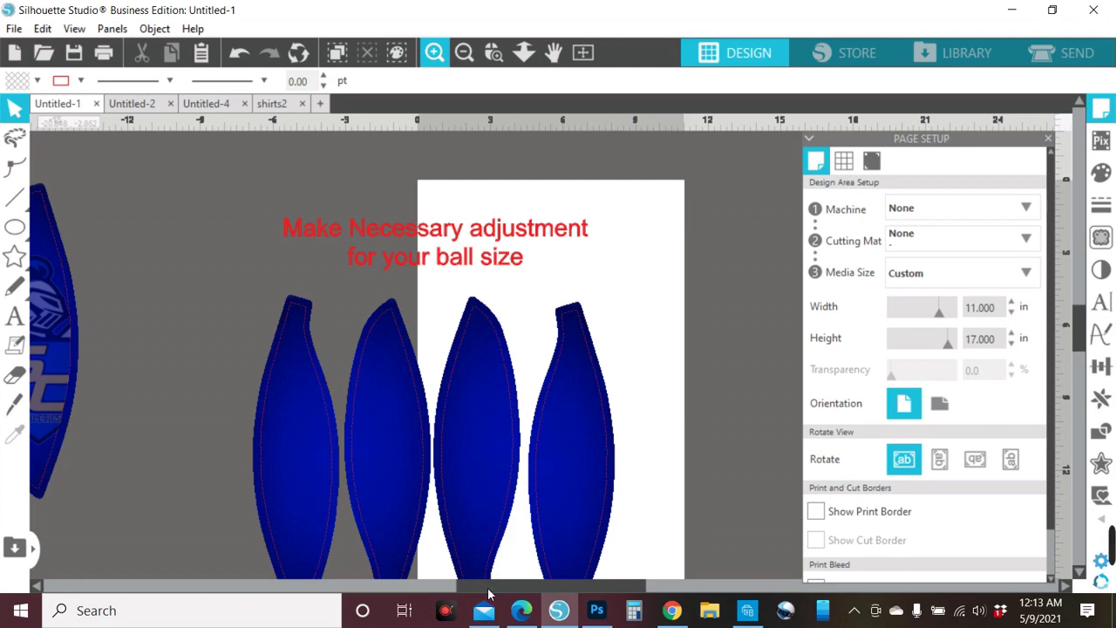
pyautogui.scroll(1, 454, 587)
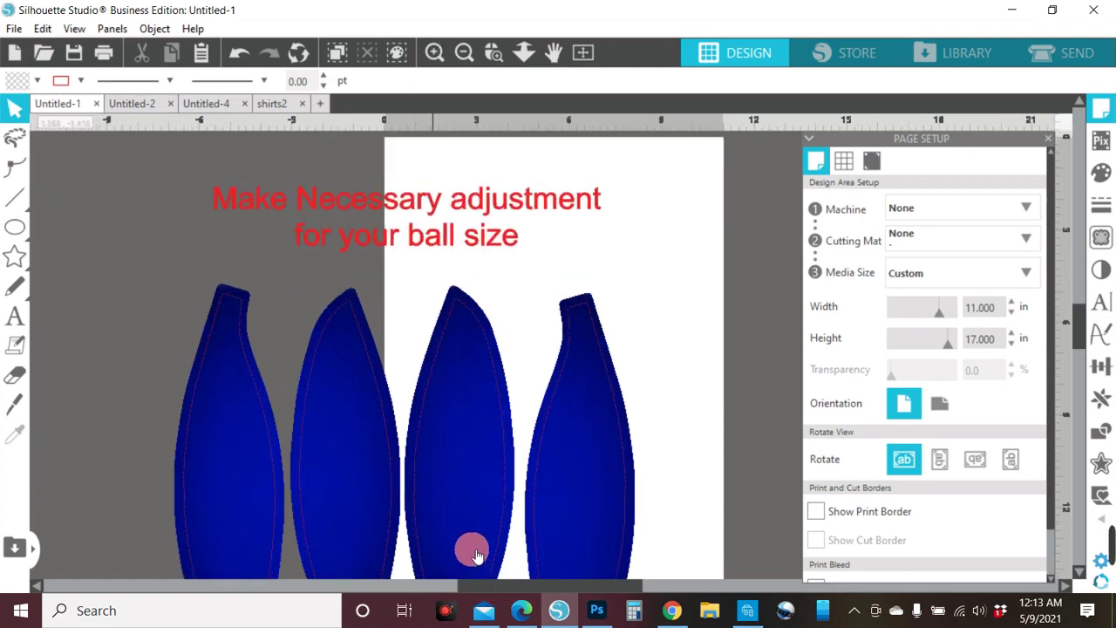
pyautogui.click(488, 590)
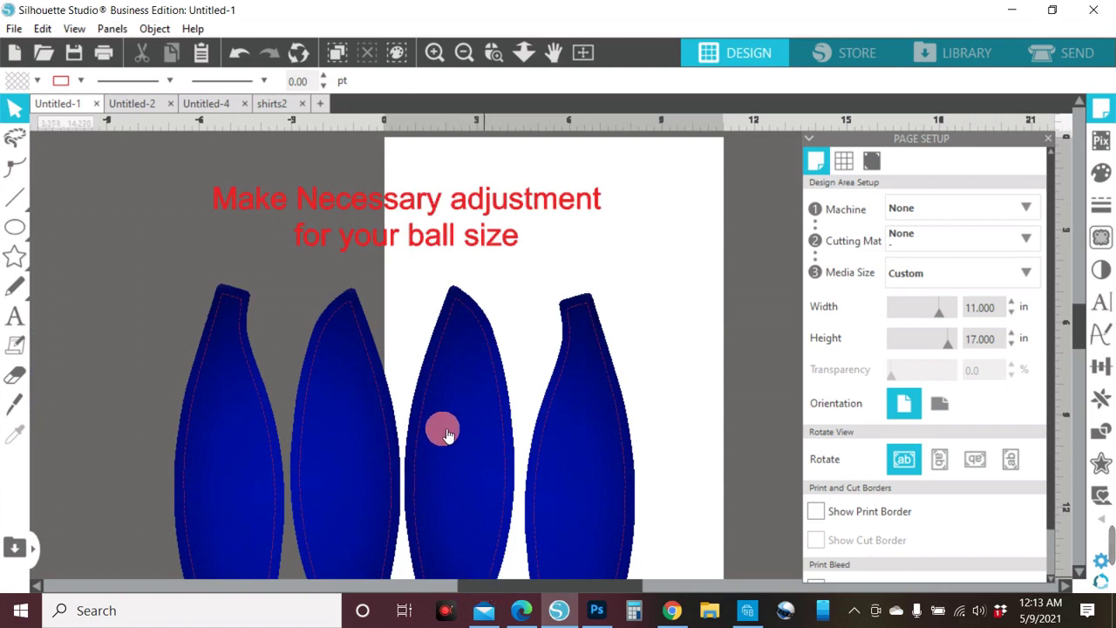
pyautogui.scroll(-1, 471, 429)
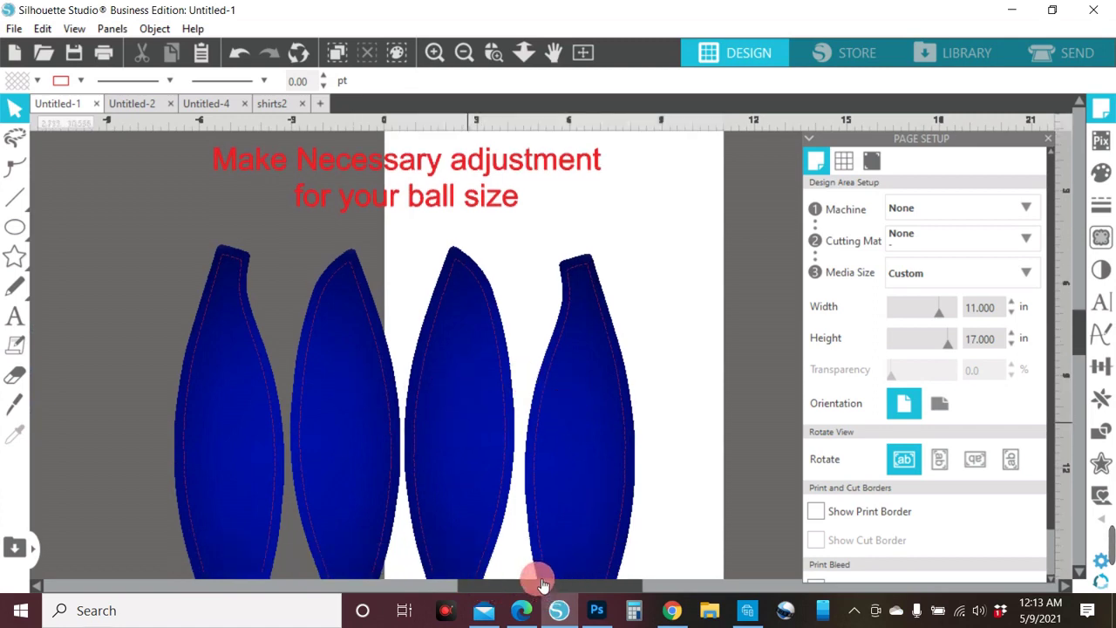
pyautogui.scroll(-1, 532, 559)
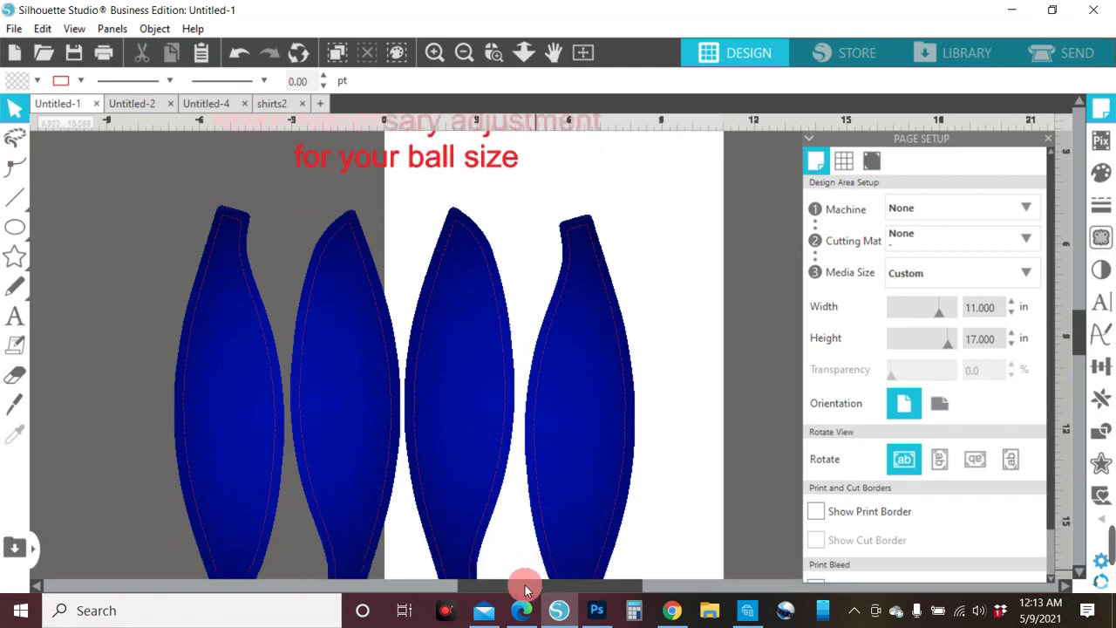
pyautogui.hscroll(-2, 493, 583)
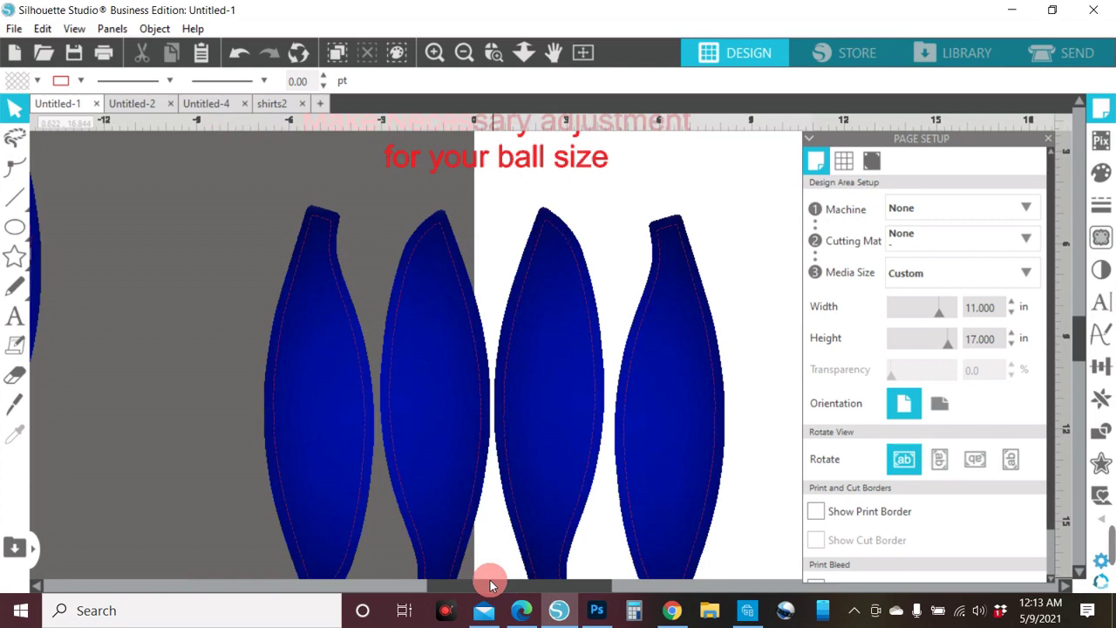
pyautogui.scroll(-5, 490, 581)
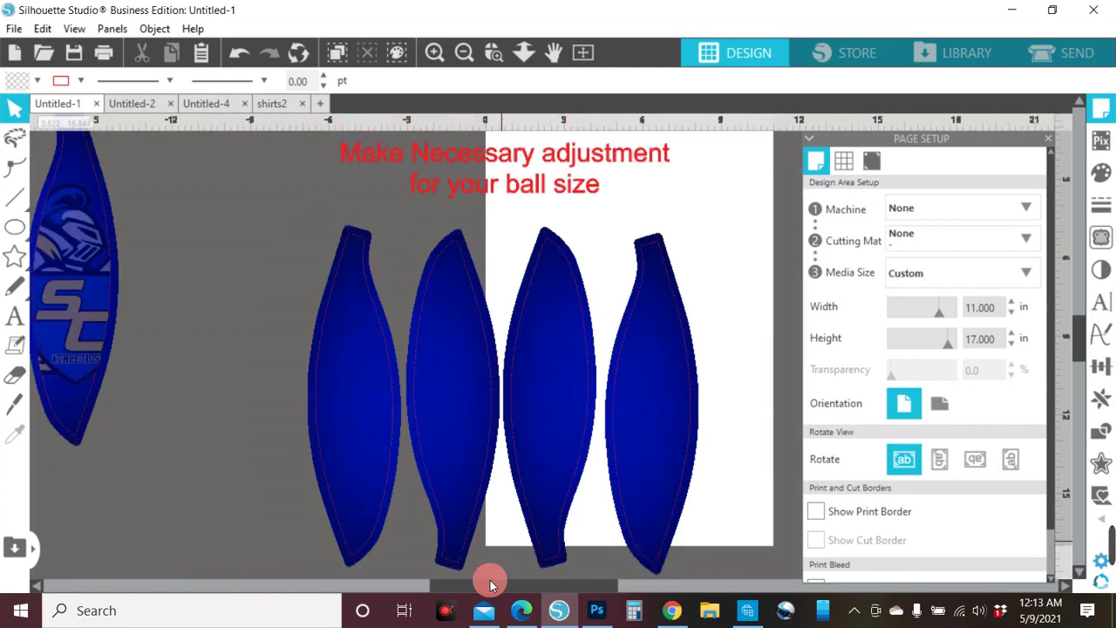
pyautogui.scroll(-1, 490, 580)
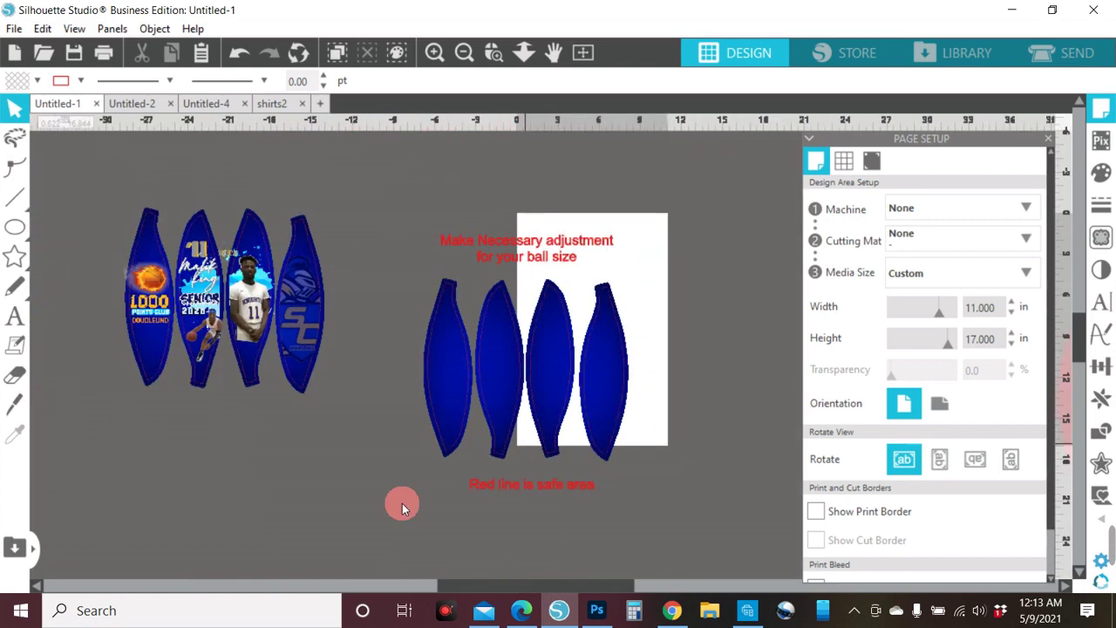
# - Ungroup the merged artwork and delete the four decorated sample panels beside the blank template
pyautogui.click(240, 224)
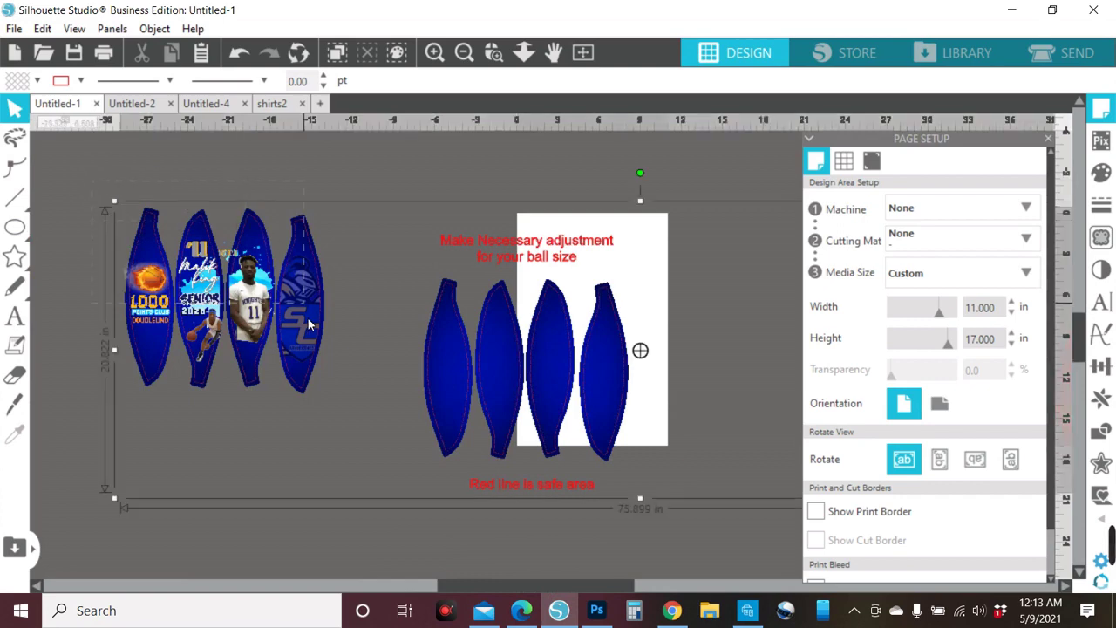
pyautogui.rightClick(304, 317)
pyautogui.click(358, 396)
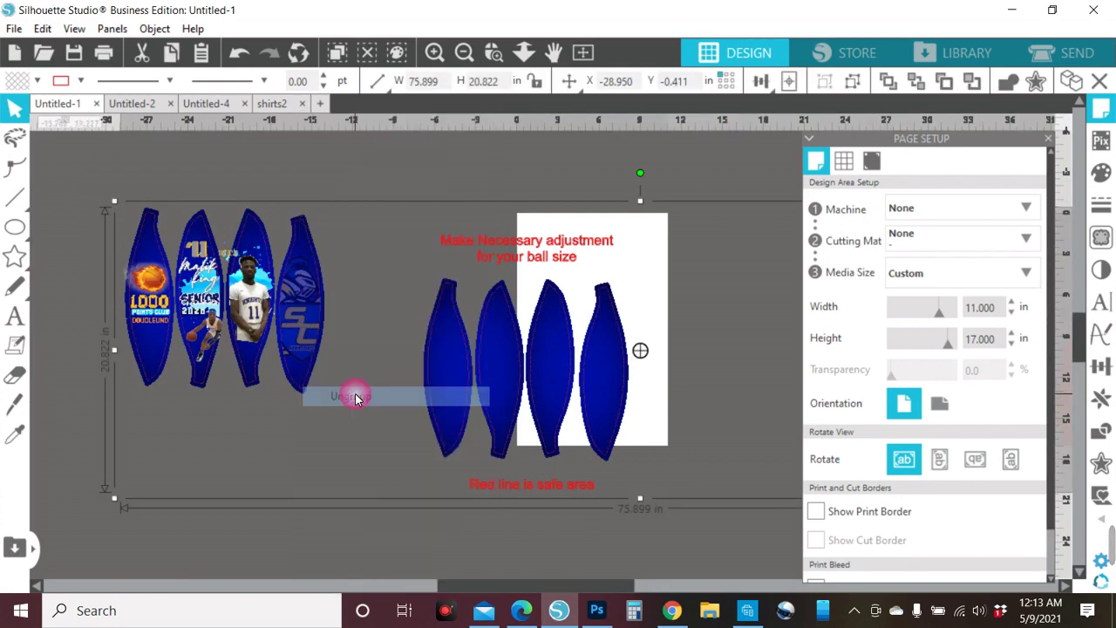
pyautogui.click(334, 180)
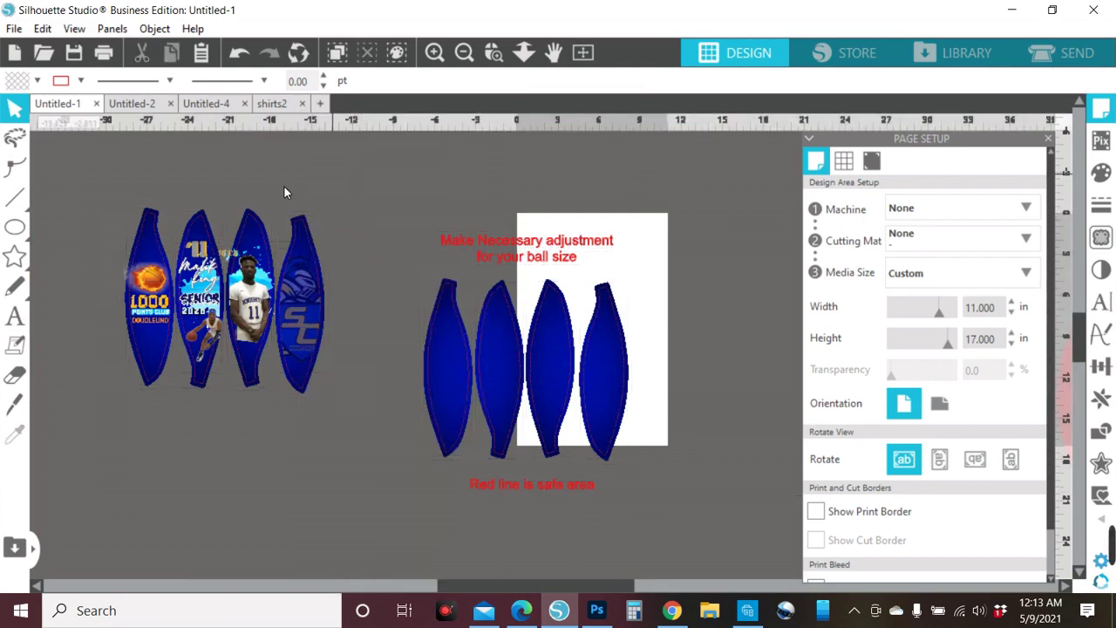
pyautogui.moveTo(285, 274); pyautogui.dragTo(338, 349)
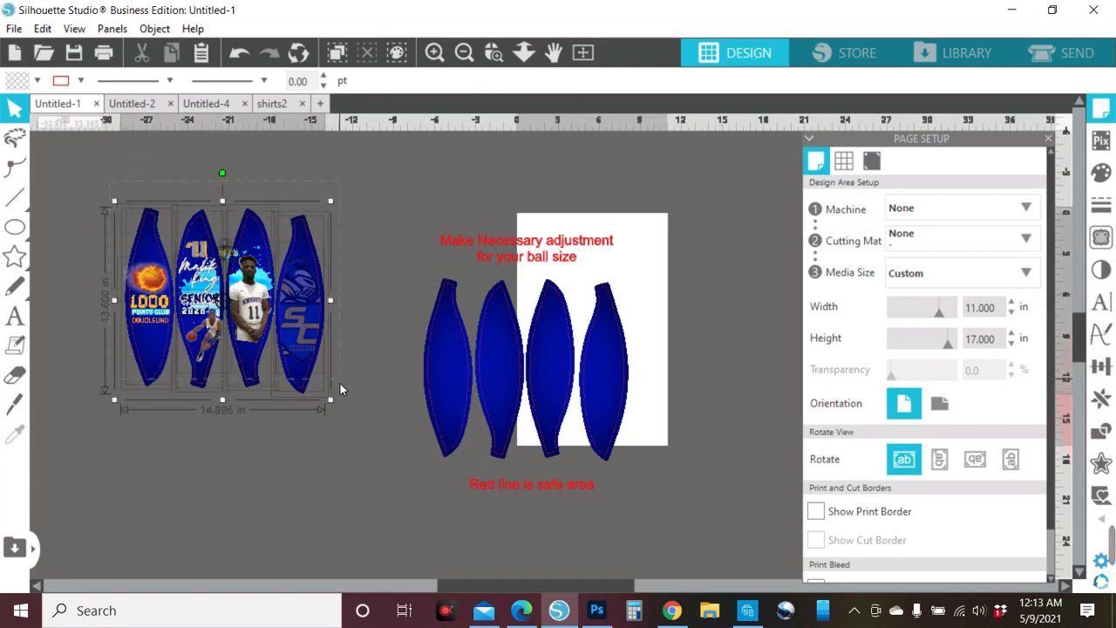
pyautogui.click(341, 383)
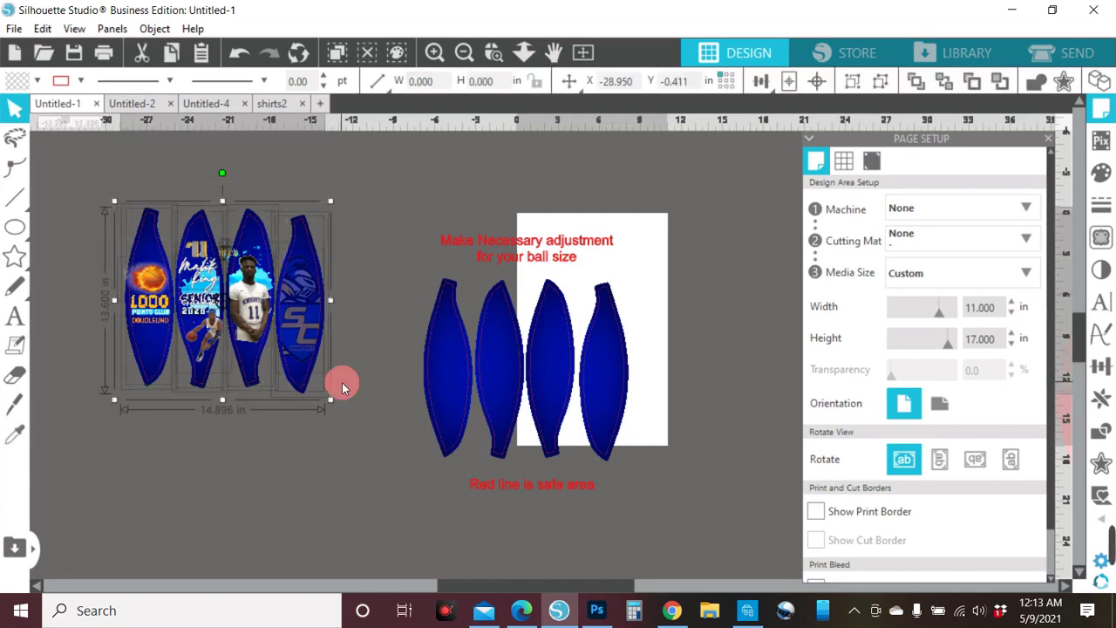
pyautogui.press('Delete')
# - Delete the red ball-size note above the blank panels and the red safe-area note below them
pyautogui.moveTo(423, 225); pyautogui.dragTo(620, 275)
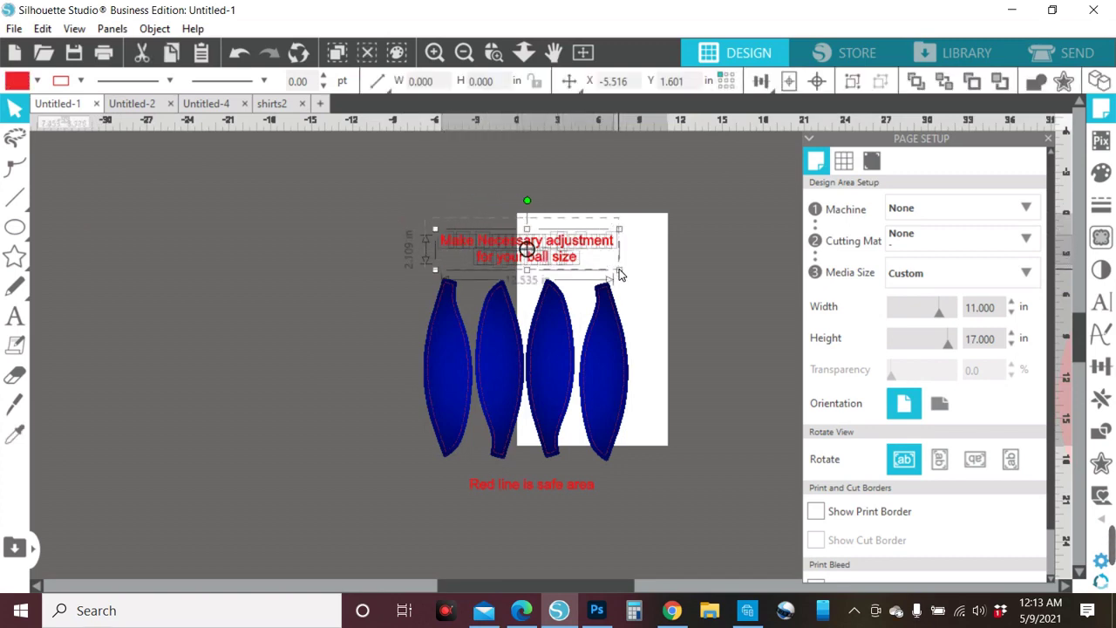
pyautogui.press('Delete')
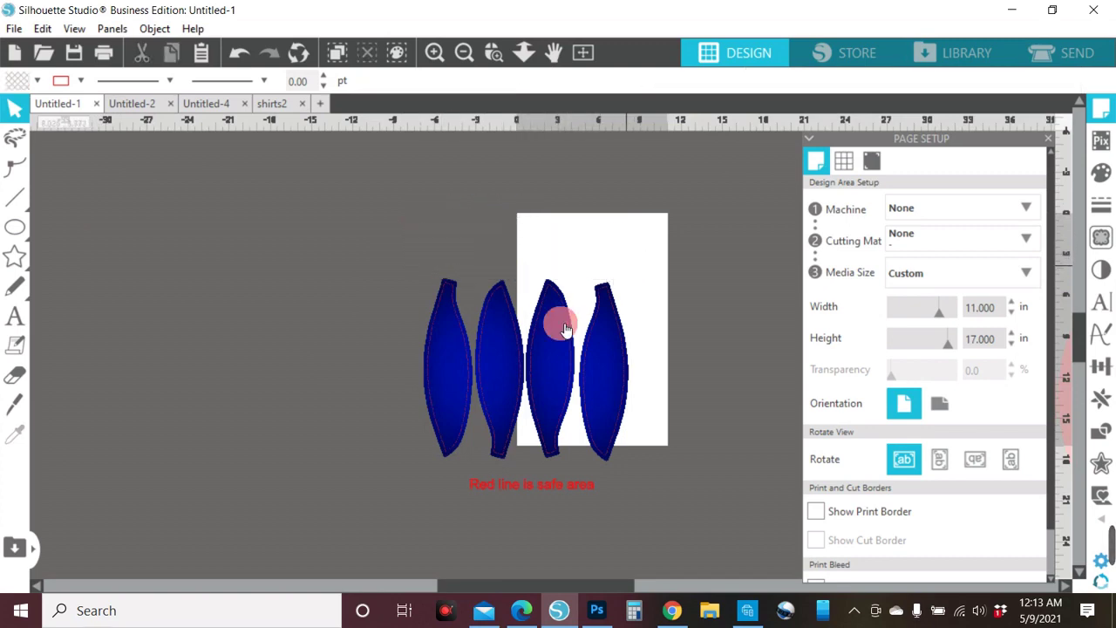
pyautogui.moveTo(454, 463); pyautogui.dragTo(514, 479)
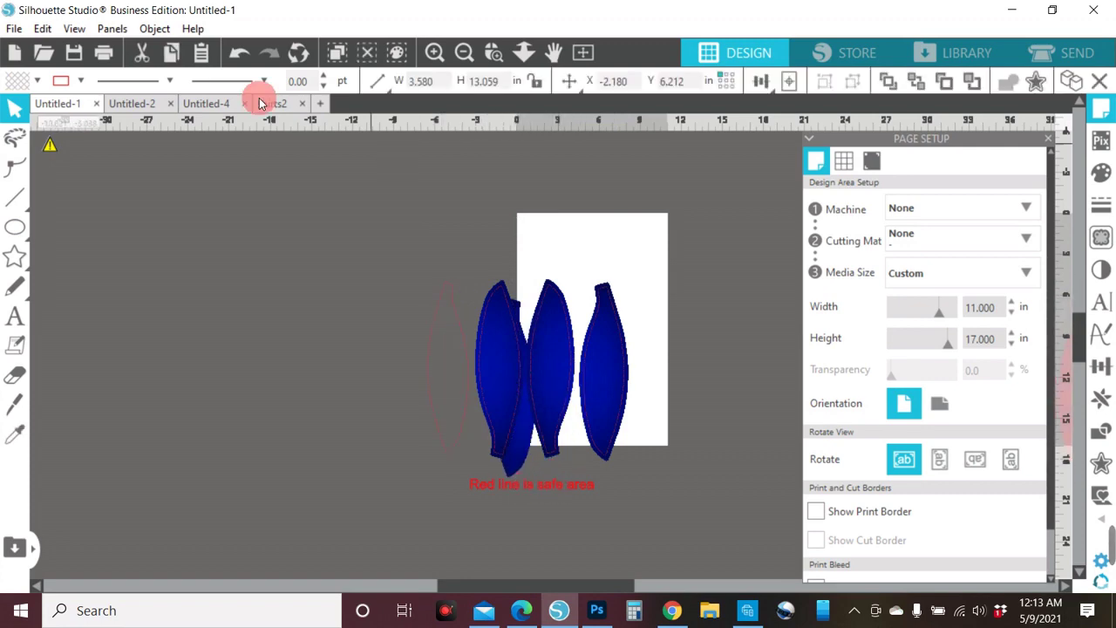
pyautogui.click(237, 54)
pyautogui.moveTo(427, 471); pyautogui.dragTo(618, 493)
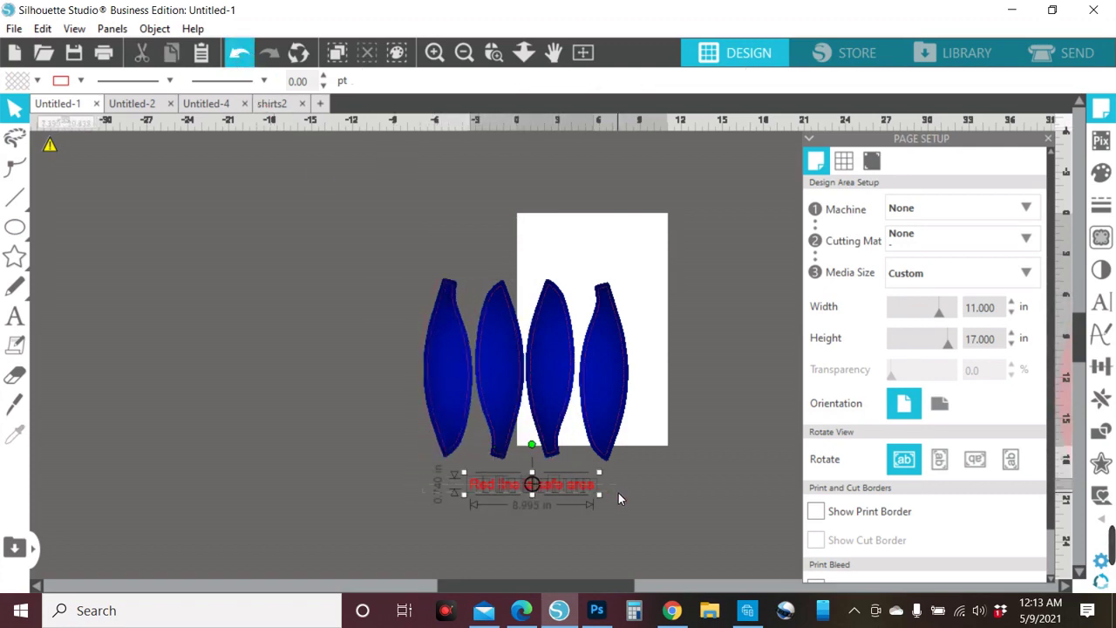
pyautogui.press('Delete')
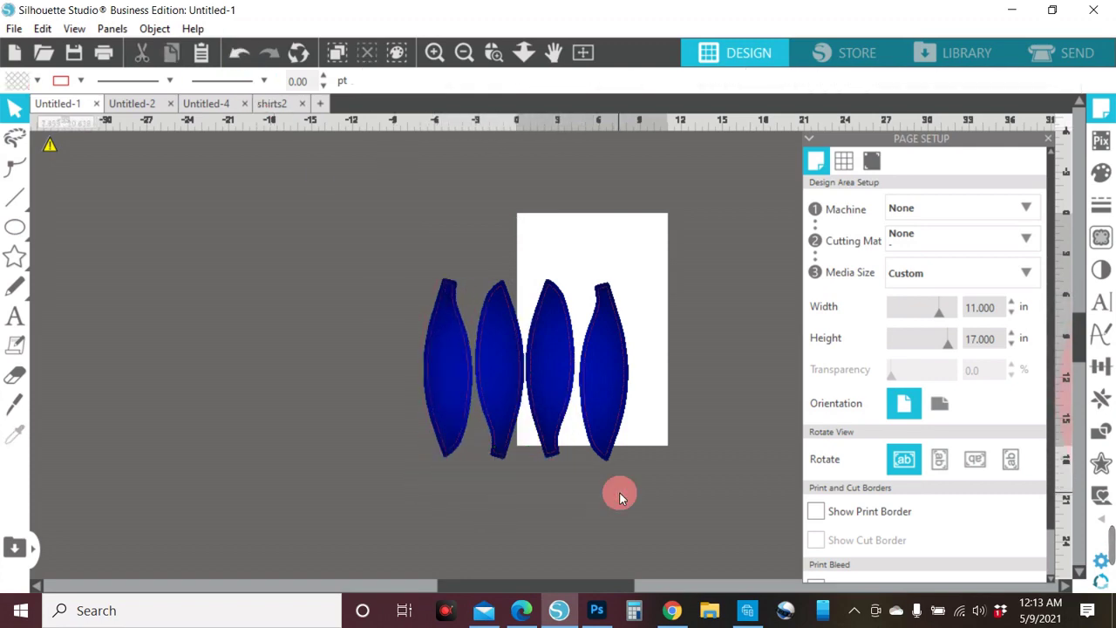
# - Move all four blank blue panels with their red outlines off the page into the empty area to its left
pyautogui.click(433, 54)
pyautogui.click(432, 54)
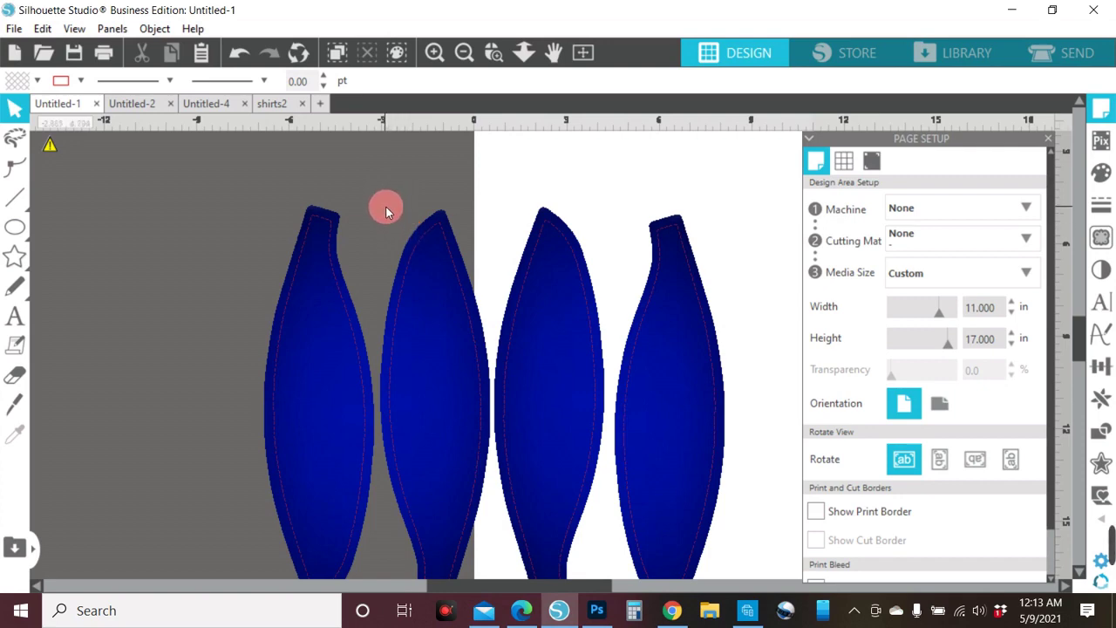
pyautogui.click(464, 52)
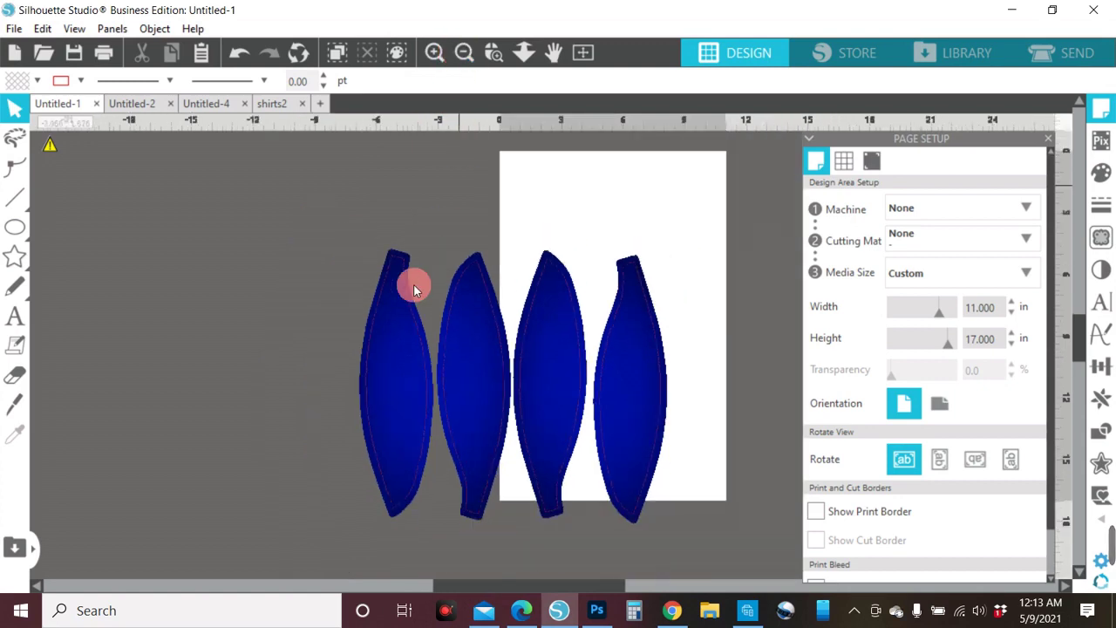
pyautogui.click(642, 366)
pyautogui.moveTo(631, 379); pyautogui.dragTo(465, 304)
pyautogui.click(759, 249)
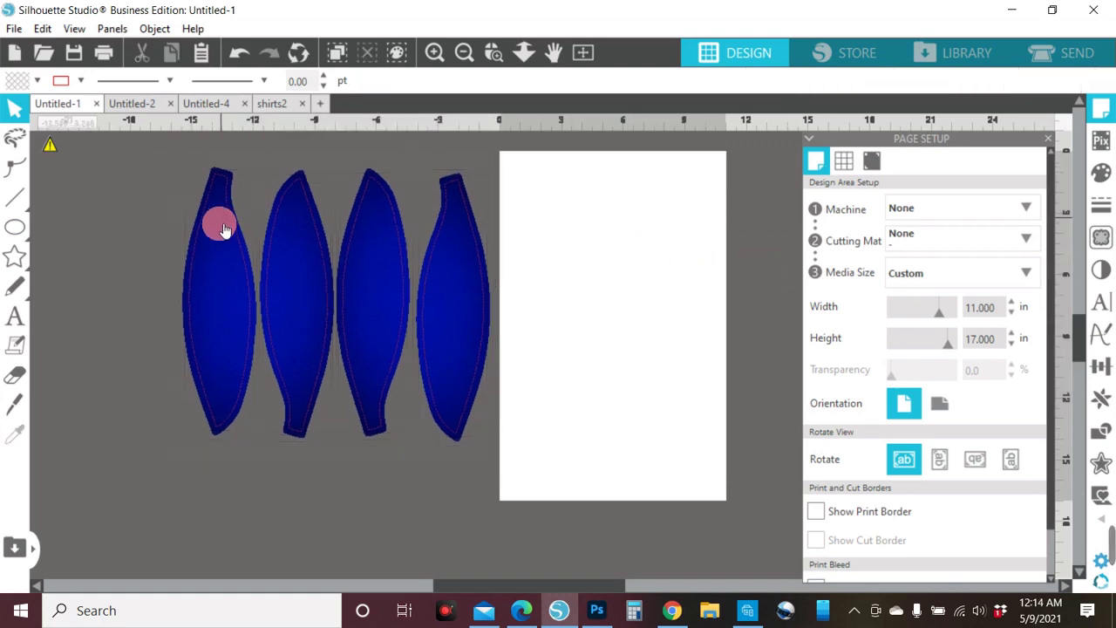
# - Place the leftmost blue panel on the page and delete its leftover red safe-area outline
pyautogui.moveTo(209, 232); pyautogui.dragTo(567, 253)
pyautogui.click(188, 236)
pyautogui.click(199, 237)
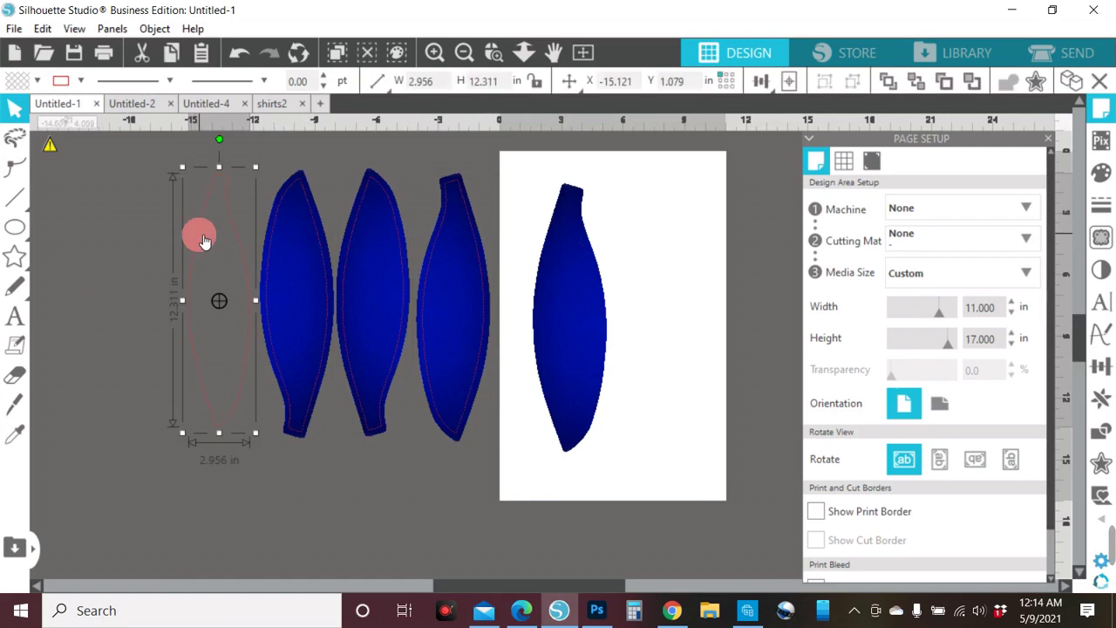
# - Merge pic 1 from the basketball photo folder inside Family Room and move it off the page, beside the blue panels
pyautogui.click(14, 27)
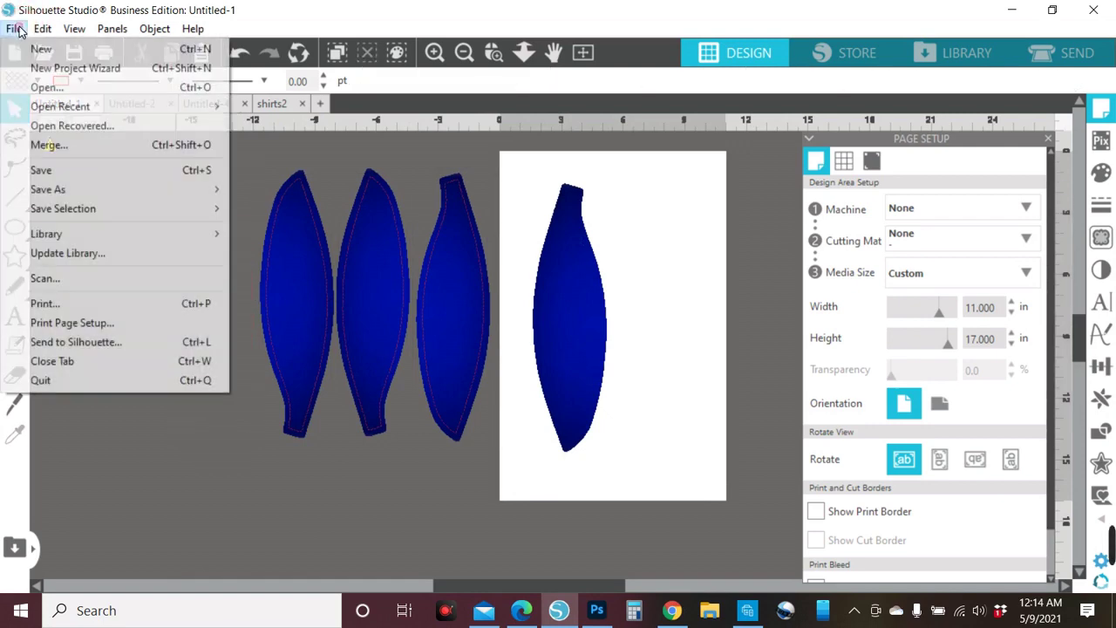
pyautogui.click(51, 145)
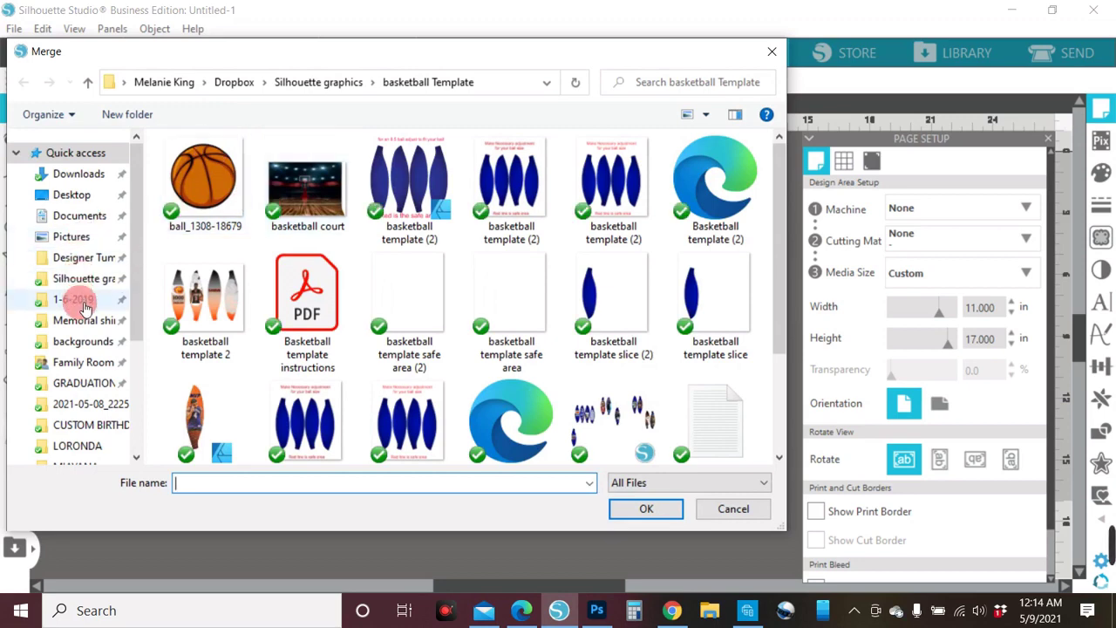
pyautogui.click(77, 362)
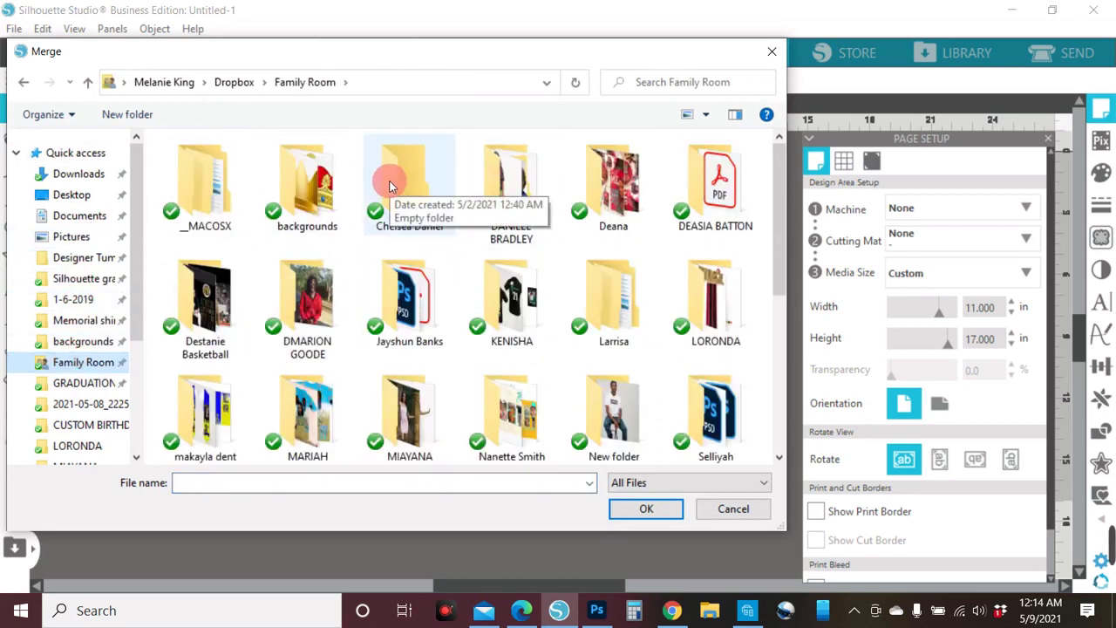
pyautogui.doubleClick(192, 314)
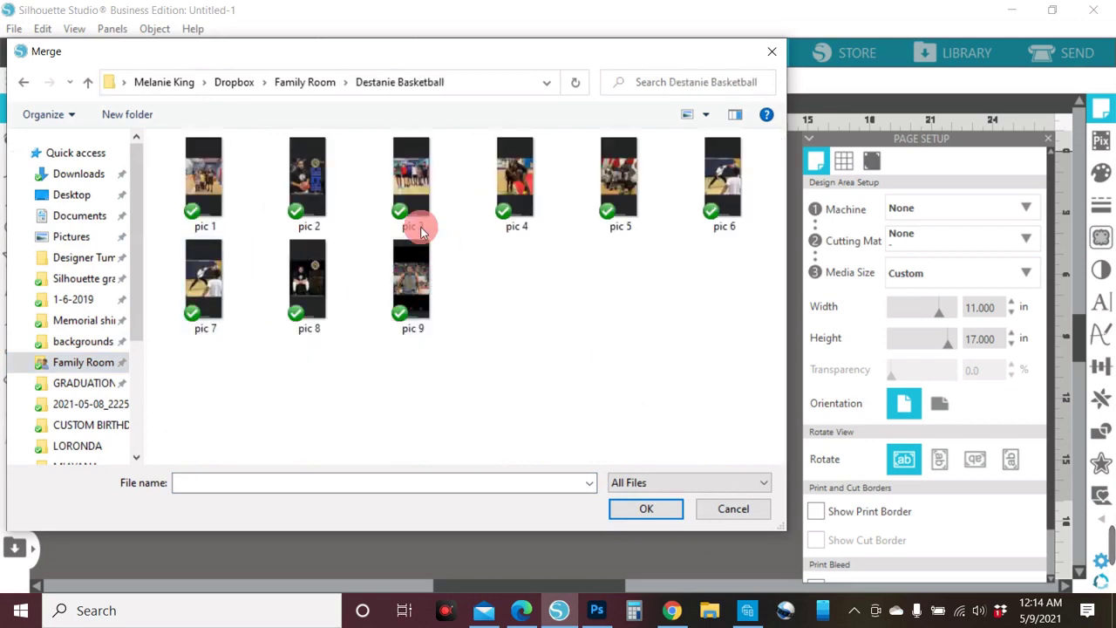
pyautogui.click(208, 180)
pyautogui.click(661, 499)
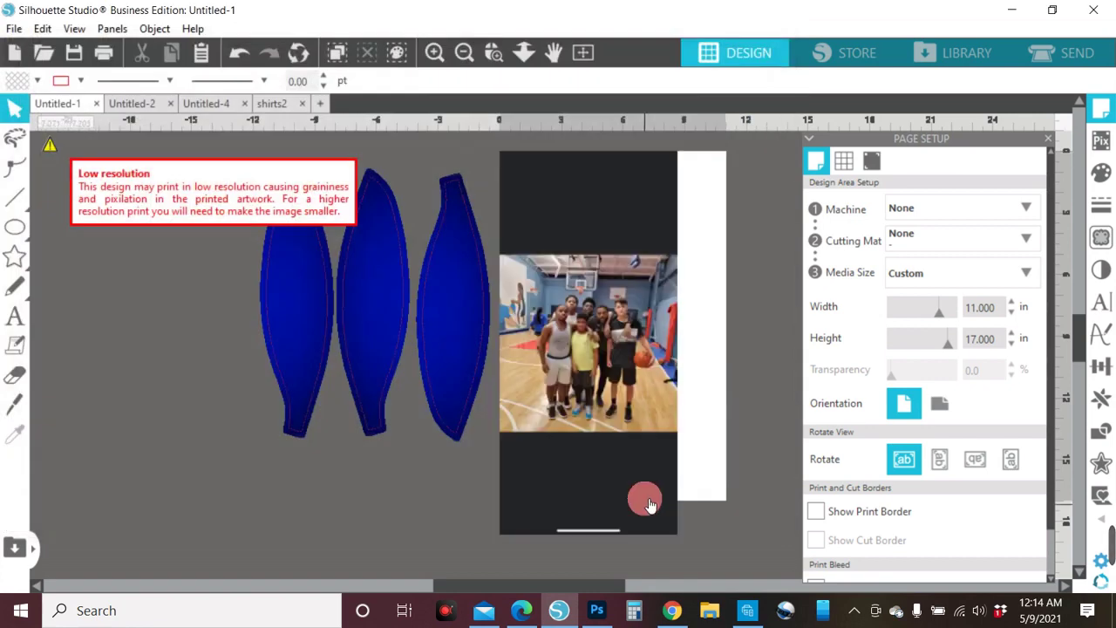
pyautogui.moveTo(588, 341); pyautogui.dragTo(132, 324)
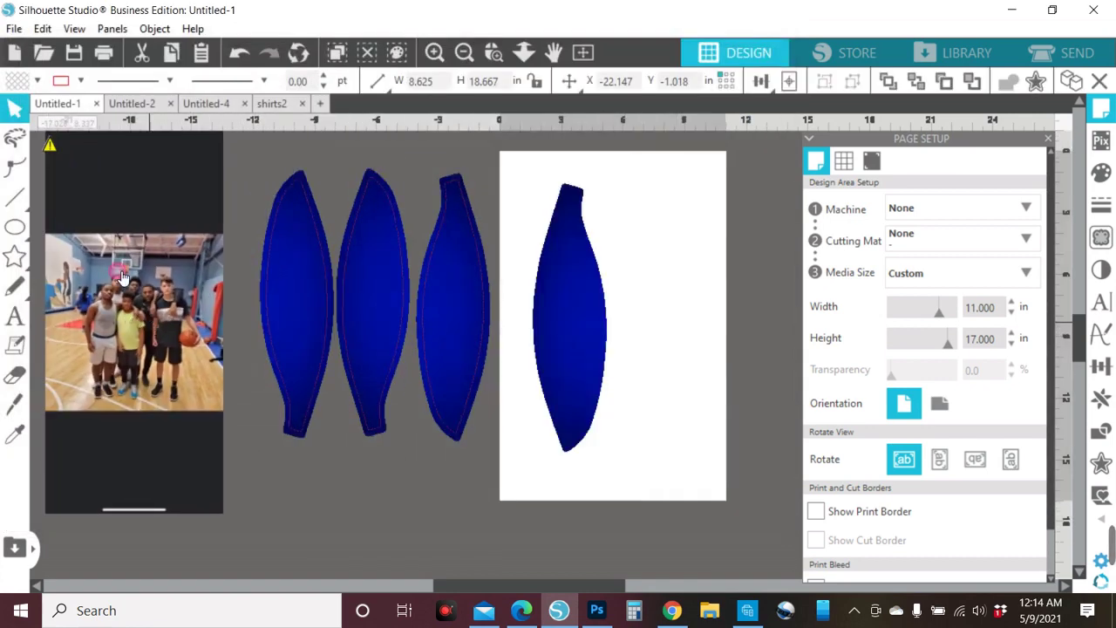
pyautogui.click(14, 256)
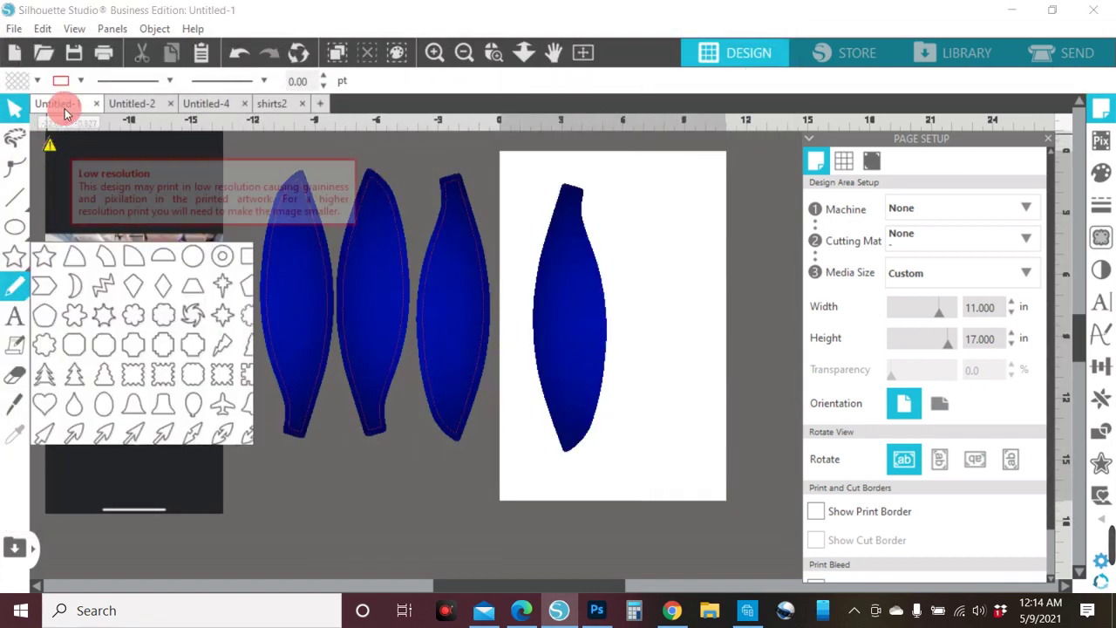
pyautogui.click(80, 81)
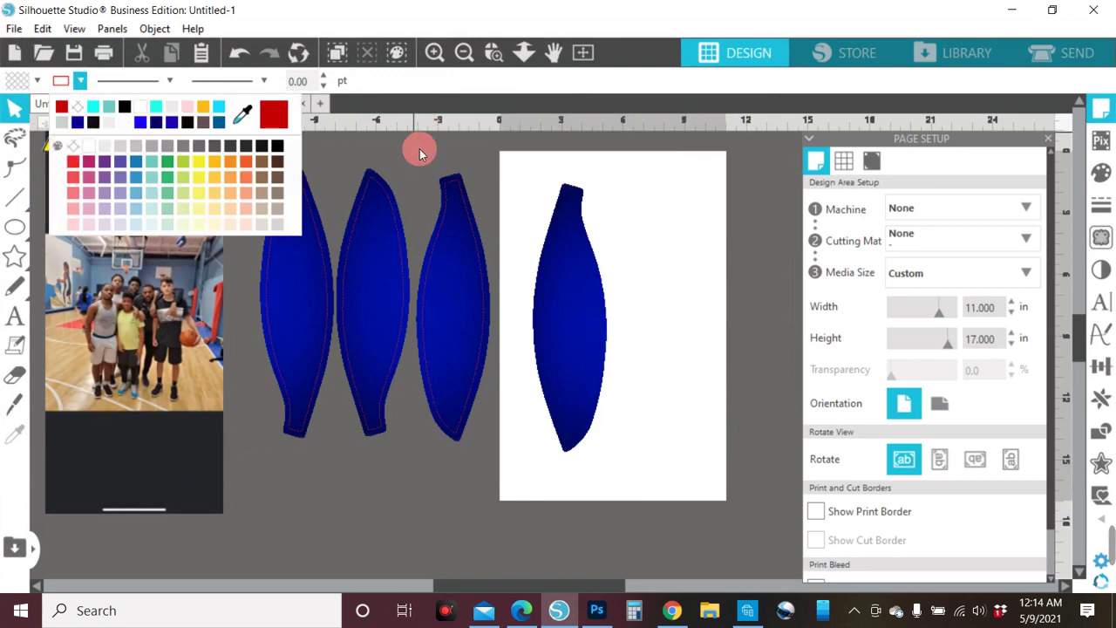
pyautogui.click(15, 320)
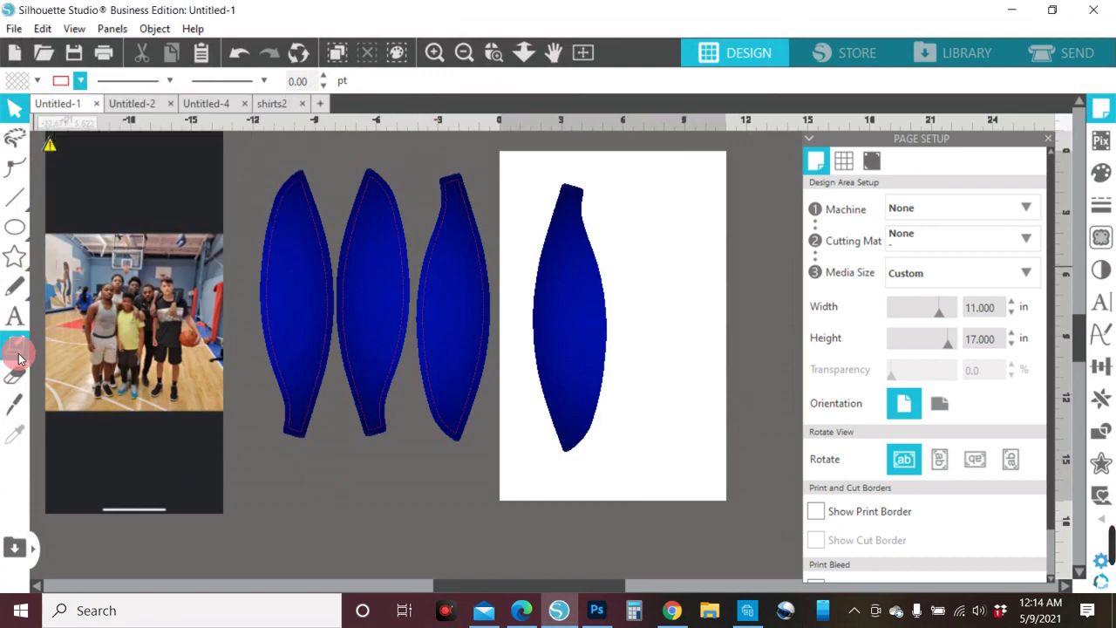
pyautogui.click(16, 255)
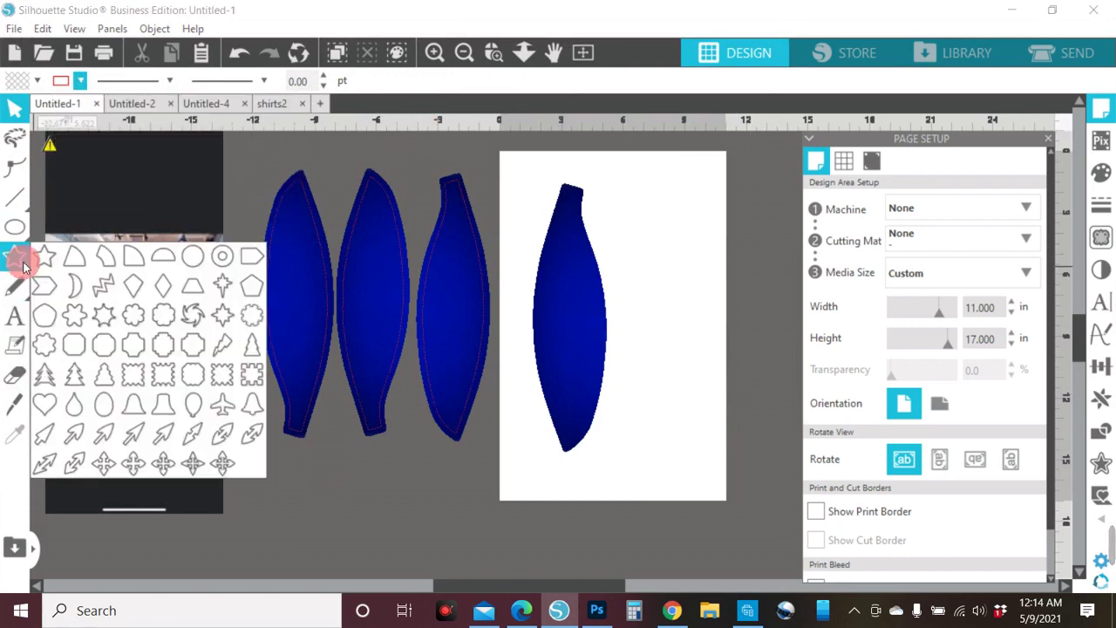
# - Draw a rectangle about 8.70 x 8.61 in around the team photo, excluding its dark bands above and below
pyautogui.click(18, 230)
pyautogui.click(46, 228)
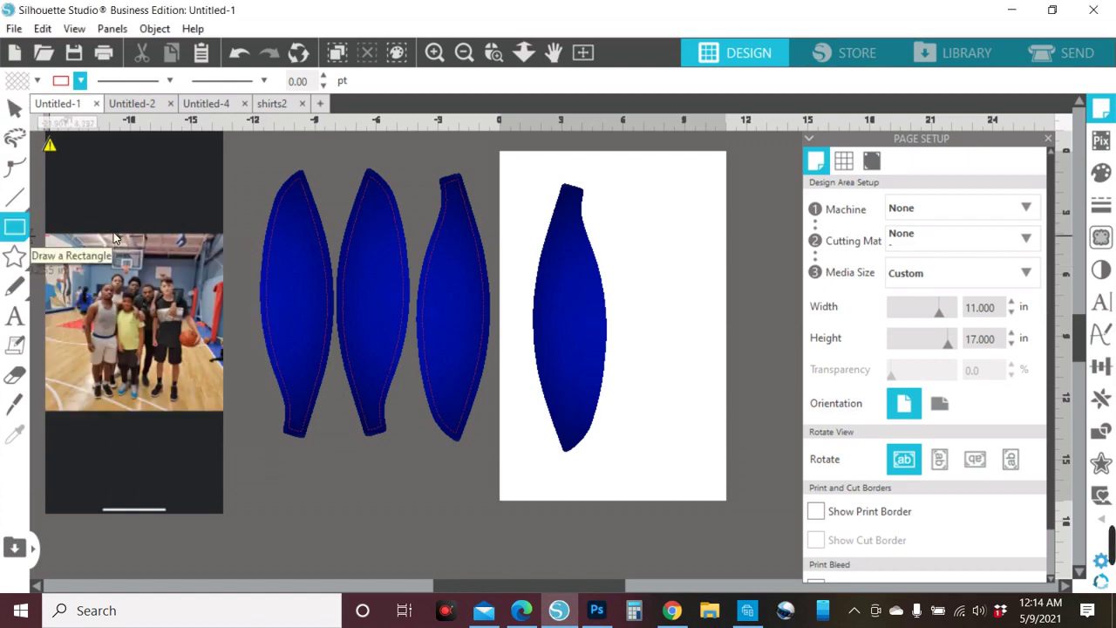
pyautogui.moveTo(45, 234)
pyautogui.mouseDown()
pyautogui.moveTo(222, 394)
pyautogui.moveTo(223, 412)
pyautogui.mouseUp()
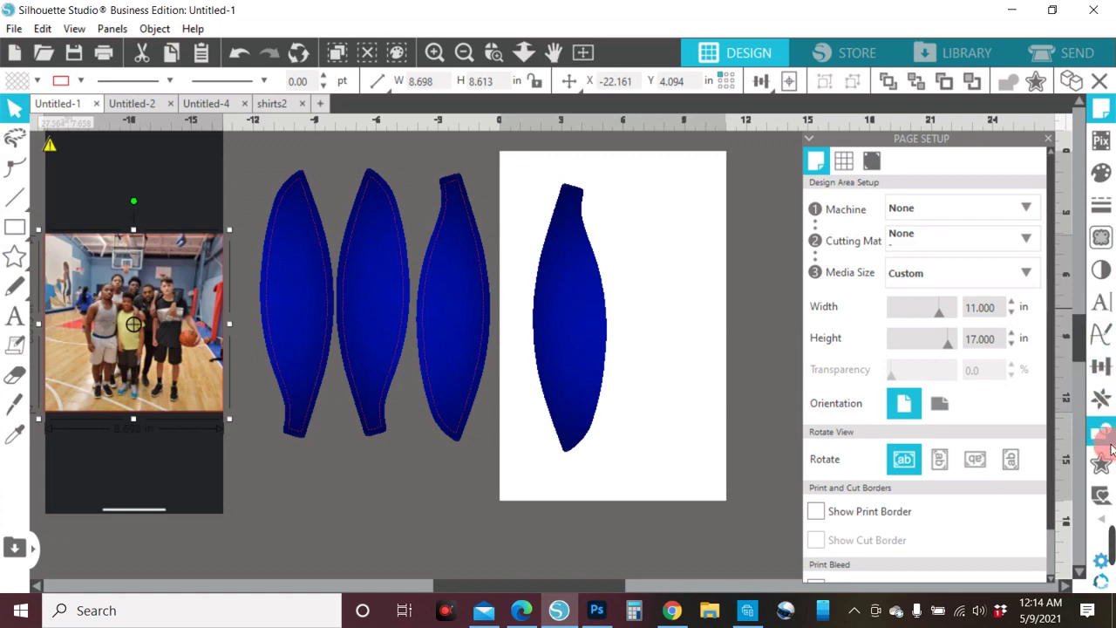
# - Crop the team photo to the rectangle and move the cropped photo farther up and away from the blue panels
pyautogui.click(1103, 442)
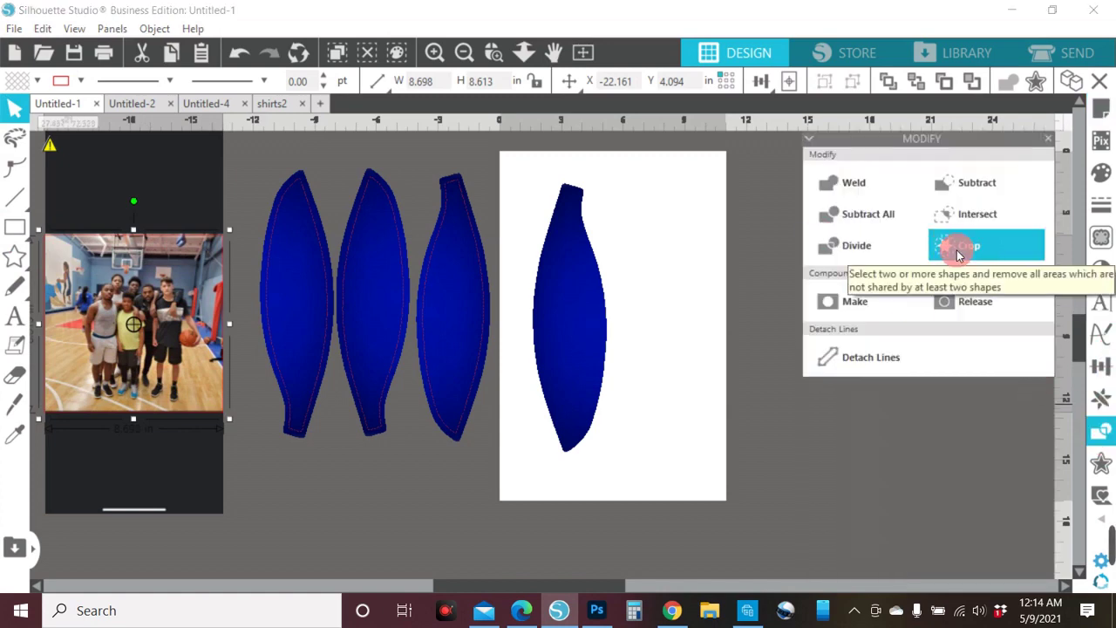
pyautogui.click(957, 255)
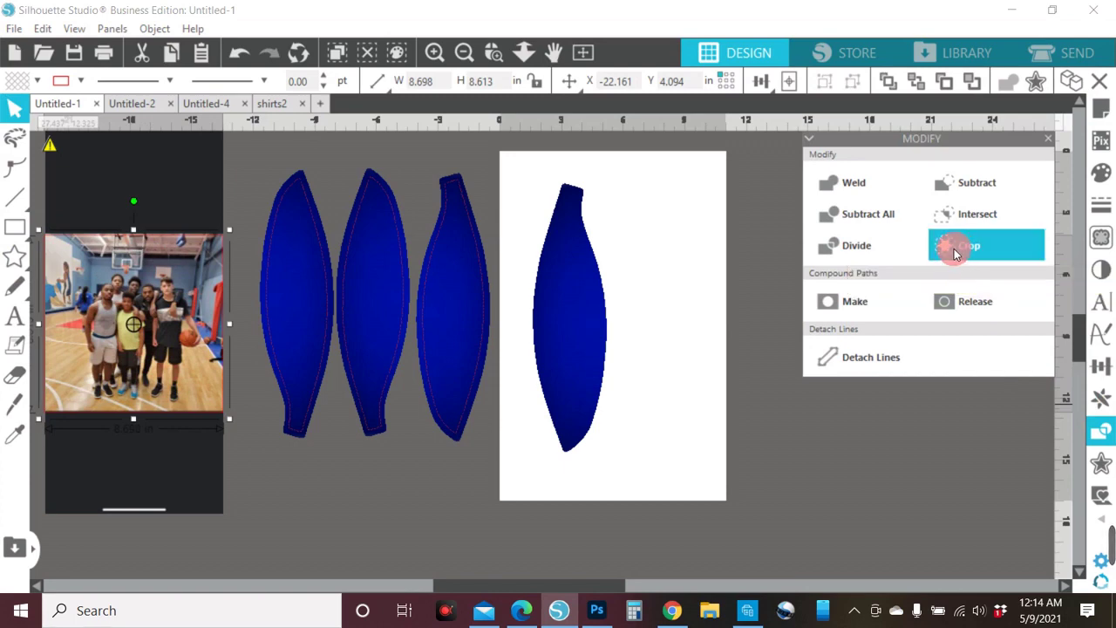
pyautogui.moveTo(253, 178); pyautogui.dragTo(183, 262)
pyautogui.click(966, 245)
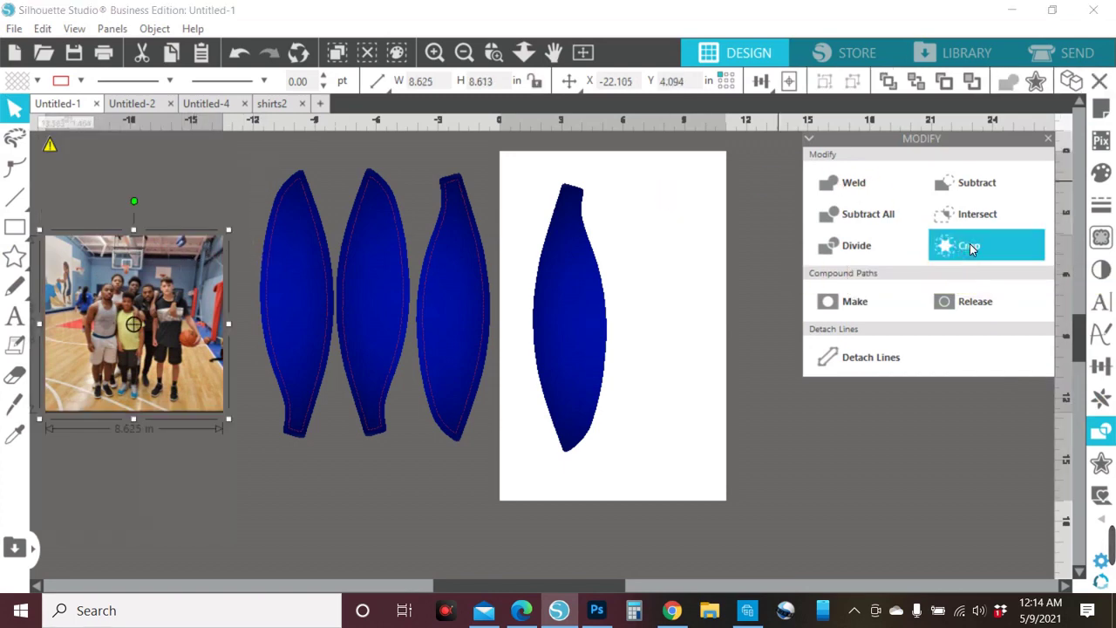
pyautogui.moveTo(172, 321); pyautogui.dragTo(134, 268)
pyautogui.click(145, 389)
# - Merge pic 2 from the same basketball photo folder onto the page
pyautogui.click(14, 28)
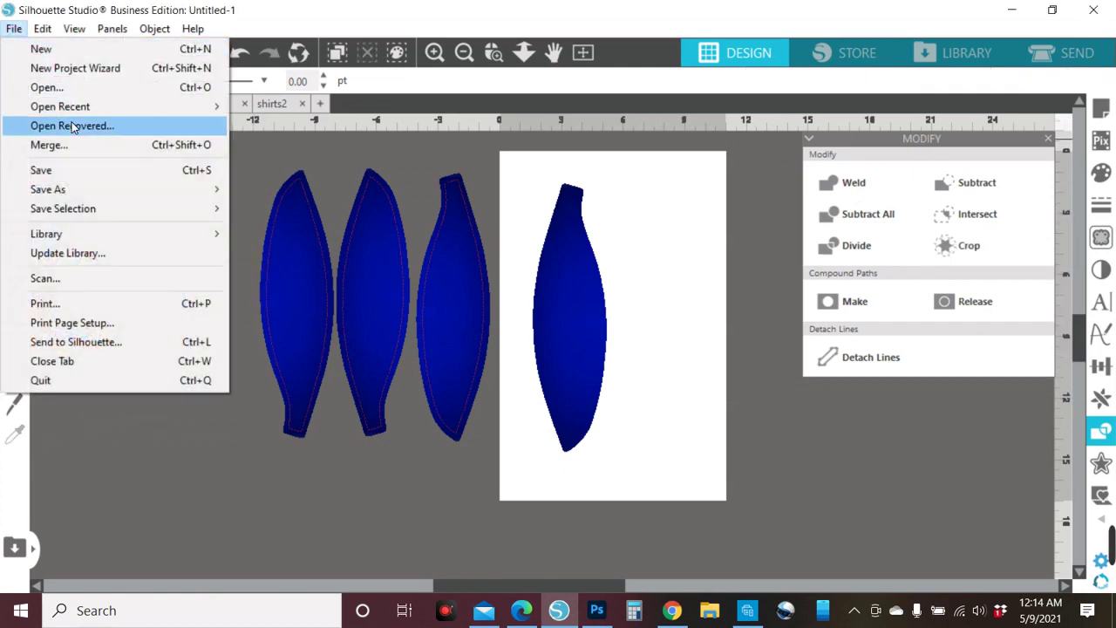
pyautogui.click(68, 150)
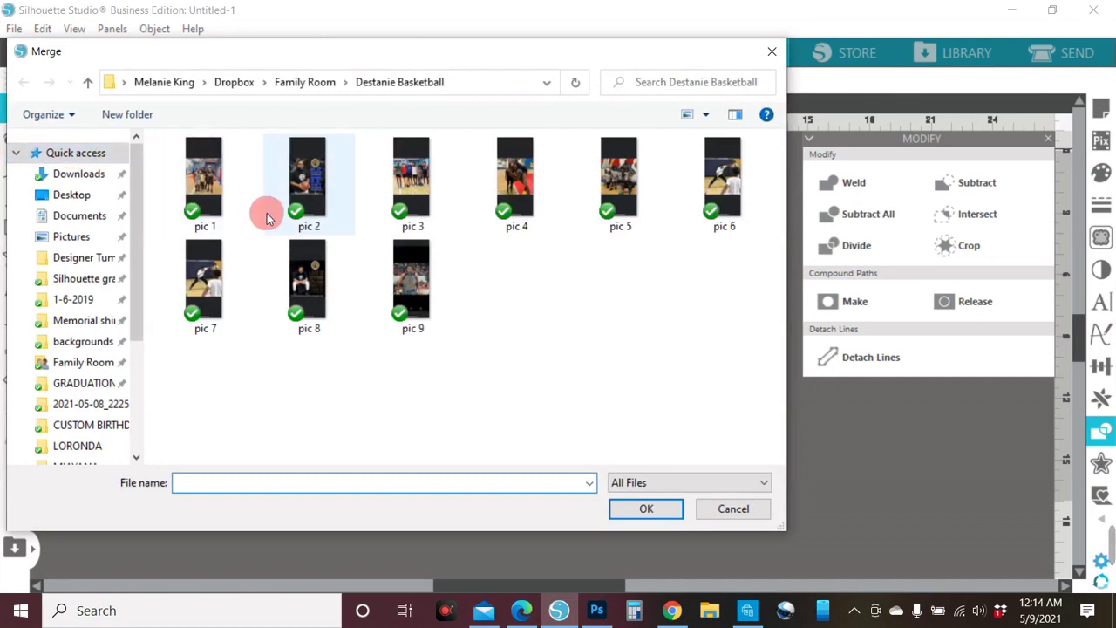
pyautogui.click(298, 187)
pyautogui.click(643, 511)
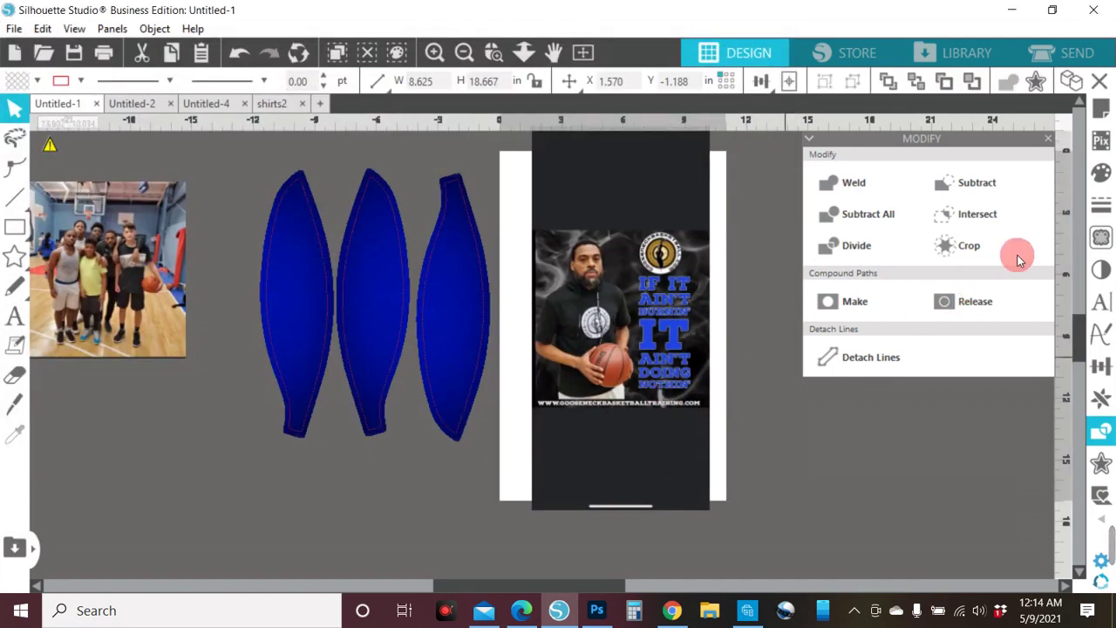
# - Draw a rectangle about 8.74 x 8.78 in around the picture of the man holding a basketball, excluding the dark bands
pyautogui.click(1101, 434)
pyautogui.click(14, 227)
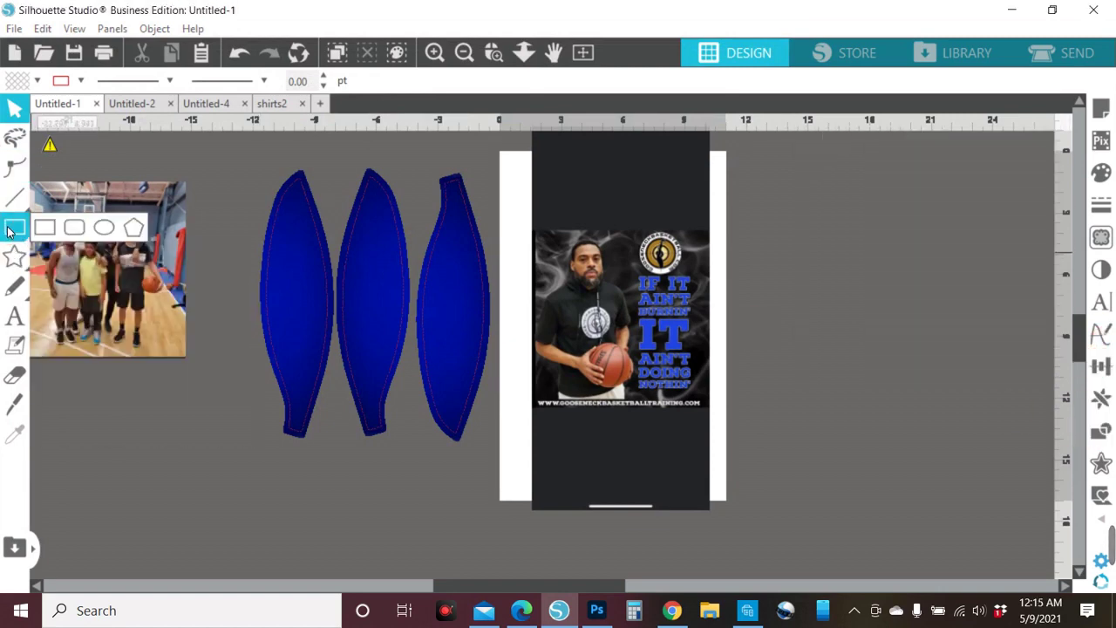
pyautogui.moveTo(534, 232); pyautogui.dragTo(714, 415)
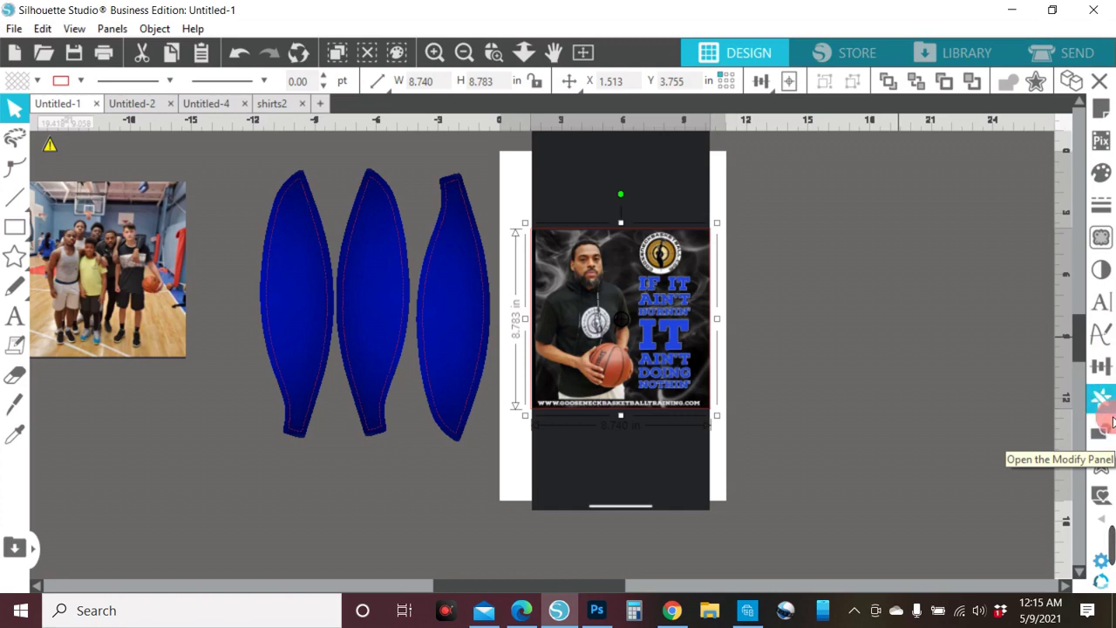
# - Crop the picture of the man holding a basketball to the drawn rectangle
pyautogui.click(1103, 431)
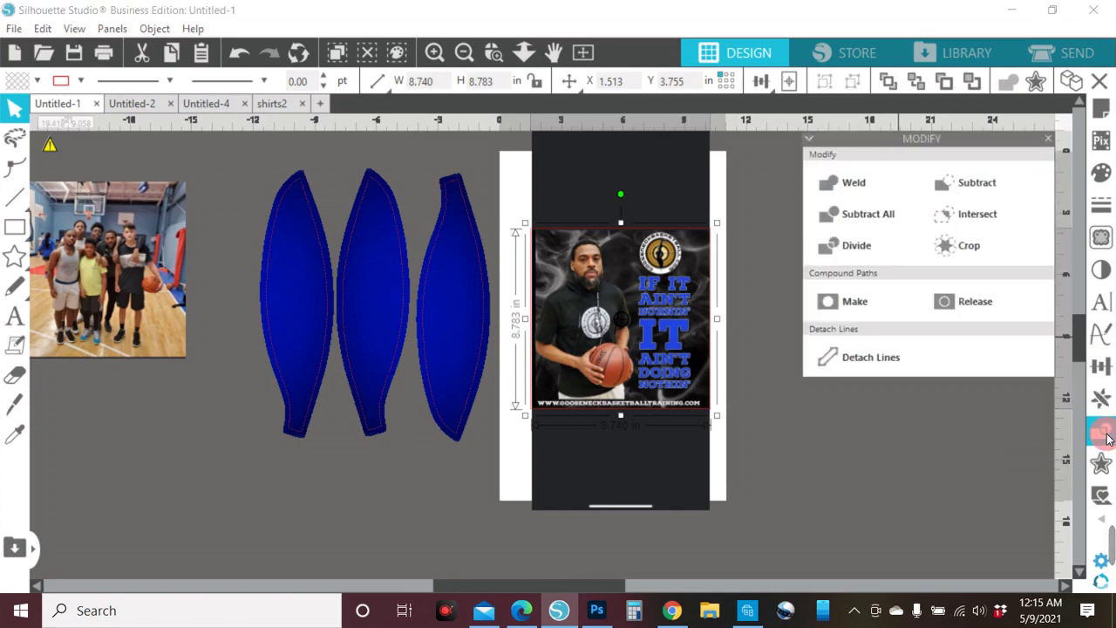
pyautogui.click(977, 251)
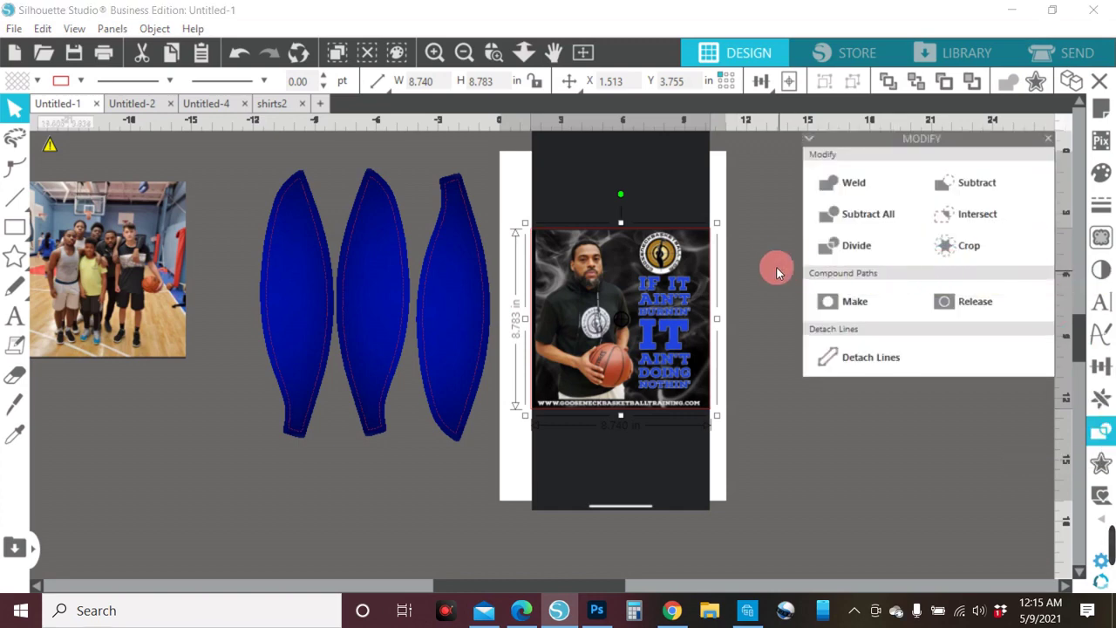
pyautogui.click(959, 244)
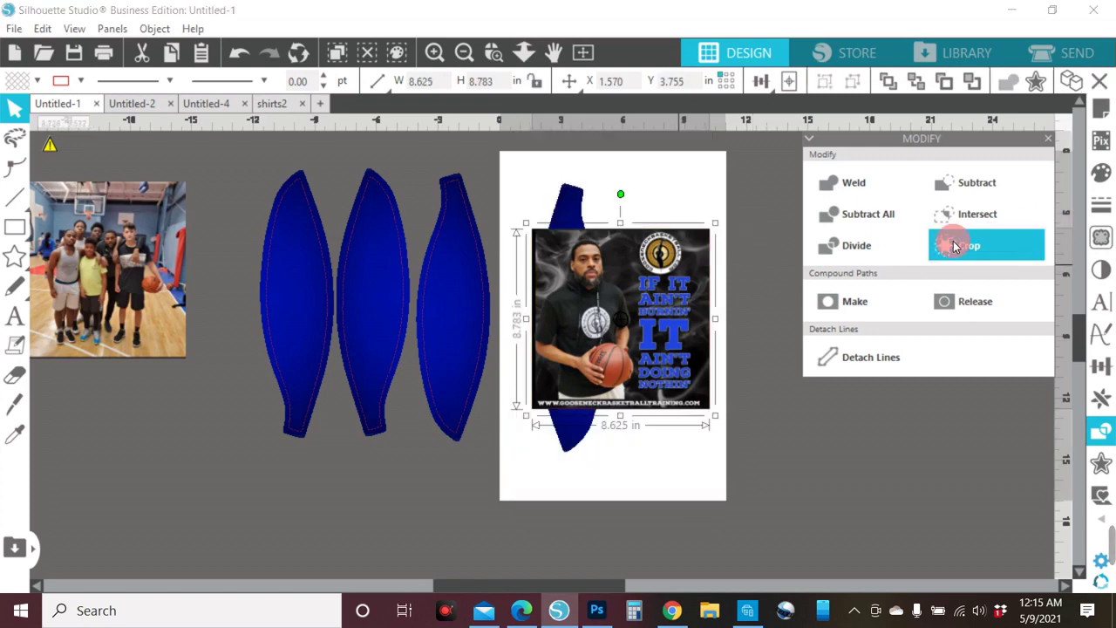
pyautogui.click(770, 293)
pyautogui.moveTo(676, 328); pyautogui.dragTo(170, 445)
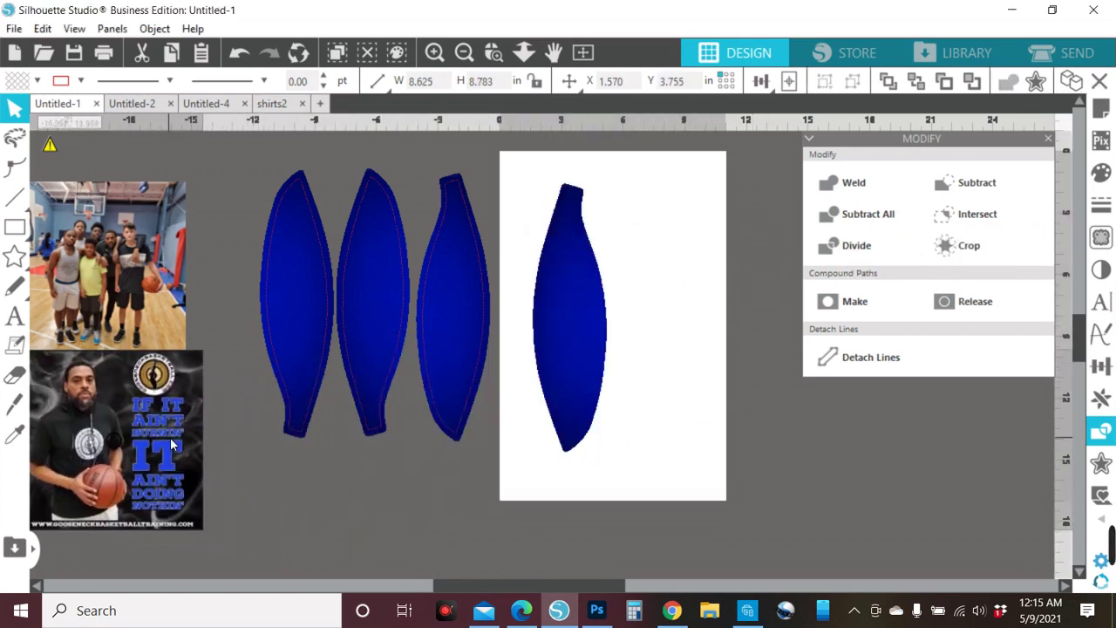
pyautogui.hotkey('ctrl', 'z')
pyautogui.hotkey('ctrl', 'z')
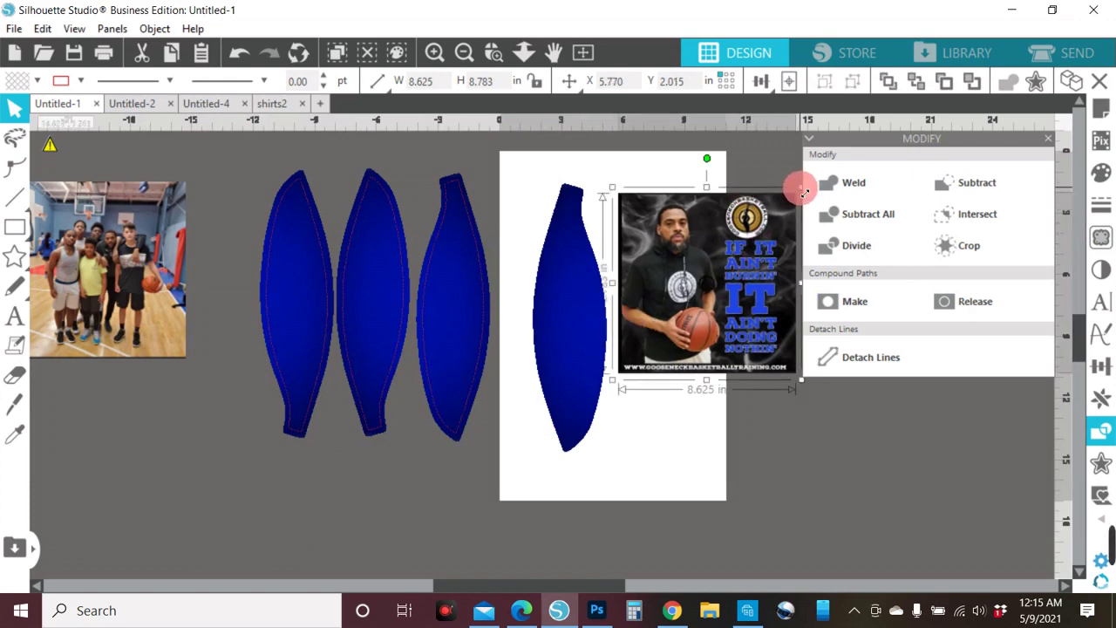
# - Shrink the cropped basketball picture to about 4.28 x 4.36 in and place it across the middle of the page's blue panel
pyautogui.moveTo(802, 190)
pyautogui.mouseDown()
pyautogui.moveTo(701, 284)
pyautogui.moveTo(591, 272)
pyautogui.moveTo(622, 373)
pyautogui.mouseUp()
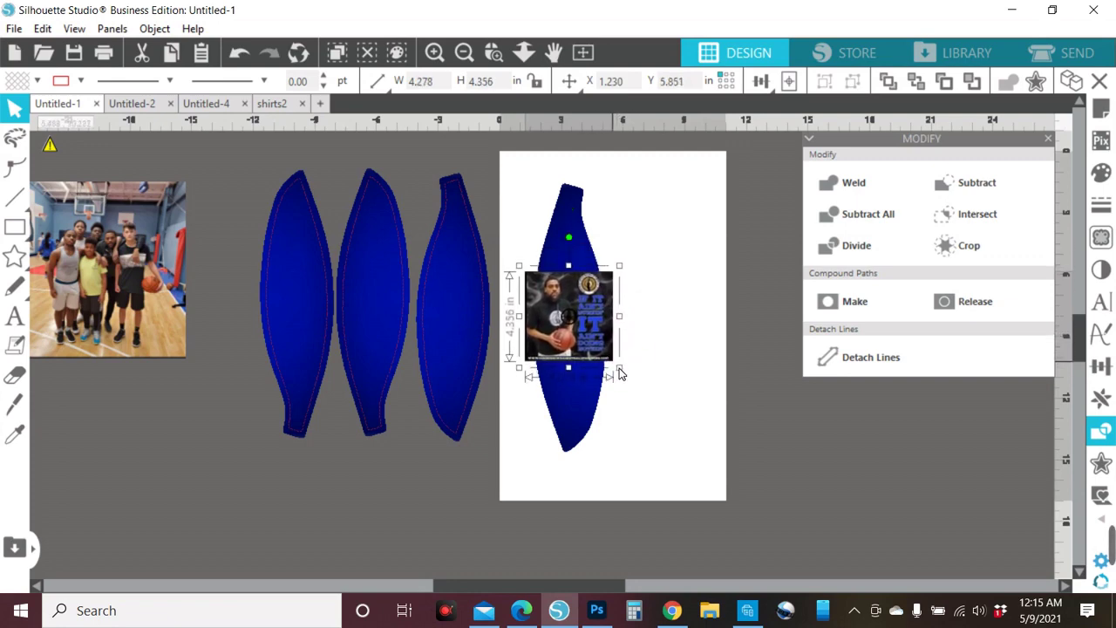
pyautogui.moveTo(590, 253); pyautogui.dragTo(594, 314)
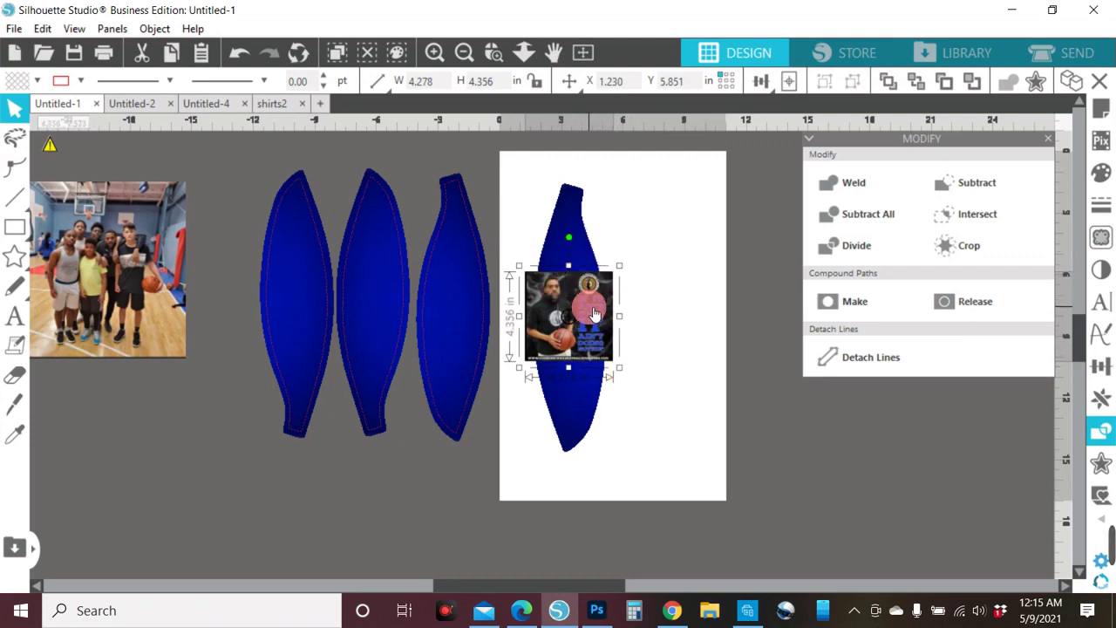
# - Try to divide the overlapping basketball picture and blue panel on the page
pyautogui.moveTo(648, 256); pyautogui.dragTo(616, 284)
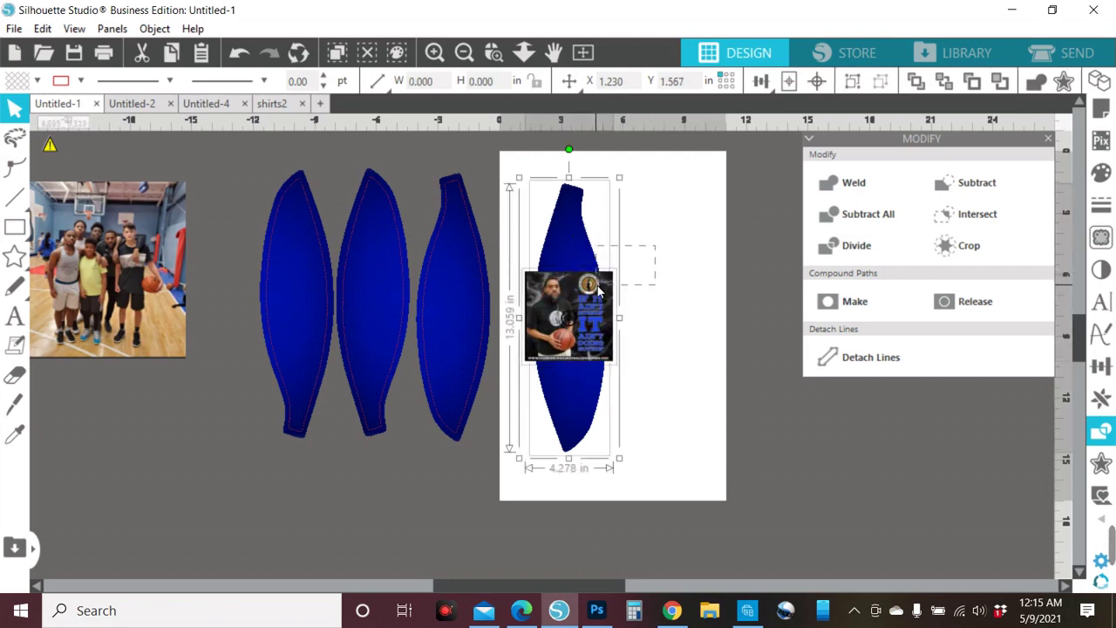
pyautogui.click(861, 227)
pyautogui.click(856, 246)
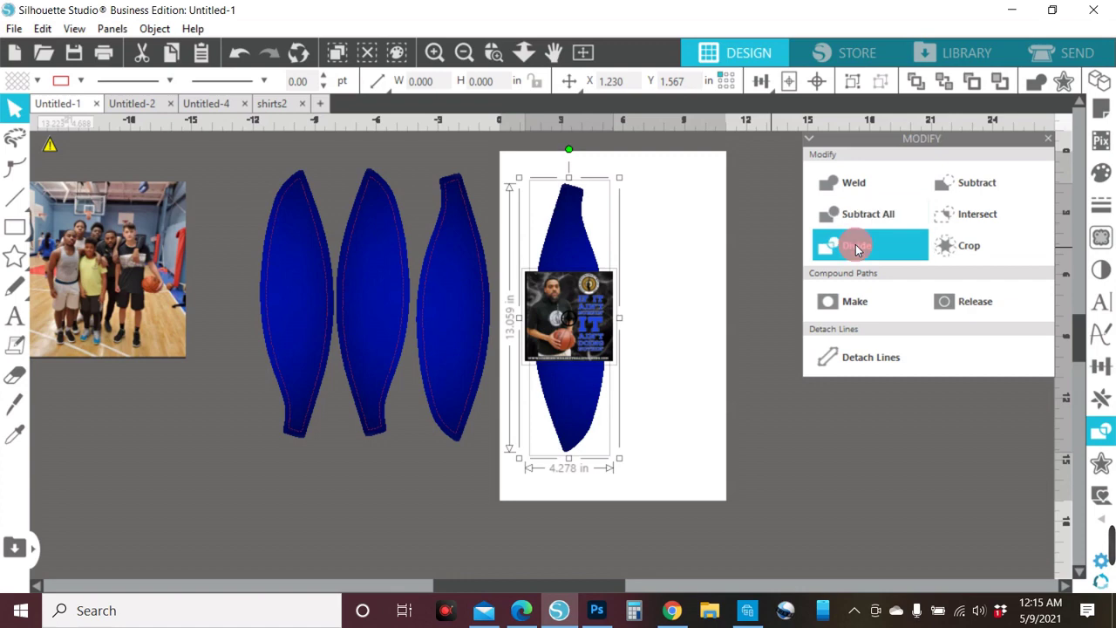
pyautogui.click(643, 225)
# - Place a duplicate of the page's blue panel across the page's right edge
pyautogui.click(567, 245)
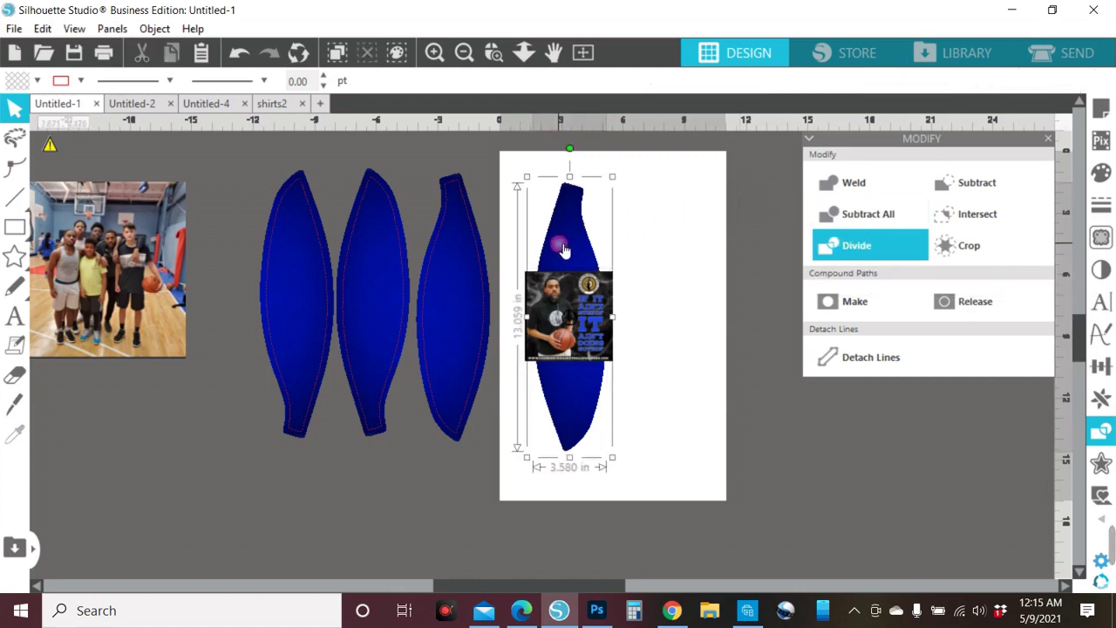
pyautogui.click(1066, 81)
pyautogui.moveTo(631, 256); pyautogui.dragTo(801, 214)
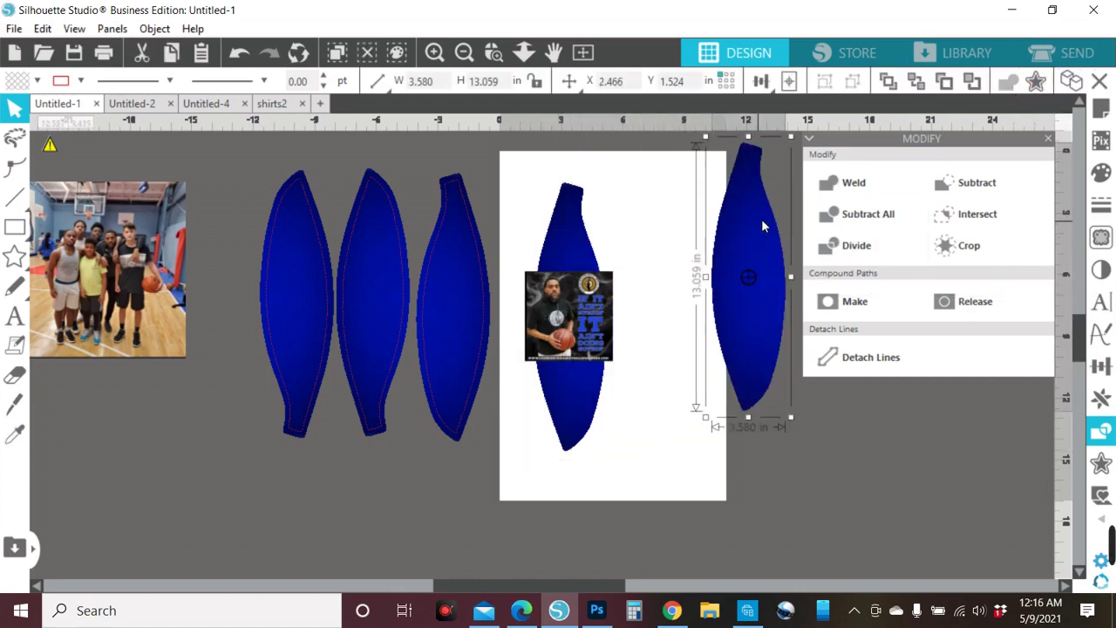
# - Divide the overlapping picture and blue panel on the page, and place the panel-shaped picture piece over the duplicate panel
pyautogui.moveTo(655, 253); pyautogui.dragTo(510, 476)
pyautogui.click(868, 218)
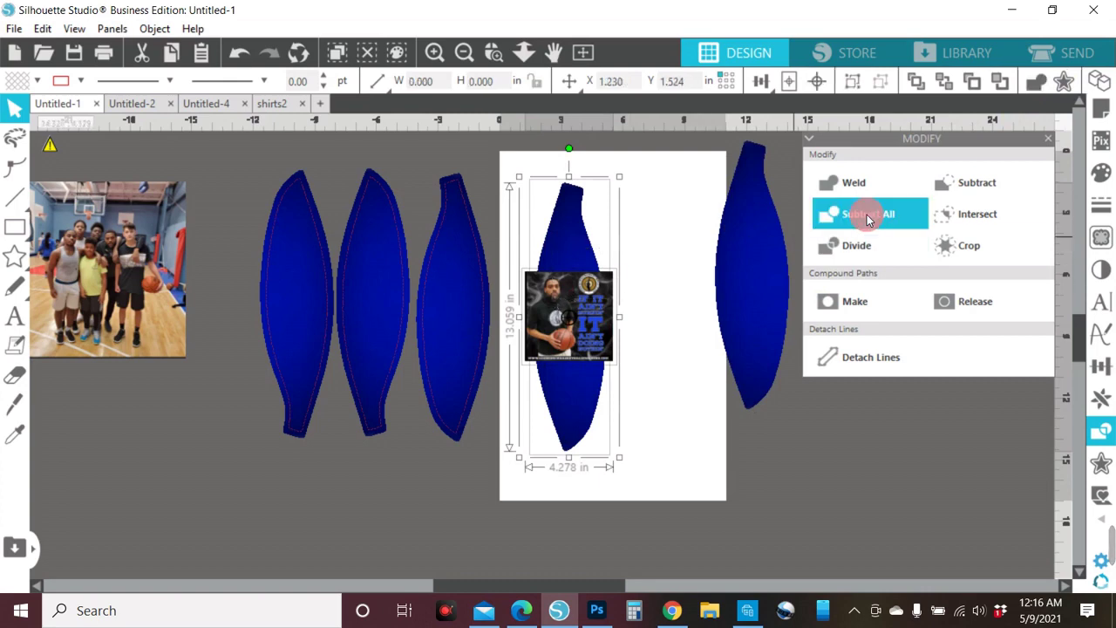
pyautogui.click(852, 245)
pyautogui.click(581, 270)
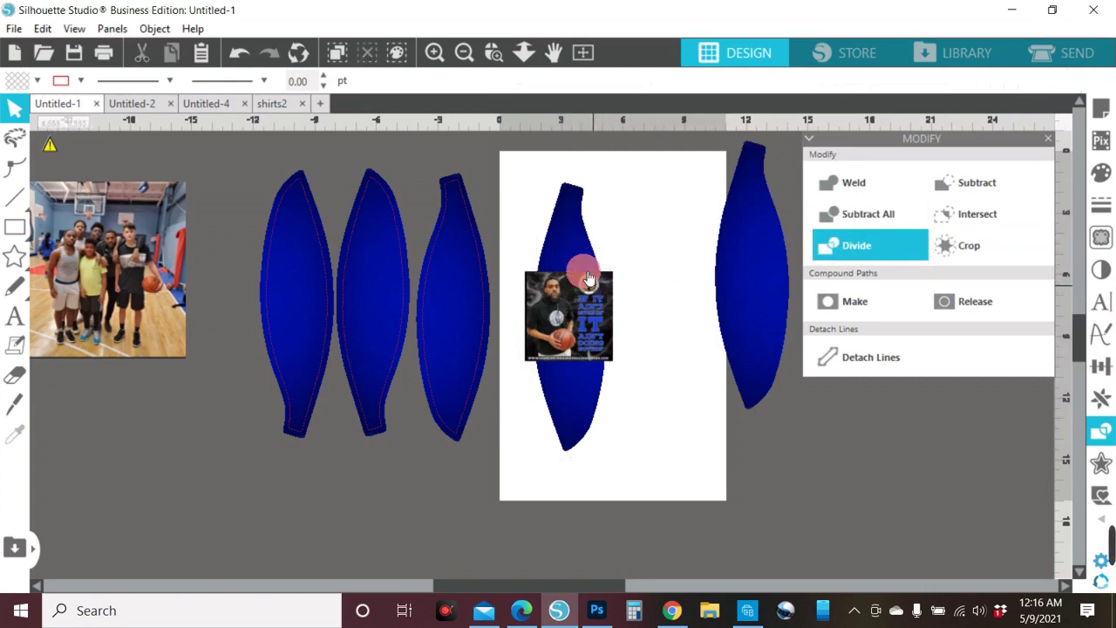
pyautogui.moveTo(581, 269); pyautogui.dragTo(737, 253)
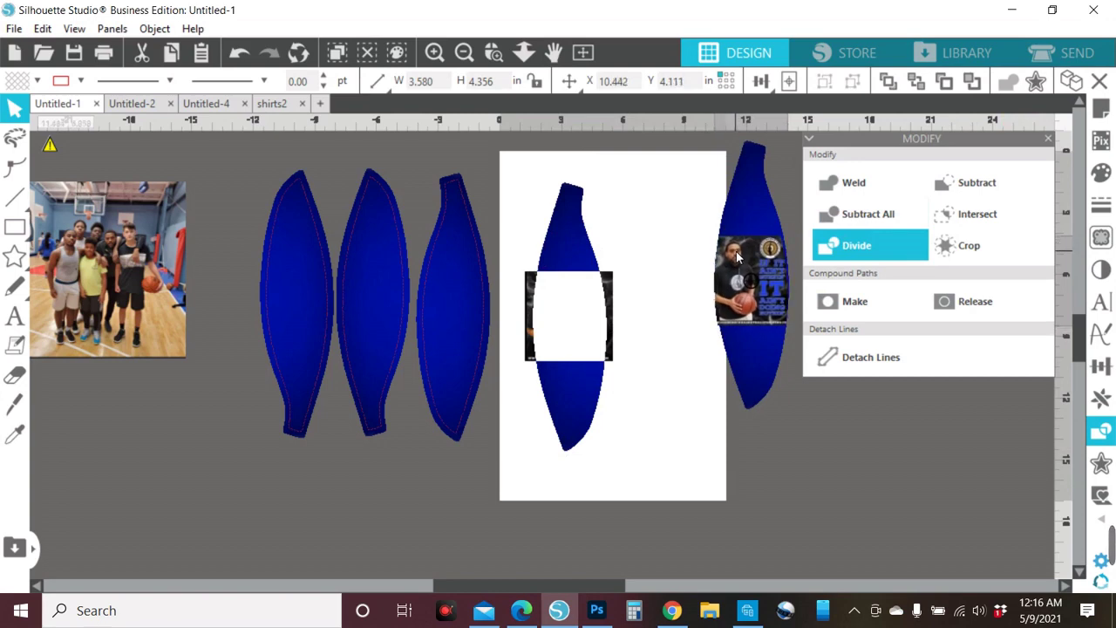
# - Delete the leftover panel and picture pieces from the page, and move the duplicate panel with its aligned picture piece onto the page
pyautogui.moveTo(517, 186); pyautogui.dragTo(645, 449)
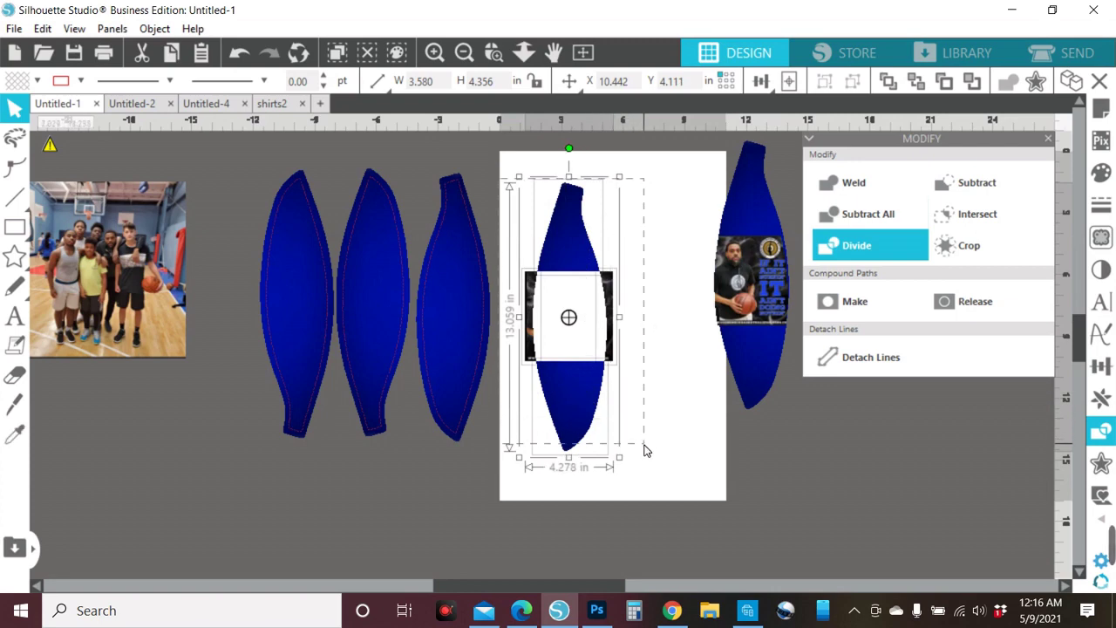
pyautogui.press('Delete')
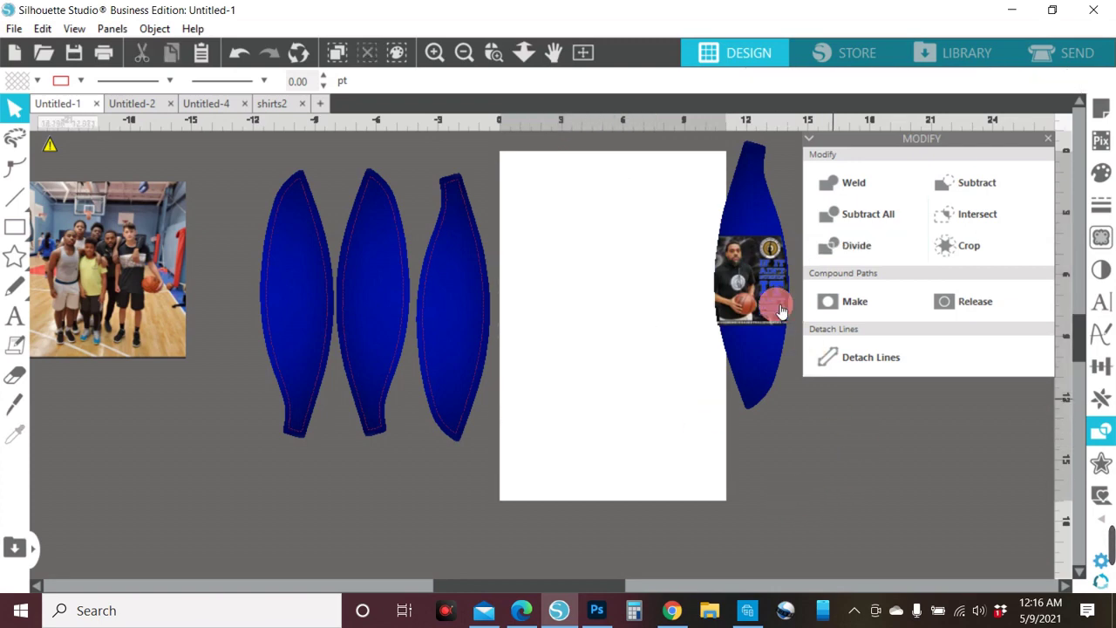
pyautogui.moveTo(782, 311); pyautogui.dragTo(760, 297)
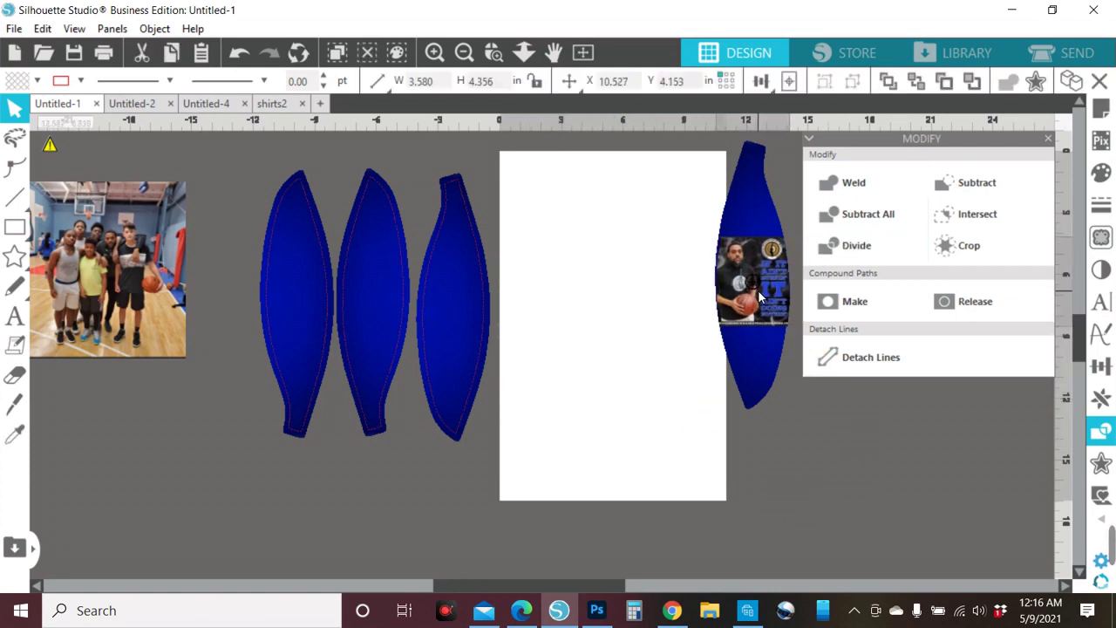
pyautogui.click(758, 296)
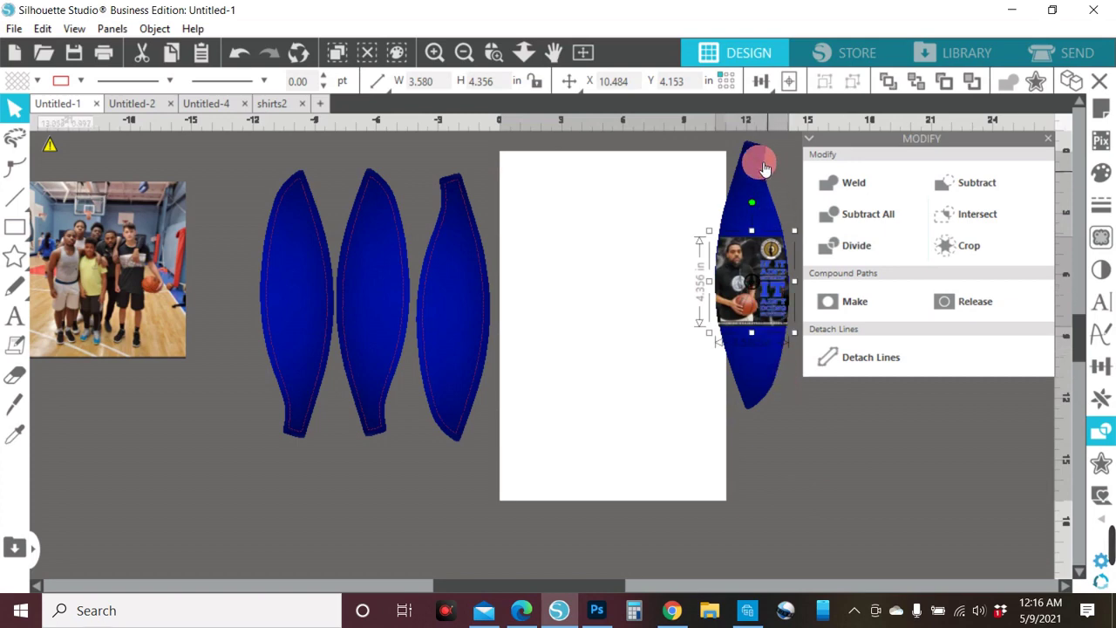
pyautogui.moveTo(663, 229); pyautogui.dragTo(608, 373)
pyautogui.click(766, 304)
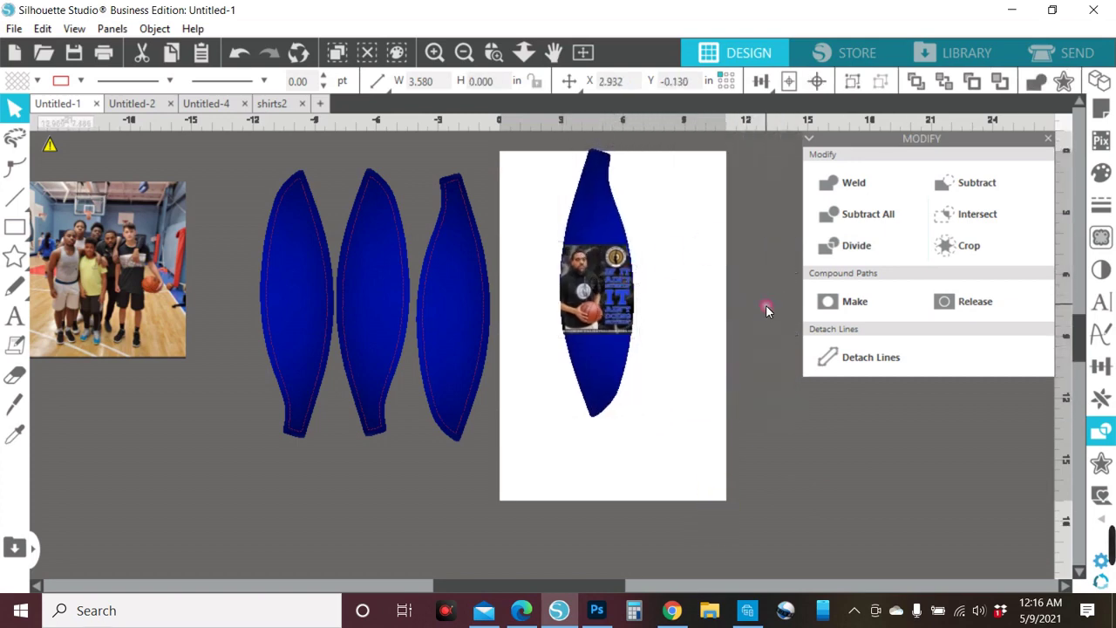
pyautogui.click(774, 264)
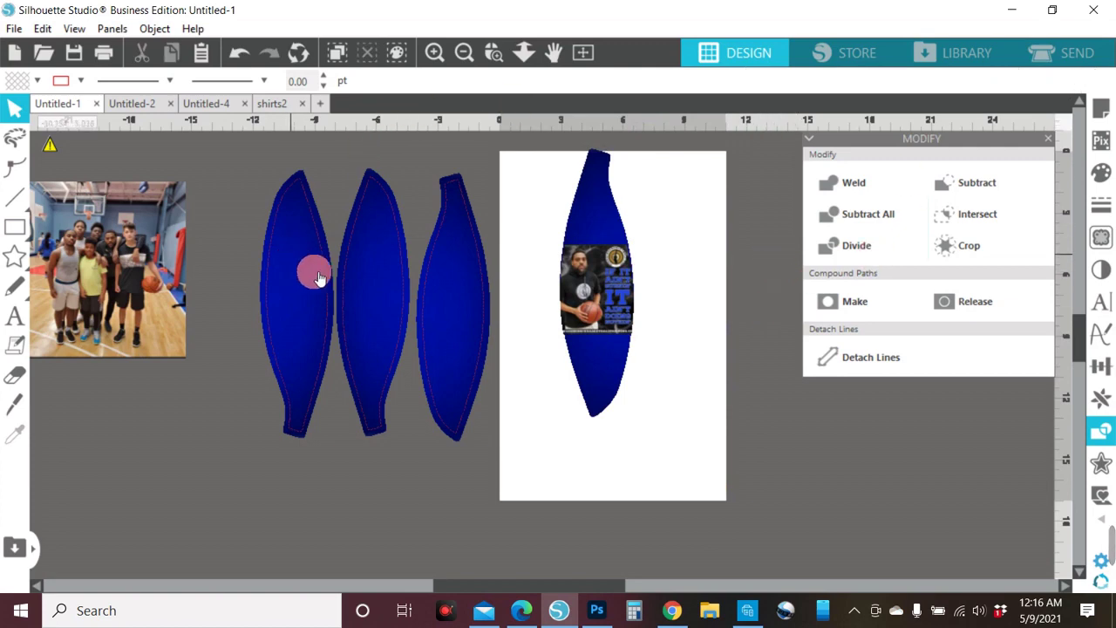
# - Shrink the team photo to about 5.74 x 5.73 in and place the leftmost blue panel in front of its centre
pyautogui.moveTo(108, 285); pyautogui.dragTo(218, 326)
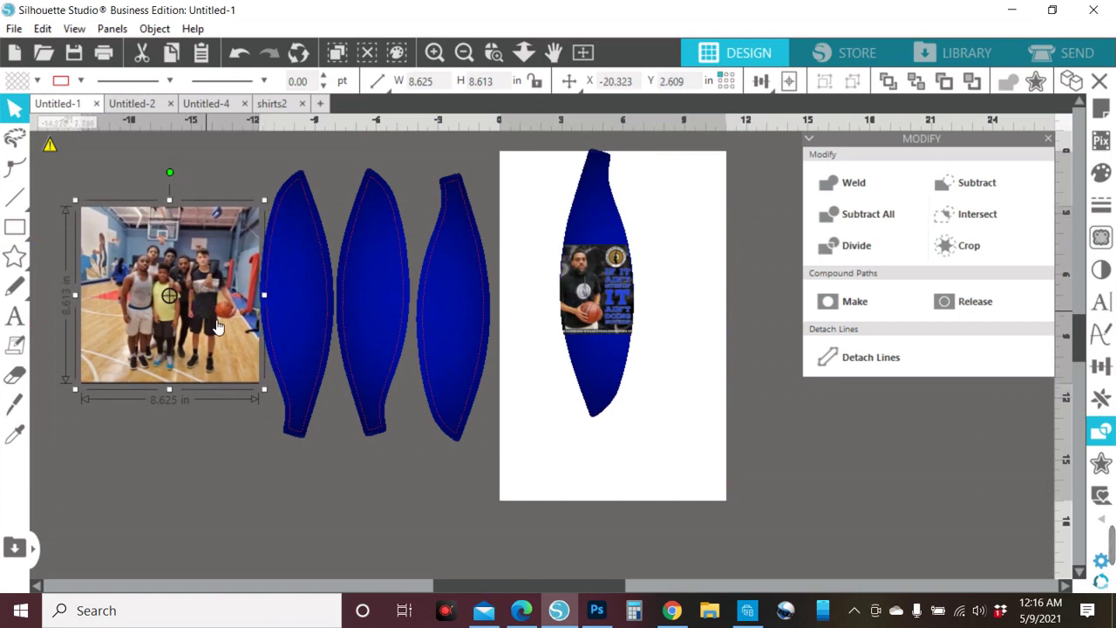
pyautogui.moveTo(261, 392); pyautogui.dragTo(203, 323)
pyautogui.click(287, 324)
pyautogui.rightClick(213, 359)
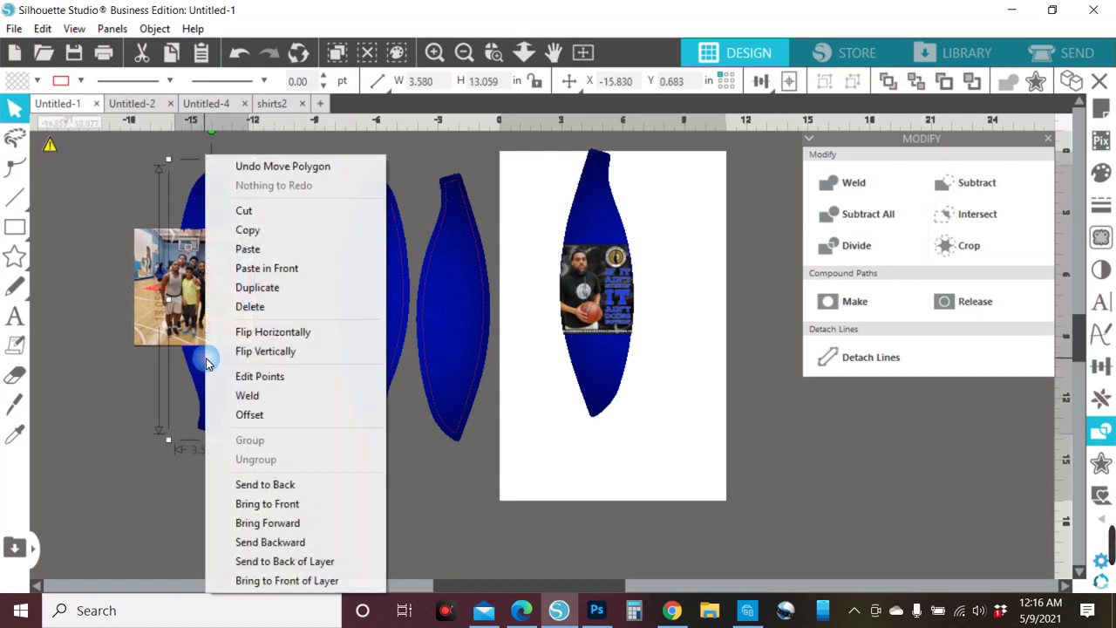
pyautogui.click(287, 501)
pyautogui.moveTo(214, 410); pyautogui.dragTo(194, 406)
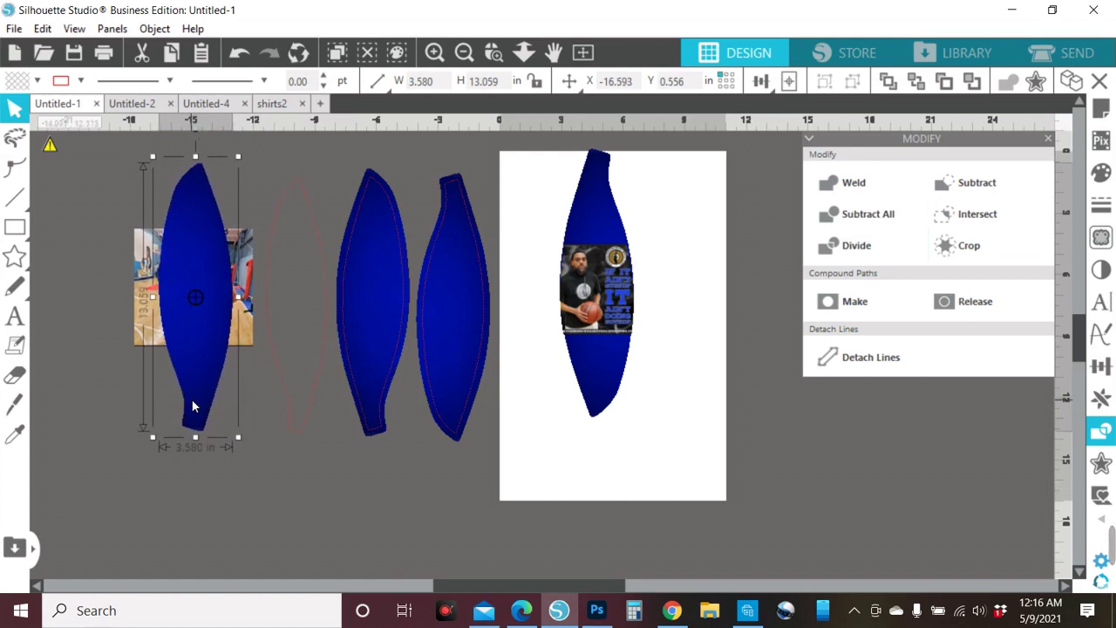
# - Duplicate the blue panel lying on the team photo and place the copy over the vacated red outline
pyautogui.click(85, 359)
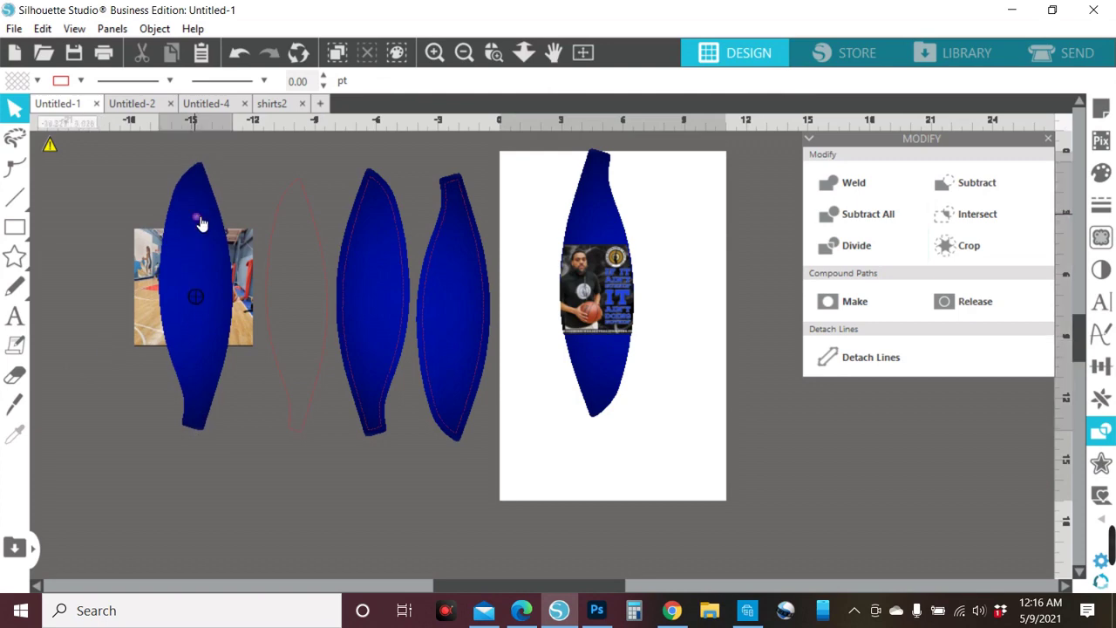
pyautogui.moveTo(199, 224); pyautogui.dragTo(200, 223)
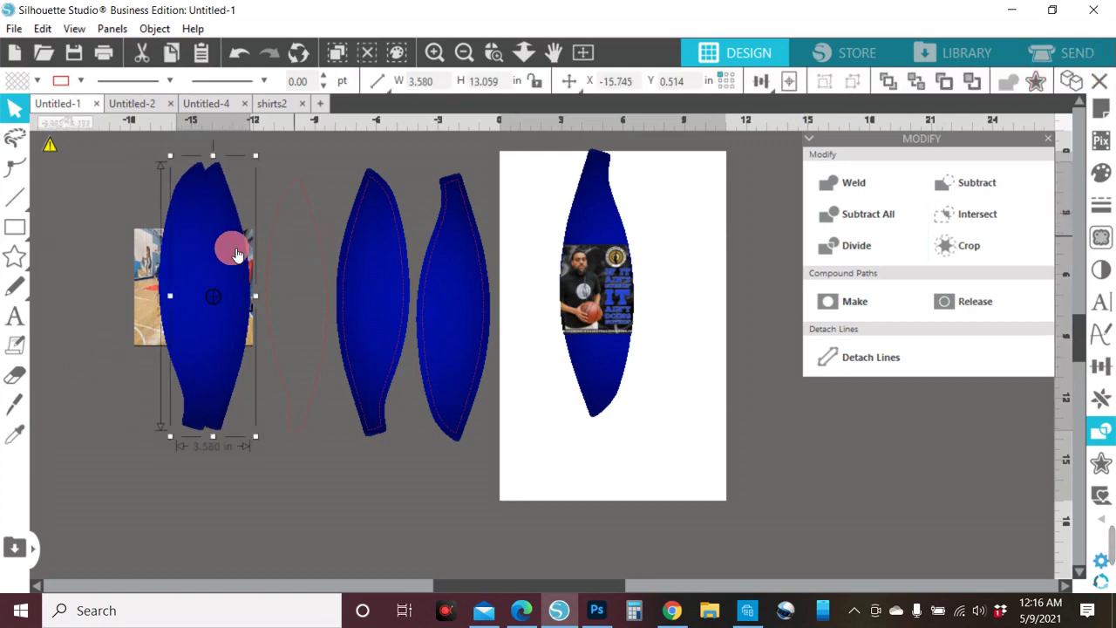
pyautogui.moveTo(198, 261); pyautogui.dragTo(300, 264)
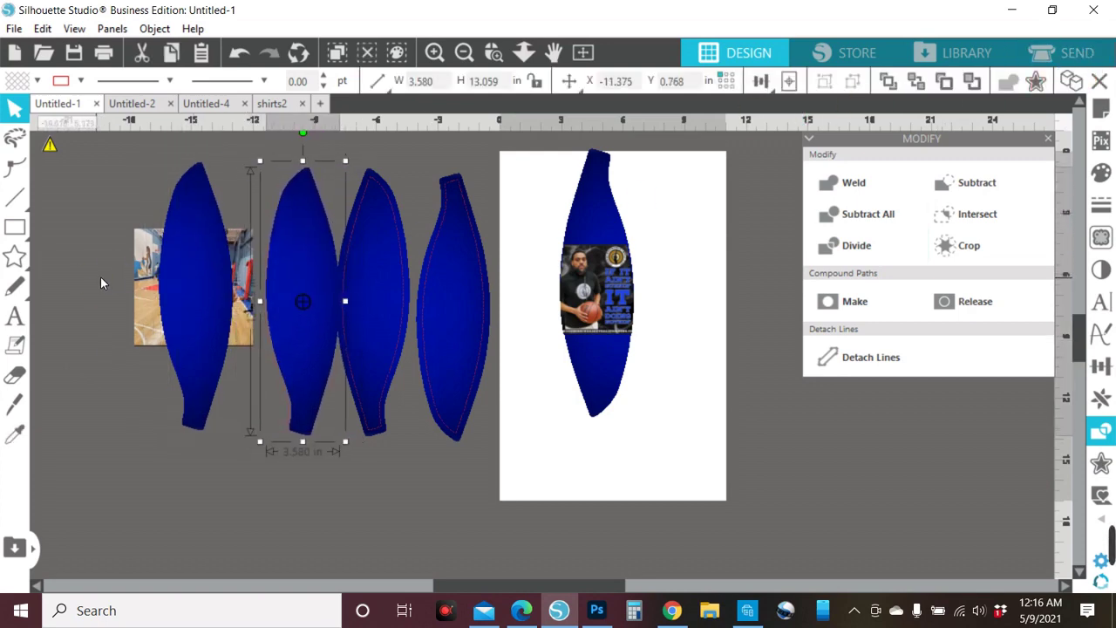
# - Try to divide the team photo and the blue panel in front of it, and pull the pieces apart
pyautogui.moveTo(101, 276); pyautogui.dragTo(207, 283)
pyautogui.click(851, 247)
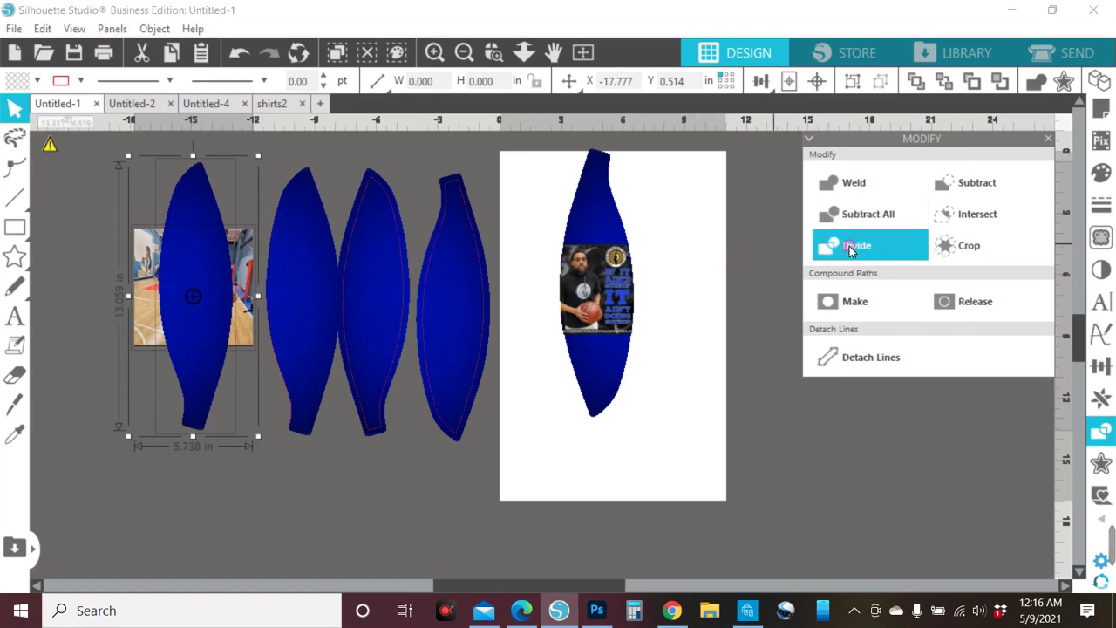
pyautogui.click(87, 399)
pyautogui.moveTo(179, 330); pyautogui.dragTo(138, 416)
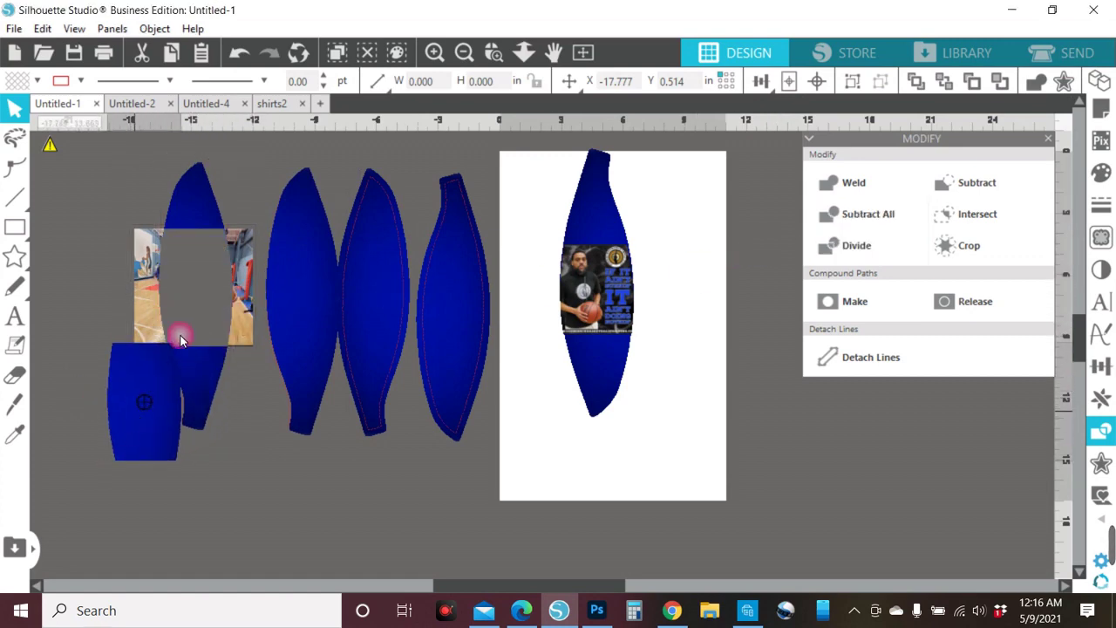
pyautogui.moveTo(181, 338); pyautogui.dragTo(201, 340)
pyautogui.moveTo(130, 407); pyautogui.dragTo(118, 352)
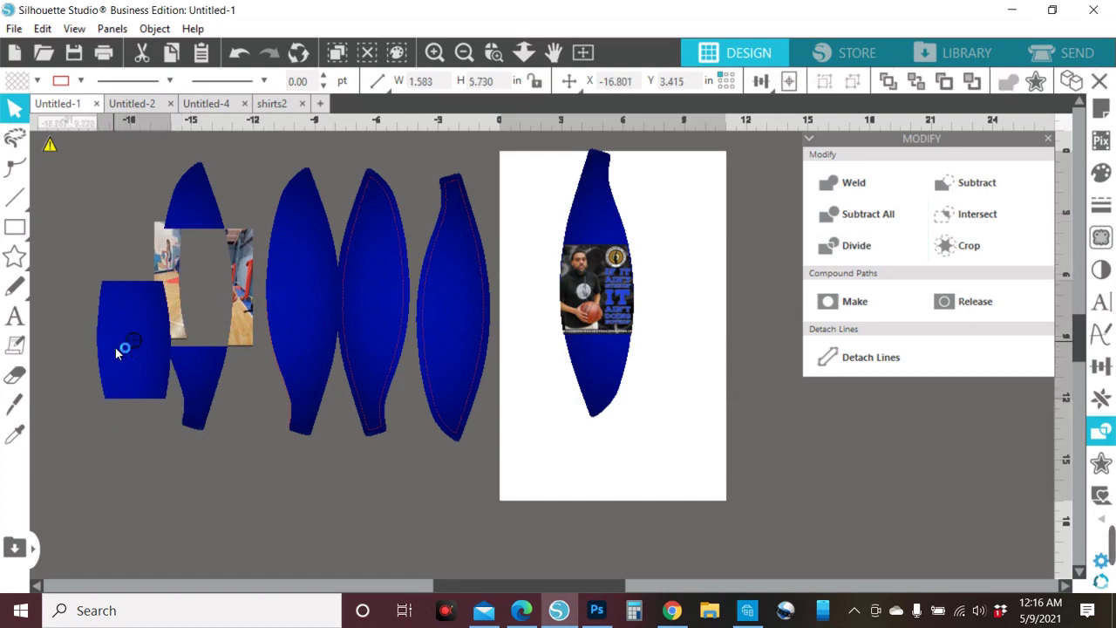
# - Undo the piece moves, the division of the photo and panel, and the duplicate panel's last move
pyautogui.click(241, 54)
pyautogui.click(241, 54)
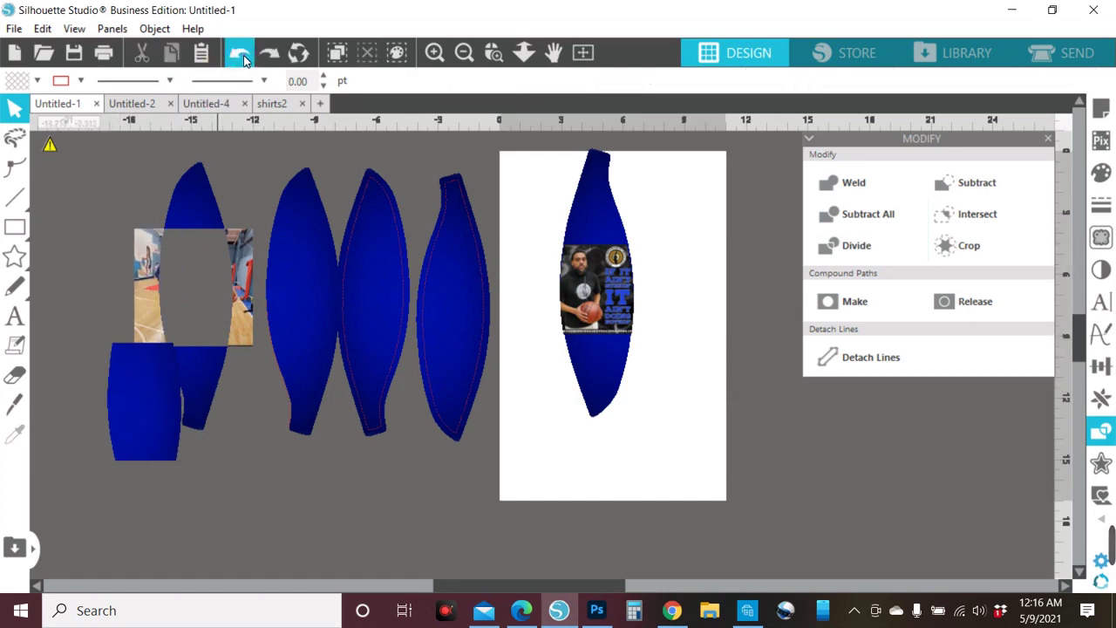
pyautogui.click(242, 54)
pyautogui.click(242, 54)
pyautogui.click(245, 59)
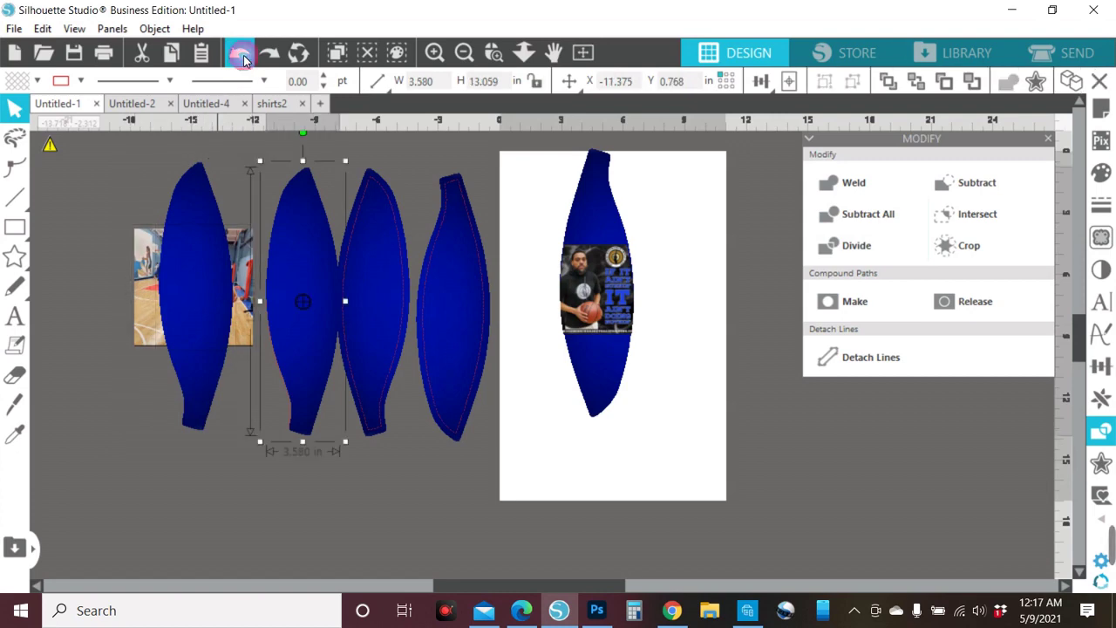
pyautogui.click(243, 55)
# - Place the duplicate panel beside the team photo and send the panel overlapping the photo to the back
pyautogui.moveTo(217, 250); pyautogui.dragTo(296, 232)
pyautogui.click(191, 276)
pyautogui.rightClick(194, 276)
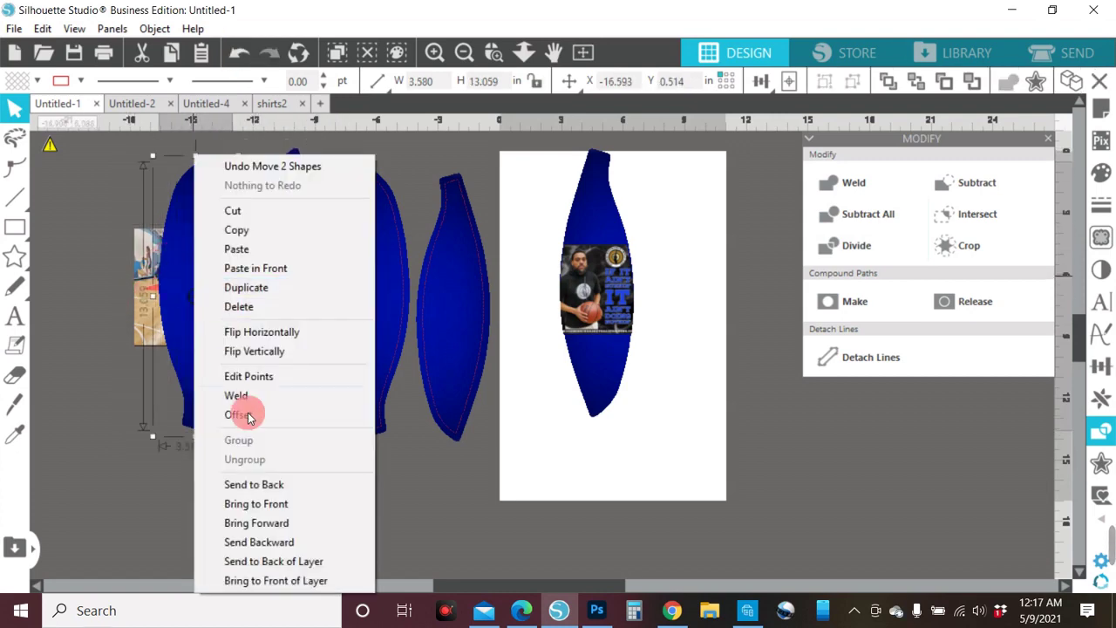
pyautogui.click(262, 484)
pyautogui.click(100, 287)
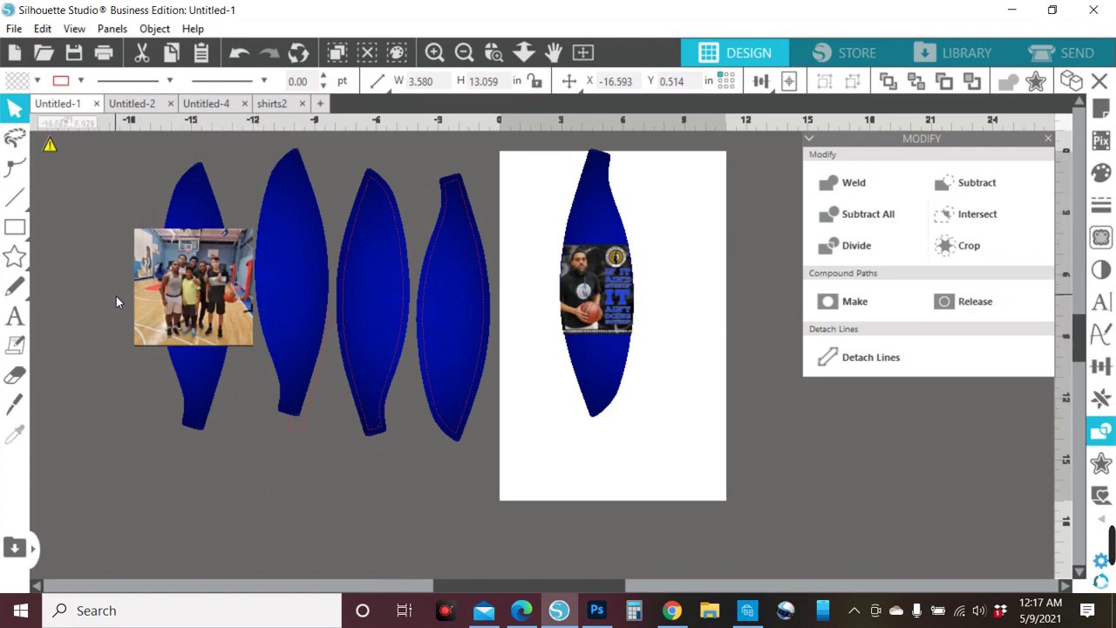
# - Divide the overlapping team photo and panel, and place the panel-shaped photo piece in front of the duplicate panel
pyautogui.click(135, 299)
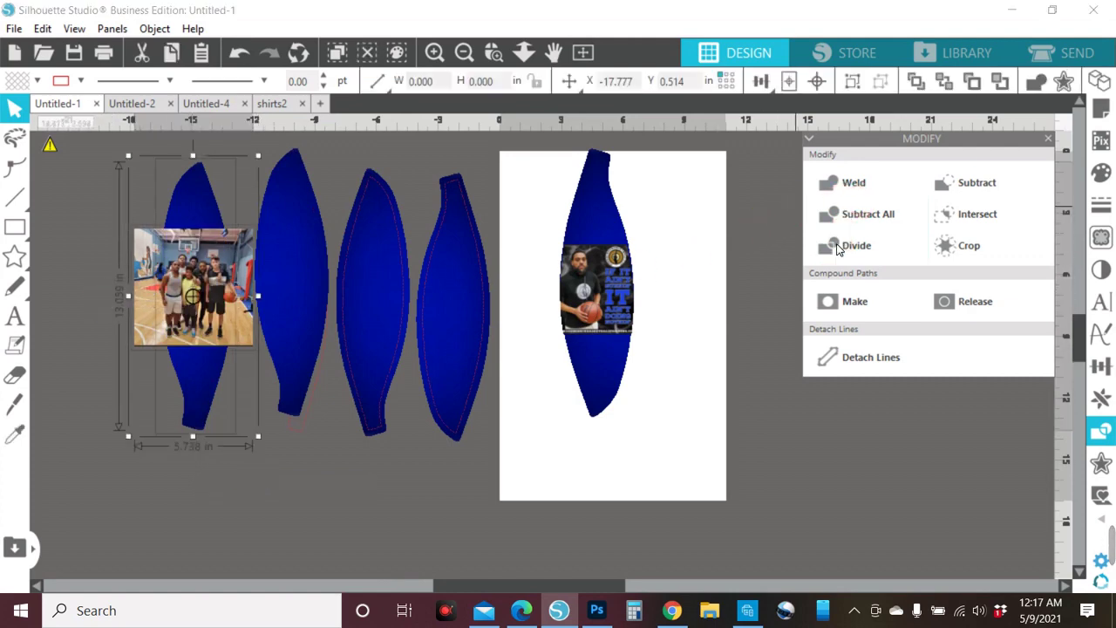
pyautogui.click(838, 248)
pyautogui.click(107, 344)
pyautogui.moveTo(207, 277); pyautogui.dragTo(287, 302)
pyautogui.rightClick(234, 406)
pyautogui.click(288, 503)
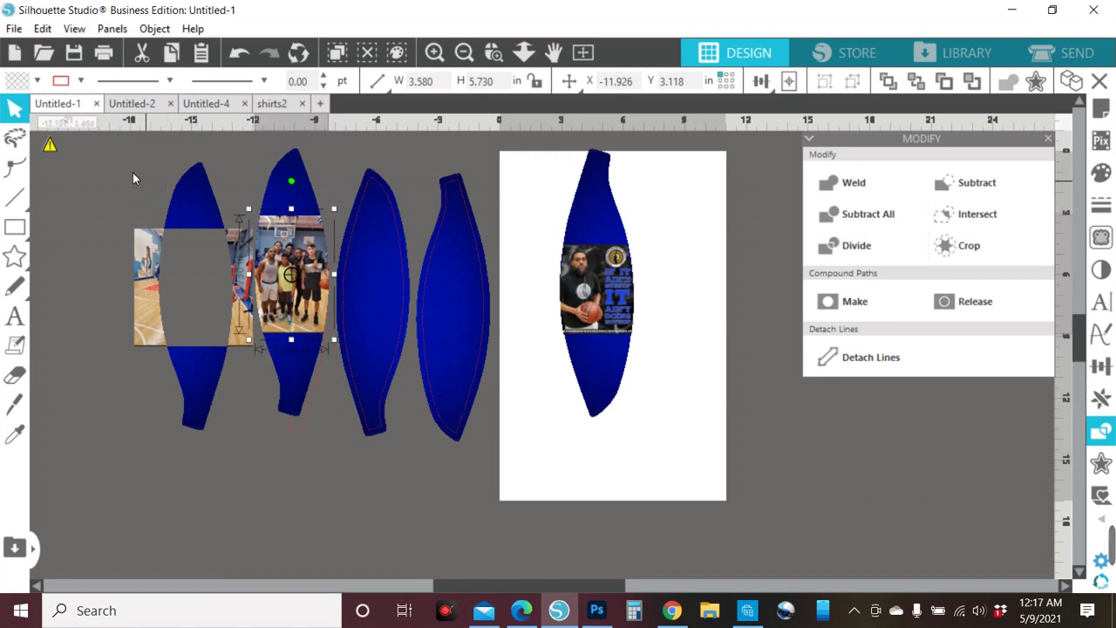
# - Delete the leftover team photo strips and blue panel ends
pyautogui.click(219, 255)
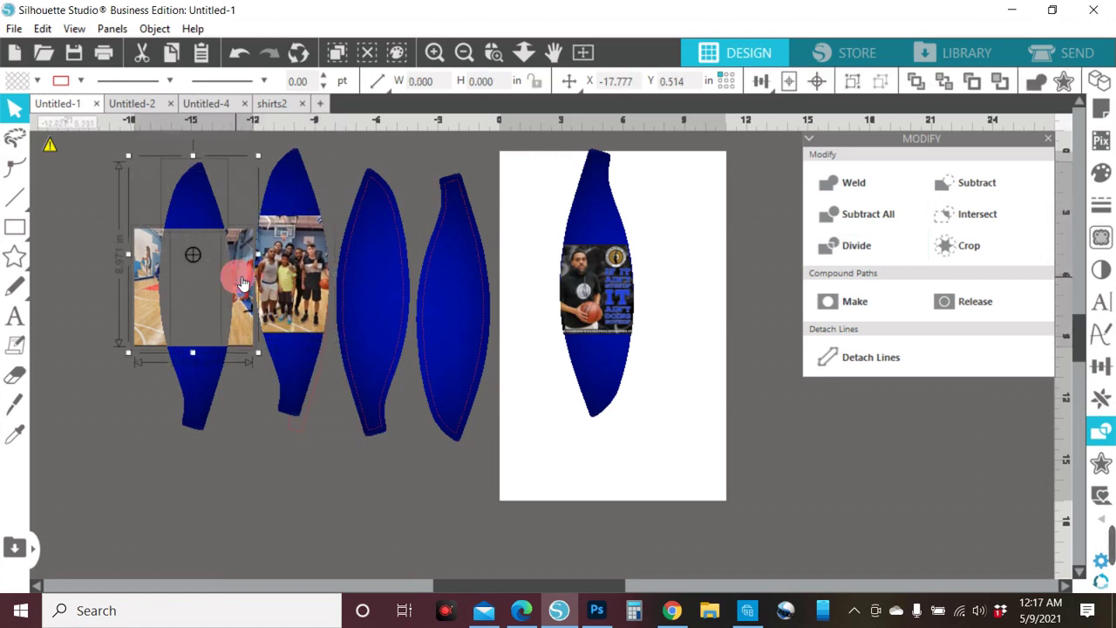
pyautogui.press('Delete')
pyautogui.click(195, 384)
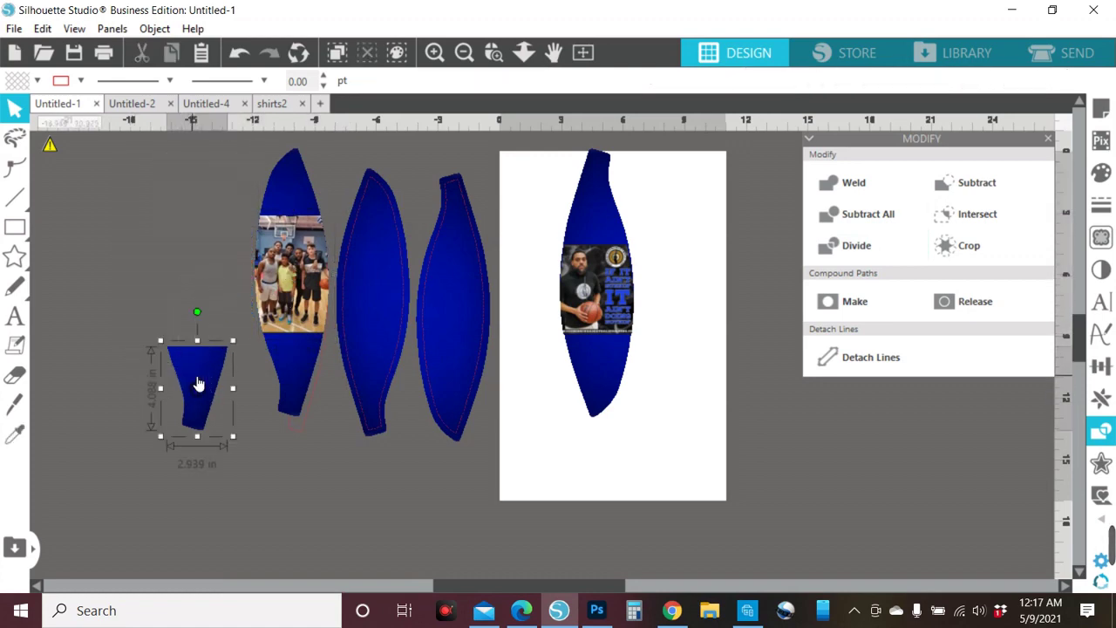
pyautogui.press('Delete')
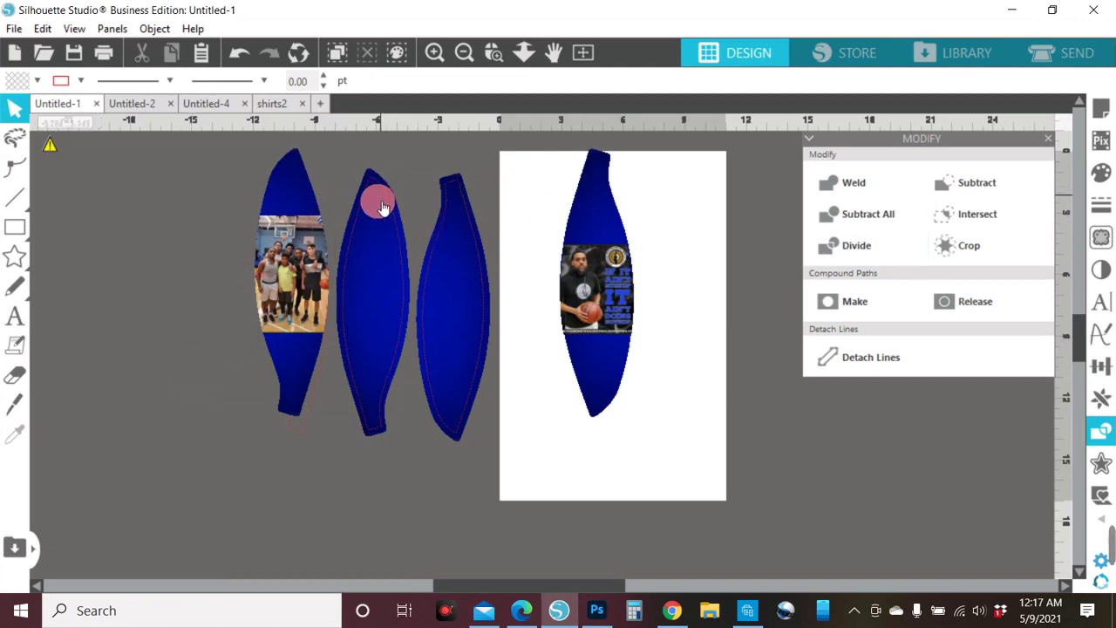
# - Separate the blue panels from their red inner outlines and delete the outlines
pyautogui.click(143, 241)
pyautogui.moveTo(468, 204); pyautogui.dragTo(428, 268)
pyautogui.click(463, 204)
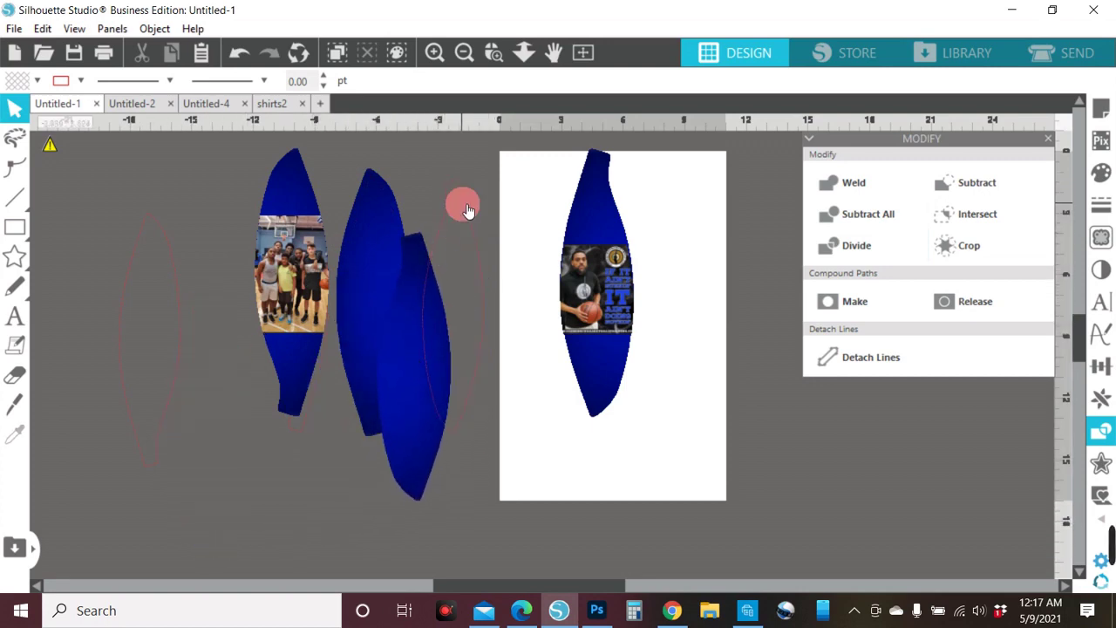
pyautogui.click(190, 304)
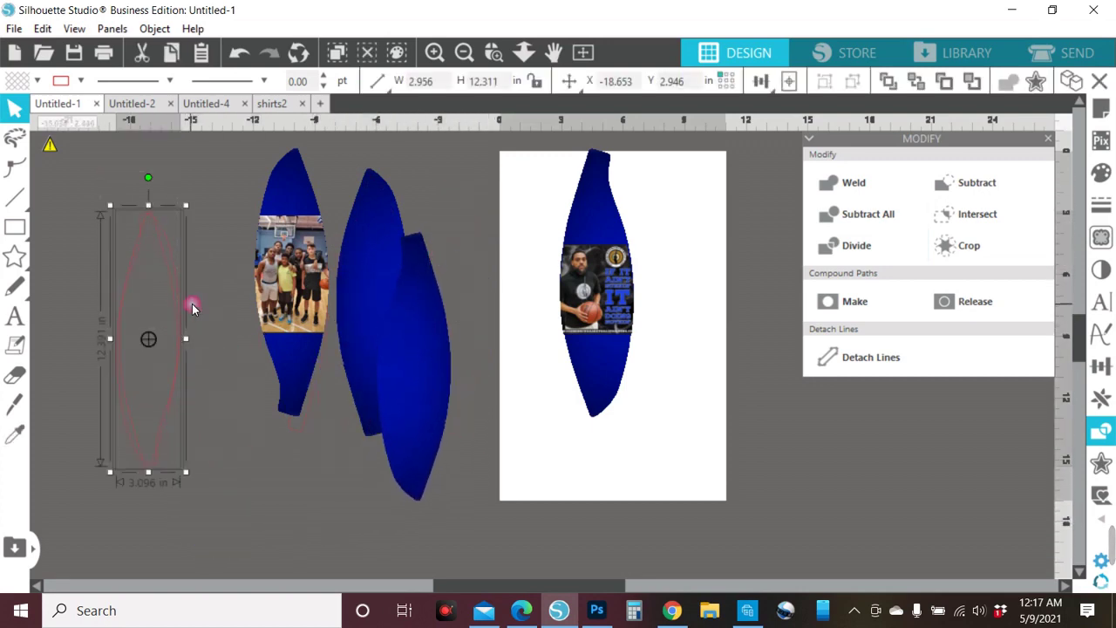
pyautogui.click(192, 304)
pyautogui.click(291, 429)
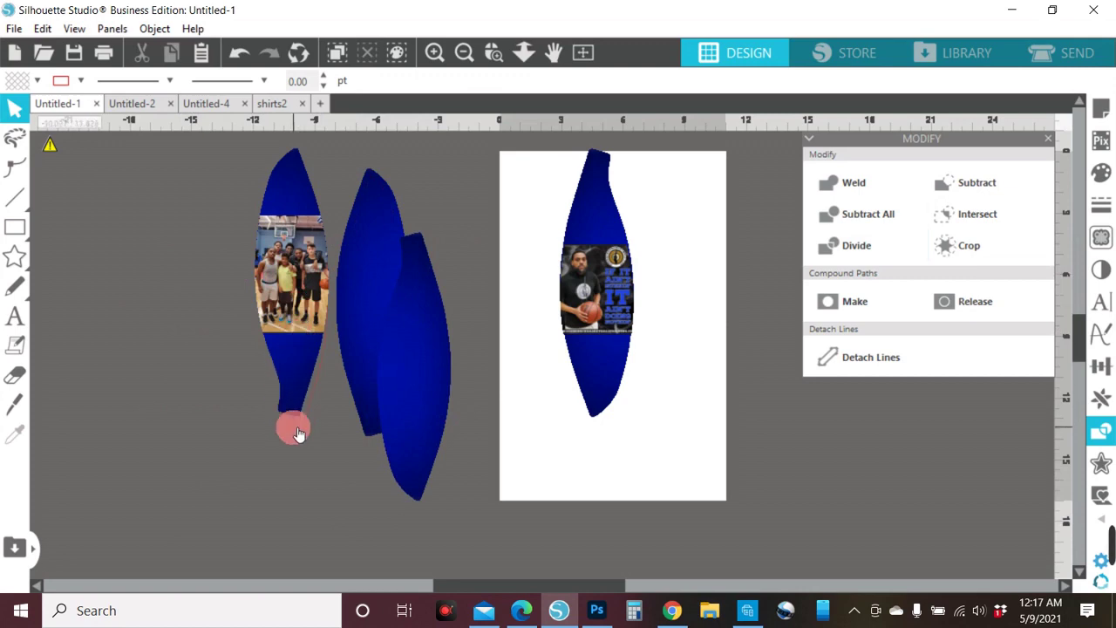
pyautogui.click(297, 435)
# - Line up one blank panel next to the finished panel on the page and the other next to the team photo panel
pyautogui.moveTo(441, 374); pyautogui.dragTo(511, 309)
pyautogui.moveTo(406, 344); pyautogui.dragTo(427, 317)
pyautogui.click(556, 332)
pyautogui.moveTo(528, 339); pyautogui.dragTo(544, 329)
pyautogui.click(323, 369)
pyautogui.moveTo(395, 353); pyautogui.dragTo(373, 354)
pyautogui.click(412, 340)
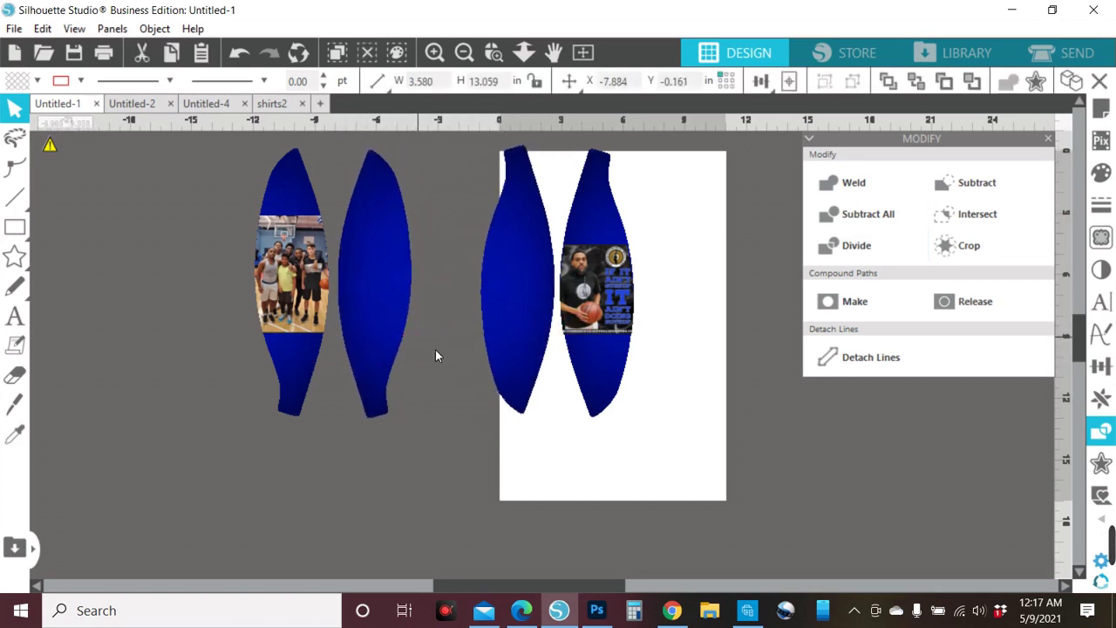
# - Merge pic 8 into the design and place it off the page, beside the team photo panel
pyautogui.click(14, 28)
pyautogui.click(86, 148)
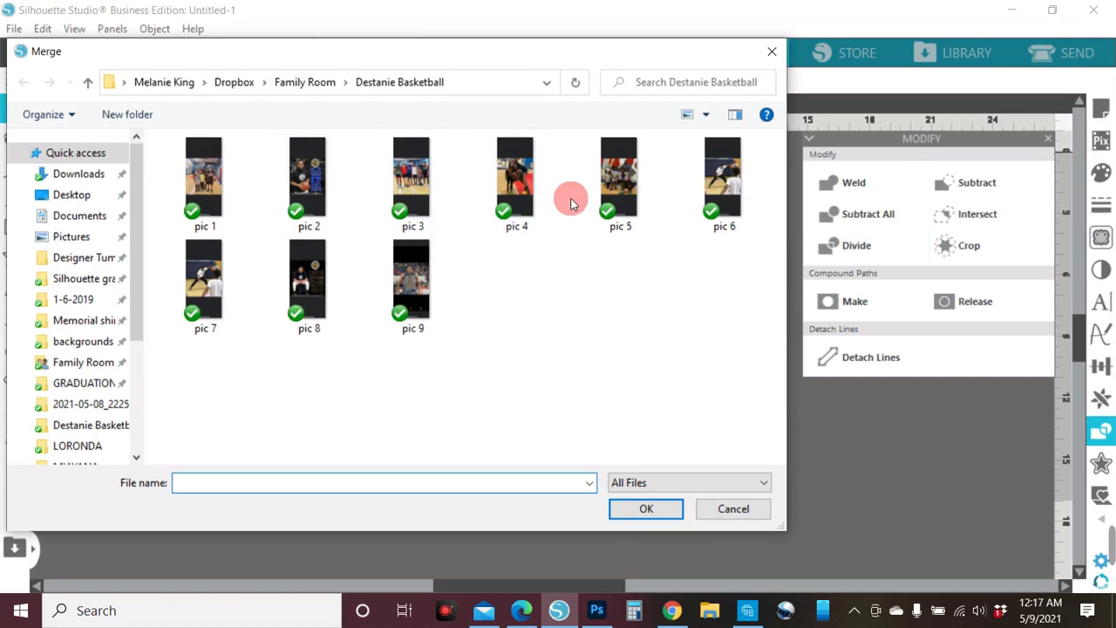
pyautogui.click(307, 278)
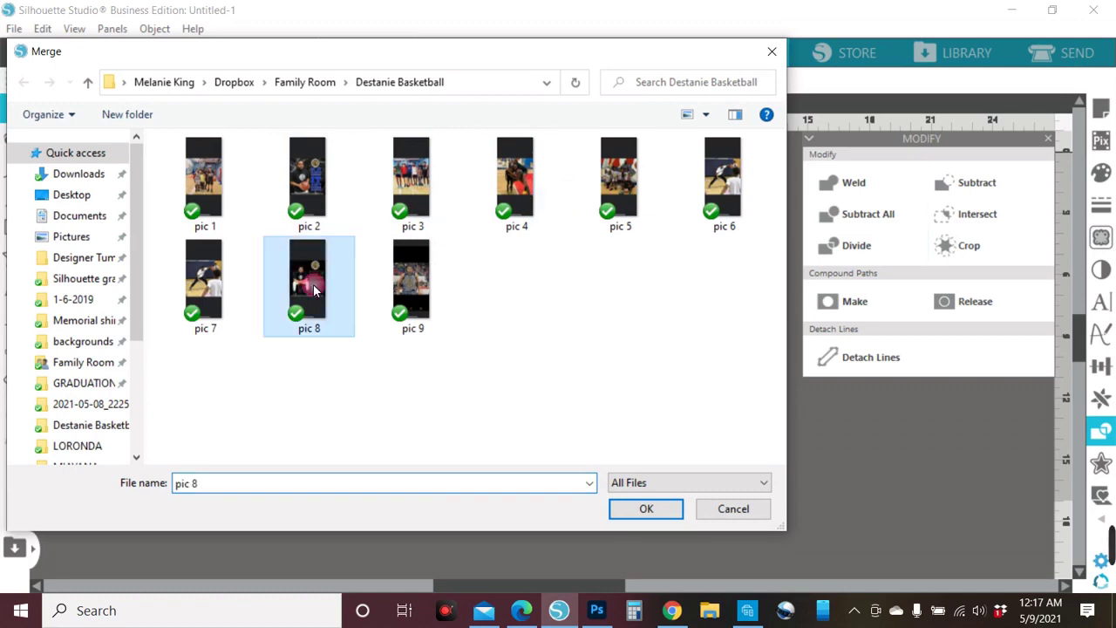
pyautogui.click(644, 508)
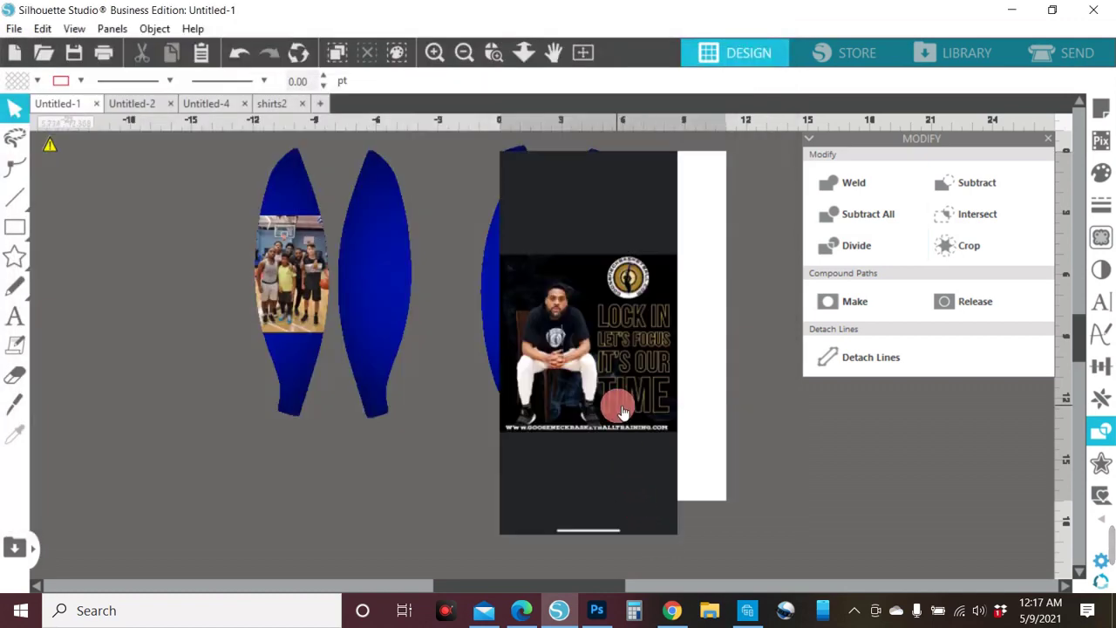
pyautogui.moveTo(622, 412); pyautogui.dragTo(129, 380)
# - Draw a rectangle about 8.8 by 8.3 in around the picture area of pic 8 and crop the photo to it
pyautogui.click(1057, 384)
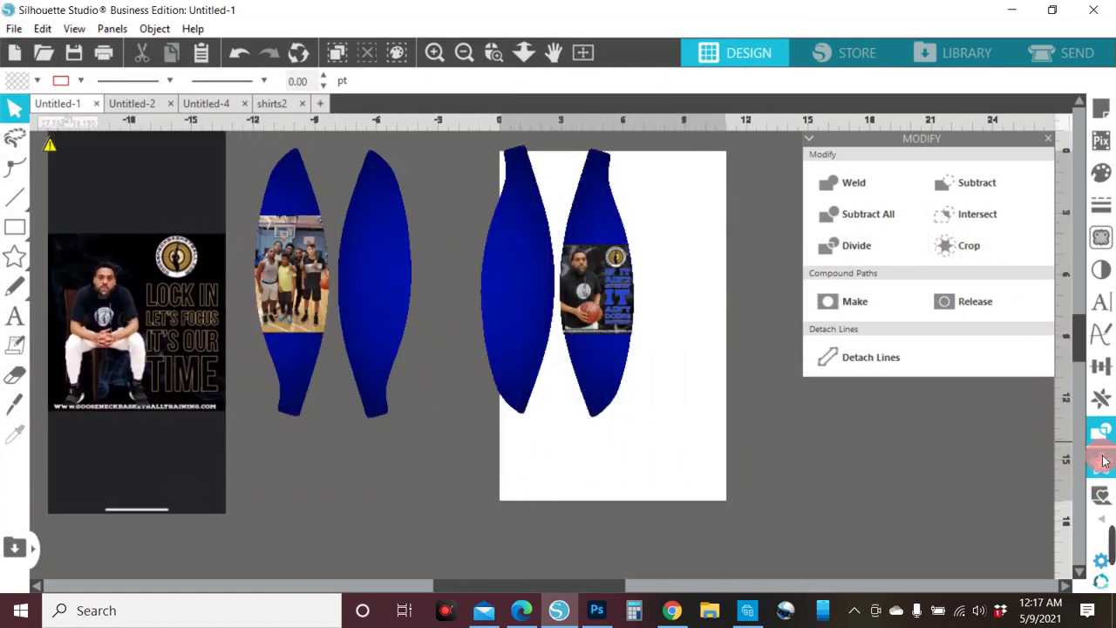
pyautogui.click(977, 249)
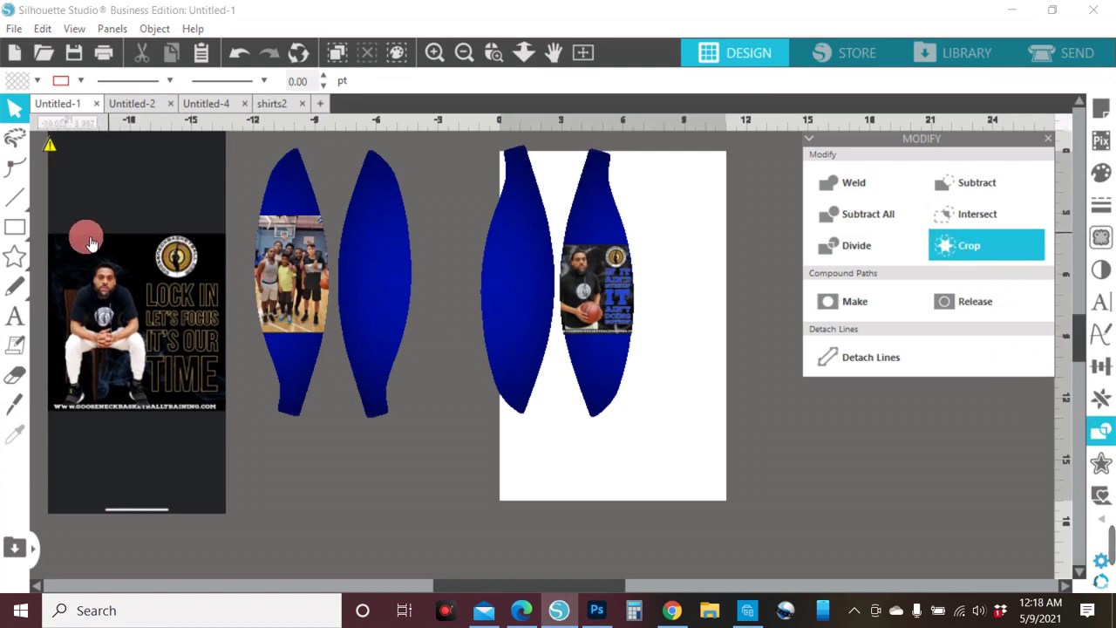
pyautogui.click(15, 227)
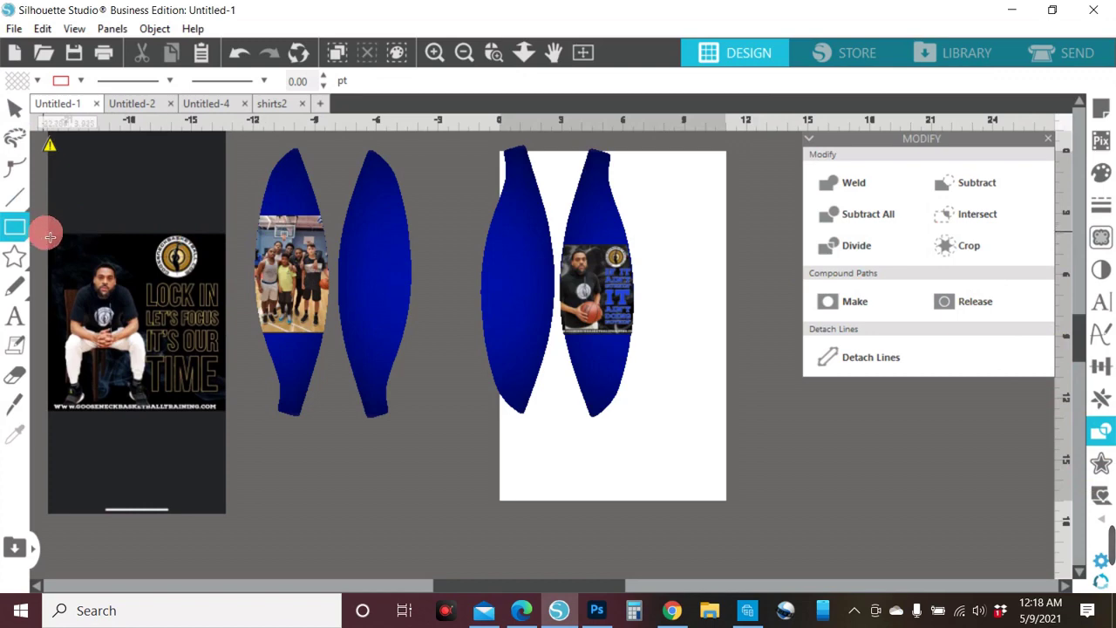
pyautogui.moveTo(49, 236)
pyautogui.mouseDown()
pyautogui.moveTo(160, 253)
pyautogui.moveTo(225, 409)
pyautogui.mouseUp()
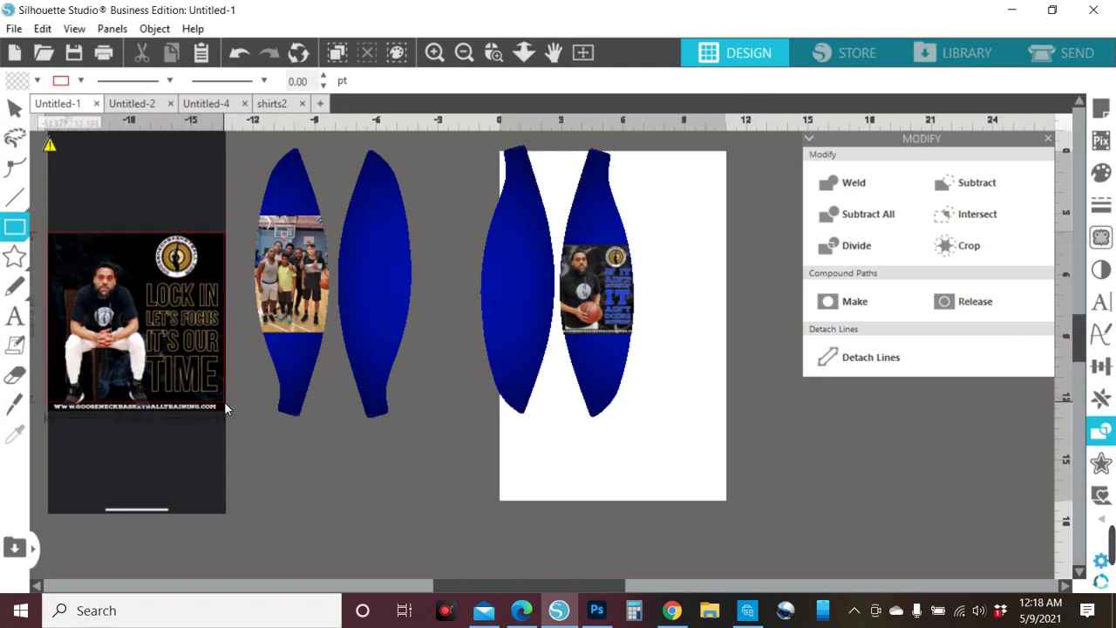
pyautogui.click(226, 402)
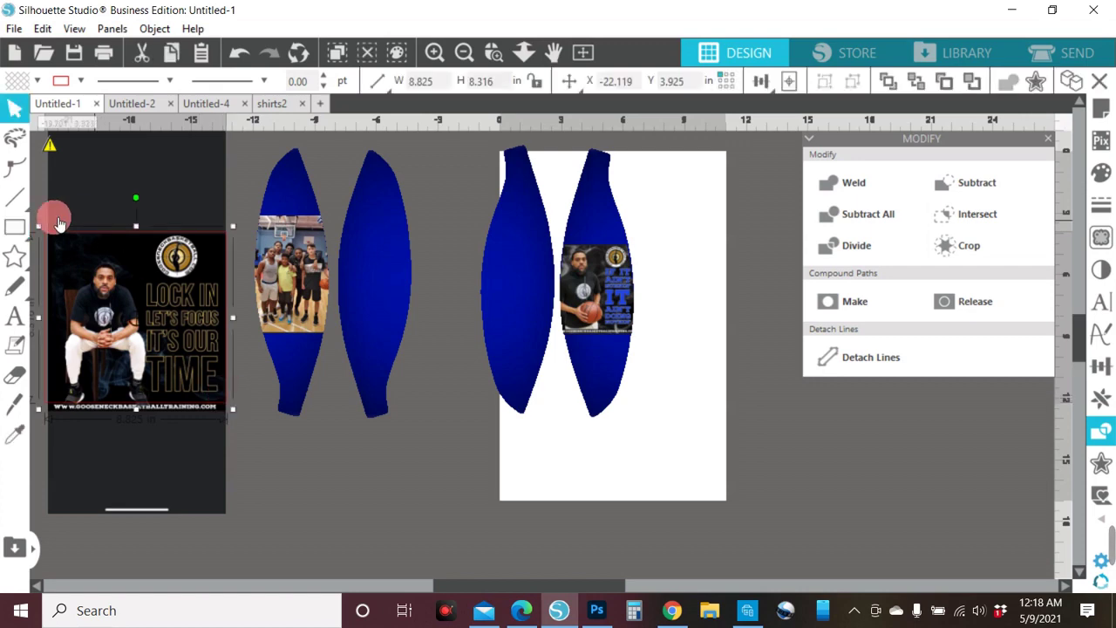
pyautogui.click(91, 209)
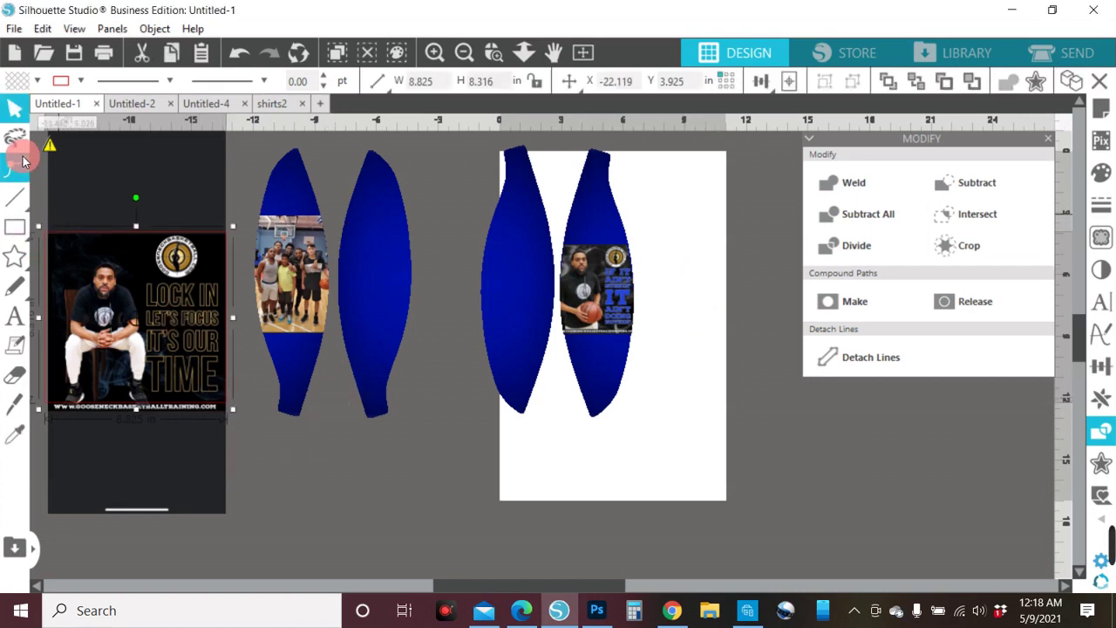
pyautogui.click(229, 399)
pyautogui.click(237, 397)
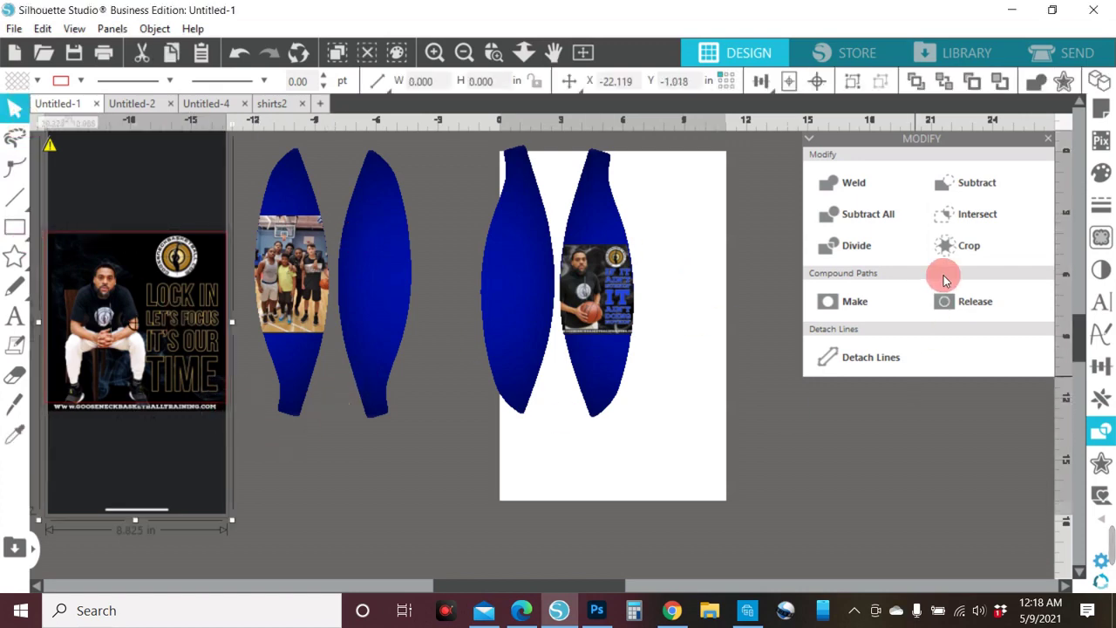
pyautogui.click(959, 245)
# - Shrink the cropped pic 8 to about 3.8 by 3.7 in and lay it over the blank panel beside the team photo panel
pyautogui.moveTo(180, 378); pyautogui.dragTo(426, 309)
pyautogui.click(262, 490)
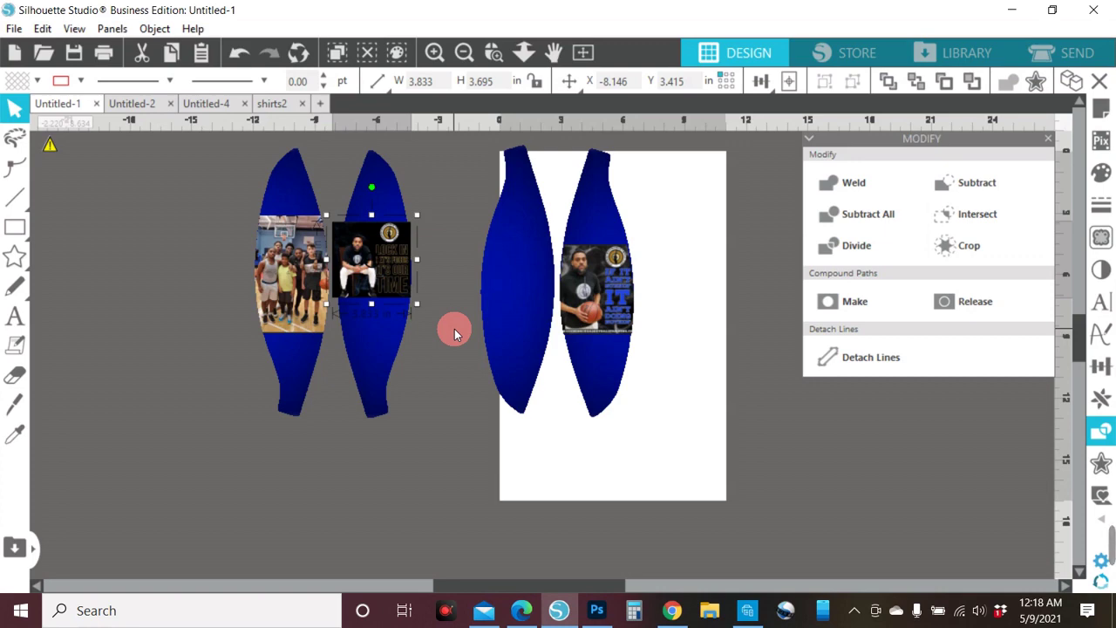
pyautogui.scroll(5, 454, 329)
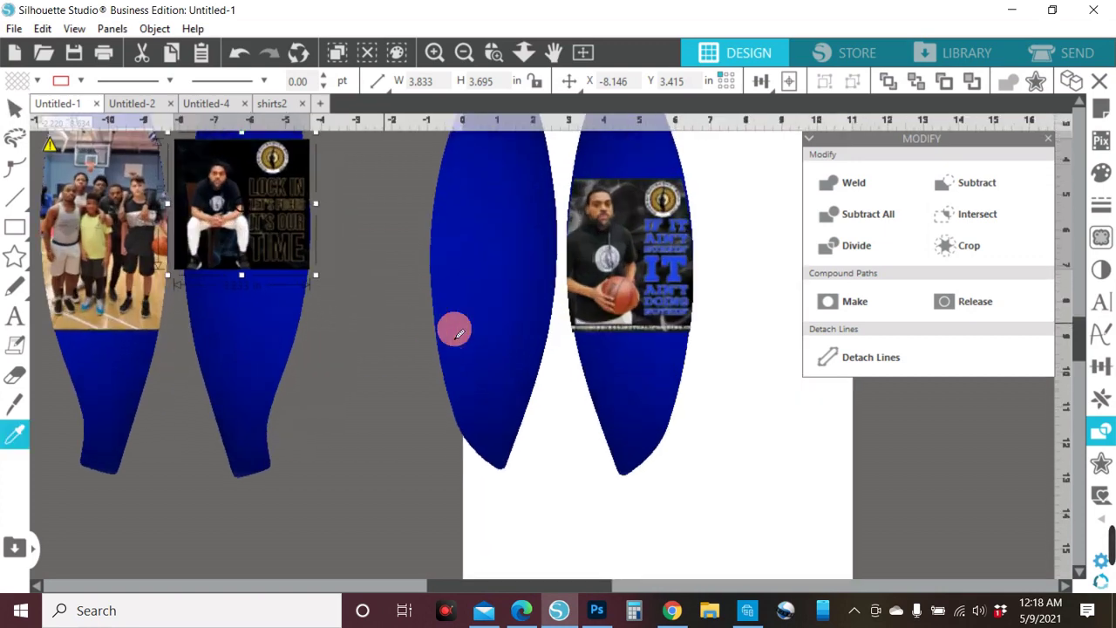
pyautogui.scroll(3, 455, 329)
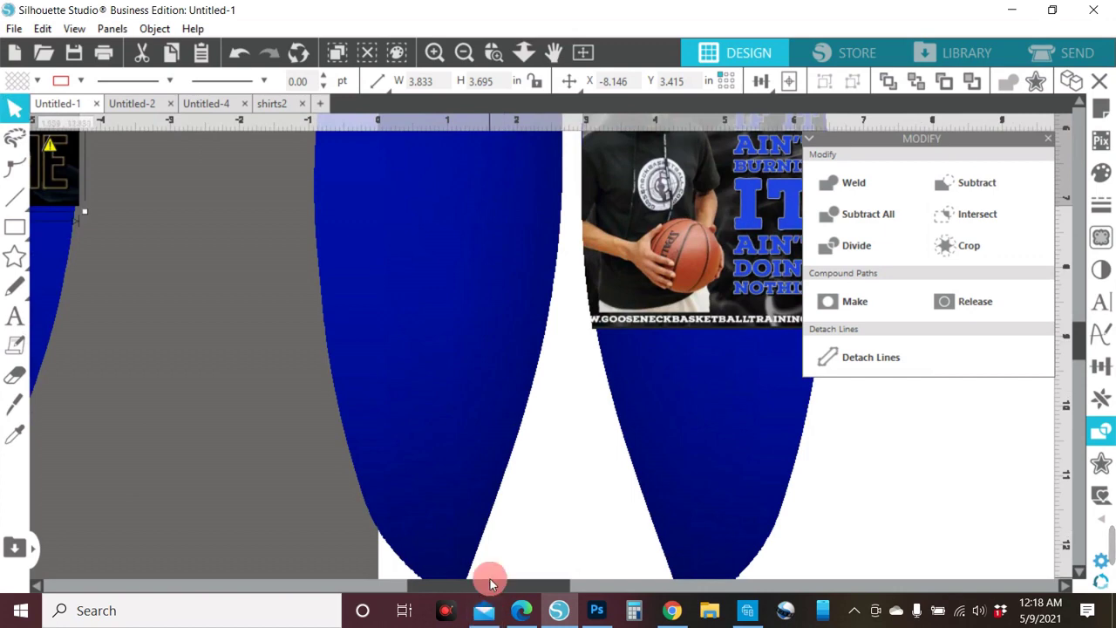
pyautogui.press('Escape')
pyautogui.moveTo(418, 579); pyautogui.dragTo(236, 579)
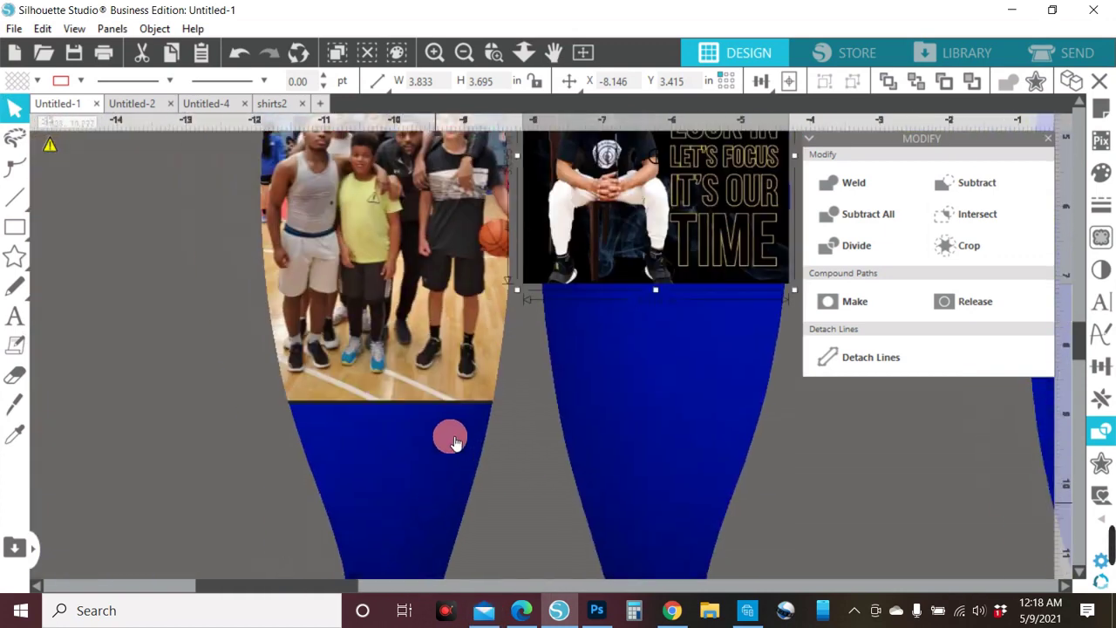
pyautogui.scroll(5, 465, 432)
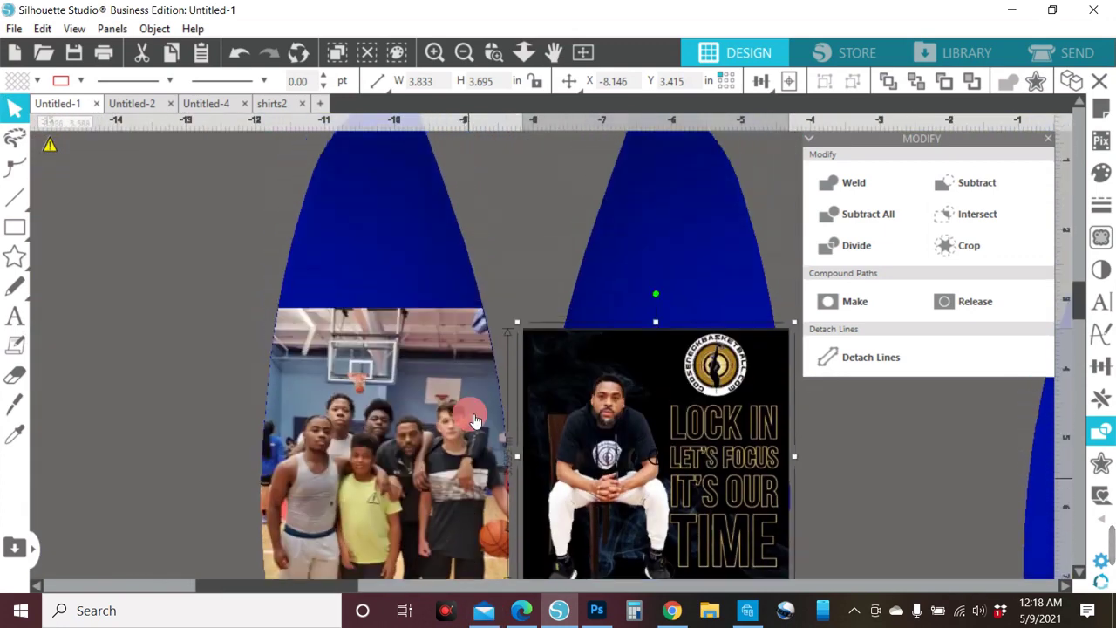
pyautogui.moveTo(604, 410); pyautogui.dragTo(643, 400)
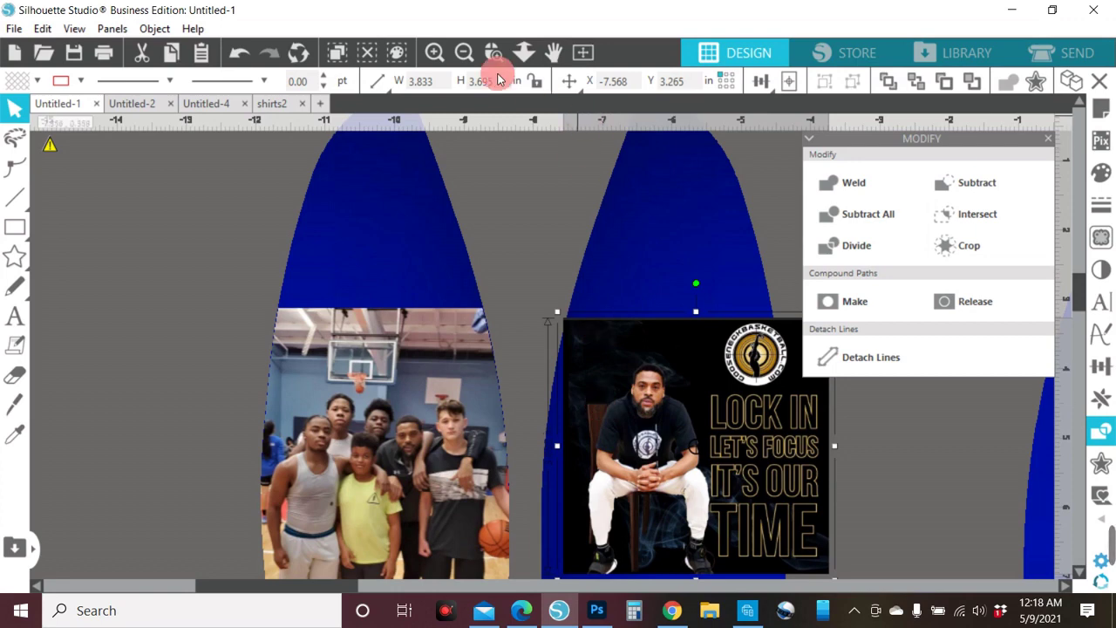
pyautogui.click(464, 54)
pyautogui.click(463, 54)
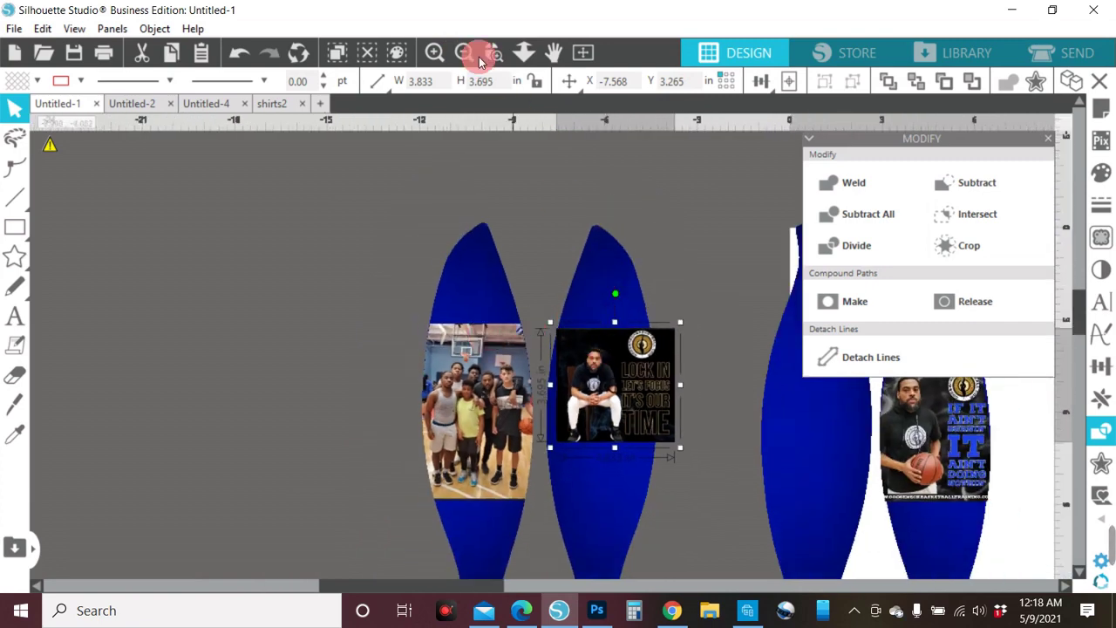
pyautogui.click(434, 54)
pyautogui.click(434, 54)
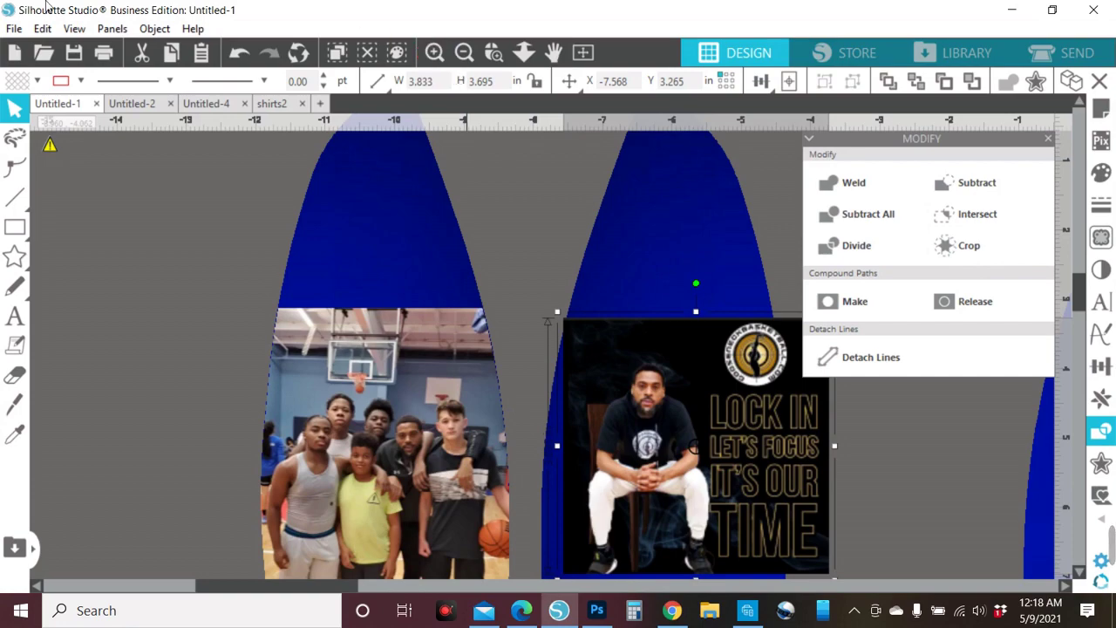
# - Search the backgrounds folder for "smoke" and merge the anime-smoke-png image into the design
pyautogui.click(12, 29)
pyautogui.click(55, 143)
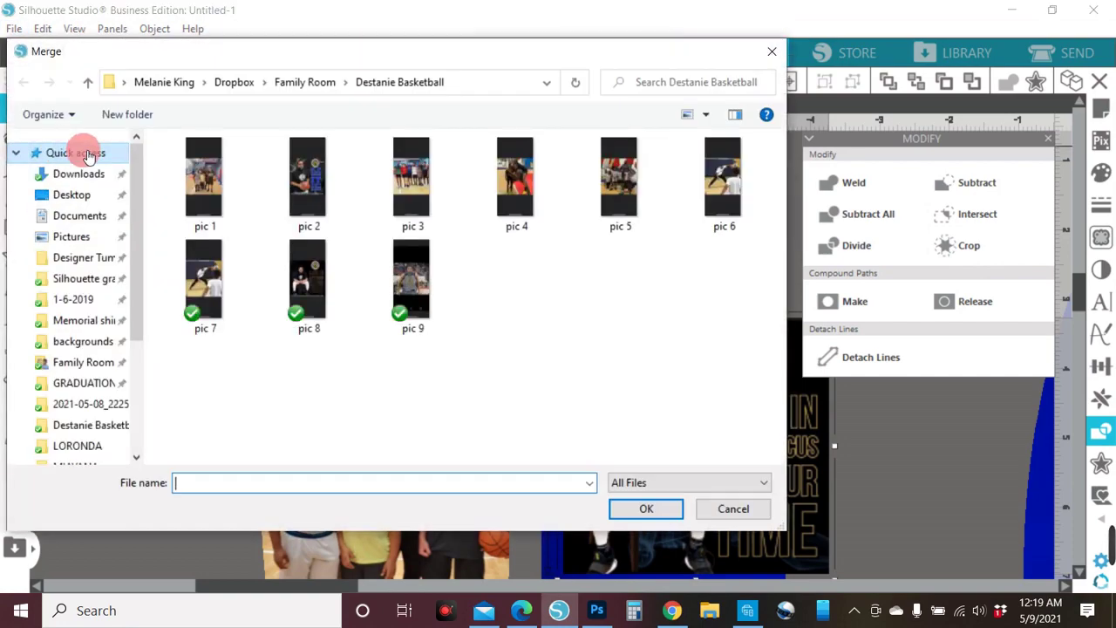
pyautogui.click(76, 341)
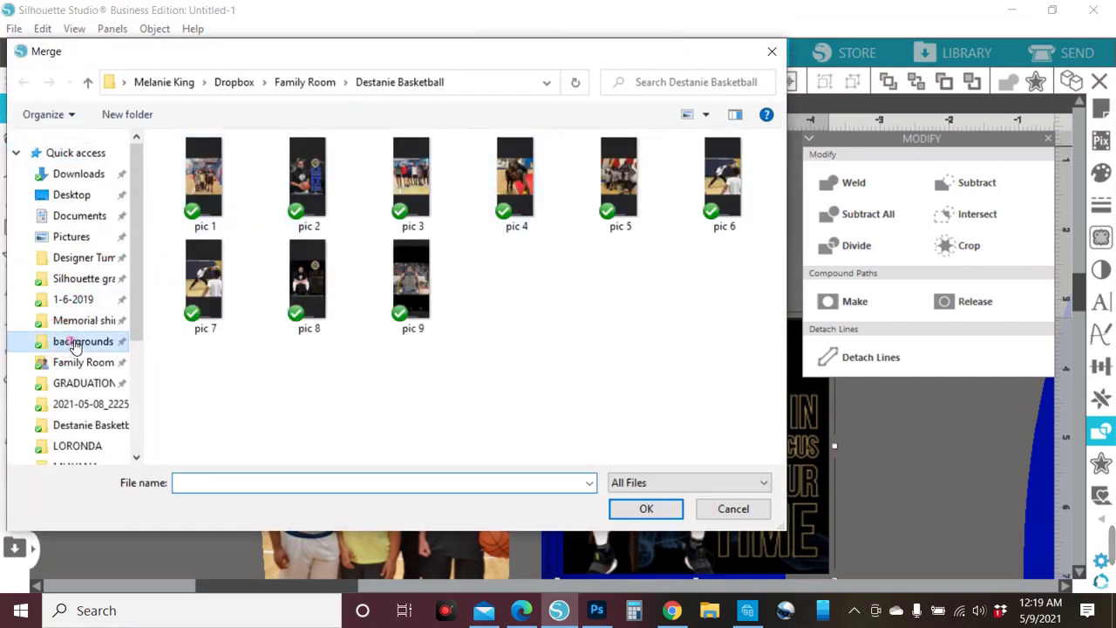
pyautogui.click(710, 82)
pyautogui.click(704, 87)
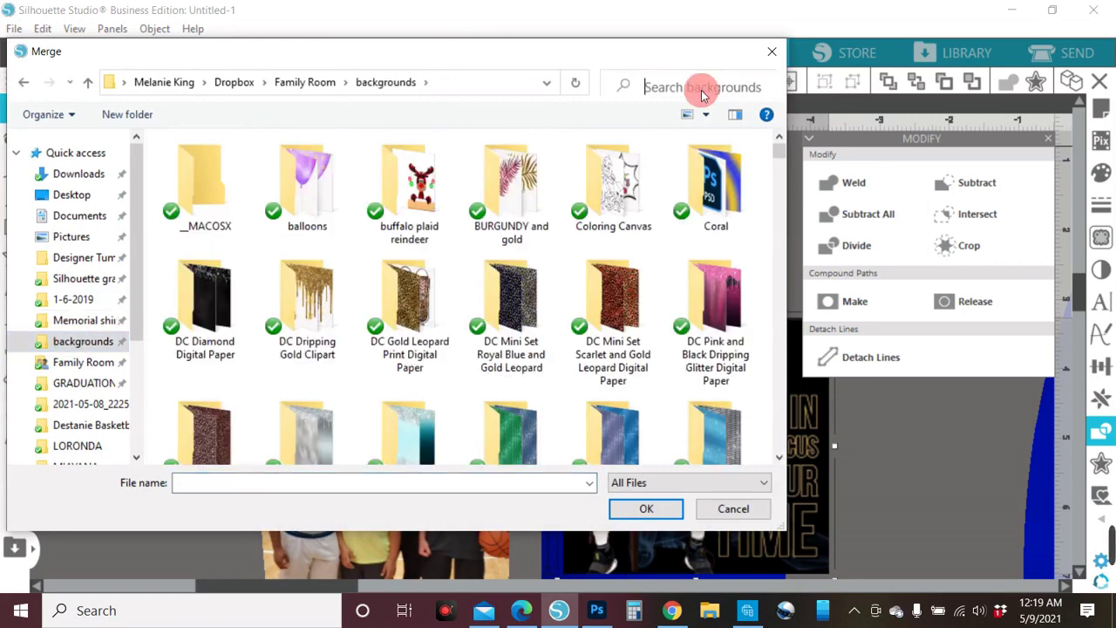
pyautogui.write('smoke')
pyautogui.press('Return')
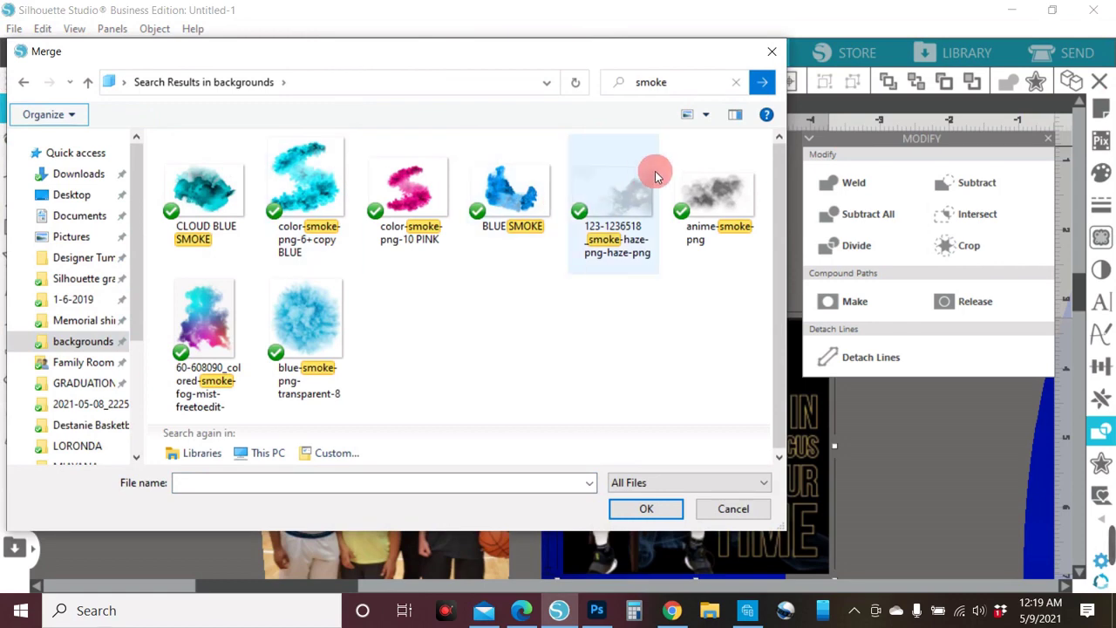
pyautogui.click(711, 200)
pyautogui.click(656, 510)
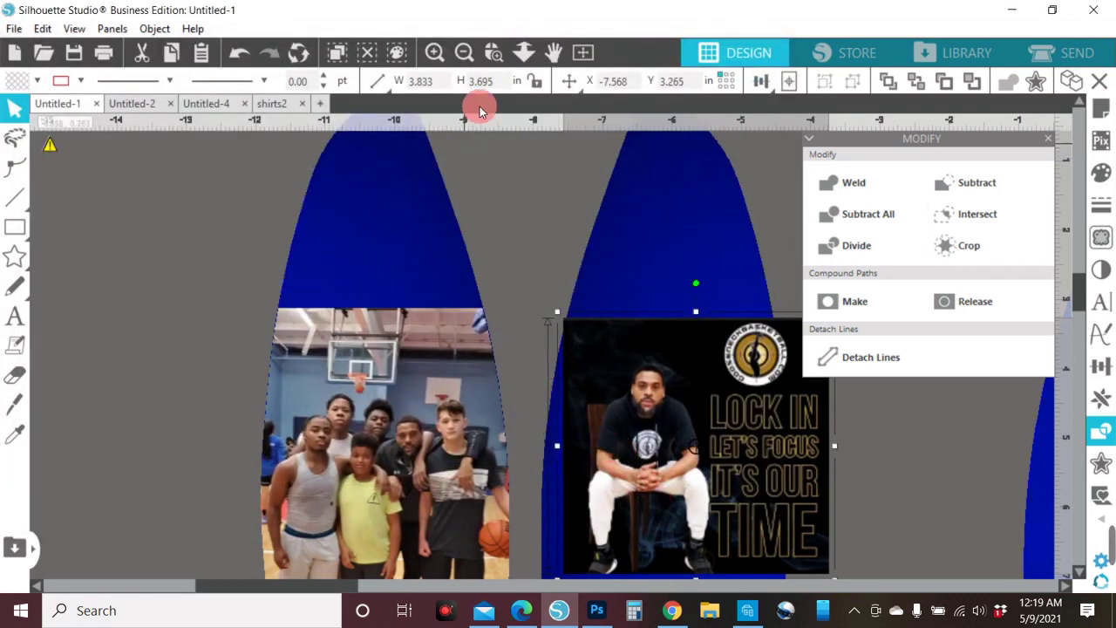
# - Place the smoke image over the upper left corner of the team photo, where the photo meets the blue panel
pyautogui.click(442, 52)
pyautogui.click(465, 52)
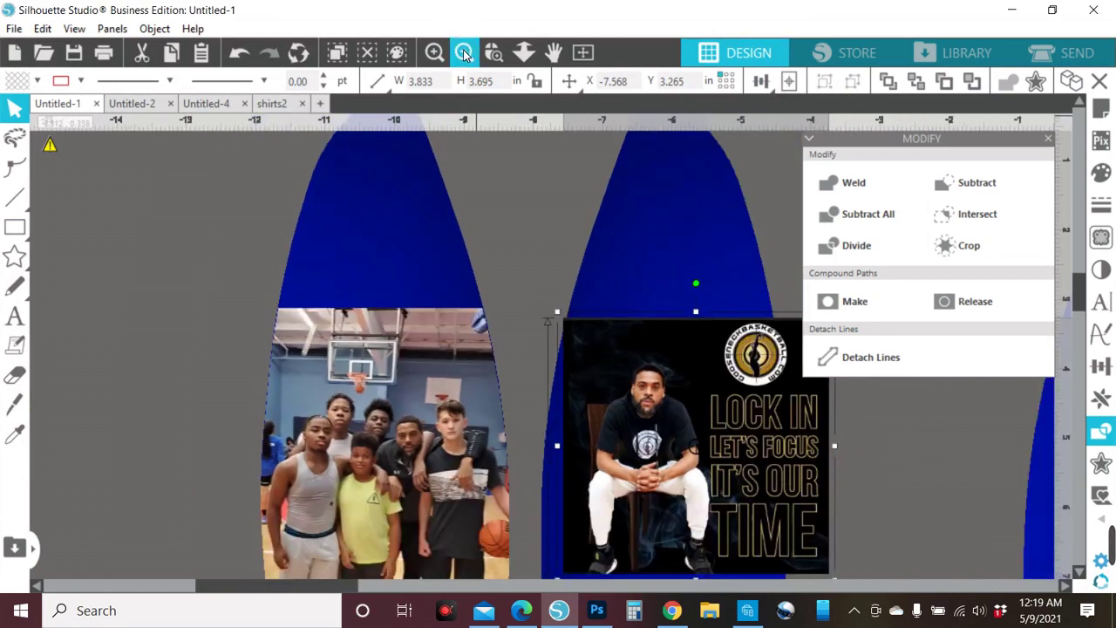
pyautogui.click(465, 54)
pyautogui.click(465, 54)
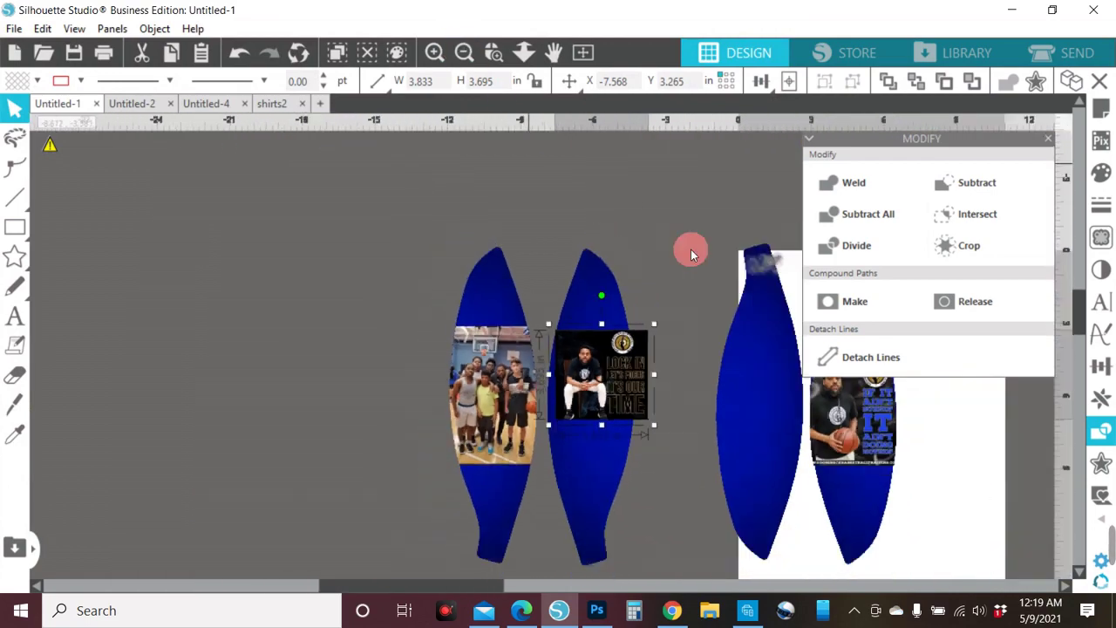
pyautogui.click(737, 278)
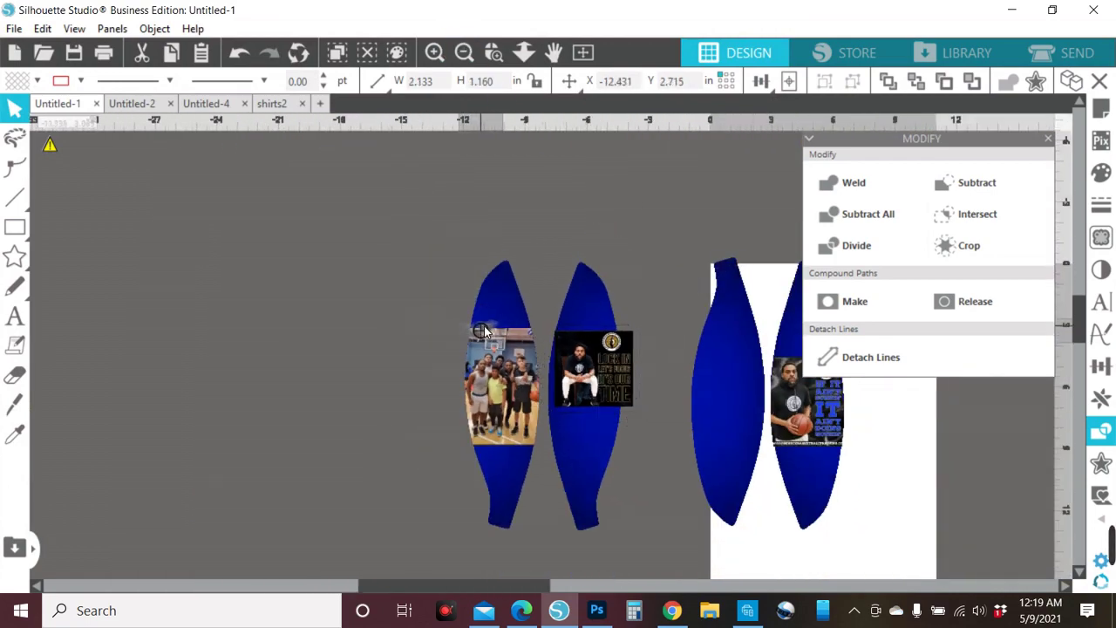
pyautogui.click(434, 54)
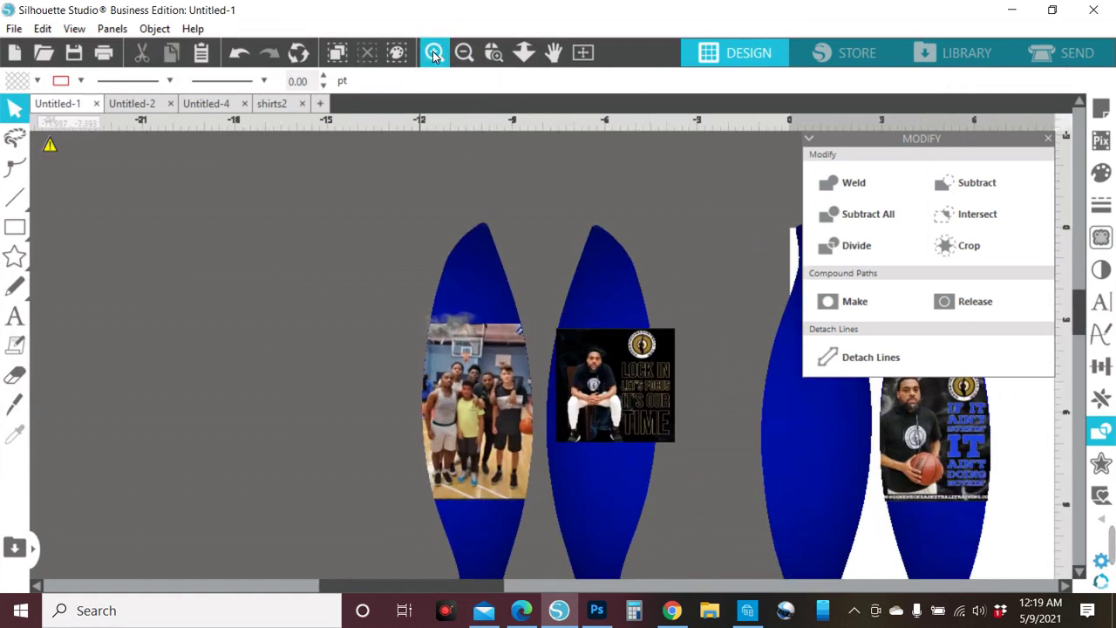
pyautogui.click(434, 54)
pyautogui.click(300, 310)
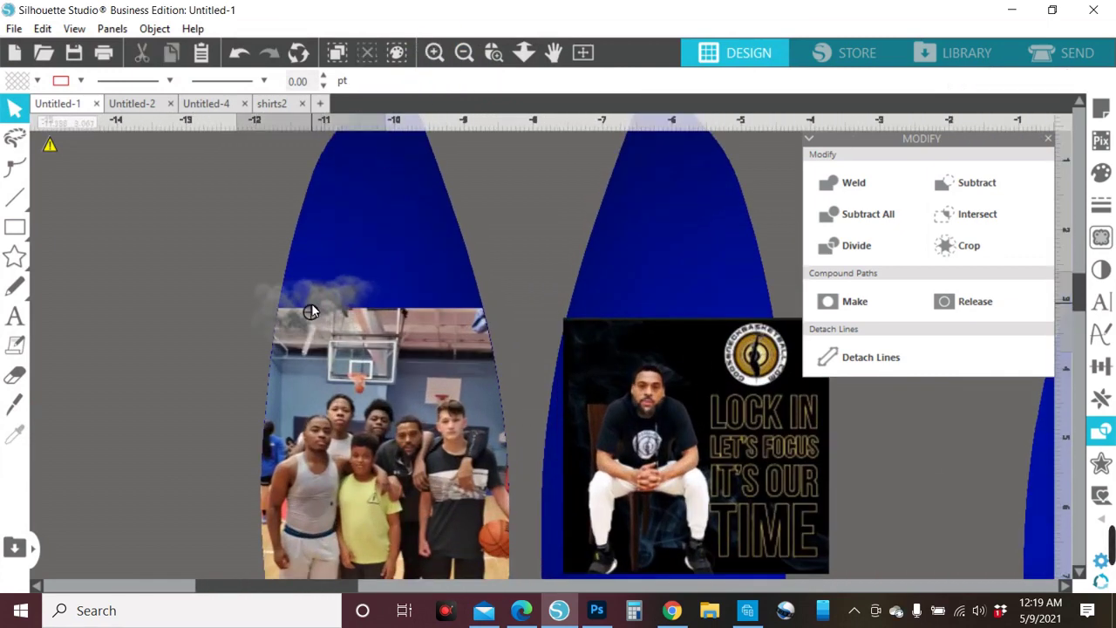
pyautogui.moveTo(301, 310); pyautogui.dragTo(298, 306)
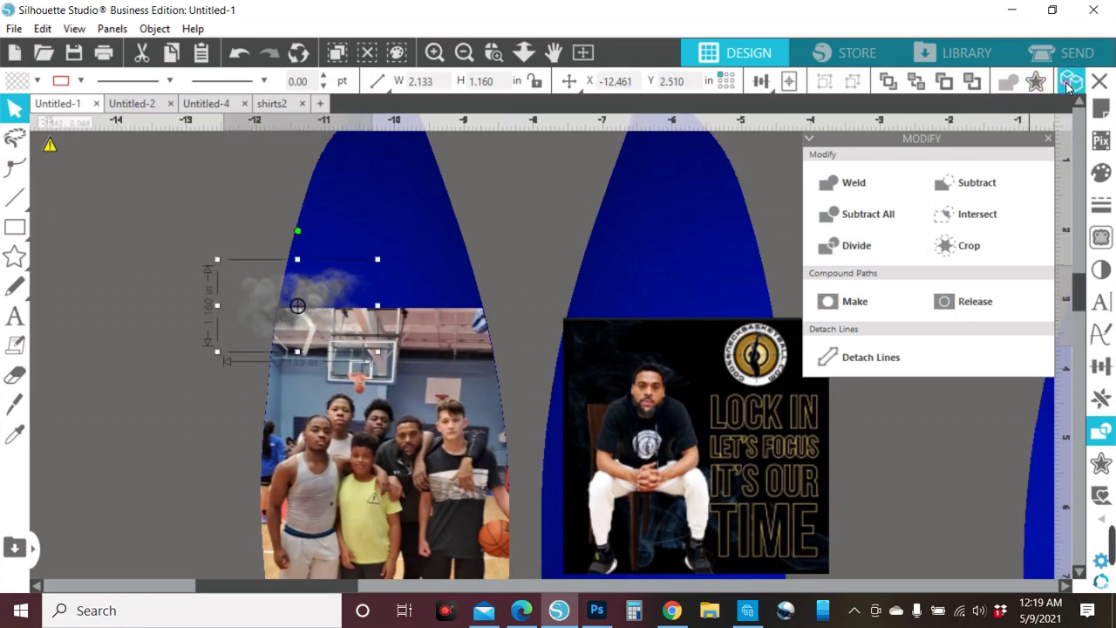
# - Duplicate the smoke beside the panel, then enlarge the original to about 4.2 by 2.3 in across the team photo's upper edge
pyautogui.moveTo(315, 289); pyautogui.dragTo(200, 261)
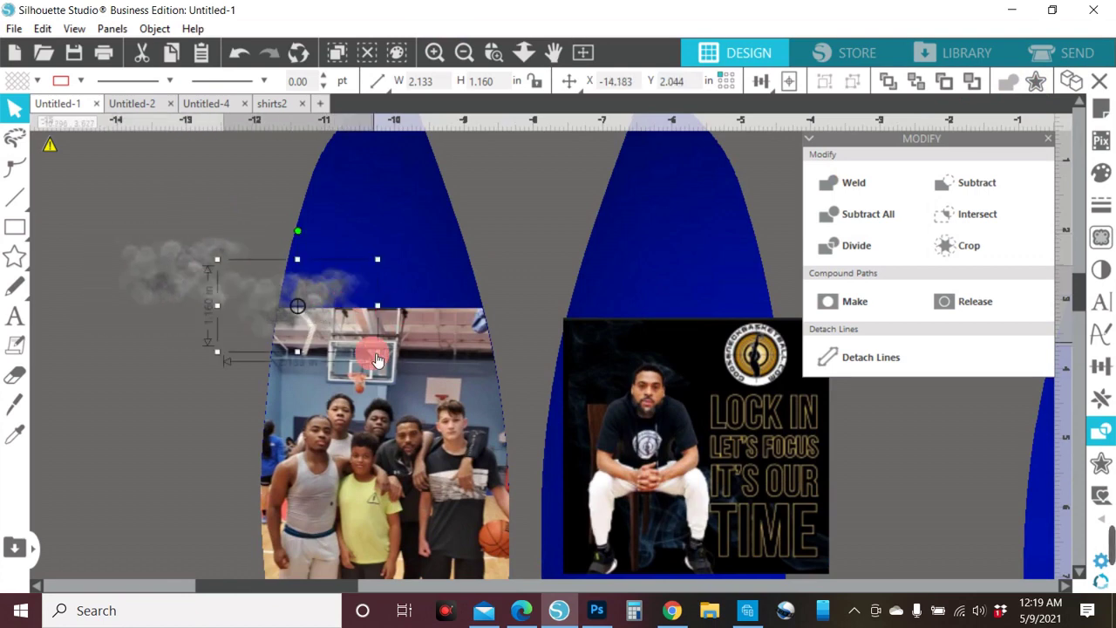
pyautogui.moveTo(380, 356); pyautogui.dragTo(523, 432)
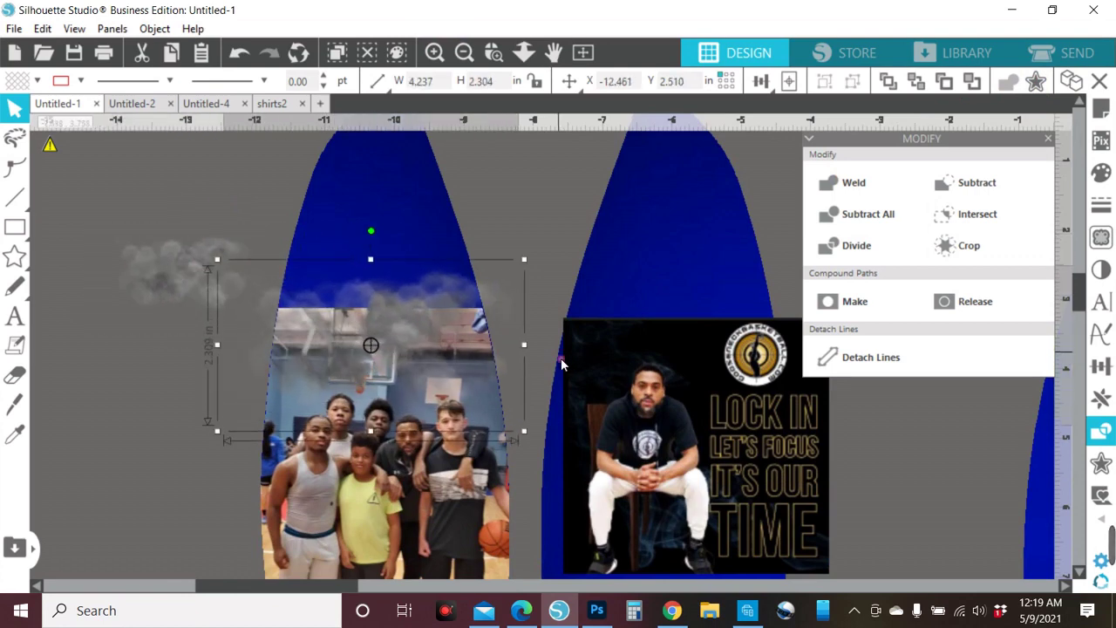
pyautogui.moveTo(450, 334); pyautogui.dragTo(457, 323)
pyautogui.hotkey('ctrl', 'z')
pyautogui.hotkey('ctrl', 'z')
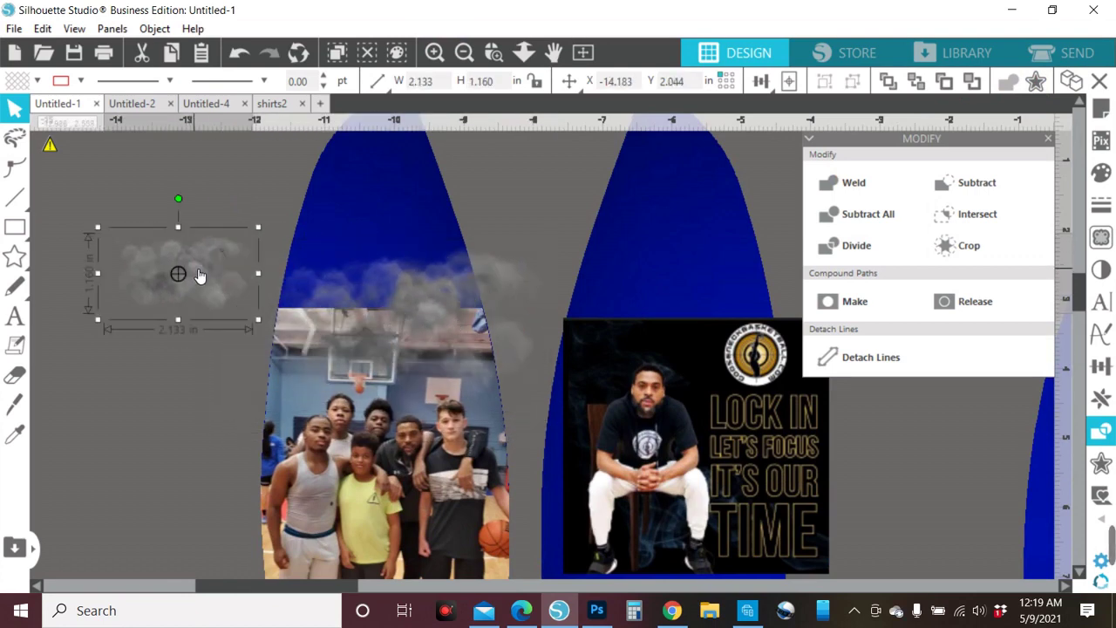
# - Enlarge the smoke copy to about 3.2 by 1.7 in and overlap it with the first smoke along the team photo's upper edge
pyautogui.rightClick(193, 276)
pyautogui.click(261, 329)
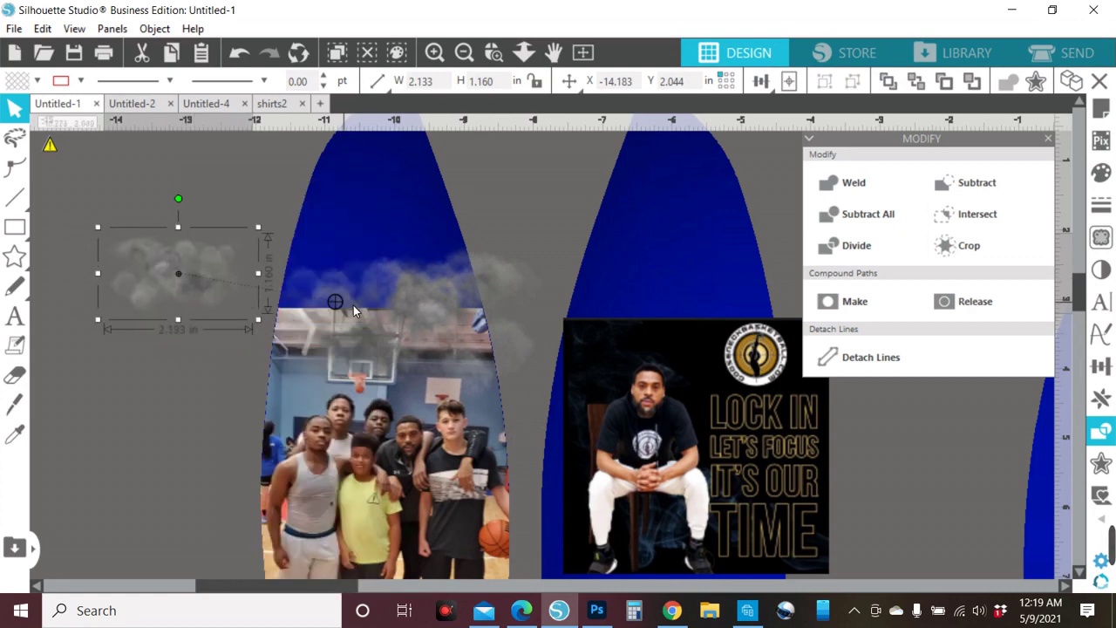
pyautogui.moveTo(217, 298); pyautogui.dragTo(474, 386)
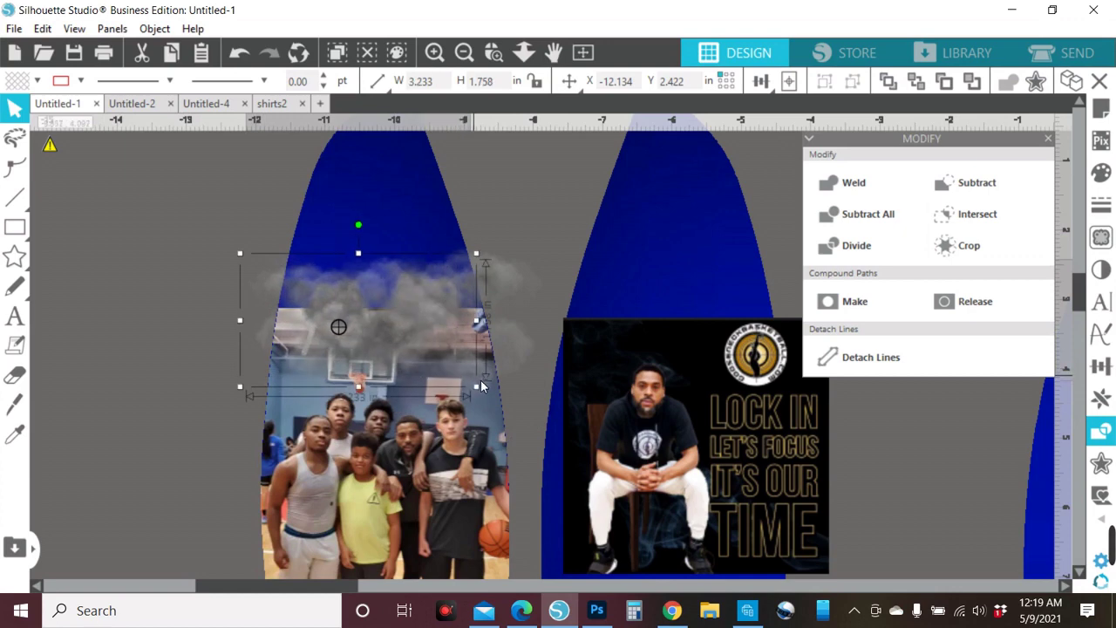
pyautogui.moveTo(385, 337); pyautogui.dragTo(359, 342)
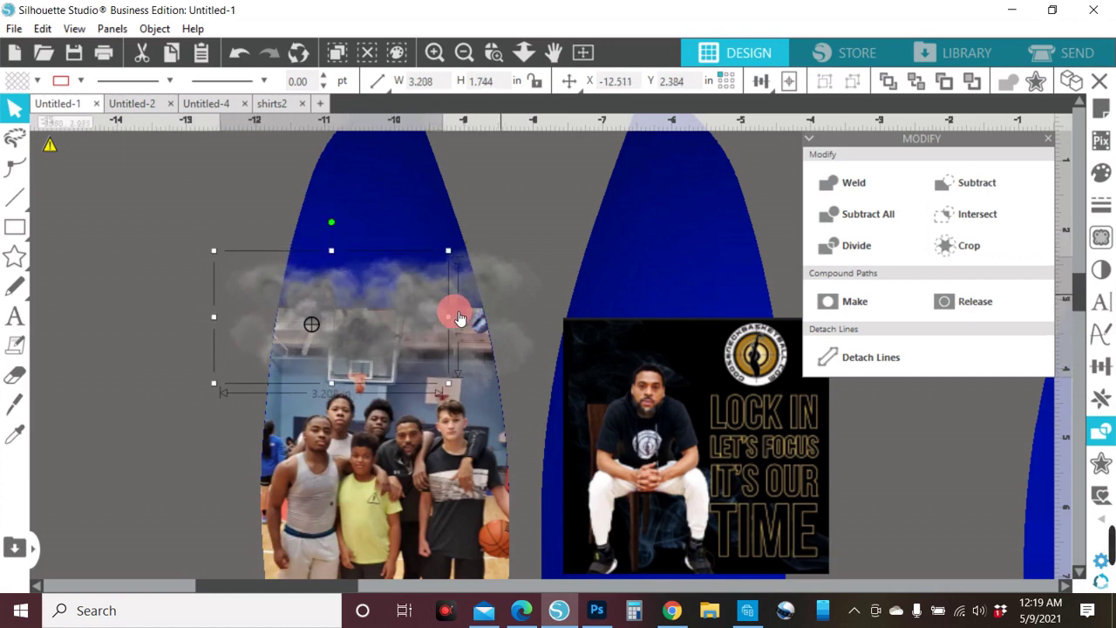
pyautogui.moveTo(452, 314); pyautogui.dragTo(497, 291)
pyautogui.click(497, 291)
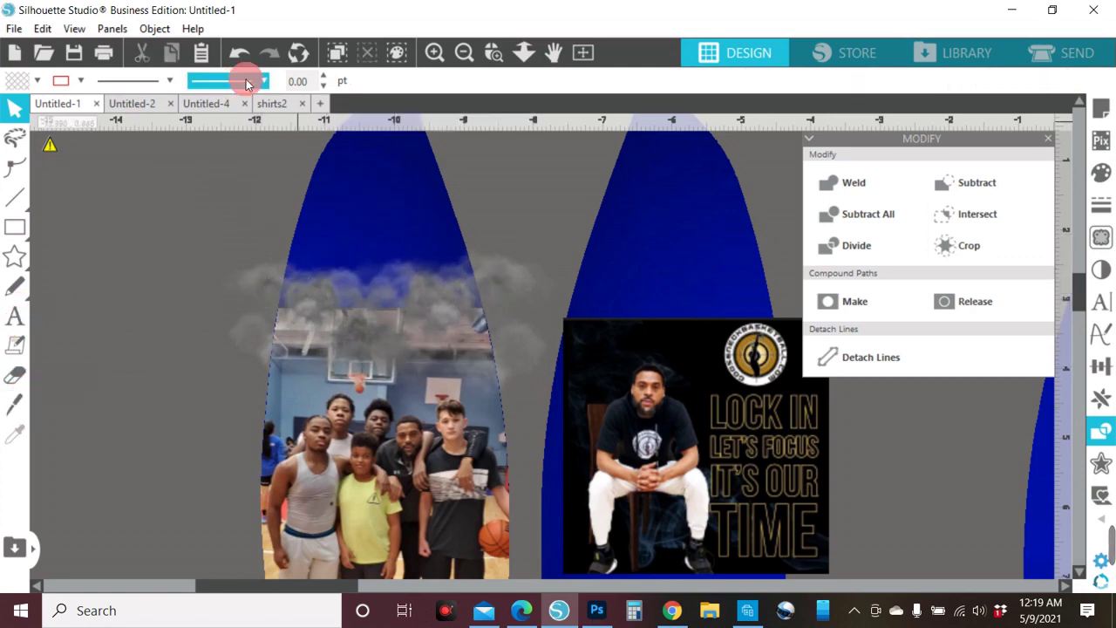
pyautogui.click(463, 54)
pyautogui.click(463, 54)
pyautogui.click(463, 55)
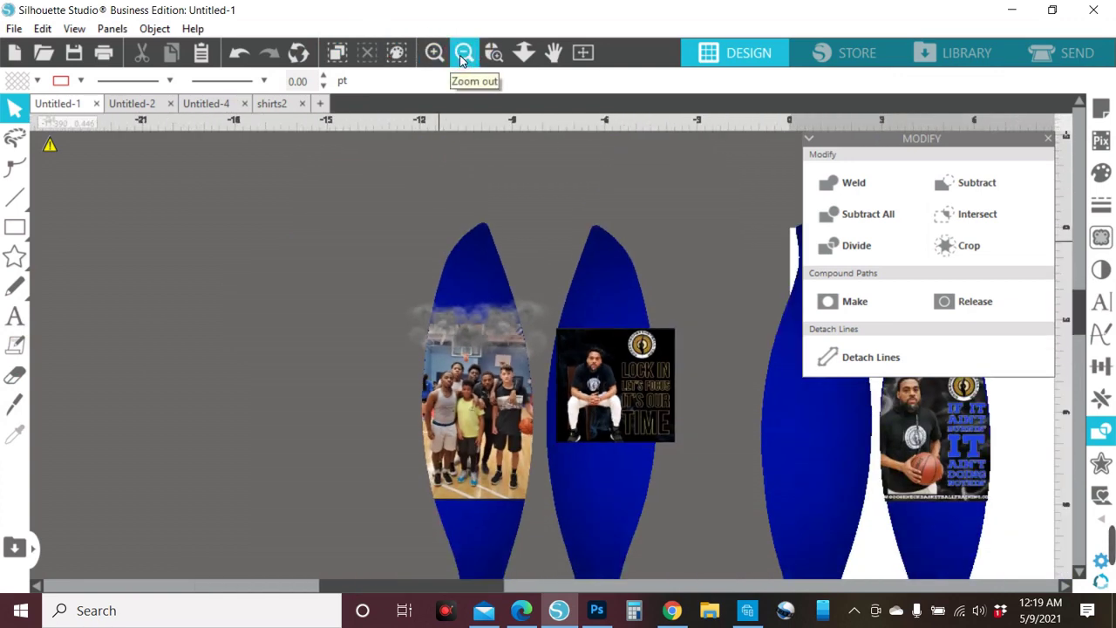
pyautogui.click(463, 54)
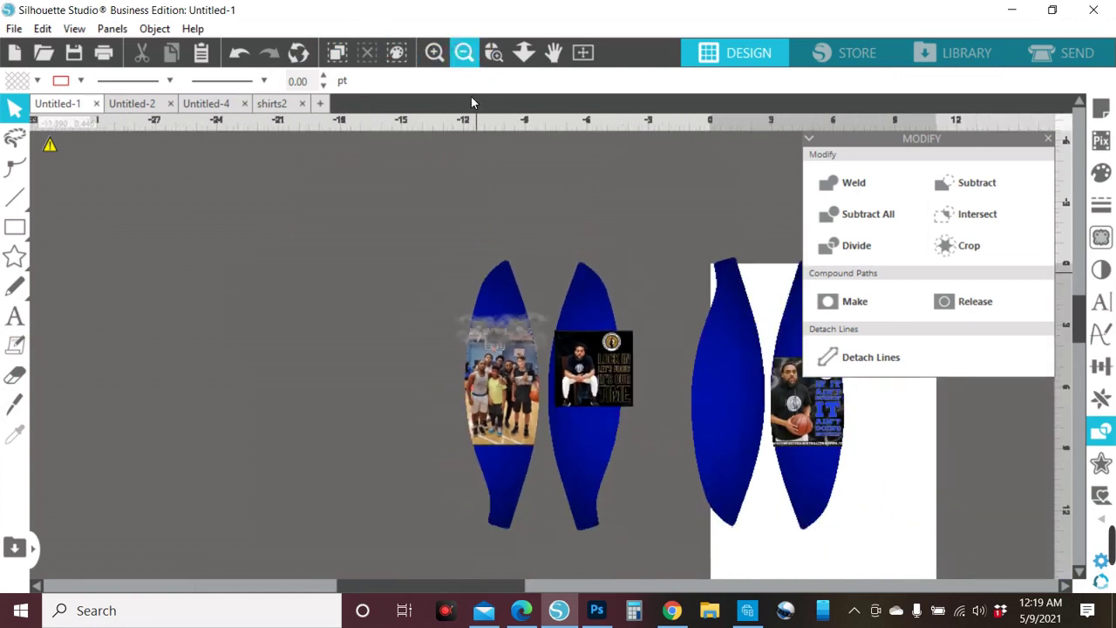
# - Duplicate the team photo's blue panel, place the copy in the open space away from the page, and move the team photo onto it
pyautogui.click(514, 301)
pyautogui.click(1096, 85)
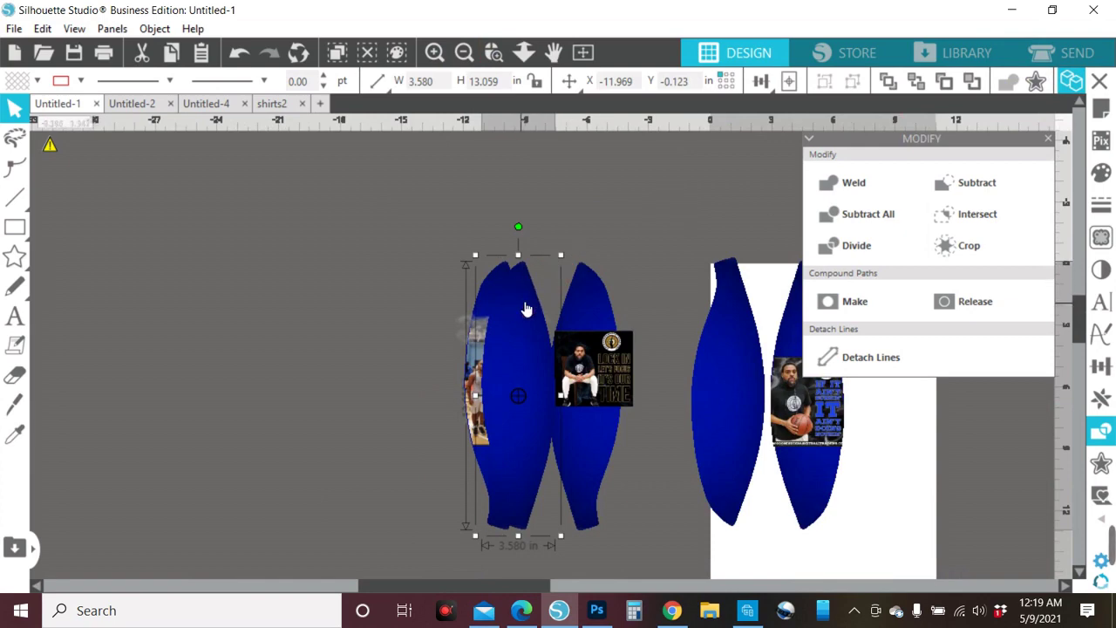
pyautogui.moveTo(525, 308); pyautogui.dragTo(311, 301)
pyautogui.moveTo(513, 298); pyautogui.dragTo(513, 262)
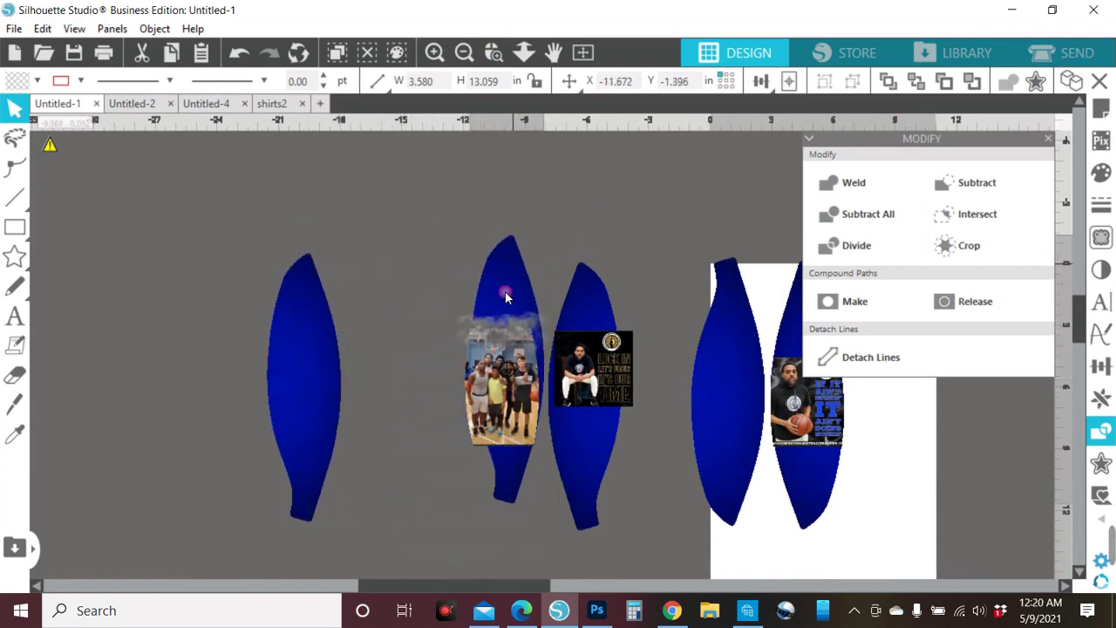
pyautogui.moveTo(466, 418); pyautogui.dragTo(275, 410)
# - Try to divide the smoke images with the blue panel and pull the cut-off smoke pieces away from the panel's sides
pyautogui.click(435, 52)
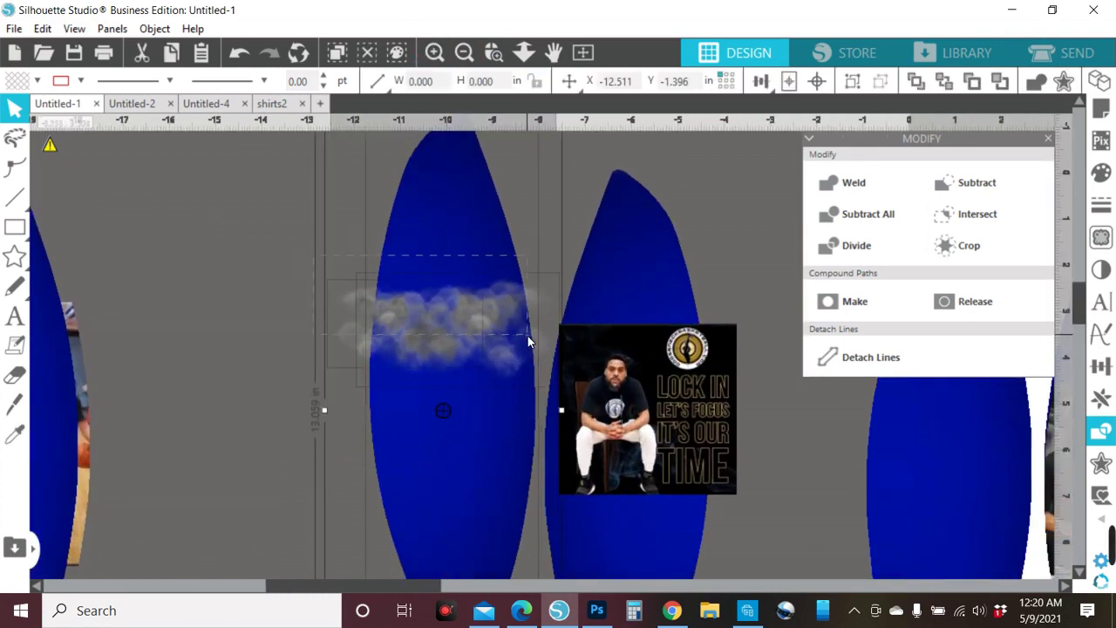
pyautogui.moveTo(449, 292); pyautogui.dragTo(343, 304)
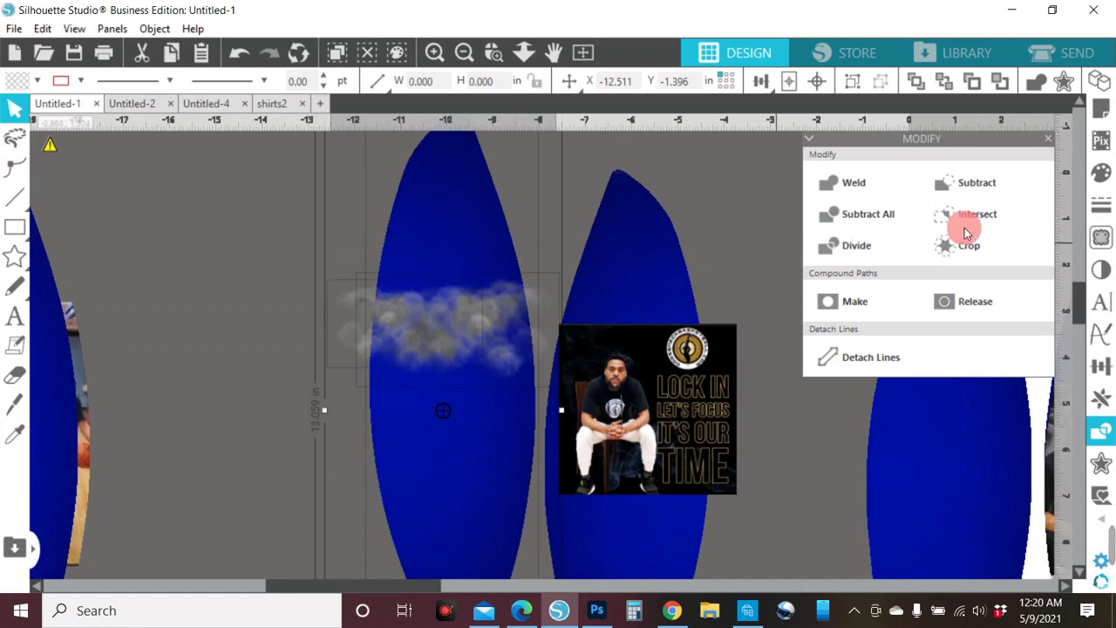
pyautogui.click(856, 244)
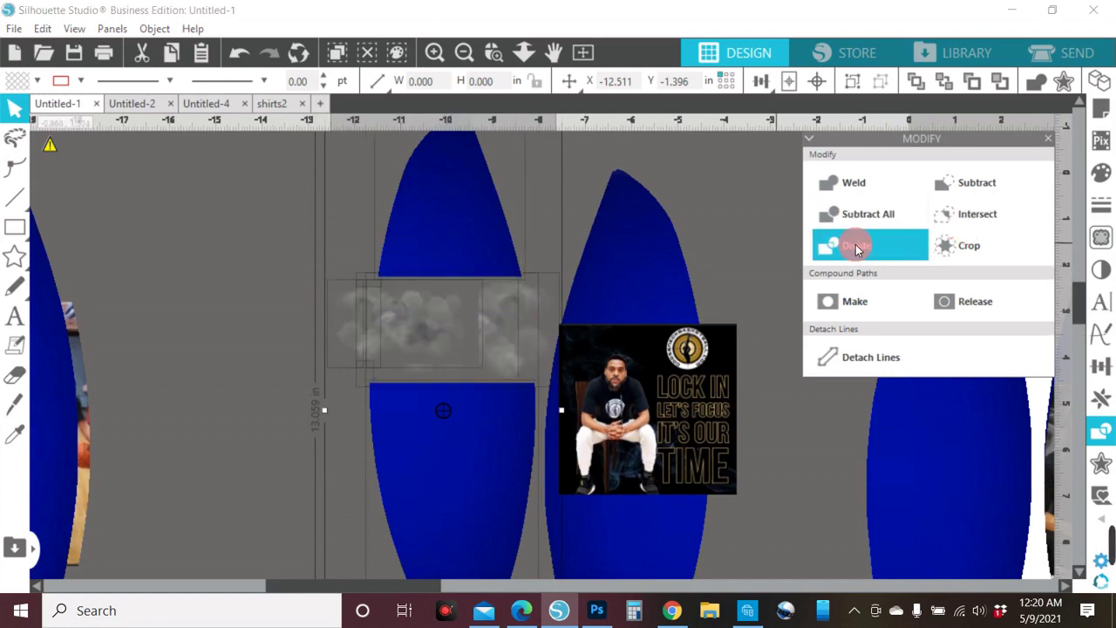
pyautogui.moveTo(361, 324); pyautogui.dragTo(262, 236)
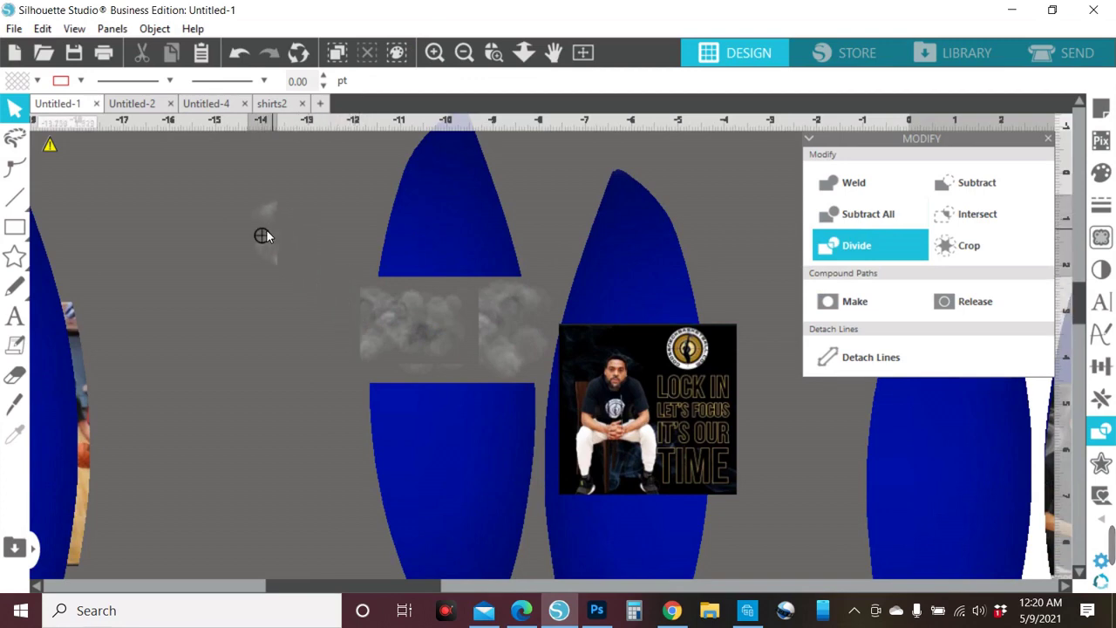
pyautogui.click(548, 319)
pyautogui.moveTo(550, 309); pyautogui.dragTo(564, 219)
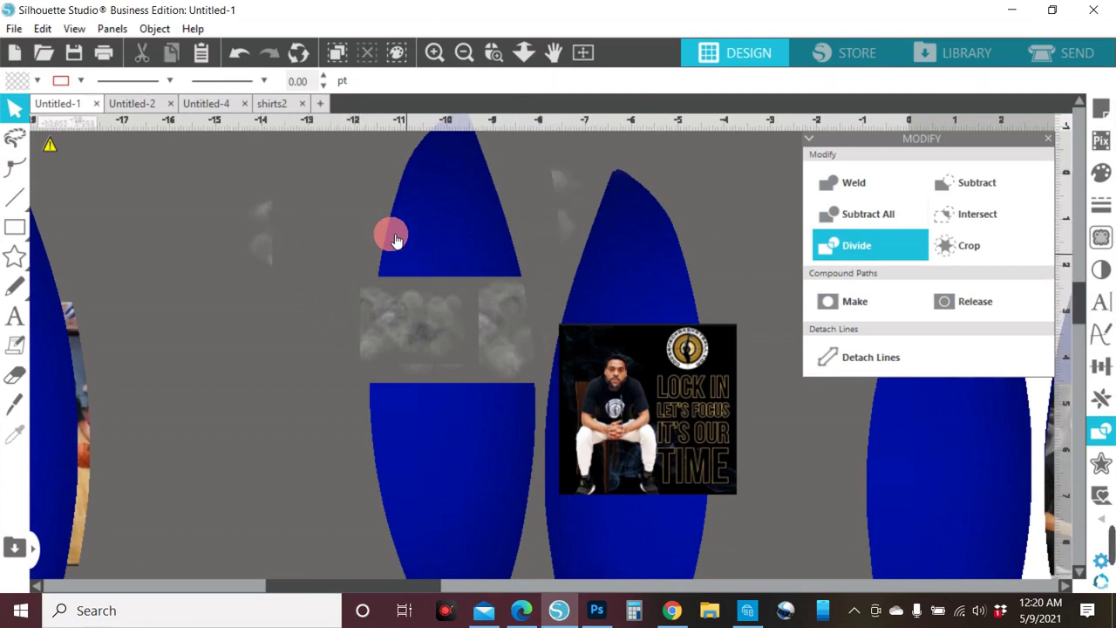
pyautogui.moveTo(392, 232); pyautogui.dragTo(461, 349)
pyautogui.click(480, 332)
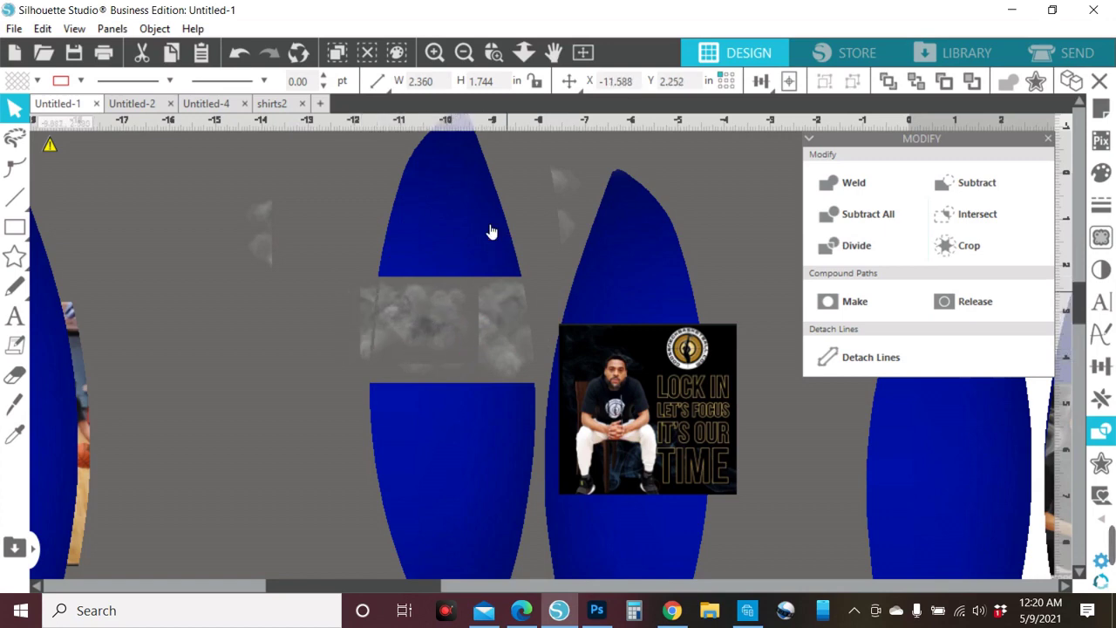
pyautogui.click(411, 304)
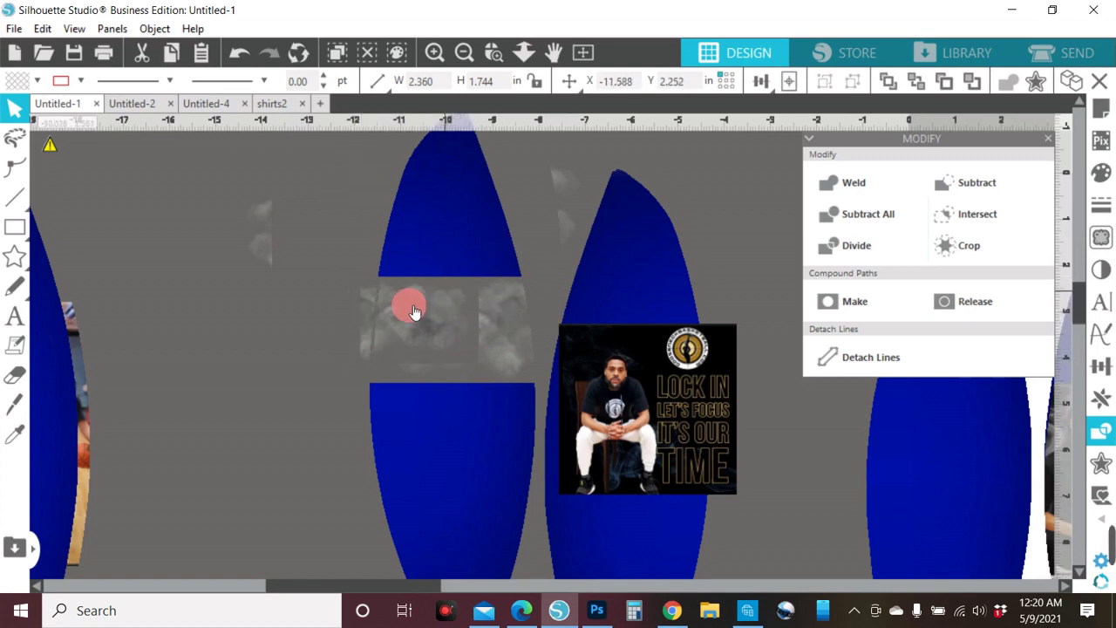
# - Undo the division of the smoke and blue panel, including the moves of the smoke pieces
pyautogui.click(237, 54)
pyautogui.click(238, 54)
pyautogui.click(237, 54)
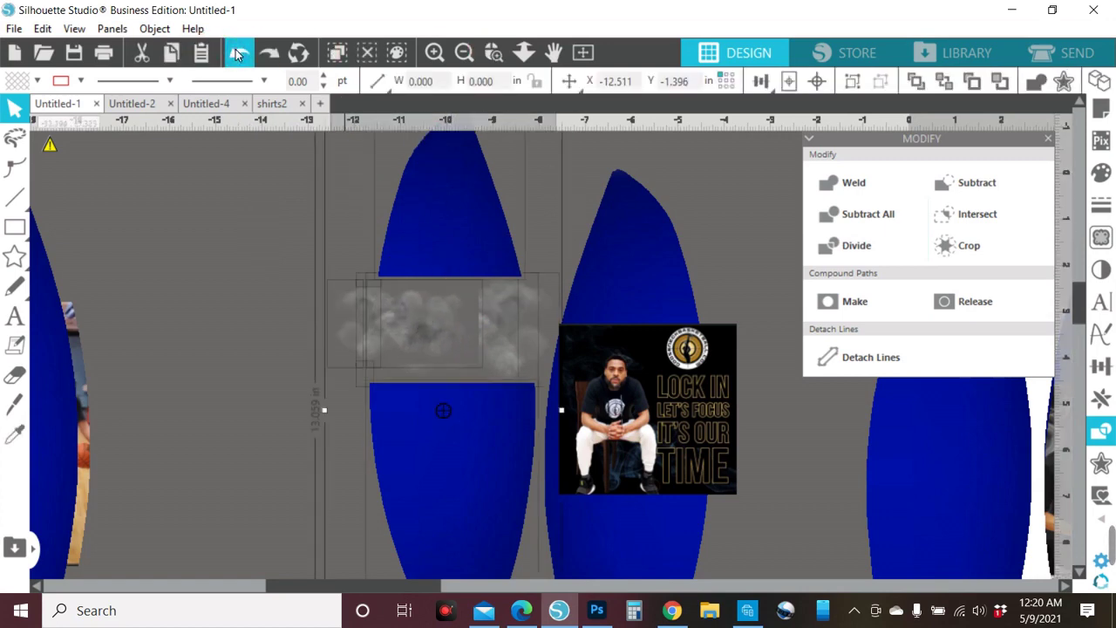
pyautogui.click(237, 54)
pyautogui.click(237, 54)
pyautogui.click(527, 253)
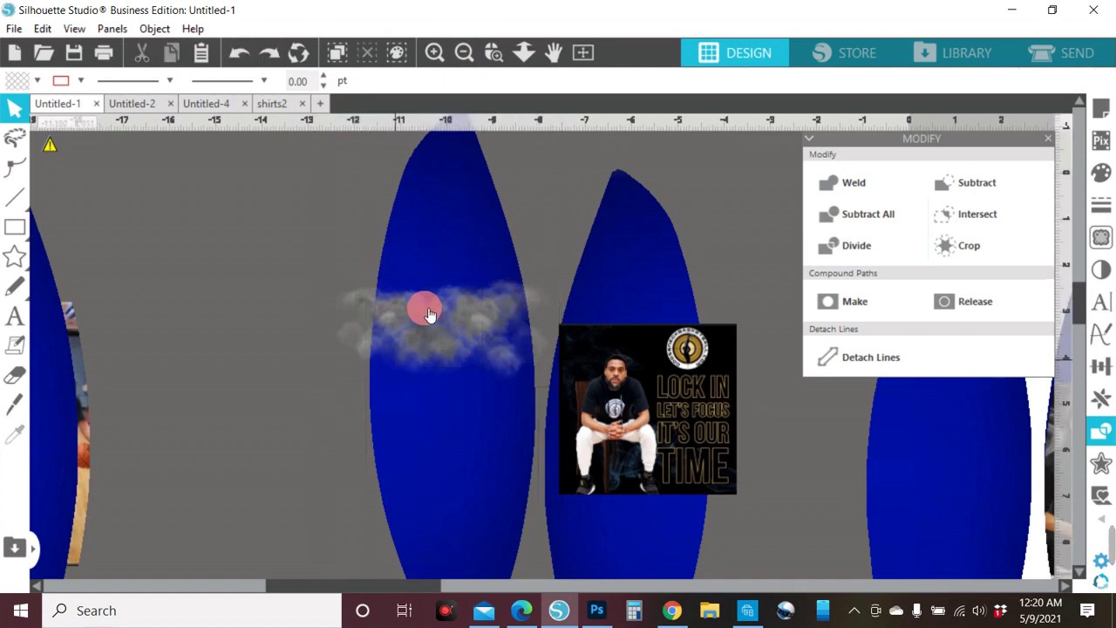
# - Bring the team photo to the front of the separated blue panel and align its curved sides with the panel's edges
pyautogui.click(464, 53)
pyautogui.click(464, 52)
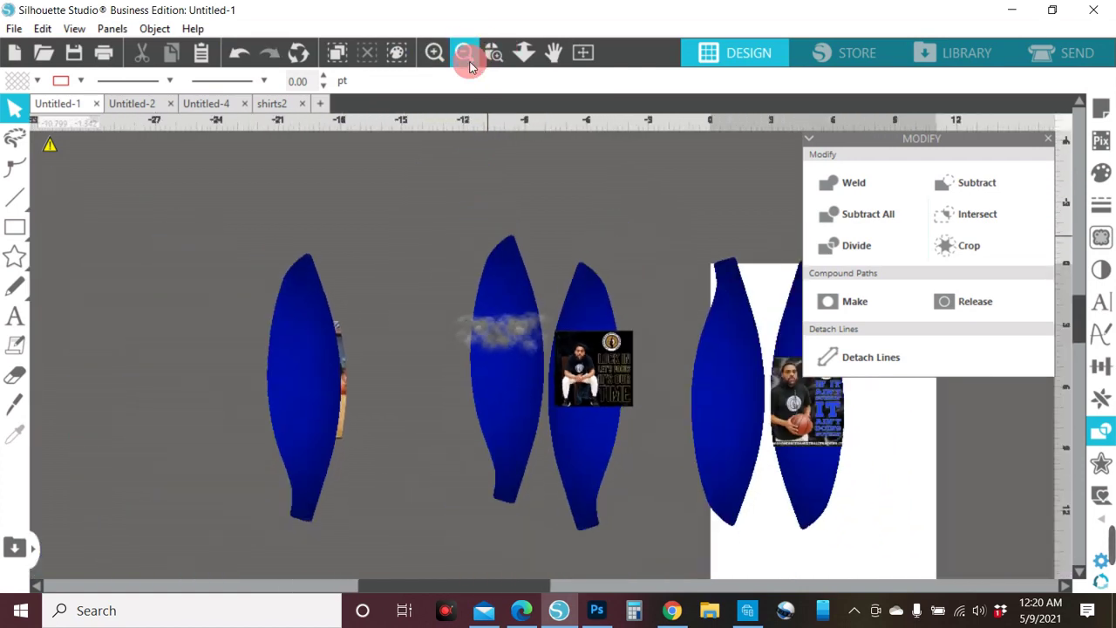
pyautogui.click(350, 368)
pyautogui.rightClick(349, 370)
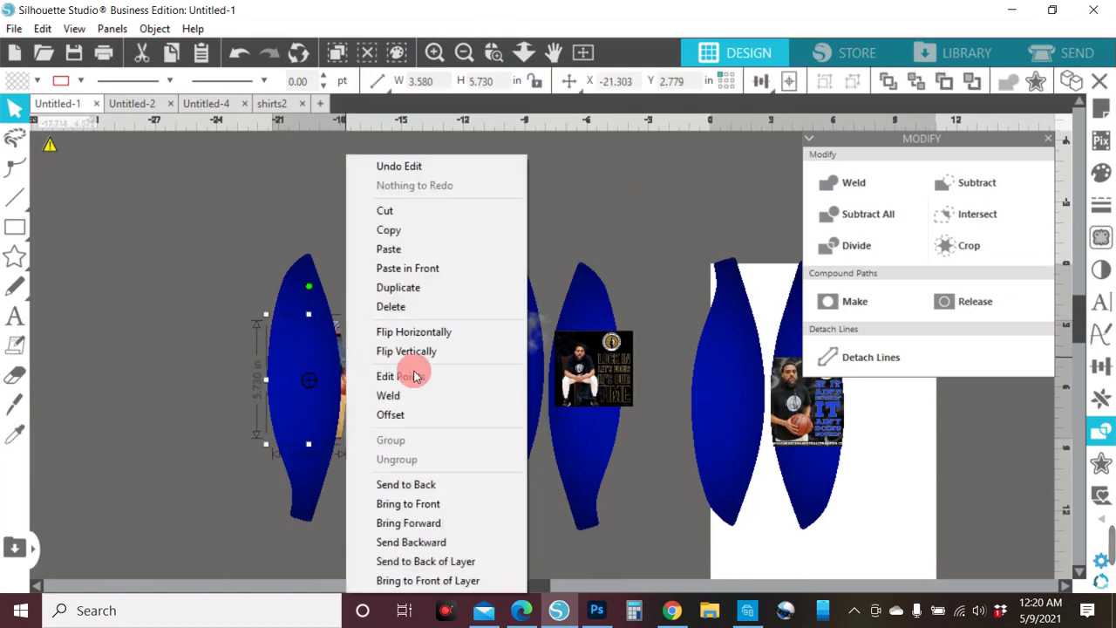
pyautogui.click(417, 503)
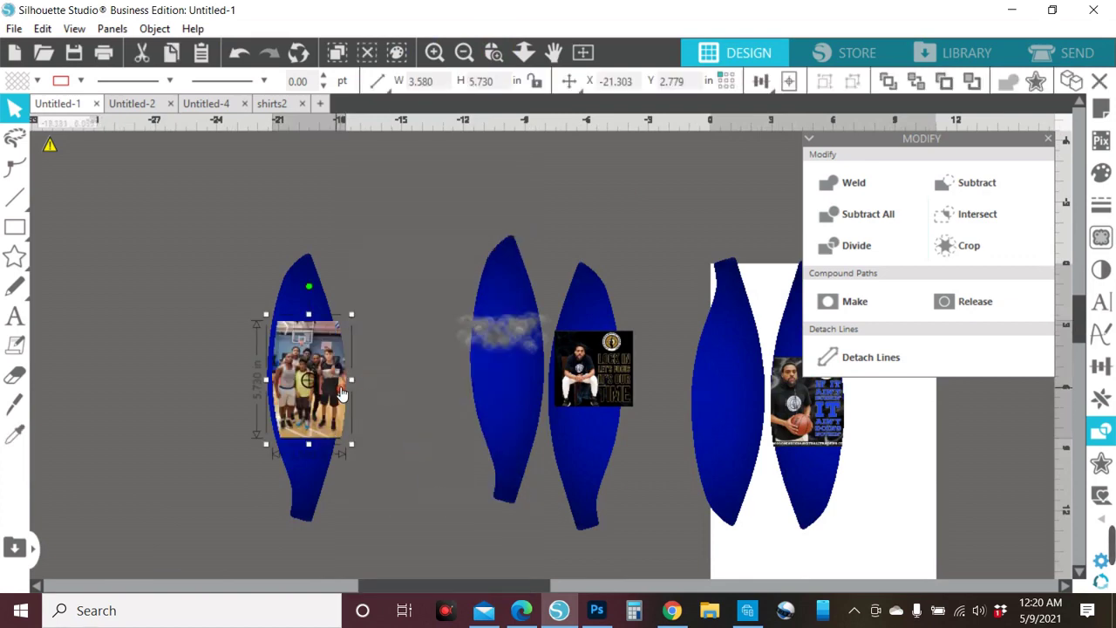
pyautogui.moveTo(342, 394); pyautogui.dragTo(334, 396)
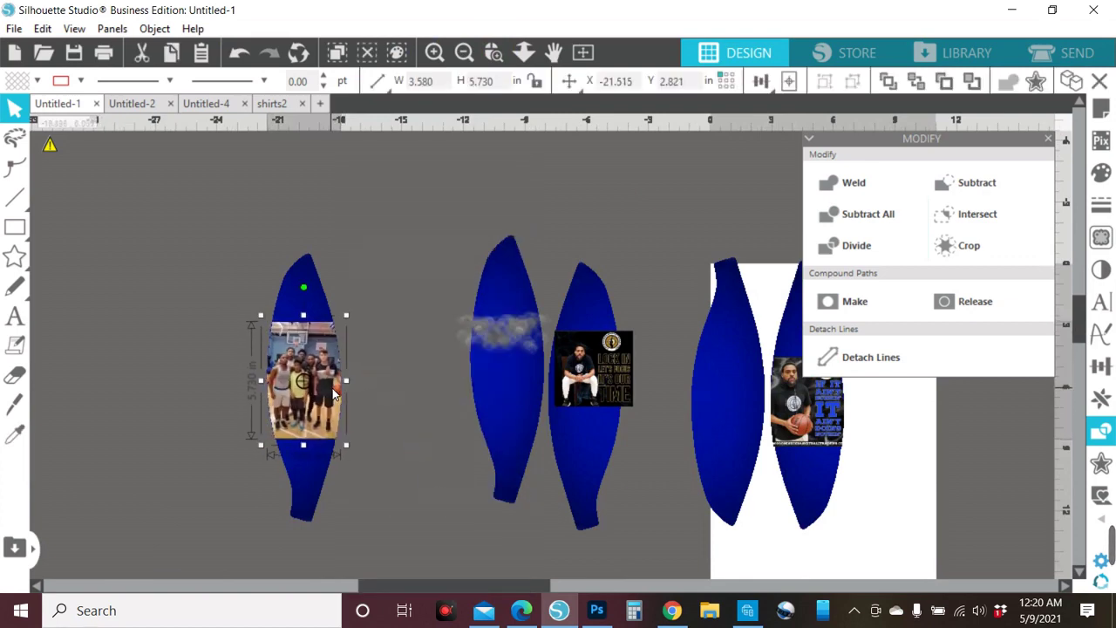
pyautogui.click(154, 289)
# - Draw a thin rectangle about 3.0 by 0.2 in along the team photo's upper edge and fill it with cyan
pyautogui.click(24, 228)
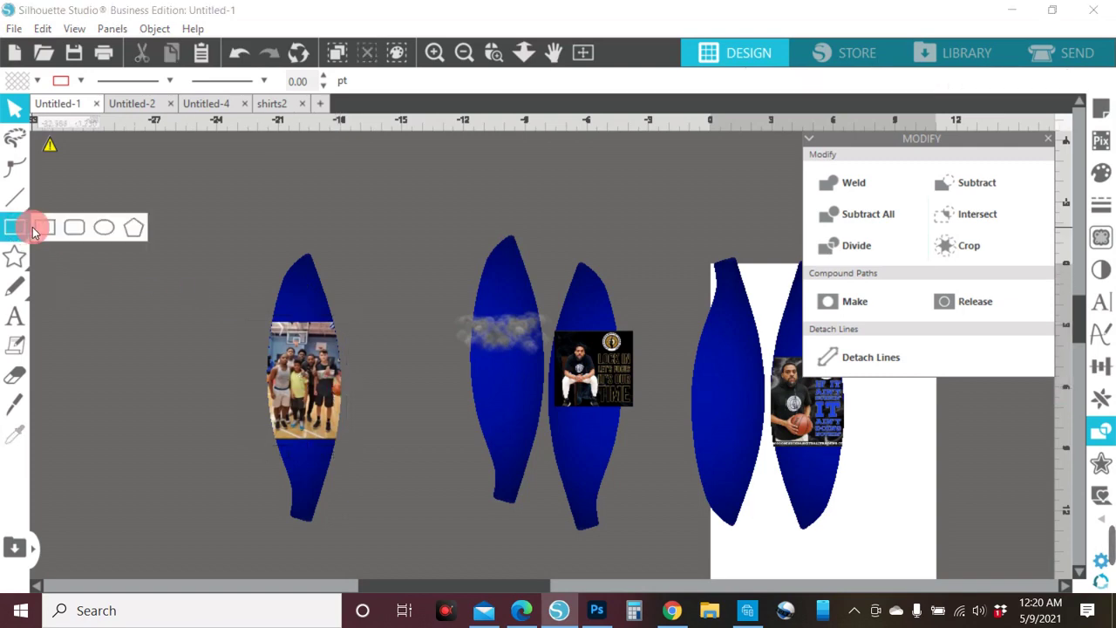
pyautogui.click(269, 323)
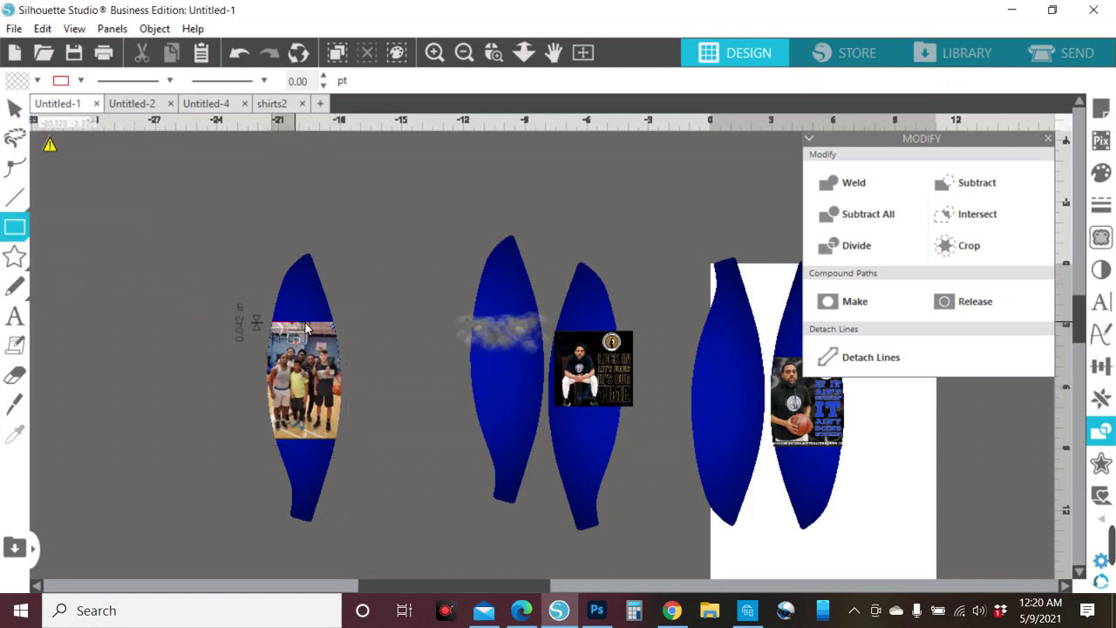
pyautogui.moveTo(331, 319); pyautogui.dragTo(339, 332)
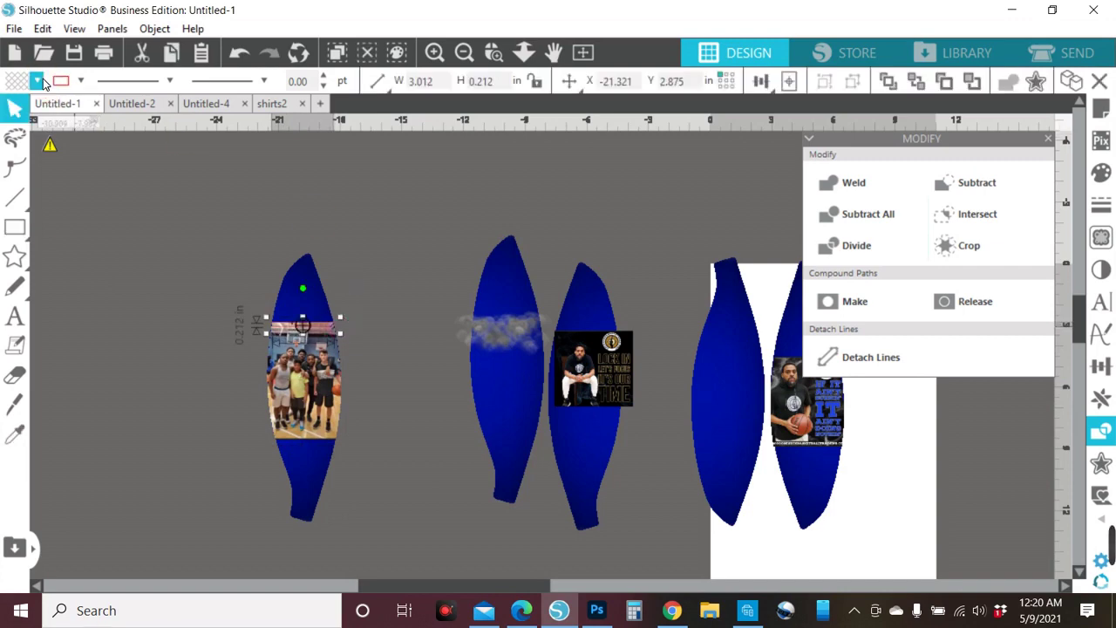
pyautogui.click(37, 81)
pyautogui.click(51, 110)
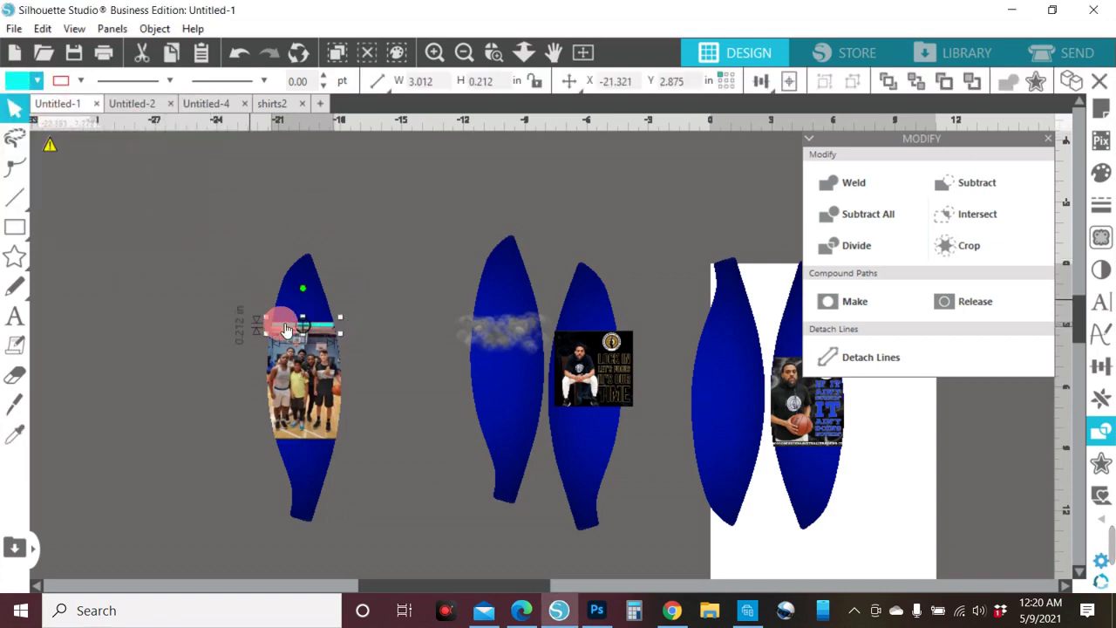
# - Enlarge the cyan strip to about 3.09 by 0.22 in and position it over the seam between the team photo and the blue panel
pyautogui.click(435, 53)
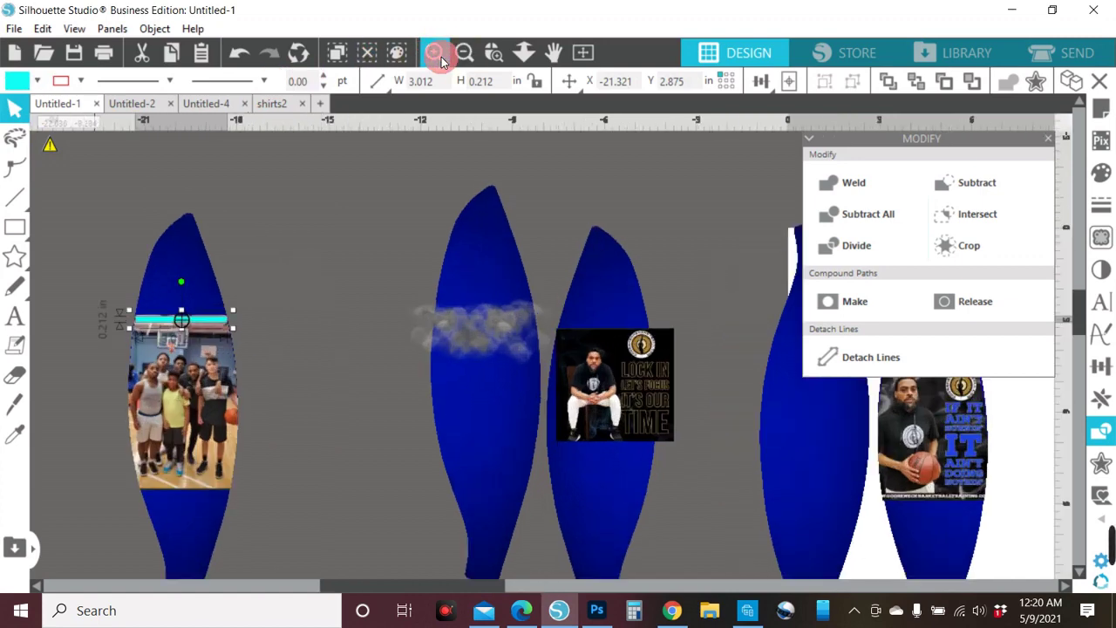
pyautogui.moveTo(379, 583); pyautogui.dragTo(235, 580)
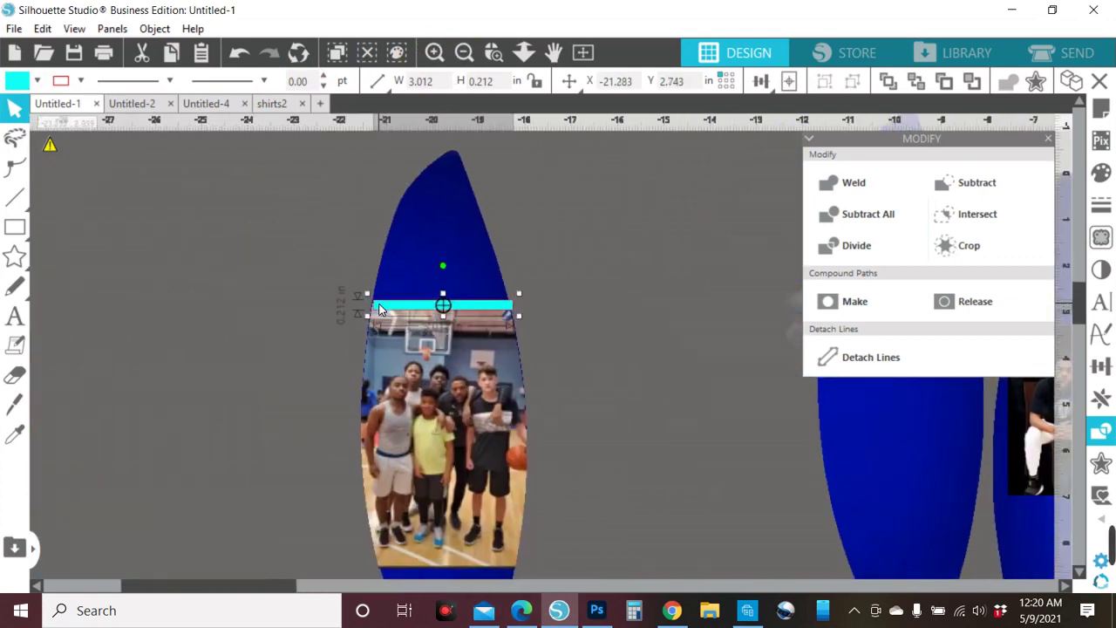
pyautogui.moveTo(379, 310); pyautogui.dragTo(377, 307)
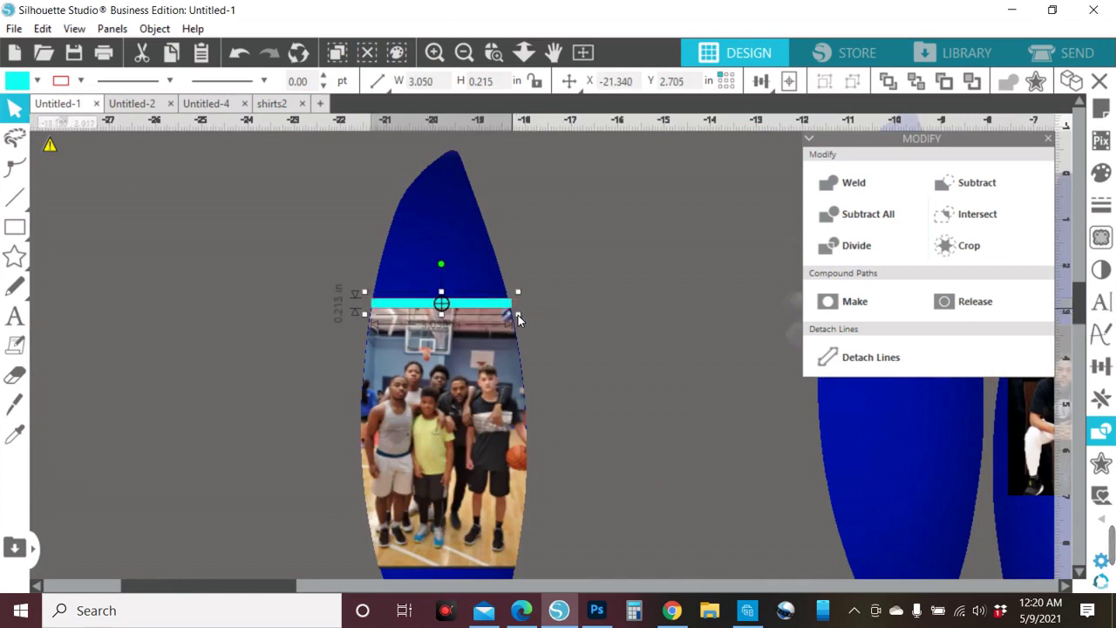
pyautogui.moveTo(518, 319); pyautogui.dragTo(520, 315)
pyautogui.scroll(-1, 576, 295)
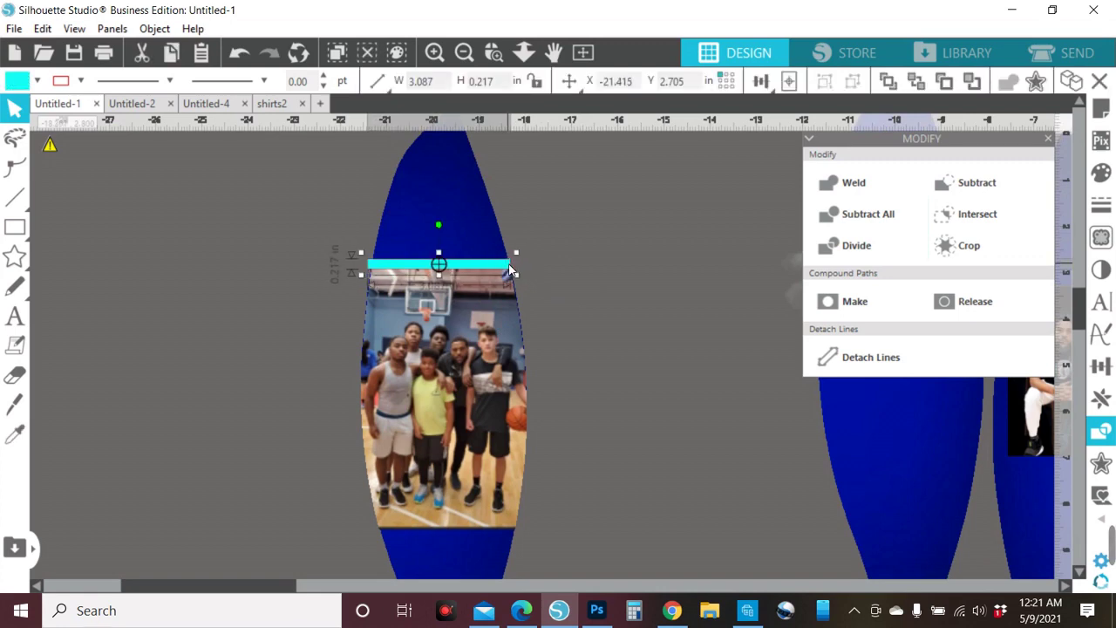
pyautogui.moveTo(511, 271); pyautogui.dragTo(518, 271)
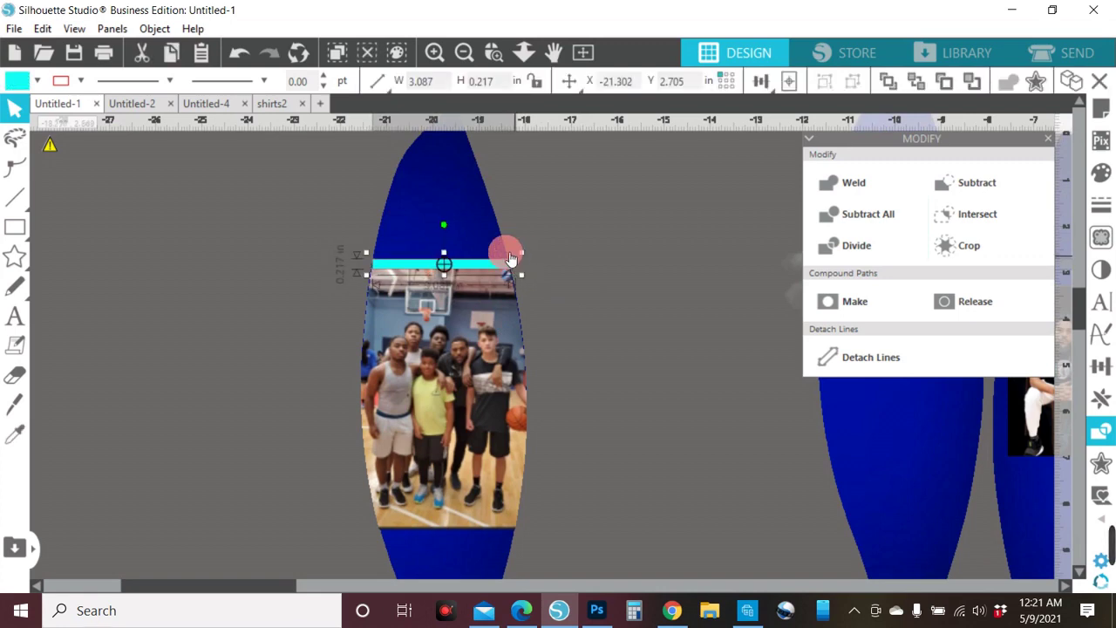
pyautogui.click(511, 257)
pyautogui.click(491, 237)
pyautogui.click(518, 393)
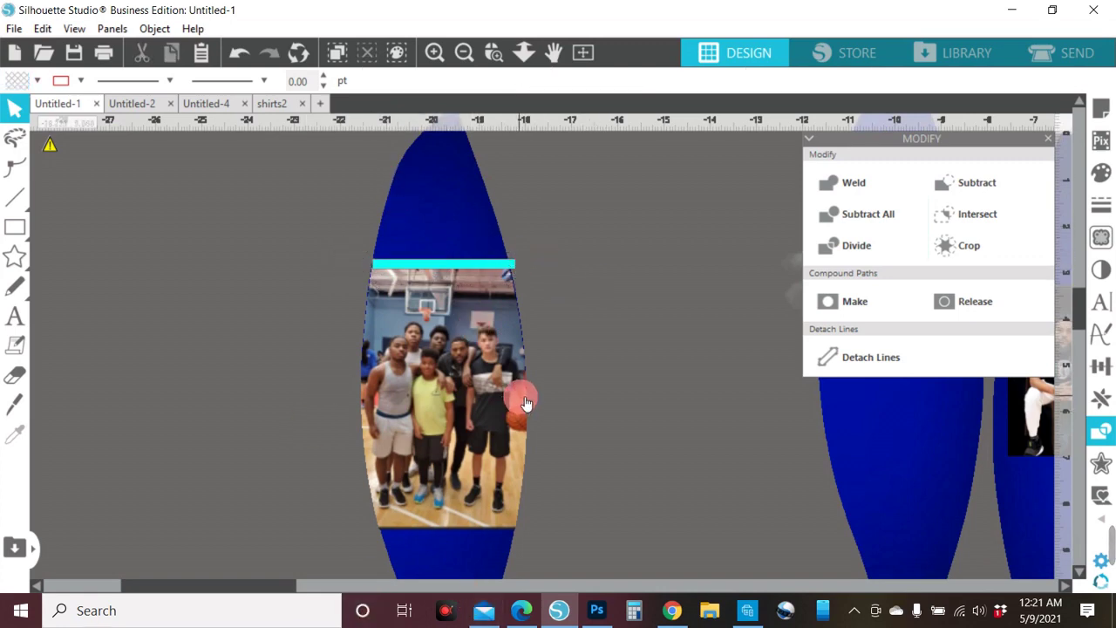
pyautogui.click(520, 293)
# - Examine the team photo panel with its cyan strip and compare it with the smoke-covered panel and the other photo panels
pyautogui.click(463, 53)
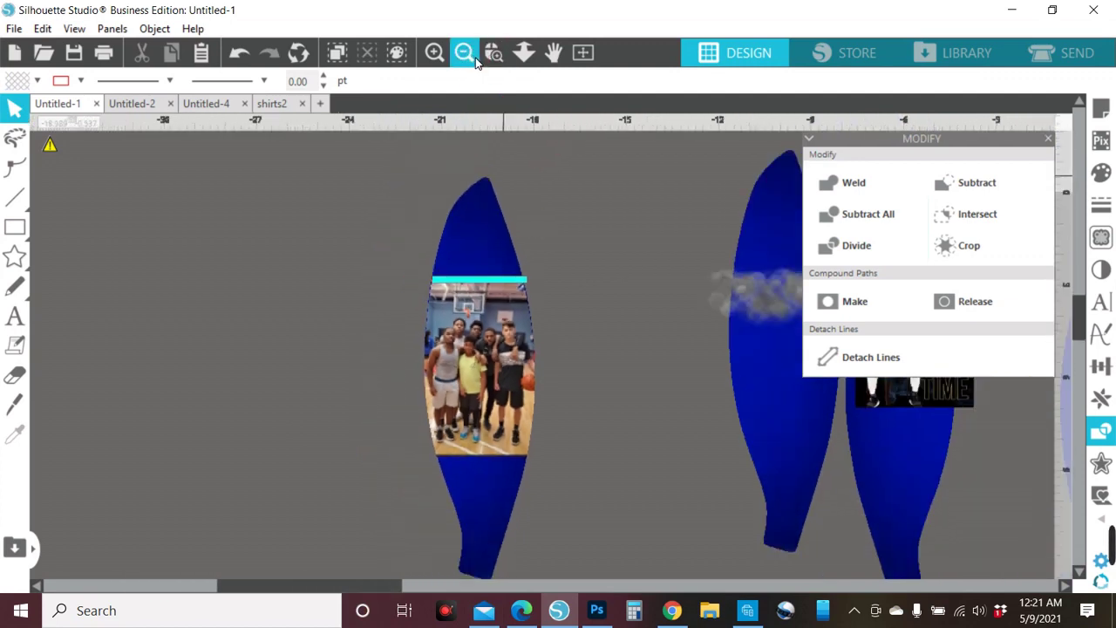
pyautogui.click(562, 316)
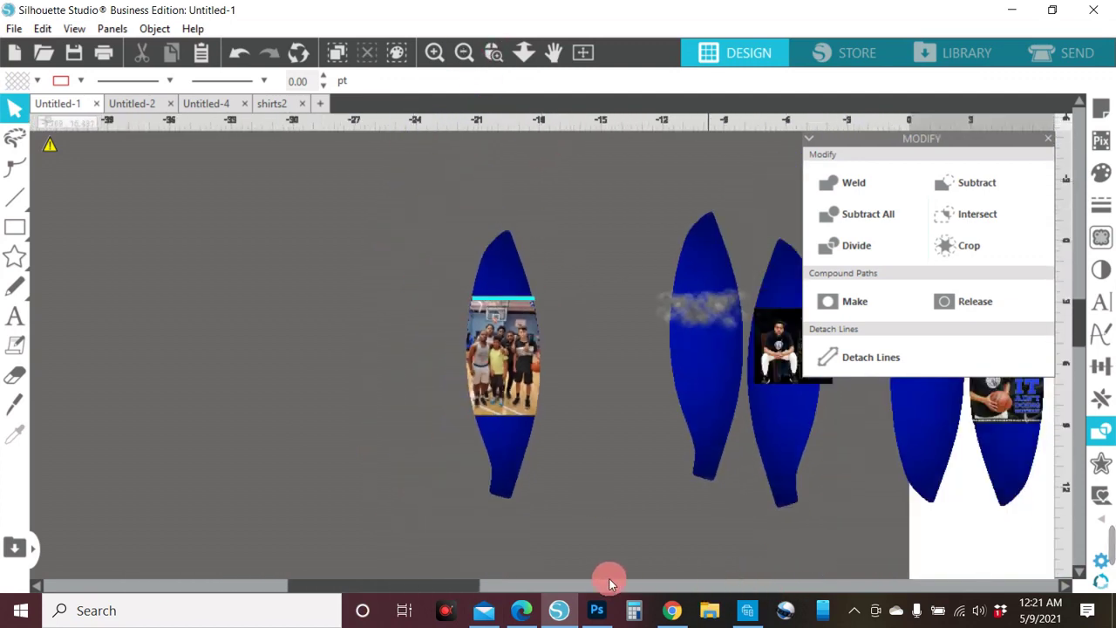
pyautogui.moveTo(412, 593); pyautogui.dragTo(555, 593)
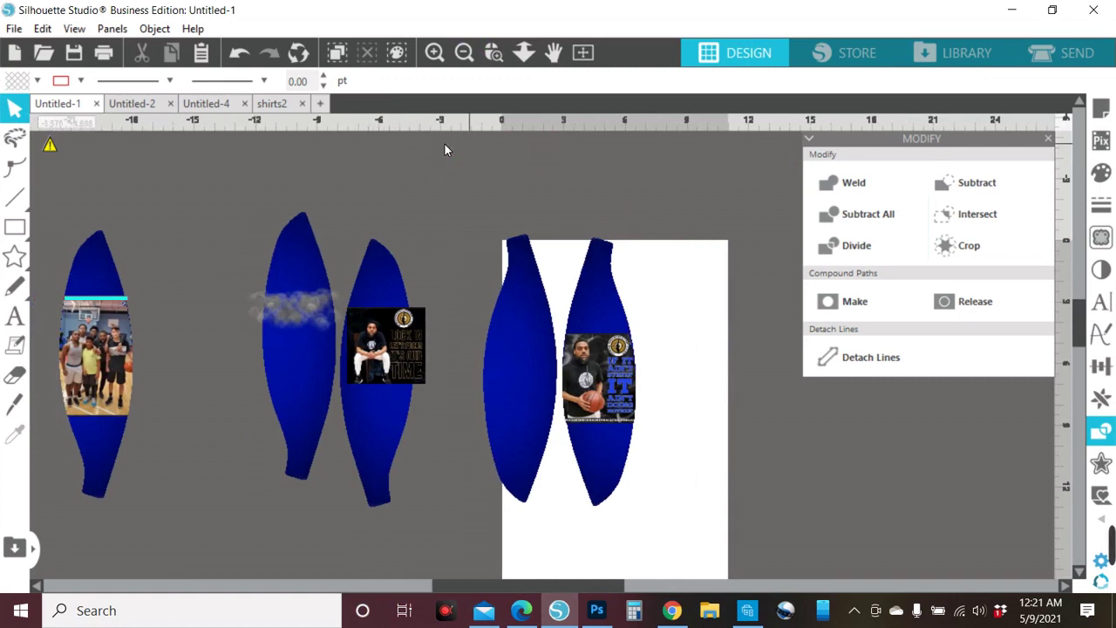
pyautogui.click(392, 579)
pyautogui.click(389, 581)
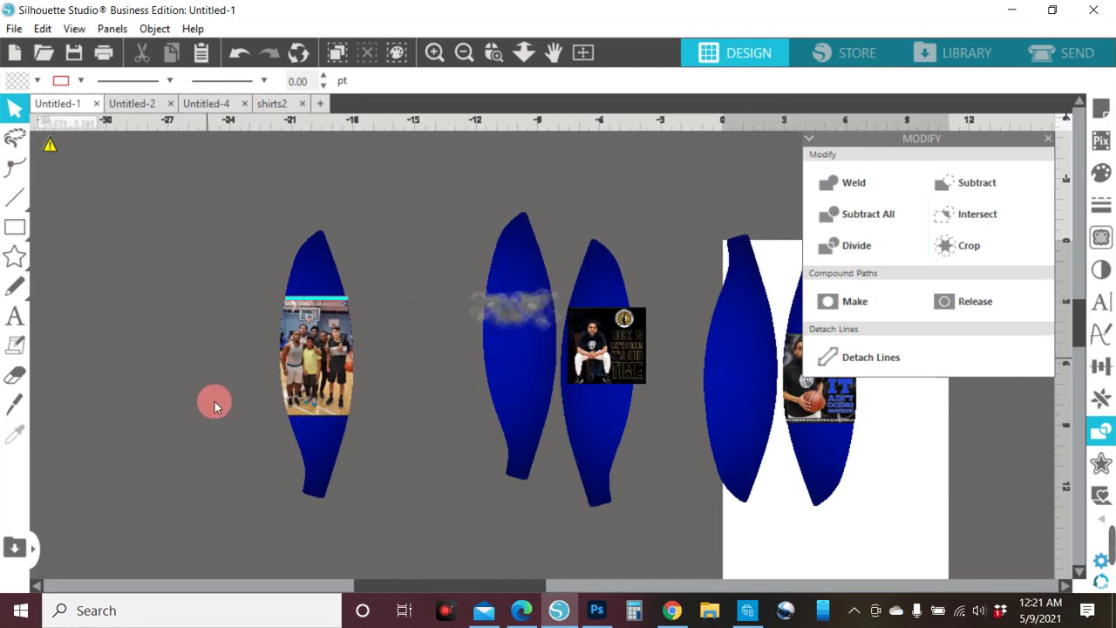
pyautogui.click(434, 52)
pyautogui.click(433, 52)
pyautogui.click(433, 52)
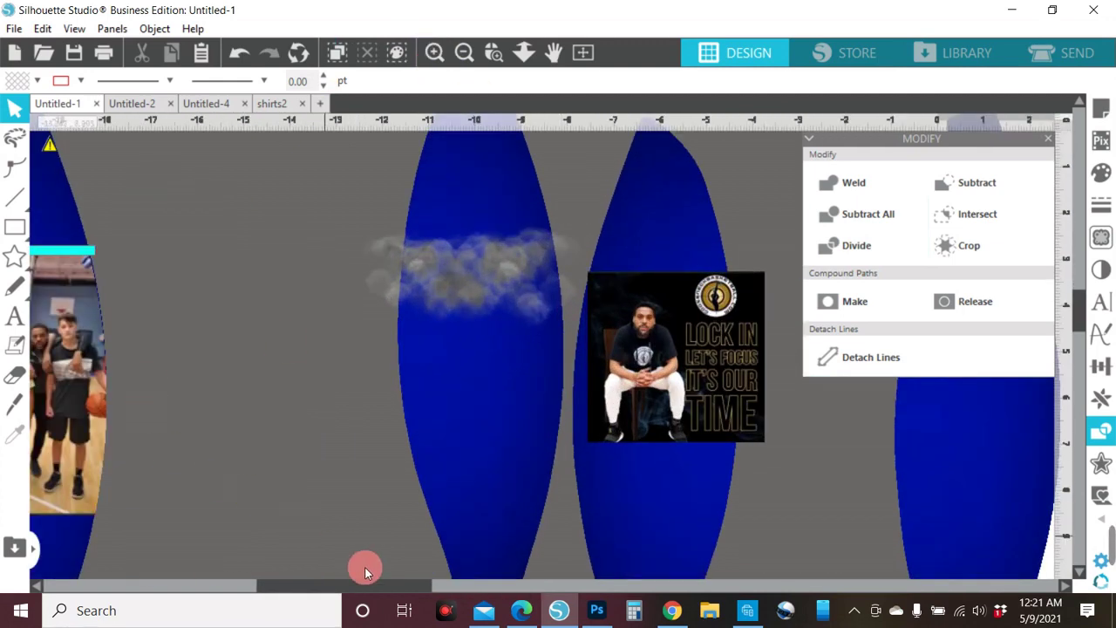
pyautogui.moveTo(298, 584); pyautogui.dragTo(232, 584)
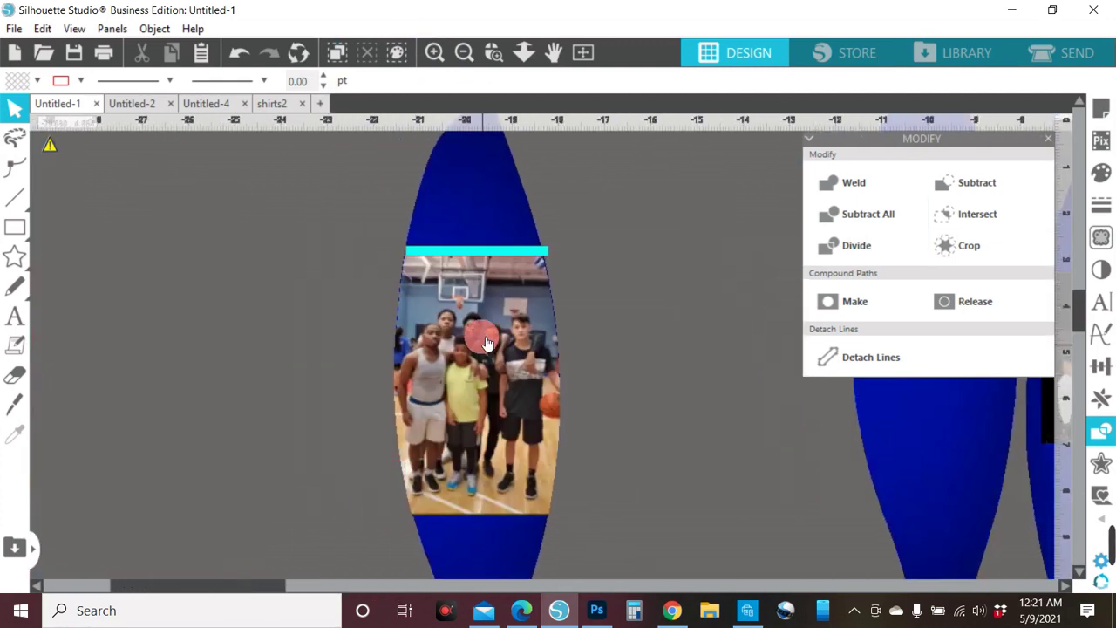
# - Move both smoke images off the blue panel and delete them
pyautogui.click(460, 54)
pyautogui.click(461, 54)
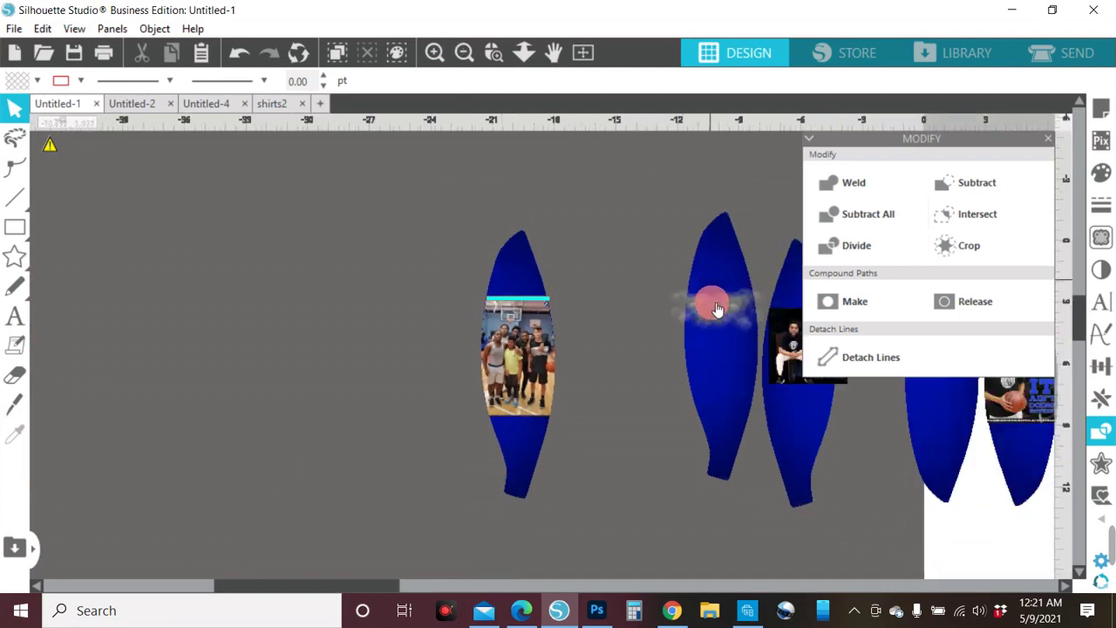
pyautogui.moveTo(690, 314); pyautogui.dragTo(618, 265)
pyautogui.click(572, 199)
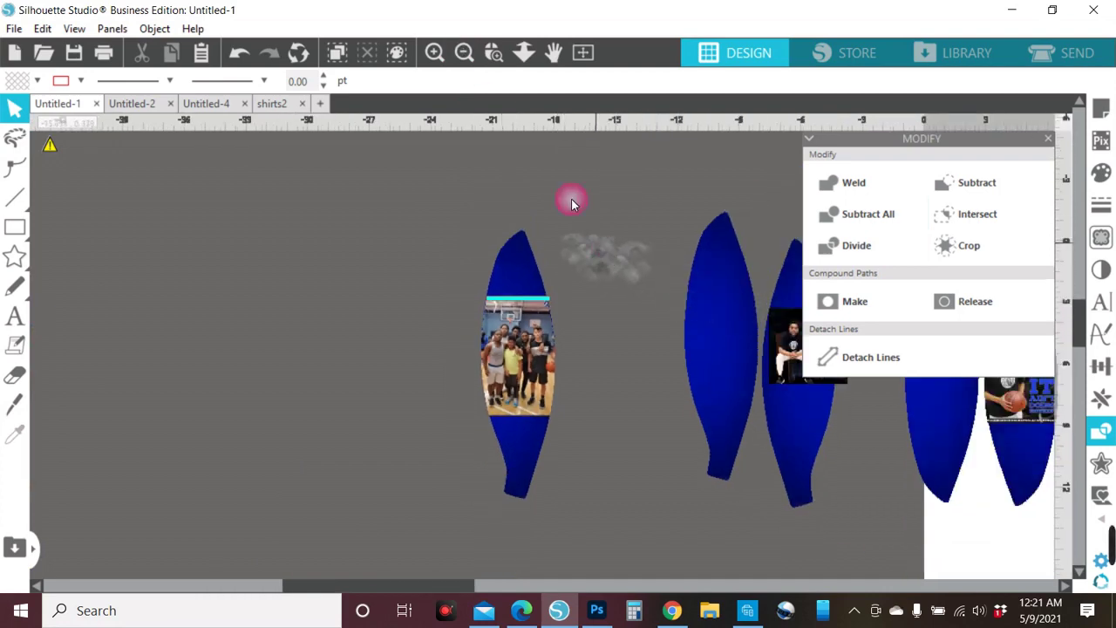
pyautogui.click(627, 302)
pyautogui.press('Delete')
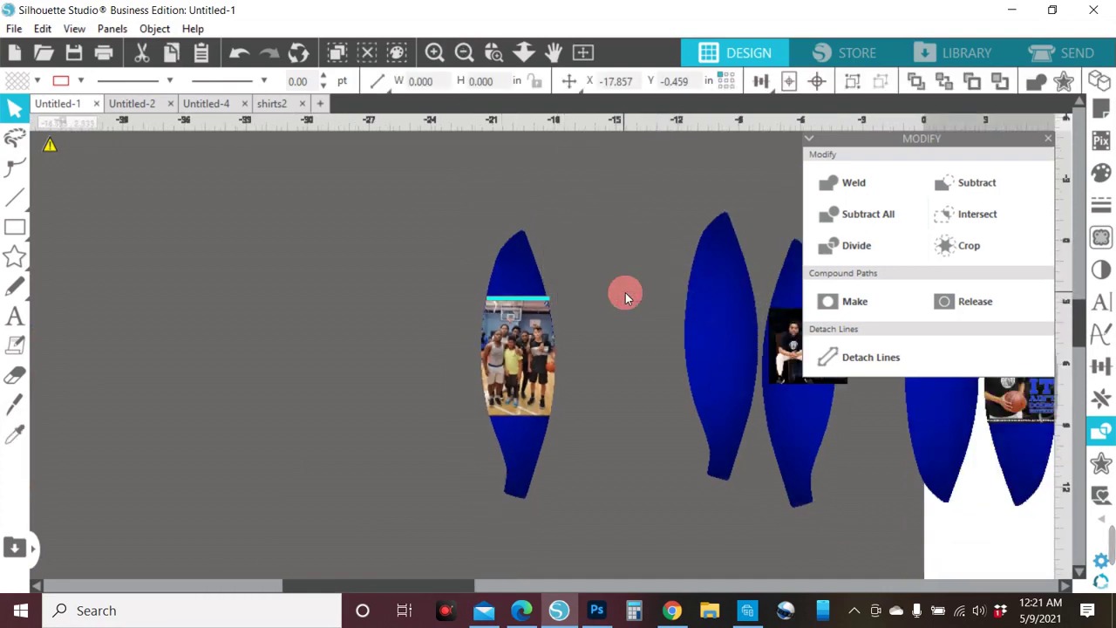
pyautogui.moveTo(412, 584); pyautogui.dragTo(512, 573)
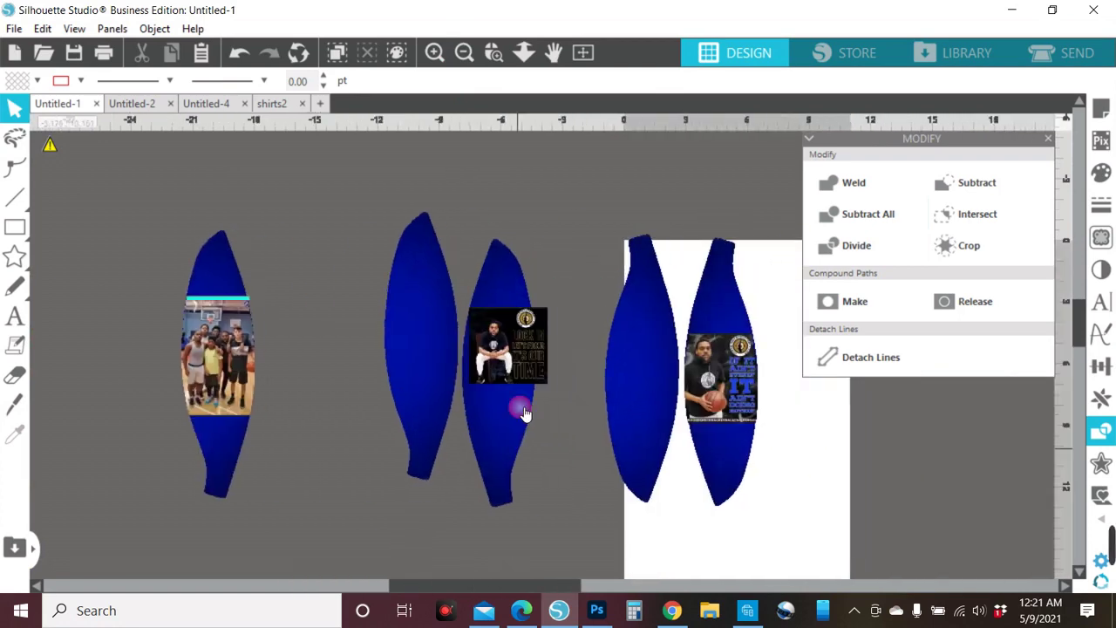
# - Move the seated man's quote photo off the blue panel and search the web in Chrome for "basketball court background"
pyautogui.moveTo(518, 373); pyautogui.dragTo(338, 374)
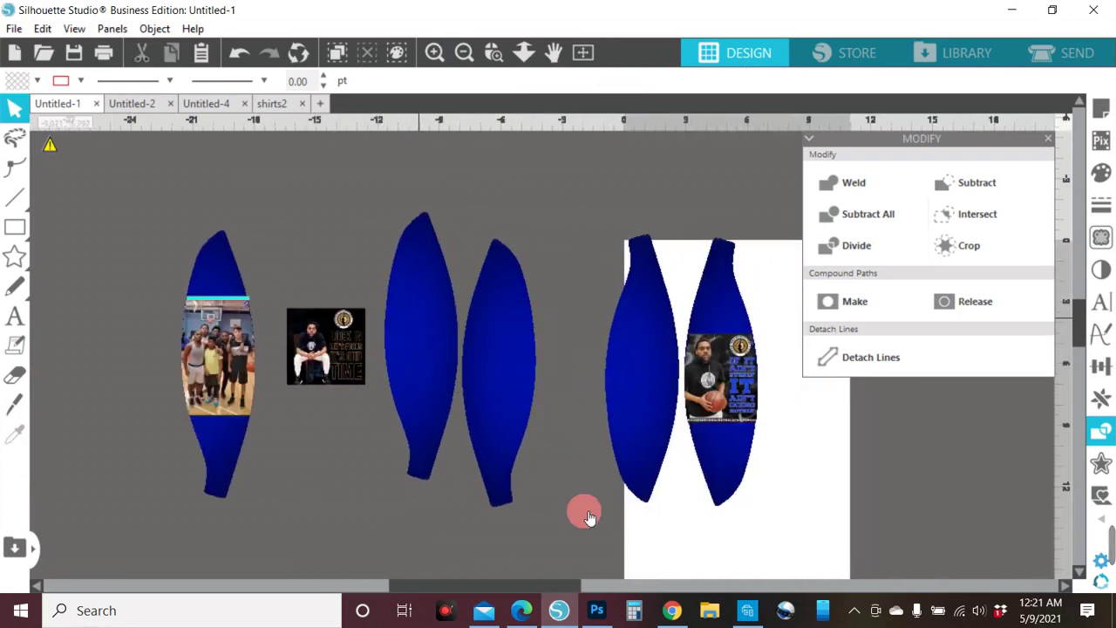
pyautogui.click(673, 612)
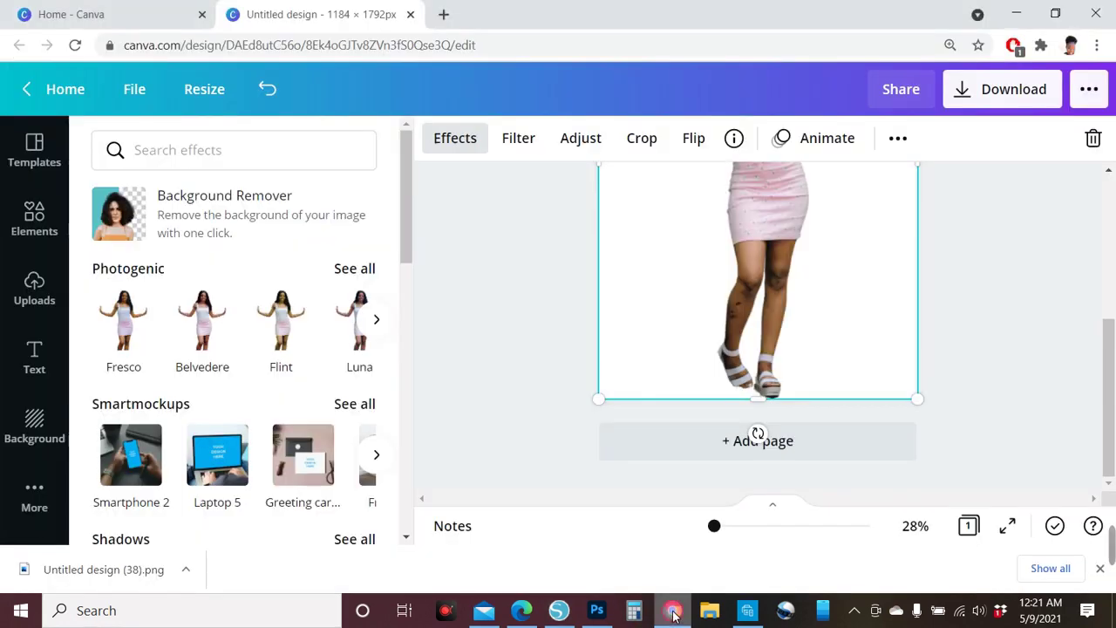
pyautogui.click(442, 15)
pyautogui.write('B')
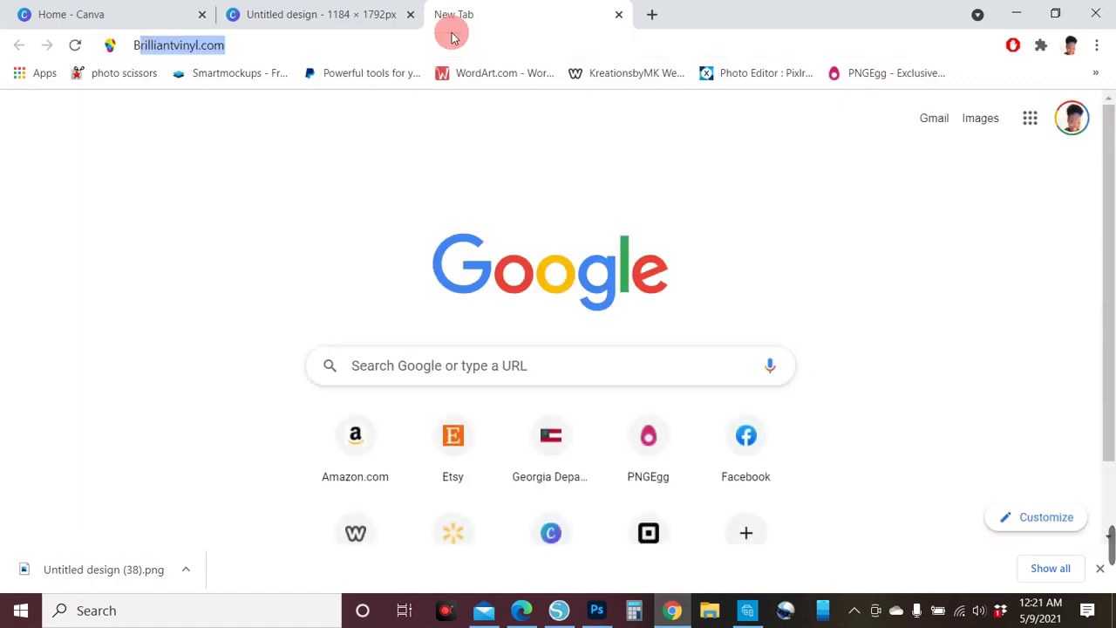
pyautogui.write('asket')
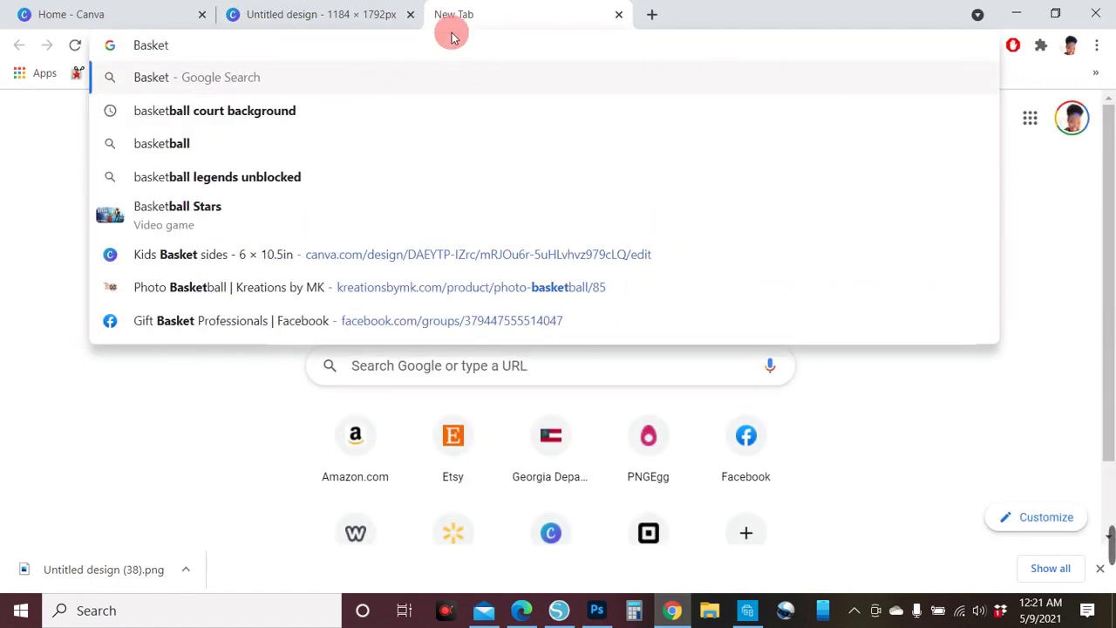
pyautogui.write('b')
pyautogui.click(276, 105)
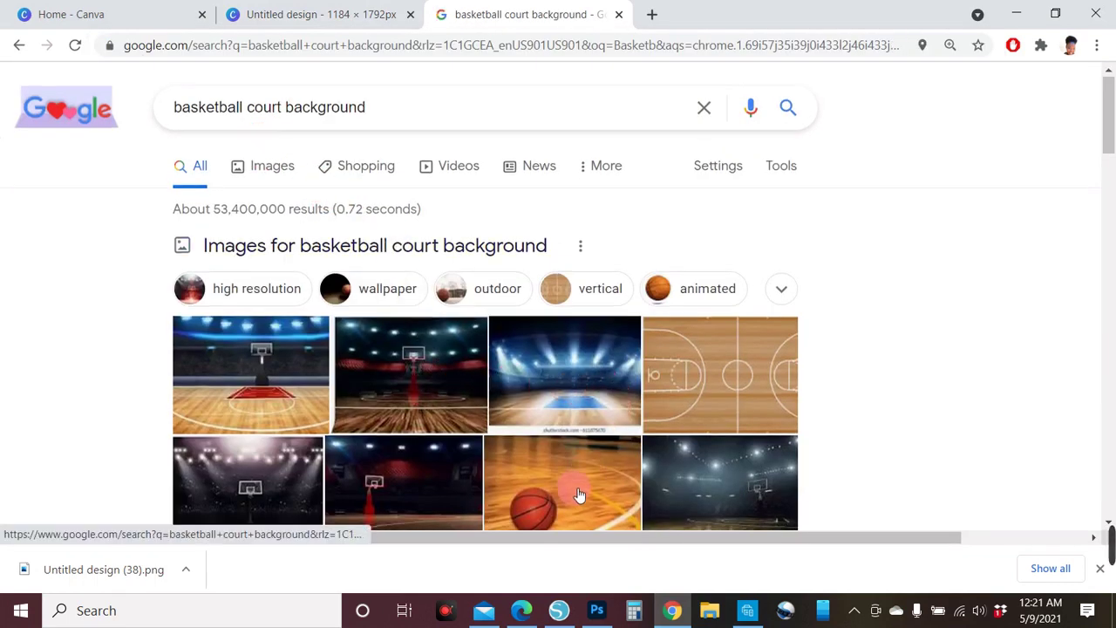
pyautogui.scroll(-2, 579, 493)
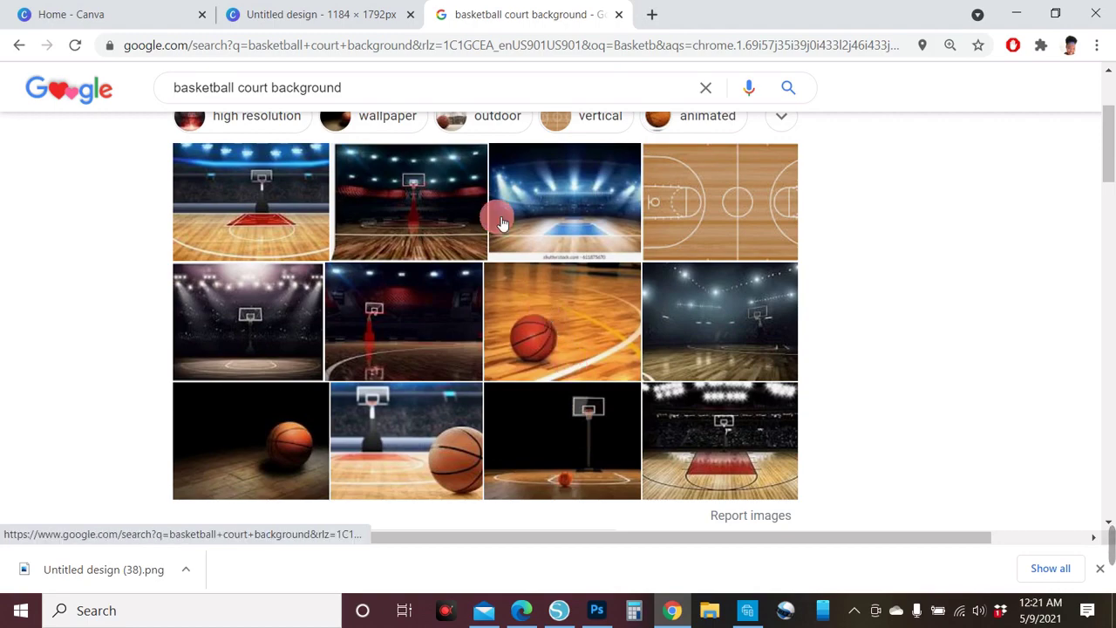
# - Copy the dark indoor court image with red stands and a centered hoop from the image results
pyautogui.click(432, 213)
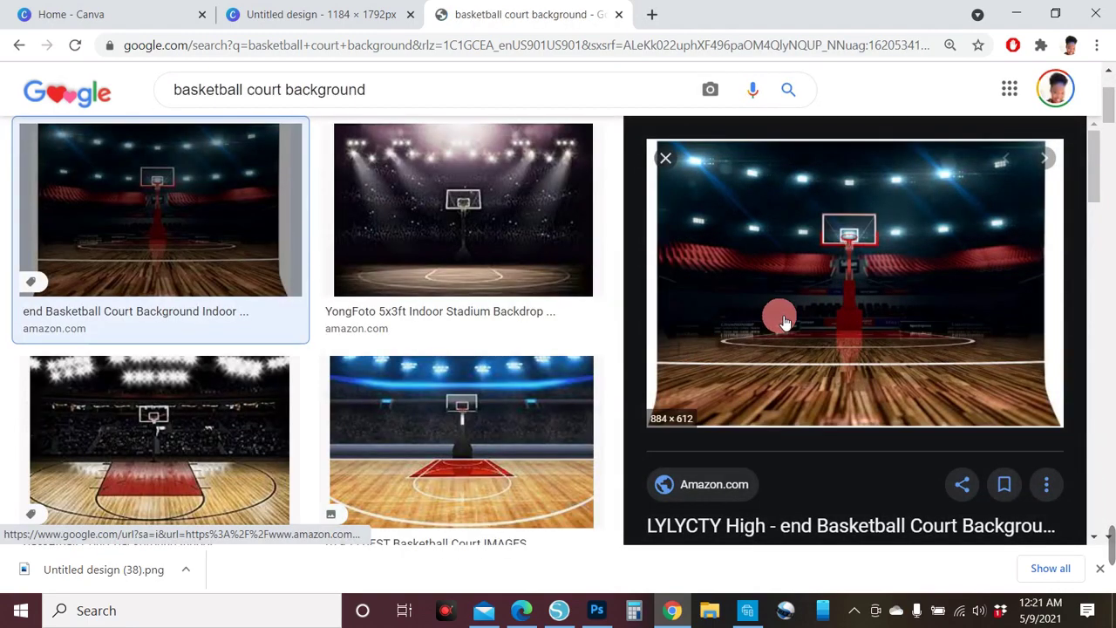
pyautogui.rightClick(784, 321)
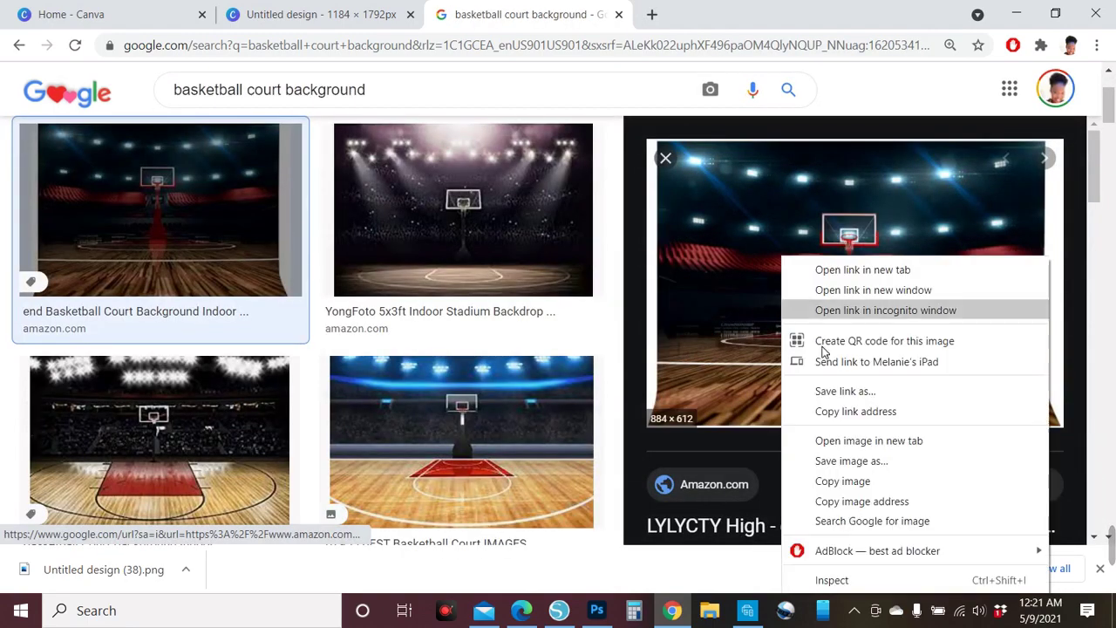
pyautogui.click(863, 485)
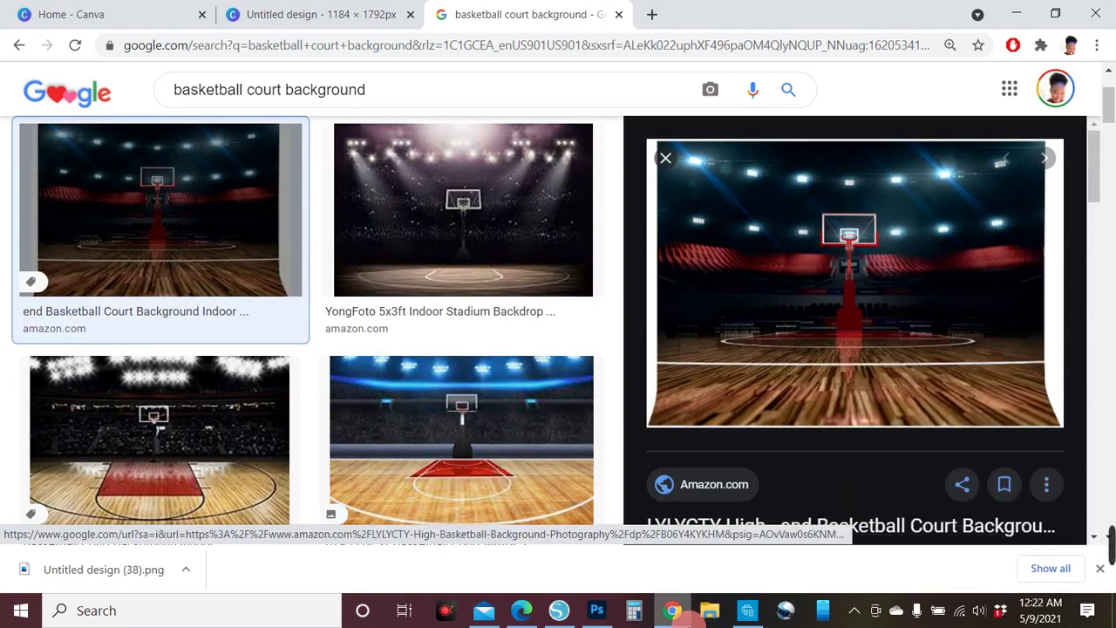
# - Switch back to Silhouette Studio, paste the court image and place it above the blue panels
pyautogui.moveTo(622, 620)
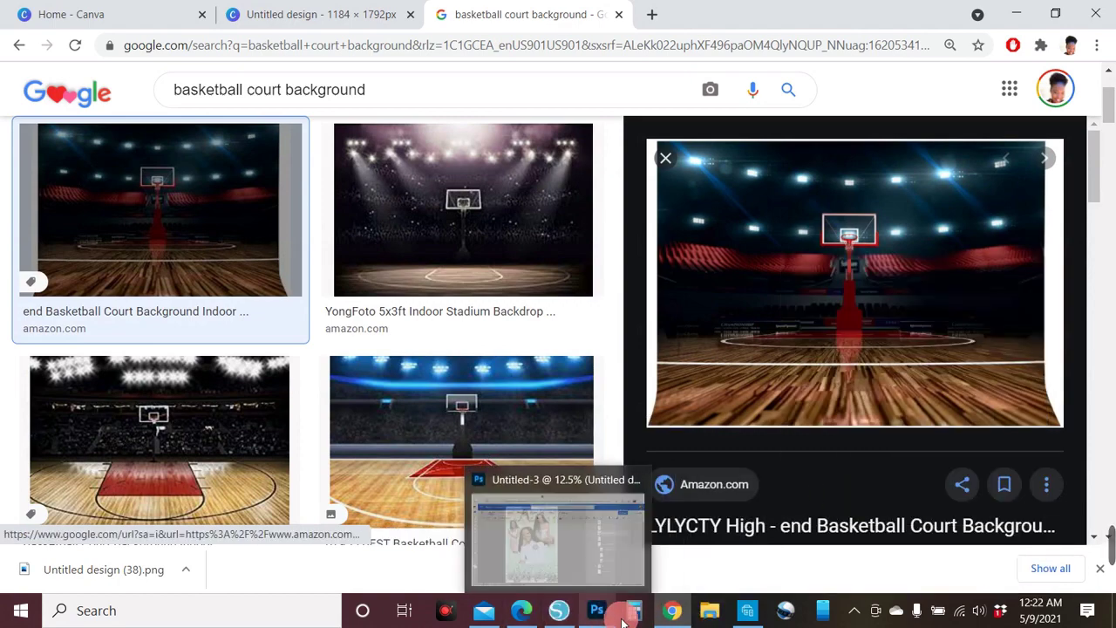
pyautogui.click(558, 610)
pyautogui.rightClick(324, 227)
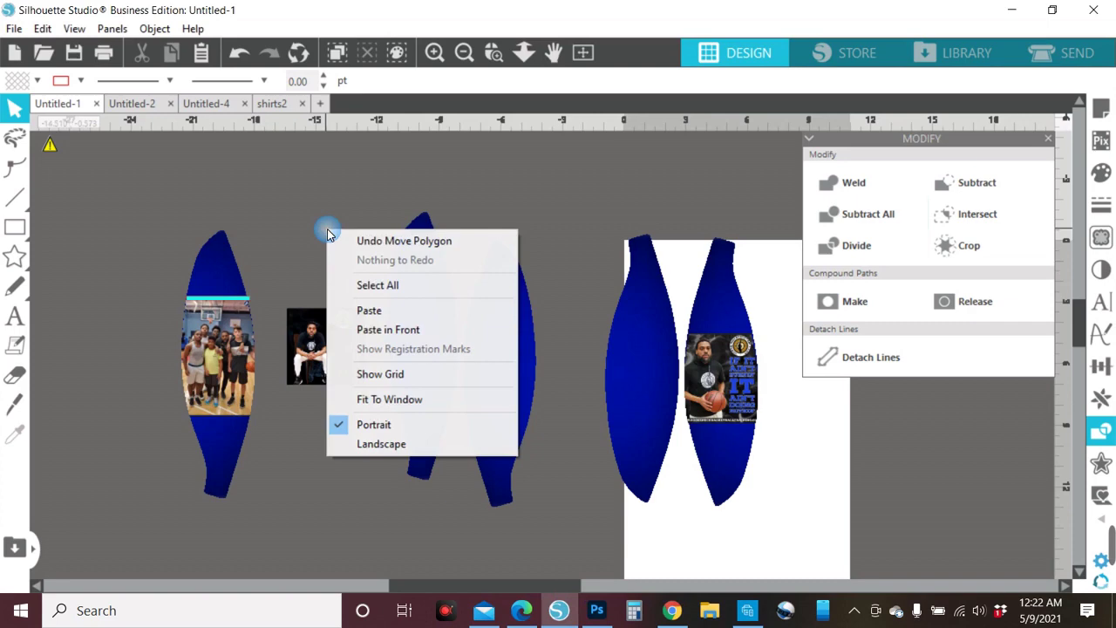
pyautogui.click(419, 312)
pyautogui.moveTo(532, 319); pyautogui.dragTo(408, 214)
# - Move the two loose blue panels side by side, next to the panel at the page edge
pyautogui.moveTo(508, 365); pyautogui.dragTo(588, 343)
pyautogui.click(476, 364)
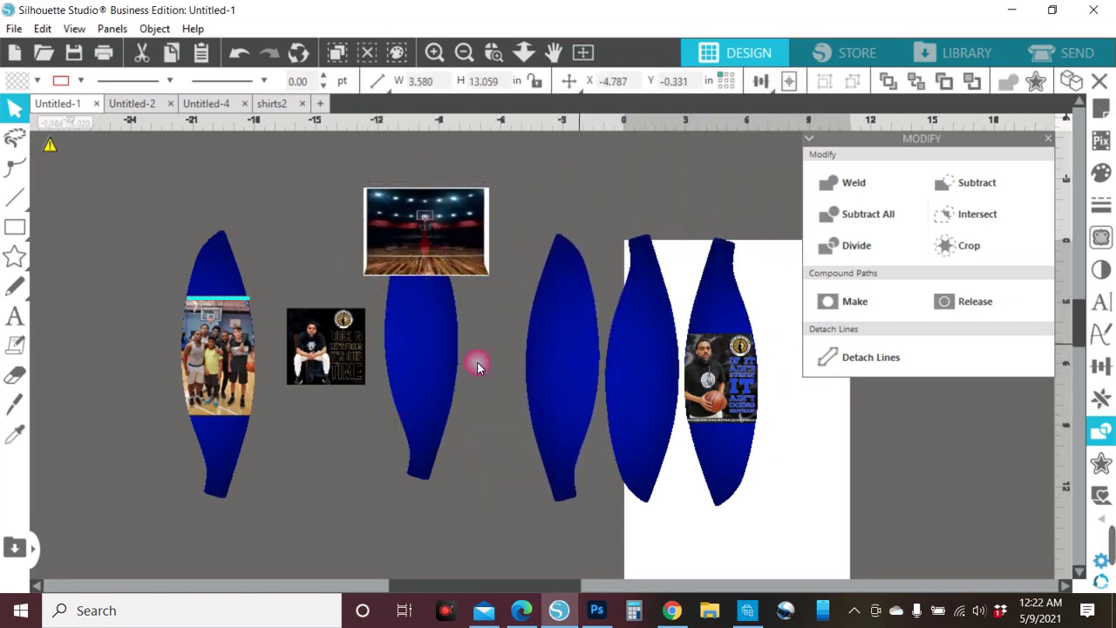
pyautogui.moveTo(436, 381); pyautogui.dragTo(501, 416)
pyautogui.click(504, 413)
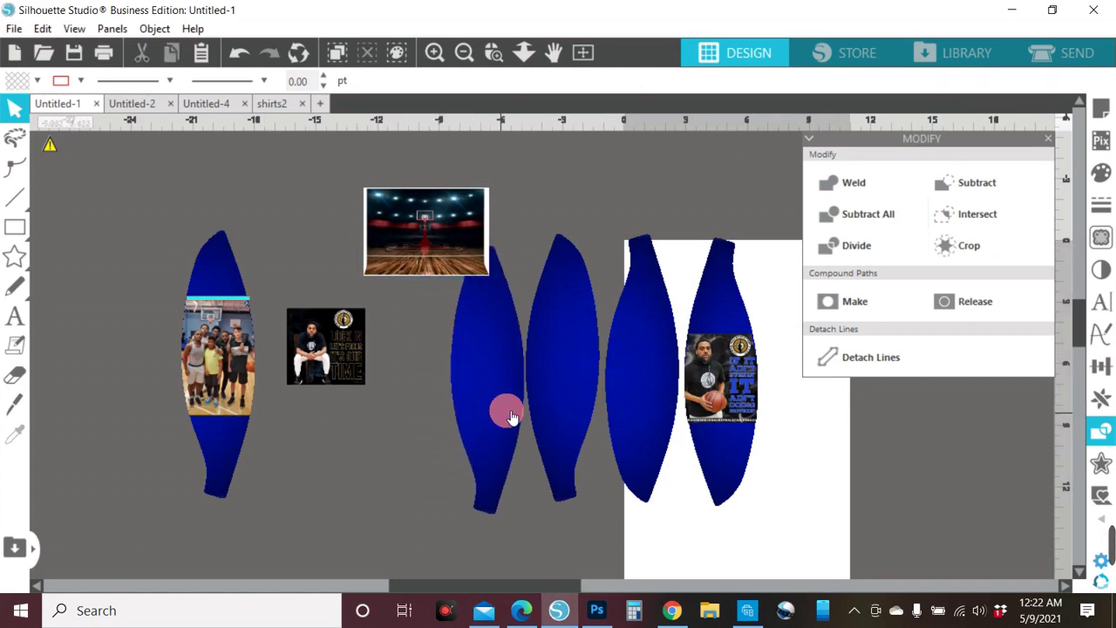
# - Move the seated man's photo and the court image clear of the panels and straighten the blue panels' row
pyautogui.click(146, 356)
pyautogui.click(336, 358)
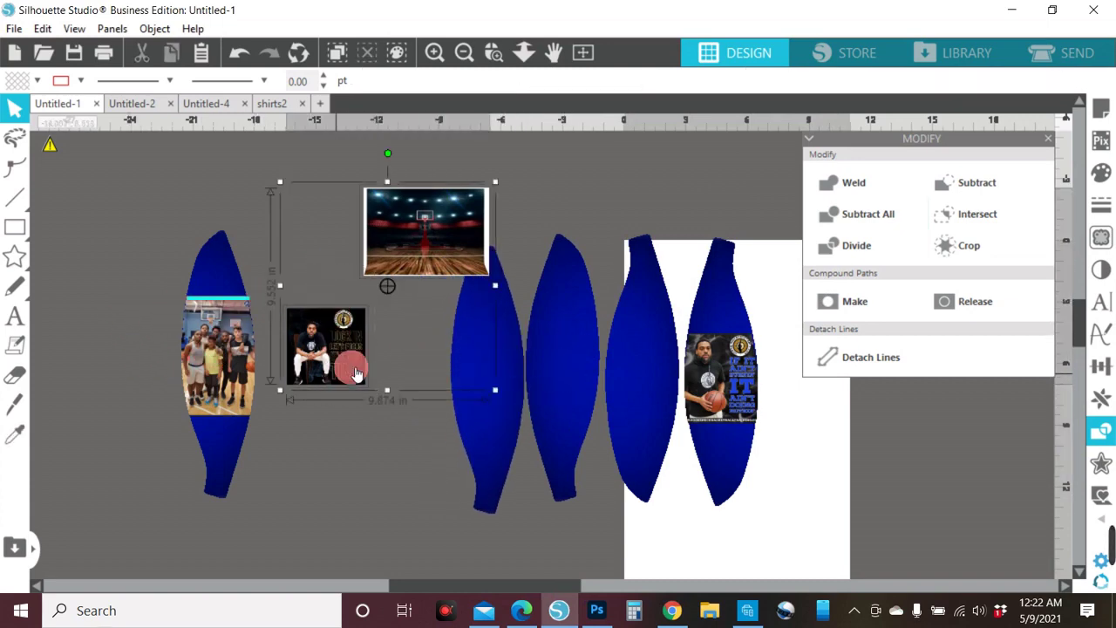
pyautogui.click(349, 376)
pyautogui.moveTo(337, 376); pyautogui.dragTo(150, 237)
pyautogui.click(438, 298)
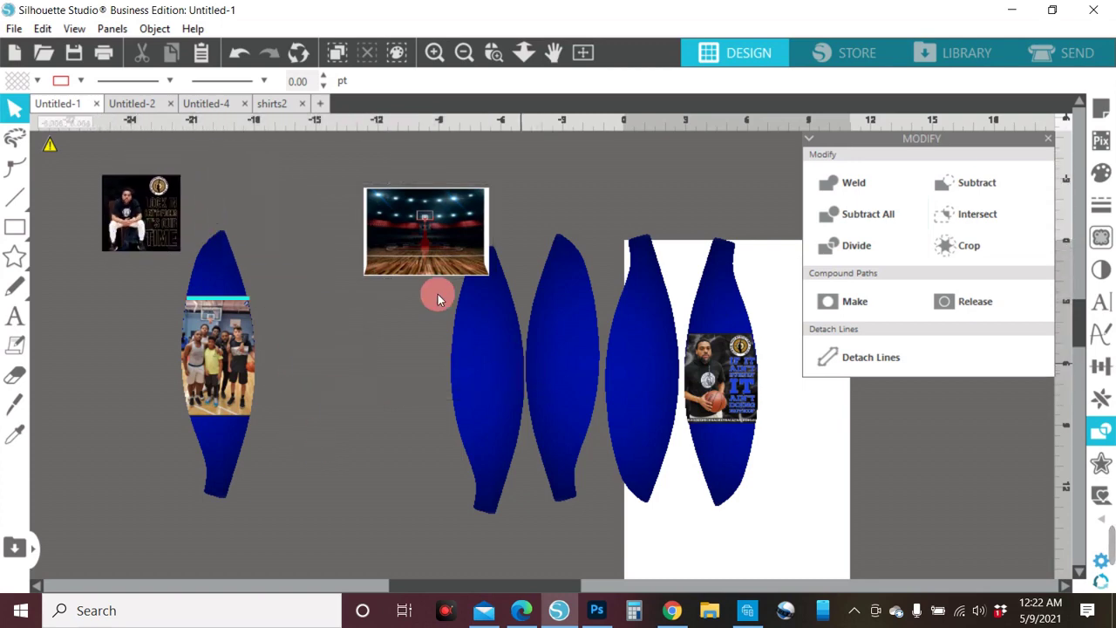
pyautogui.moveTo(398, 214); pyautogui.dragTo(329, 166)
pyautogui.moveTo(478, 361)
pyautogui.mouseDown()
pyautogui.moveTo(463, 331)
pyautogui.moveTo(470, 361)
pyautogui.mouseUp()
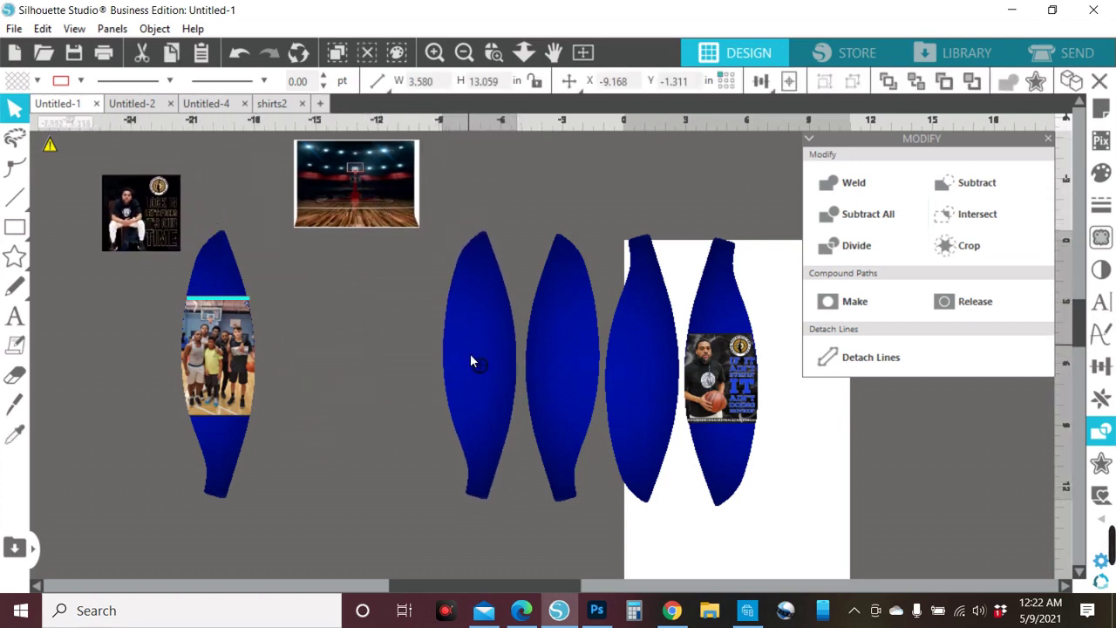
# - Duplicate the plain blue panel beside the page and move the copy beneath the court image
pyautogui.click(579, 362)
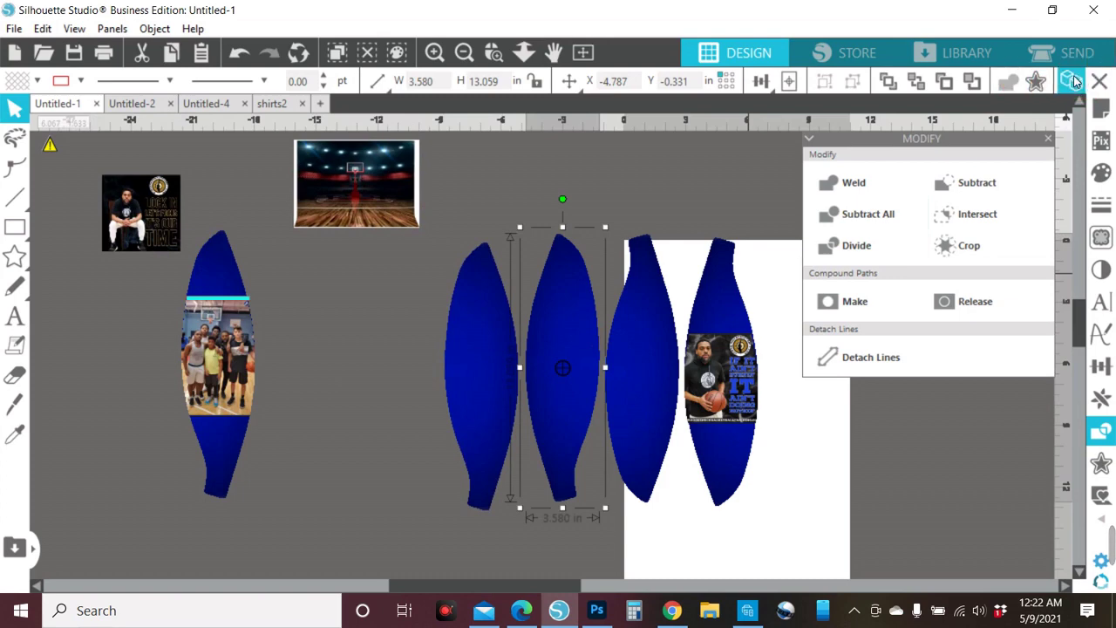
pyautogui.moveTo(584, 381); pyautogui.dragTo(369, 241)
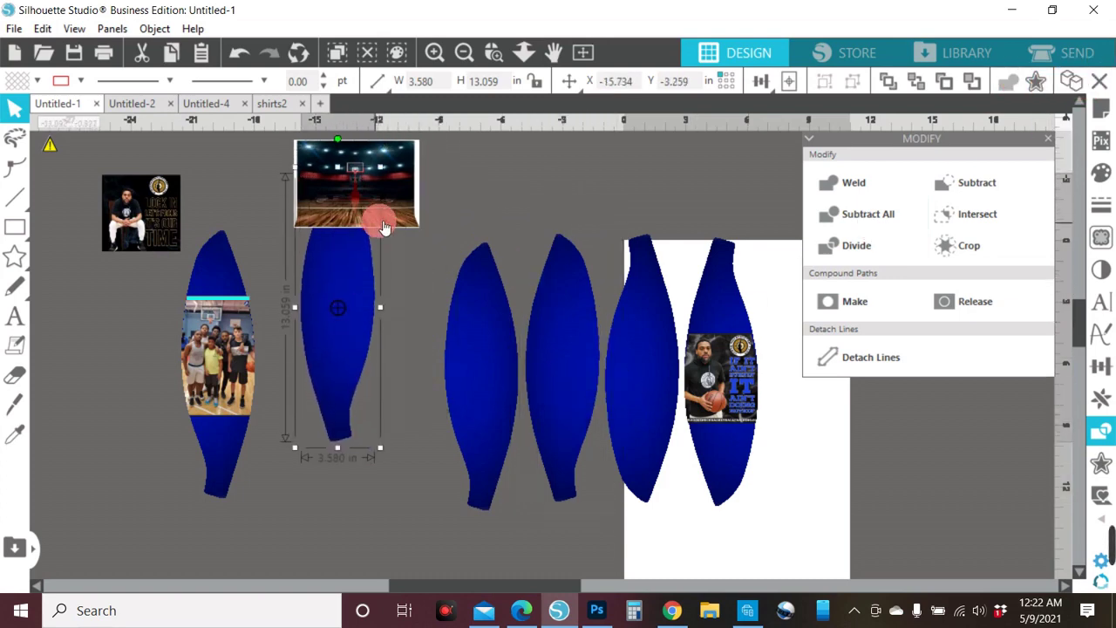
pyautogui.click(272, 347)
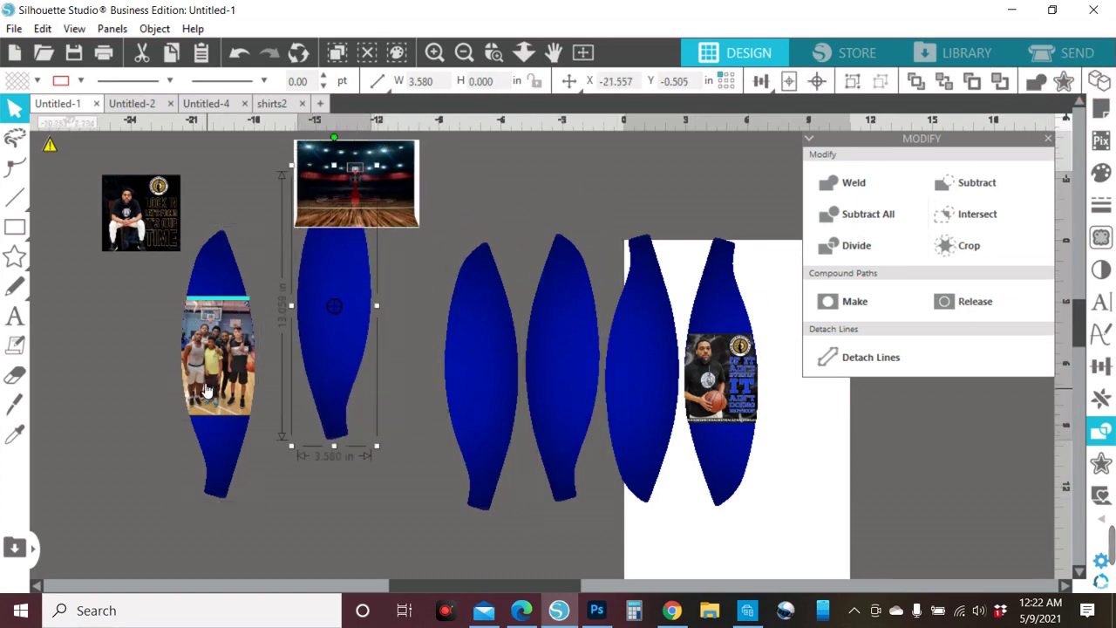
# - Move the team photo onto the outermost blue panel in the row and delete its former panel with the cyan strip
pyautogui.moveTo(222, 381); pyautogui.dragTo(489, 398)
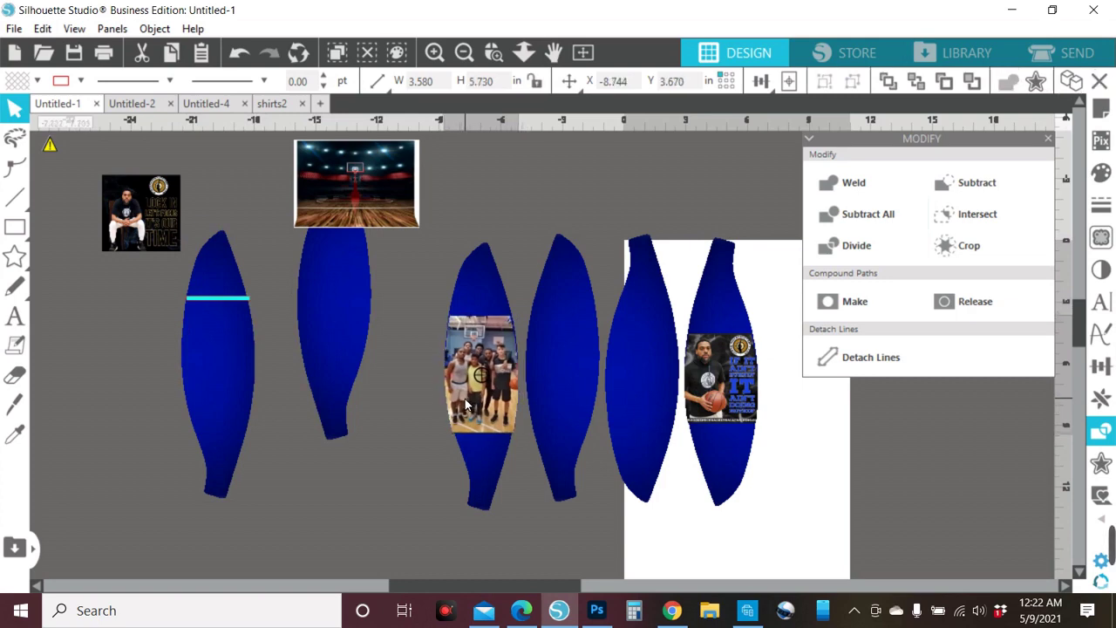
pyautogui.click(209, 254)
pyautogui.click(228, 381)
pyautogui.press('Delete')
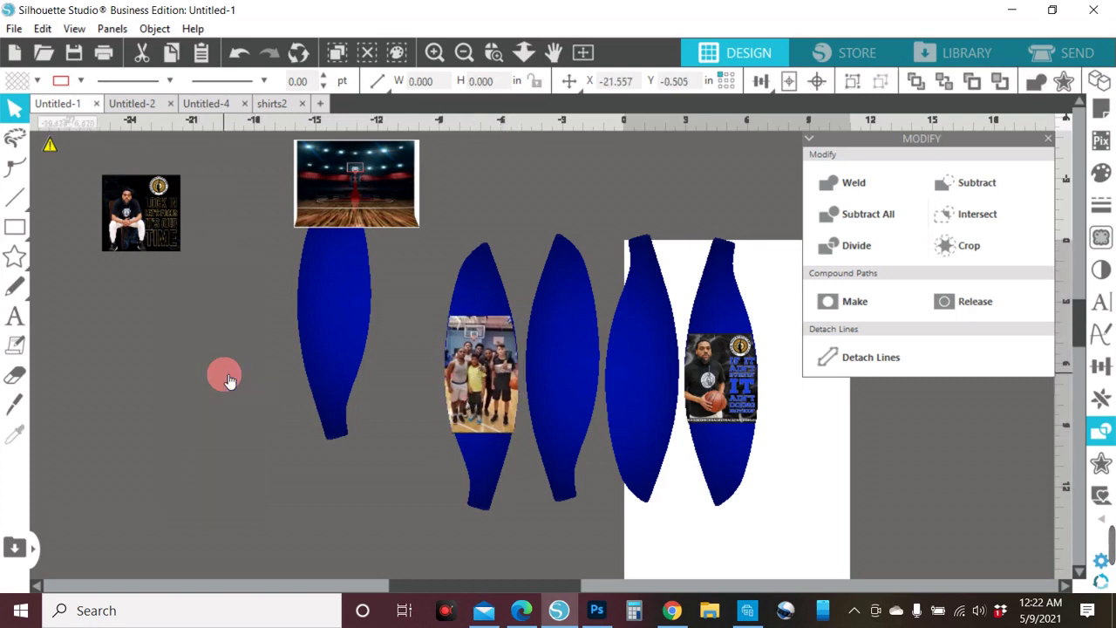
# - Enlarge the court image to about 16.23 by 11.24 in over the blue panel copy and park the seated man's photo beside the page
pyautogui.moveTo(345, 227); pyautogui.dragTo(241, 265)
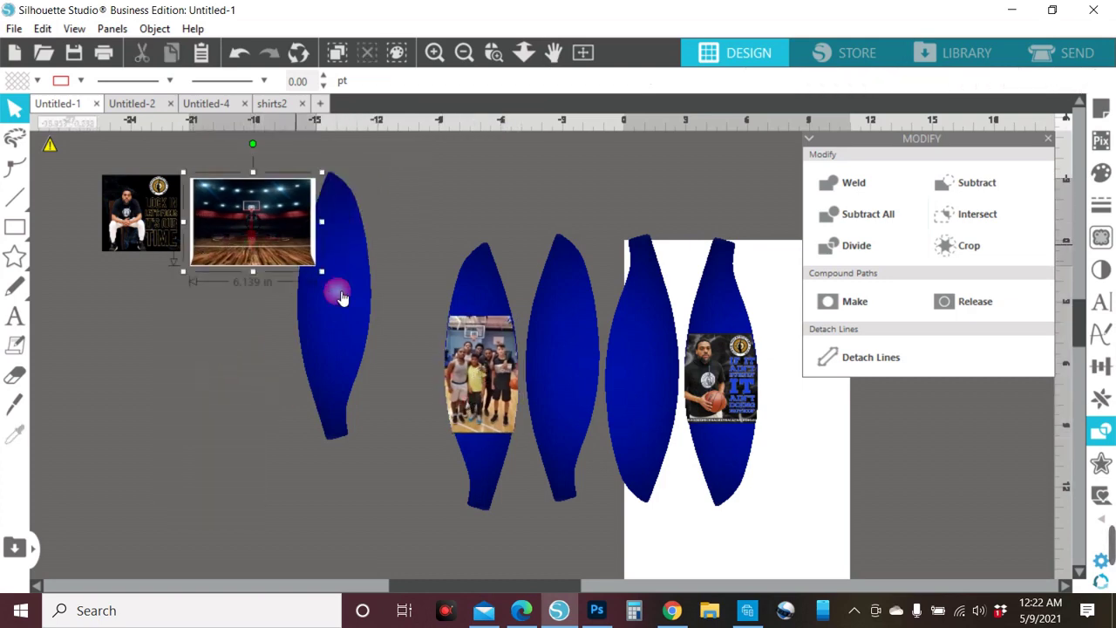
pyautogui.moveTo(322, 275); pyautogui.dragTo(522, 427)
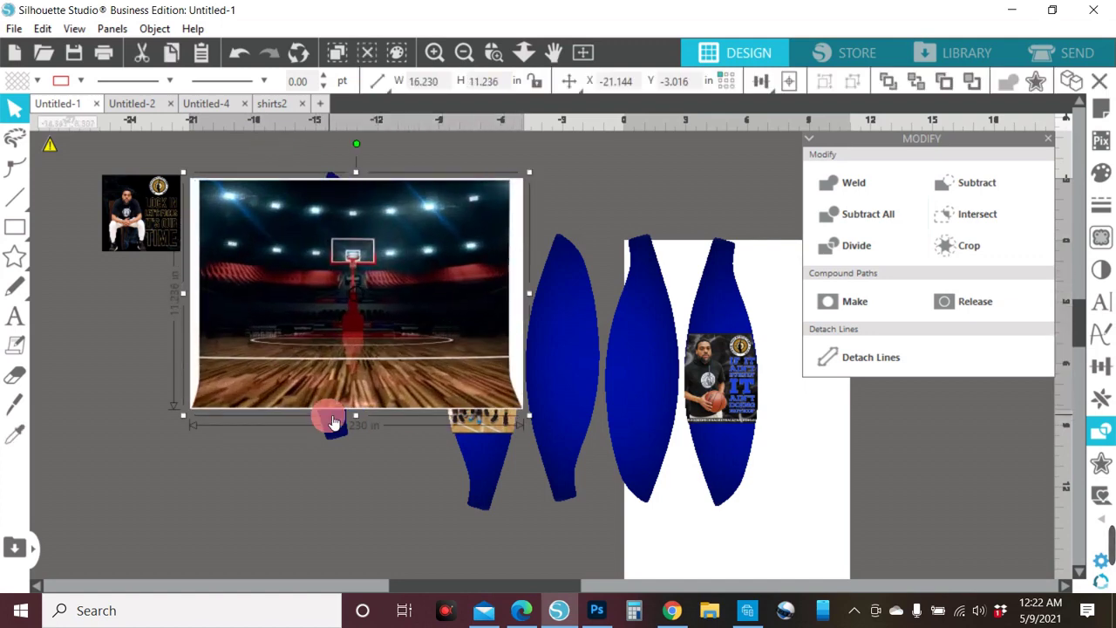
pyautogui.moveTo(335, 423); pyautogui.dragTo(318, 427)
pyautogui.moveTo(135, 221); pyautogui.dragTo(855, 528)
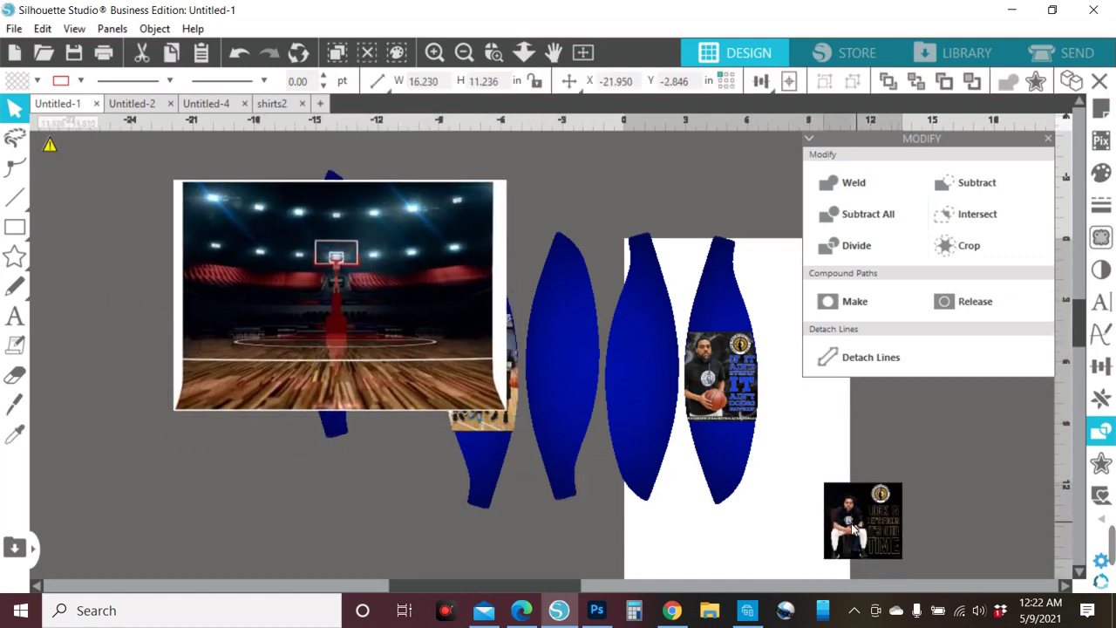
# - Shift the court image and blue panel copy away from the row, and enlarge the image to about 19.89 by 13.77 in over the panel
pyautogui.moveTo(320, 355); pyautogui.dragTo(154, 337)
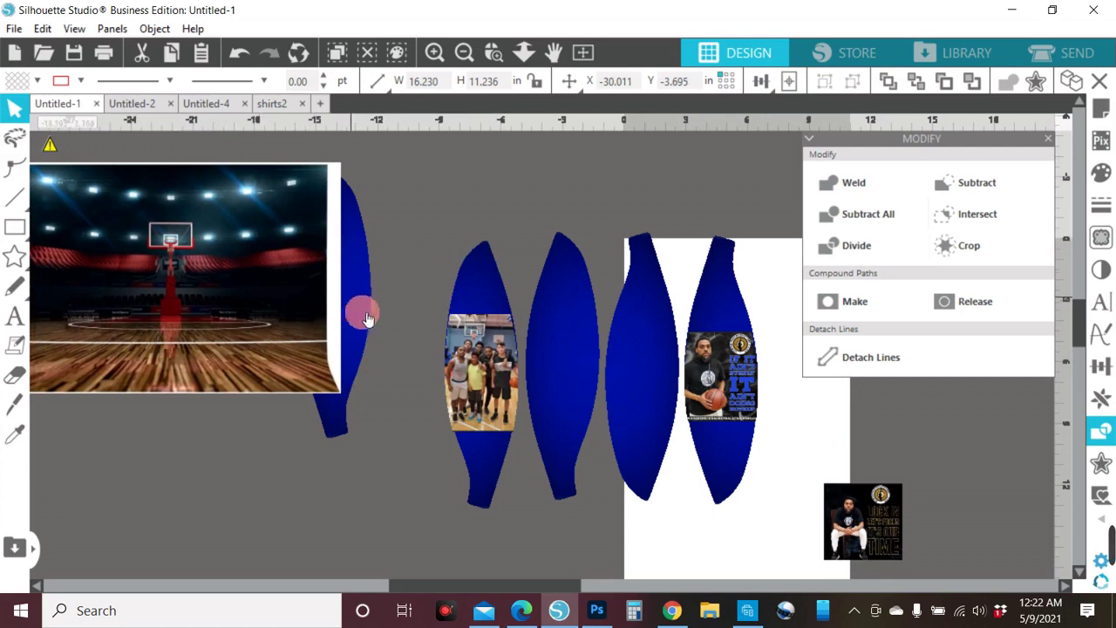
pyautogui.moveTo(366, 318); pyautogui.dragTo(267, 279)
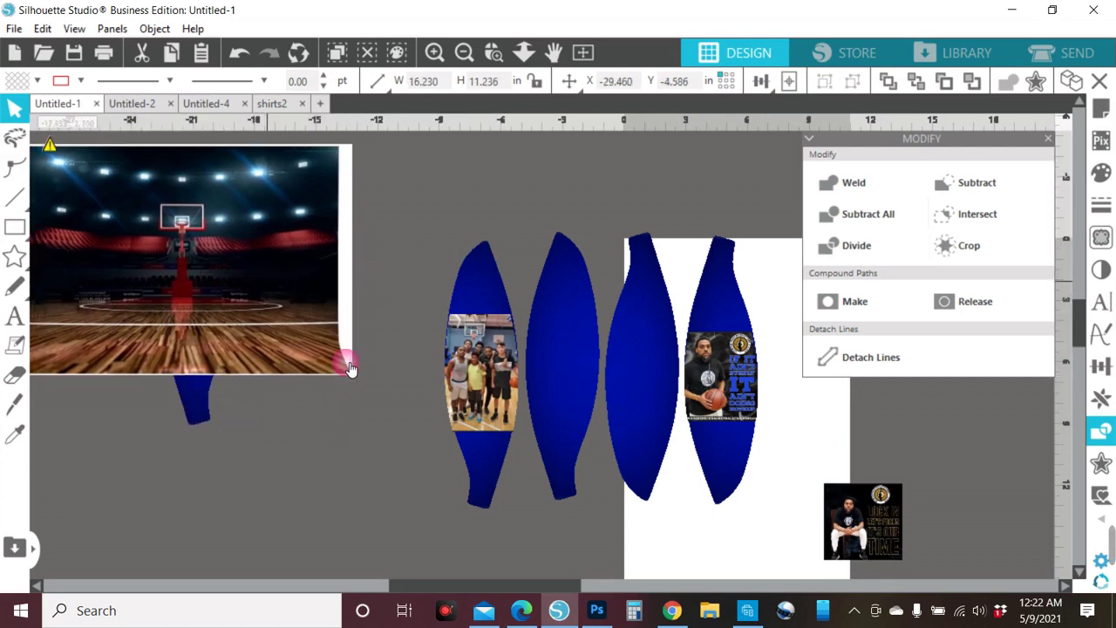
pyautogui.moveTo(348, 368); pyautogui.dragTo(417, 455)
pyautogui.moveTo(344, 365)
pyautogui.mouseDown()
pyautogui.moveTo(345, 386)
pyautogui.moveTo(333, 376)
pyautogui.mouseUp()
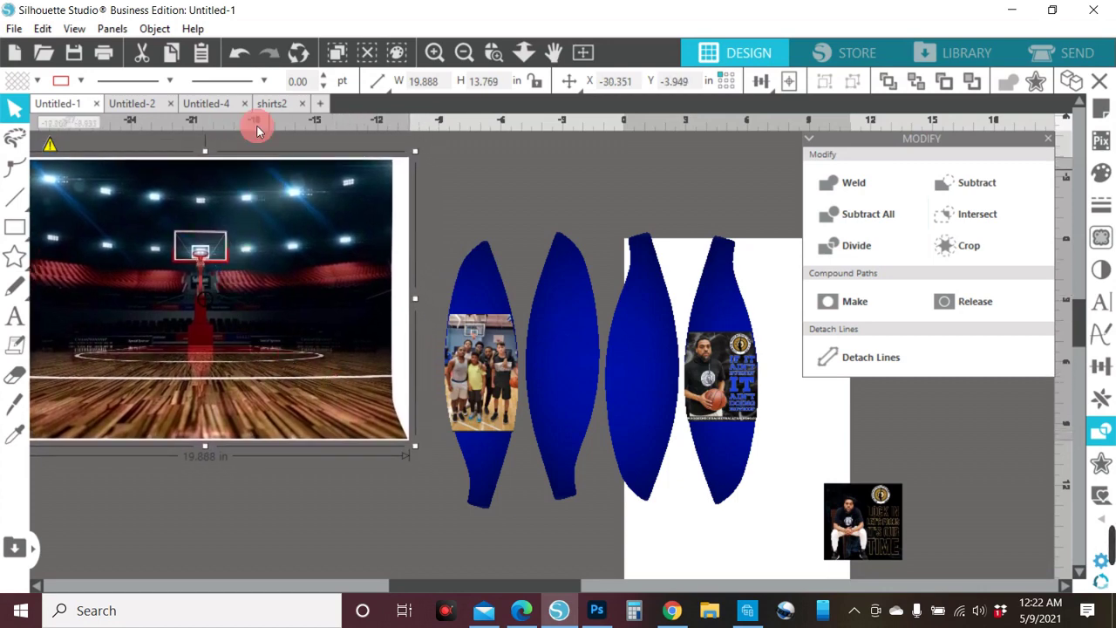
# - Select the court image with the blue panel beneath it and crop the image to the panel's shape
pyautogui.moveTo(254, 142); pyautogui.dragTo(142, 382)
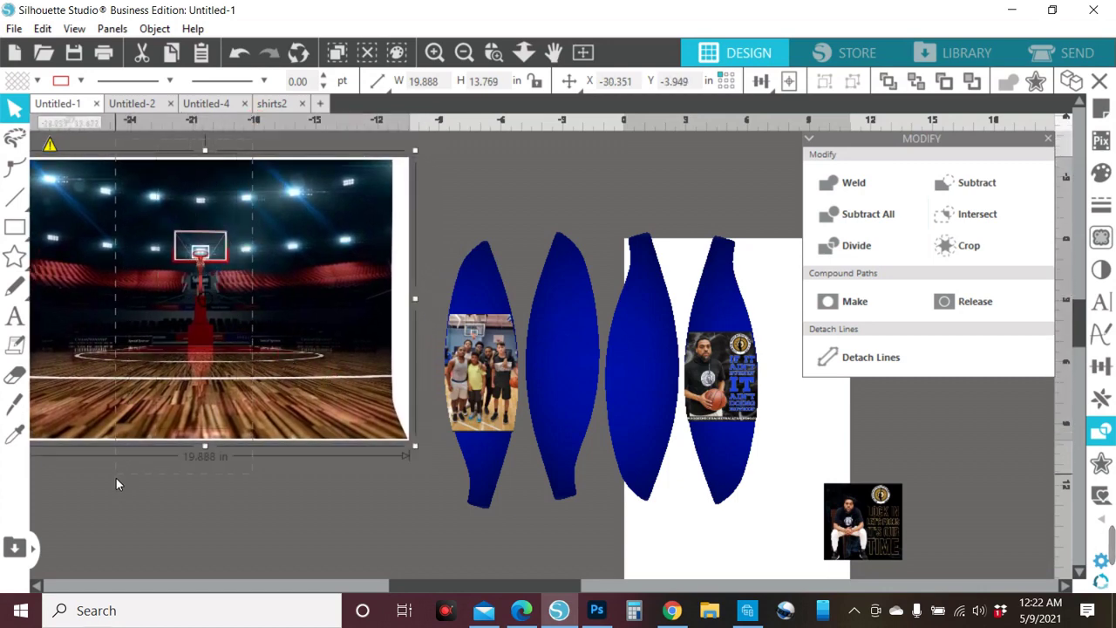
pyautogui.moveTo(116, 478); pyautogui.dragTo(115, 485)
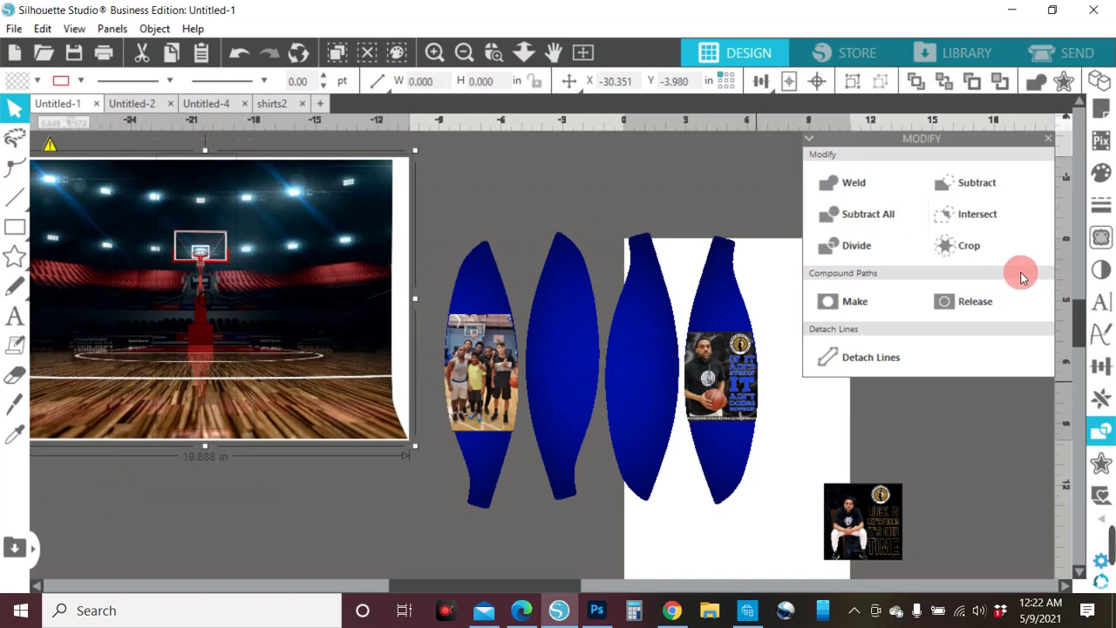
pyautogui.click(959, 245)
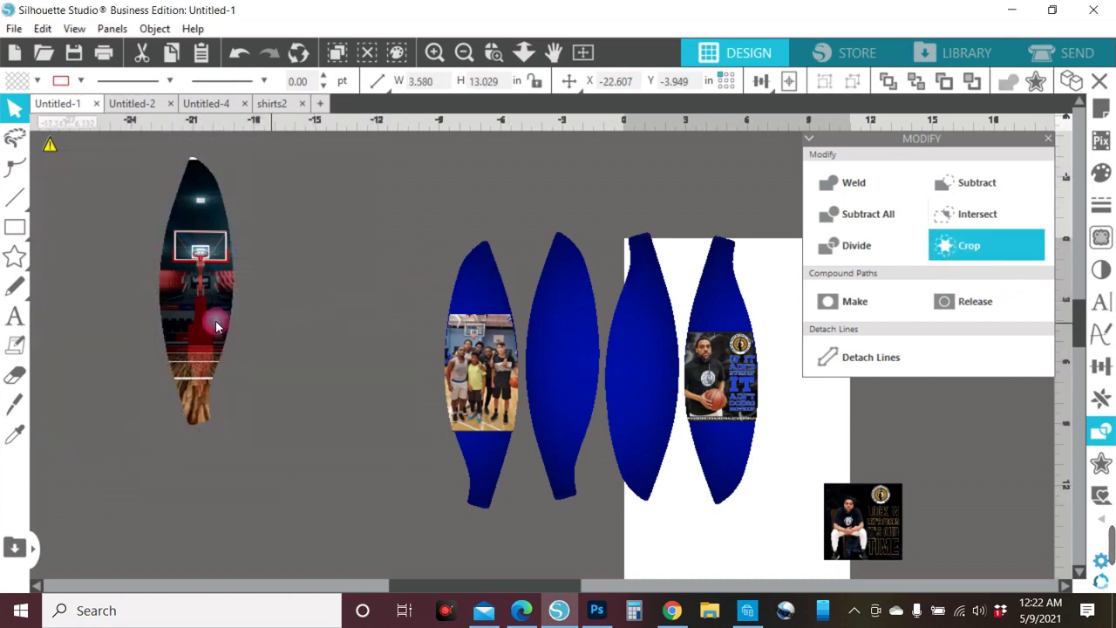
# - Move the court panel closer to the row and place a duplicate blue panel behind the seated man's photo
pyautogui.moveTo(215, 320); pyautogui.dragTo(377, 316)
pyautogui.moveTo(899, 542); pyautogui.dragTo(258, 312)
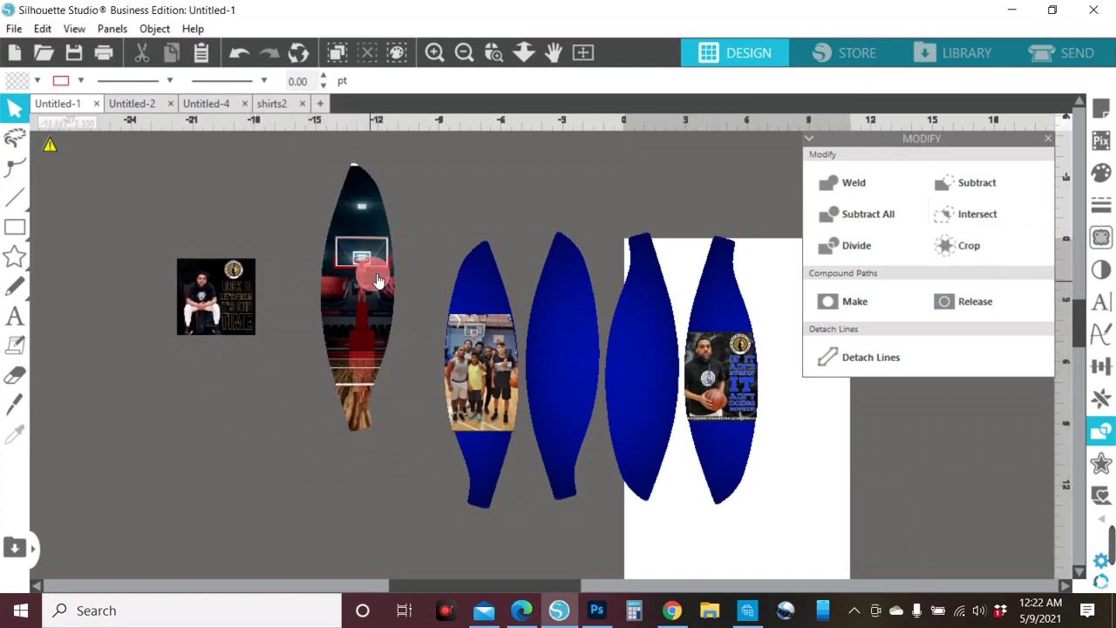
pyautogui.click(555, 350)
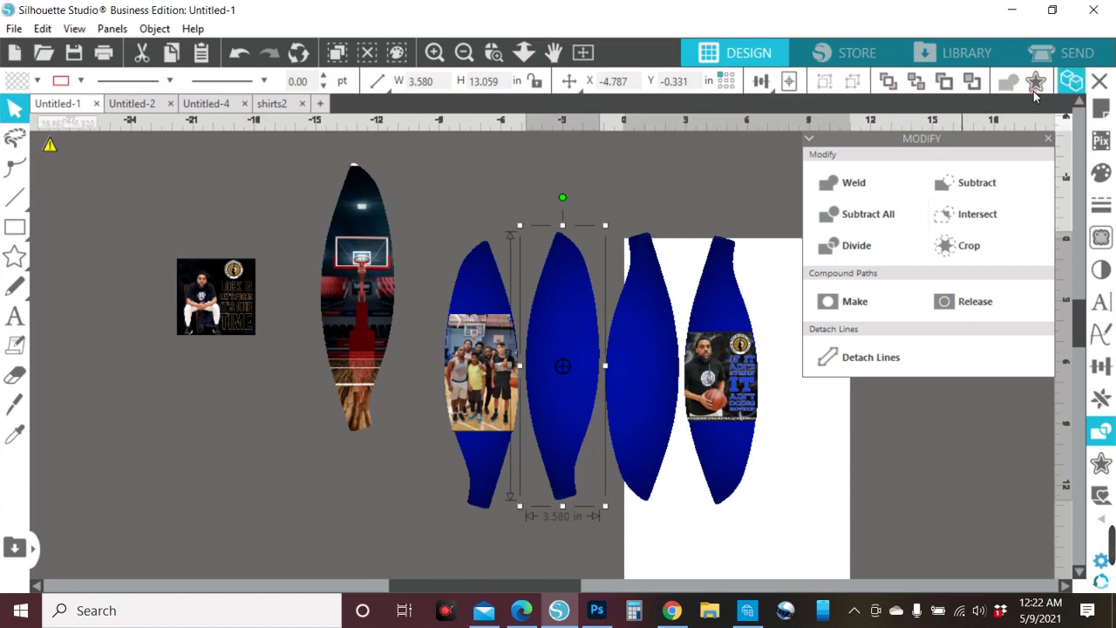
pyautogui.moveTo(567, 362); pyautogui.dragTo(233, 319)
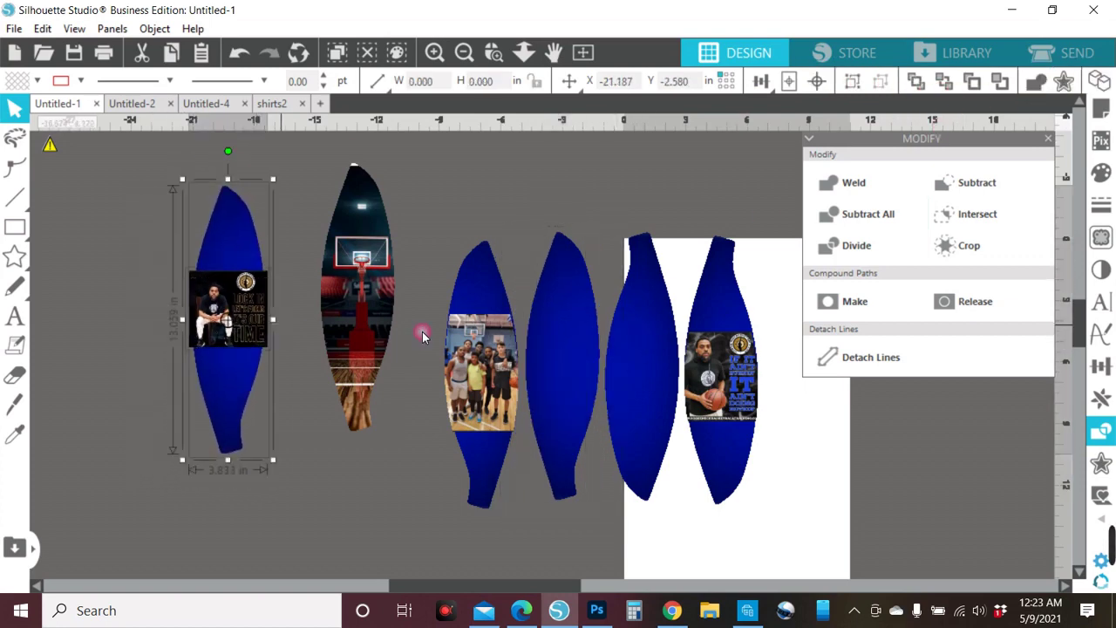
# - Divide the seated man's photo and the blue panel, and pull the panel-shaped photo piece away from the leftovers
pyautogui.click(907, 216)
pyautogui.click(854, 251)
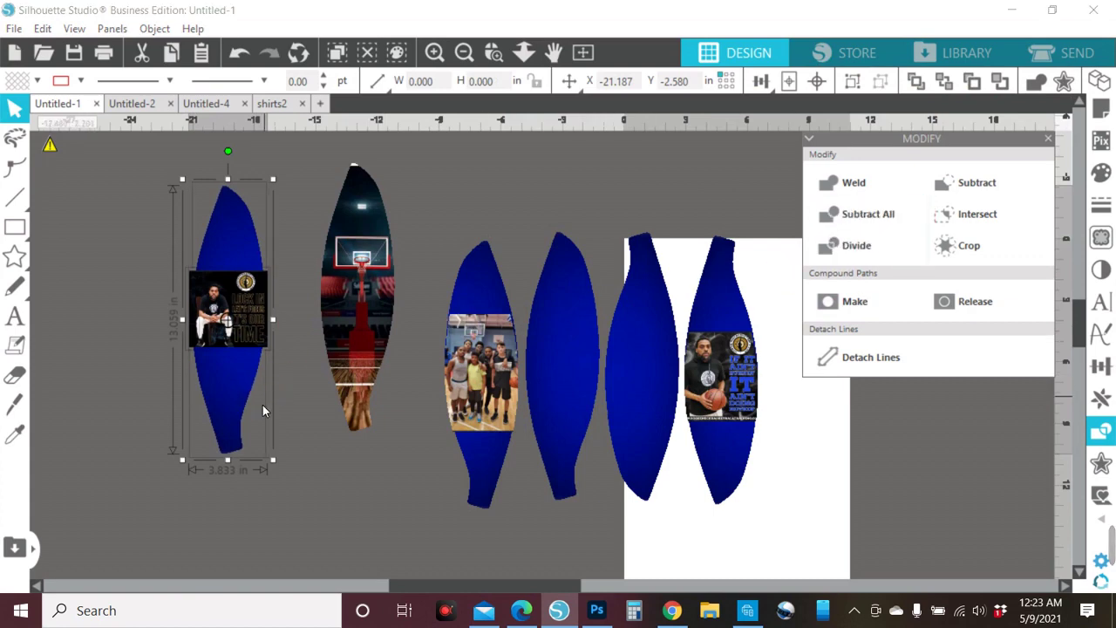
pyautogui.moveTo(228, 310); pyautogui.dragTo(434, 272)
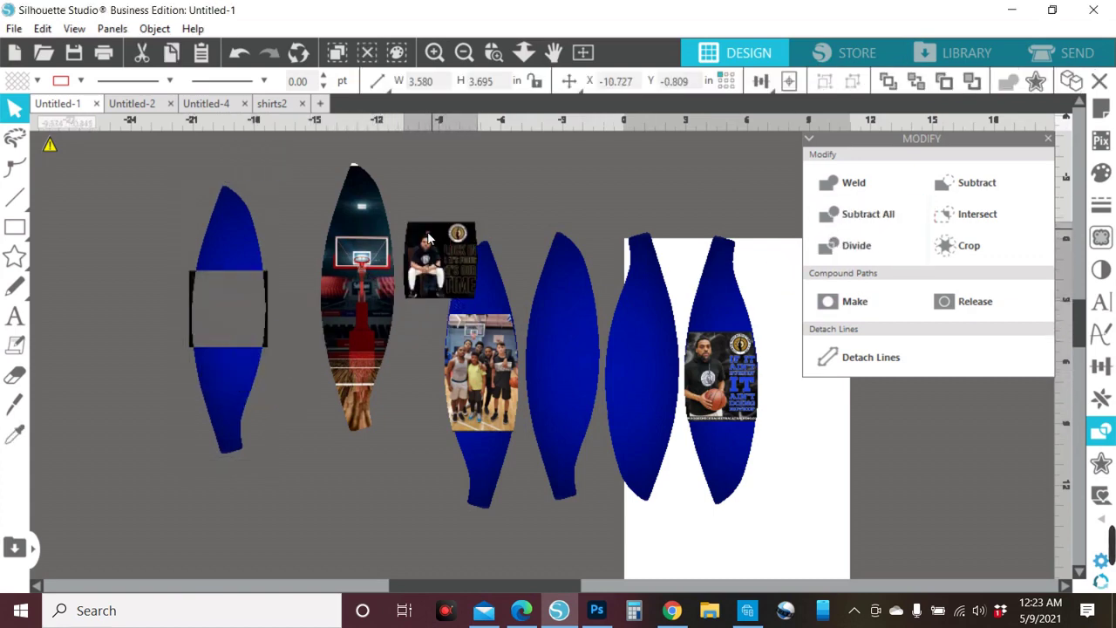
# - Bring the panel-shaped photo of the seated man to the front and place it over the middle of the court panel
pyautogui.rightClick(428, 262)
pyautogui.click(518, 503)
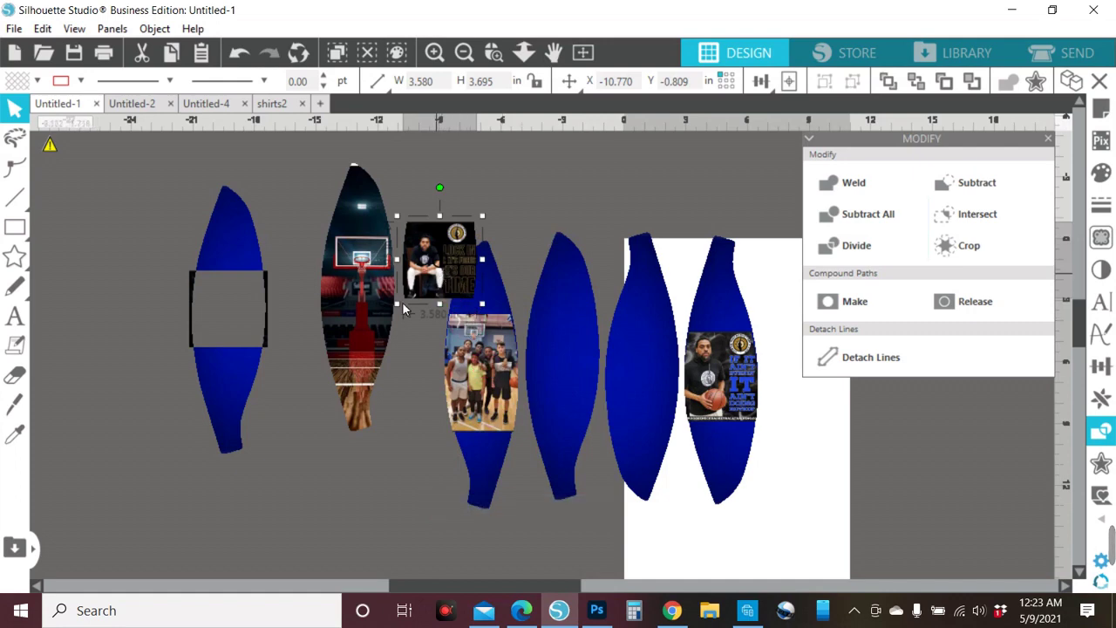
pyautogui.moveTo(441, 301); pyautogui.dragTo(355, 317)
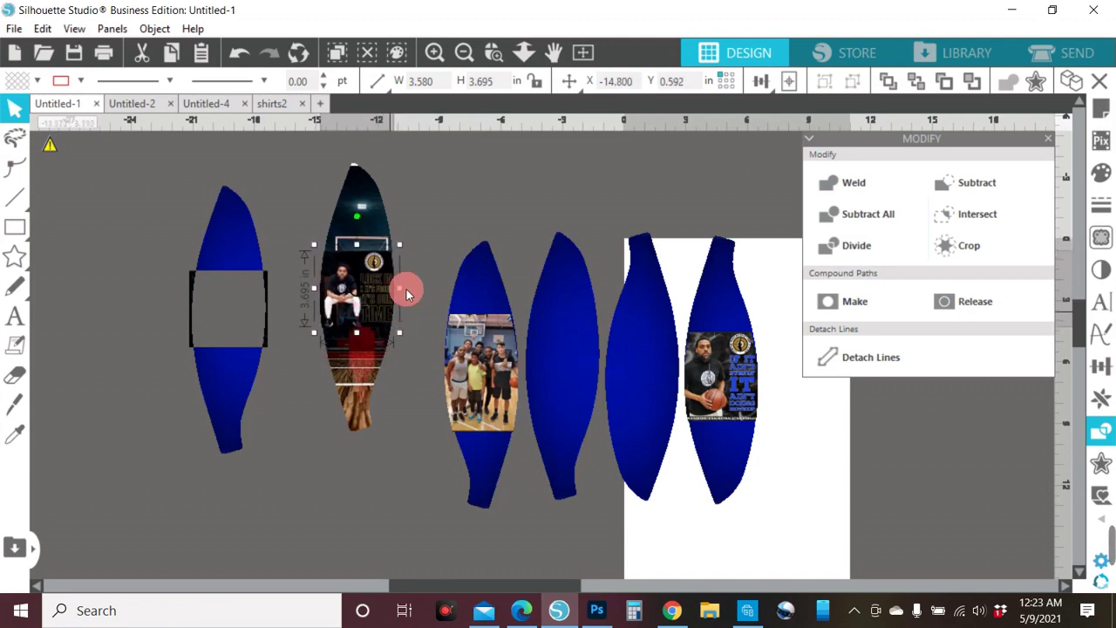
# - Delete the leftover blue panel and photo scraps beside the court panel
pyautogui.click(247, 373)
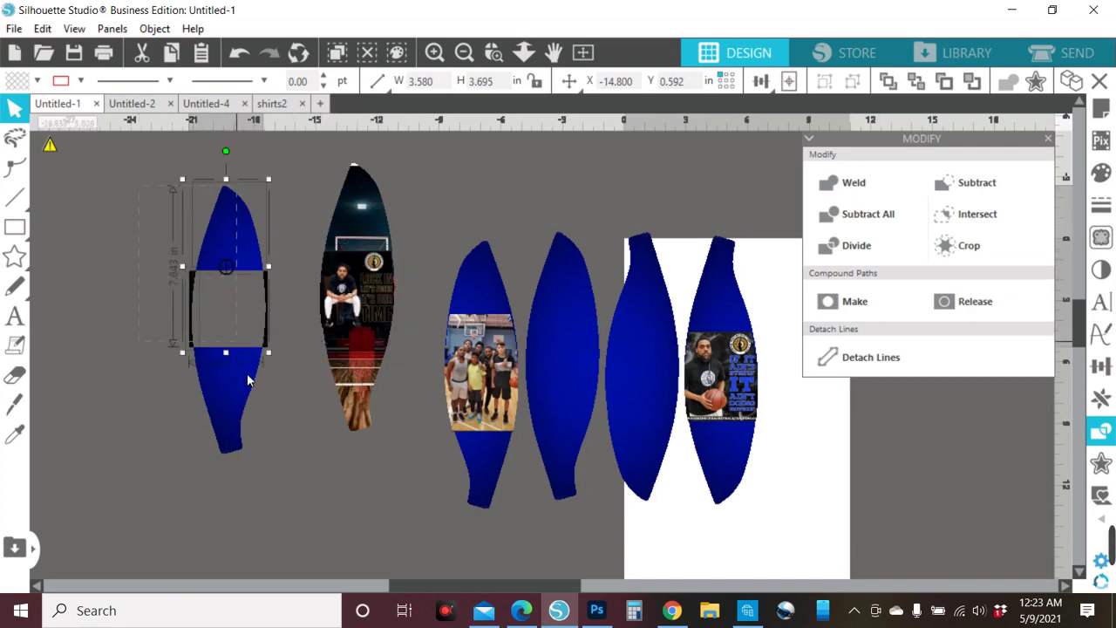
pyautogui.click(270, 396)
pyautogui.press('Delete')
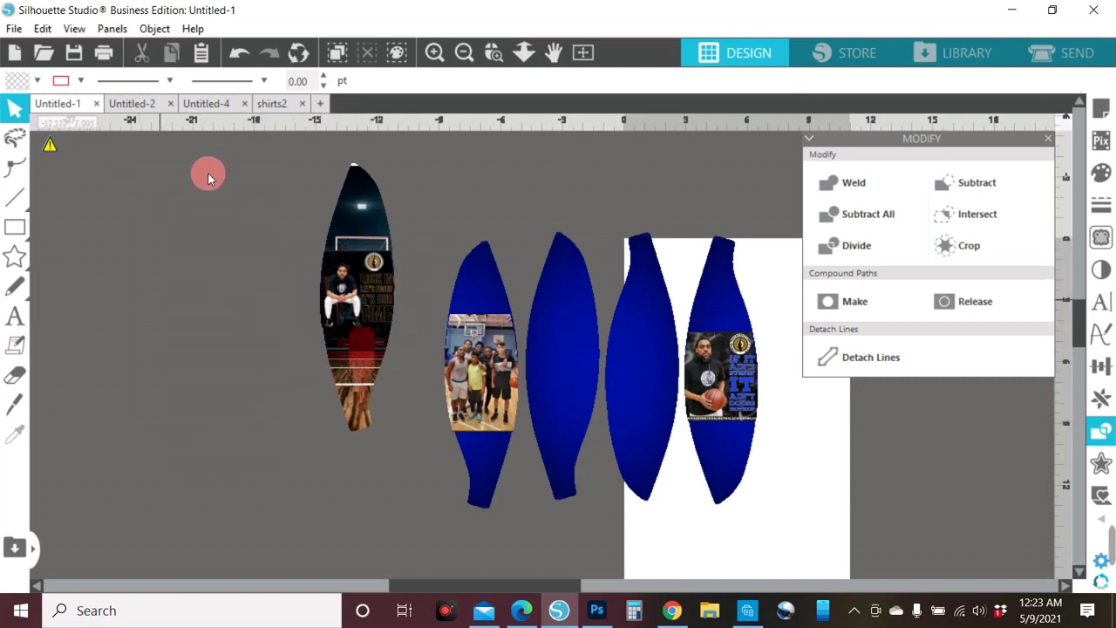
# - Shift the seated man's photo slightly down on the court panel to align its sides with the panel's outline
pyautogui.click(434, 53)
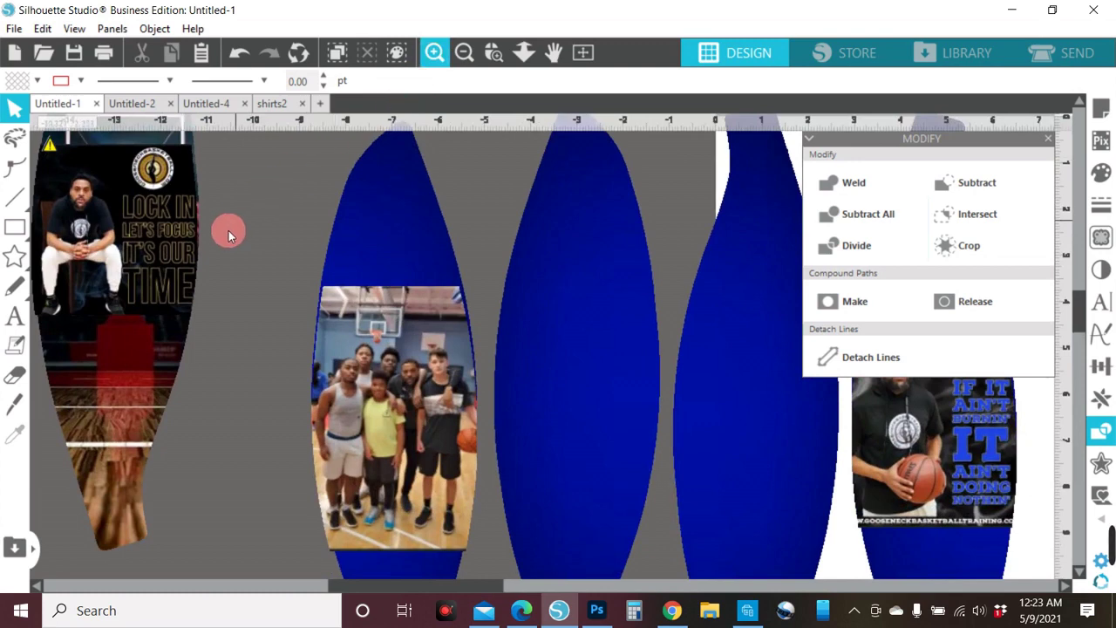
pyautogui.moveTo(479, 590); pyautogui.dragTo(398, 594)
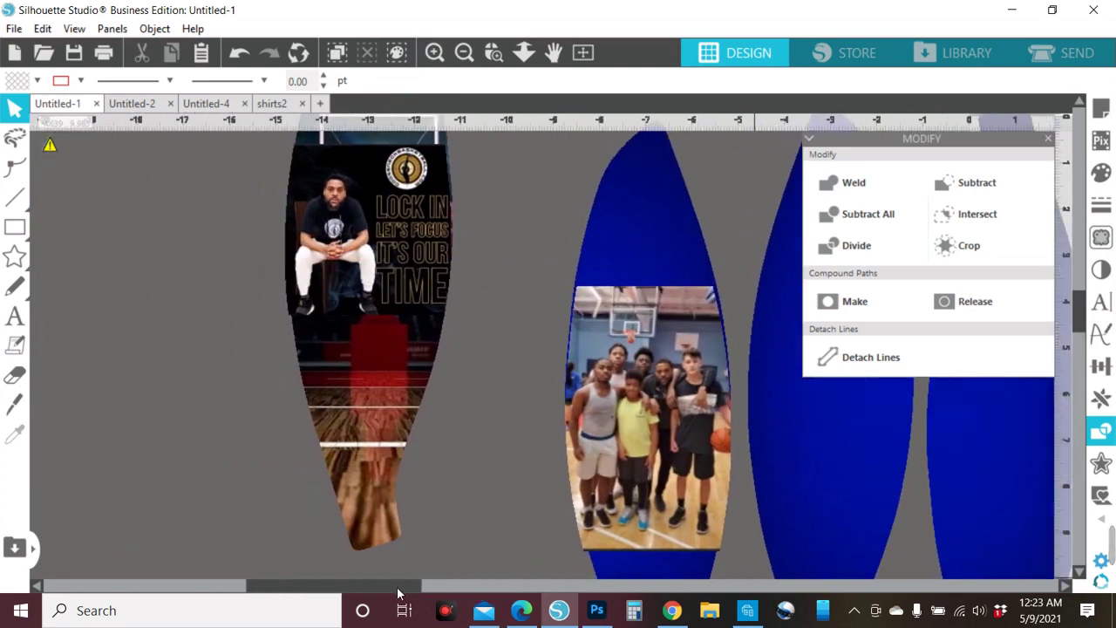
pyautogui.scroll(3, 399, 422)
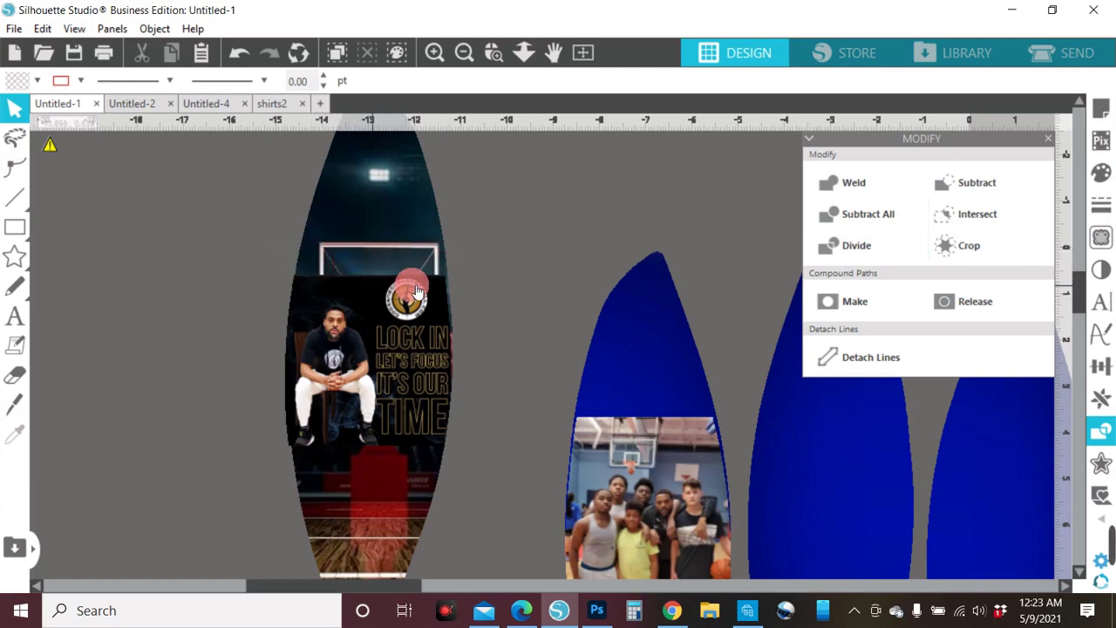
pyautogui.moveTo(443, 311); pyautogui.dragTo(438, 314)
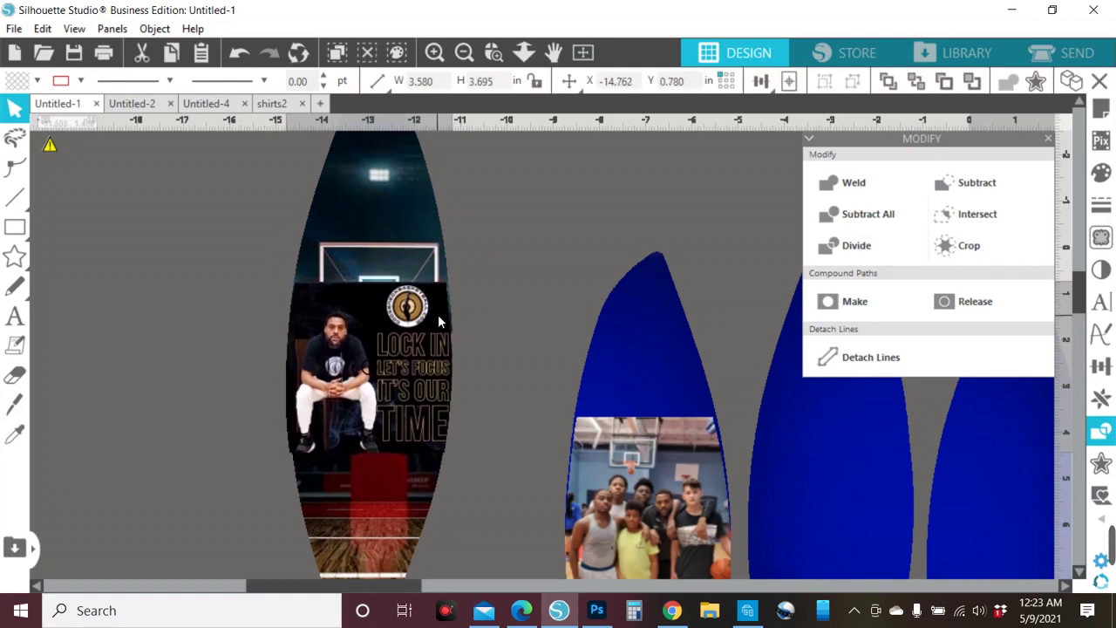
pyautogui.click(465, 281)
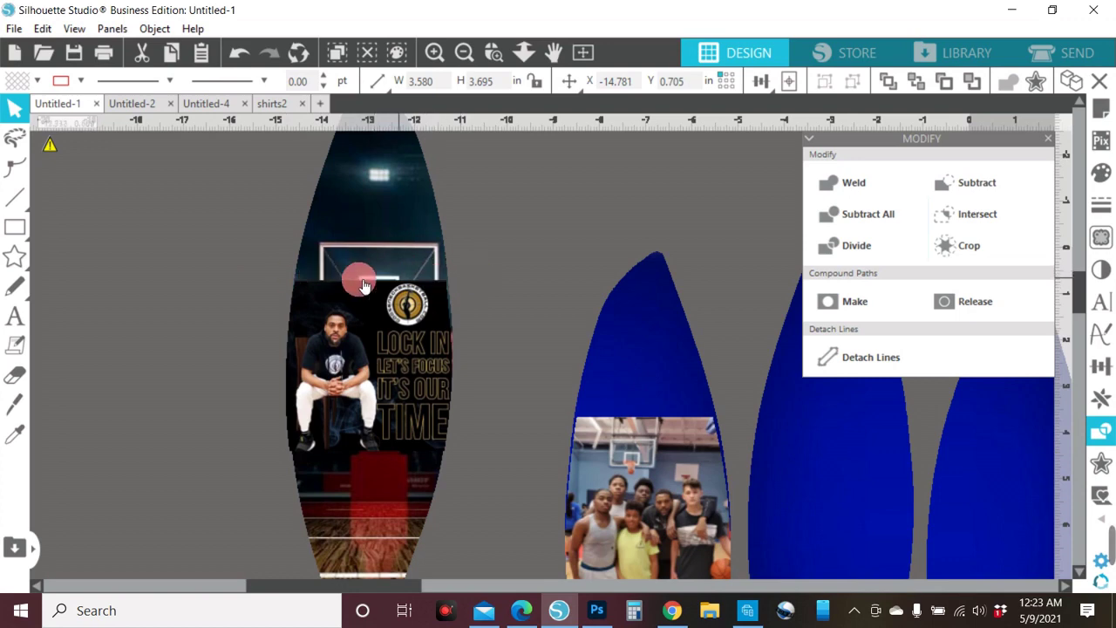
pyautogui.scroll(-1, 458, 321)
pyautogui.click(286, 429)
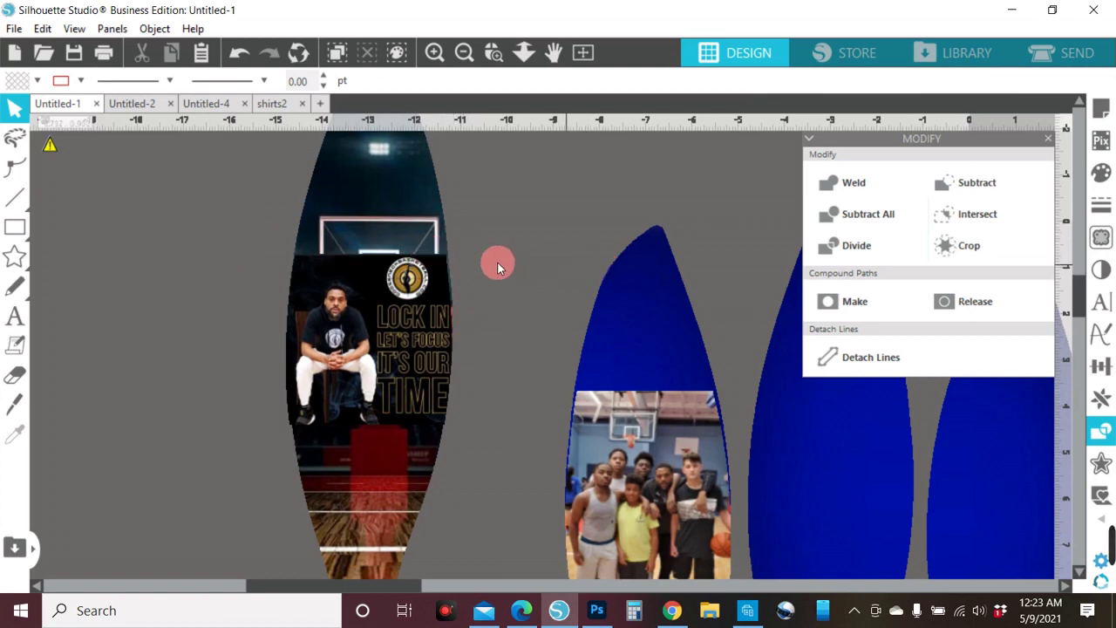
pyautogui.click(436, 54)
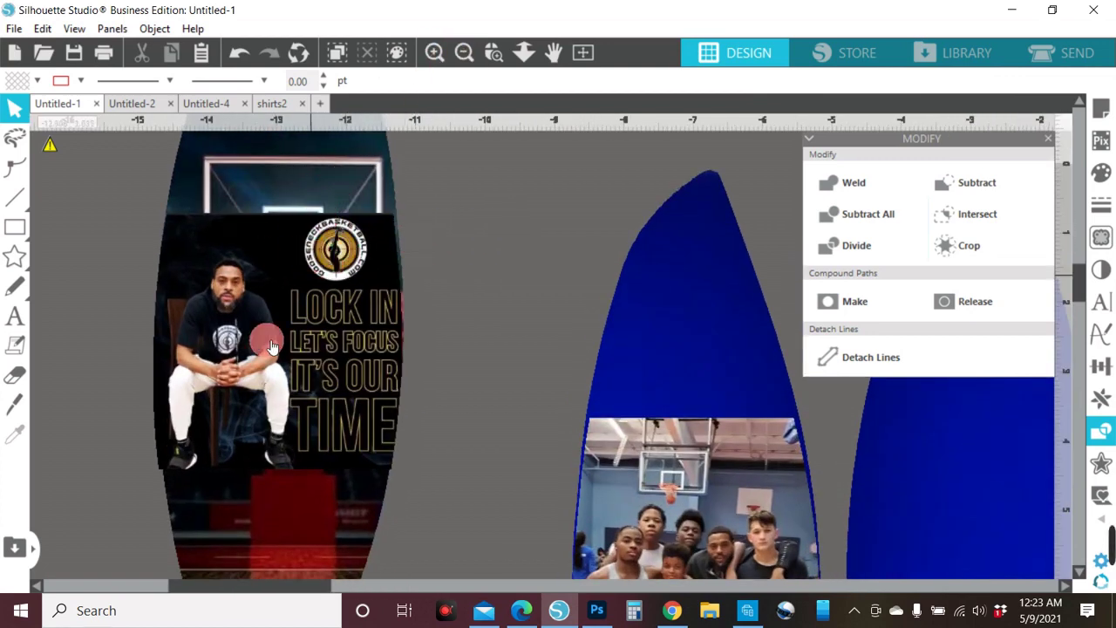
pyautogui.click(469, 55)
pyautogui.click(470, 58)
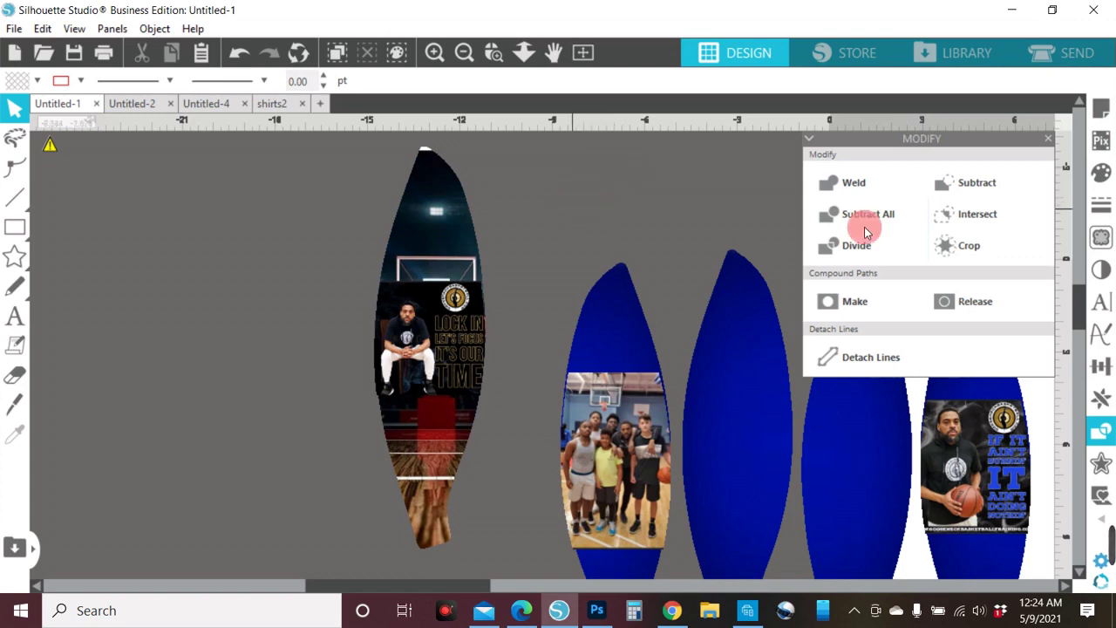
# - Try to erase the upper edge of the seated man's photo with a round, solid 0.375 in eraser
pyautogui.click(11, 379)
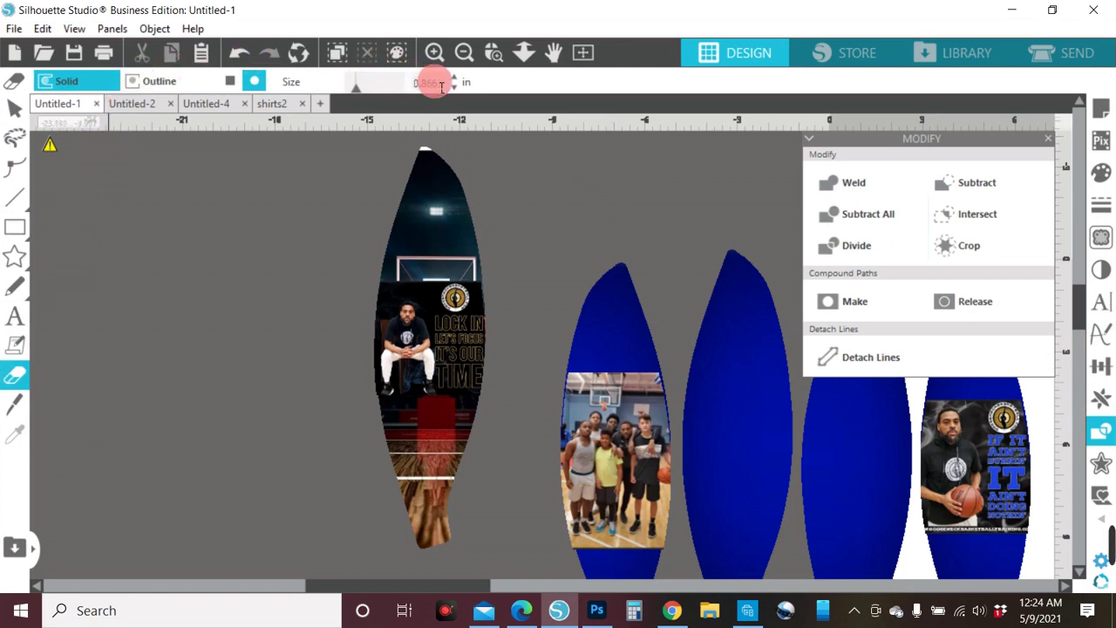
pyautogui.click(361, 90)
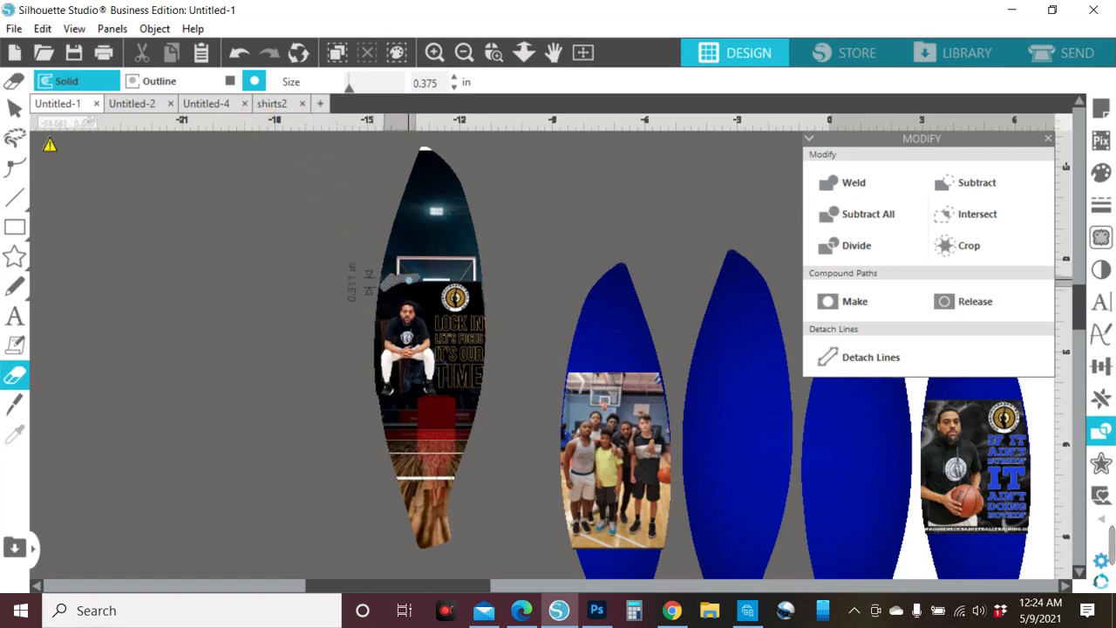
pyautogui.click(564, 294)
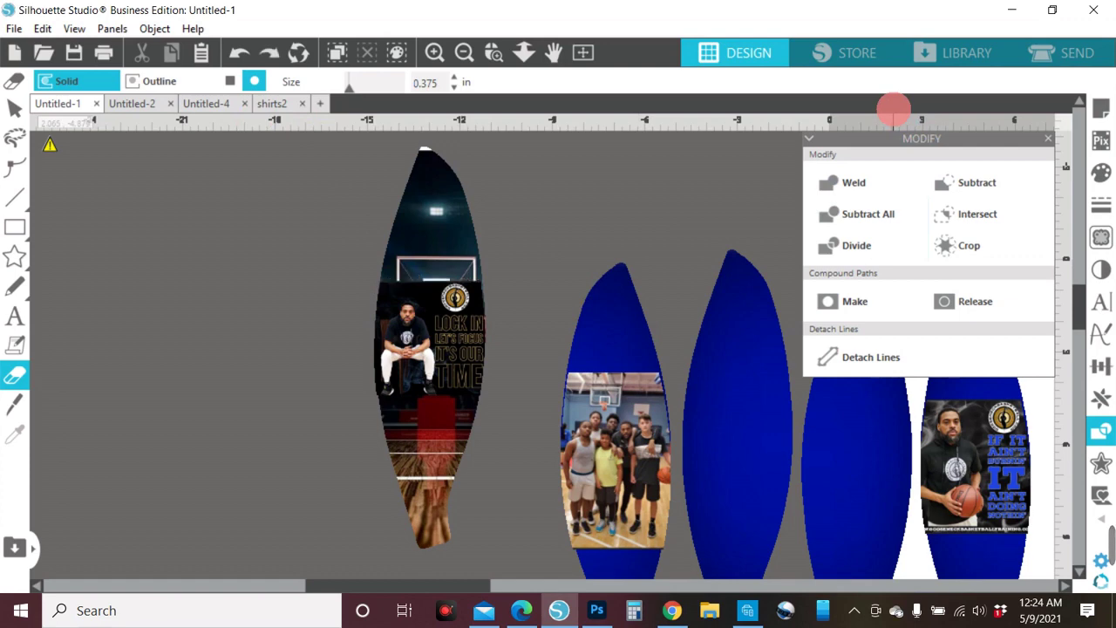
pyautogui.press('F2')
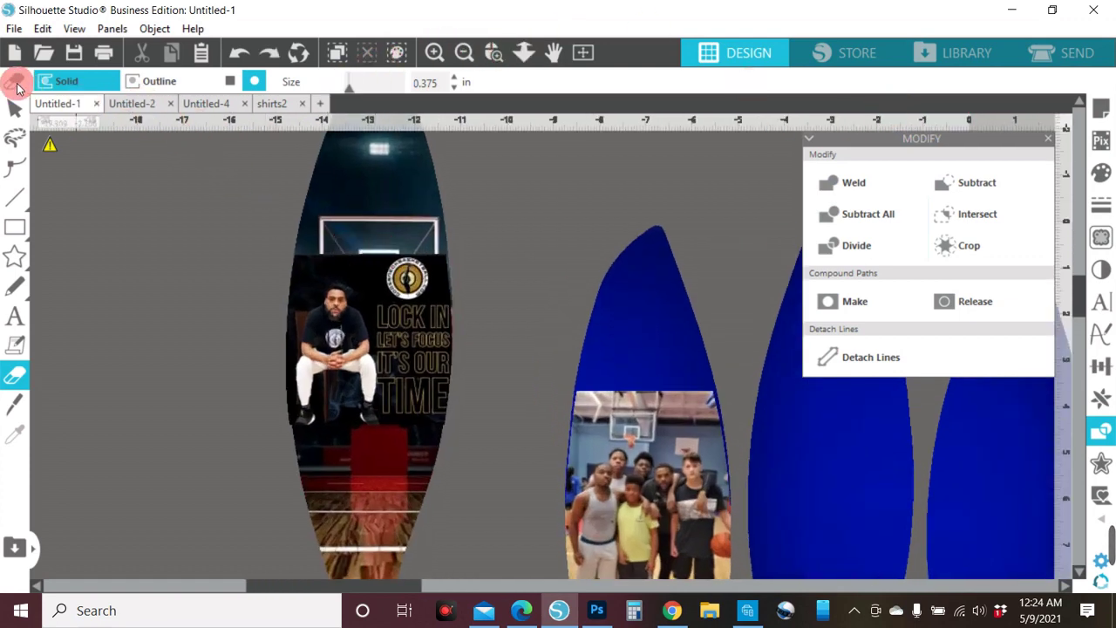
# - Switch to Photoshop and close the 5.jpg document
pyautogui.moveTo(2, 209)
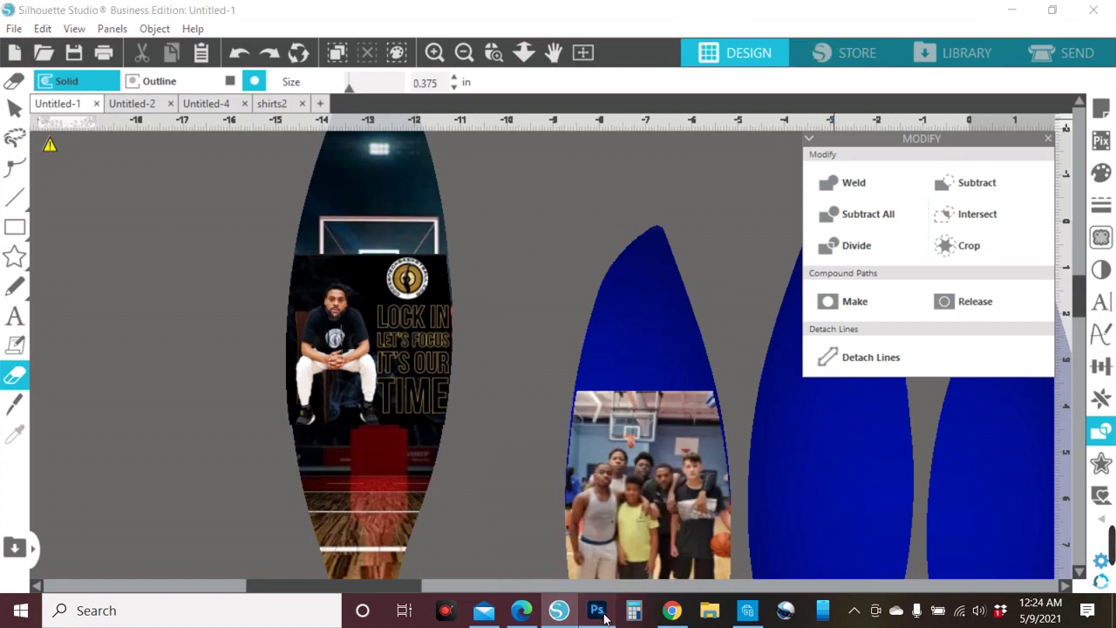
pyautogui.click(1010, 12)
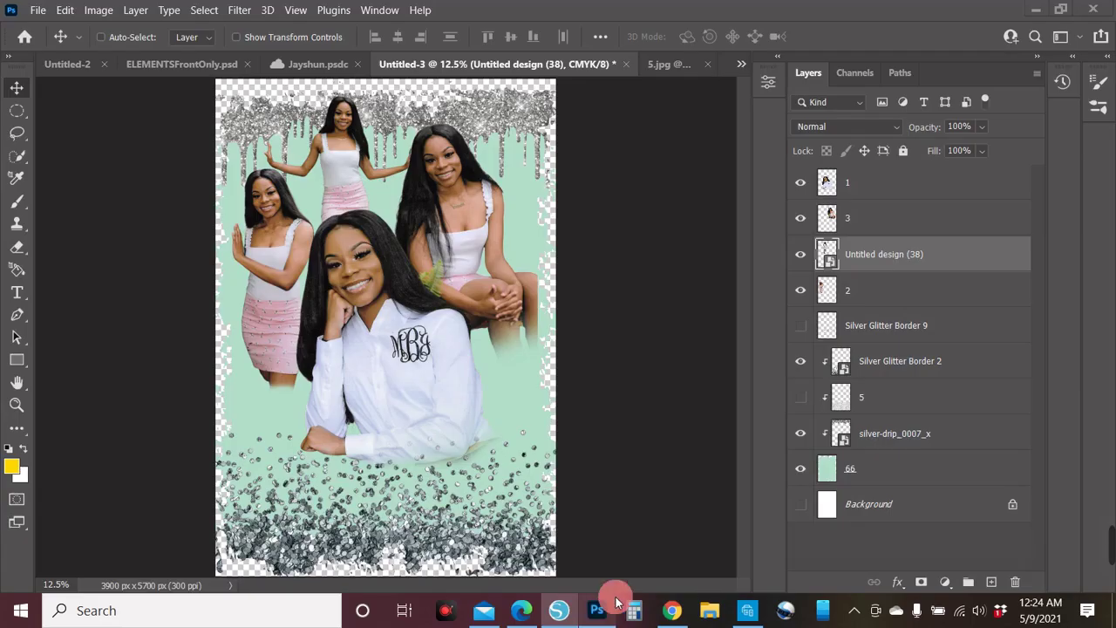
pyautogui.click(706, 72)
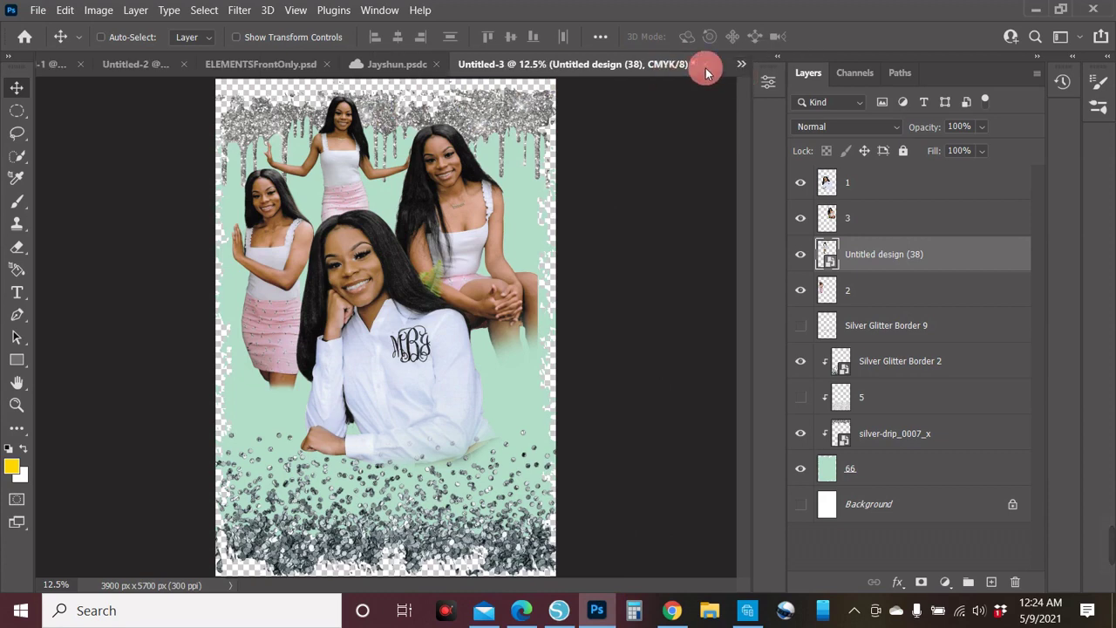
# - Create a new 11 x 17 inch document at 300 pixels per inch
pyautogui.click(38, 10)
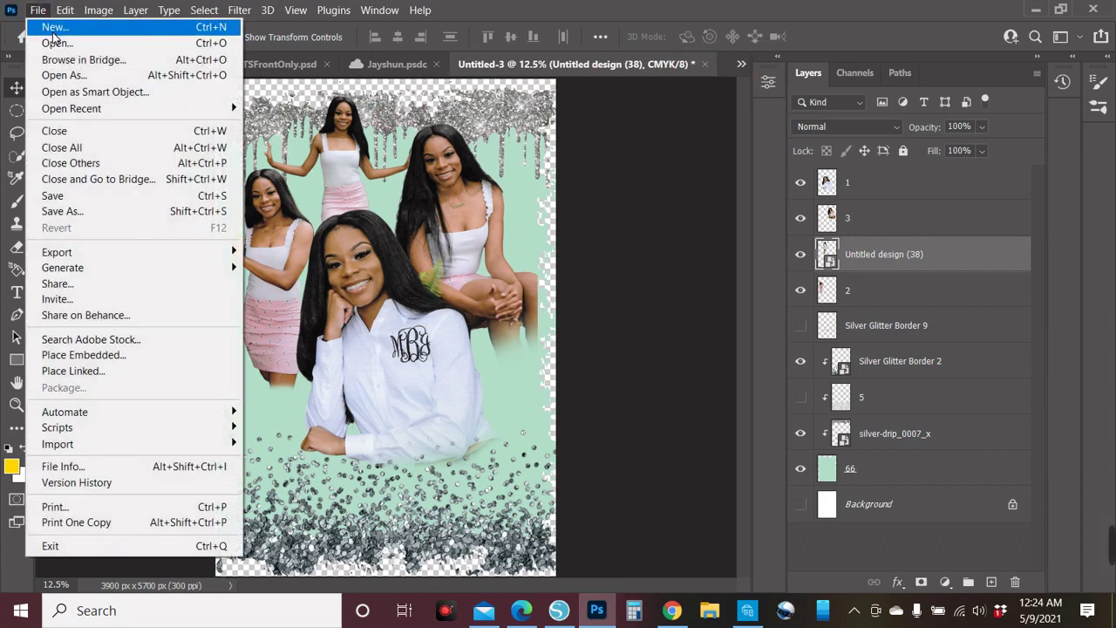
pyautogui.click(56, 42)
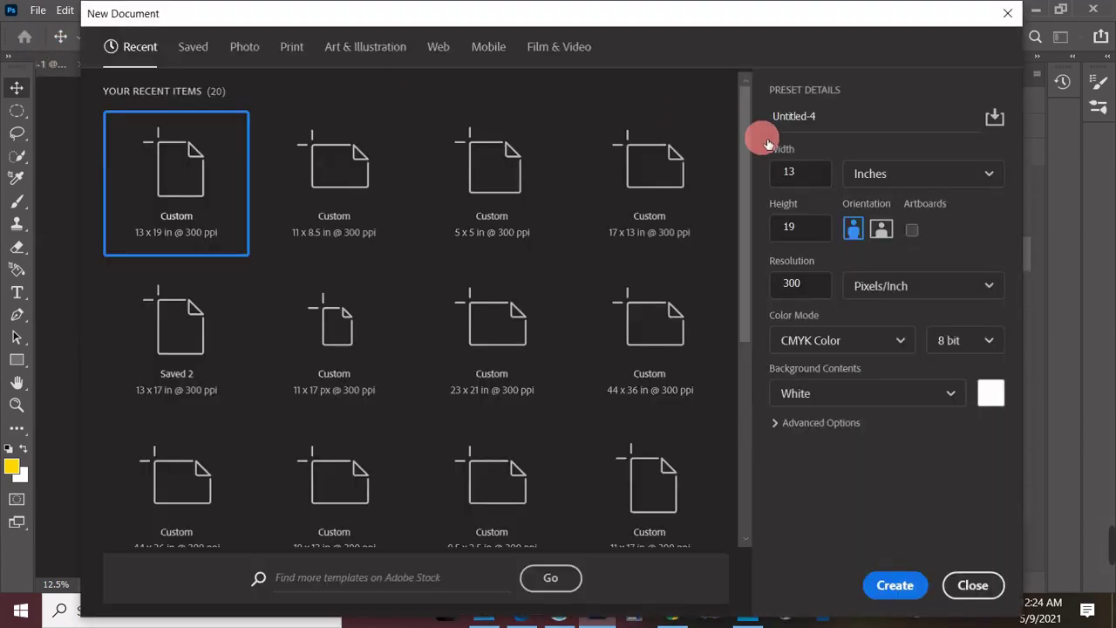
pyautogui.click(761, 179)
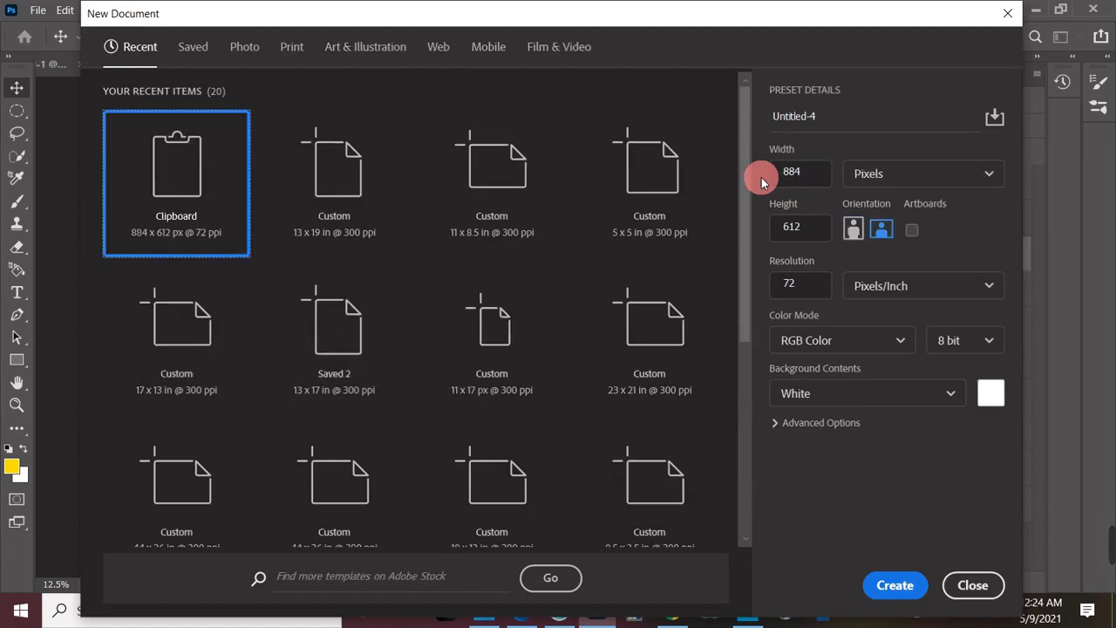
pyautogui.click(922, 172)
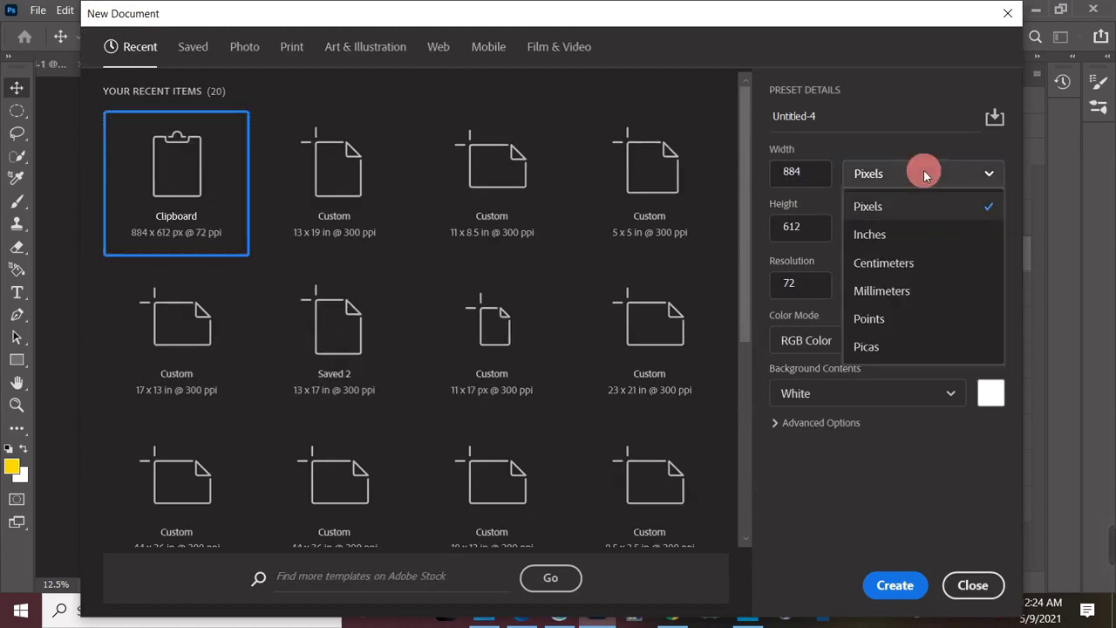
pyautogui.click(886, 229)
pyautogui.click(821, 178)
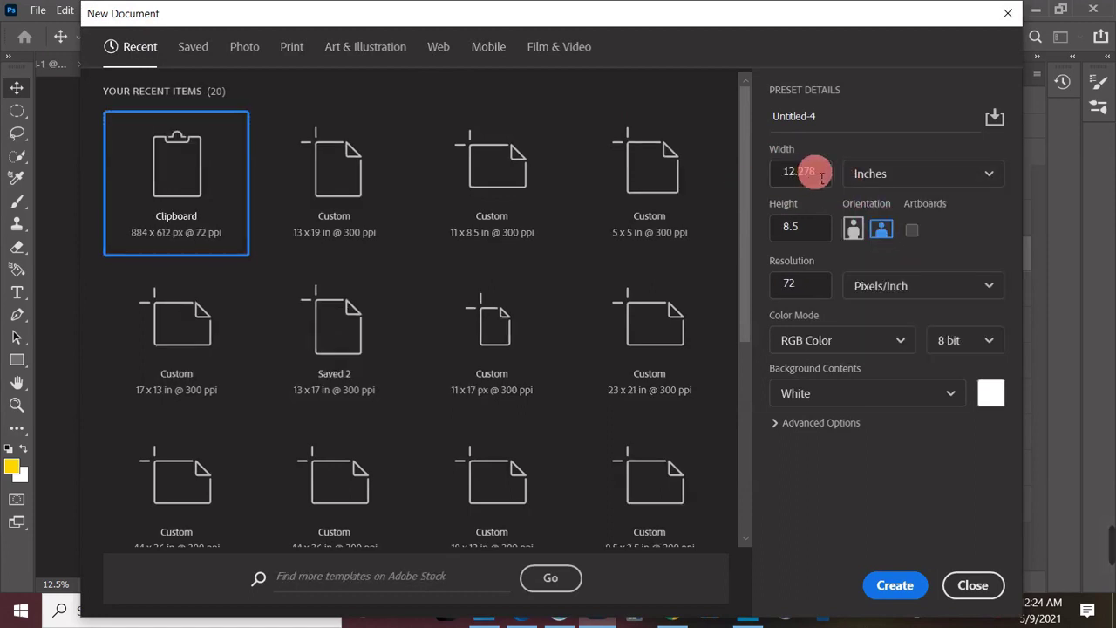
pyautogui.write('11')
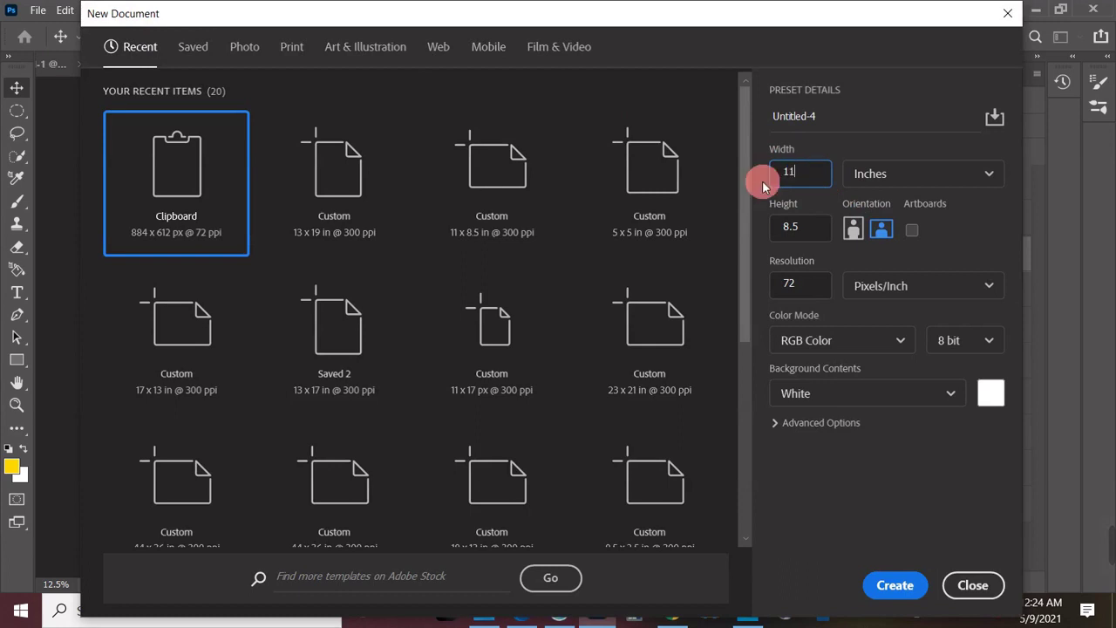
pyautogui.write('17')
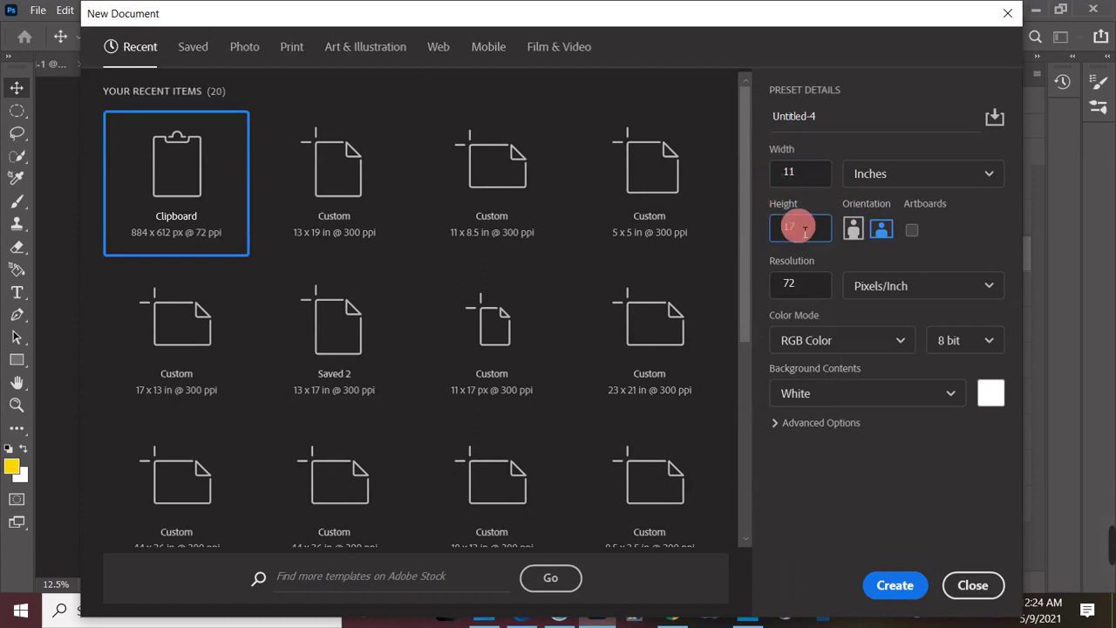
pyautogui.click(810, 287)
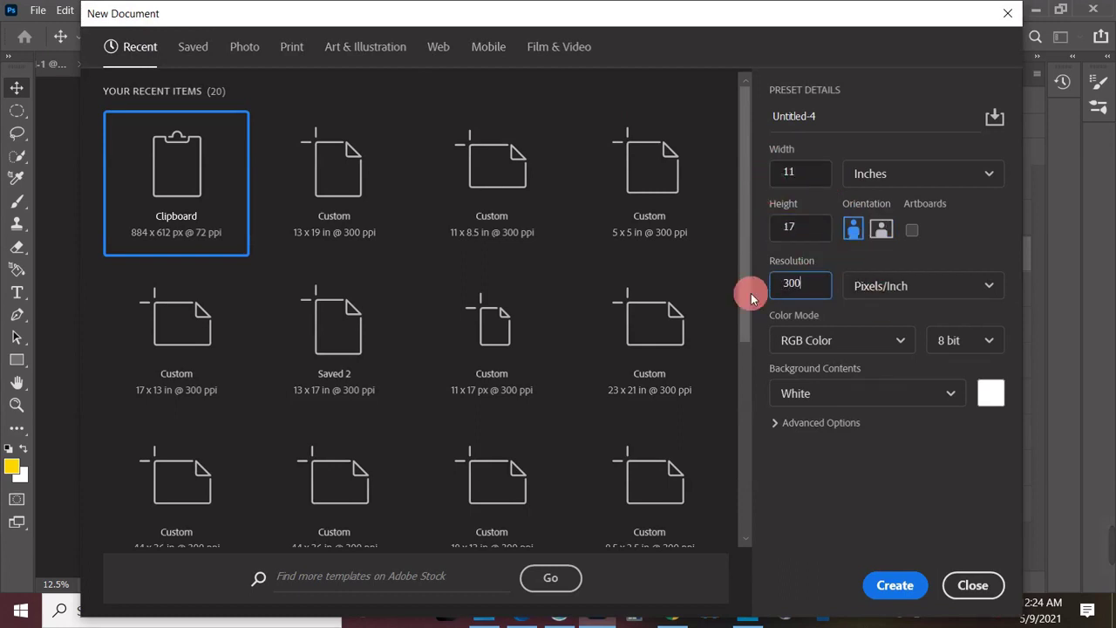
pyautogui.click(907, 591)
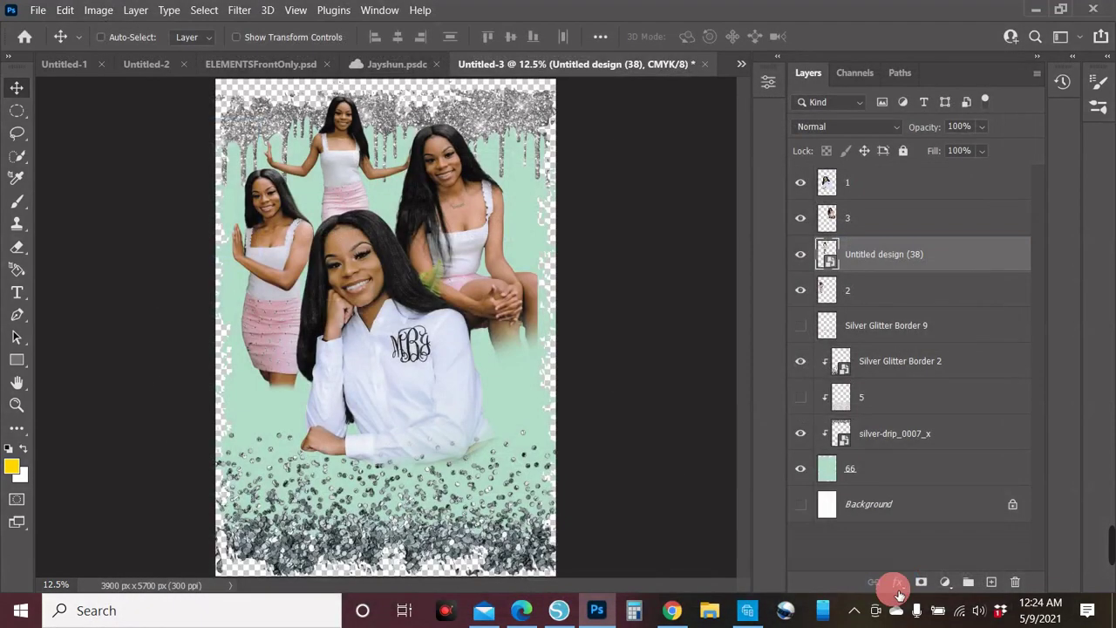
# - Start an embedded placement, search the Silhouette graphics folder for basketball, and open the basketball Template folder
pyautogui.click(38, 9)
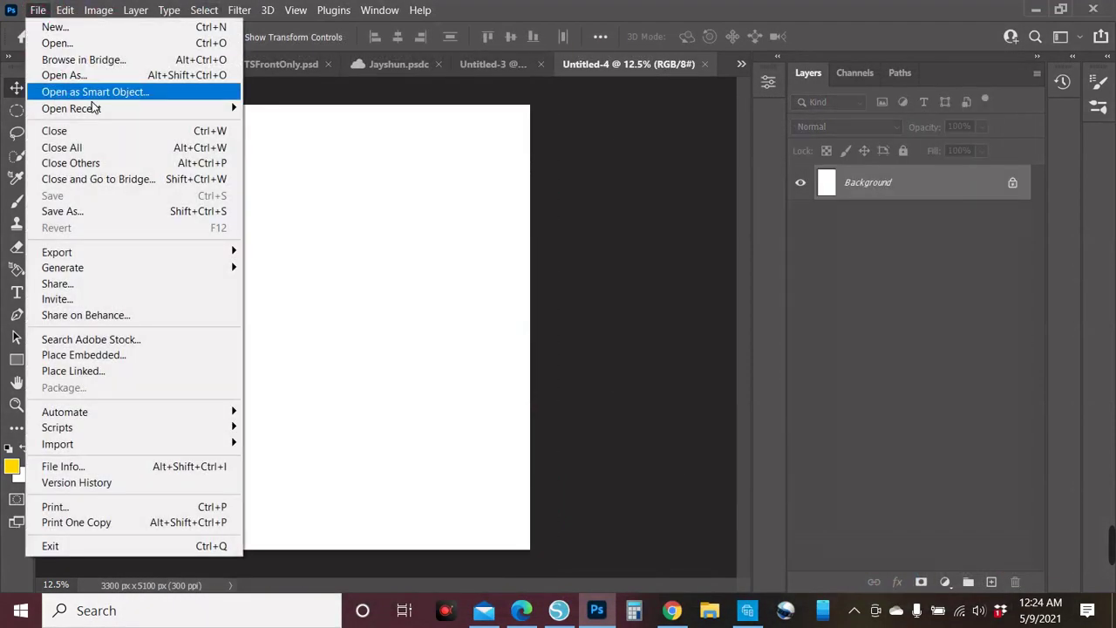
pyautogui.click(73, 356)
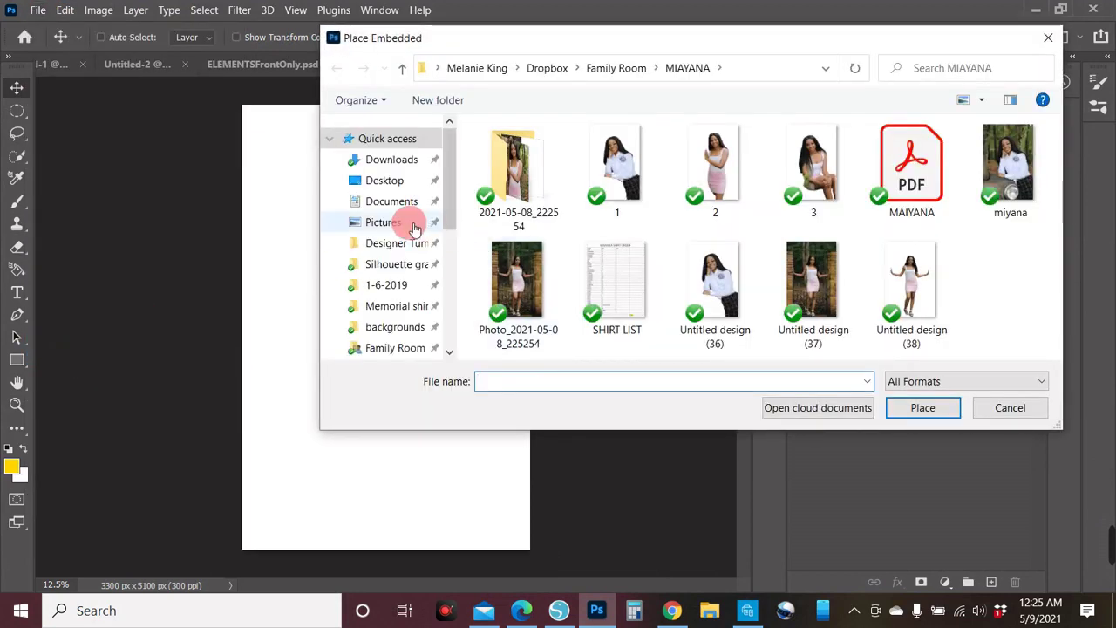
pyautogui.scroll(-1, 396, 256)
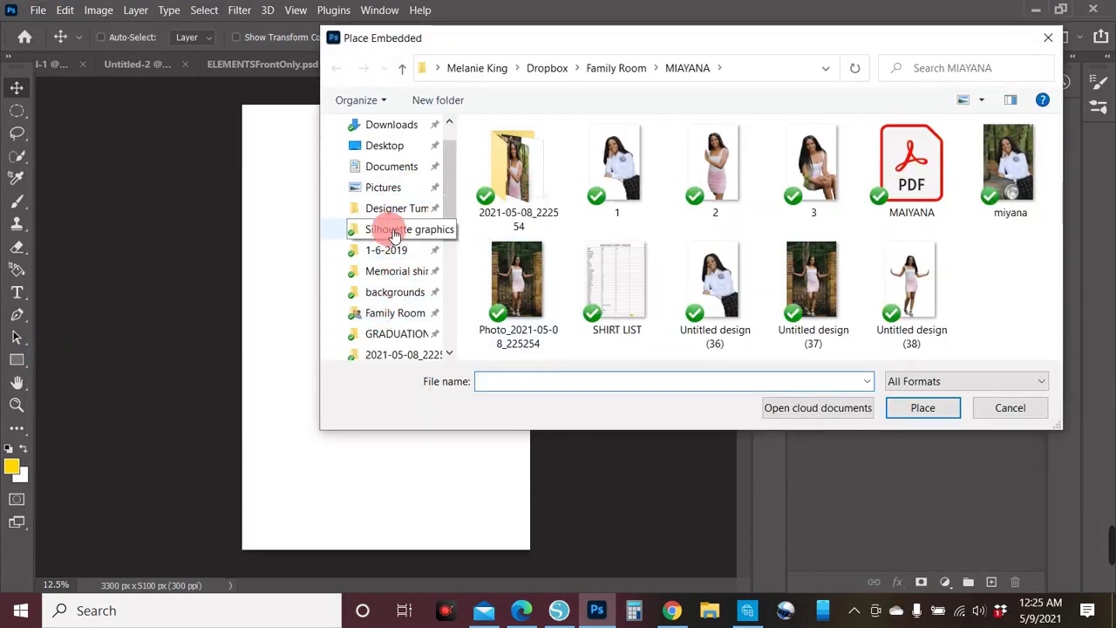
pyautogui.click(397, 230)
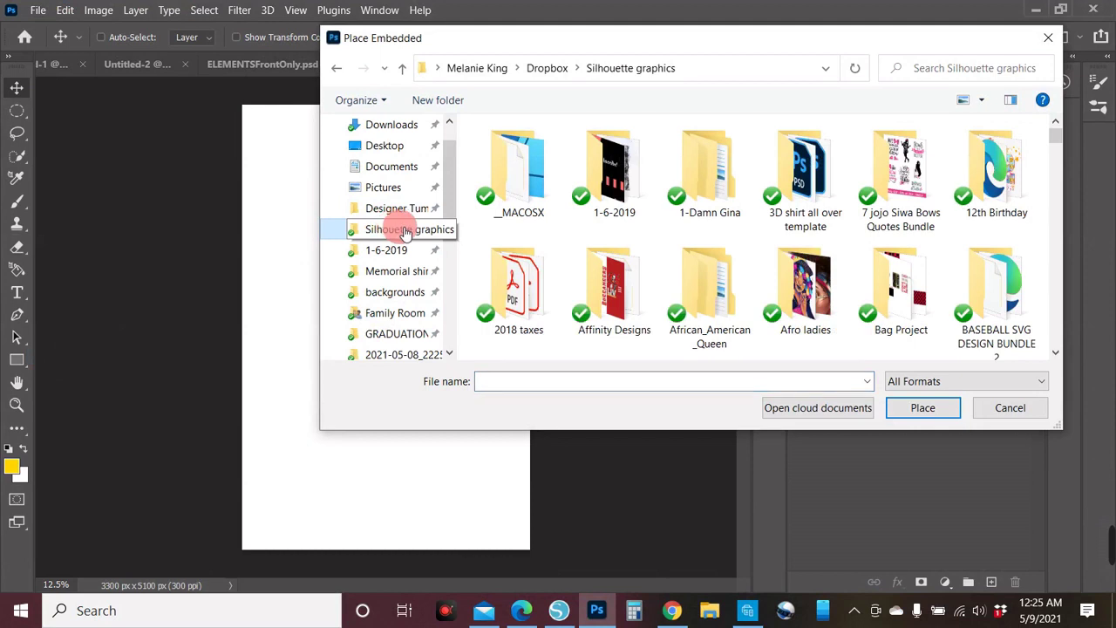
pyautogui.click(978, 75)
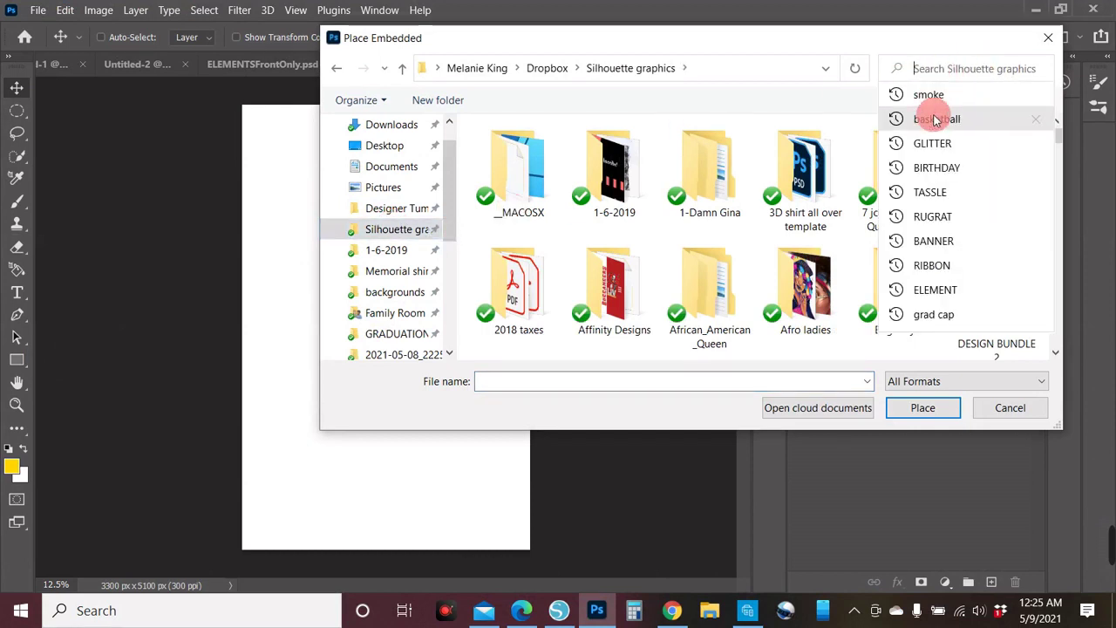
pyautogui.click(931, 116)
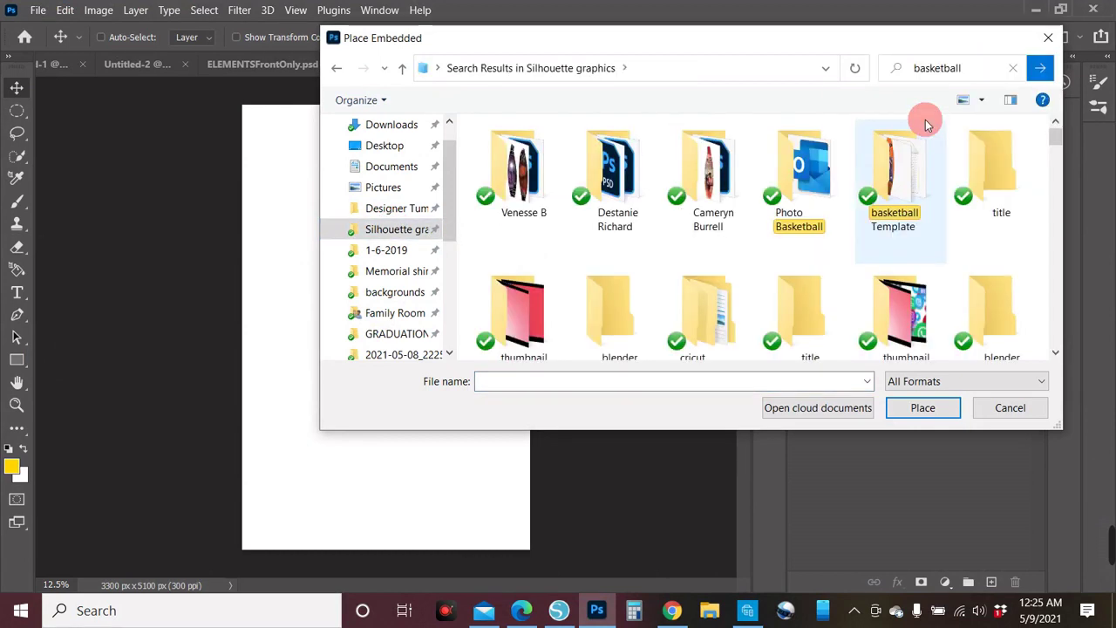
pyautogui.scroll(-1, 820, 197)
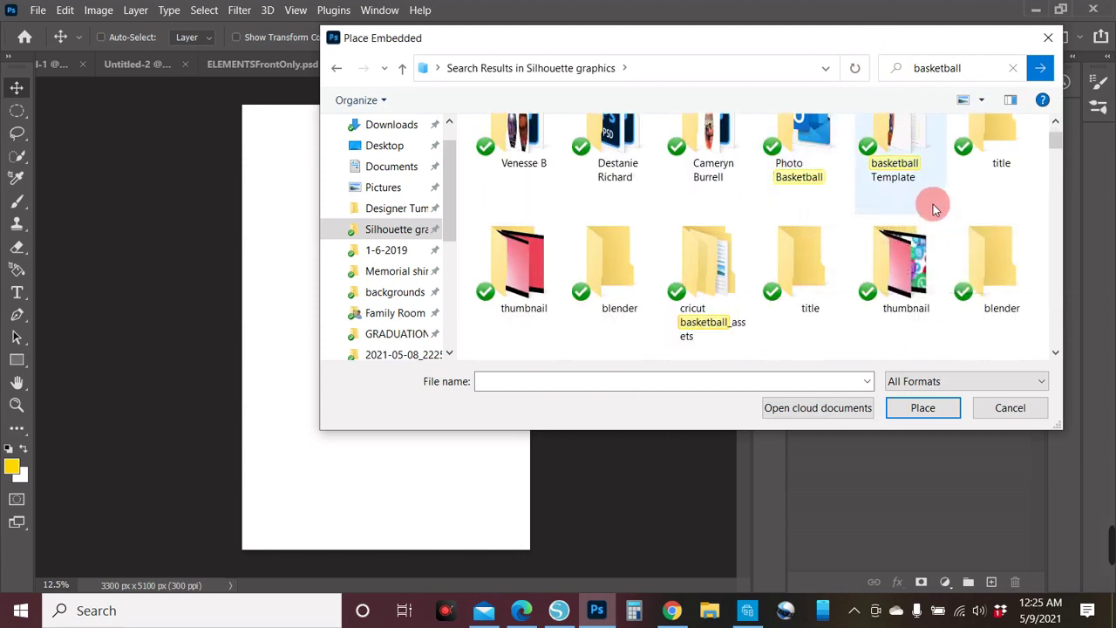
pyautogui.doubleClick(912, 175)
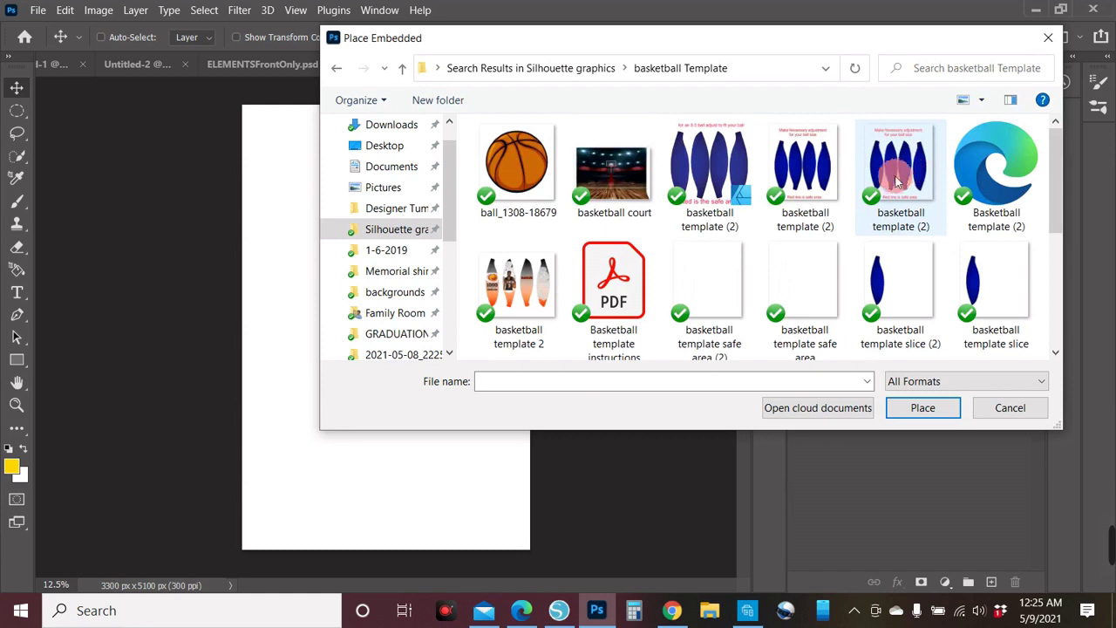
# - Try to place the basketball template (2).afdesign file into the blank document
pyautogui.scroll(-1, 784, 229)
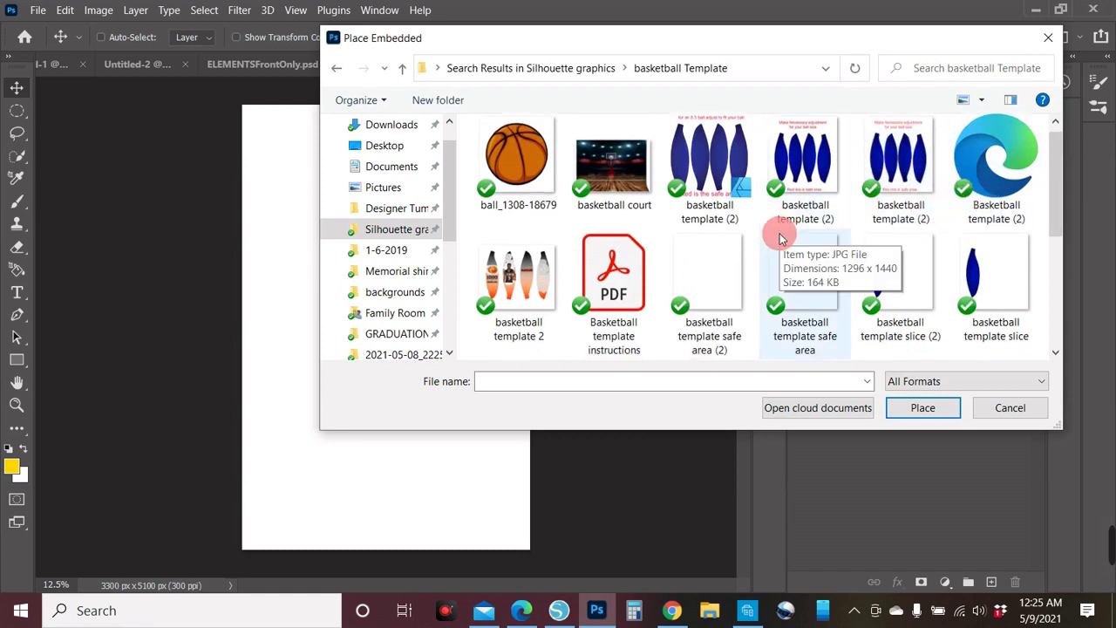
pyautogui.doubleClick(711, 181)
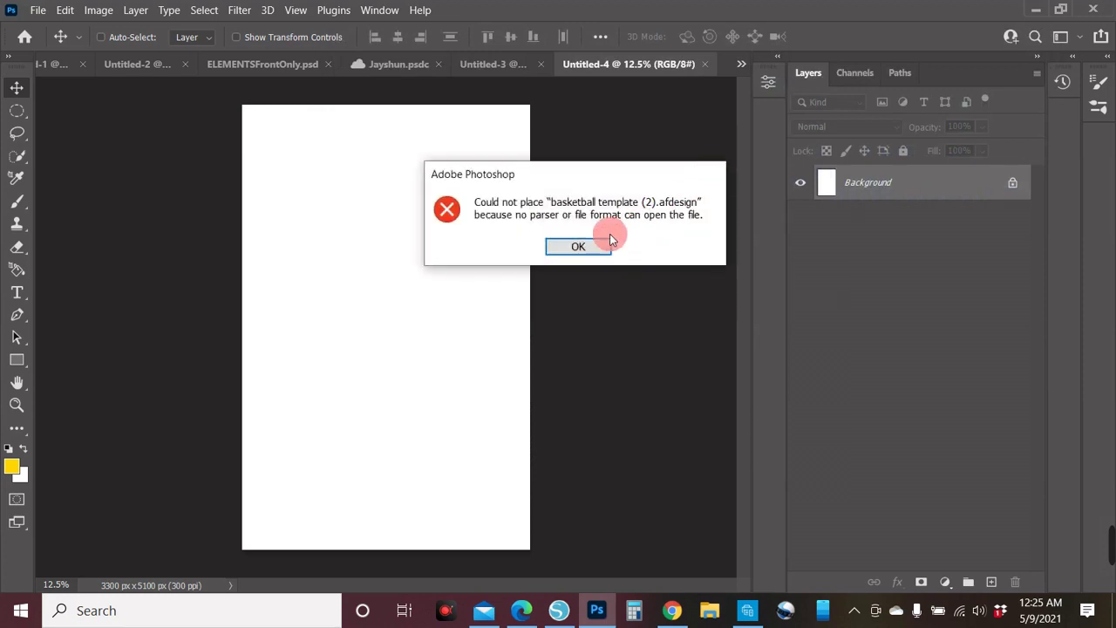
pyautogui.click(575, 244)
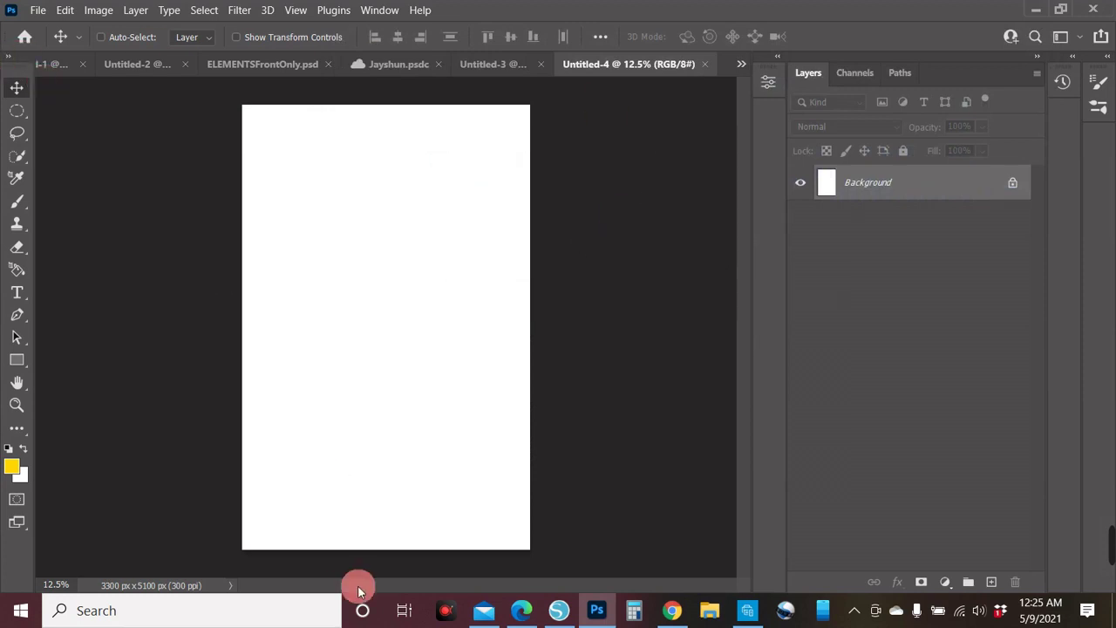
pyautogui.click(37, 11)
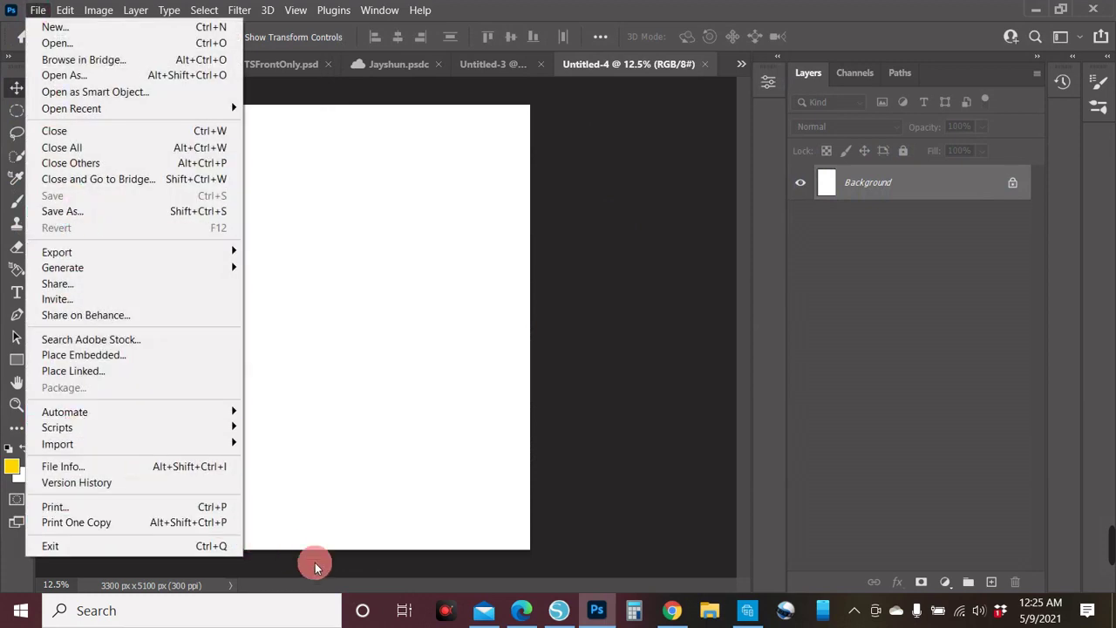
pyautogui.click(444, 613)
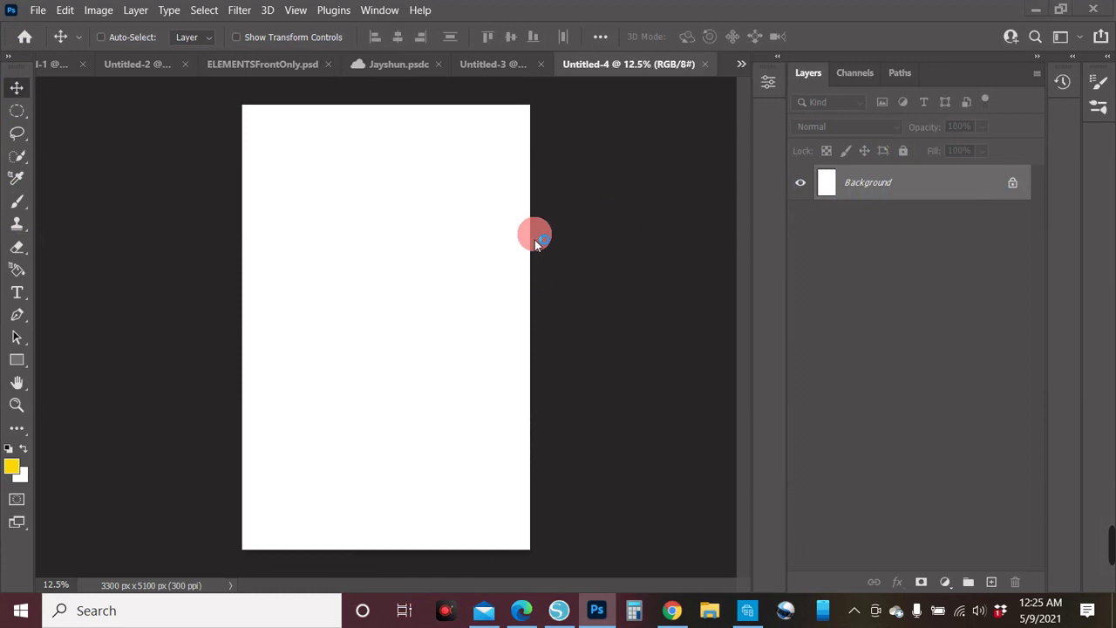
pyautogui.click(792, 348)
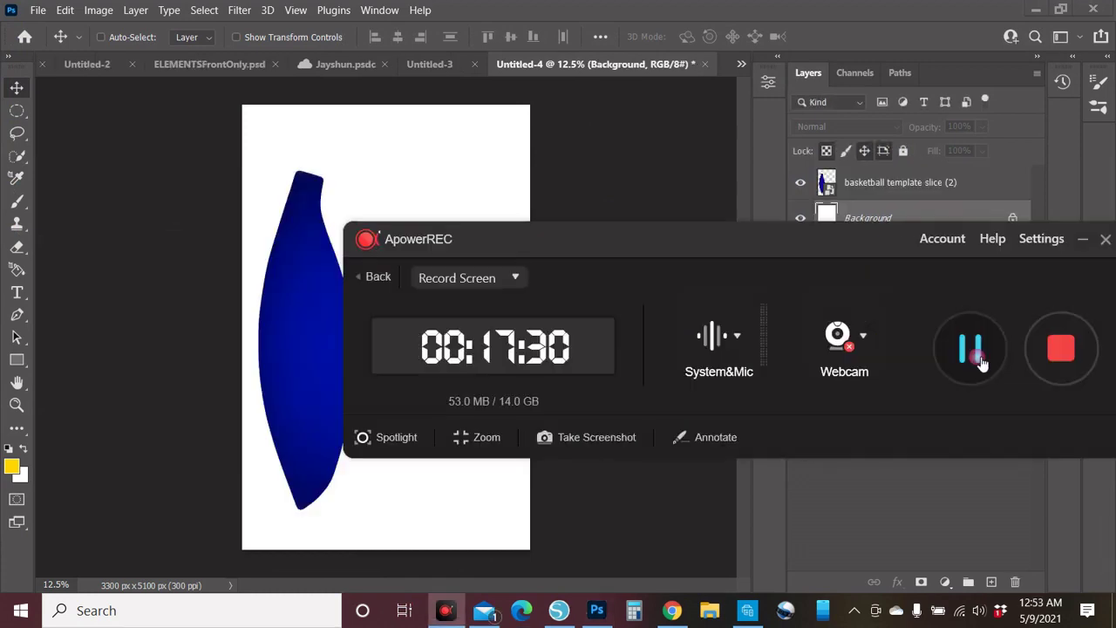
pyautogui.moveTo(665, 266); pyautogui.dragTo(407, 435)
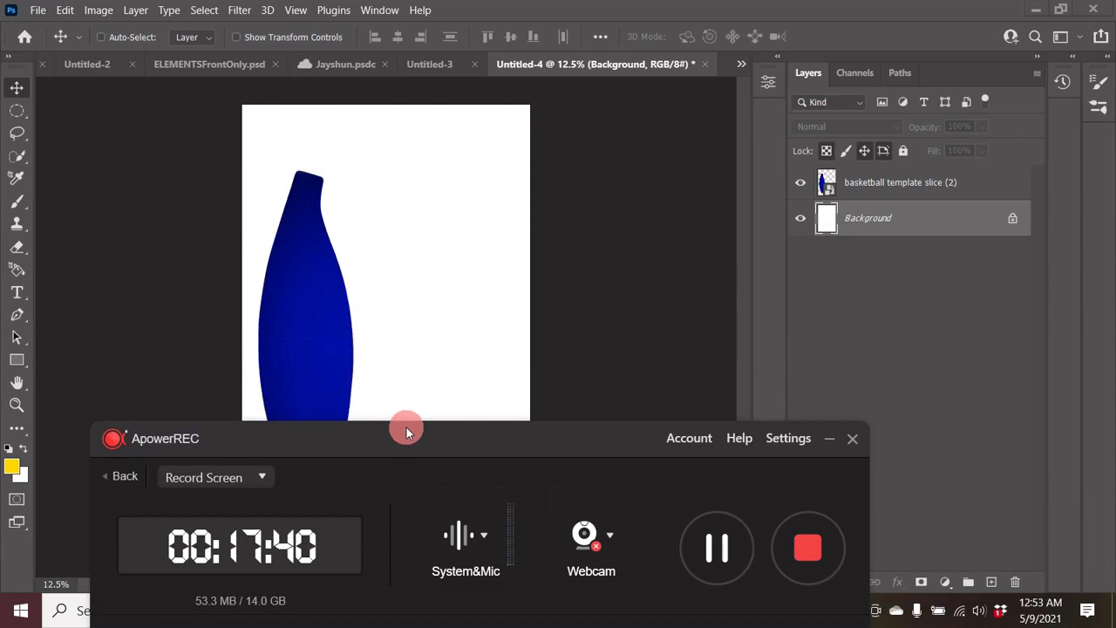
pyautogui.moveTo(406, 430); pyautogui.dragTo(698, 332)
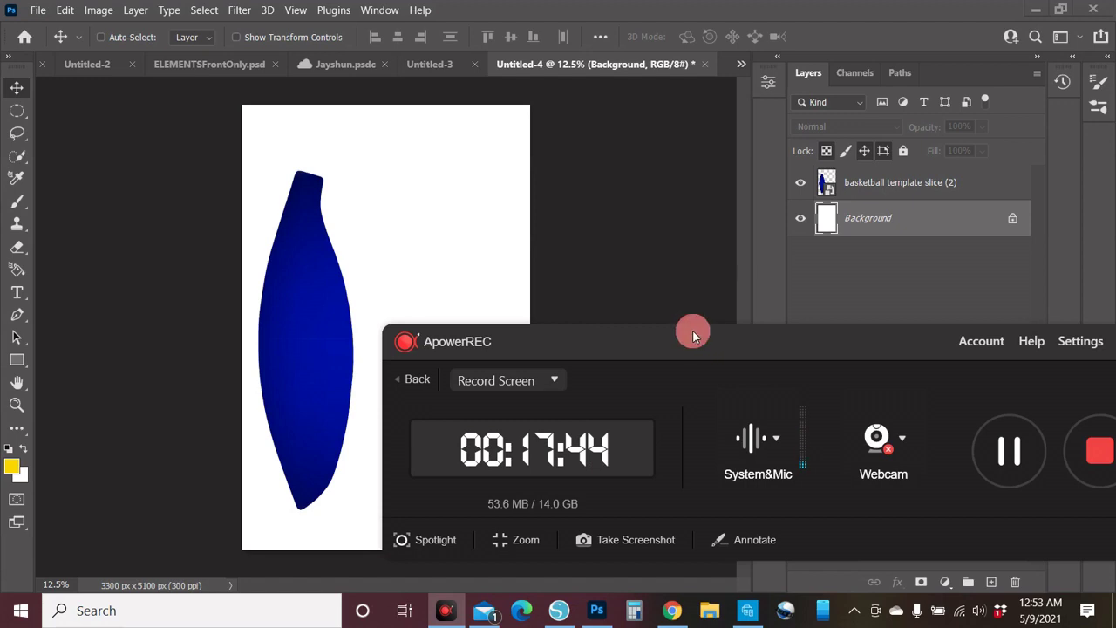
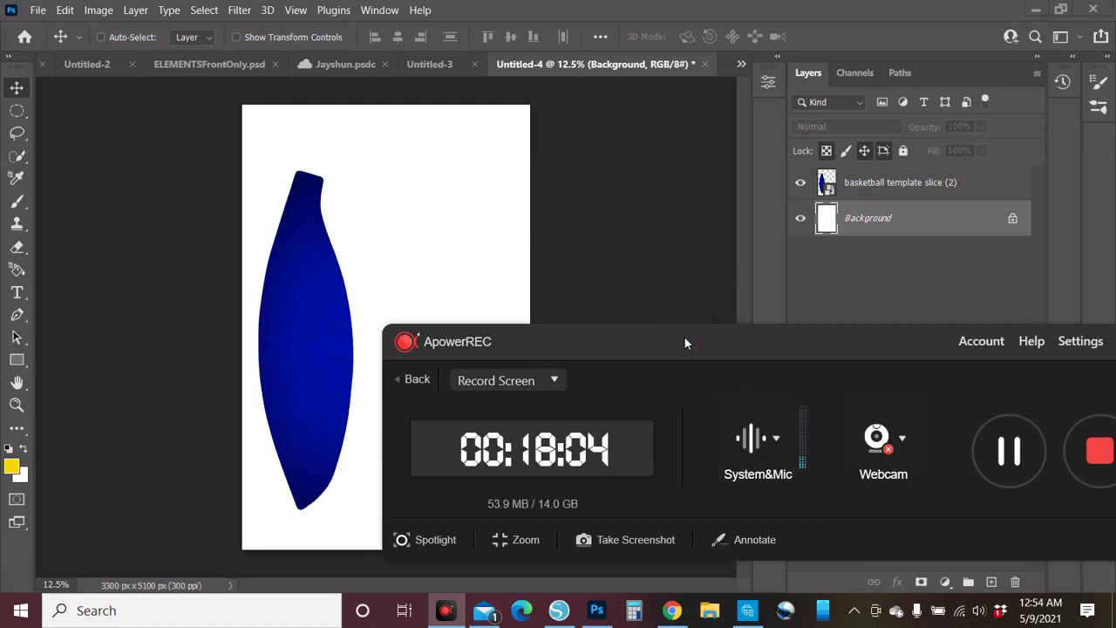
pyautogui.moveTo(684, 336); pyautogui.dragTo(669, 366)
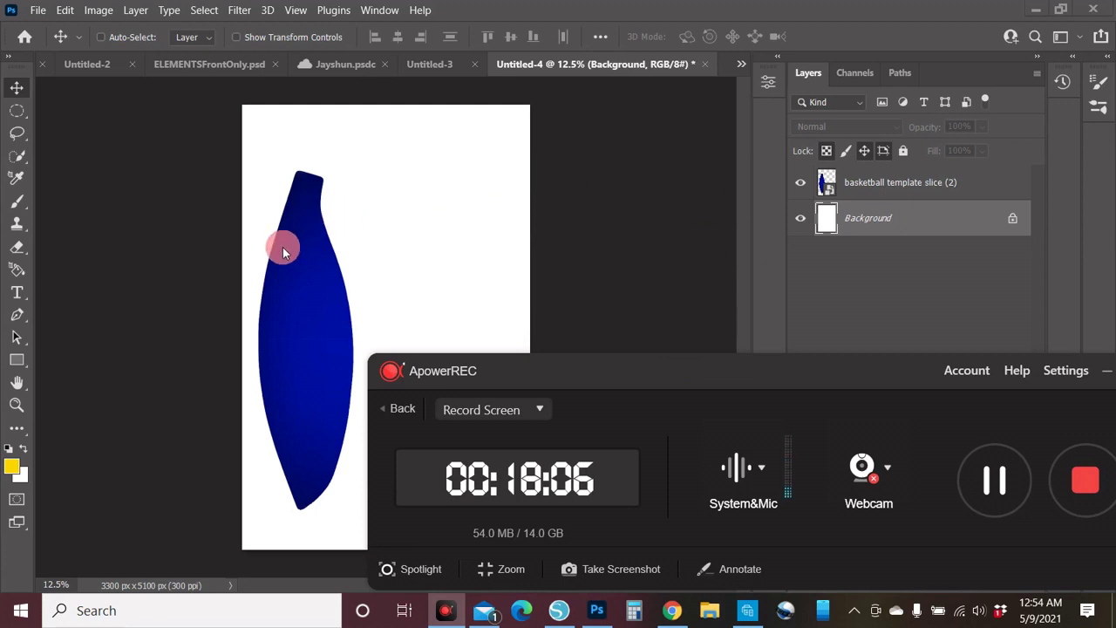
pyautogui.moveTo(620, 385); pyautogui.dragTo(491, 386)
pyautogui.click(1090, 381)
pyautogui.click(980, 373)
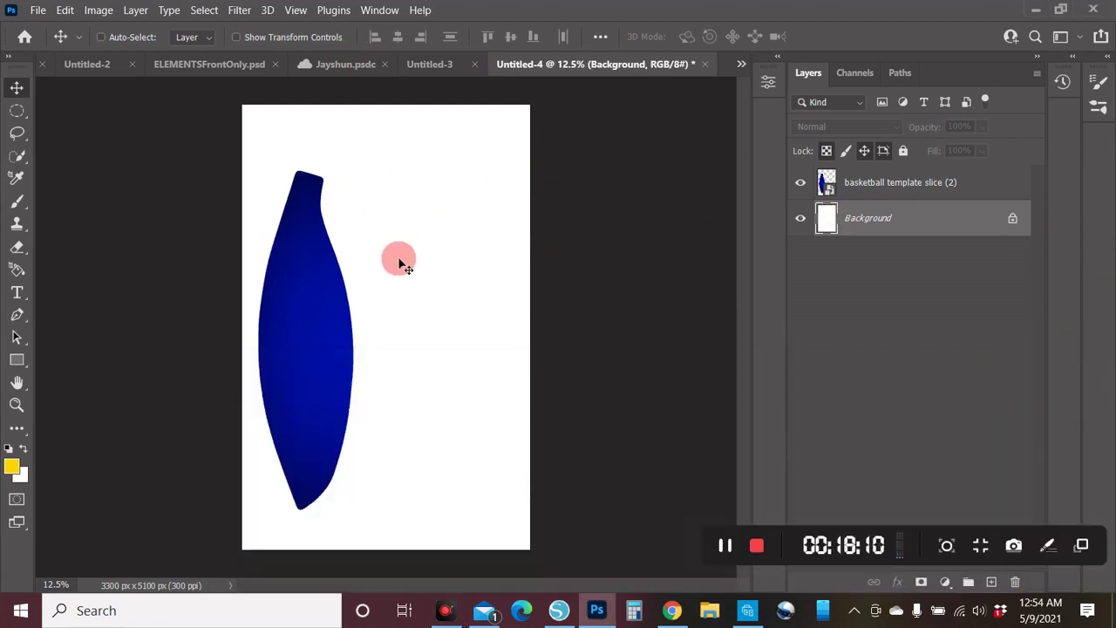
pyautogui.click(43, 10)
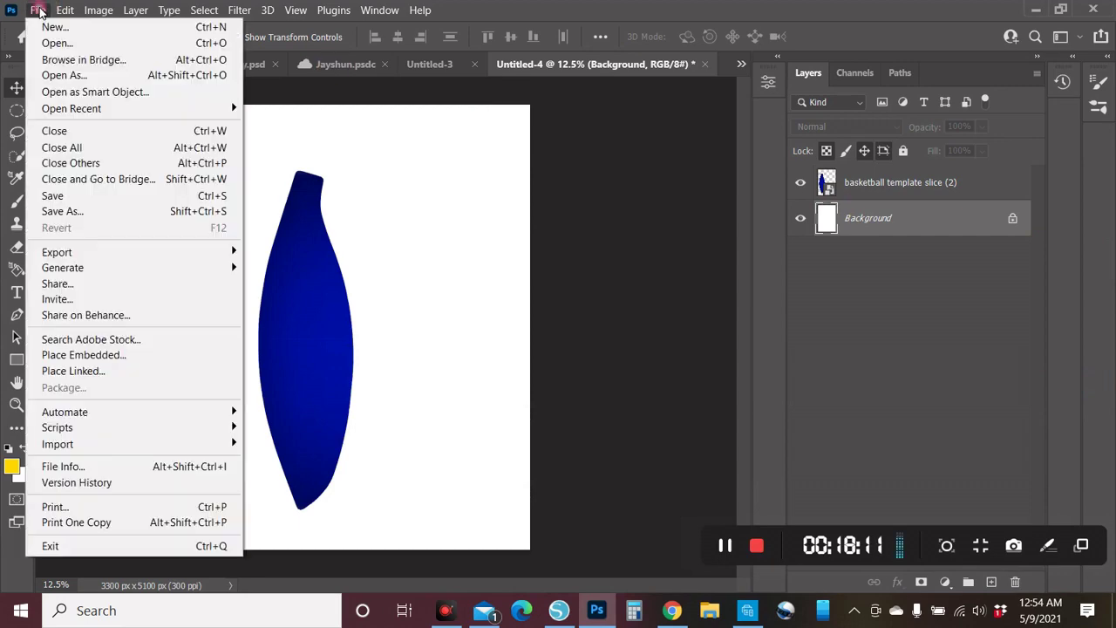
pyautogui.click(89, 352)
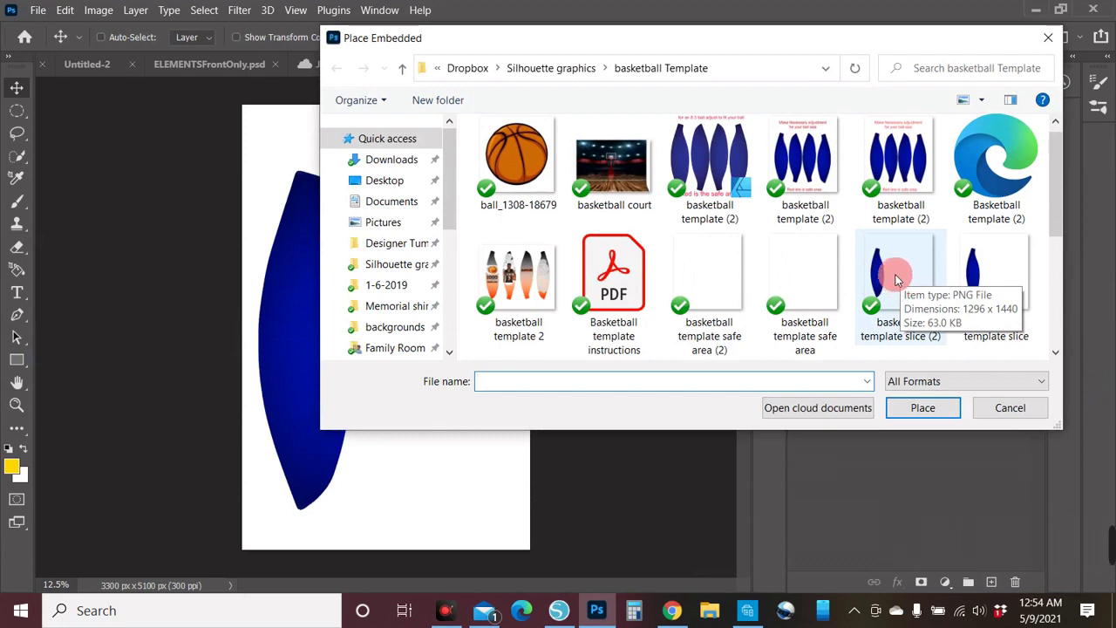
pyautogui.click(1048, 38)
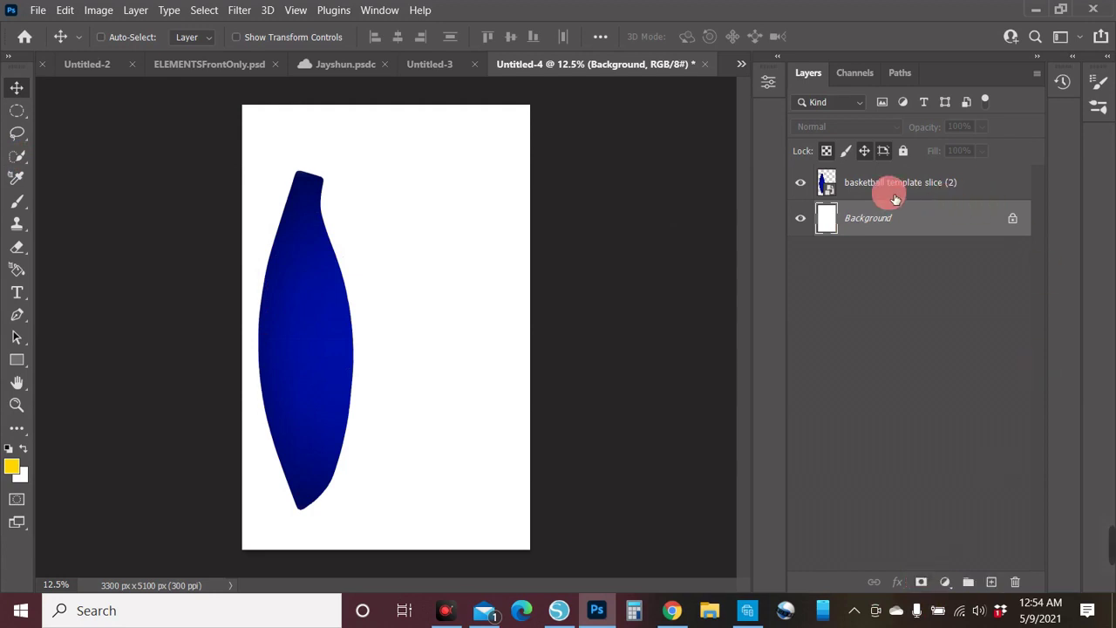
# - Duplicate the basketball template slice (2) layer and move the copy to the right of the original slice
pyautogui.rightClick(959, 180)
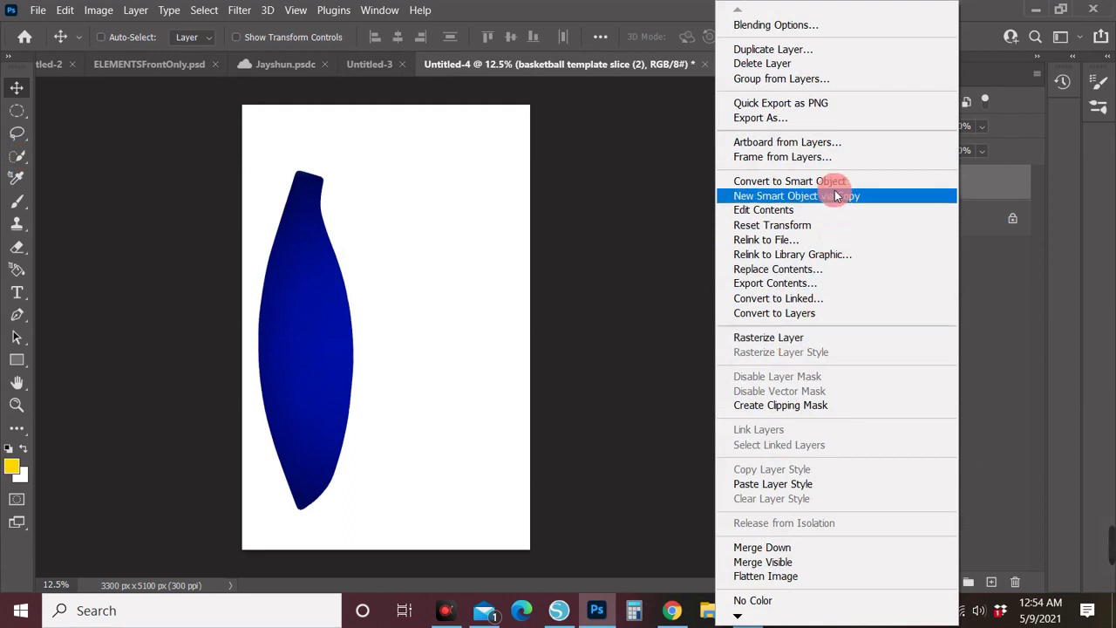
pyautogui.click(1006, 302)
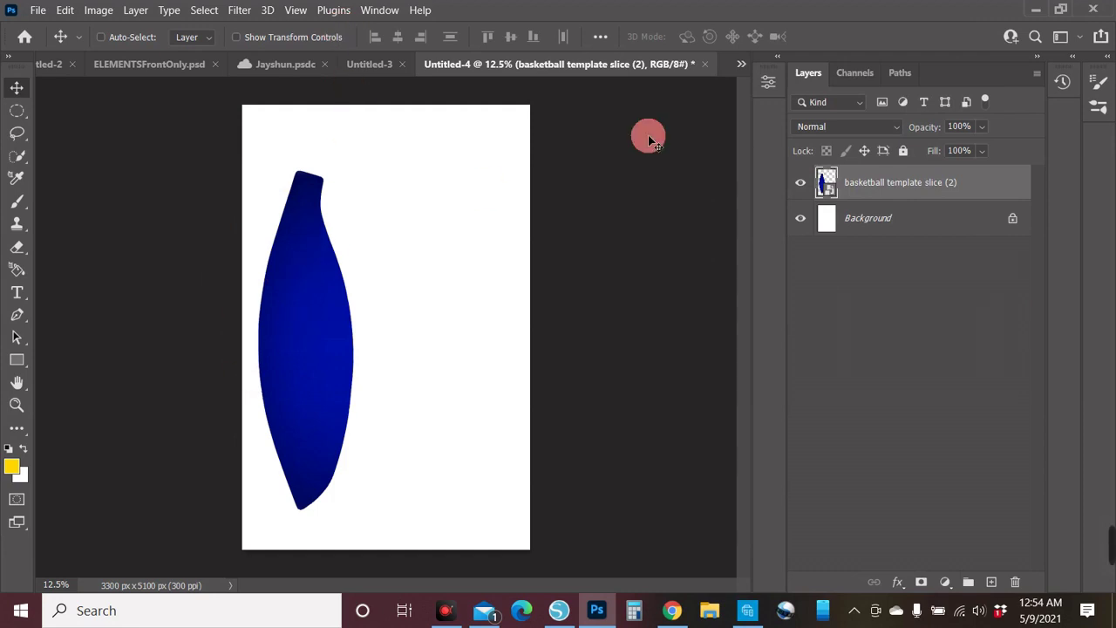
pyautogui.rightClick(857, 191)
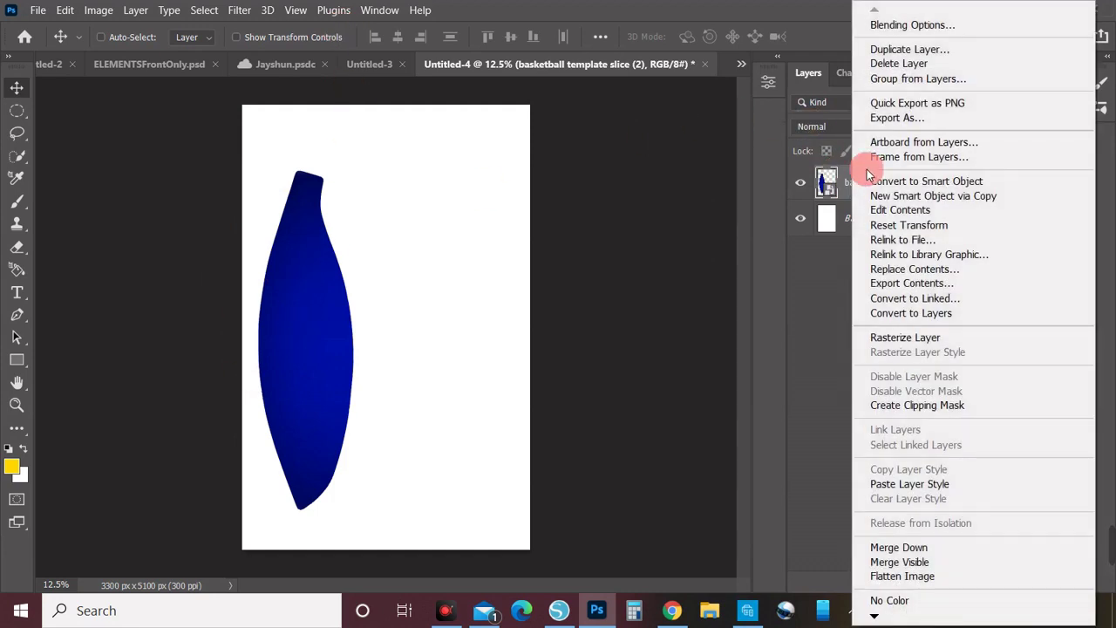
pyautogui.click(934, 45)
pyautogui.click(715, 153)
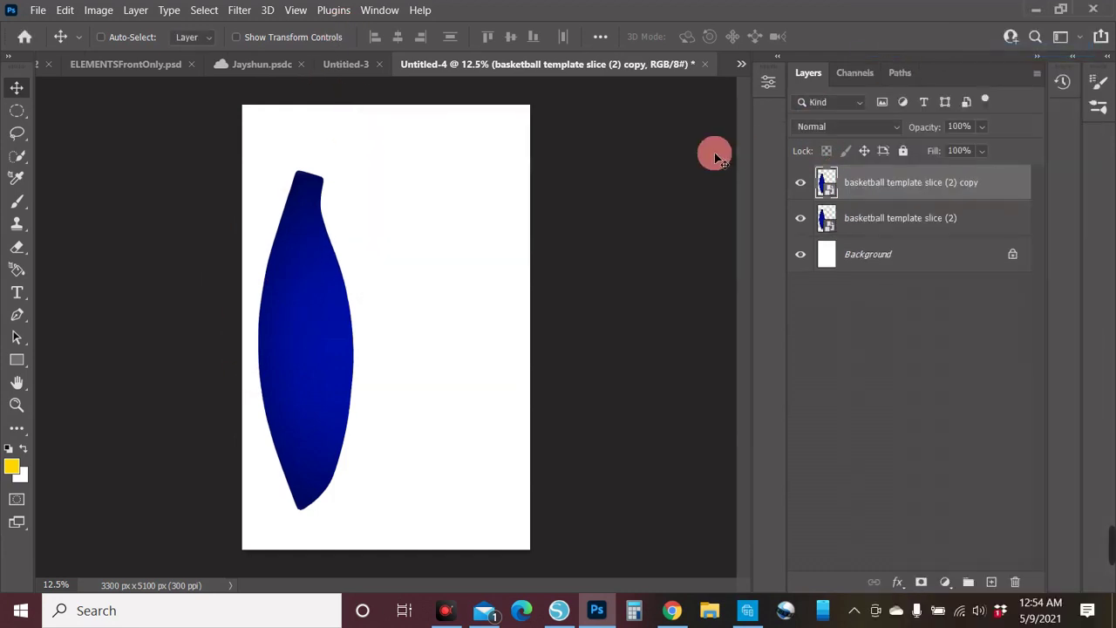
pyautogui.moveTo(302, 306); pyautogui.dragTo(408, 311)
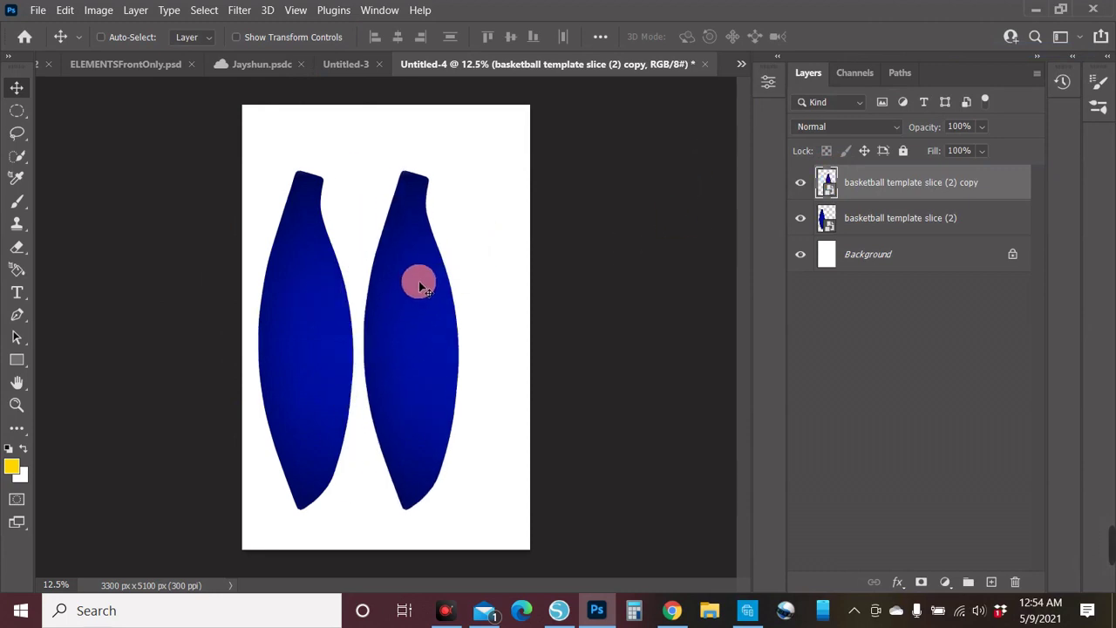
# - Flip the copied slice vertically and horizontally so its narrow neck points down
pyautogui.click(67, 10)
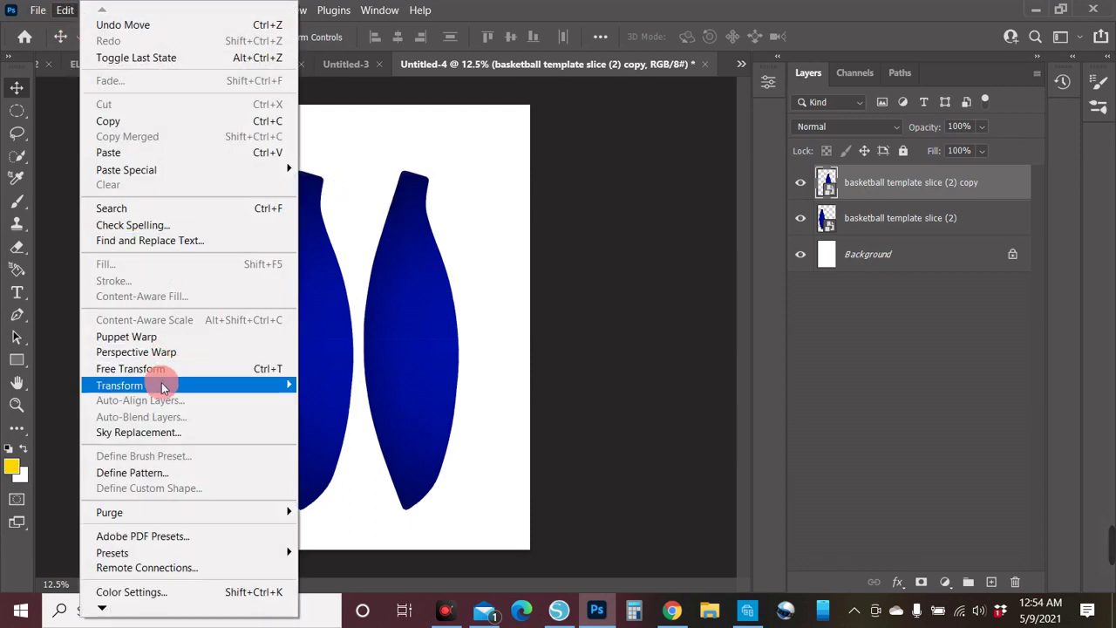
pyautogui.moveTo(223, 388)
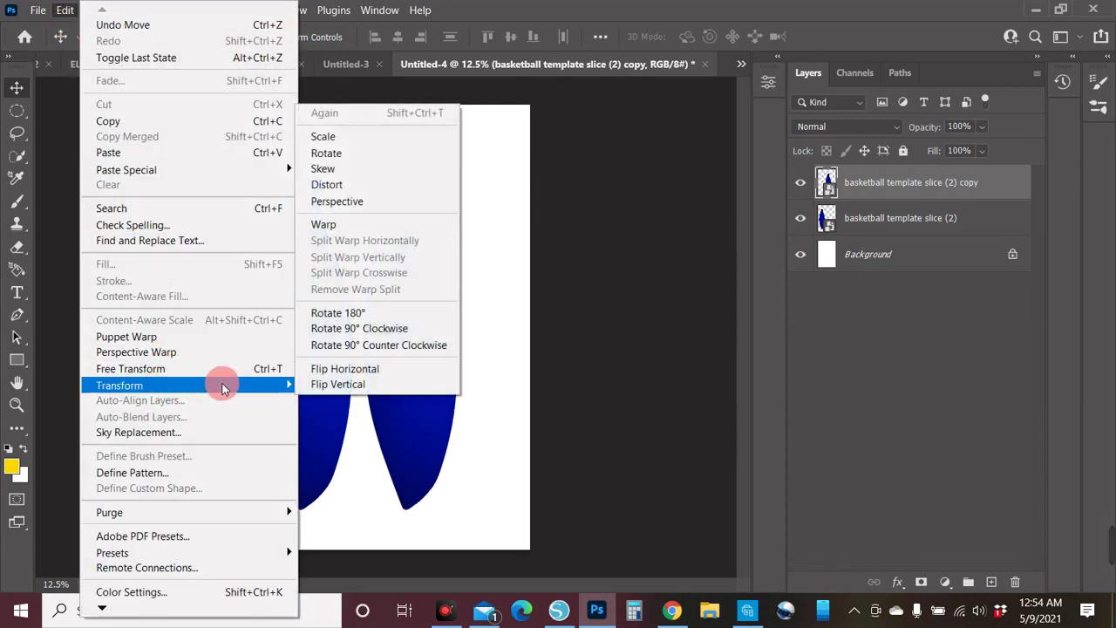
pyautogui.click(343, 383)
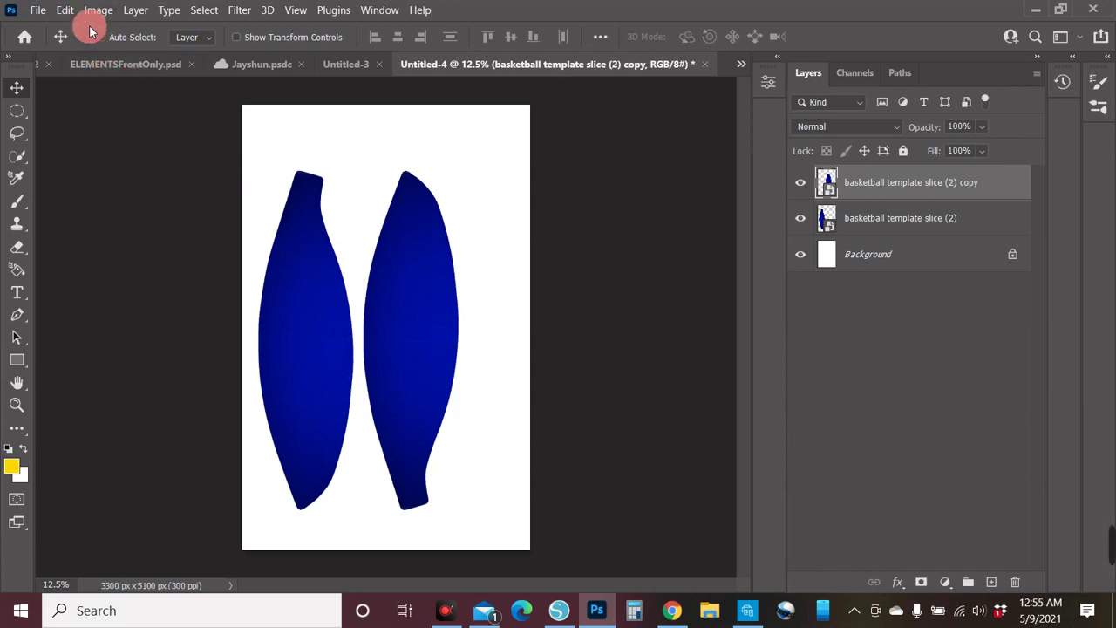
pyautogui.click(68, 10)
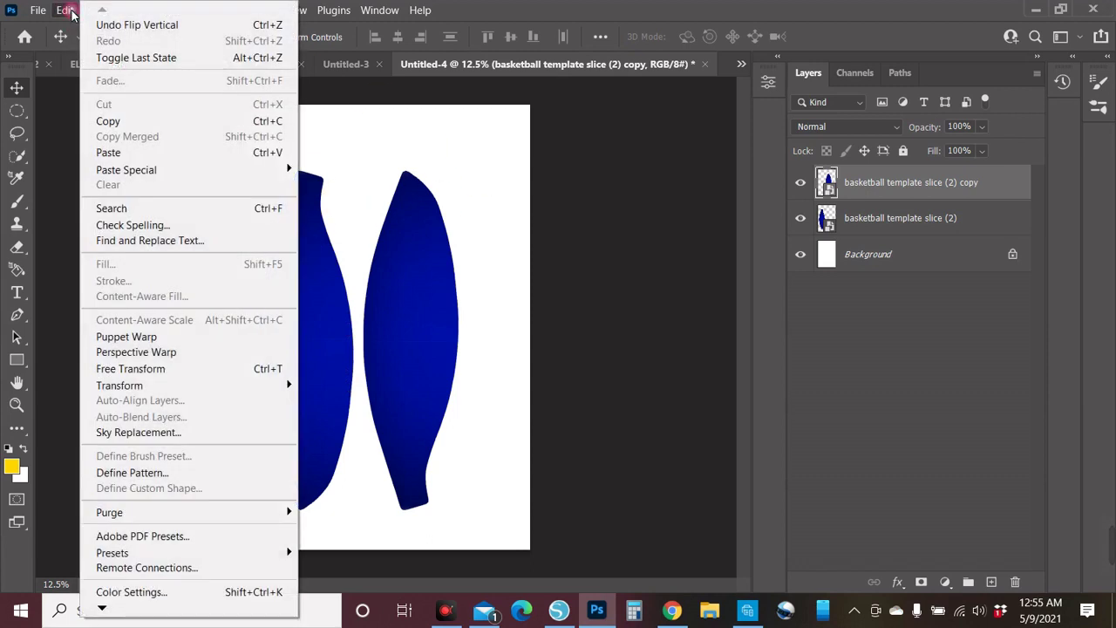
pyautogui.moveTo(251, 384)
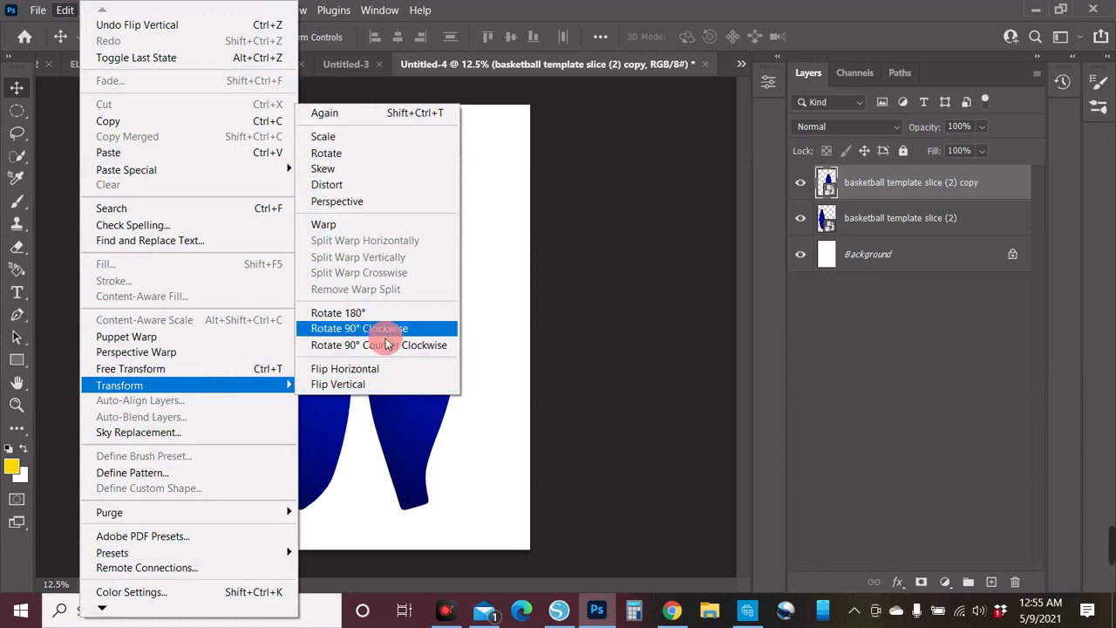
pyautogui.click(378, 371)
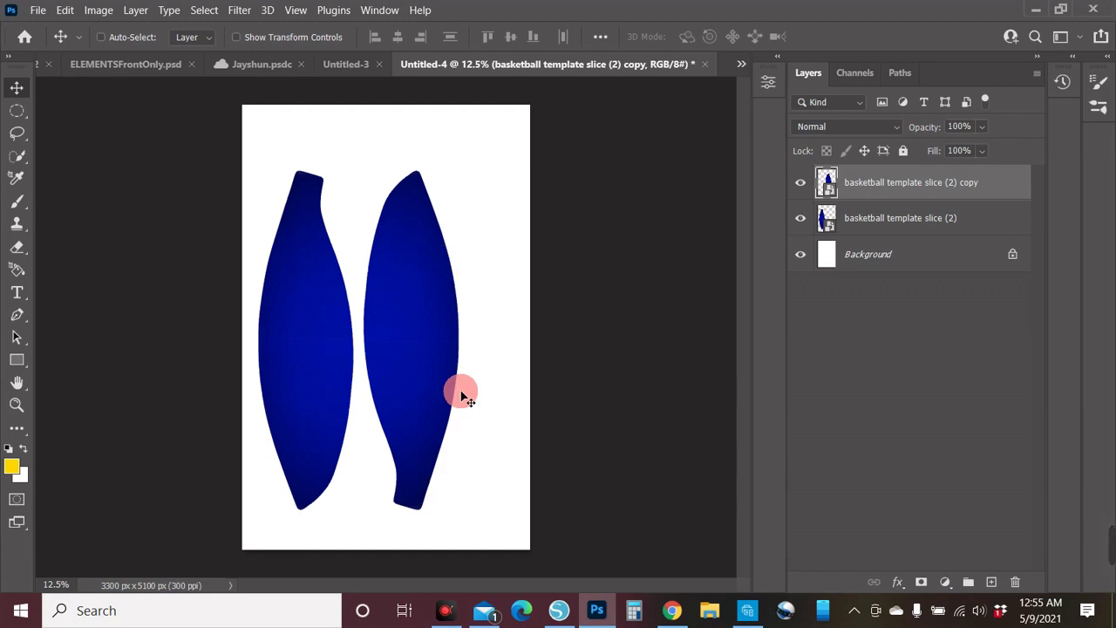
# - Shift the flipped copy left towards the original slice, and move the original slice to the page's left edge
pyautogui.moveTo(462, 397); pyautogui.dragTo(428, 351)
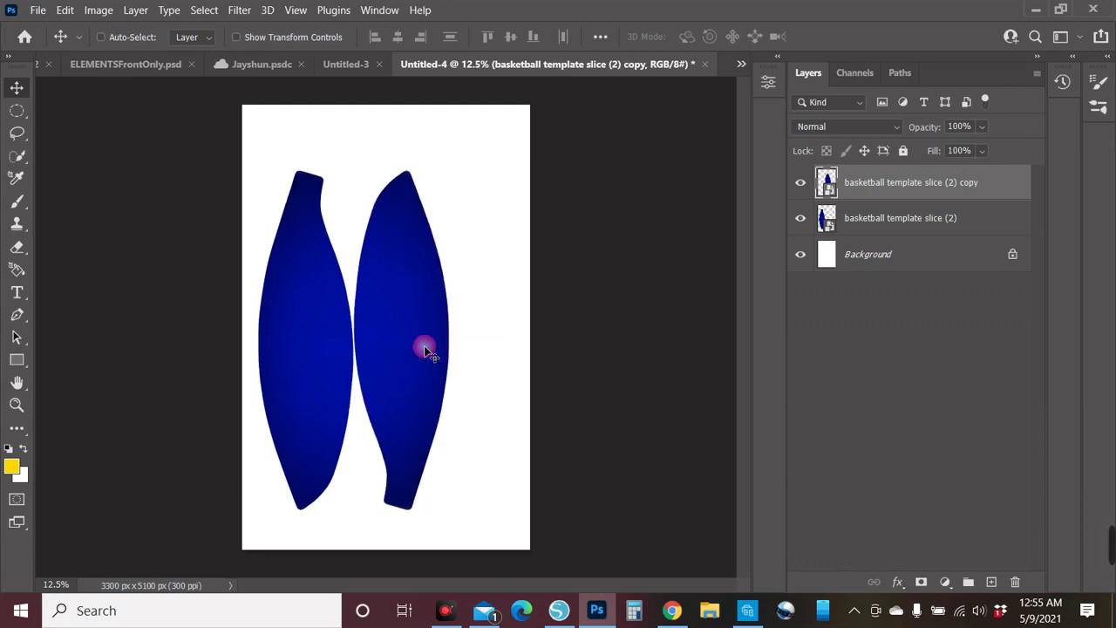
pyautogui.click(822, 218)
pyautogui.moveTo(324, 350); pyautogui.dragTo(320, 349)
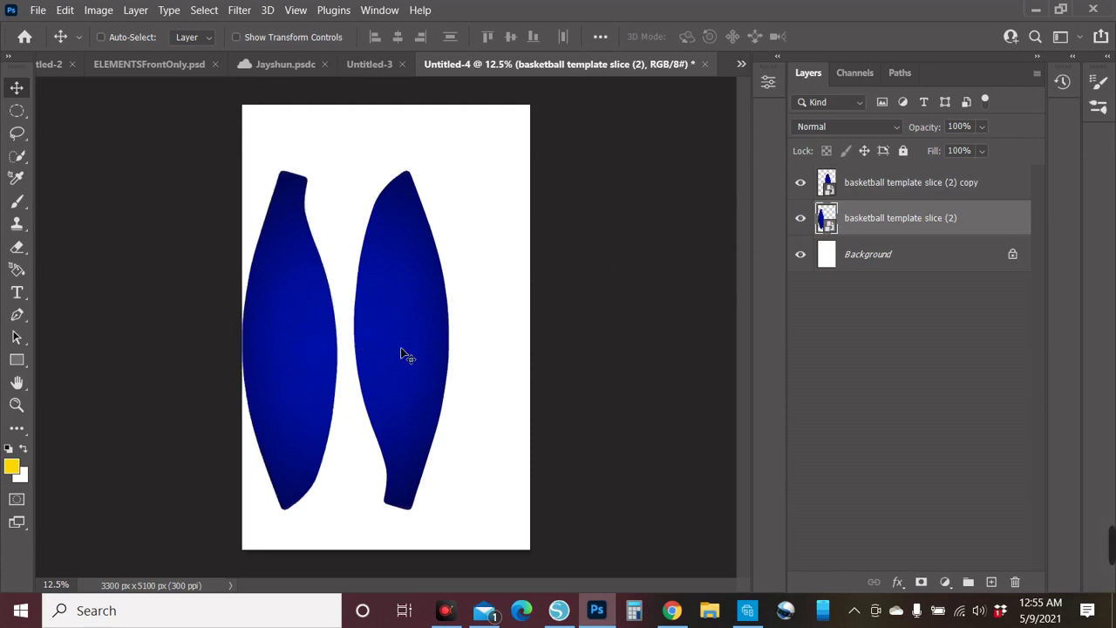
# - Move the basketball template slice (2) copy left until it sits directly beside the original slice
pyautogui.click(923, 187)
pyautogui.click(501, 324)
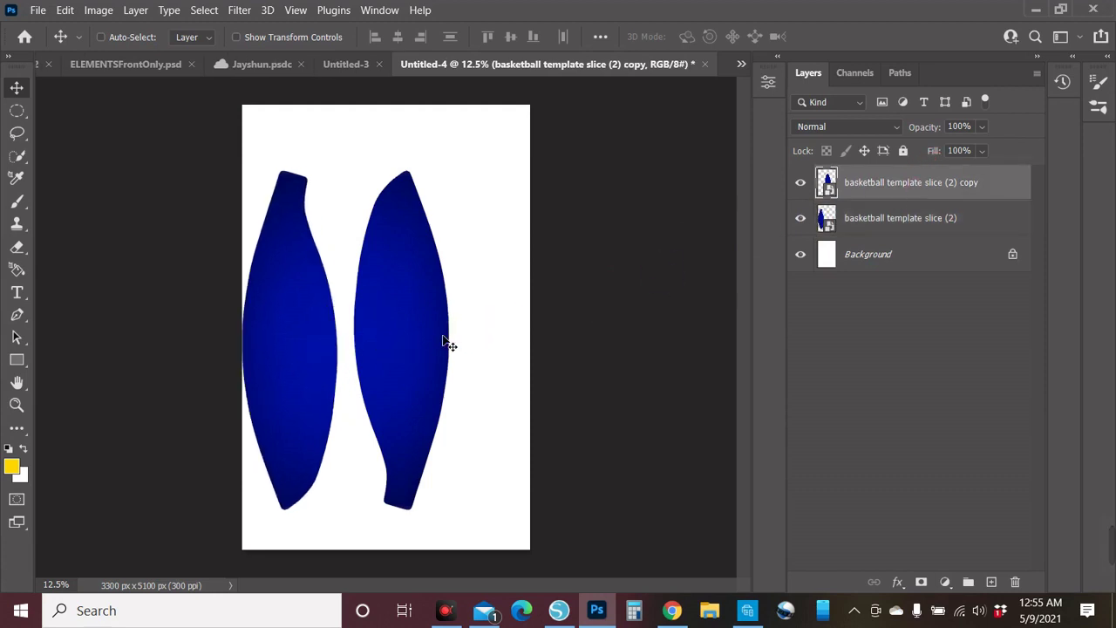
pyautogui.moveTo(448, 343); pyautogui.dragTo(436, 340)
pyautogui.click(493, 336)
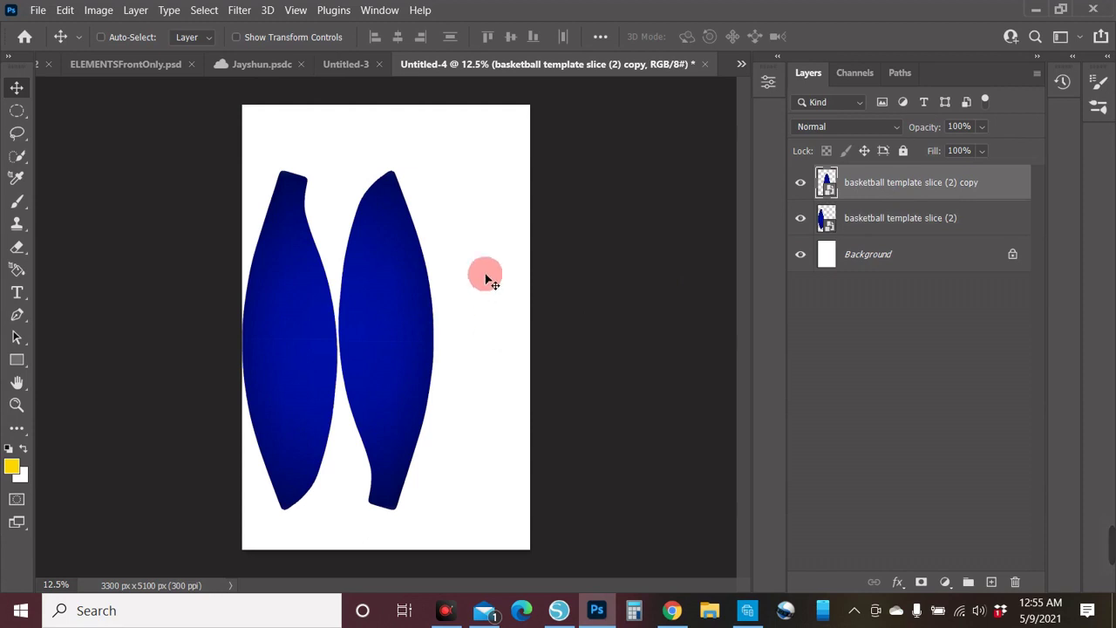
# - Duplicate the basketball template slice (2) copy layer and move the duplicate to the page's right edge
pyautogui.rightClick(903, 188)
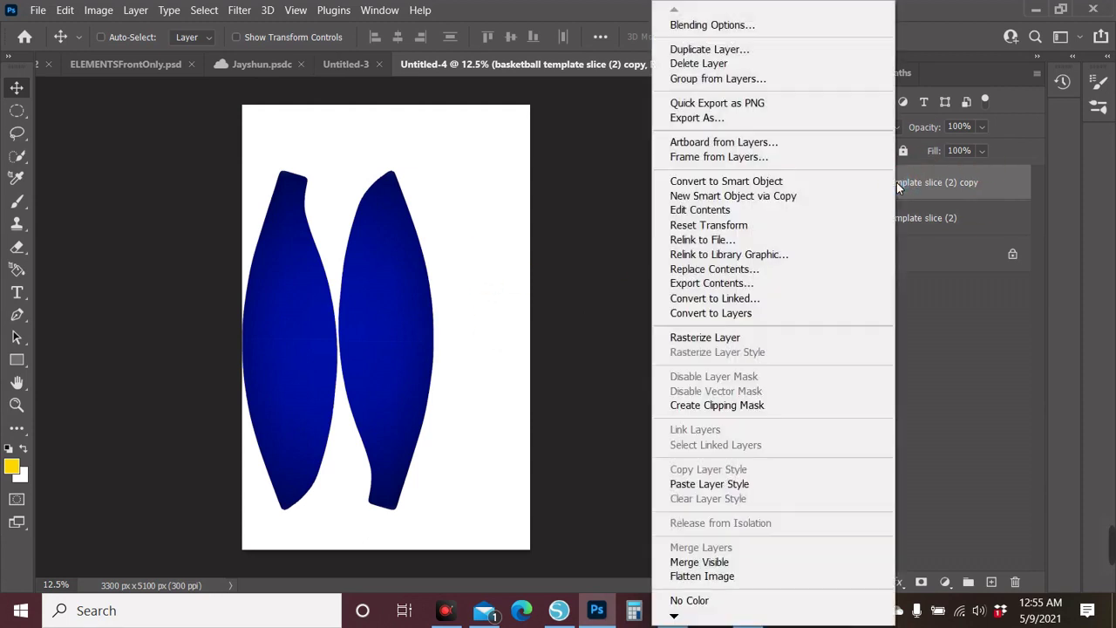
pyautogui.click(776, 50)
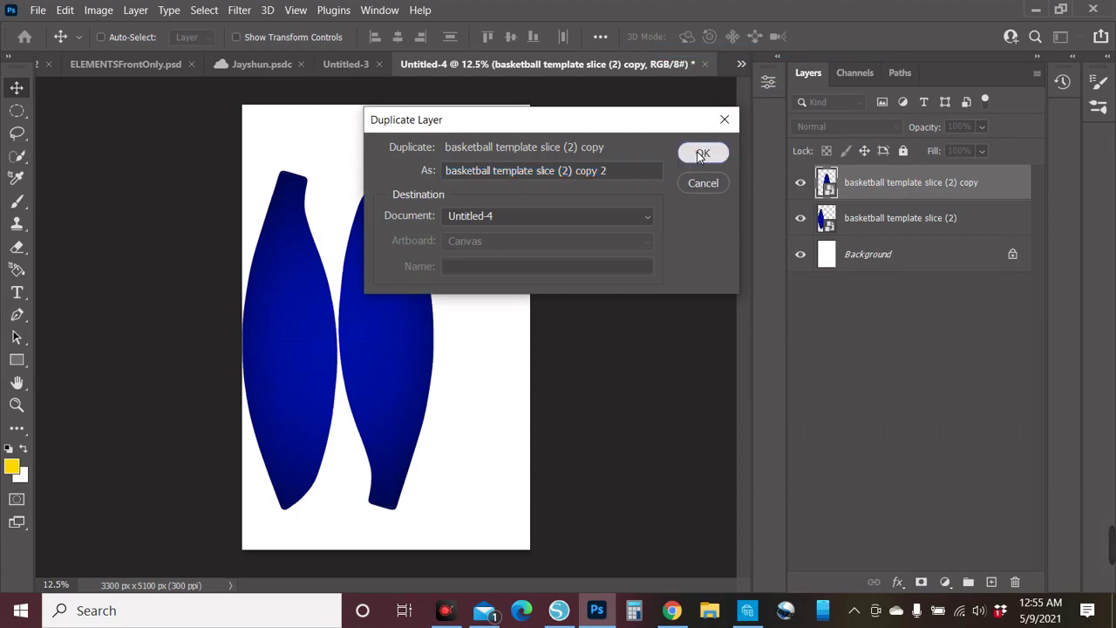
pyautogui.click(703, 154)
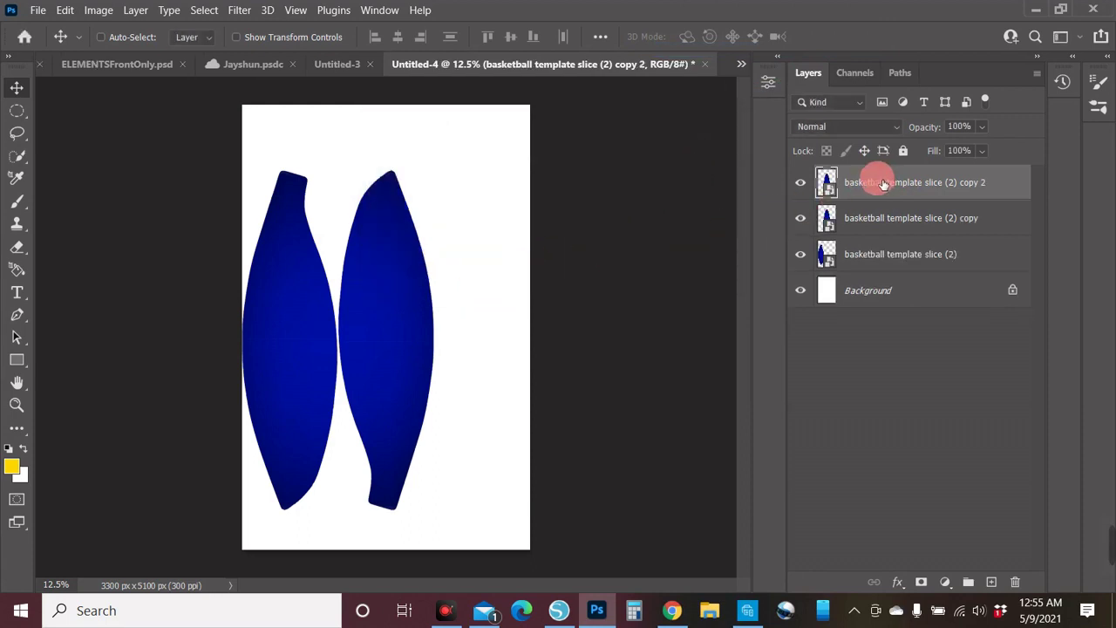
pyautogui.moveTo(413, 311); pyautogui.dragTo(515, 312)
# - Flip the third slice at the page's right edge horizontally
pyautogui.click(95, 12)
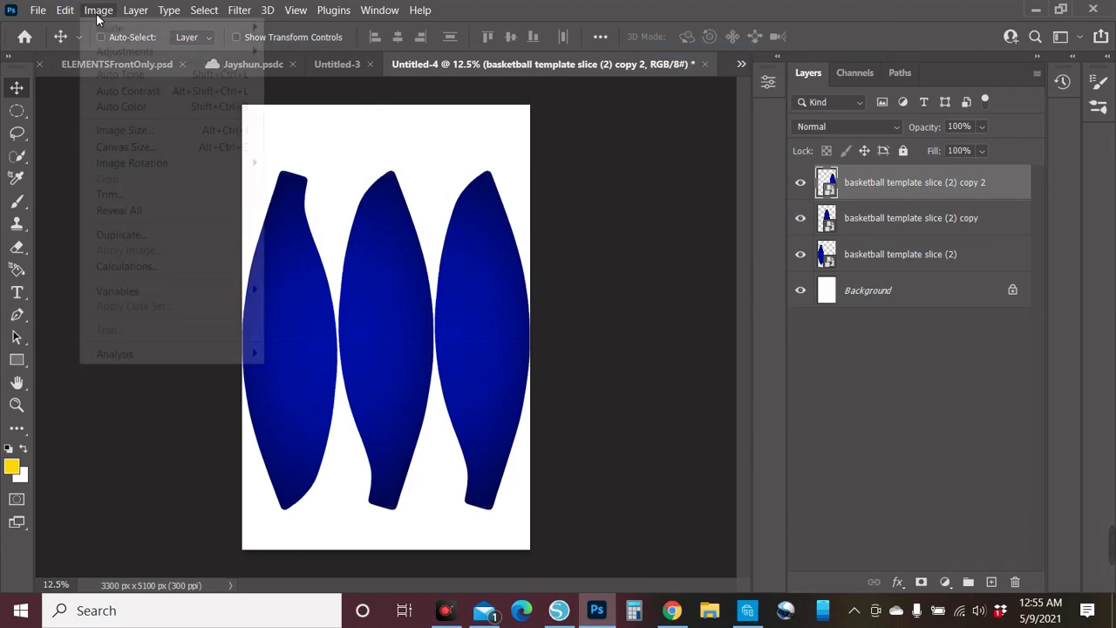
pyautogui.click(68, 10)
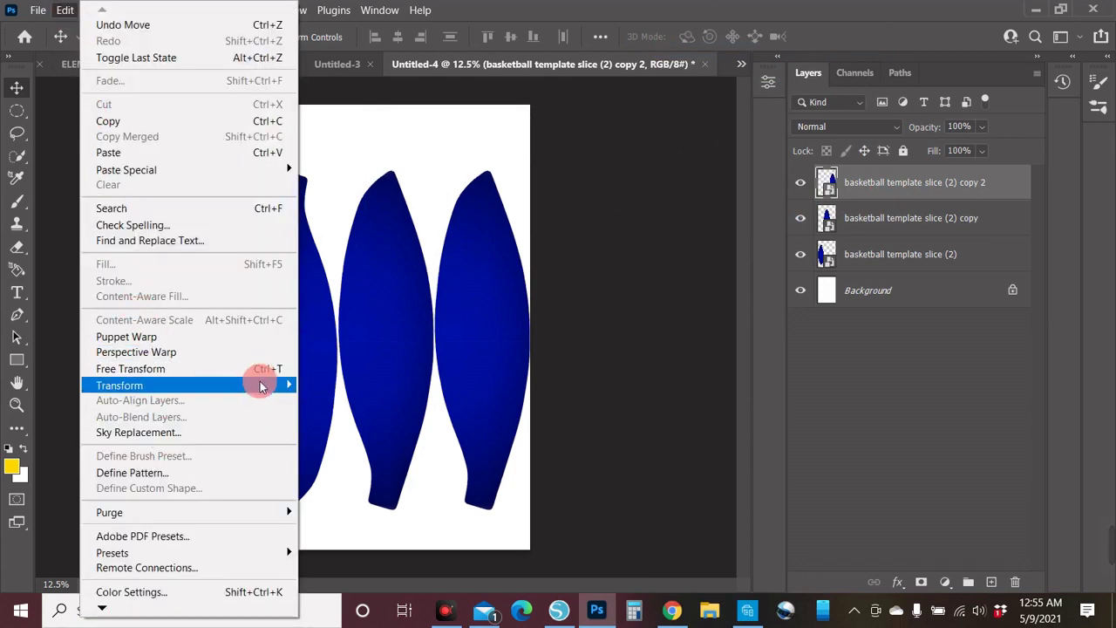
pyautogui.moveTo(286, 384)
pyautogui.click(345, 368)
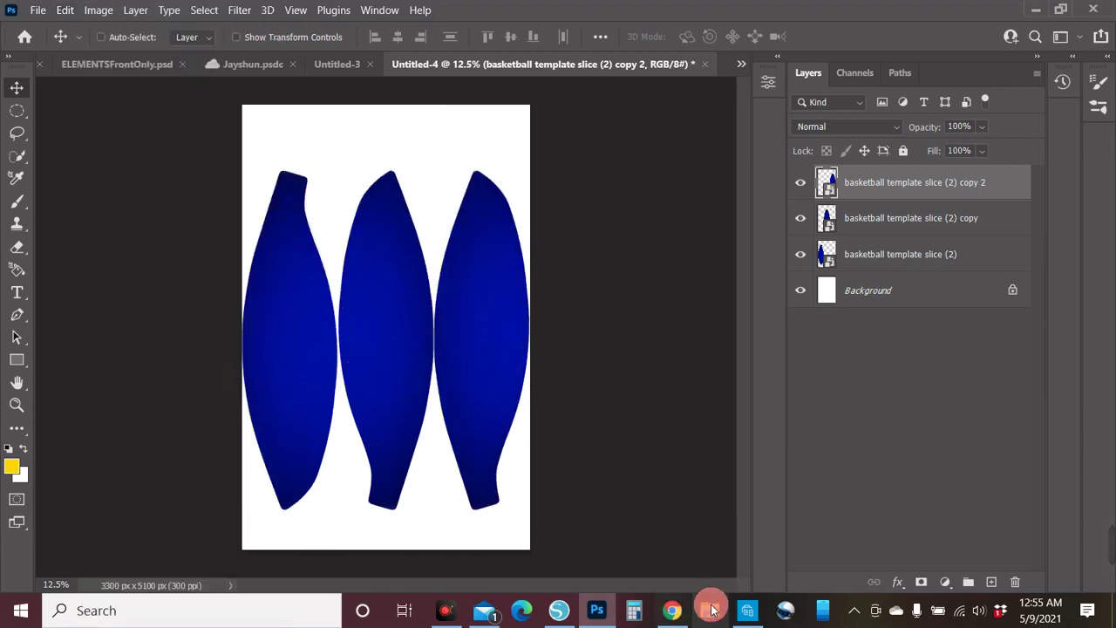
# - Switch to File Explorer and try to search Quick access for the basketball files
pyautogui.click(711, 608)
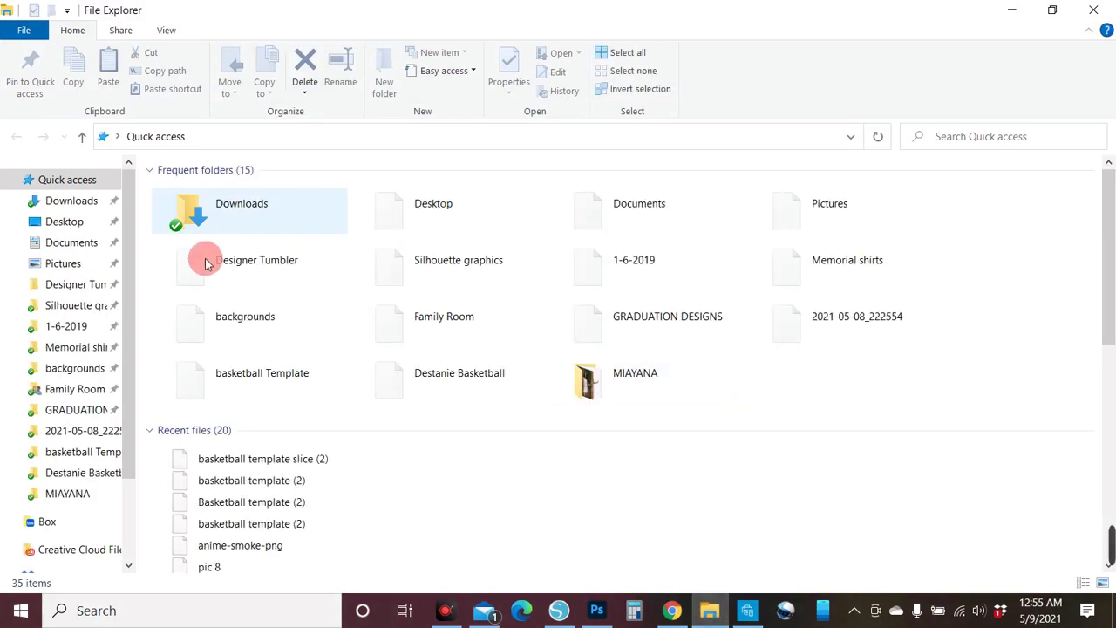
pyautogui.click(1007, 140)
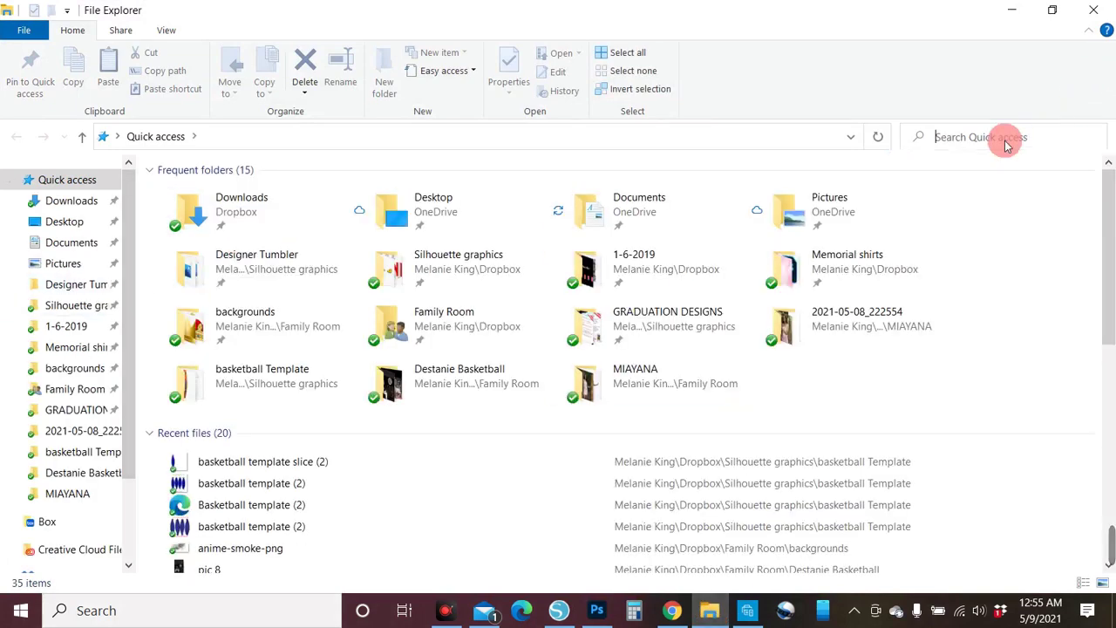
pyautogui.write('ba')
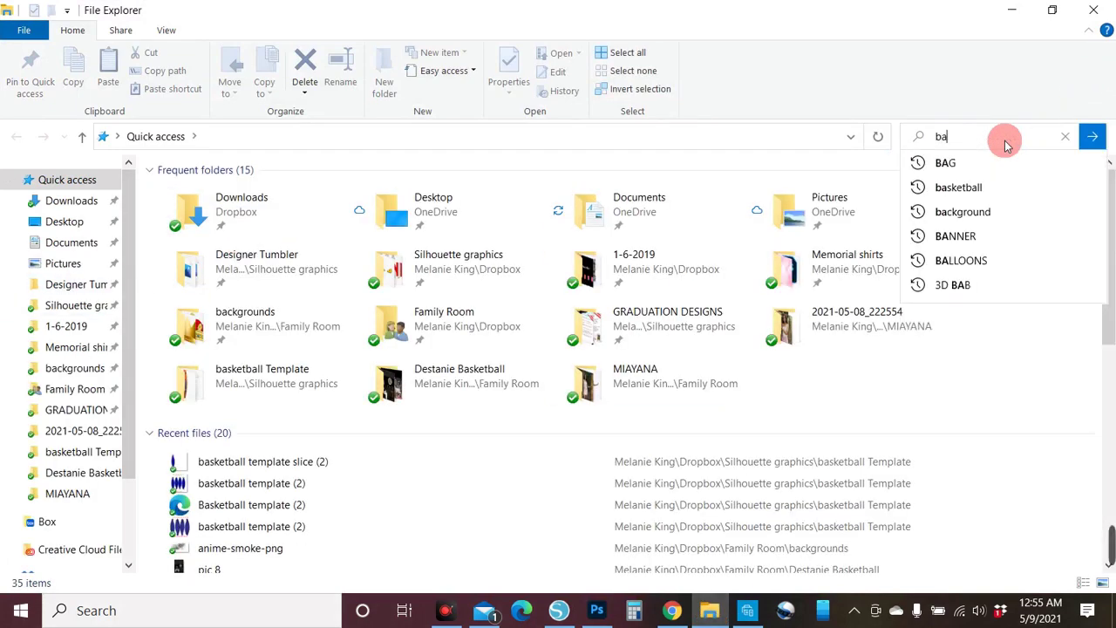
pyautogui.write('as')
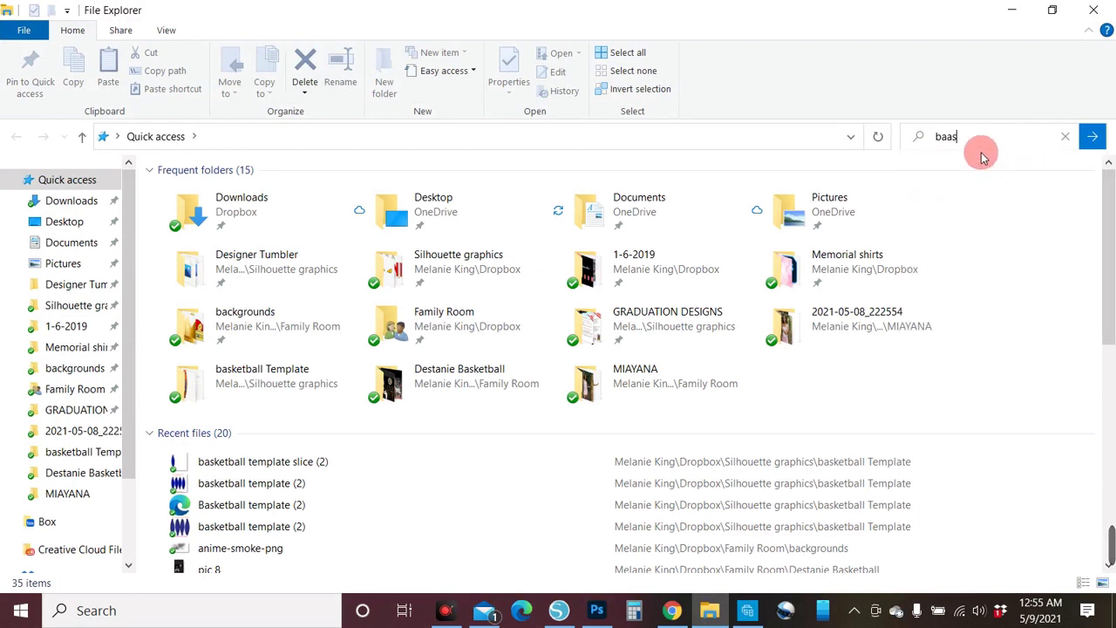
pyautogui.write('sket')
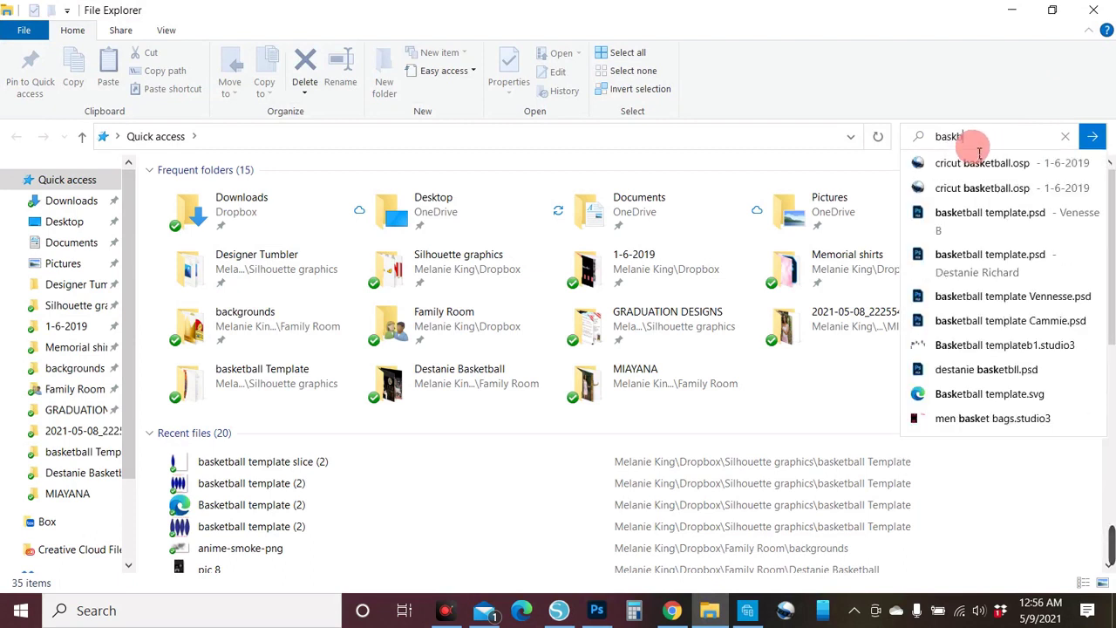
pyautogui.write('b')
pyautogui.press('Return')
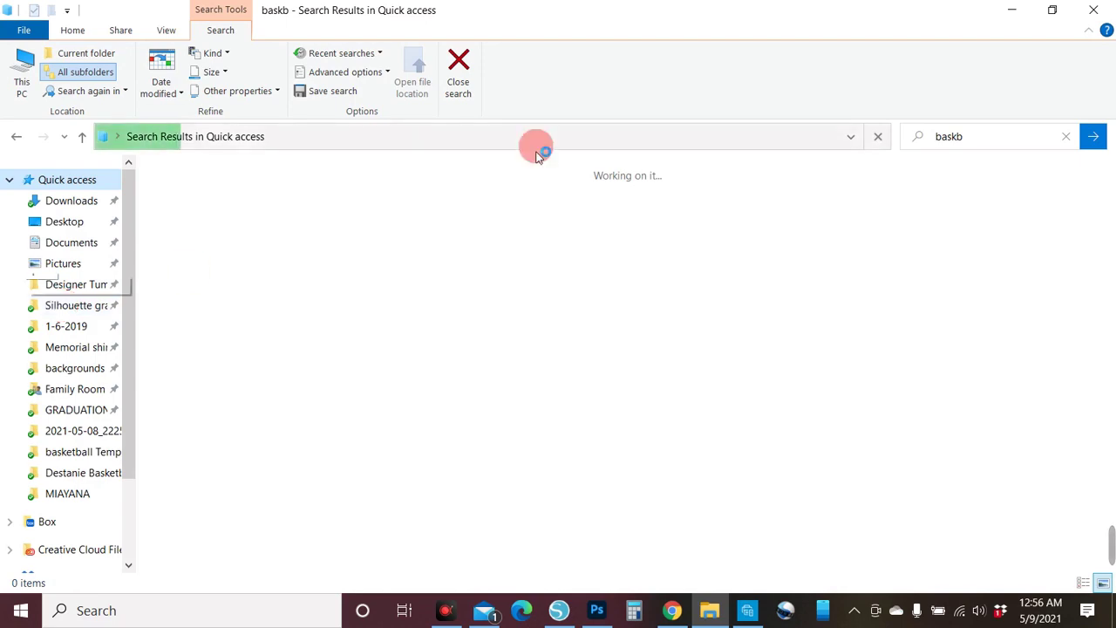
pyautogui.click(460, 68)
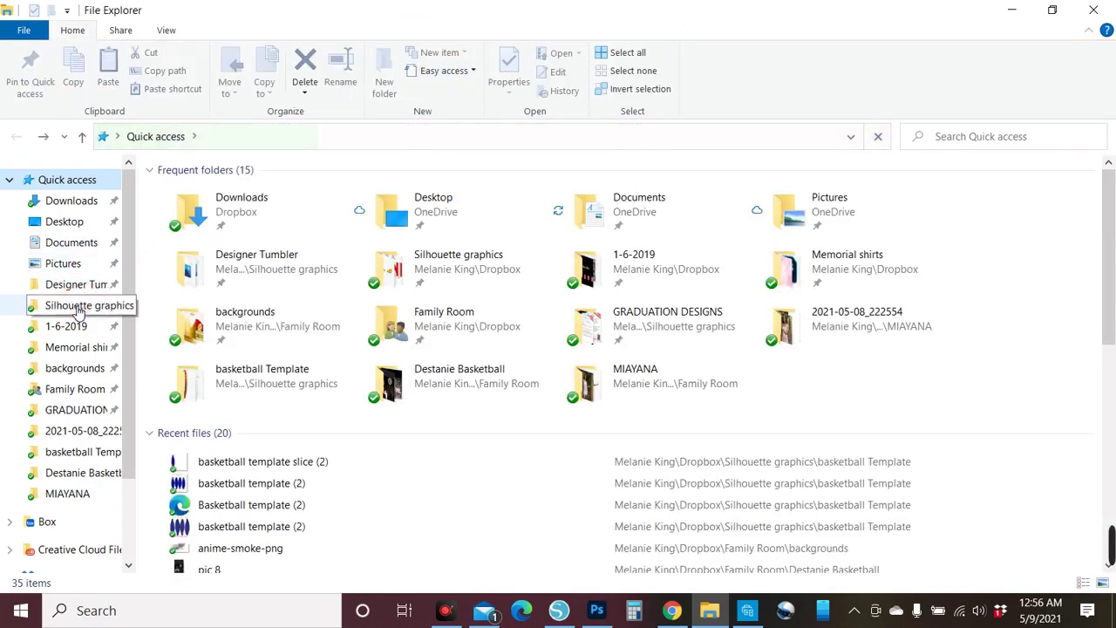
# - Search the Silhouette graphics folder for "basketball" and open the basketball Template folder to check the template's slice arrangement
pyautogui.click(75, 305)
pyautogui.click(959, 140)
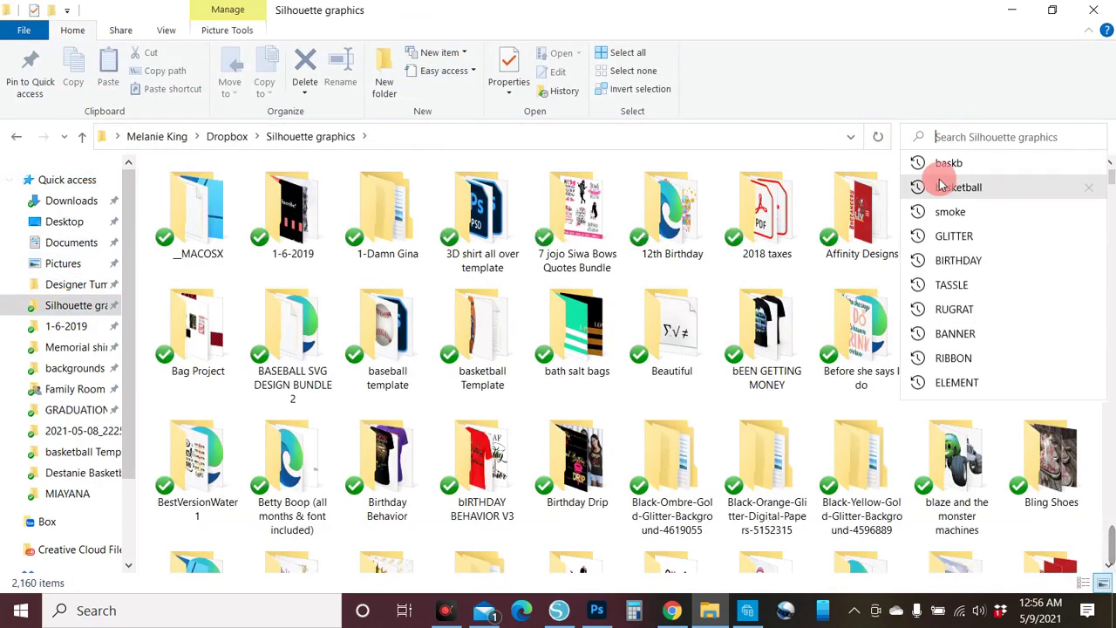
pyautogui.click(964, 146)
pyautogui.click(947, 187)
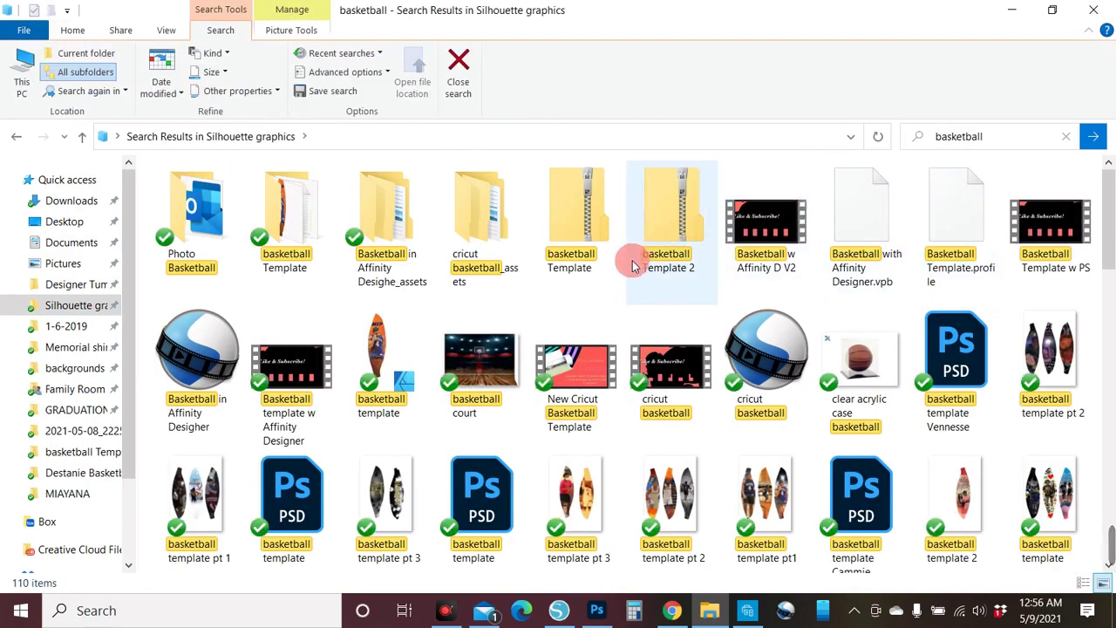
pyautogui.scroll(-2, 859, 319)
pyautogui.scroll(2, 811, 280)
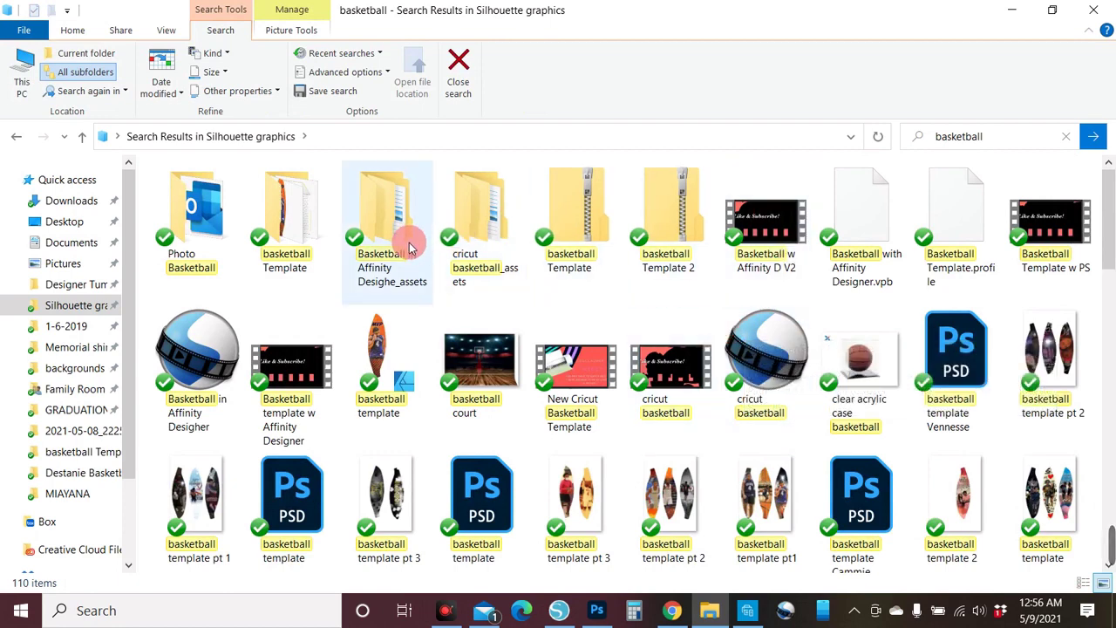
pyautogui.doubleClick(309, 238)
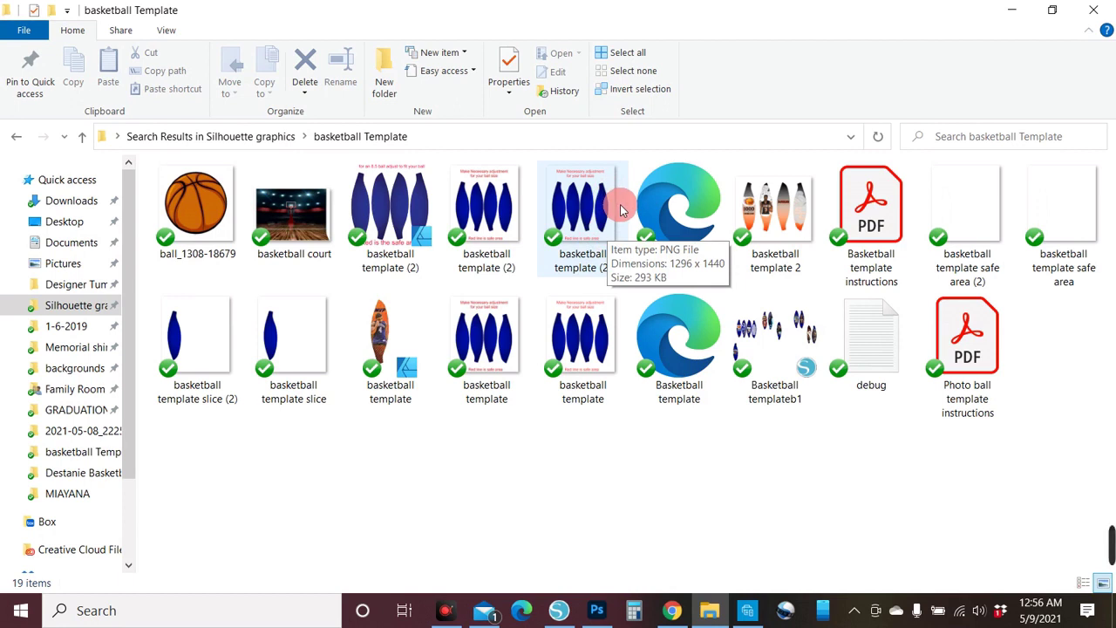
pyautogui.click(670, 619)
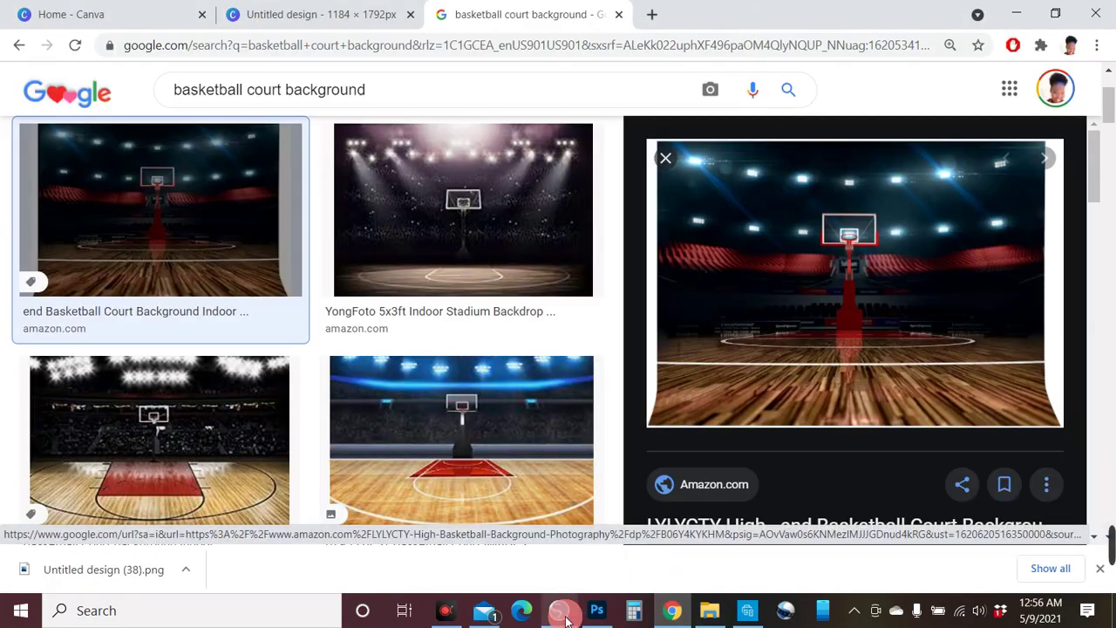
# - Switch back to Photoshop and duplicate the basketball template slice (2) copy 2 layer as copy 3
pyautogui.click(597, 612)
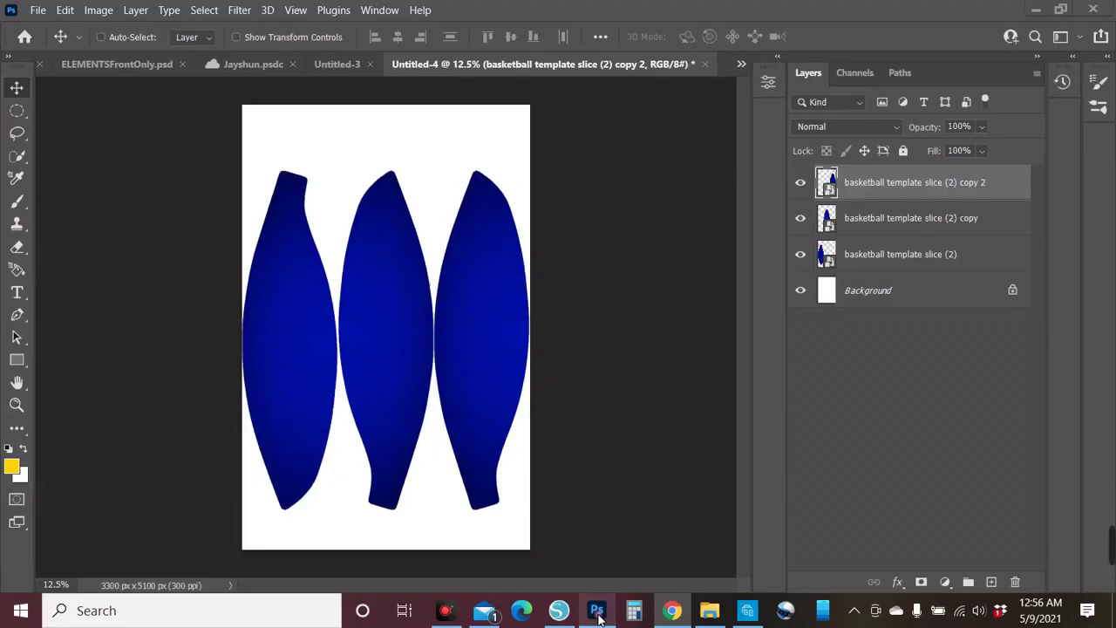
pyautogui.rightClick(859, 188)
pyautogui.click(919, 48)
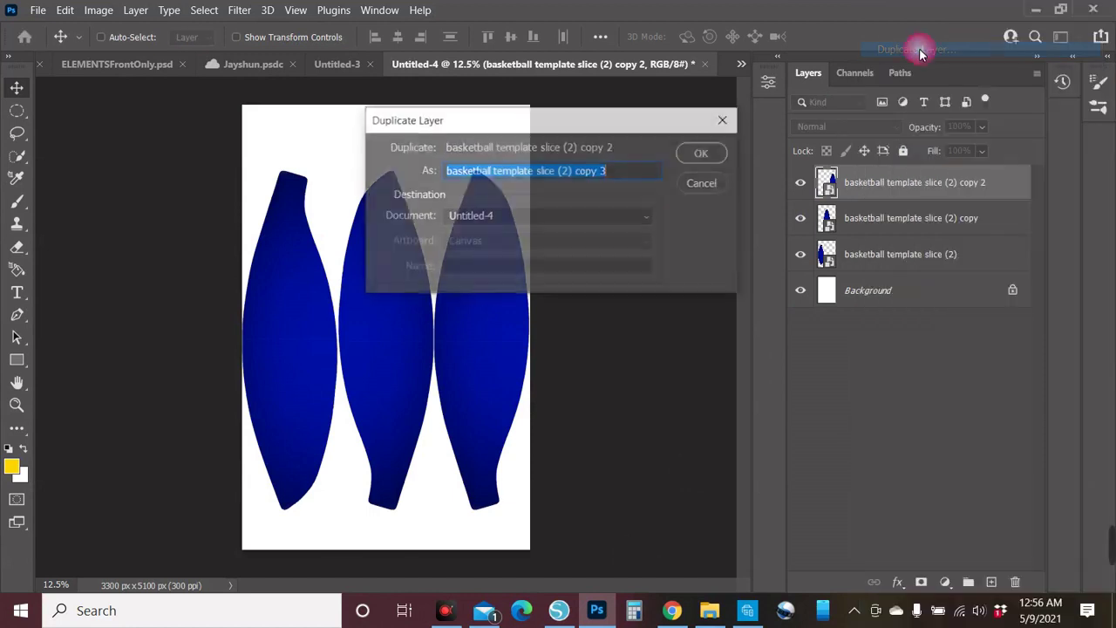
pyautogui.click(705, 153)
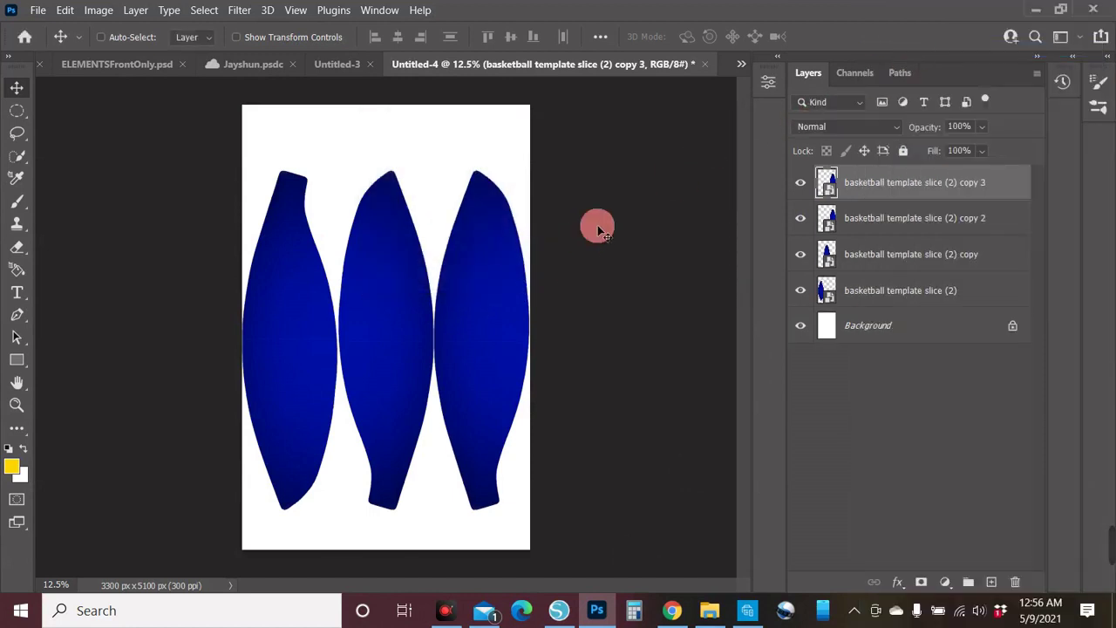
# - Hide the original slice and its first copy, and move copy 3 about 432 px to the right
pyautogui.click(801, 291)
pyautogui.click(800, 254)
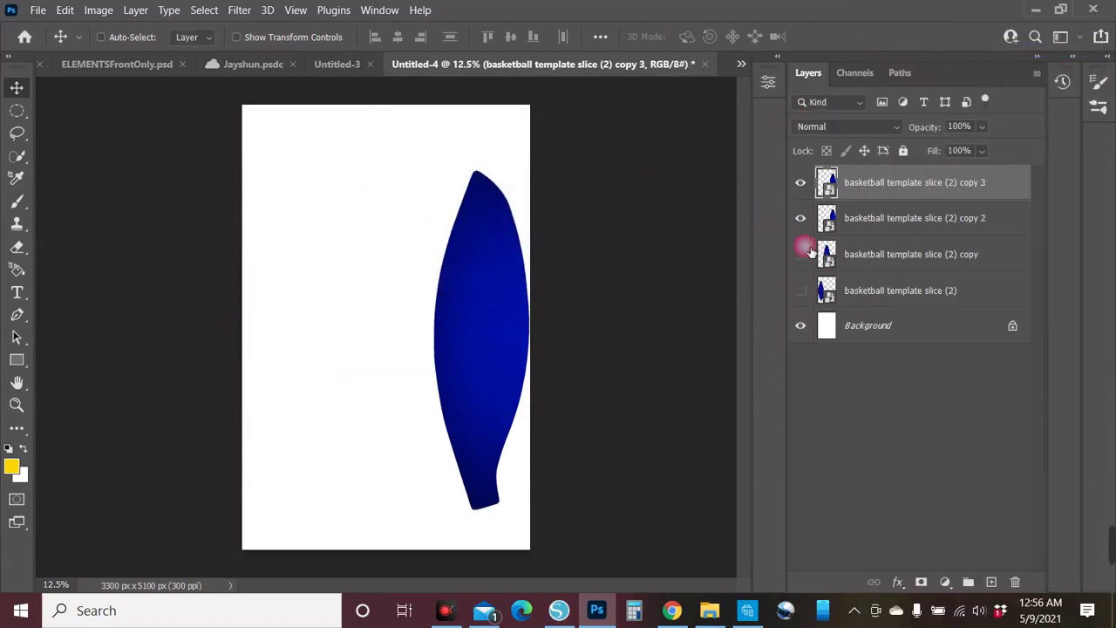
pyautogui.click(802, 218)
pyautogui.moveTo(501, 321); pyautogui.dragTo(536, 321)
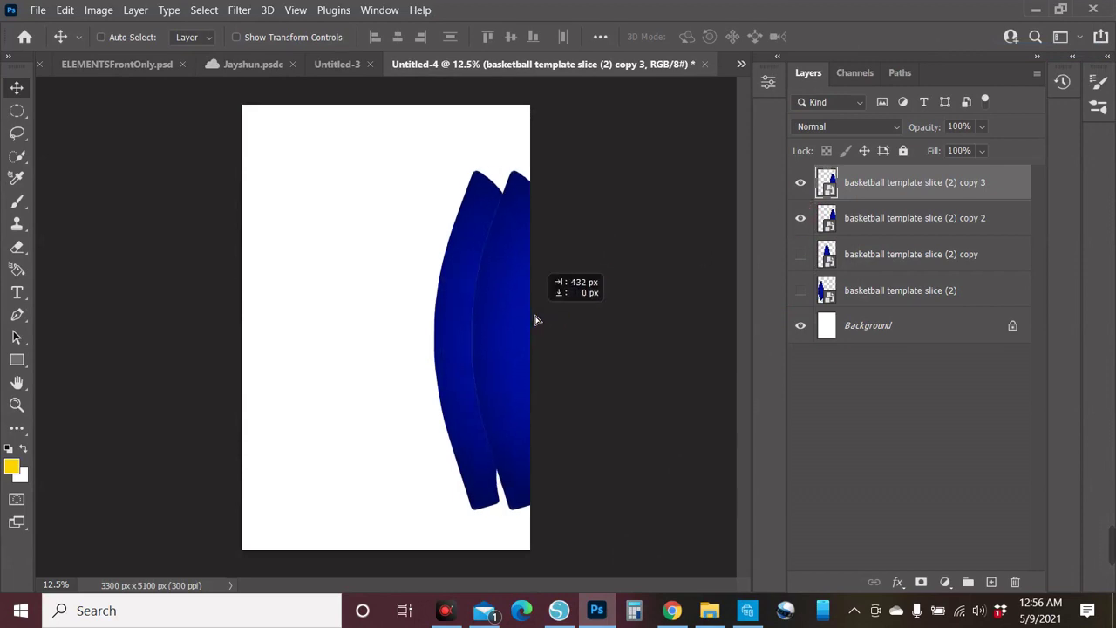
pyautogui.rightClick(852, 188)
pyautogui.click(655, 283)
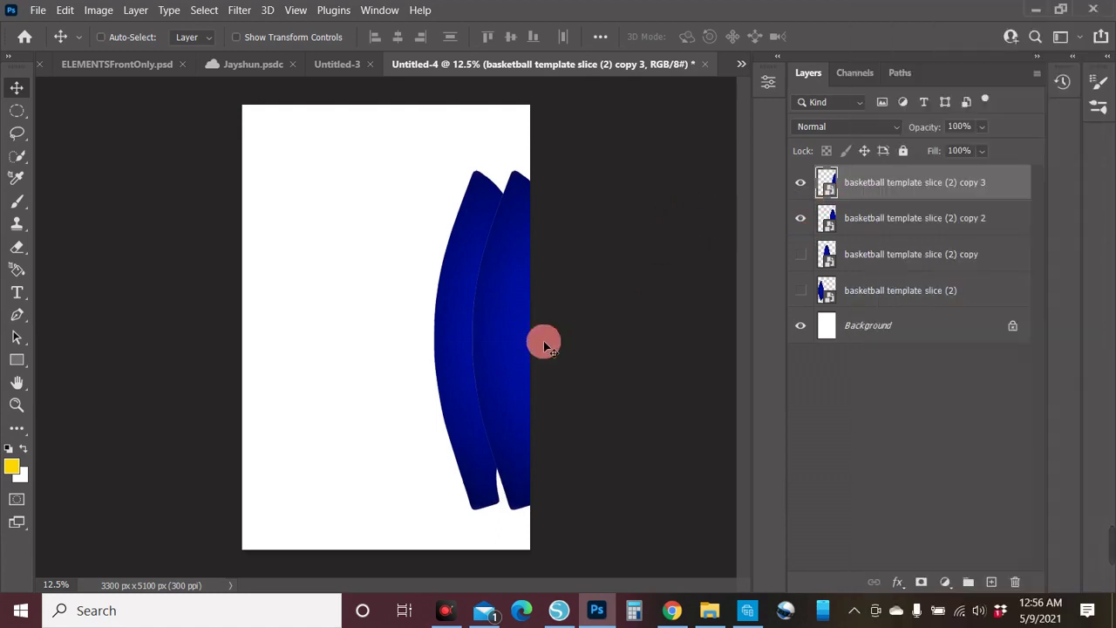
# - Flip the copy 3 slice vertically and horizontally so its narrow neck points up
pyautogui.click(38, 9)
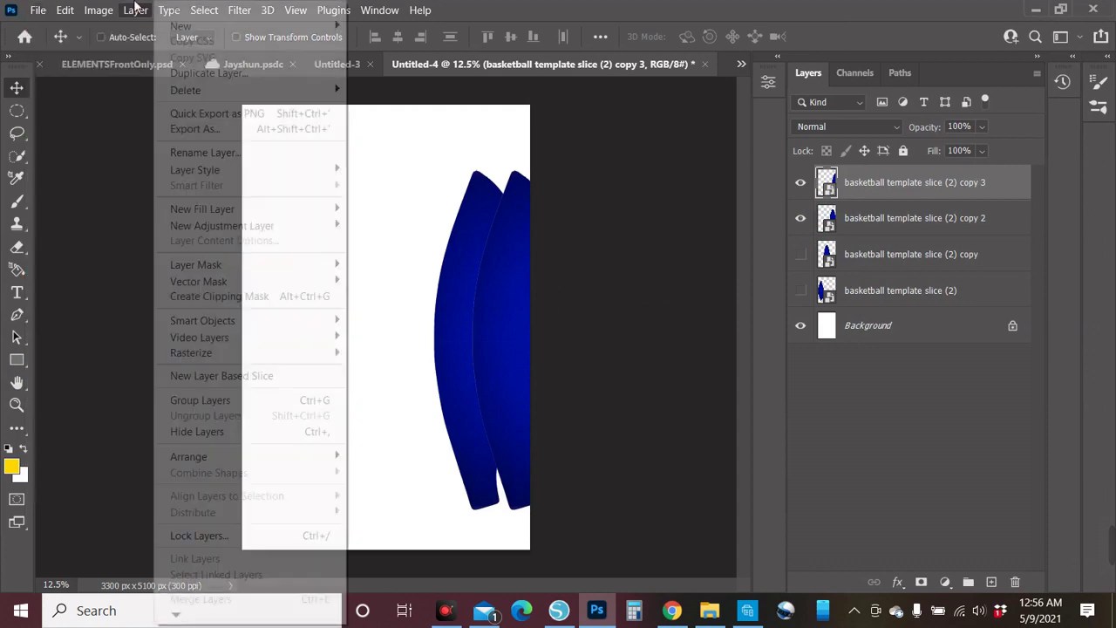
pyautogui.moveTo(65, 9)
pyautogui.moveTo(131, 385)
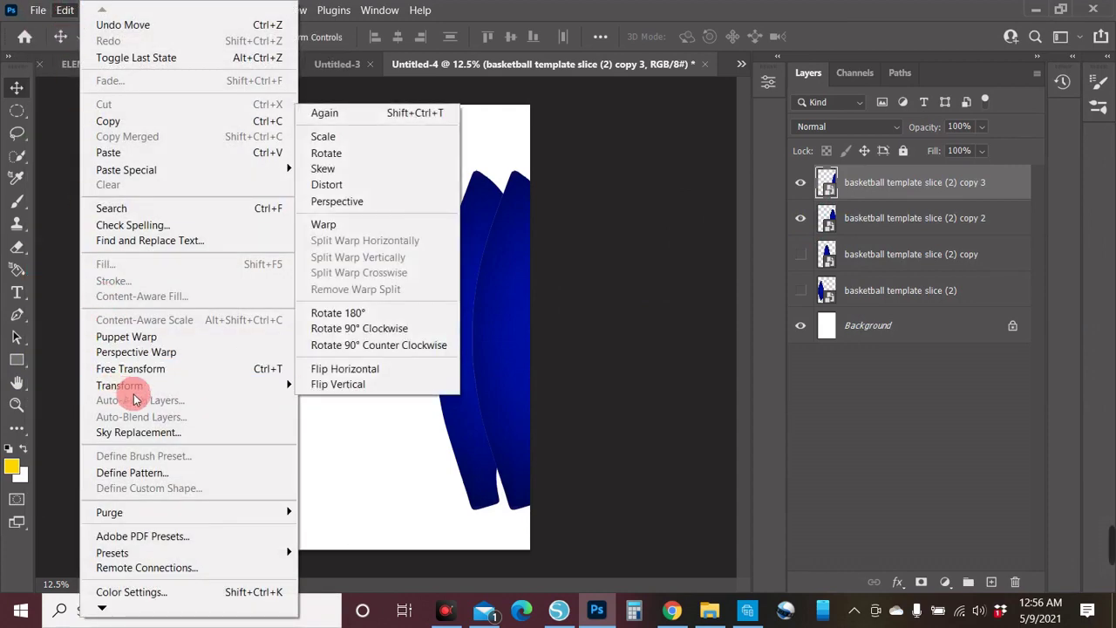
pyautogui.click(350, 384)
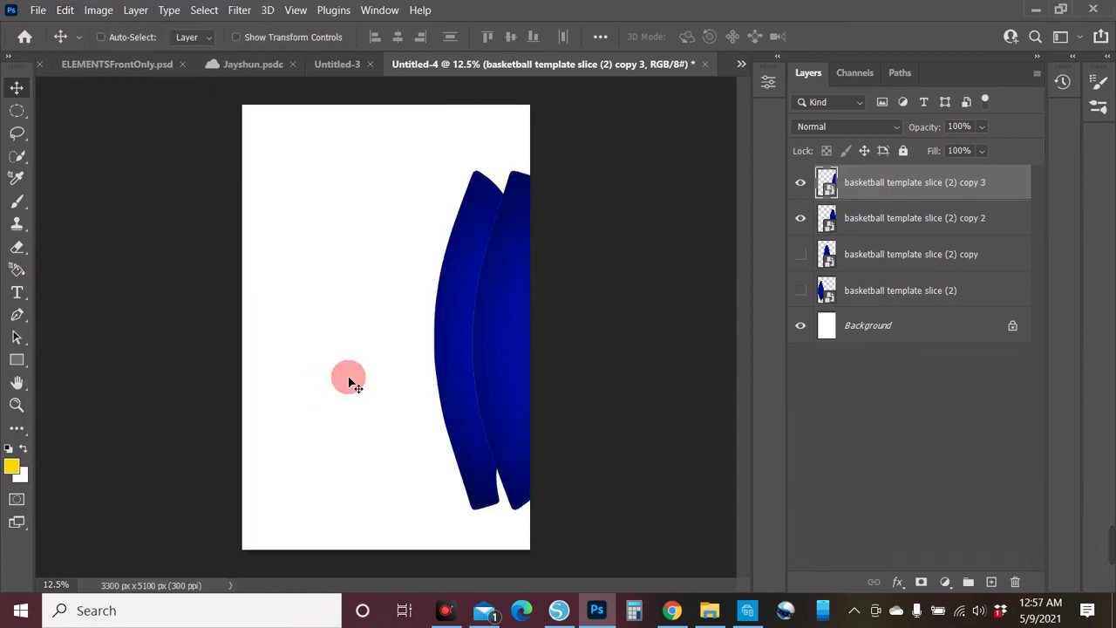
pyautogui.click(67, 11)
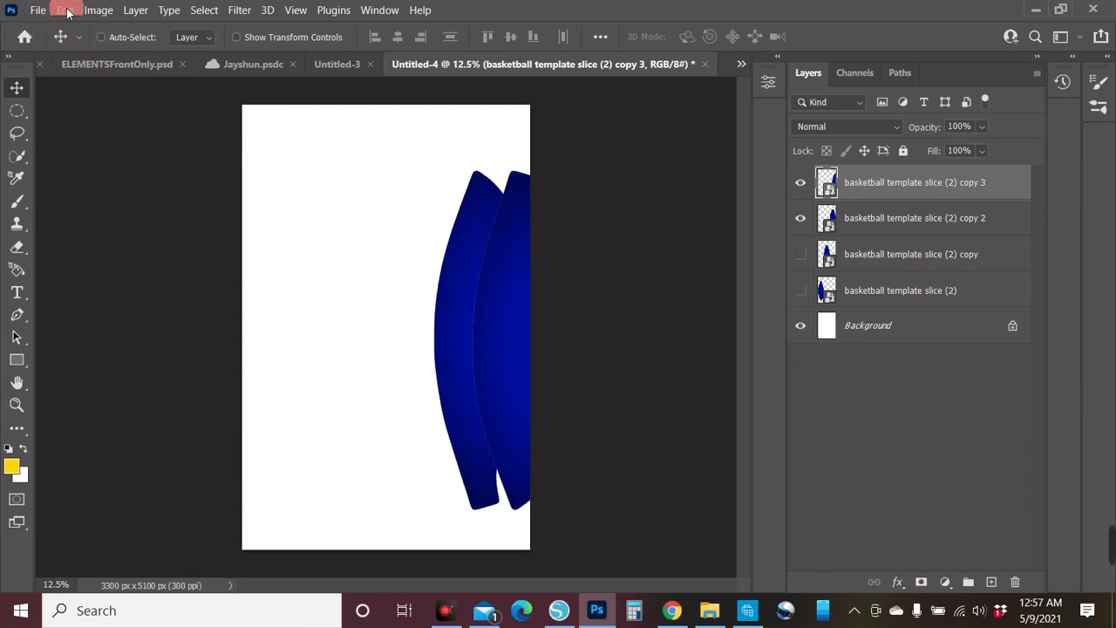
pyautogui.moveTo(193, 387)
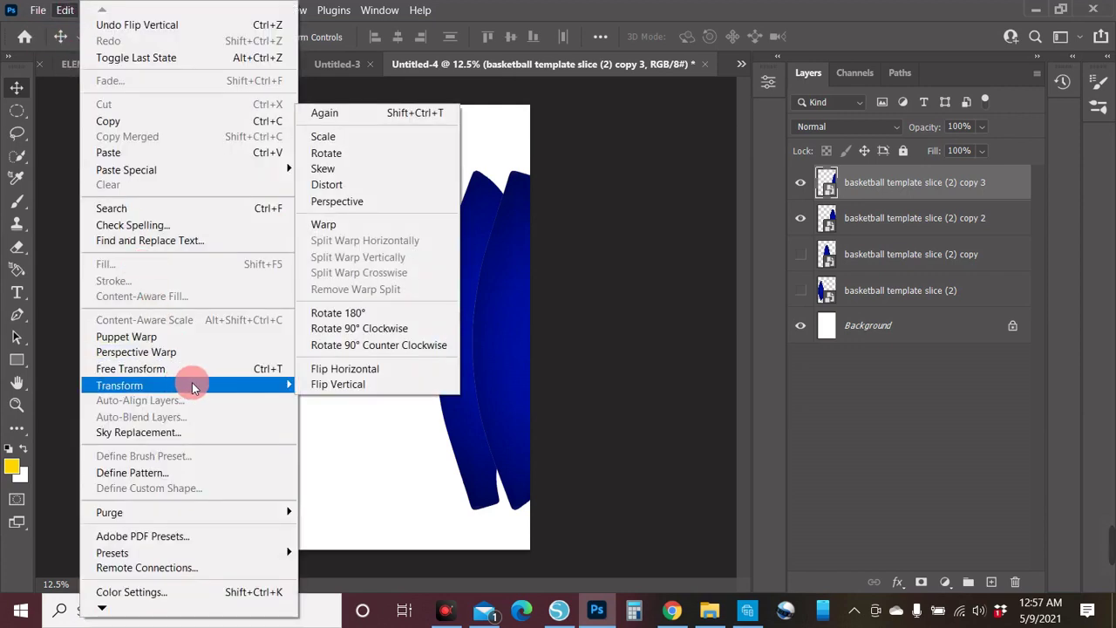
pyautogui.click(370, 369)
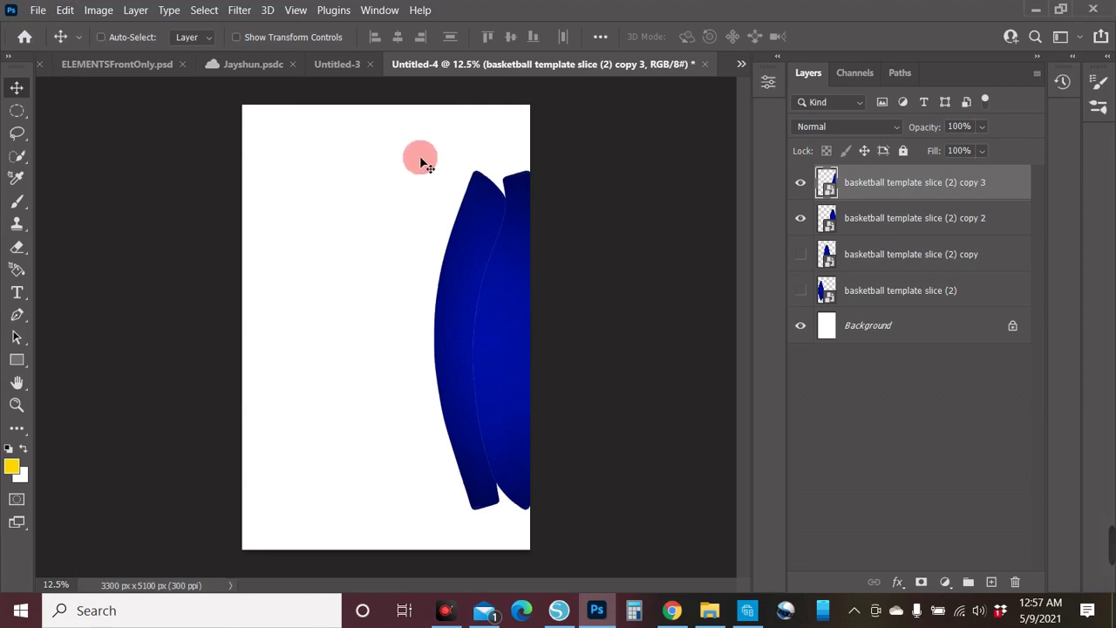
# - Show the original slice briefly to compare its orientation with copy 3, and hide it again
pyautogui.click(801, 290)
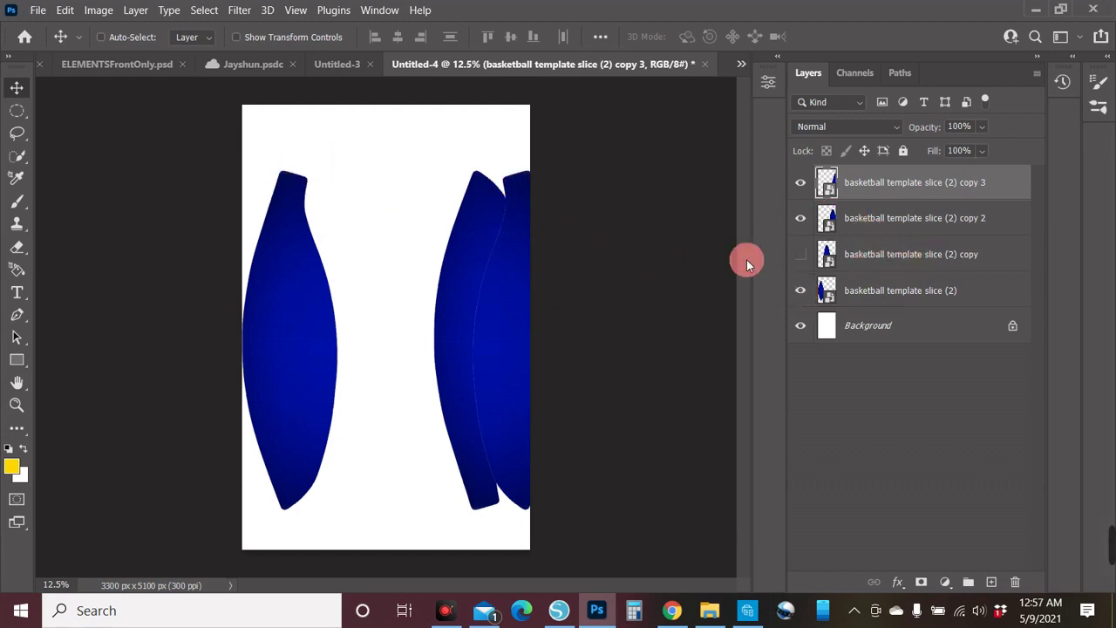
pyautogui.click(800, 290)
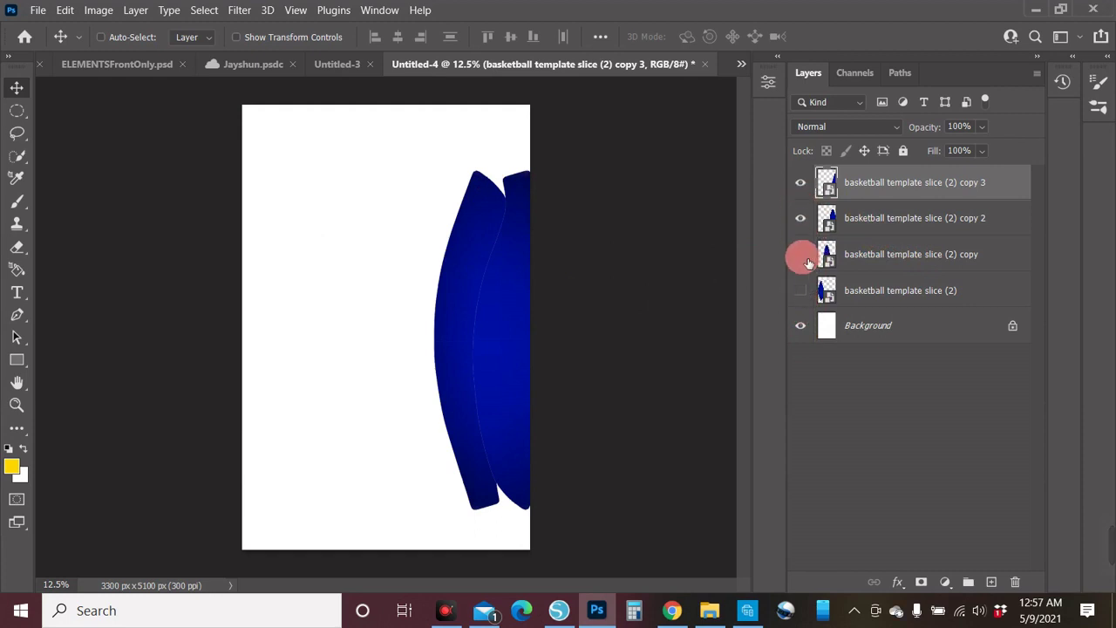
pyautogui.click(804, 253)
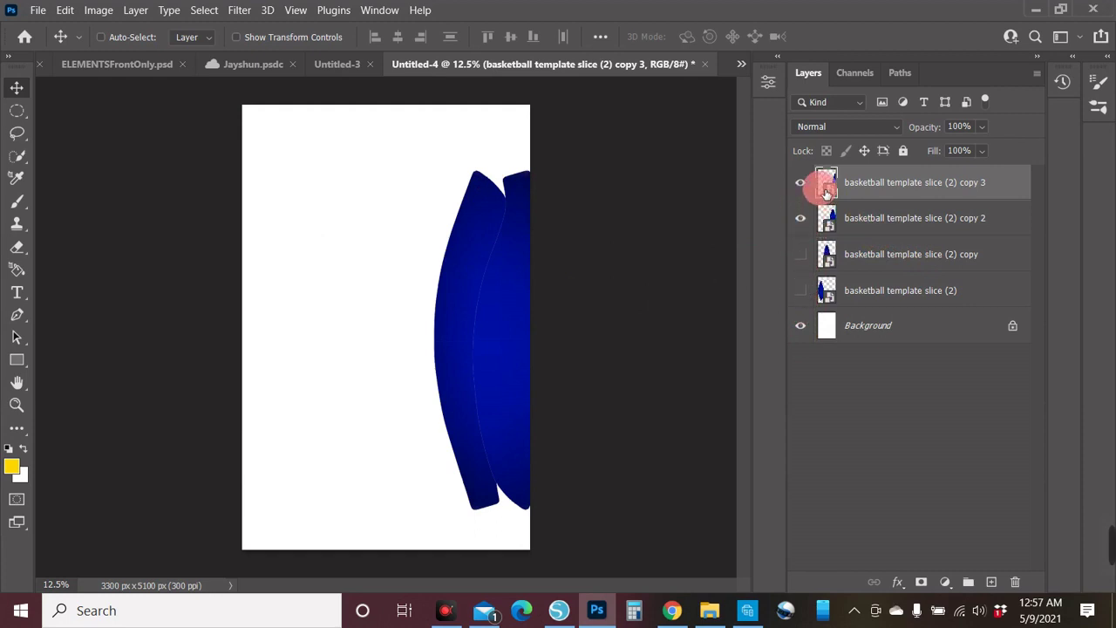
# - Move the copy 3 slice left onto copy 2, then hide copy 3 and show the first copy and the original slice
pyautogui.moveTo(515, 301); pyautogui.dragTo(477, 296)
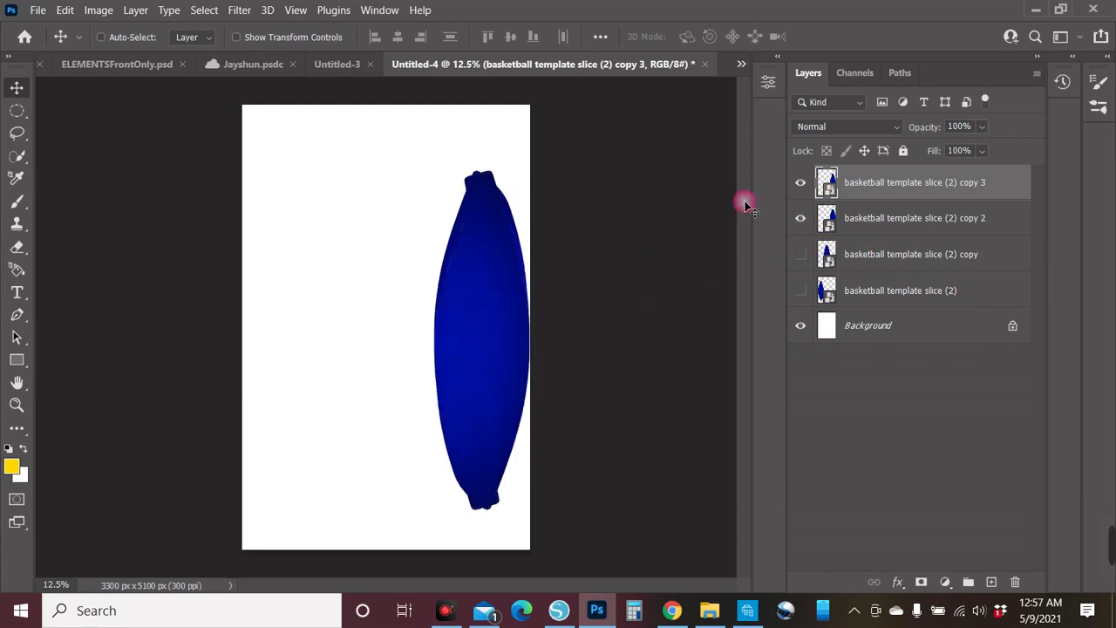
pyautogui.click(800, 182)
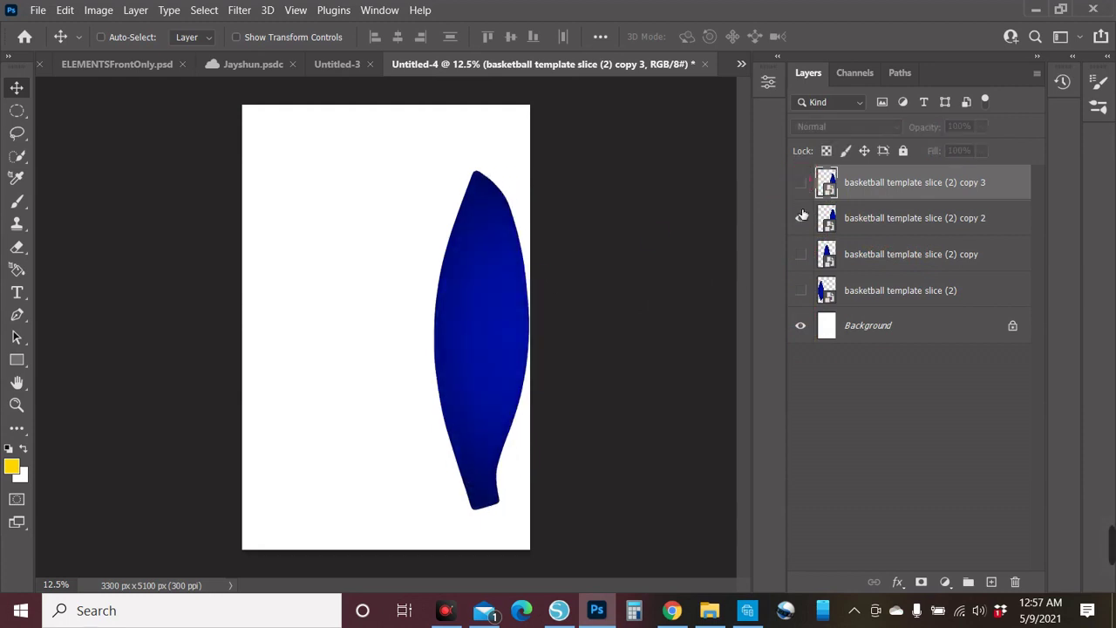
pyautogui.click(802, 255)
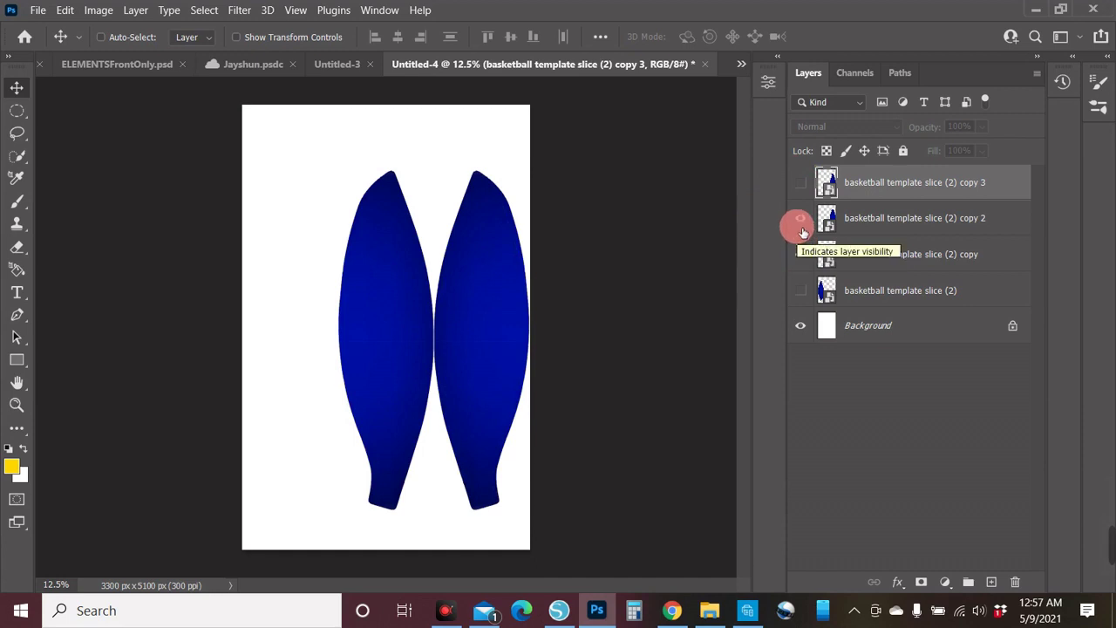
pyautogui.click(801, 291)
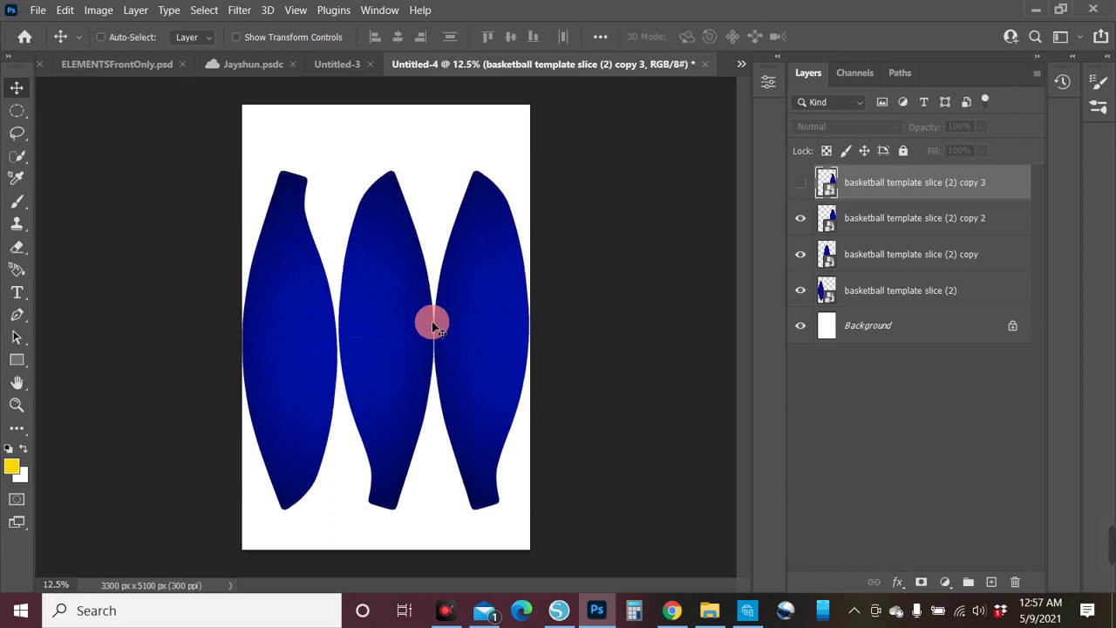
# - Compare copy 3 in place of copy 2, then hide all three slice copies so only the original slice is shown
pyautogui.click(800, 219)
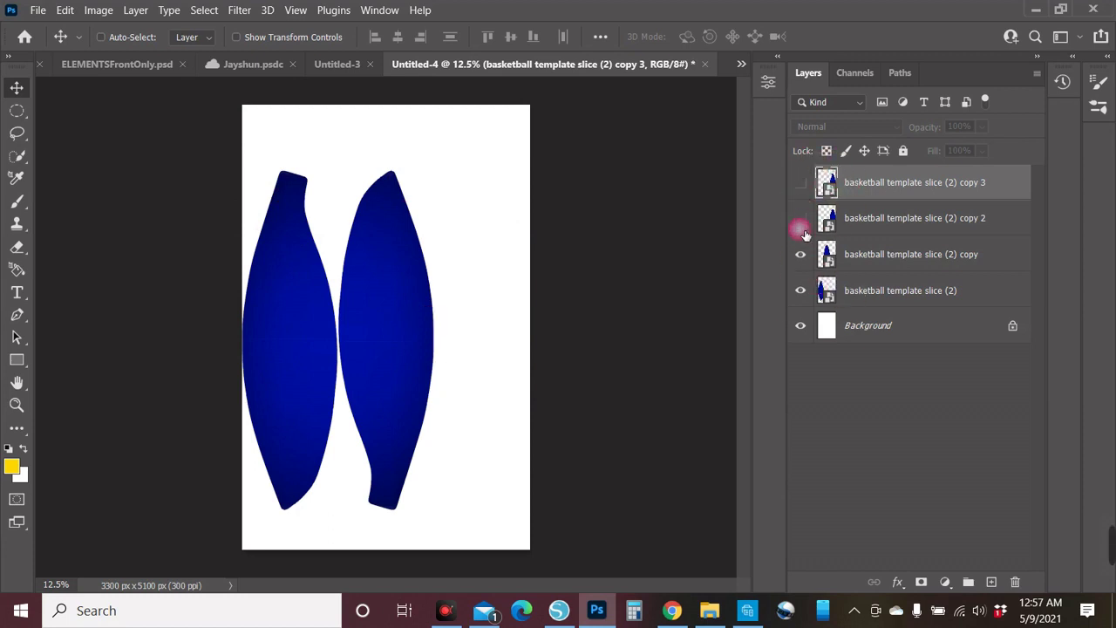
pyautogui.click(801, 183)
pyautogui.click(800, 183)
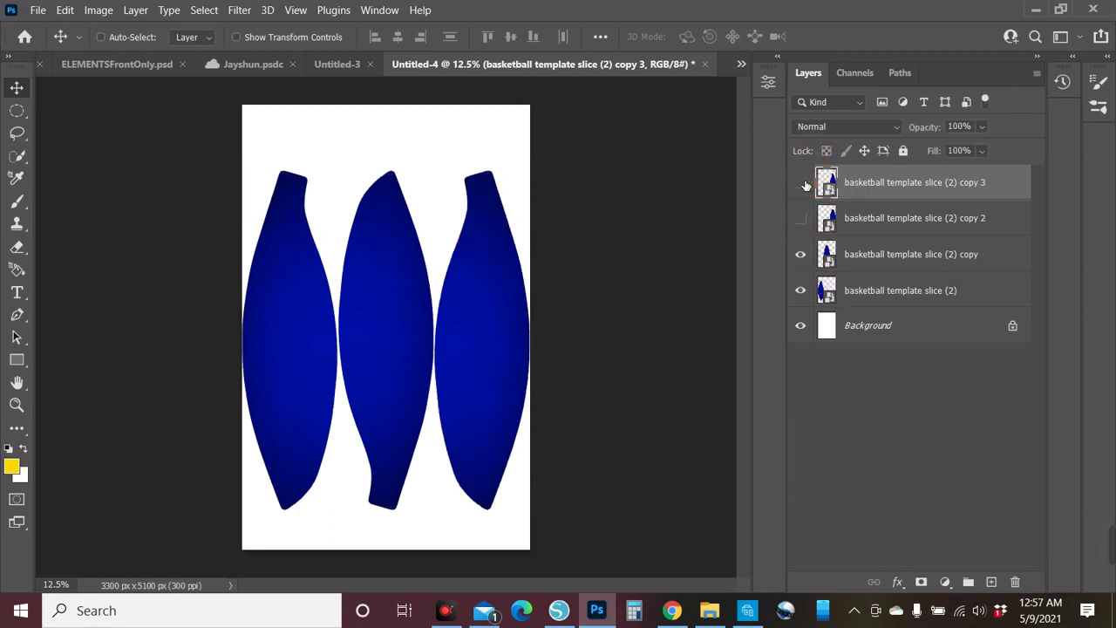
pyautogui.click(801, 254)
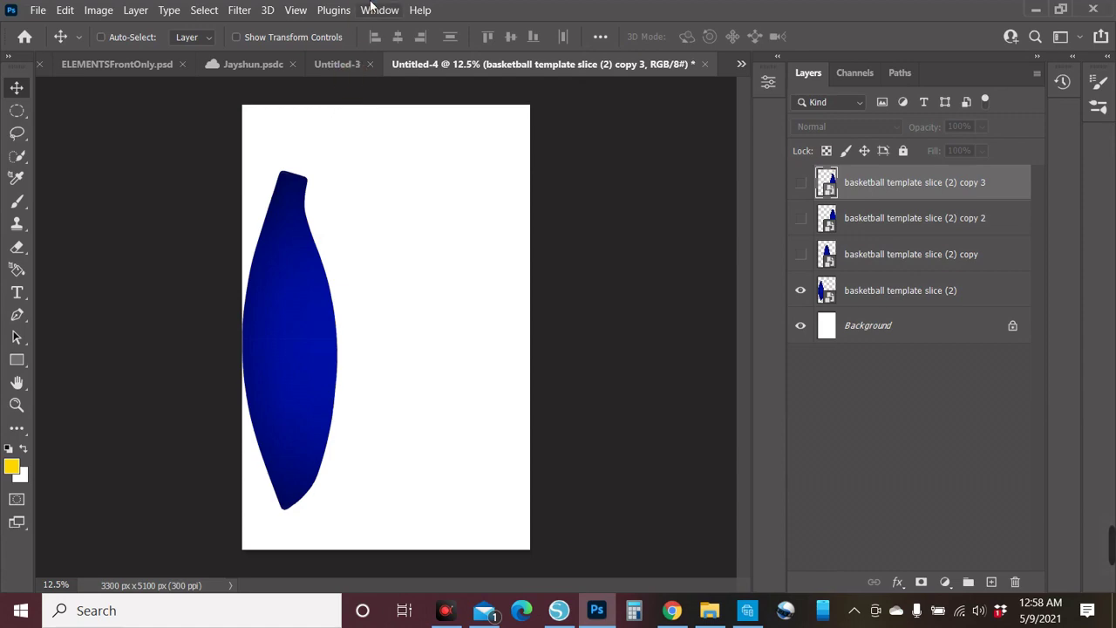
# - Place the pic 1 photo from the family basketball pictures folder as an embedded image
pyautogui.click(39, 11)
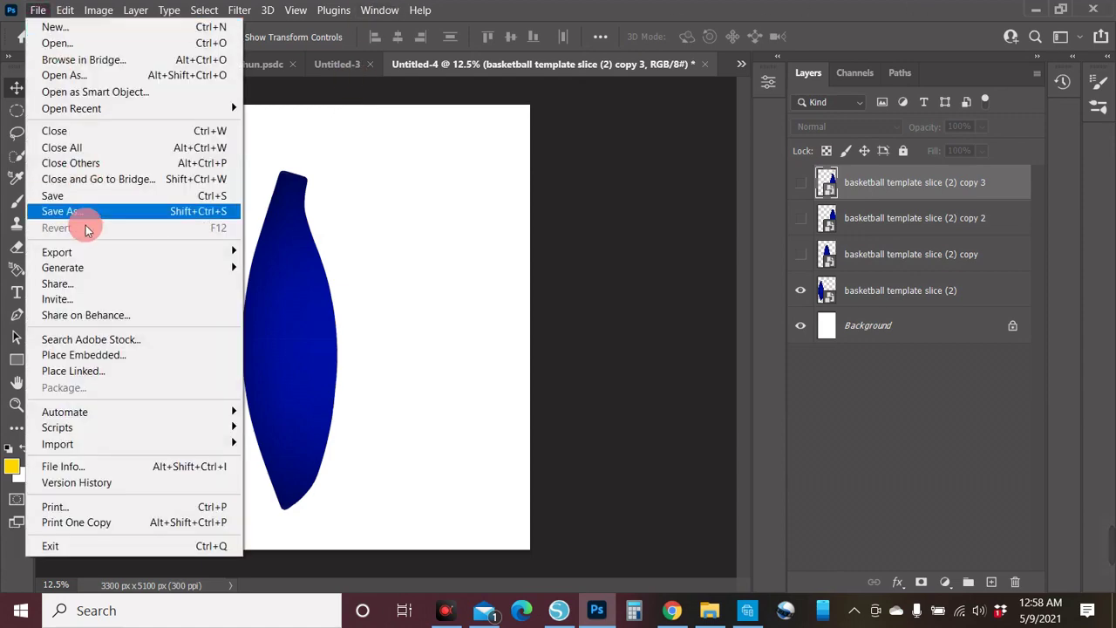
pyautogui.click(51, 354)
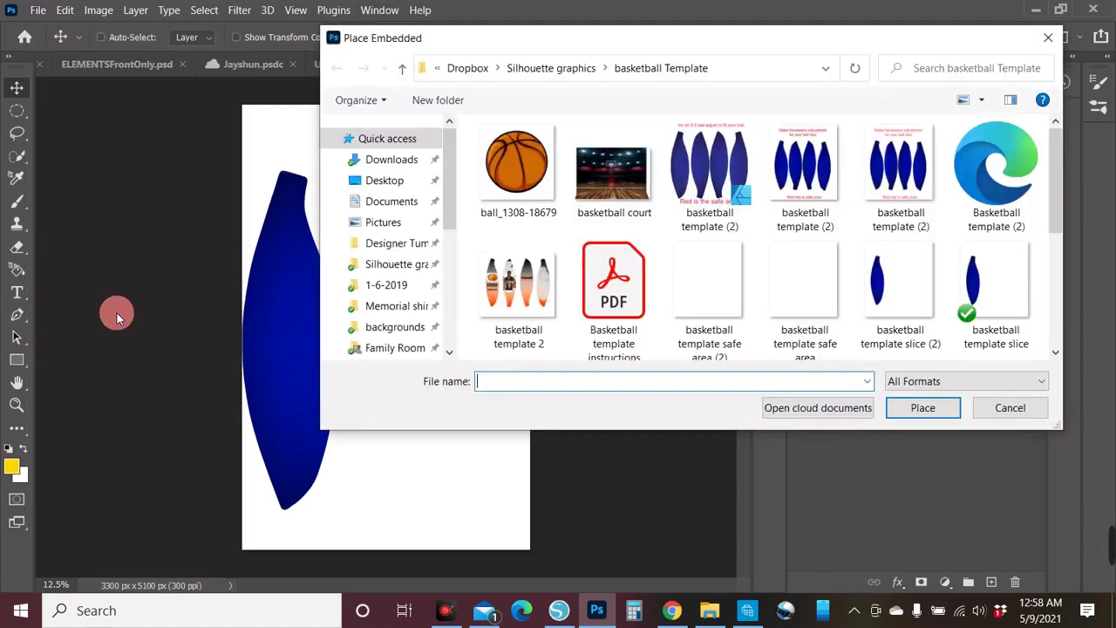
pyautogui.scroll(-2, 403, 257)
pyautogui.scroll(-2, 404, 261)
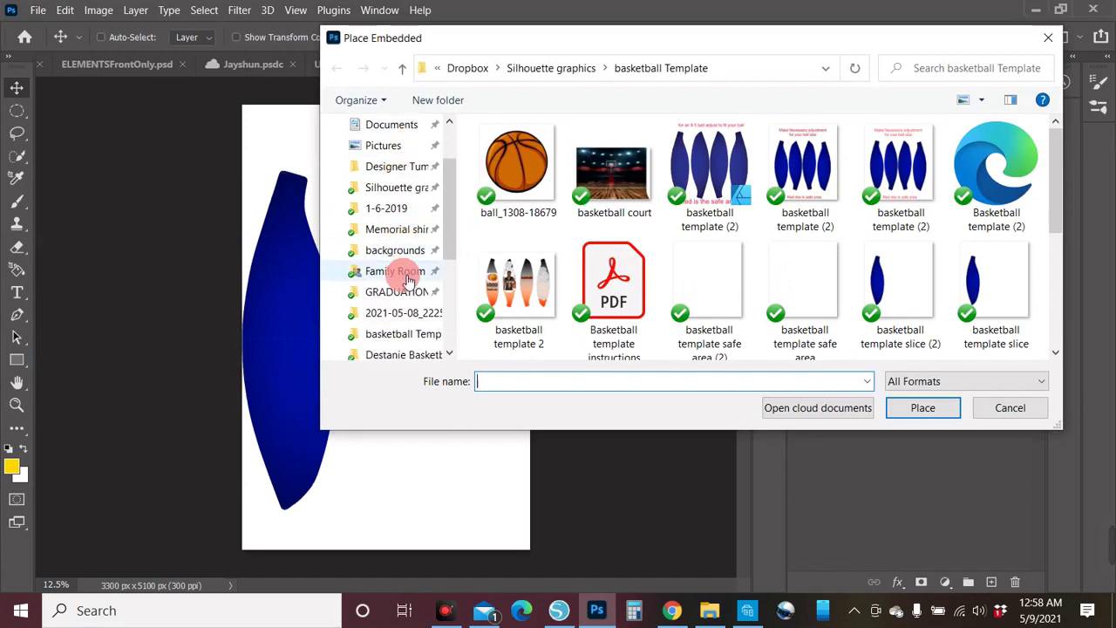
pyautogui.click(406, 316)
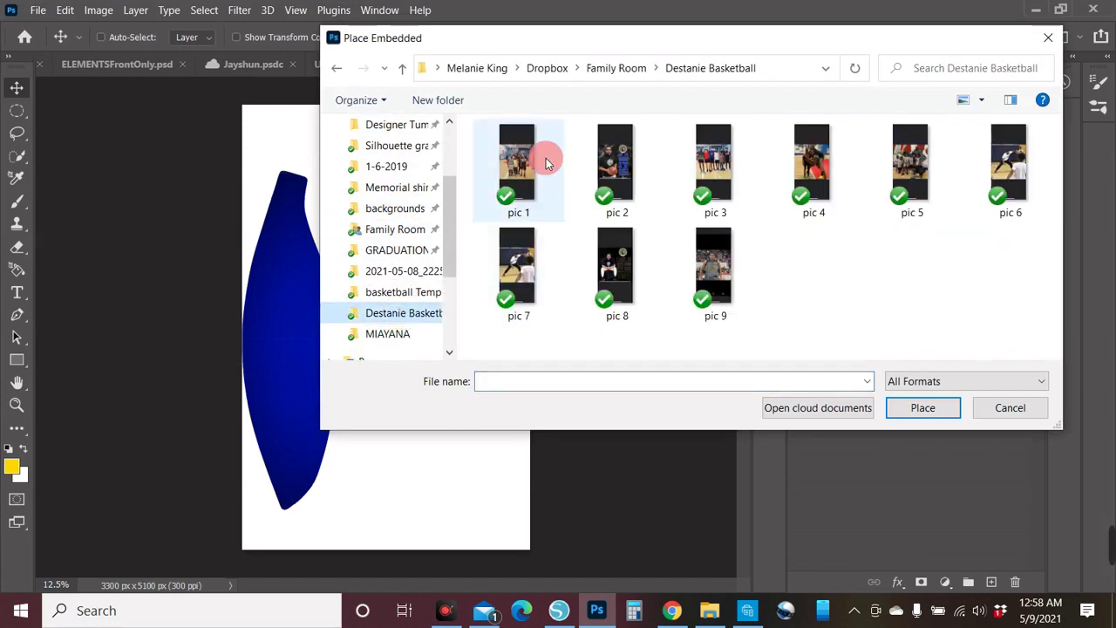
pyautogui.click(519, 166)
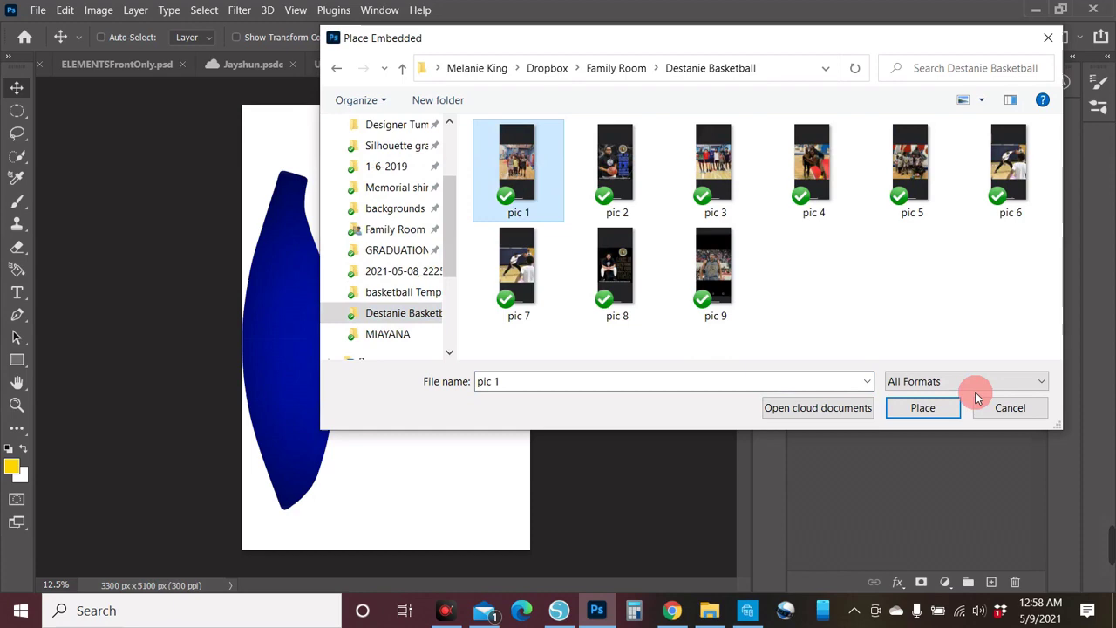
pyautogui.click(925, 407)
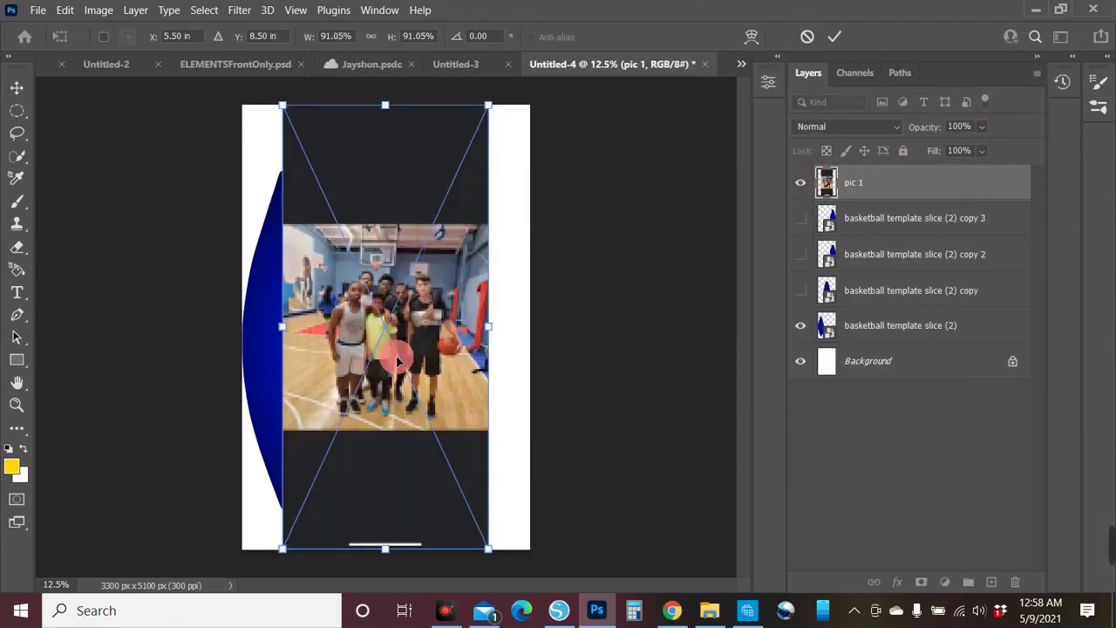
# - Move pic 1 over the original slice, put its layer directly above that slice's layer and clip it to the slice
pyautogui.moveTo(392, 355); pyautogui.dragTo(300, 334)
pyautogui.click(923, 181)
pyautogui.moveTo(867, 180); pyautogui.dragTo(852, 322)
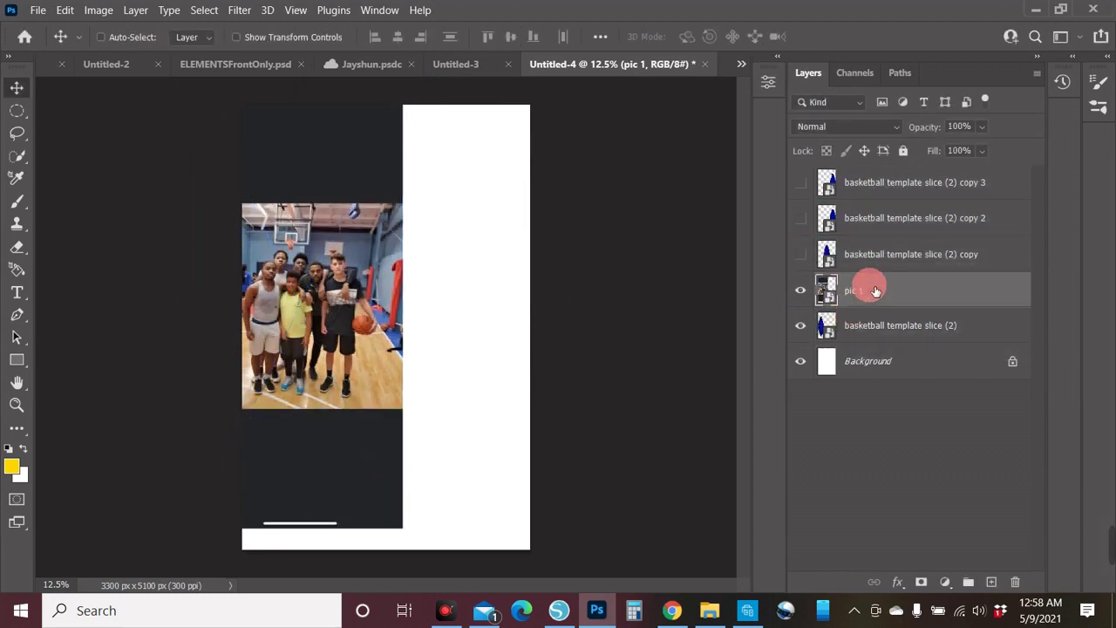
pyautogui.rightClick(855, 296)
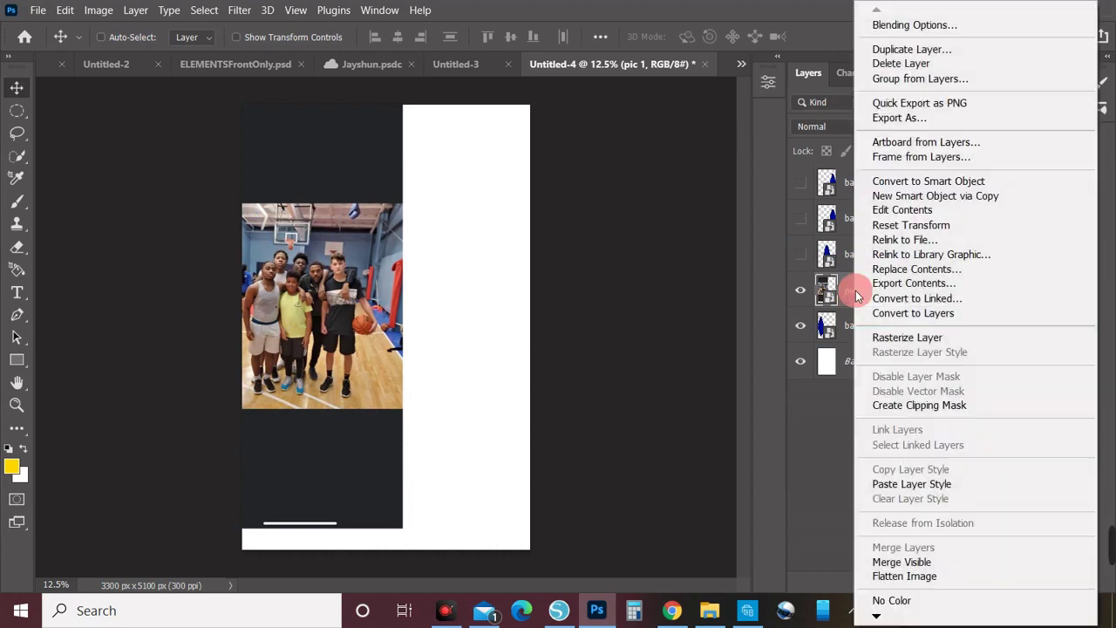
pyautogui.click(912, 405)
# - Reposition pic 1 inside the slice to center the group and scale the photo down to 72.42%
pyautogui.moveTo(309, 304); pyautogui.dragTo(312, 344)
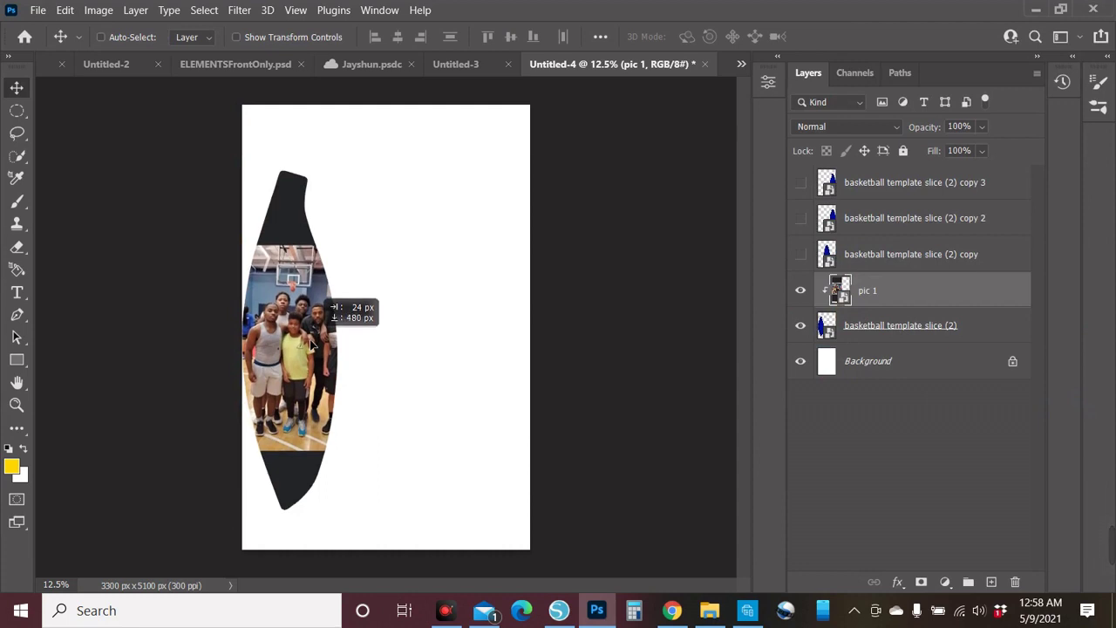
pyautogui.moveTo(312, 345); pyautogui.dragTo(285, 339)
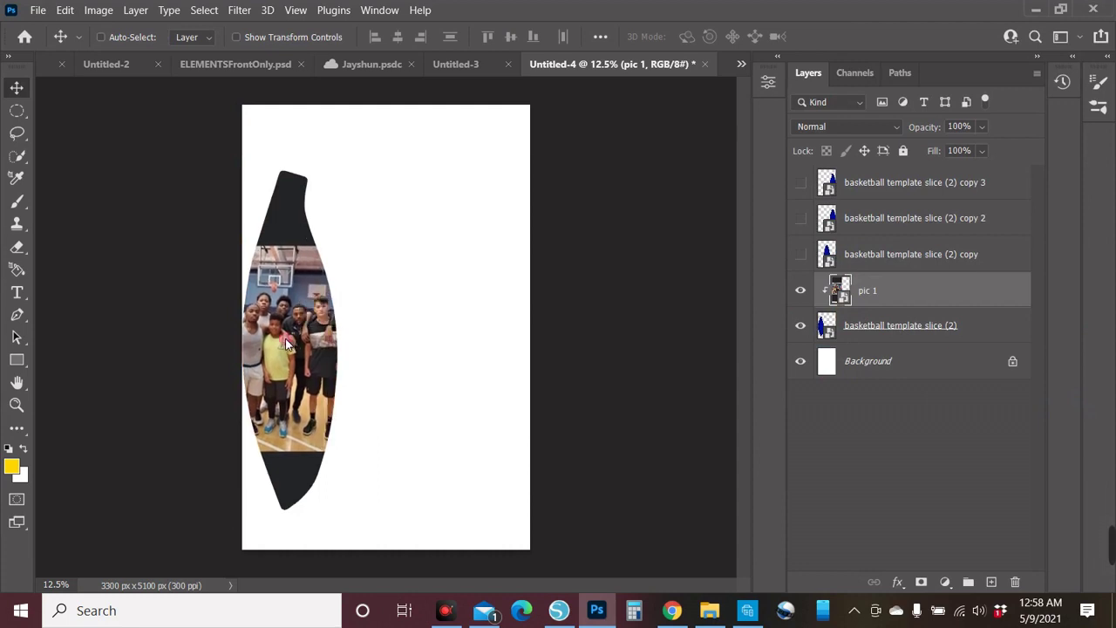
pyautogui.click(374, 274)
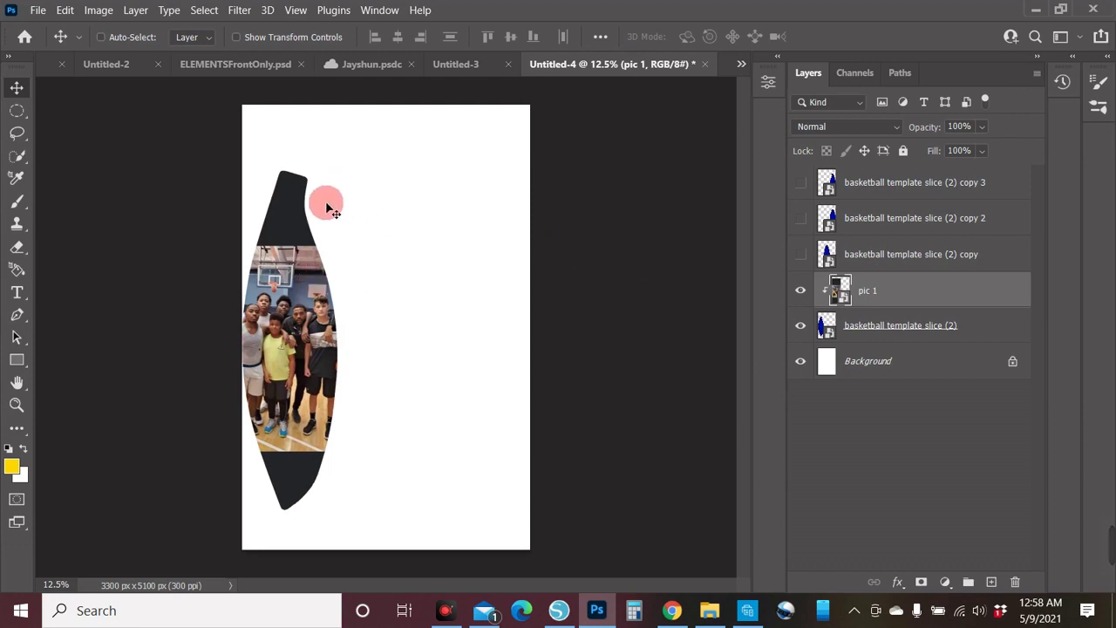
pyautogui.hotkey('ctrl', 't')
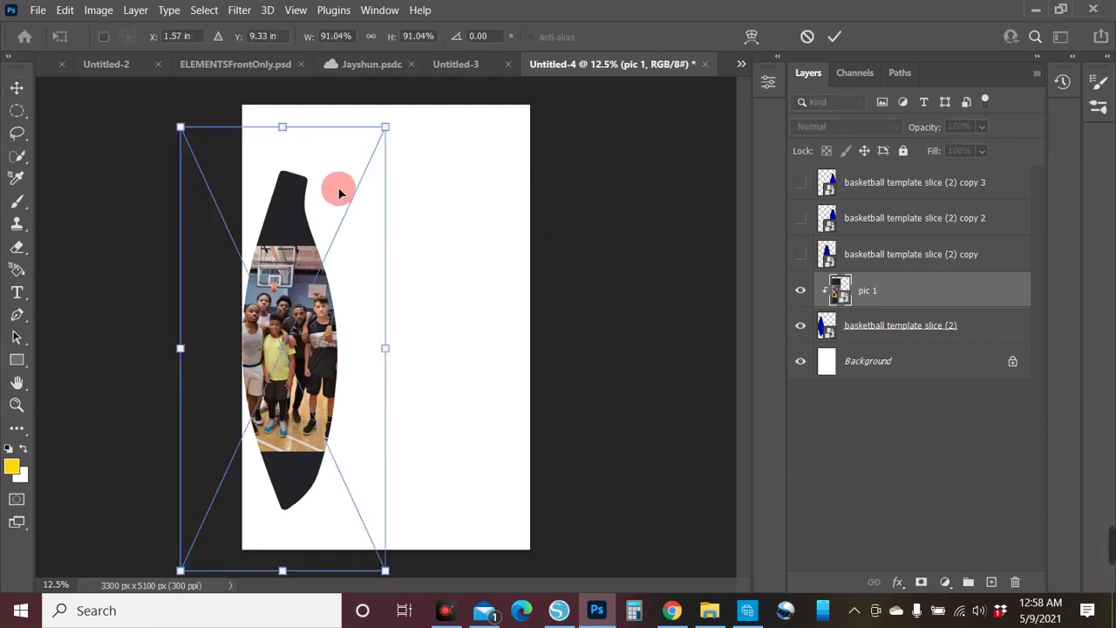
pyautogui.moveTo(390, 130); pyautogui.dragTo(325, 213)
pyautogui.click(860, 288)
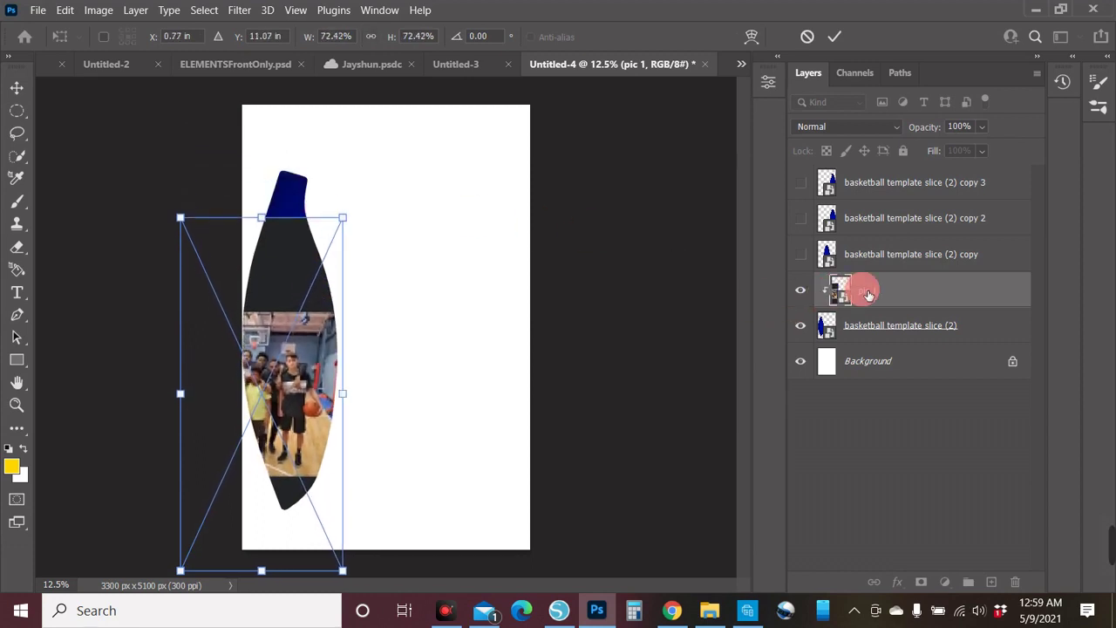
# - Release pic 1's clipping mask and move the photo onto the blank canvas beside the slice
pyautogui.rightClick(888, 289)
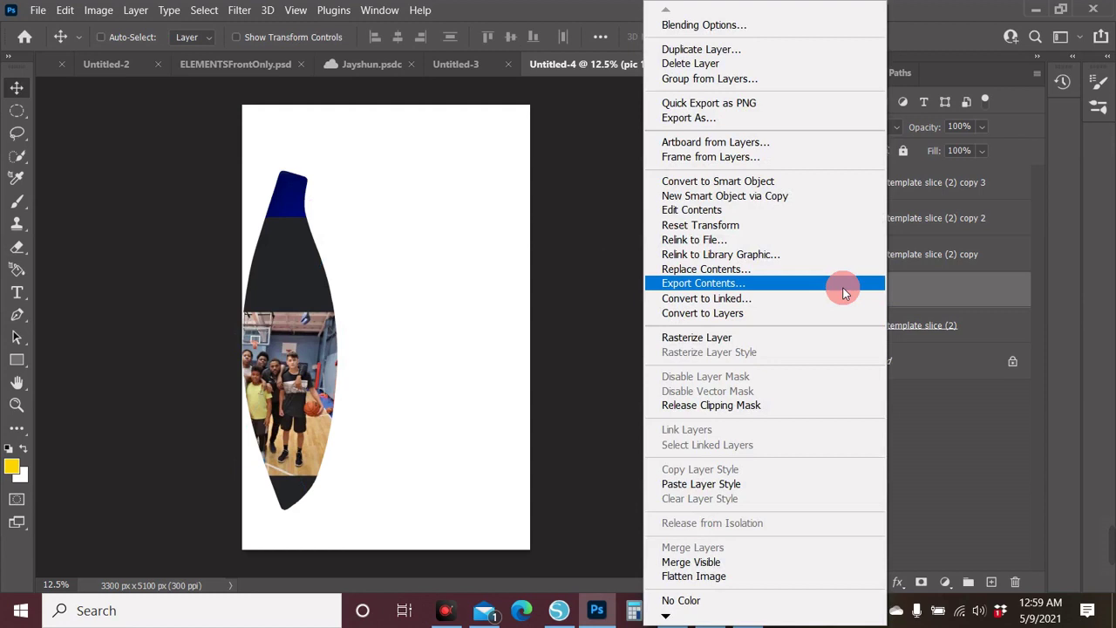
pyautogui.click(712, 409)
pyautogui.moveTo(305, 377); pyautogui.dragTo(396, 295)
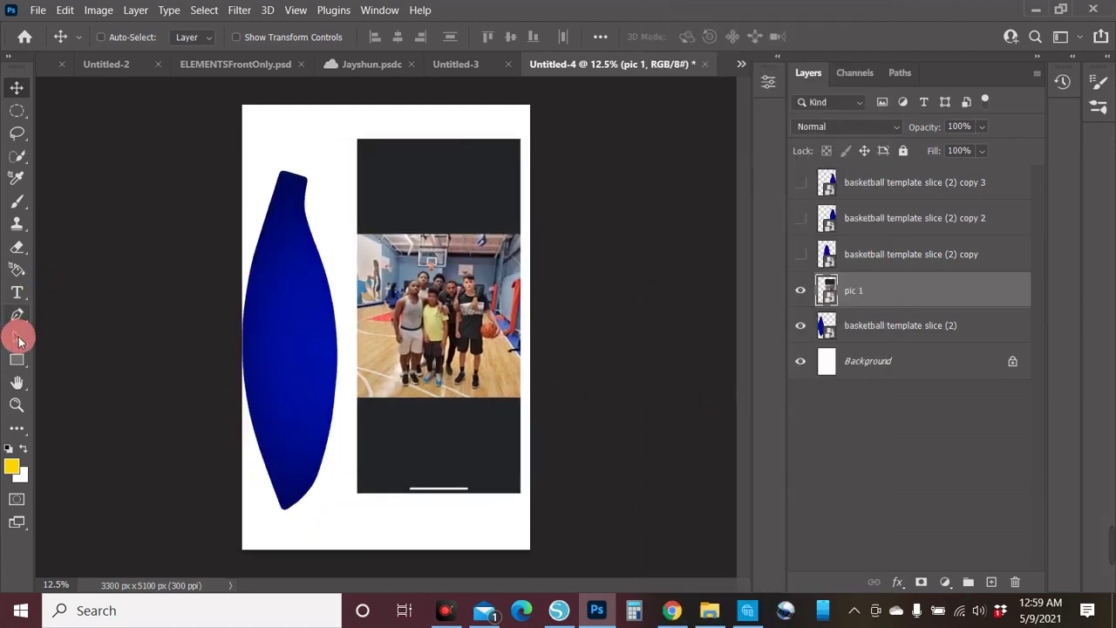
# - Draw a slice around the gym picture area of pic 1 with the Slice tool, excluding the dark bands
pyautogui.click(20, 430)
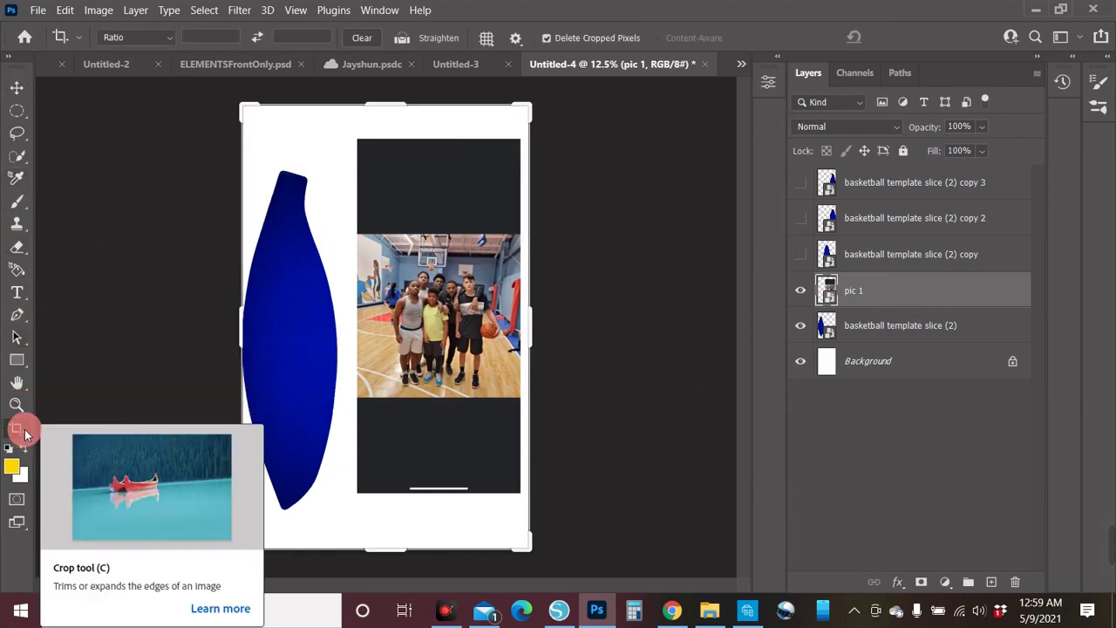
pyautogui.click(25, 434)
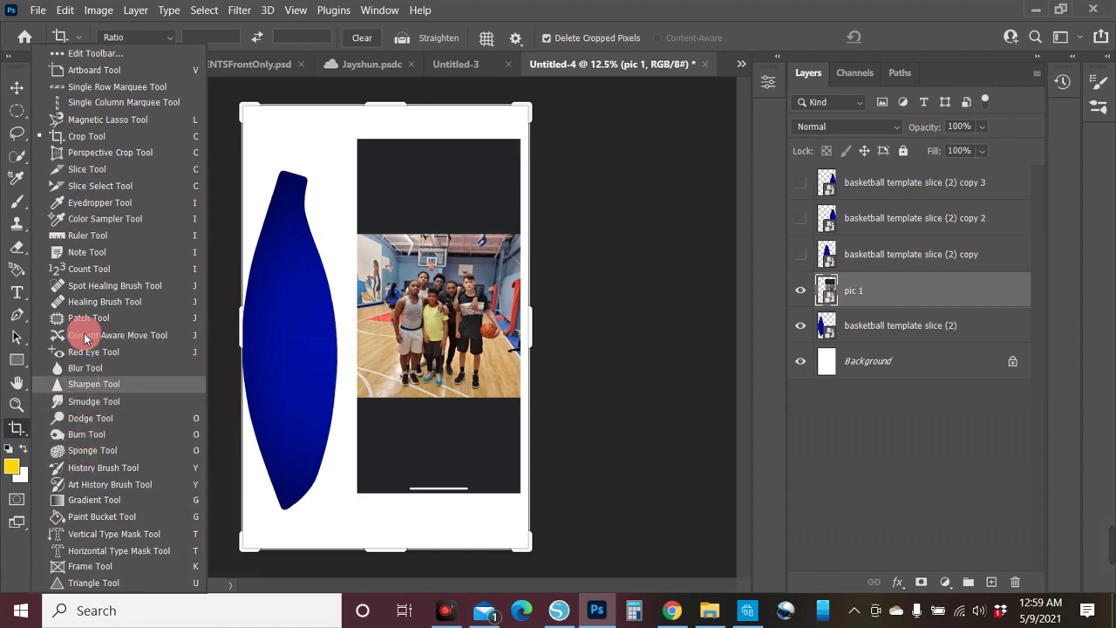
pyautogui.click(91, 170)
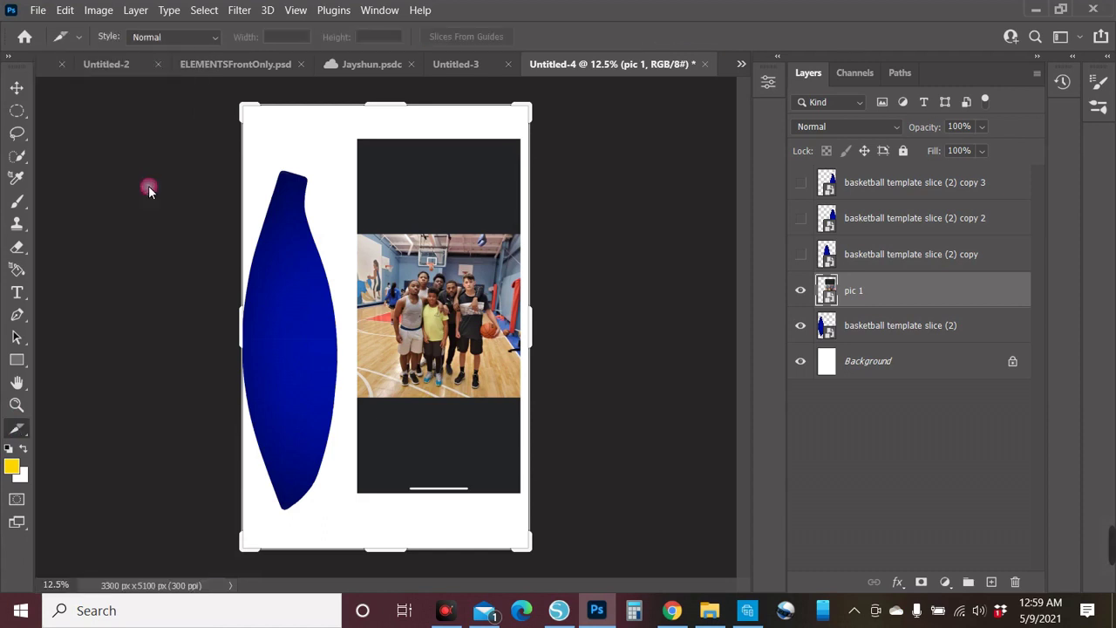
pyautogui.moveTo(358, 238); pyautogui.dragTo(526, 396)
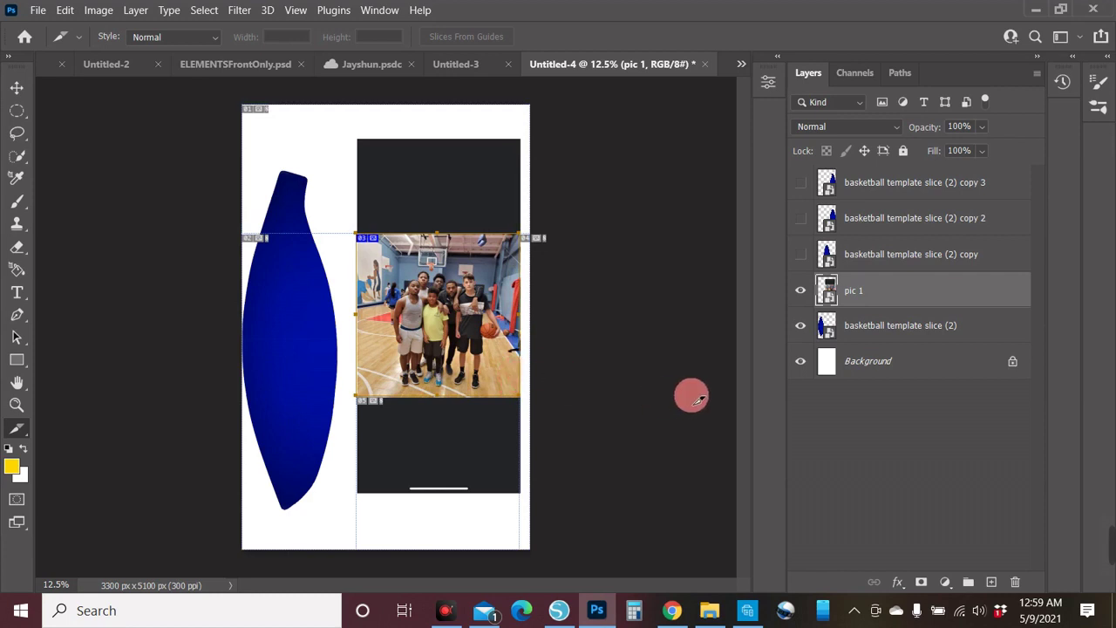
# - Try to move pic 1 separately from the drawn slice, then undo the moves and the slice
pyautogui.click(794, 468)
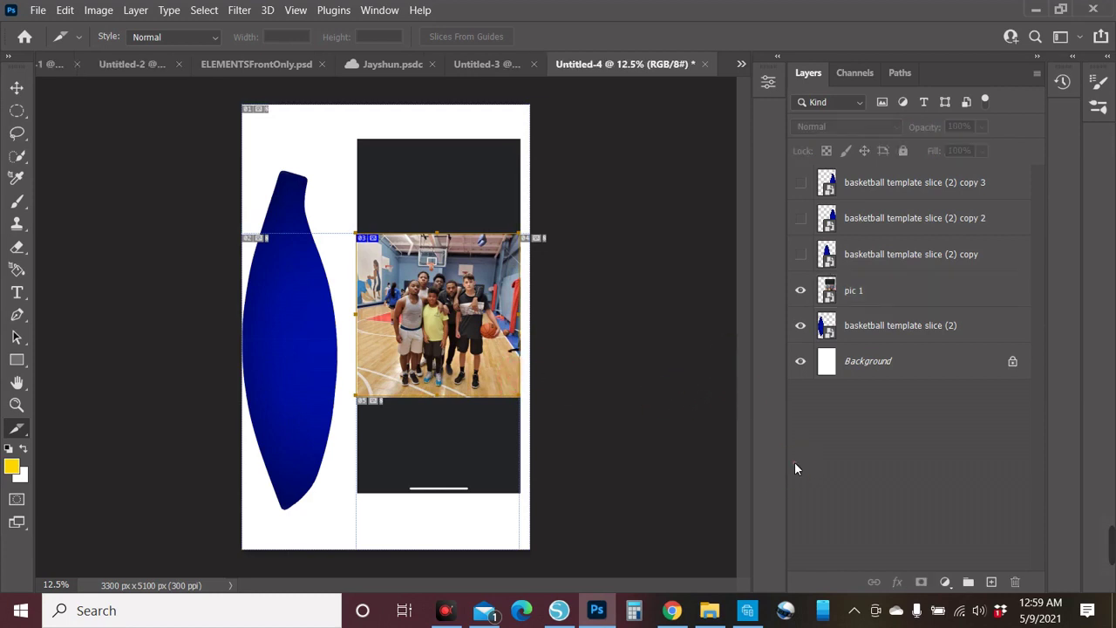
pyautogui.click(17, 89)
pyautogui.click(356, 183)
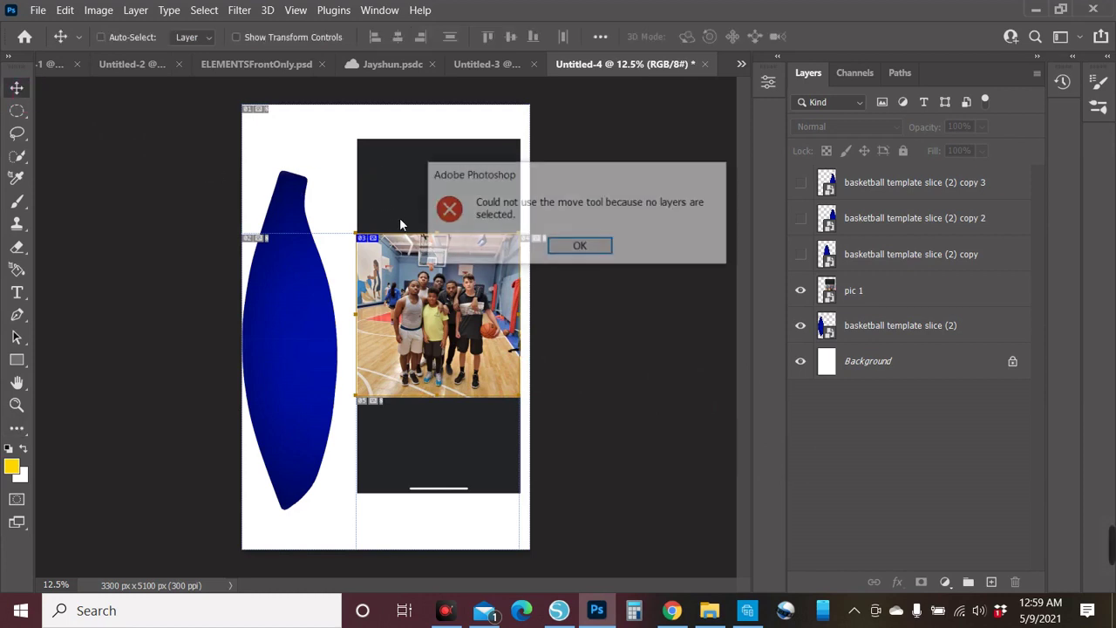
pyautogui.click(608, 247)
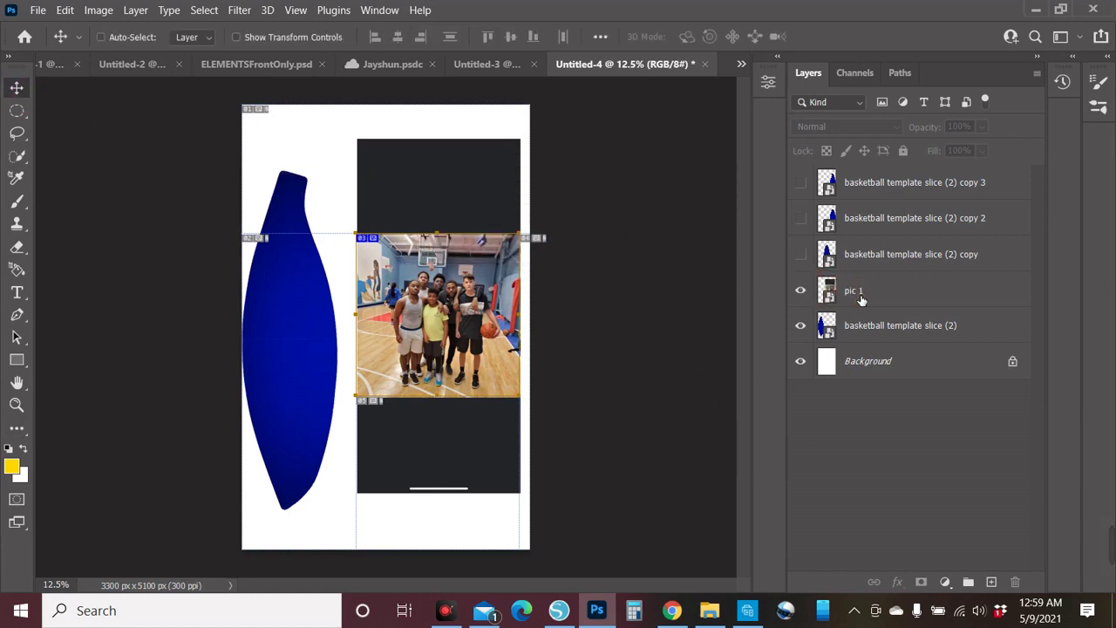
pyautogui.click(841, 295)
pyautogui.moveTo(479, 322)
pyautogui.mouseDown()
pyautogui.moveTo(459, 267)
pyautogui.moveTo(472, 323)
pyautogui.mouseUp()
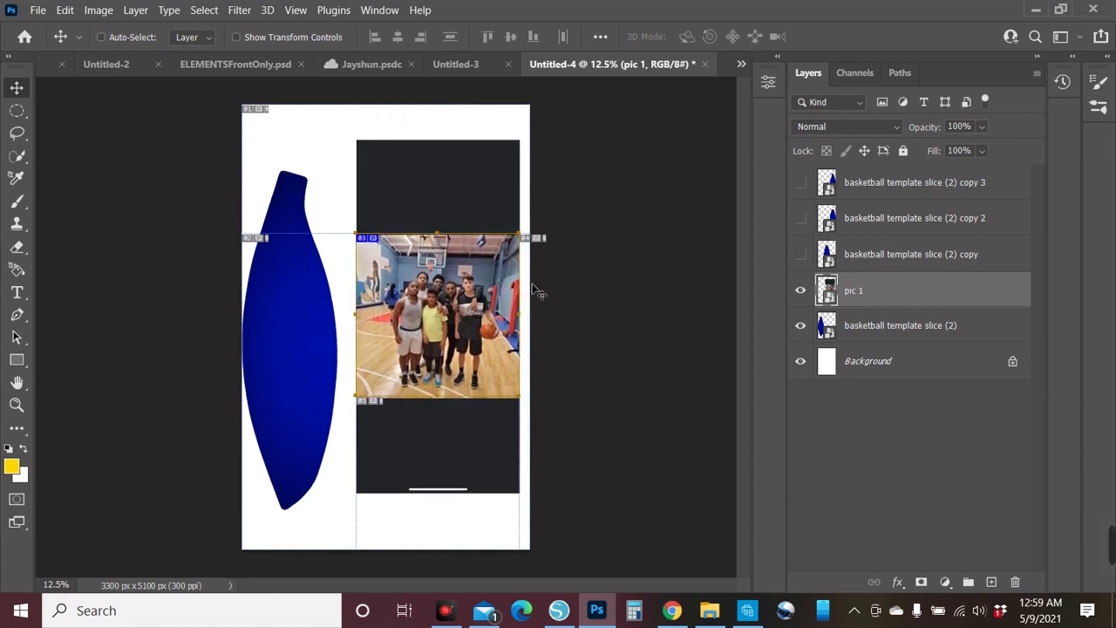
pyautogui.moveTo(532, 284); pyautogui.dragTo(556, 286)
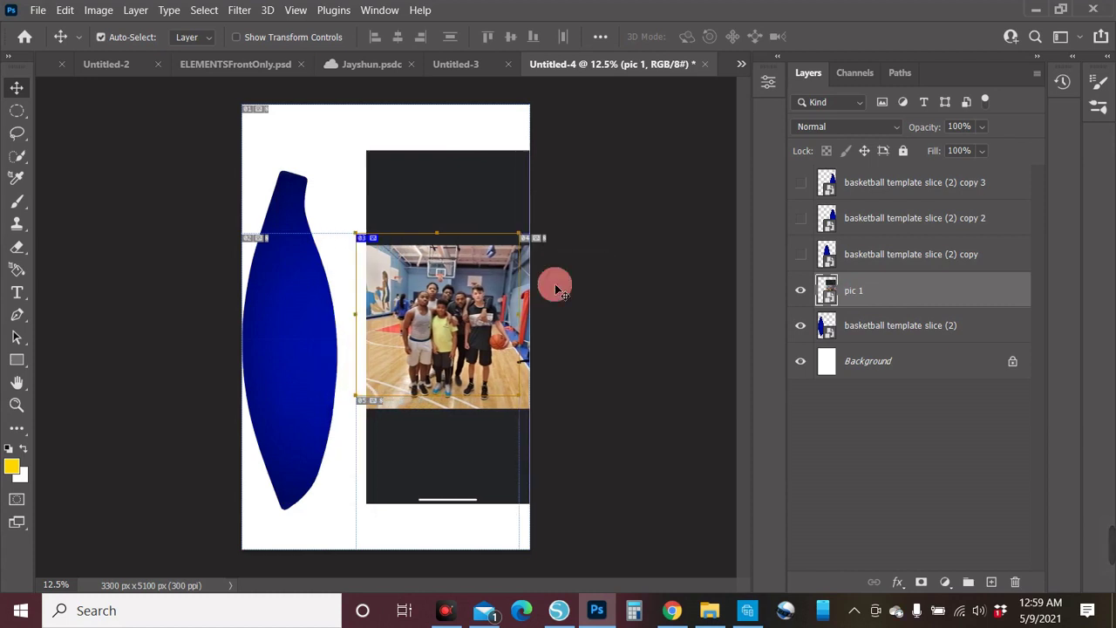
pyautogui.hotkey('ctrl', 'z')
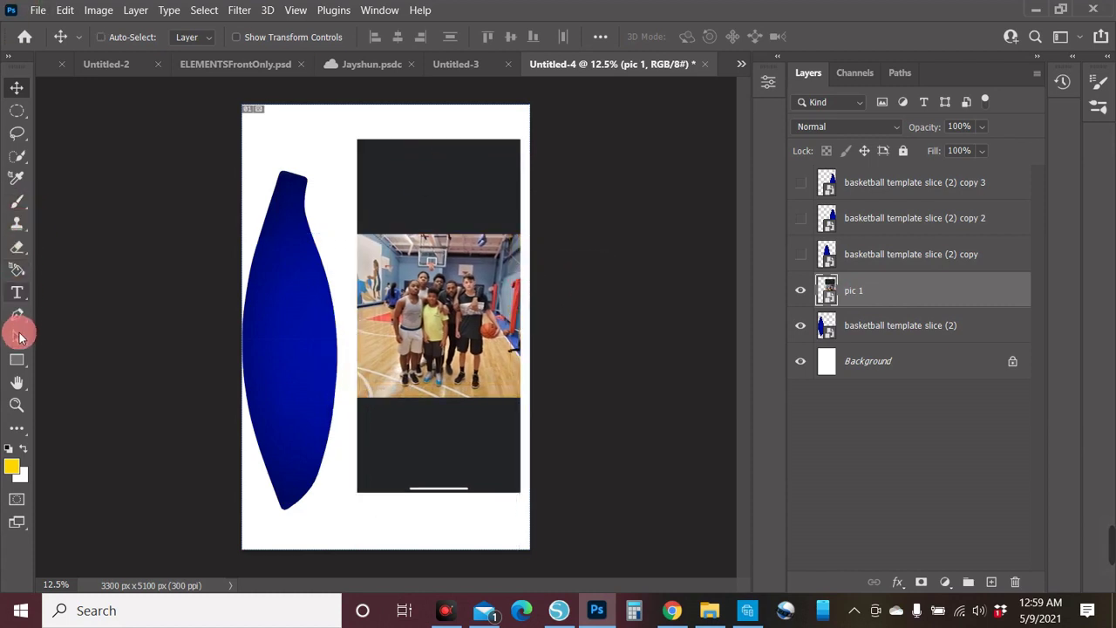
# - Try to crop to the gym picture area of pic 1 with the Crop tool, then undo the crop
pyautogui.press('c')
pyautogui.click(26, 433)
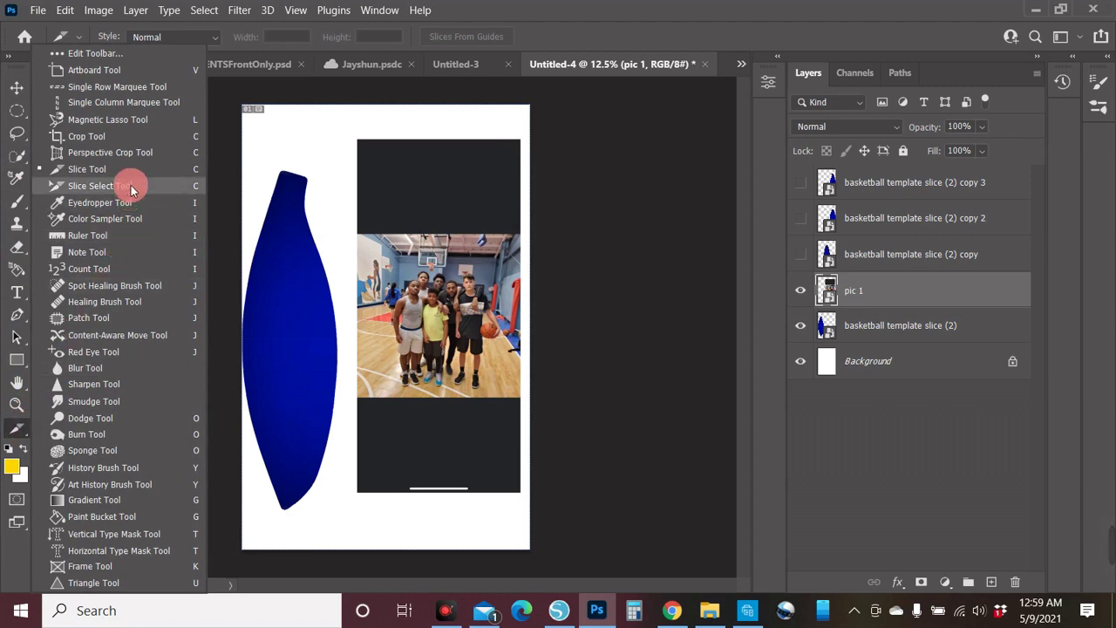
pyautogui.click(129, 136)
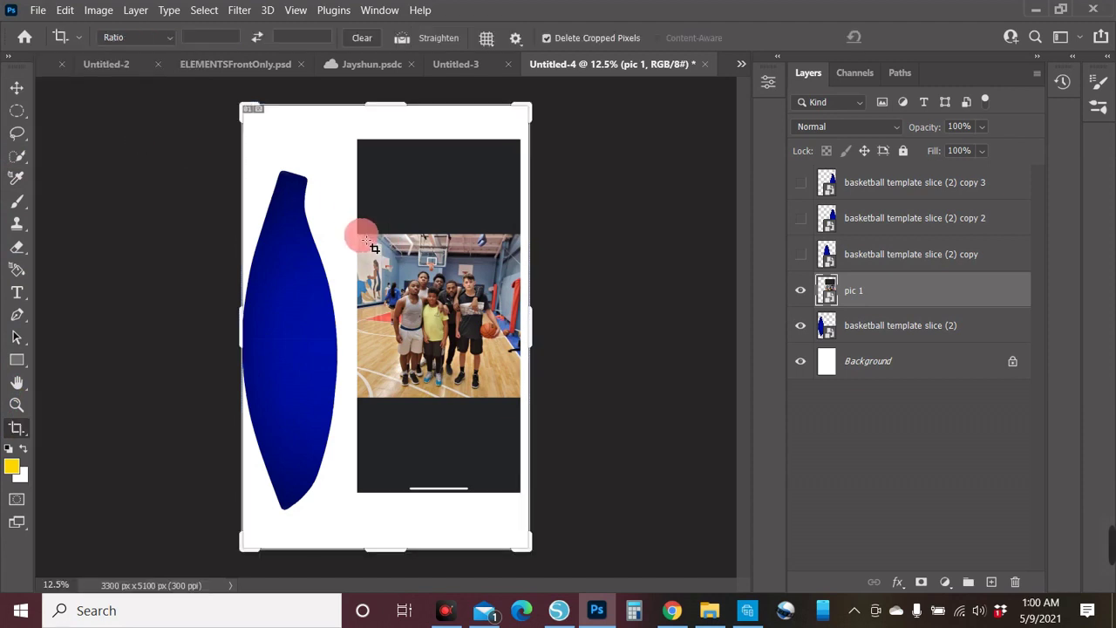
pyautogui.moveTo(358, 236)
pyautogui.mouseDown()
pyautogui.moveTo(484, 281)
pyautogui.moveTo(521, 400)
pyautogui.mouseUp()
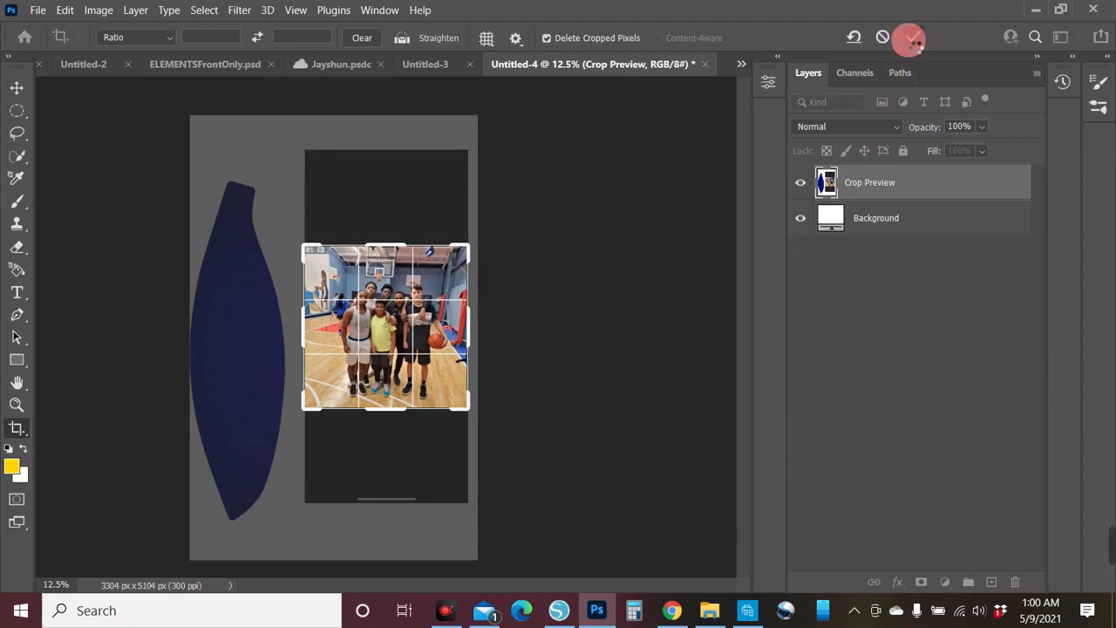
pyautogui.click(911, 37)
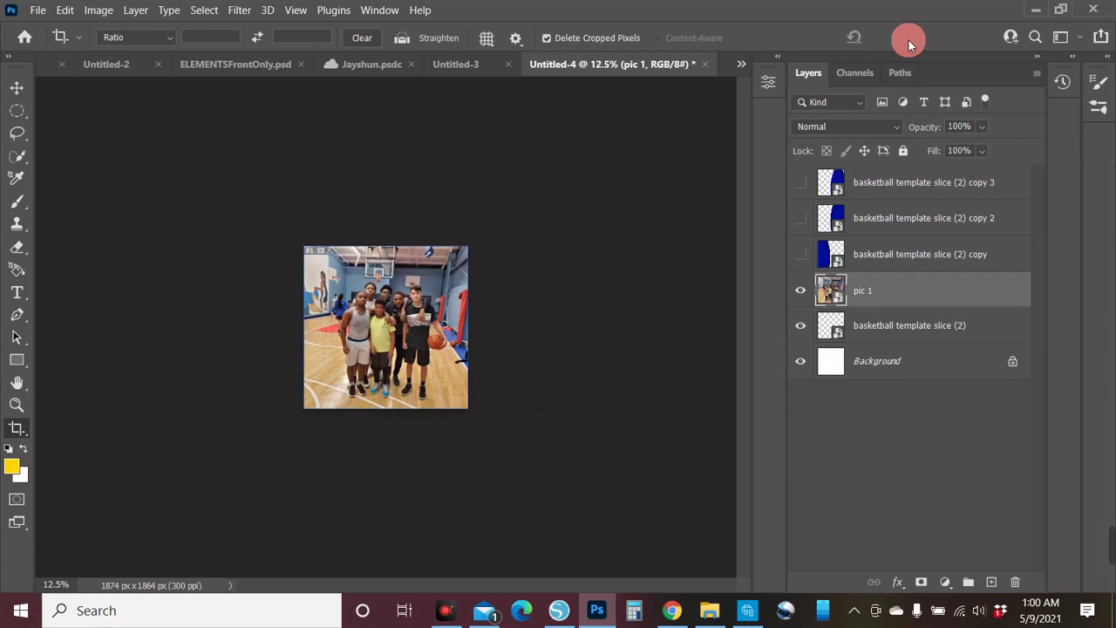
pyautogui.hotkey('ctrl', 'z')
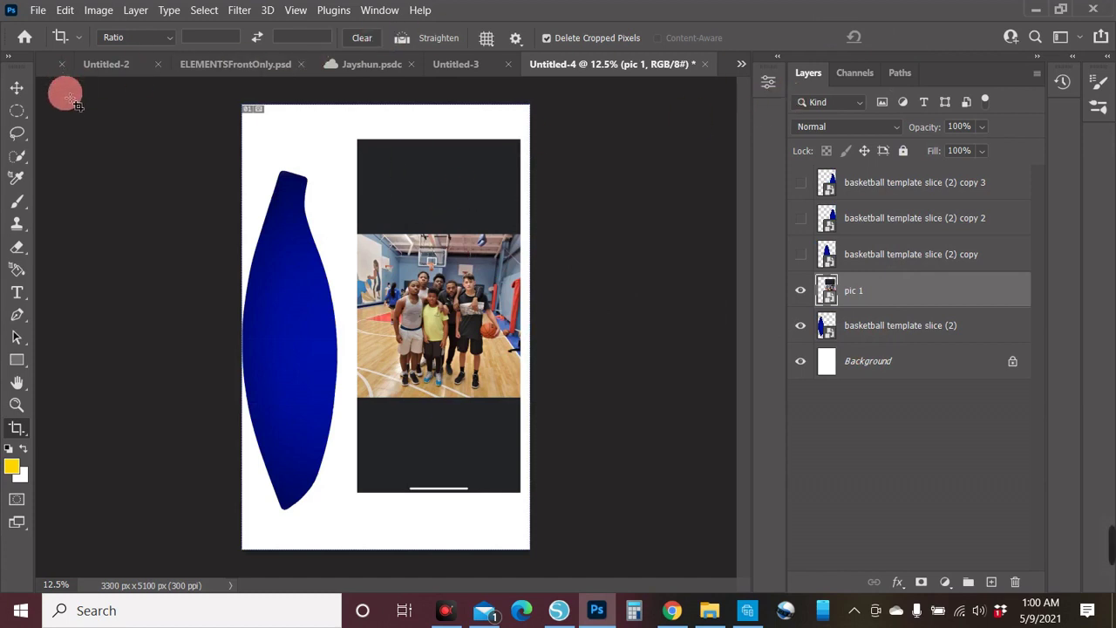
pyautogui.click(17, 86)
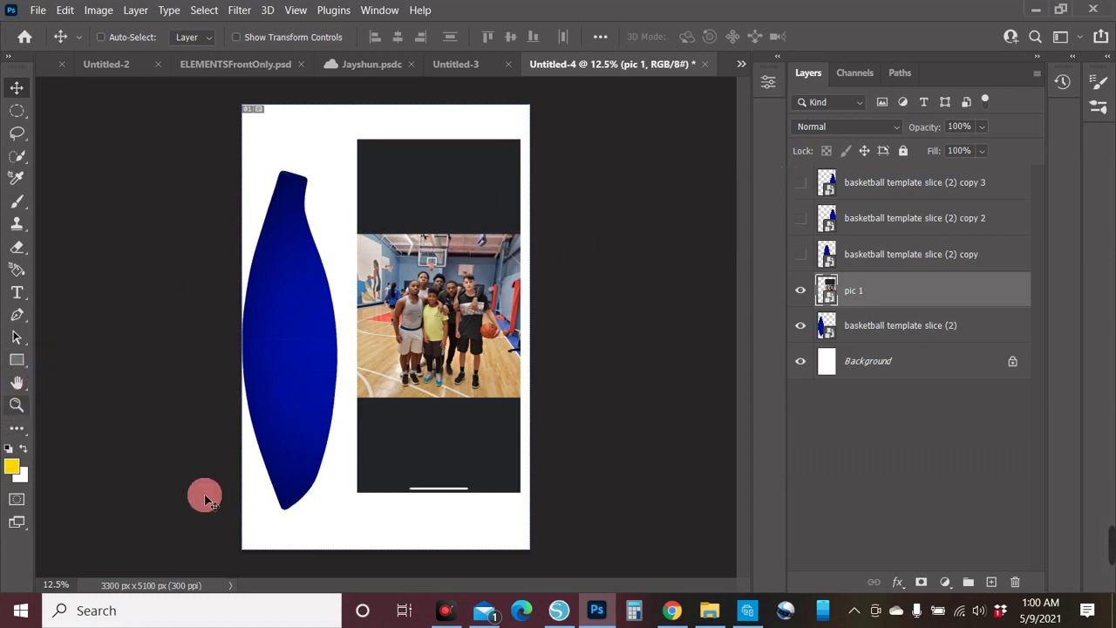
pyautogui.click(446, 611)
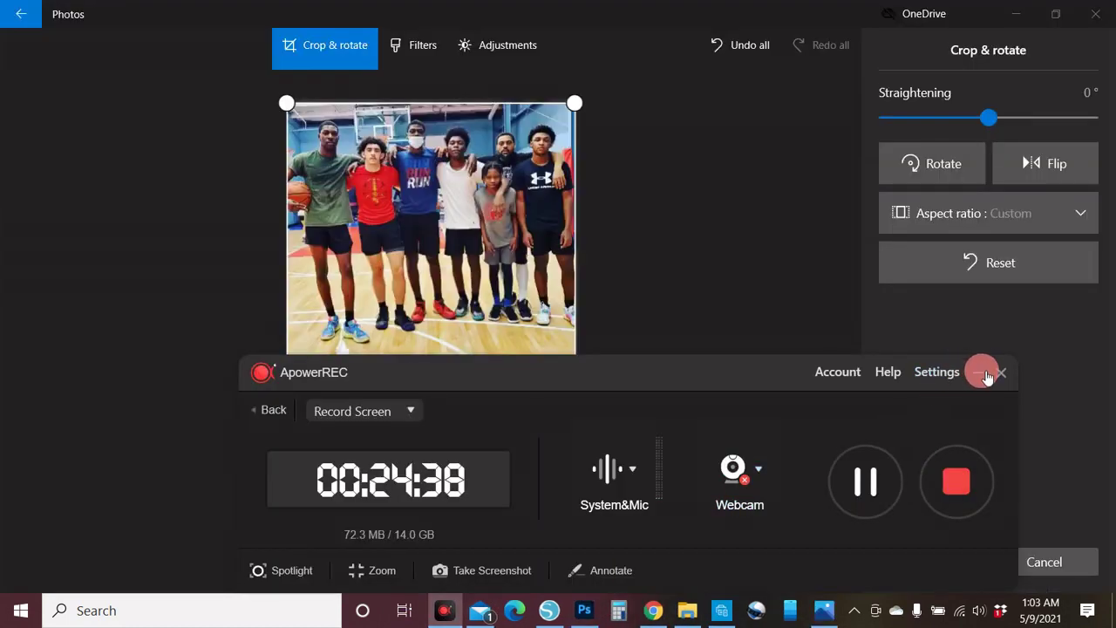
pyautogui.click(982, 375)
# - Crop away the area below the gym floor of pic 3.jpg in Photos and save the cropped picture
pyautogui.moveTo(574, 561); pyautogui.dragTo(584, 385)
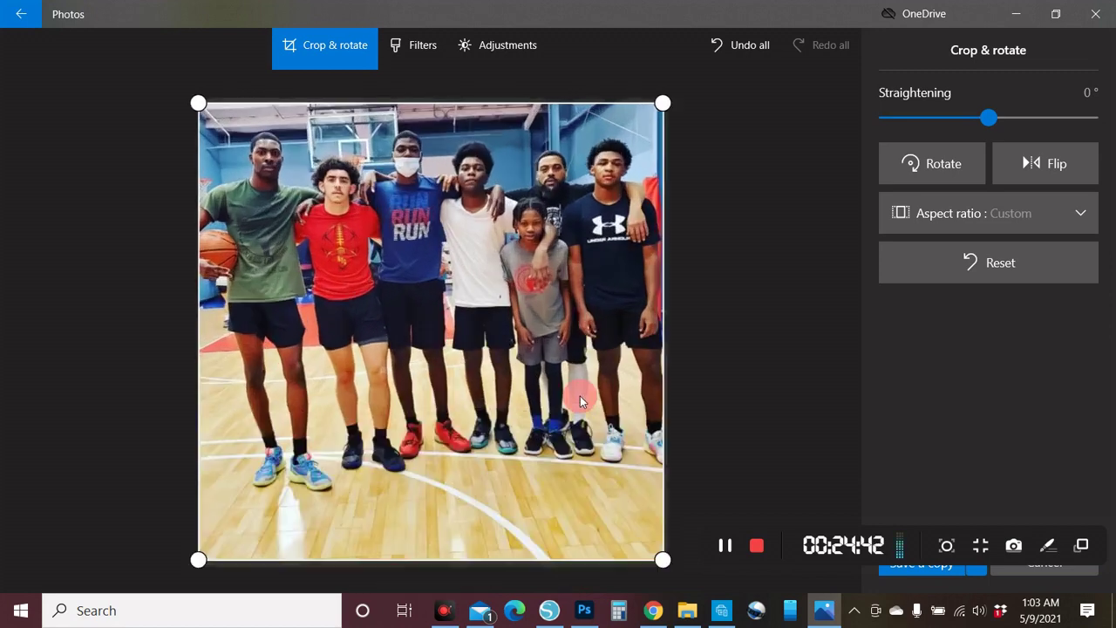
pyautogui.click(801, 421)
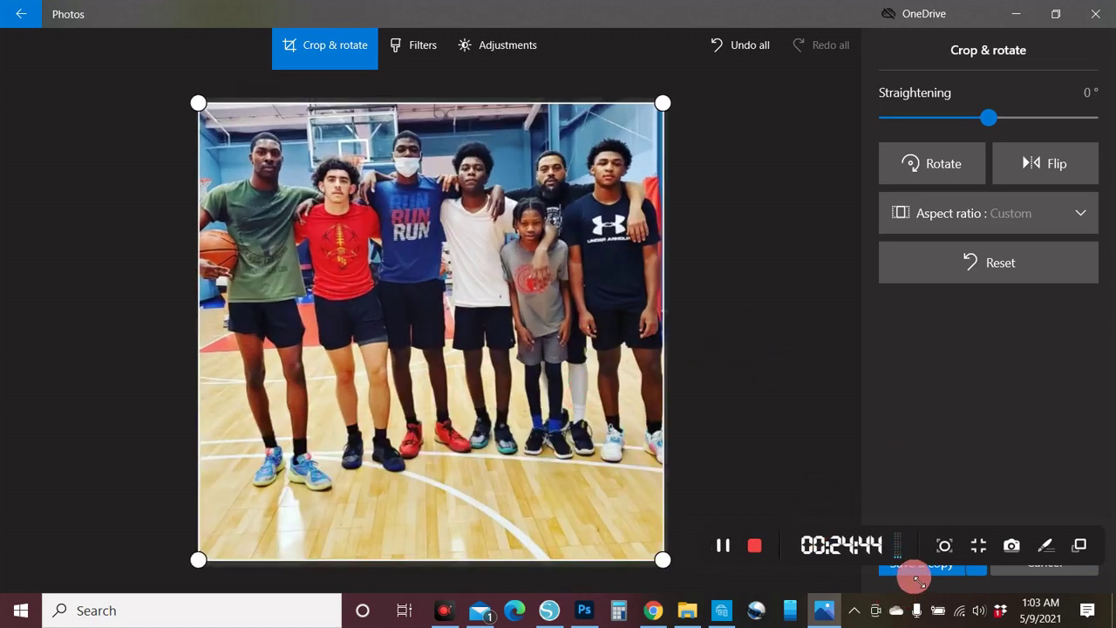
pyautogui.click(976, 572)
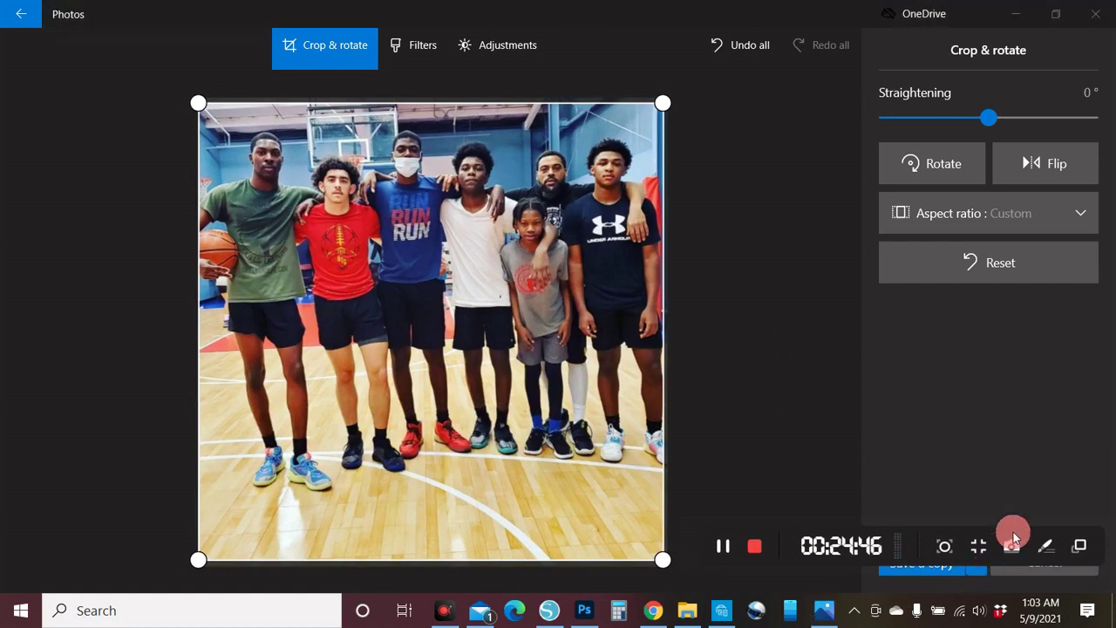
pyautogui.click(979, 571)
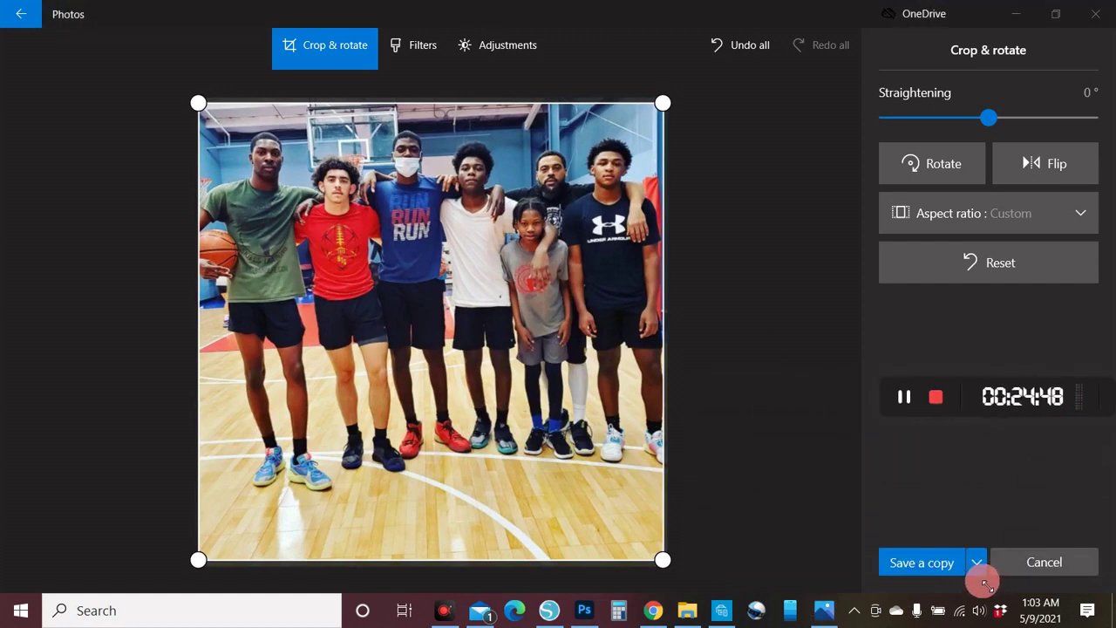
pyautogui.click(954, 535)
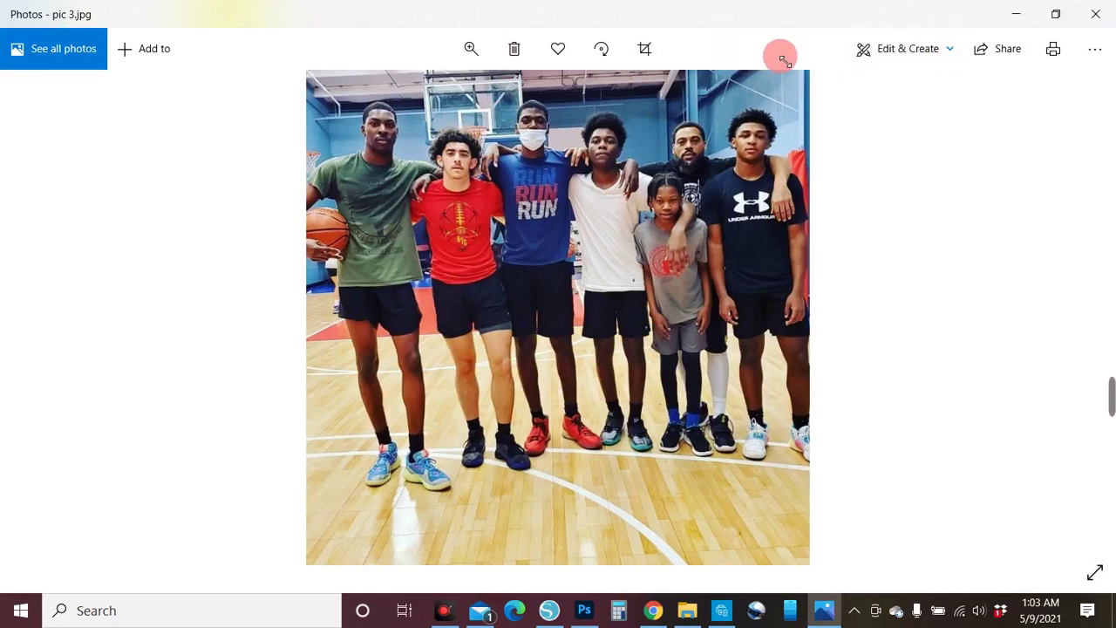
# - Crop the dark bands above and below the photo in pic 4.jpg and save it over the original
pyautogui.press('Left')
pyautogui.press('Right')
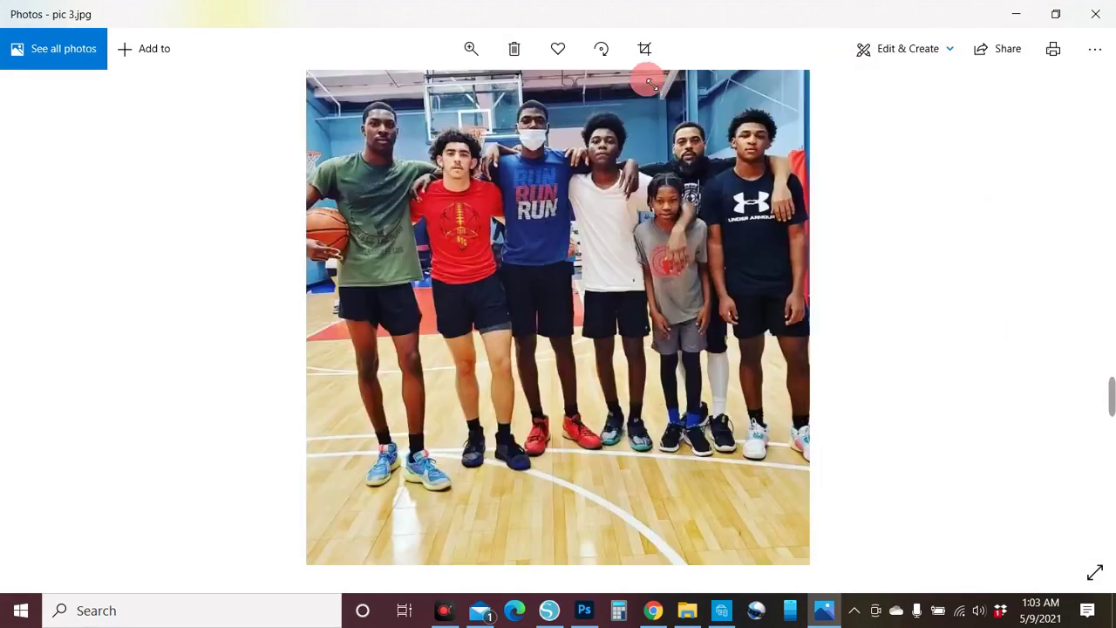
pyautogui.press('Right')
pyautogui.click(647, 52)
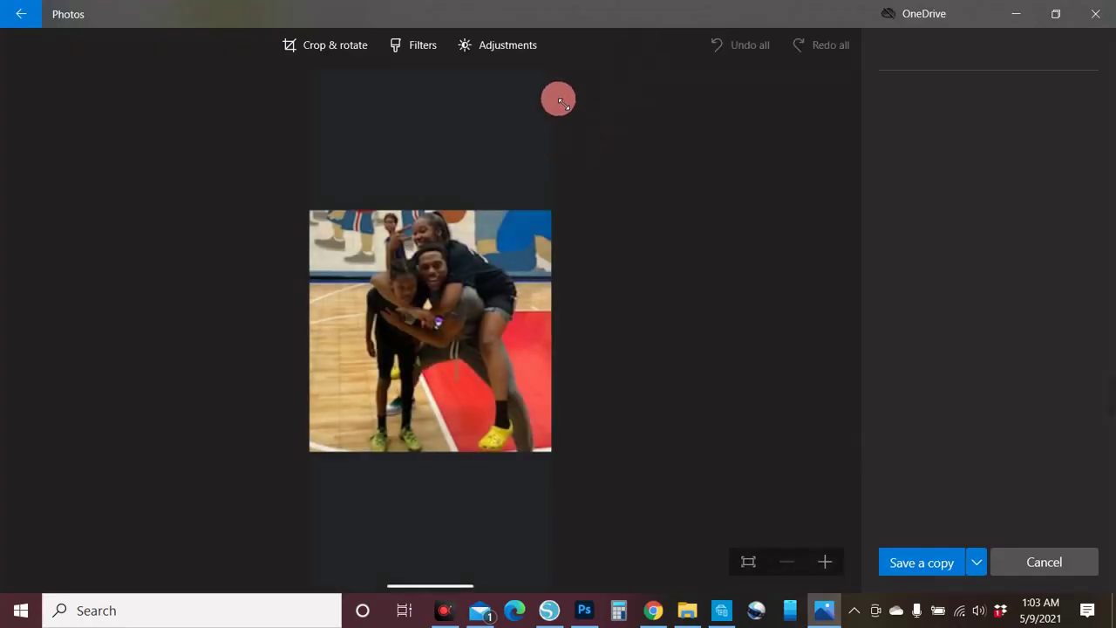
pyautogui.click(326, 45)
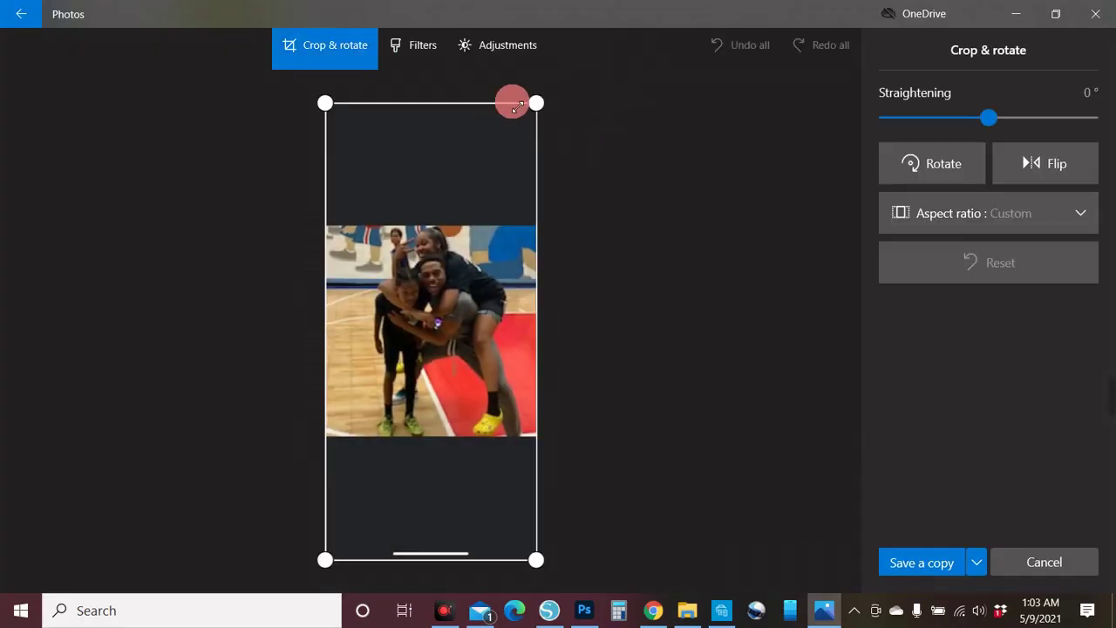
pyautogui.moveTo(534, 102); pyautogui.dragTo(542, 231)
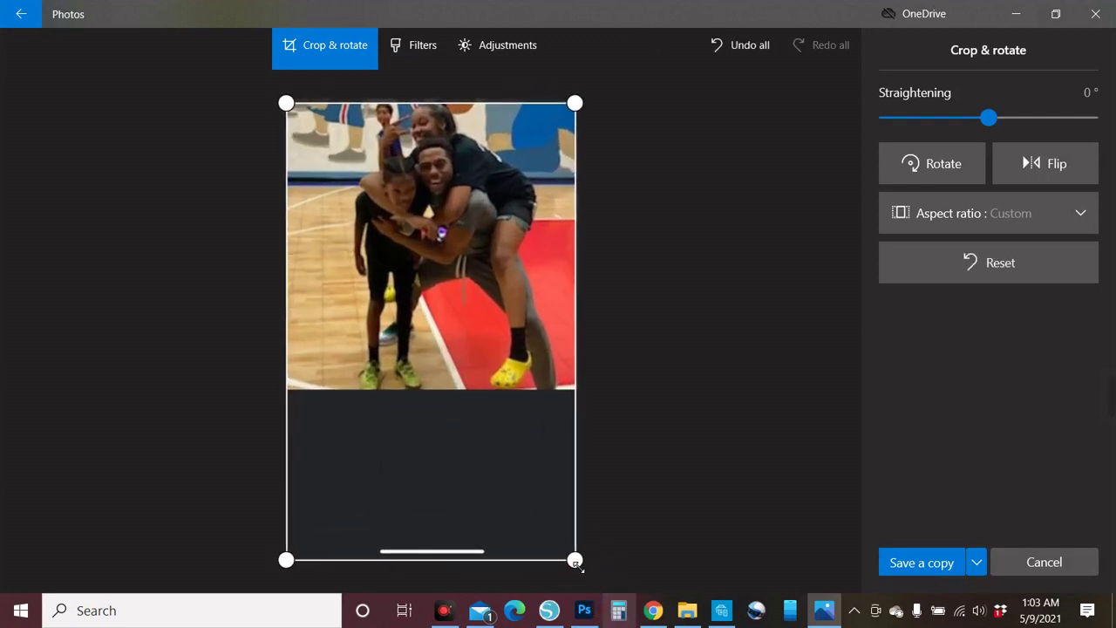
pyautogui.moveTo(575, 559); pyautogui.dragTo(633, 493)
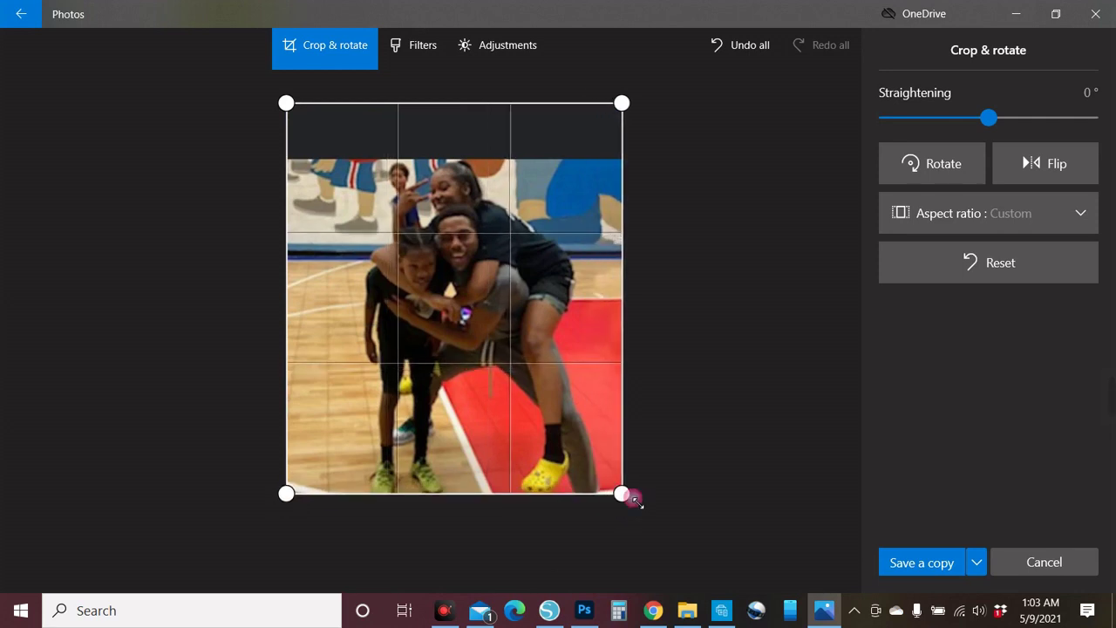
pyautogui.moveTo(628, 99); pyautogui.dragTo(638, 172)
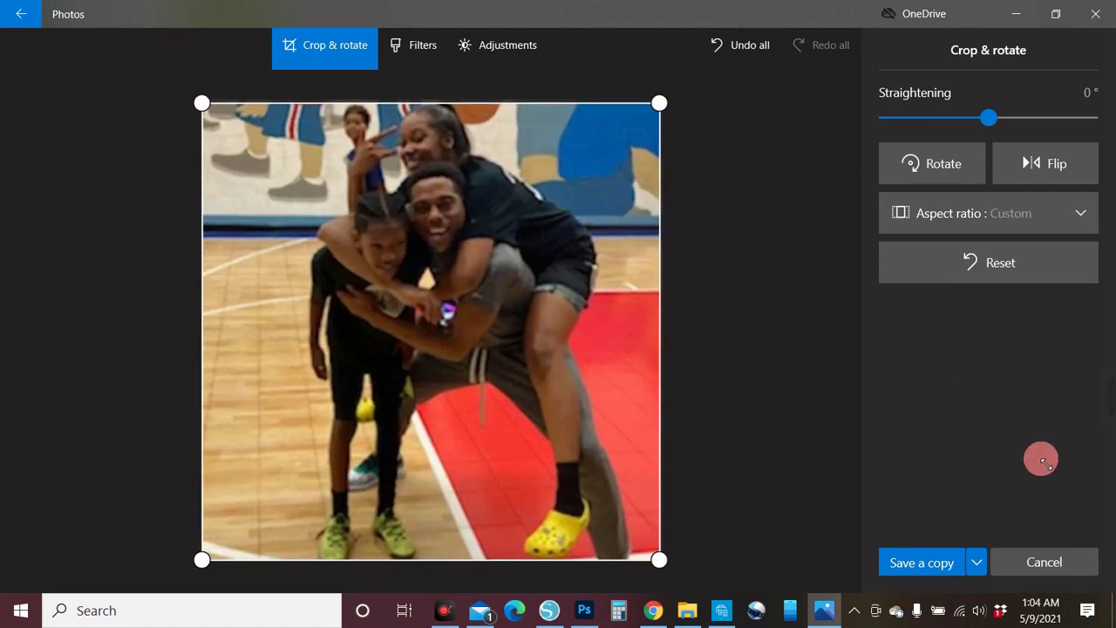
pyautogui.click(978, 564)
pyautogui.click(948, 530)
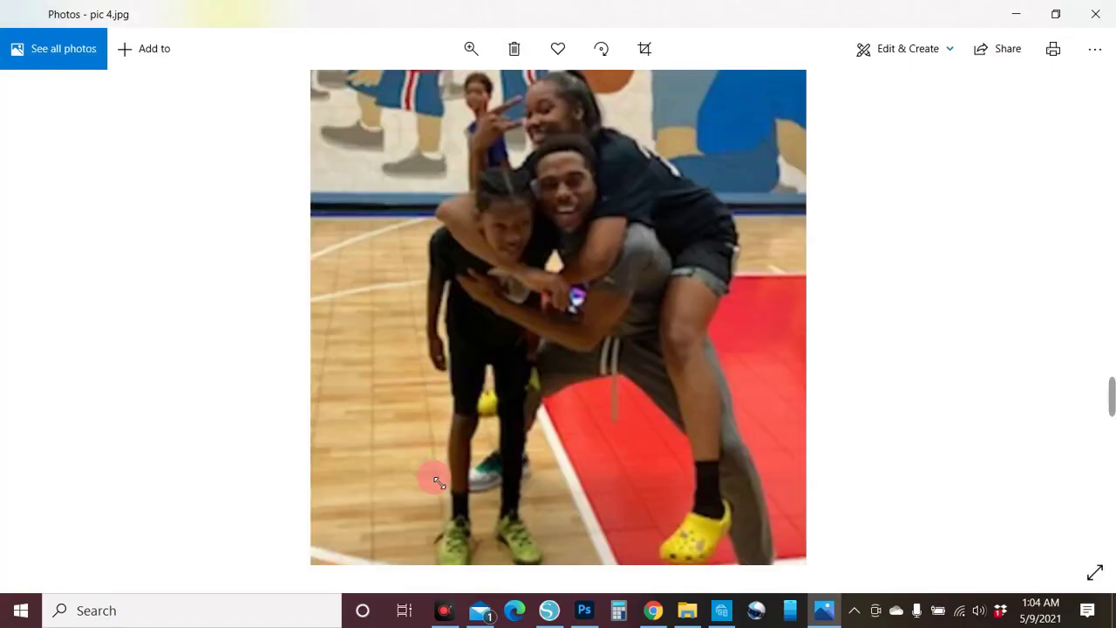
# - Crop pic 5.jpg down to the group photo, removing the dark bands, and save it over the original
pyautogui.scroll(-1, 902, 321)
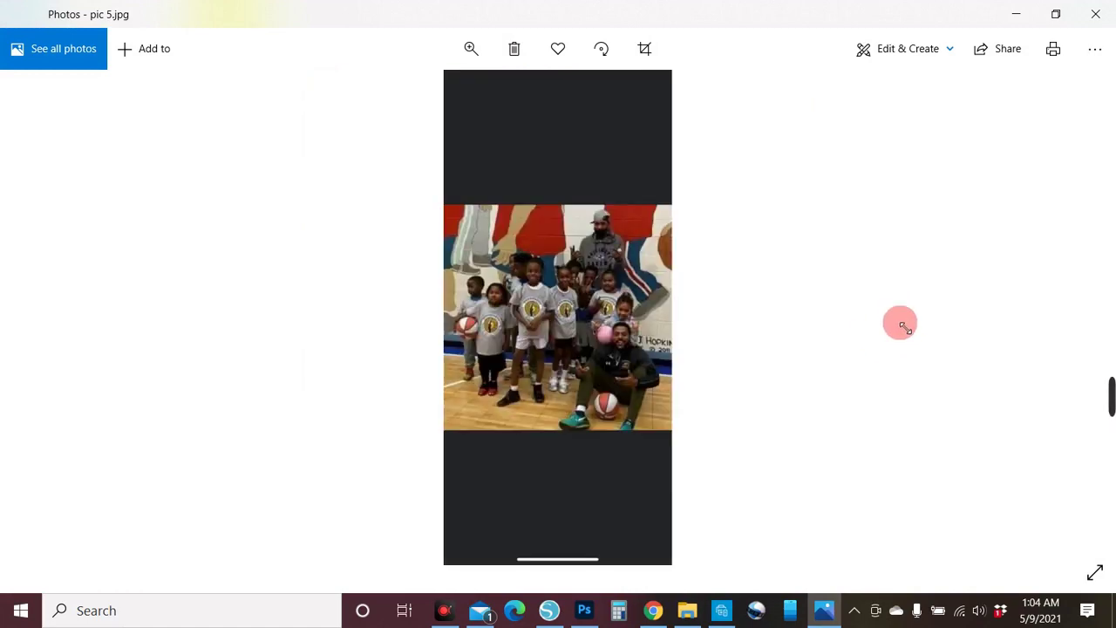
pyautogui.click(645, 50)
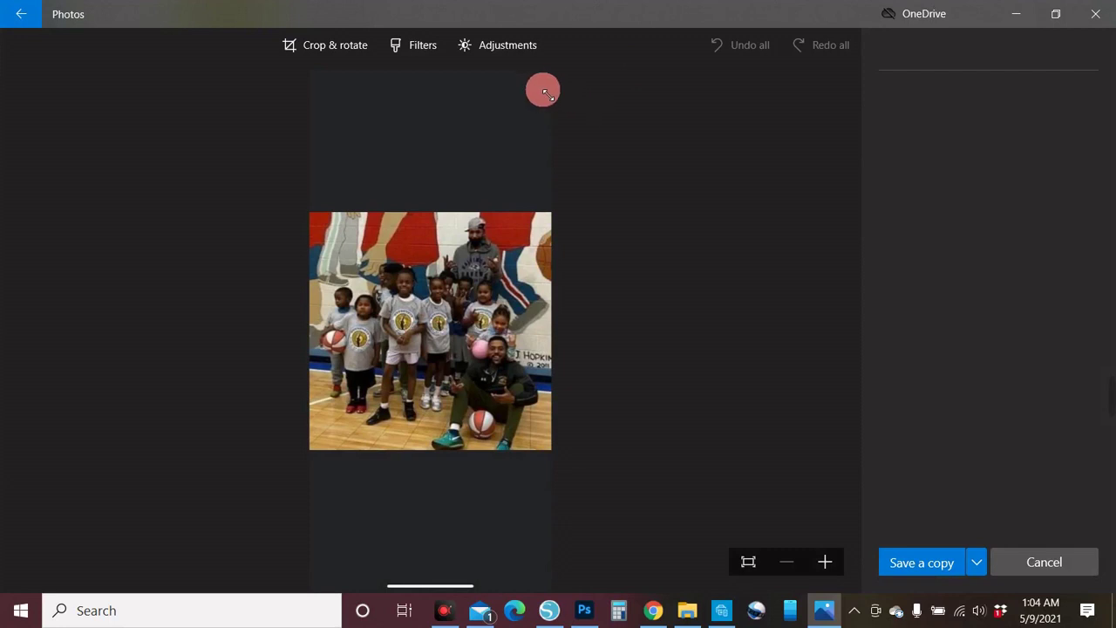
pyautogui.click(350, 47)
pyautogui.moveTo(535, 103); pyautogui.dragTo(546, 227)
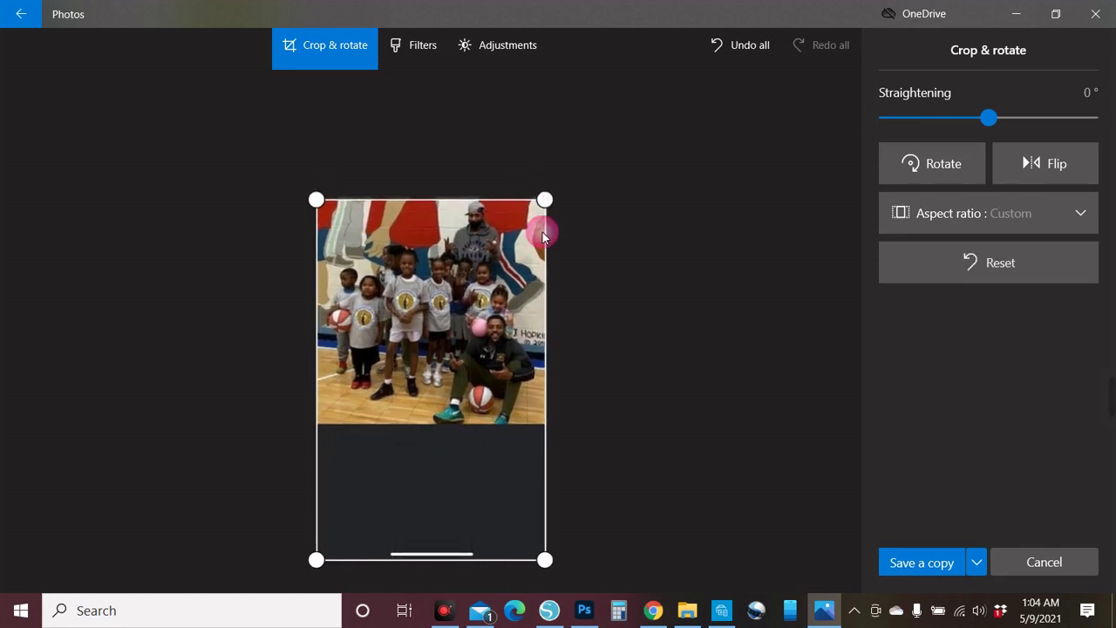
pyautogui.moveTo(575, 559); pyautogui.dragTo(577, 393)
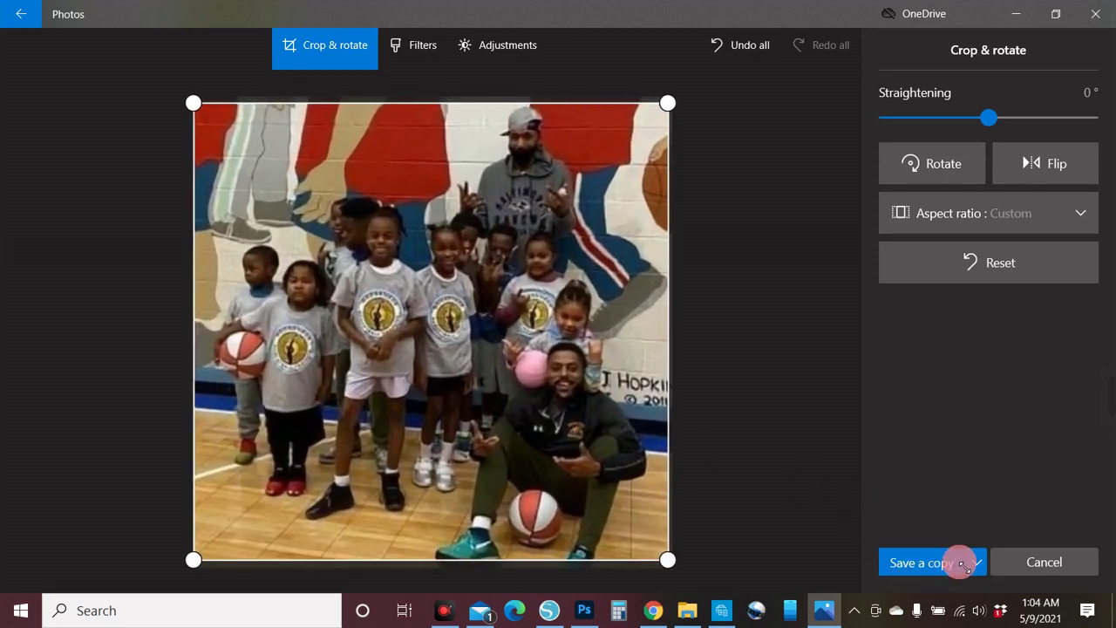
pyautogui.click(977, 562)
pyautogui.click(954, 533)
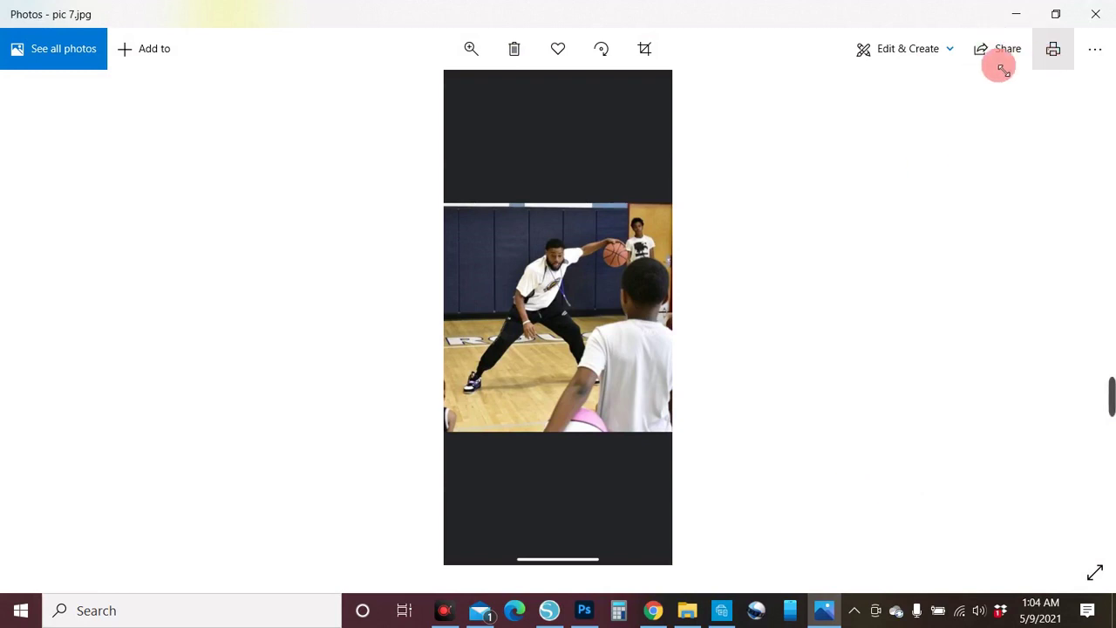
pyautogui.click(644, 51)
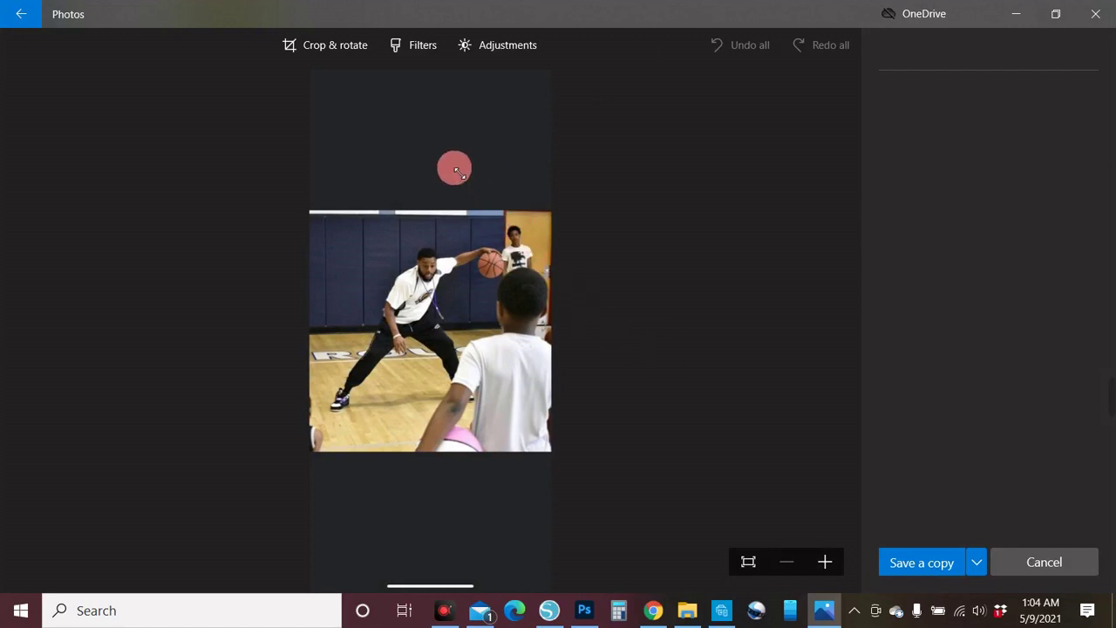
pyautogui.click(323, 54)
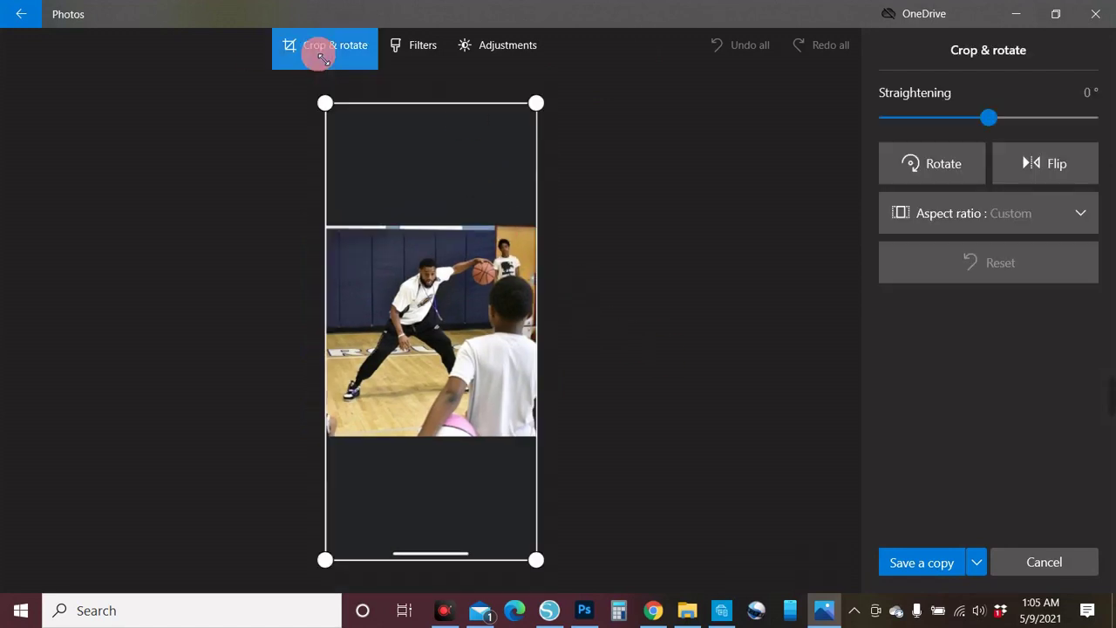
pyautogui.moveTo(536, 103); pyautogui.dragTo(537, 225)
pyautogui.click(922, 563)
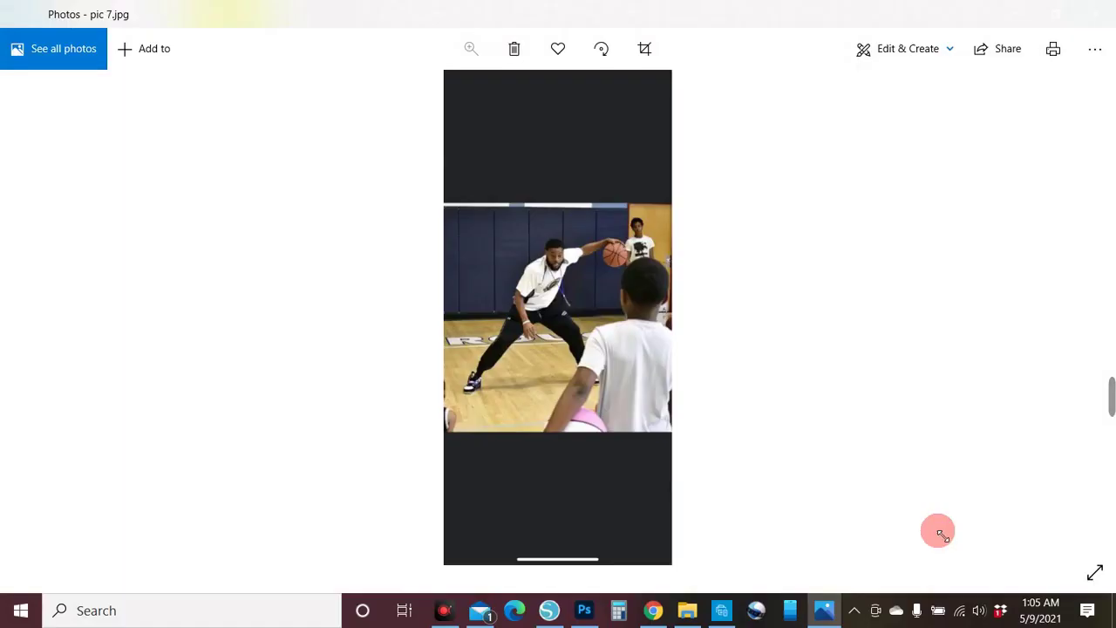
pyautogui.press('Right')
pyautogui.click(632, 50)
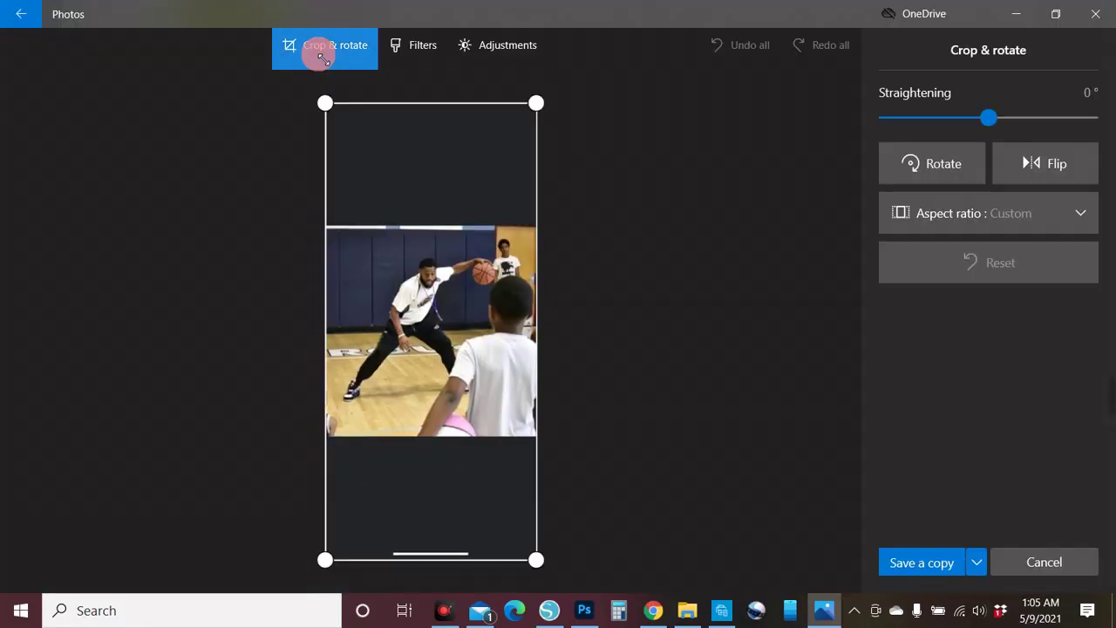
pyautogui.moveTo(537, 560); pyautogui.dragTo(628, 491)
pyautogui.click(925, 562)
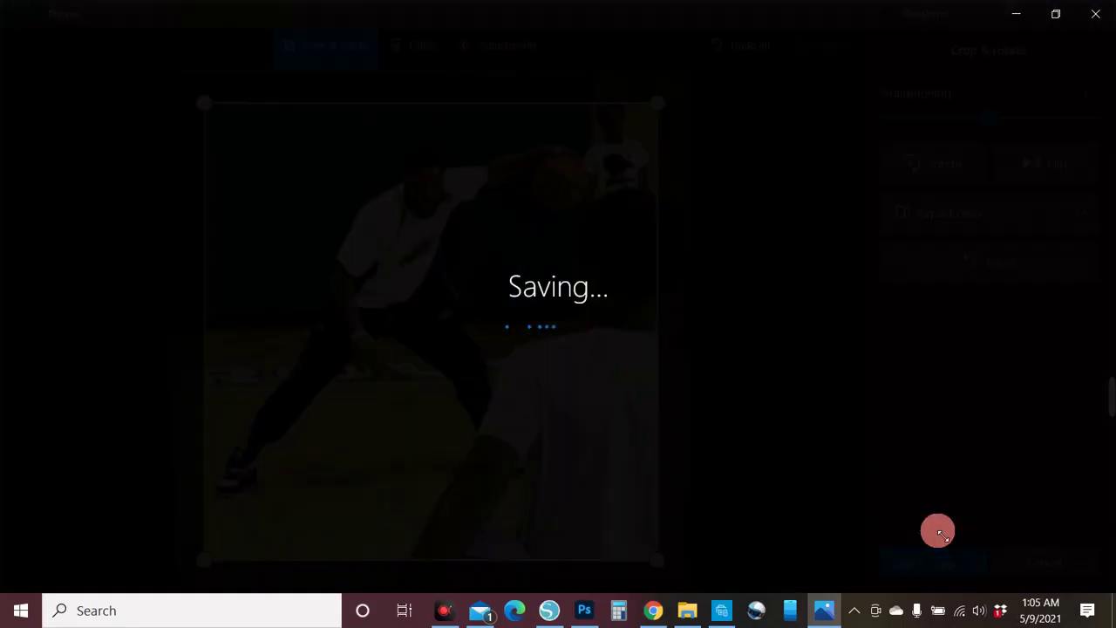
pyautogui.press('Right')
pyautogui.click(633, 49)
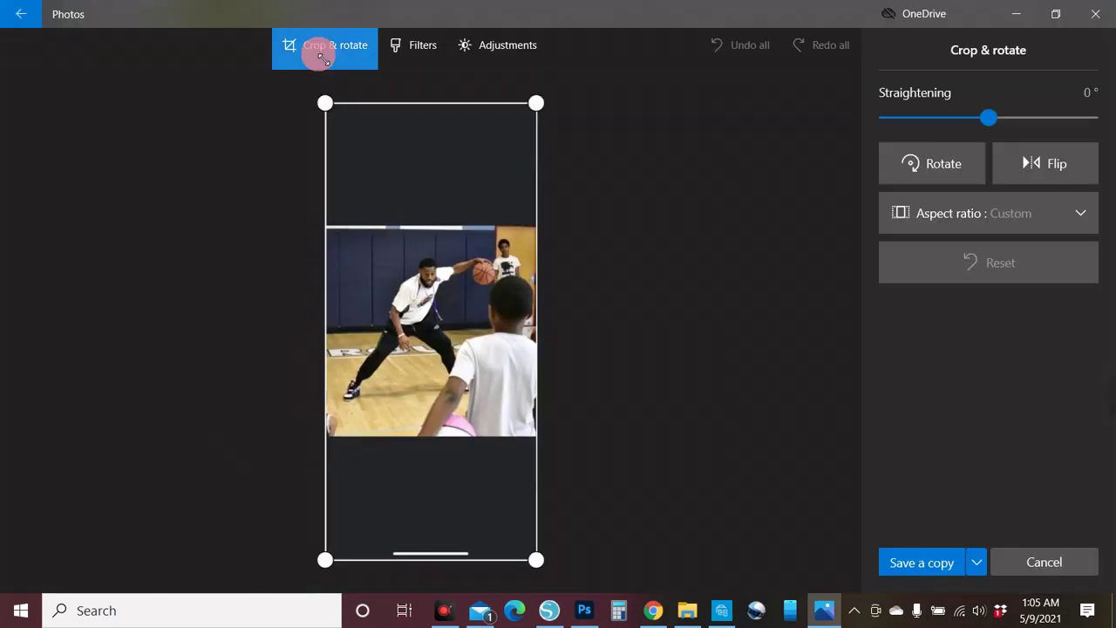
pyautogui.moveTo(536, 103); pyautogui.dragTo(541, 227)
pyautogui.moveTo(536, 560); pyautogui.dragTo(536, 436)
pyautogui.click(922, 563)
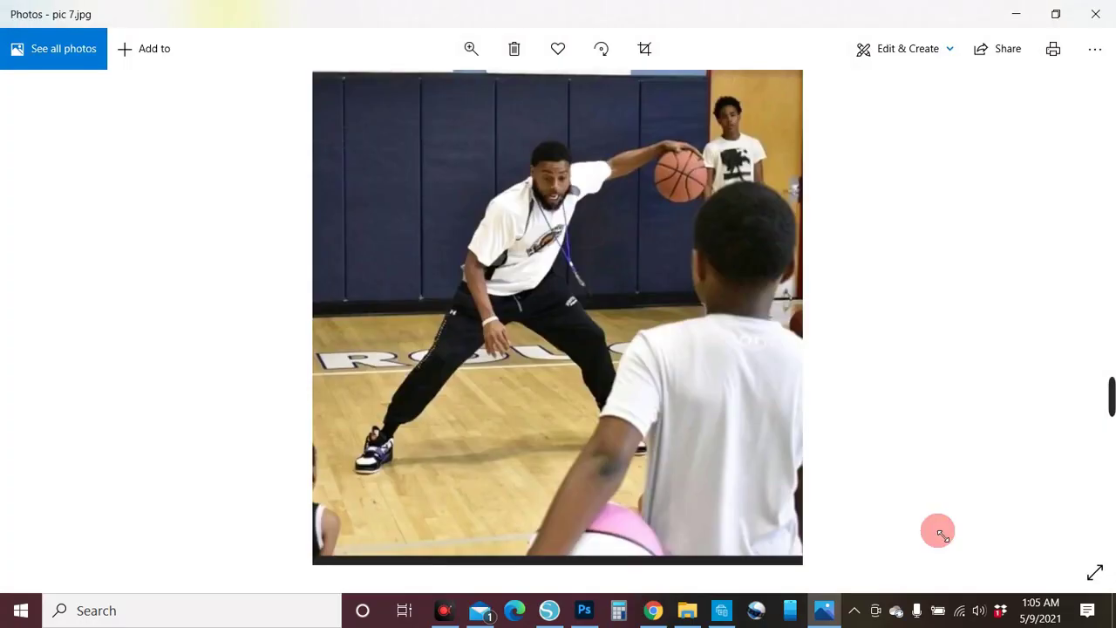
pyautogui.press('Right')
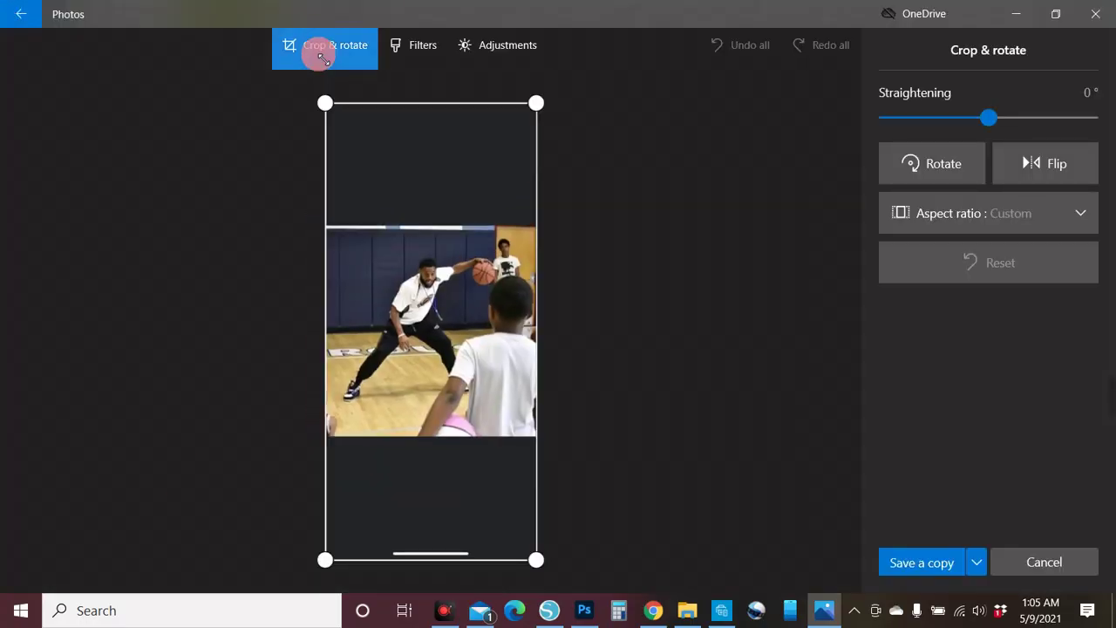
pyautogui.moveTo(536, 103); pyautogui.dragTo(535, 227)
pyautogui.moveTo(536, 560); pyautogui.dragTo(537, 436)
pyautogui.click(947, 565)
pyautogui.press('Right')
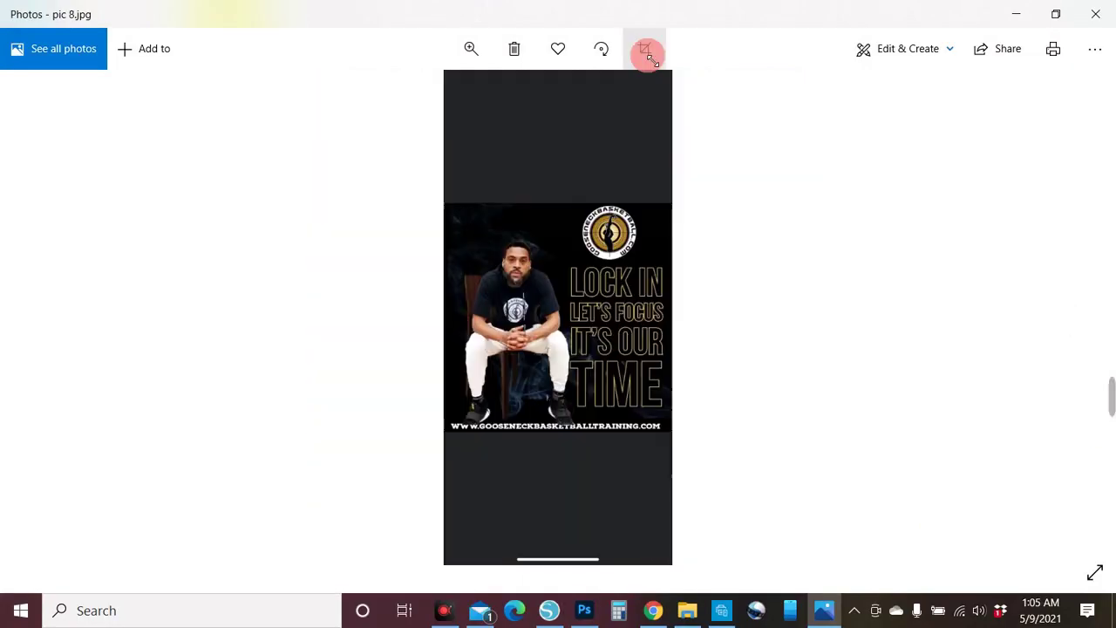
pyautogui.click(647, 55)
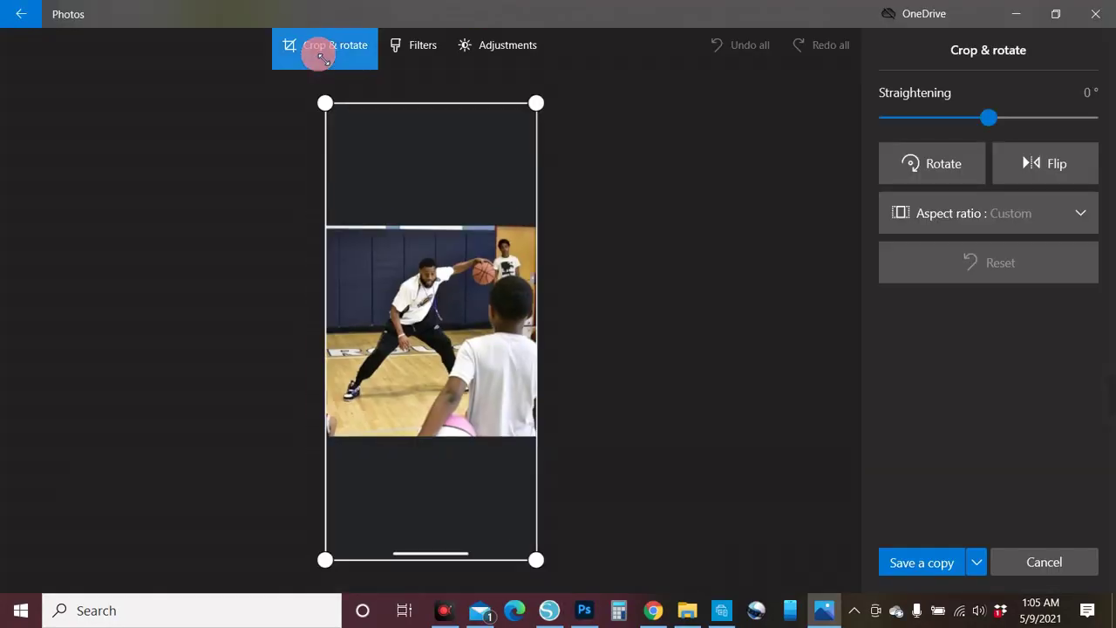
pyautogui.moveTo(493, 102); pyautogui.dragTo(494, 227)
pyautogui.moveTo(494, 560); pyautogui.dragTo(493, 436)
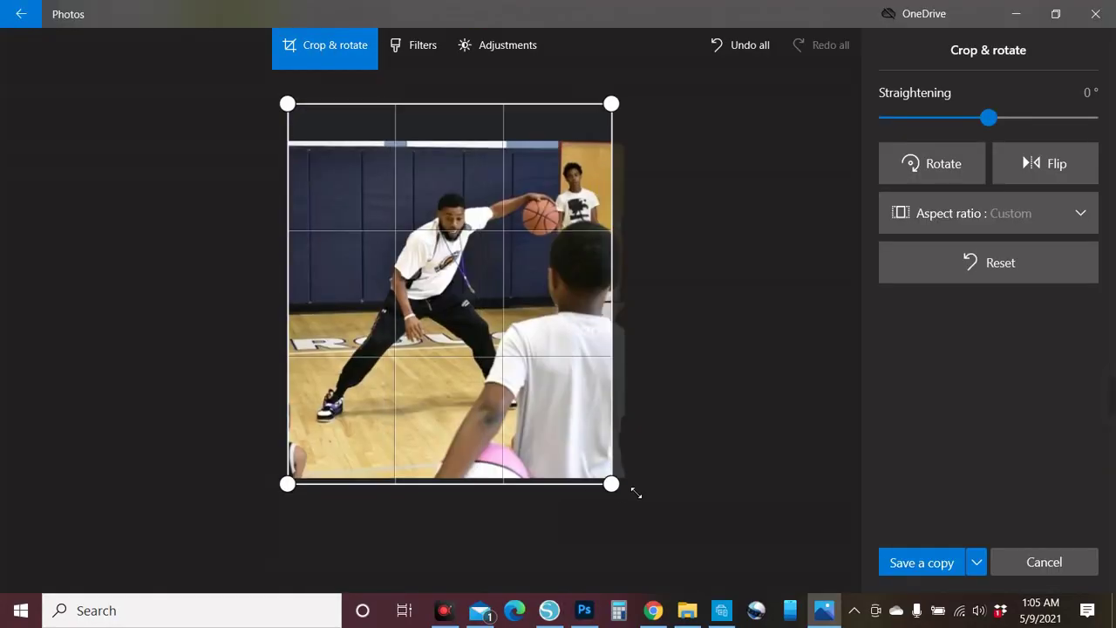
pyautogui.click(924, 562)
# - Crop pic 7.jpg to the basketball dribbling photo without the dark bands and save it over the original
pyautogui.click(644, 48)
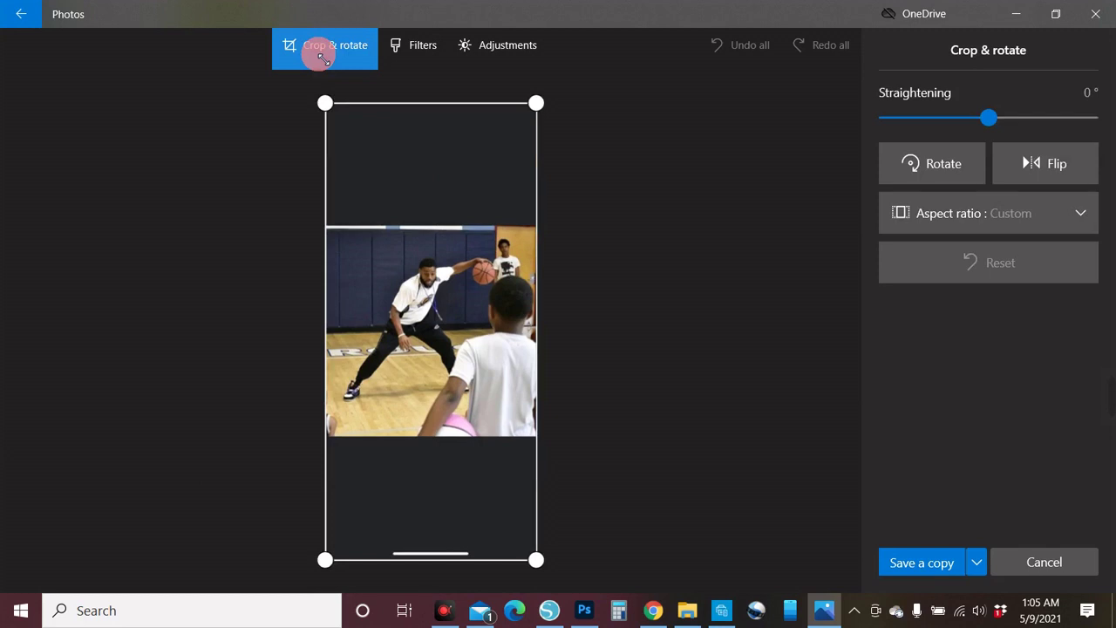
pyautogui.click(324, 58)
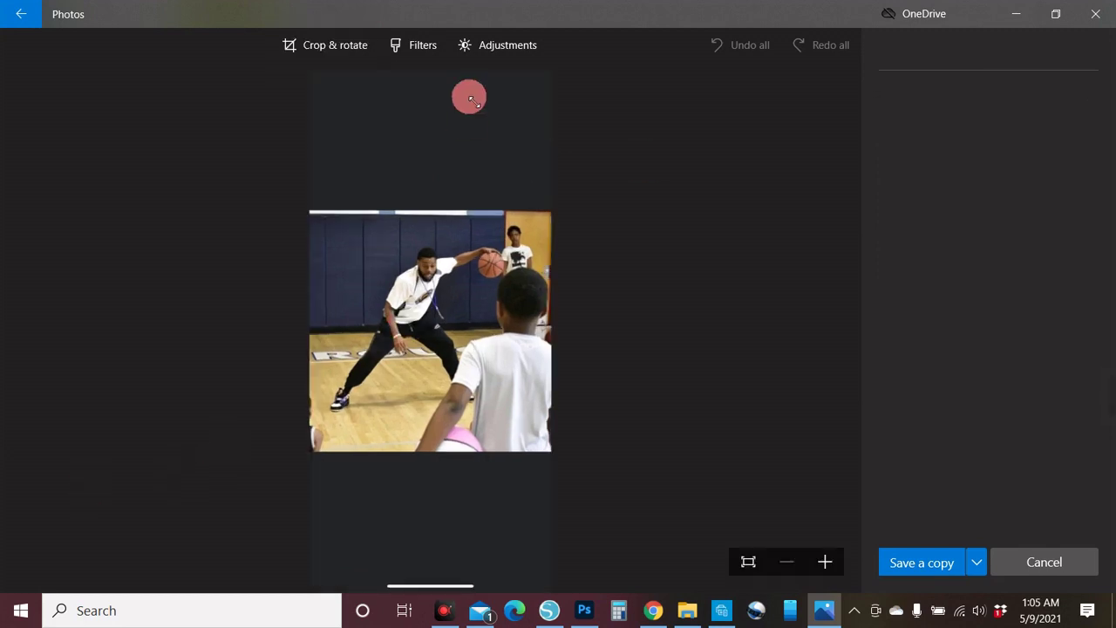
pyautogui.click(323, 57)
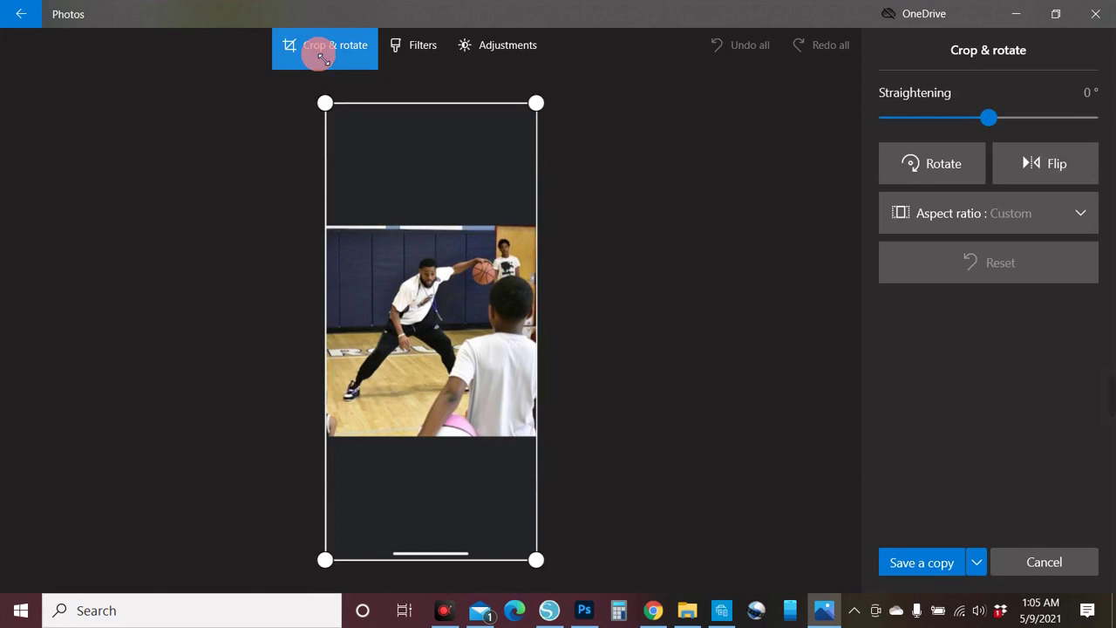
pyautogui.moveTo(538, 105); pyautogui.dragTo(543, 231)
pyautogui.click(571, 560)
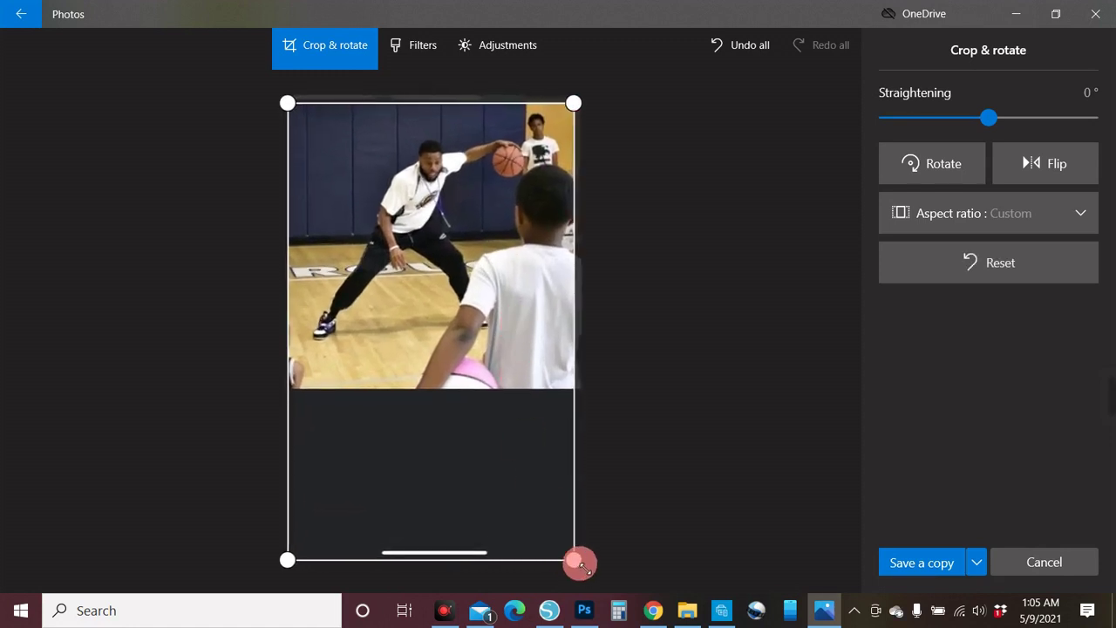
pyautogui.moveTo(580, 562); pyautogui.dragTo(641, 492)
pyautogui.moveTo(628, 100); pyautogui.dragTo(649, 154)
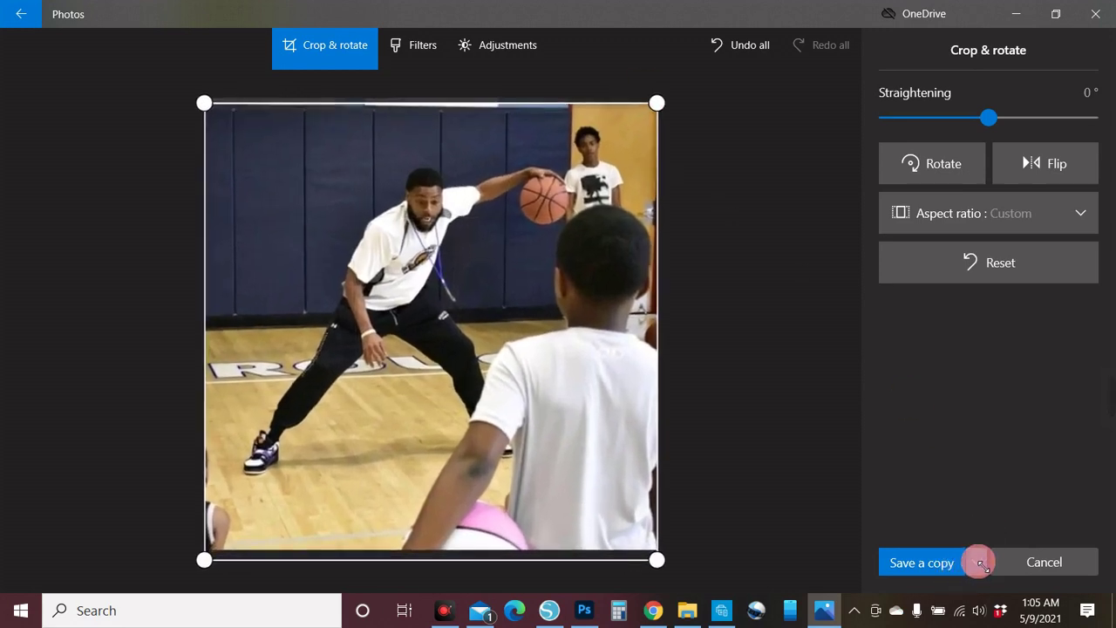
pyautogui.click(979, 562)
pyautogui.click(937, 532)
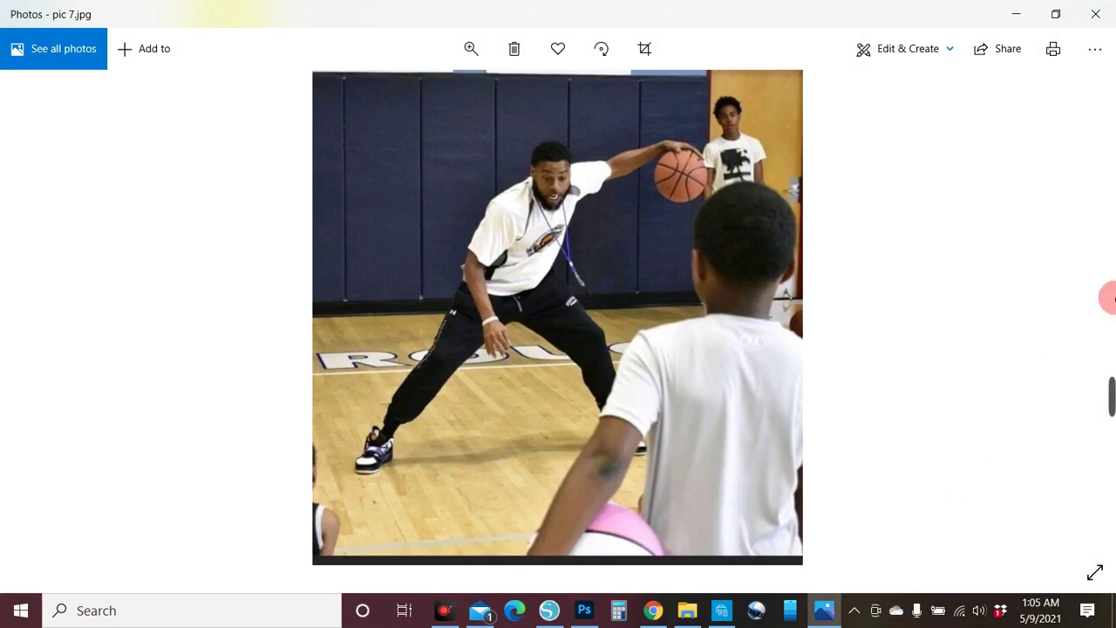
# - Crop pic 8.jpg to the seated man and the LOCK IN lettering, leaving out the dark bands and web address, and save it over the original
pyautogui.click(1074, 317)
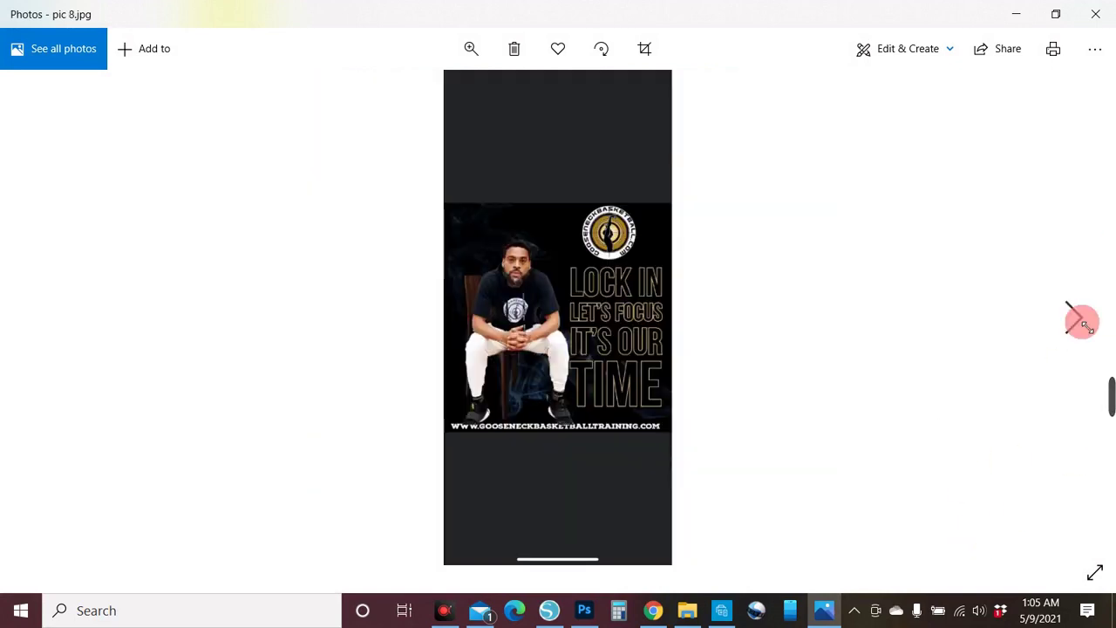
pyautogui.click(657, 59)
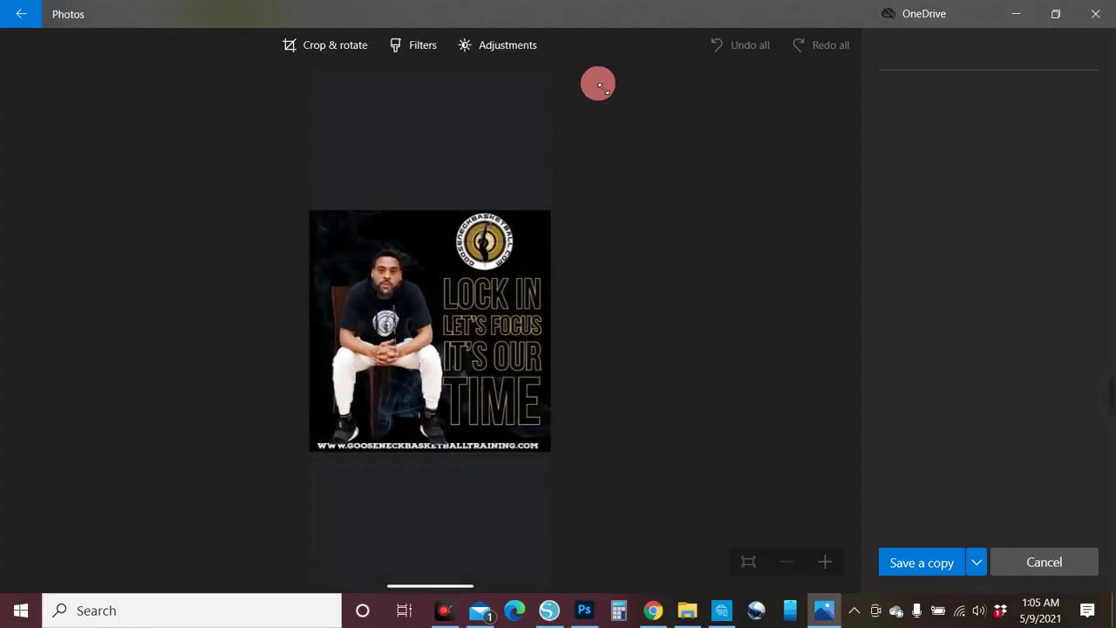
pyautogui.click(330, 51)
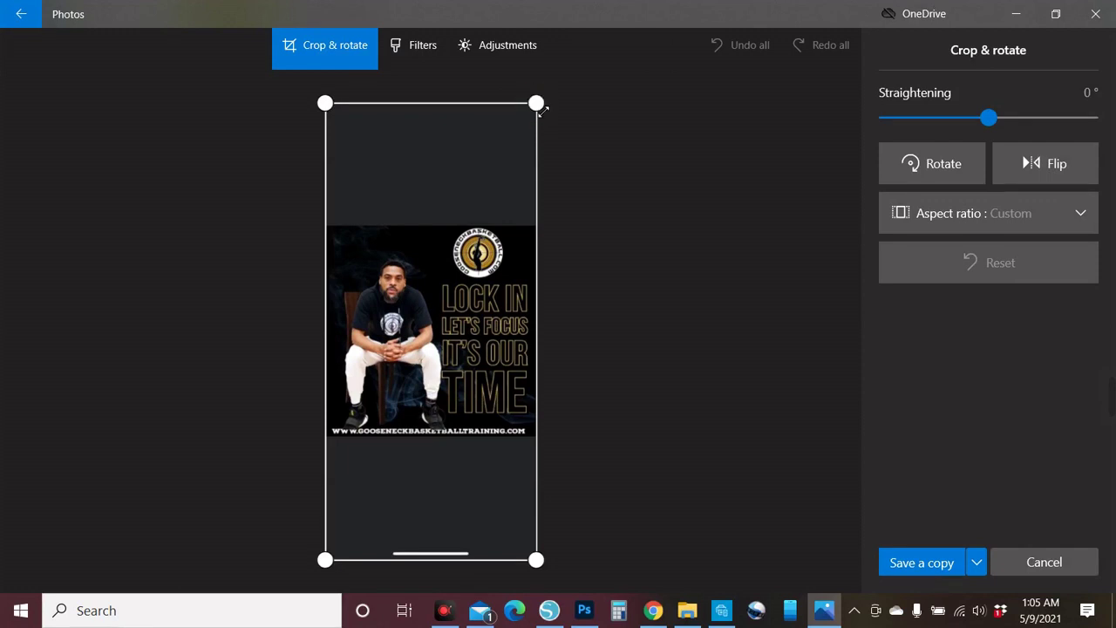
pyautogui.moveTo(541, 111); pyautogui.dragTo(545, 228)
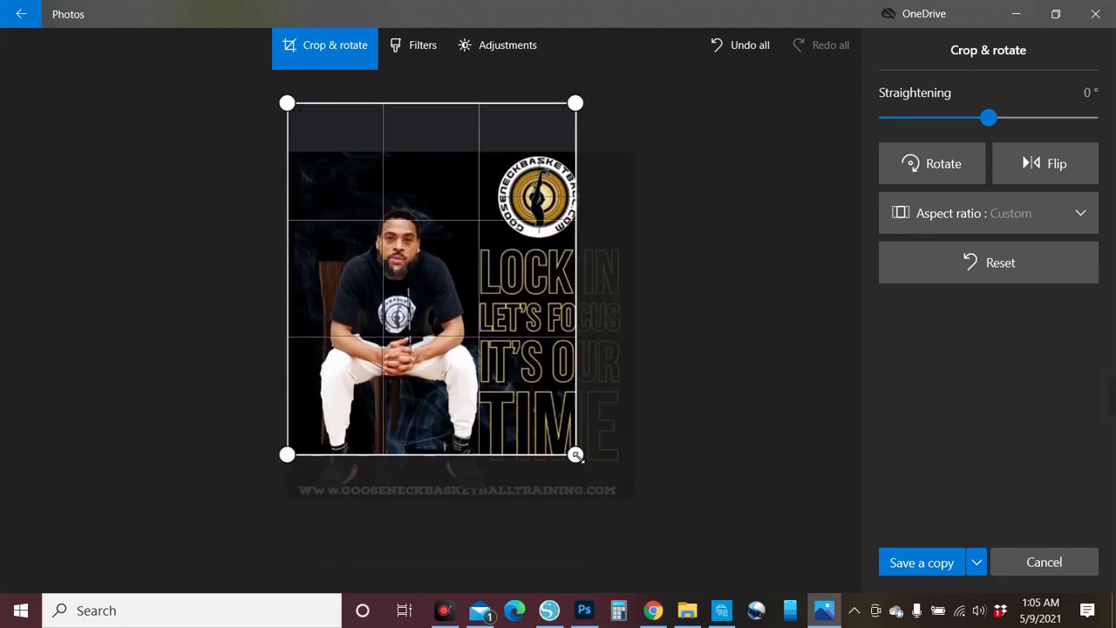
pyautogui.moveTo(576, 455); pyautogui.dragTo(624, 481)
pyautogui.moveTo(639, 90); pyautogui.dragTo(642, 158)
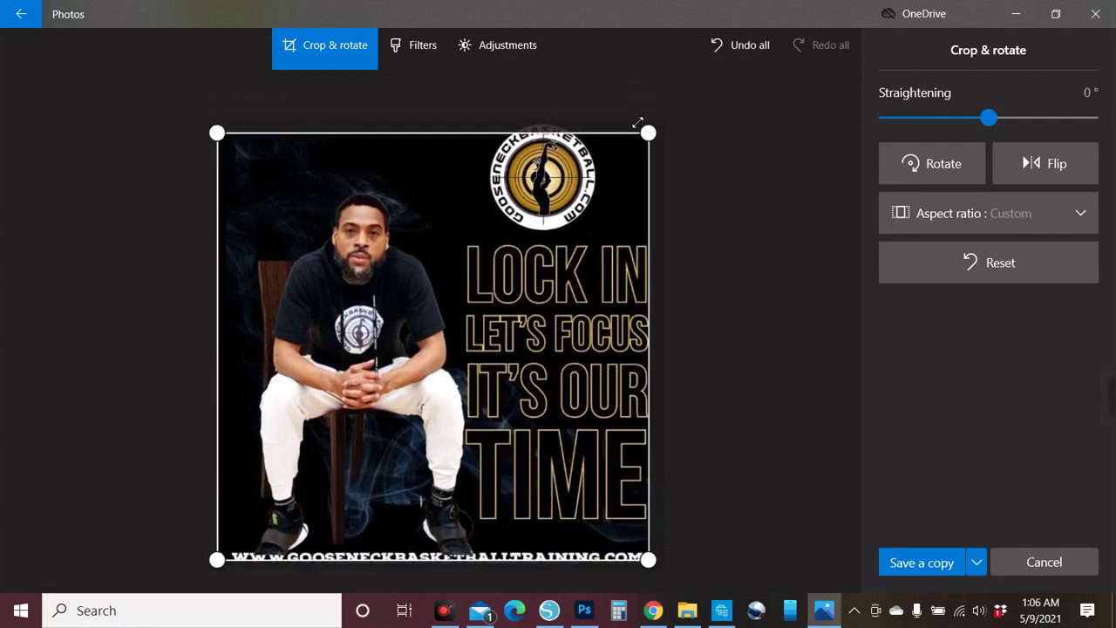
pyautogui.moveTo(661, 102); pyautogui.dragTo(692, 120)
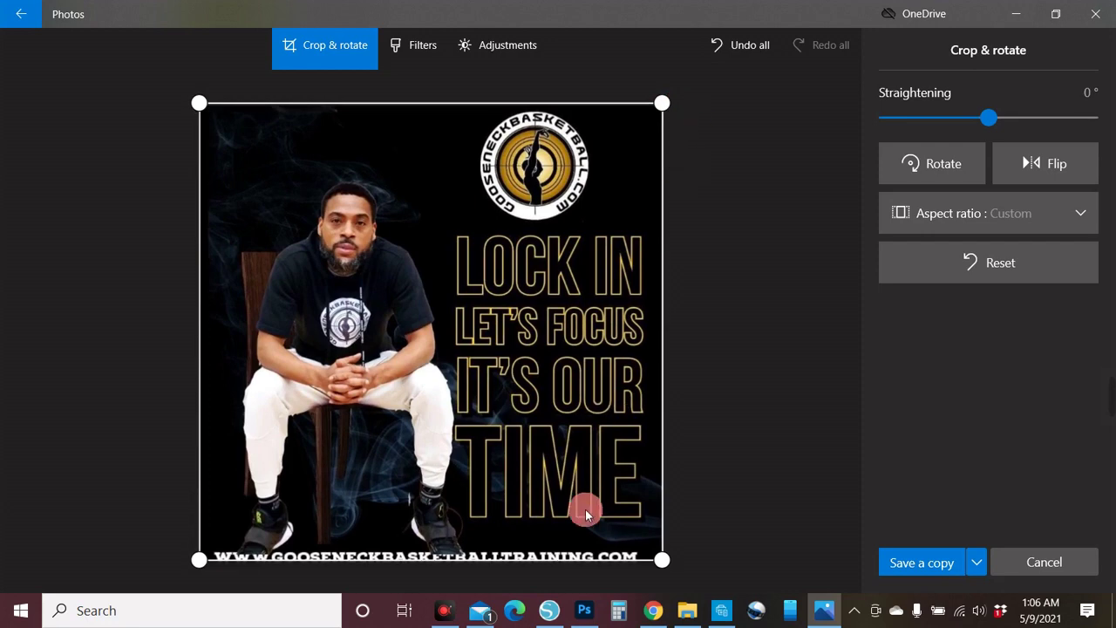
pyautogui.moveTo(668, 563); pyautogui.dragTo(675, 553)
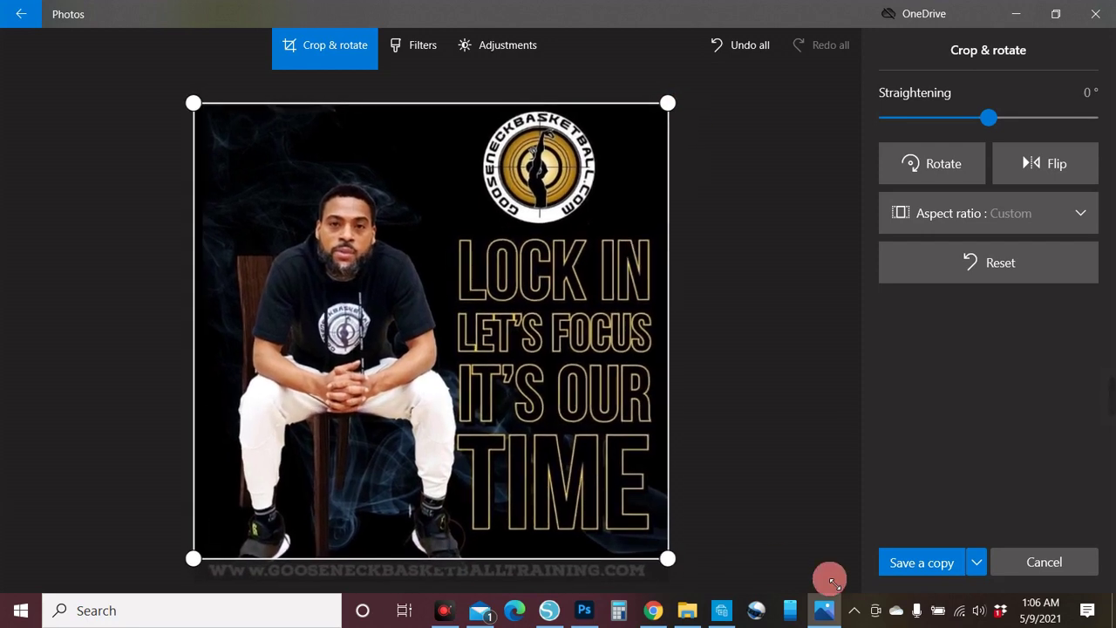
pyautogui.click(978, 564)
pyautogui.click(942, 531)
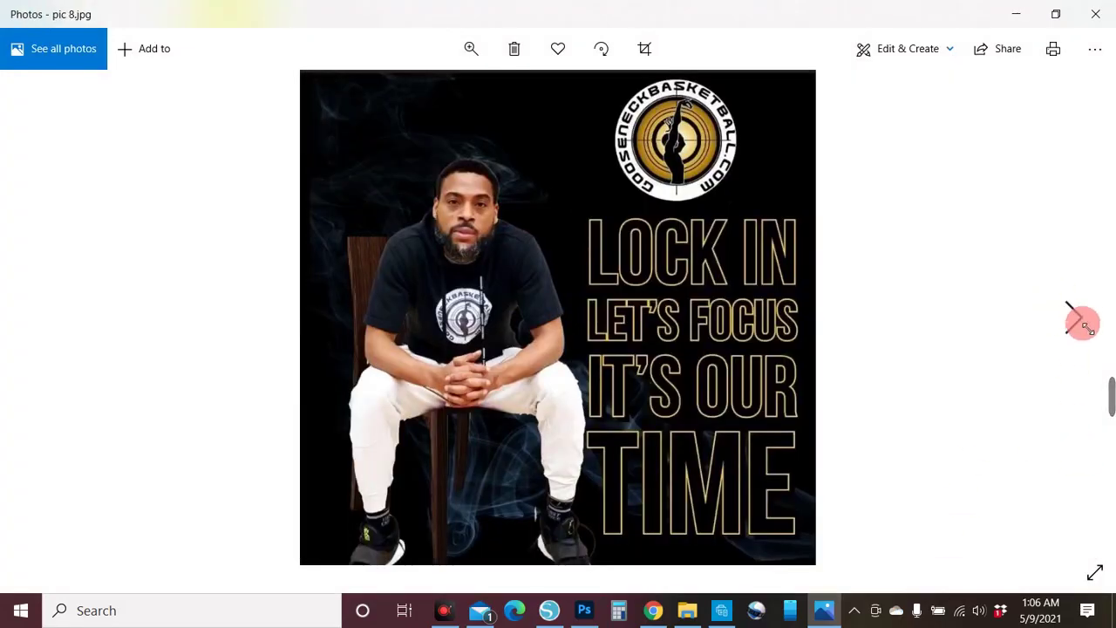
# - Crop pic 9.jpg to the Bowie number 10 player photo without the dark bands, save it over the original, and close the photo viewer
pyautogui.click(1083, 324)
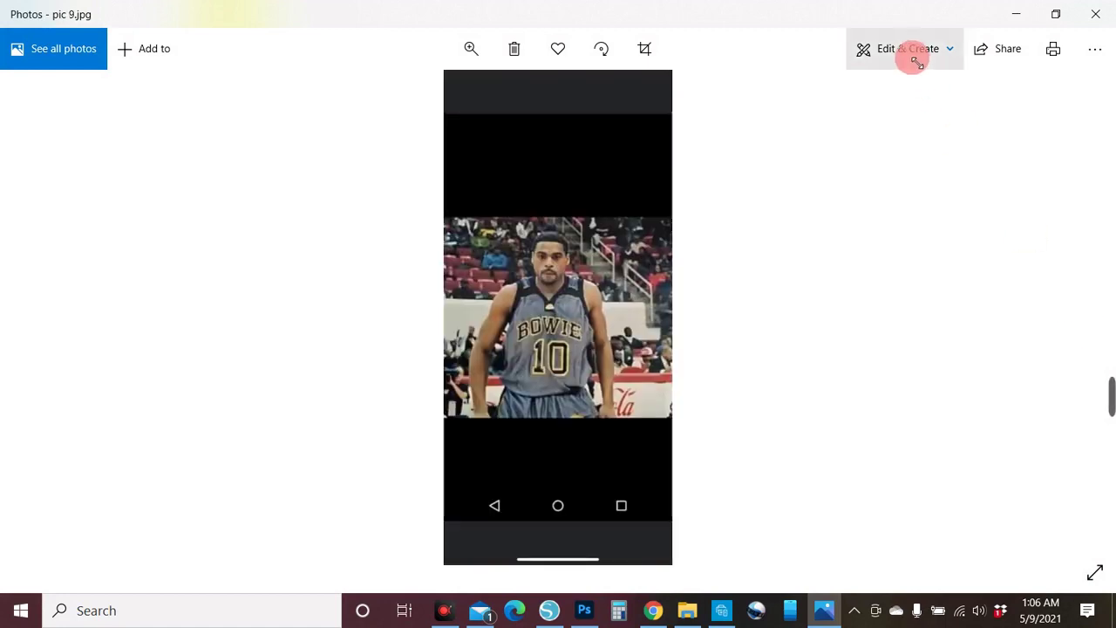
pyautogui.click(644, 50)
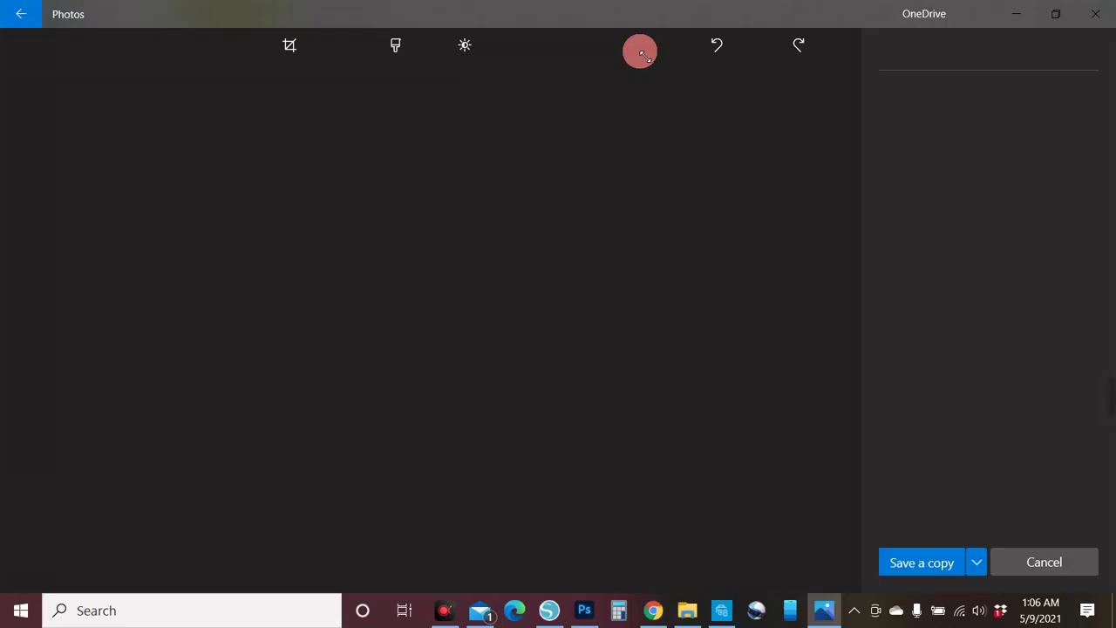
pyautogui.click(336, 48)
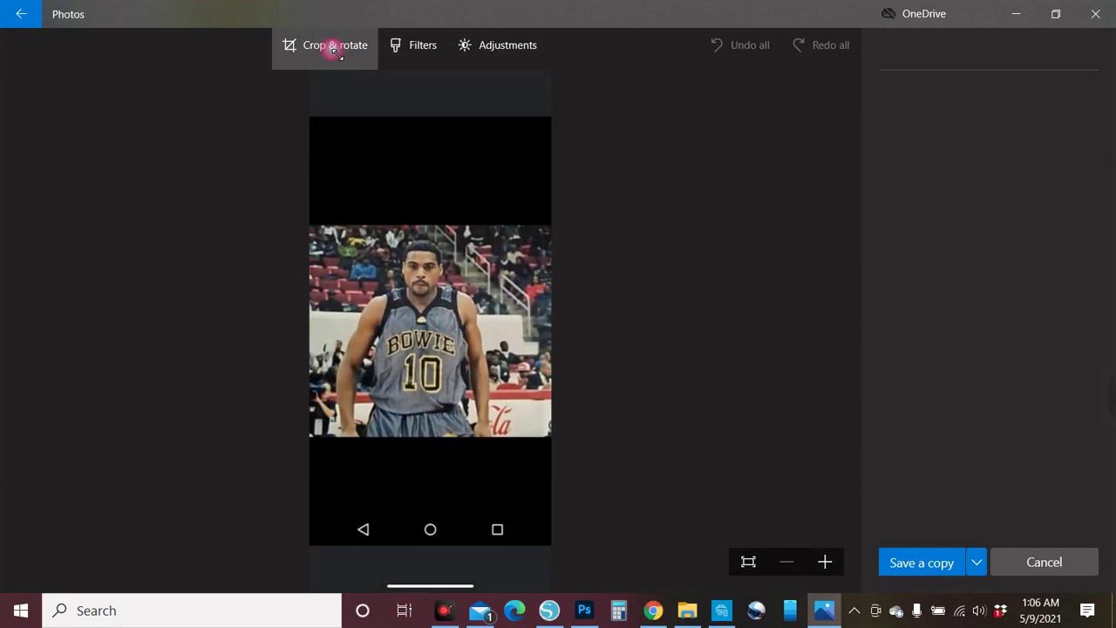
pyautogui.moveTo(538, 100); pyautogui.dragTo(541, 141)
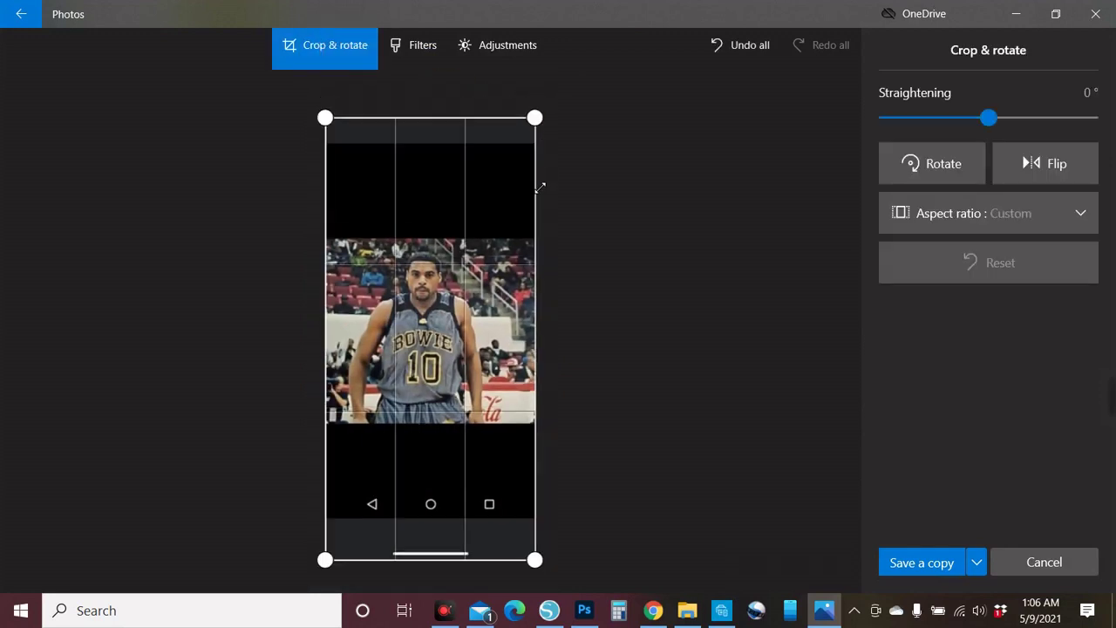
pyautogui.moveTo(544, 212); pyautogui.dragTo(546, 236)
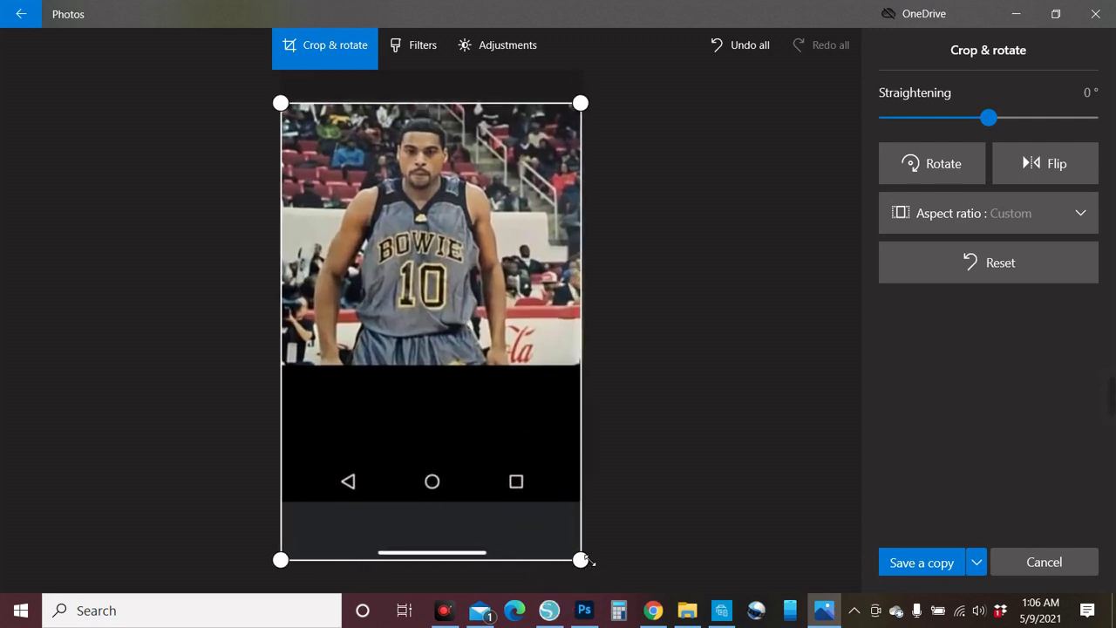
pyautogui.moveTo(590, 562); pyautogui.dragTo(605, 393)
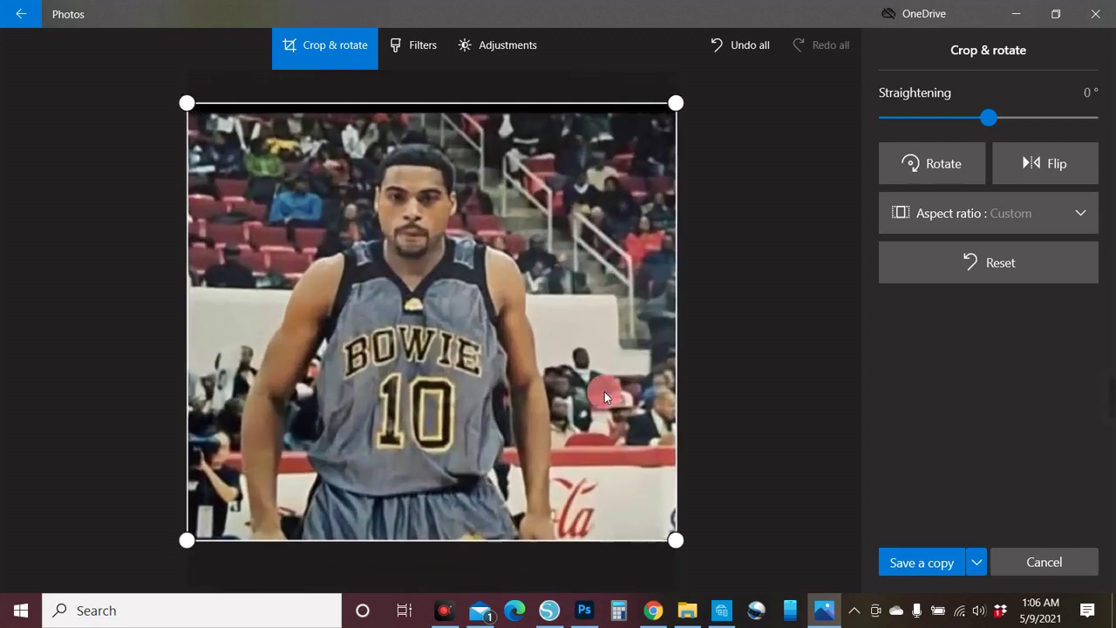
pyautogui.click(977, 565)
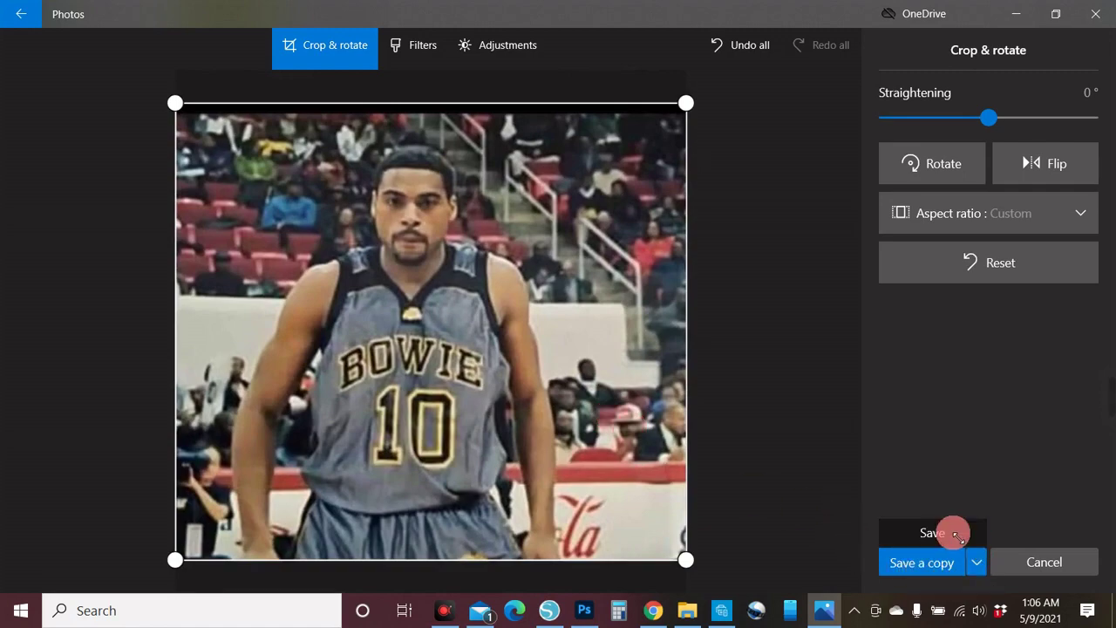
pyautogui.click(952, 532)
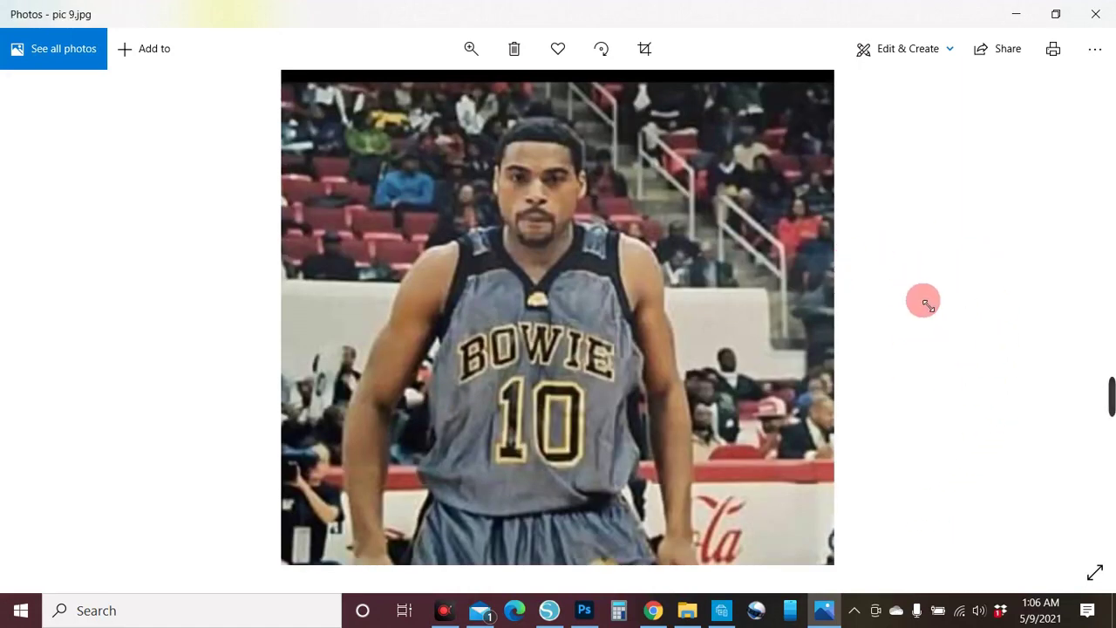
pyautogui.press('Left')
pyautogui.press('Right')
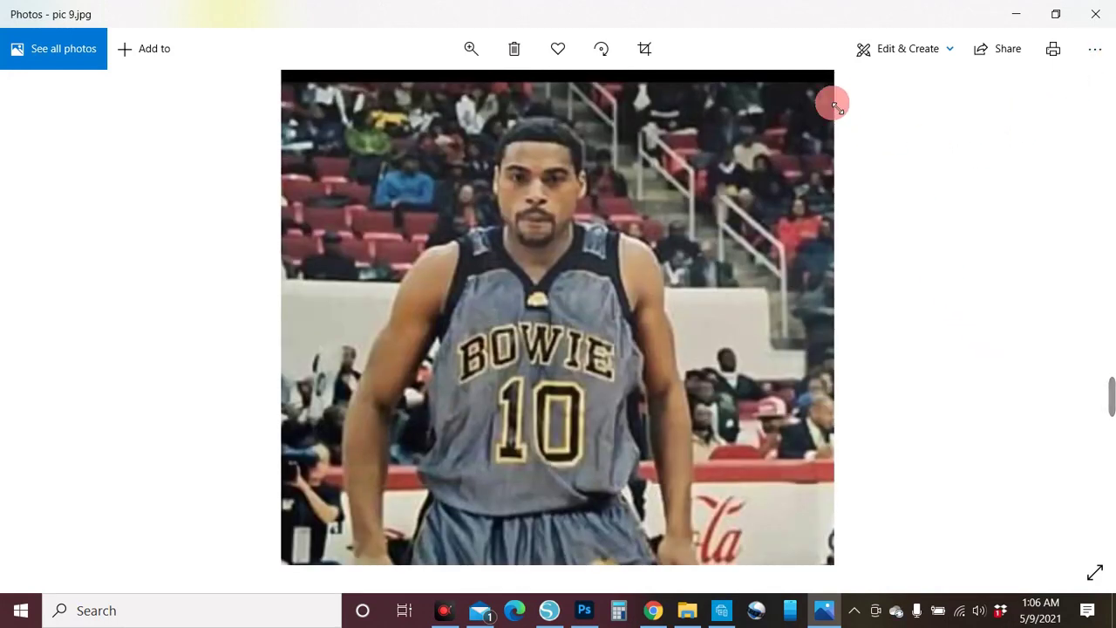
pyautogui.click(1108, 20)
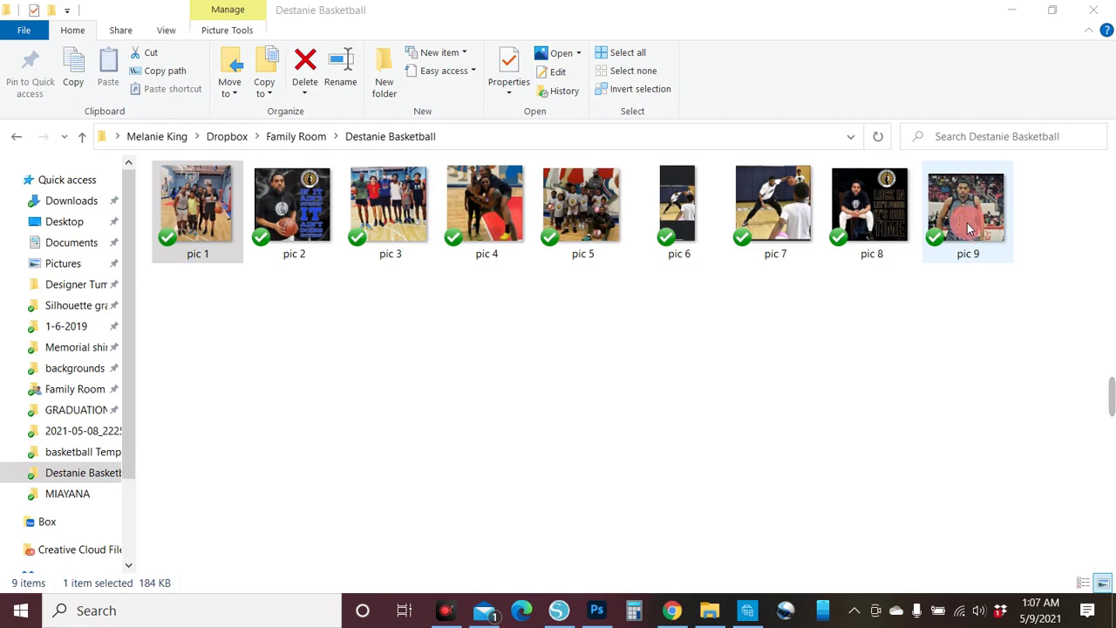
# - Switch to Photoshop and place pic 1 as an embedded image over the blue basketball template slice
pyautogui.click(598, 613)
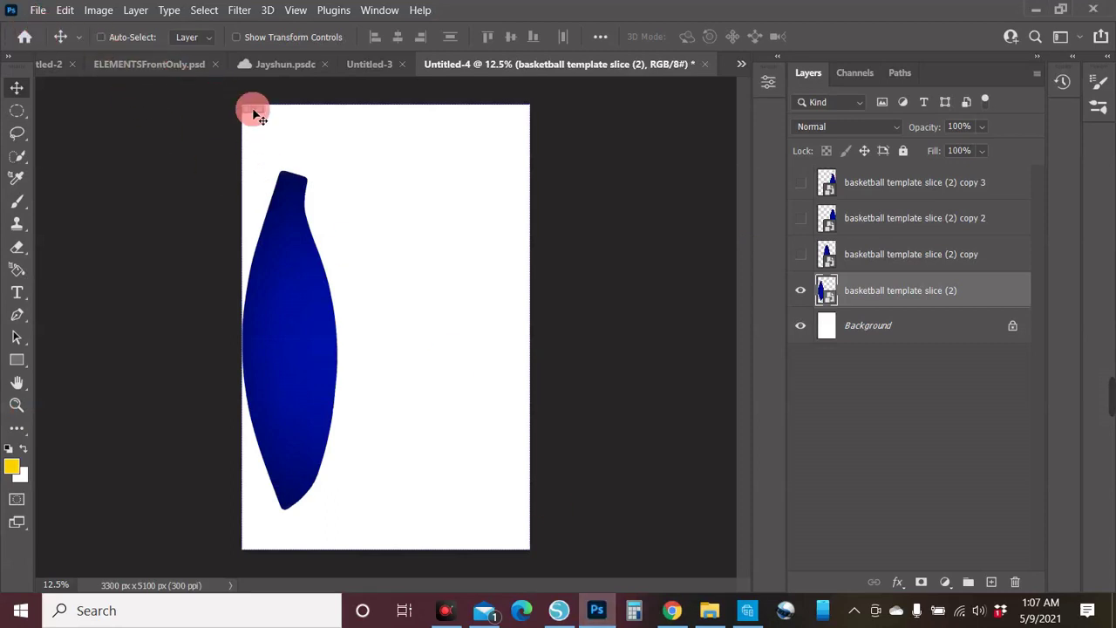
pyautogui.click(37, 10)
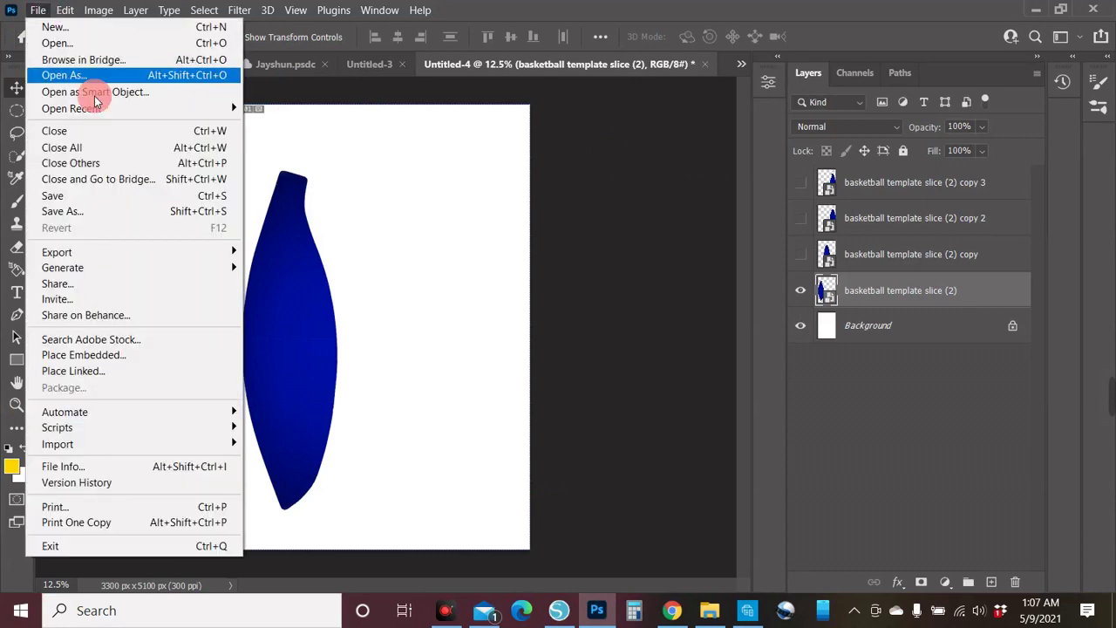
pyautogui.click(83, 355)
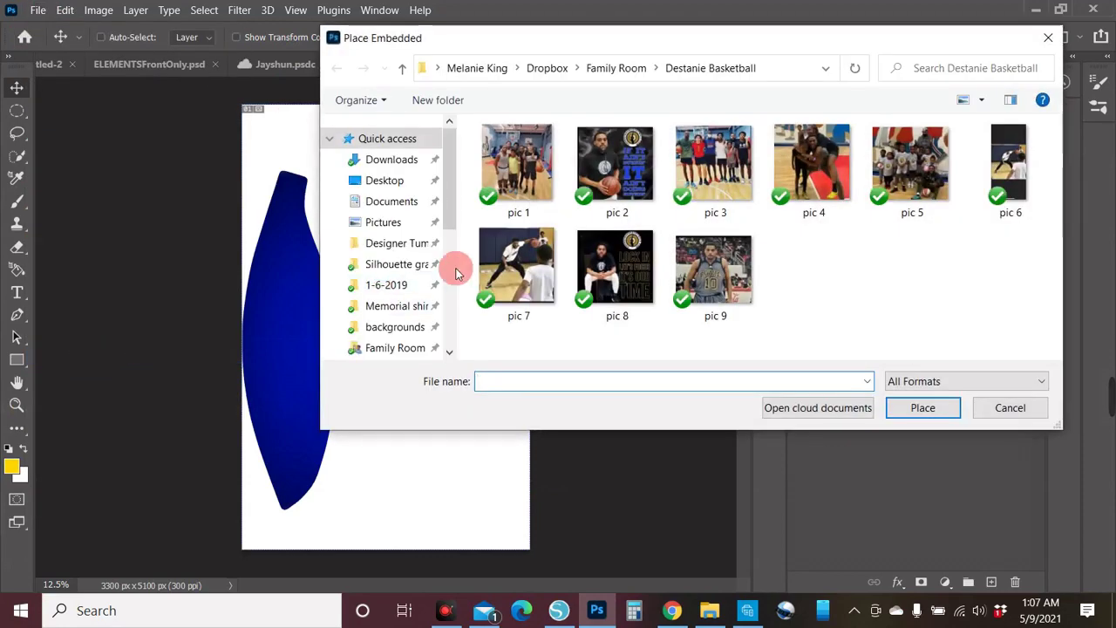
pyautogui.click(517, 175)
pyautogui.click(925, 408)
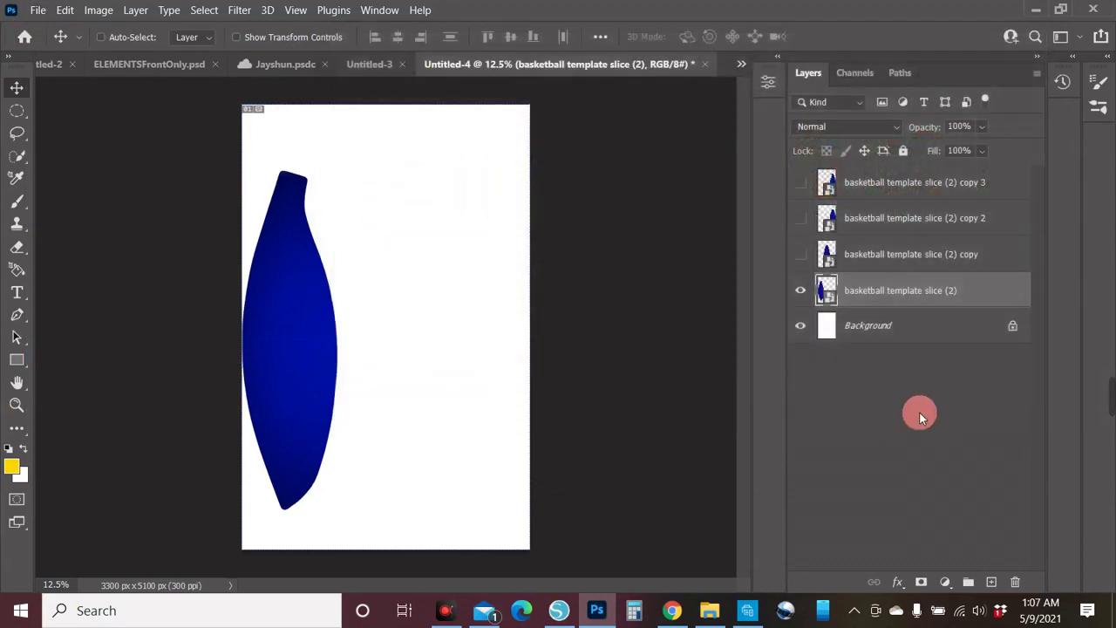
pyautogui.moveTo(368, 364); pyautogui.dragTo(320, 364)
pyautogui.press('Return')
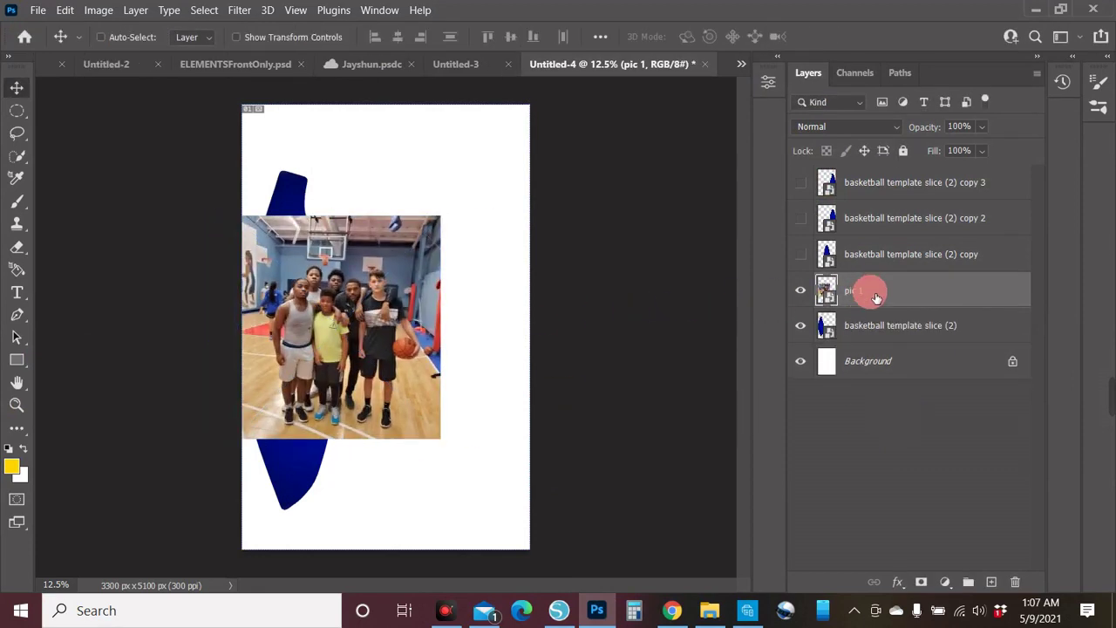
# - Clip the pic 1 layer to the basketball template slice beneath it and shift the photo to center the group within the slice
pyautogui.rightClick(877, 297)
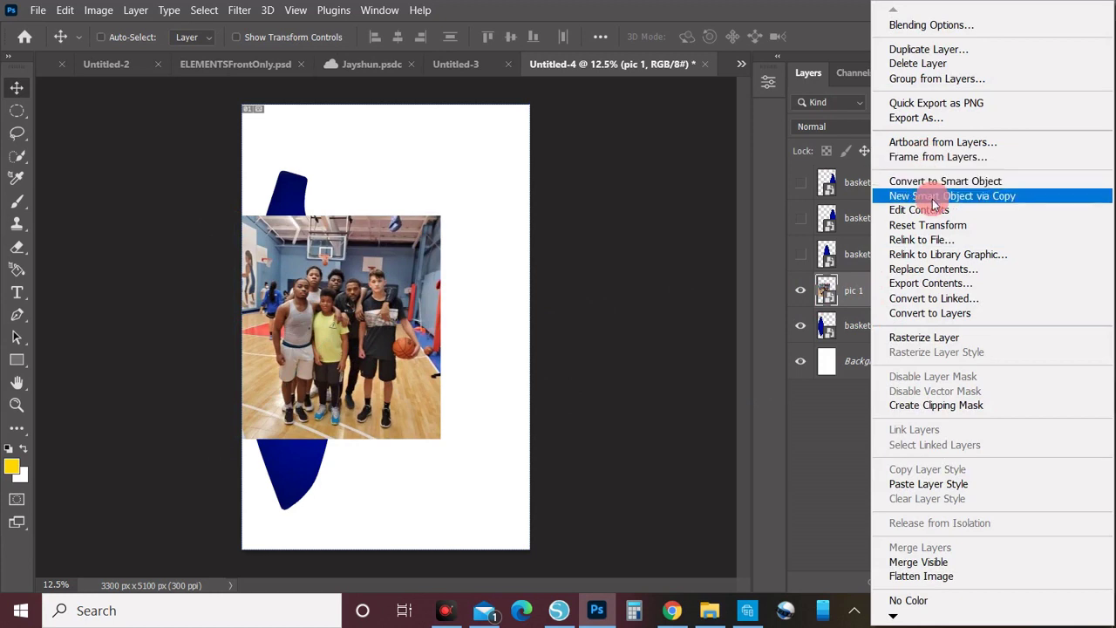
pyautogui.click(913, 405)
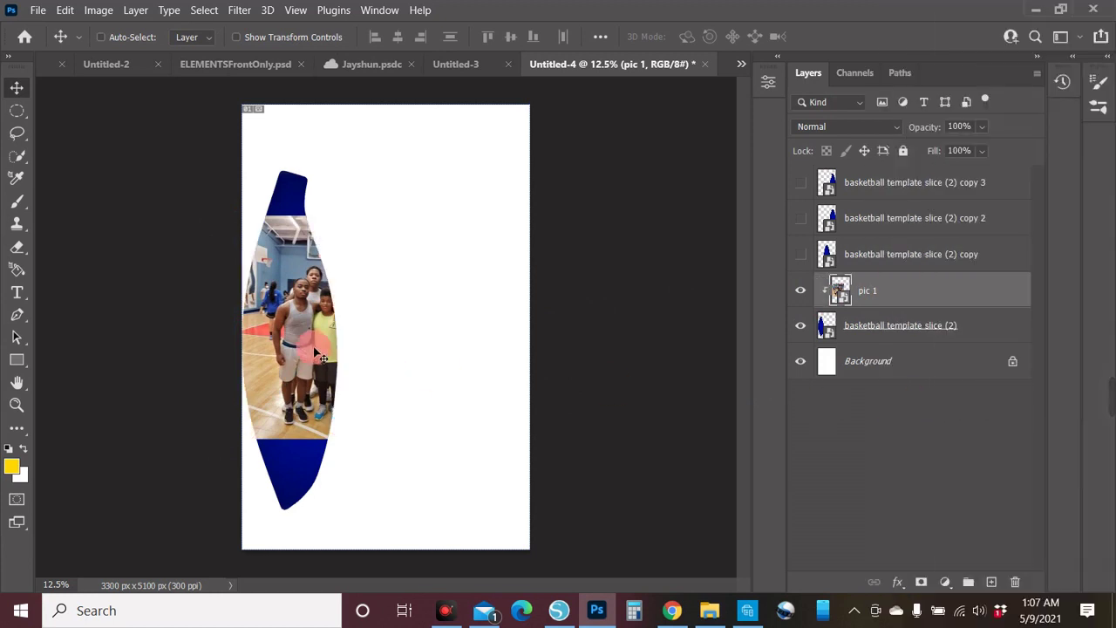
pyautogui.moveTo(316, 349); pyautogui.dragTo(275, 358)
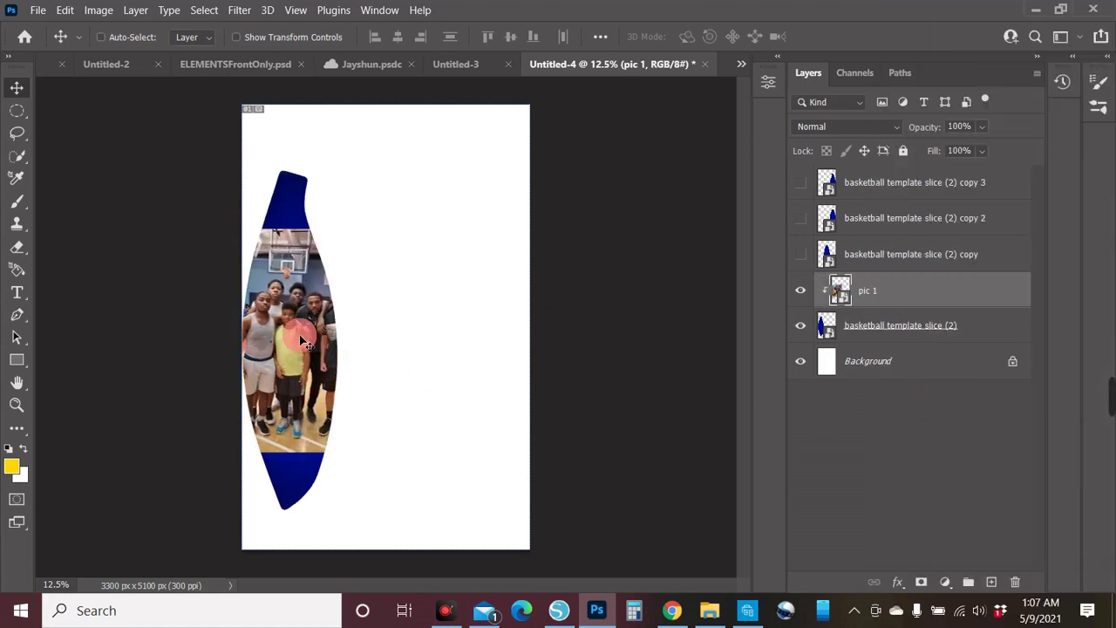
# - Scale the clipped pic 1 photo down to 72.95% and position it so the whole group fits inside the blue slice
pyautogui.hotkey('ctrl', 't')
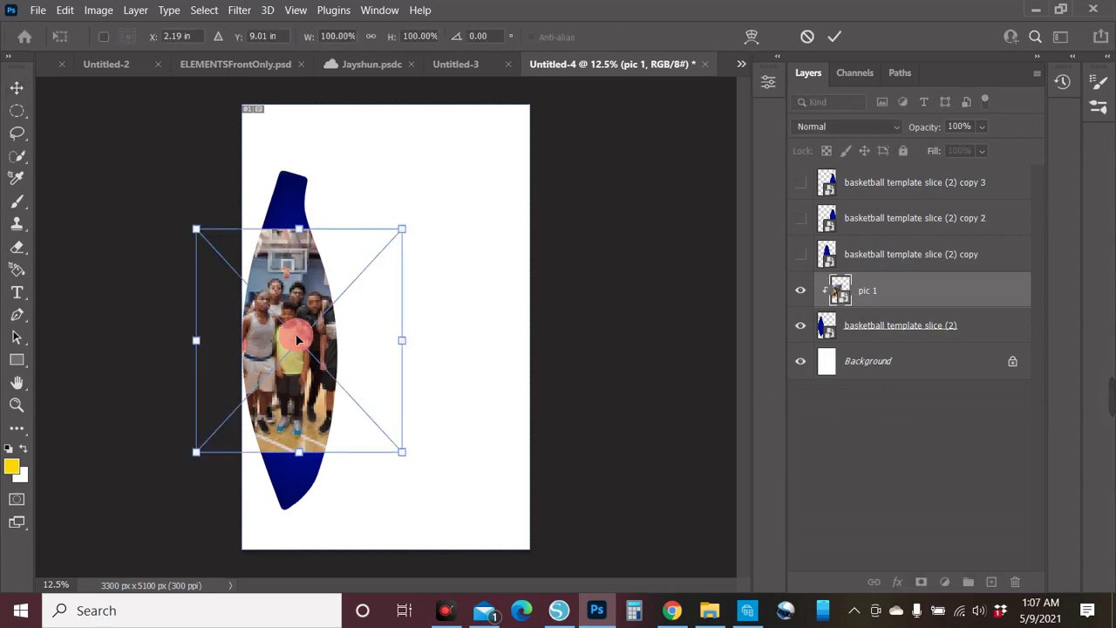
pyautogui.moveTo(401, 231); pyautogui.dragTo(363, 262)
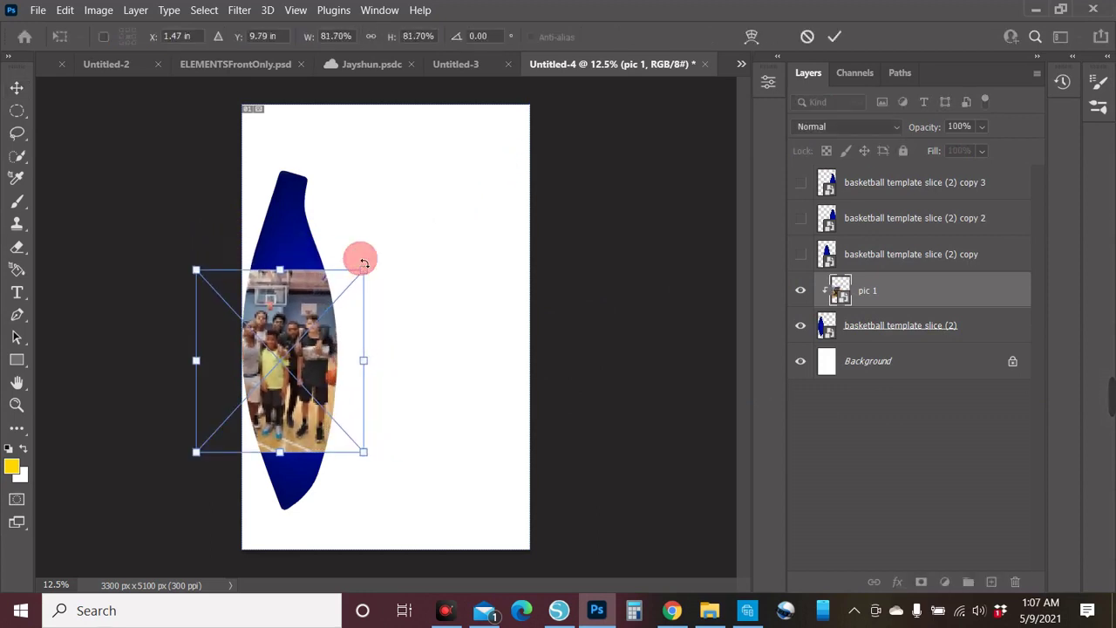
pyautogui.moveTo(301, 331); pyautogui.dragTo(312, 326)
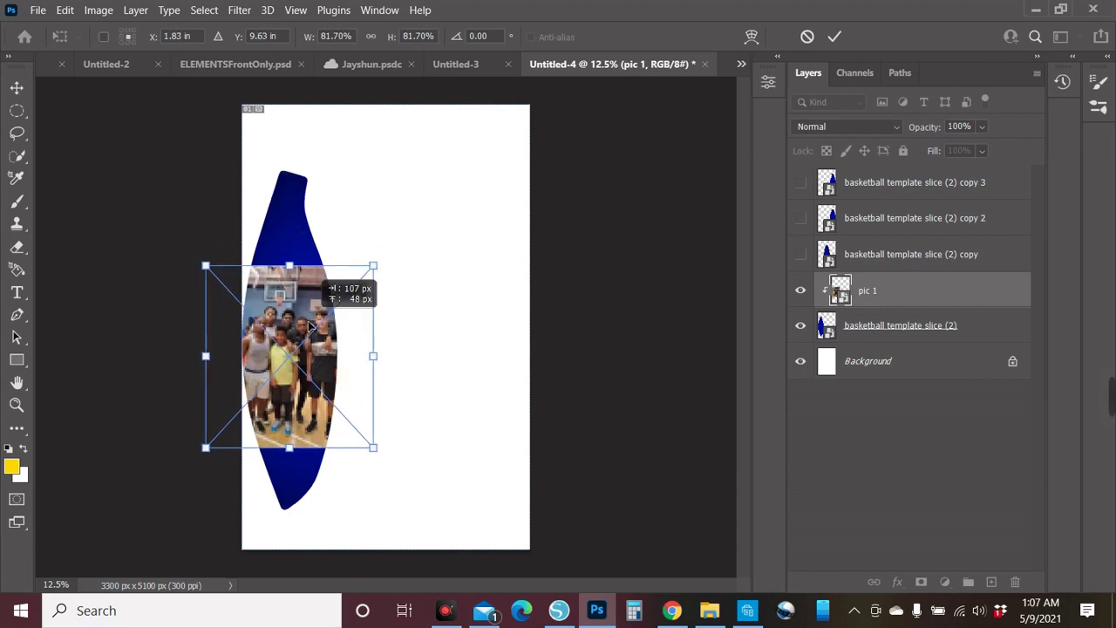
pyautogui.moveTo(385, 271); pyautogui.dragTo(373, 297)
pyautogui.moveTo(307, 342); pyautogui.dragTo(314, 336)
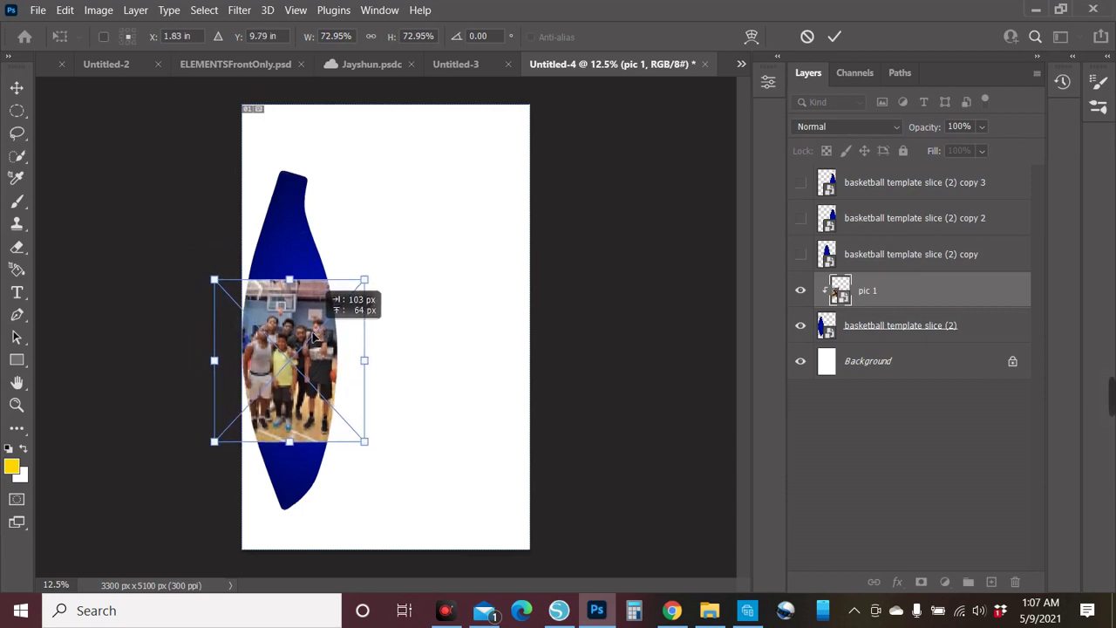
pyautogui.click(835, 38)
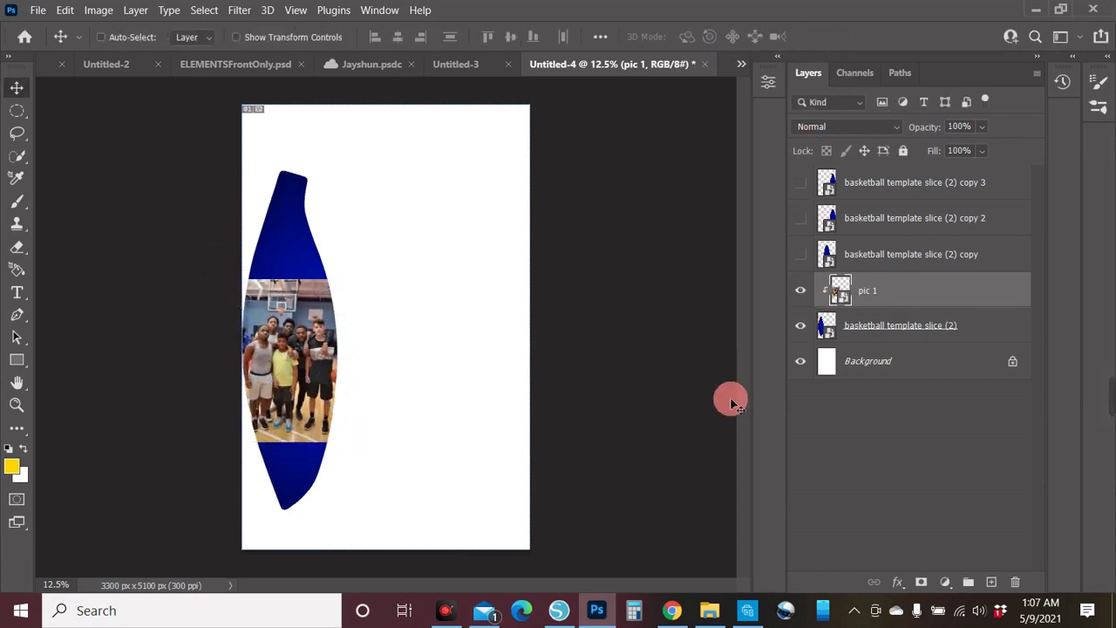
# - Switch to Chrome and copy the Amazon LYLYCTY basketball court image from the basketball court background results
pyautogui.click(671, 611)
pyautogui.scroll(-3, 540, 341)
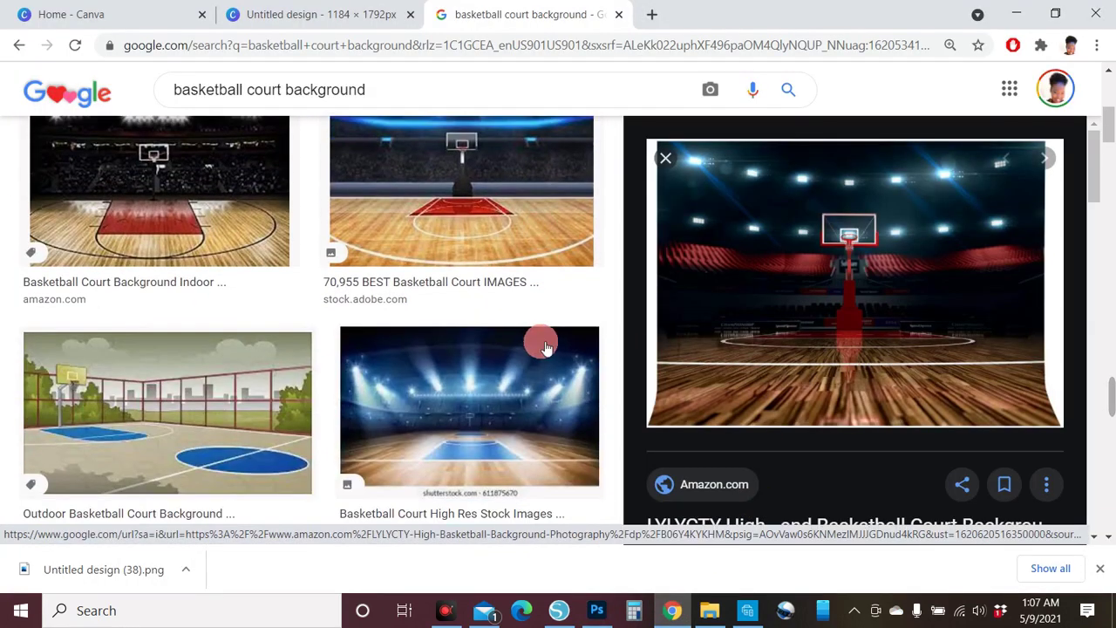
pyautogui.scroll(-2, 541, 341)
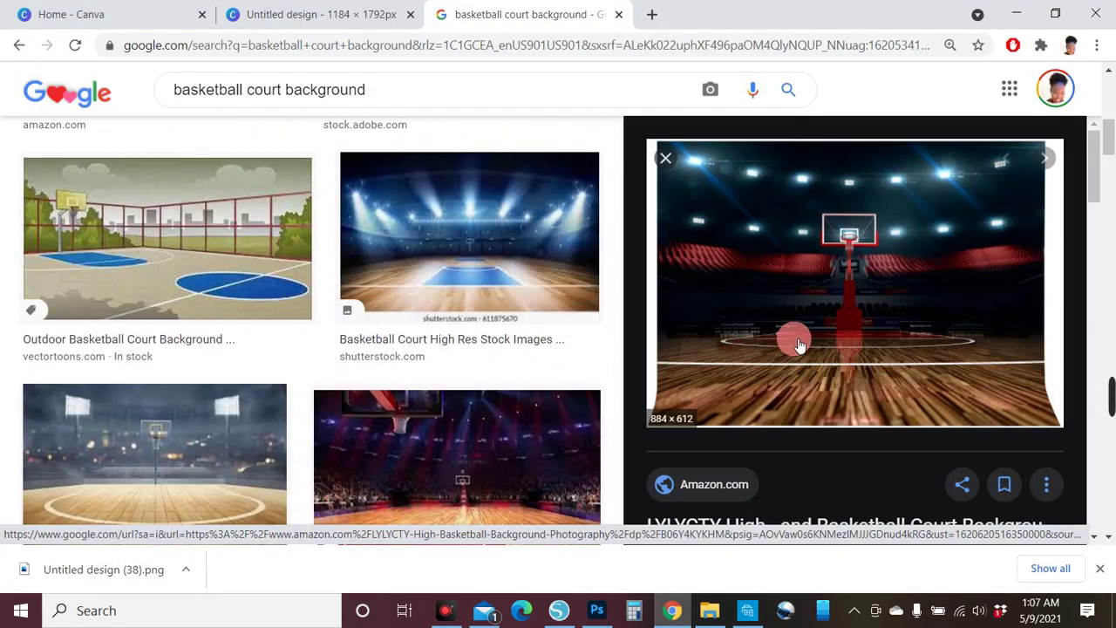
pyautogui.click(835, 342)
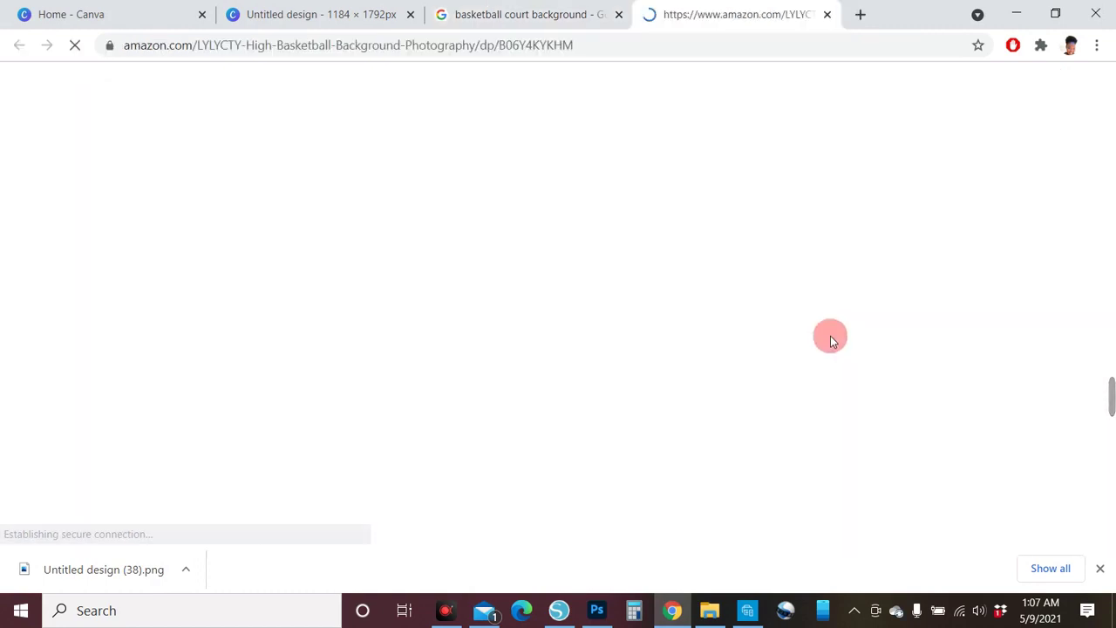
pyautogui.click(828, 15)
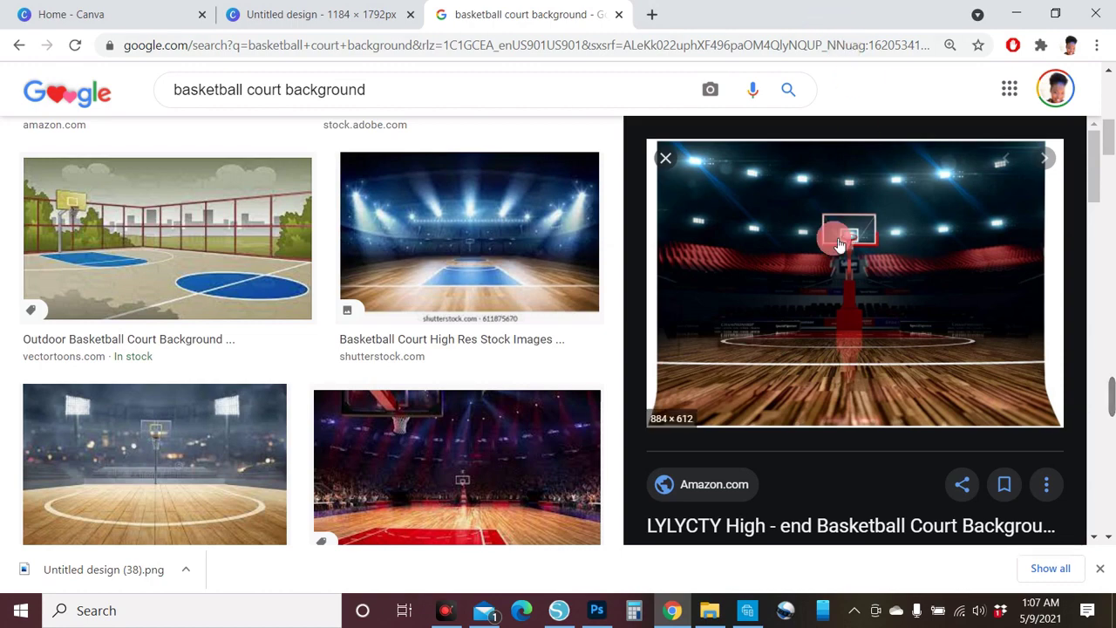
pyautogui.rightClick(845, 291)
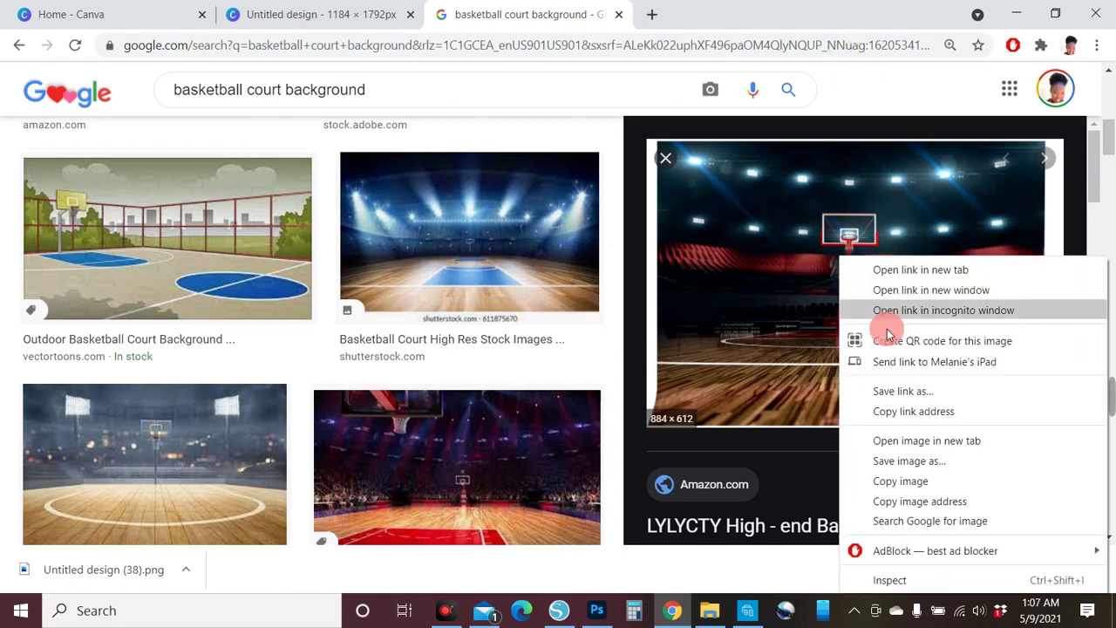
pyautogui.click(878, 479)
# - Open the related Yeele 5x5ft basketball court image and save it as a JPEG in the folder holding pics 1 to 9
pyautogui.scroll(-4, 760, 396)
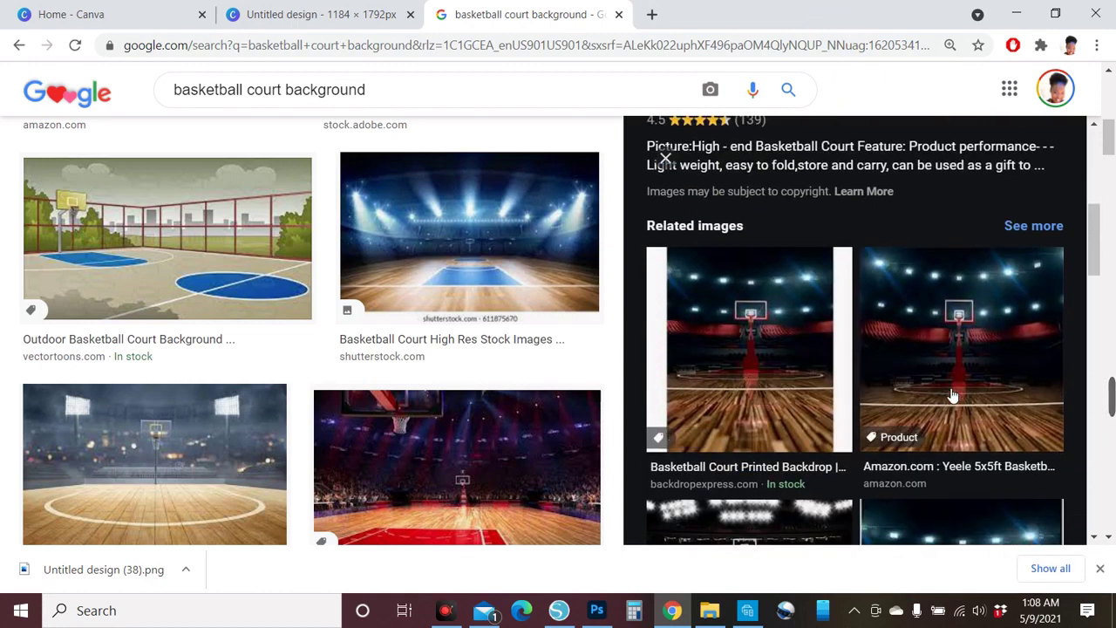
pyautogui.click(953, 395)
pyautogui.rightClick(867, 296)
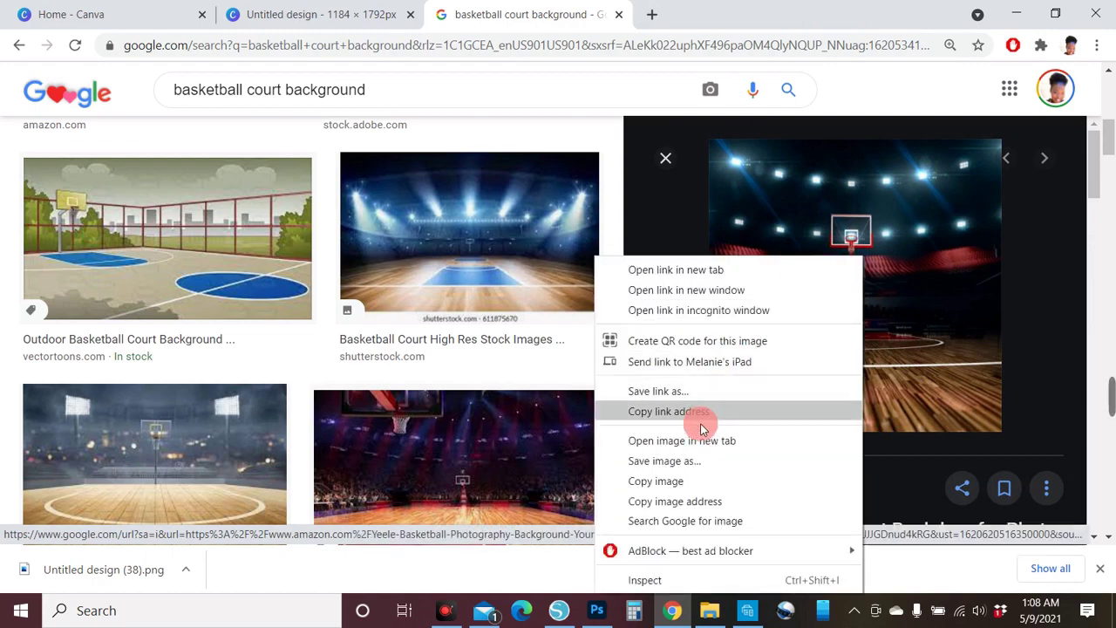
pyautogui.click(693, 463)
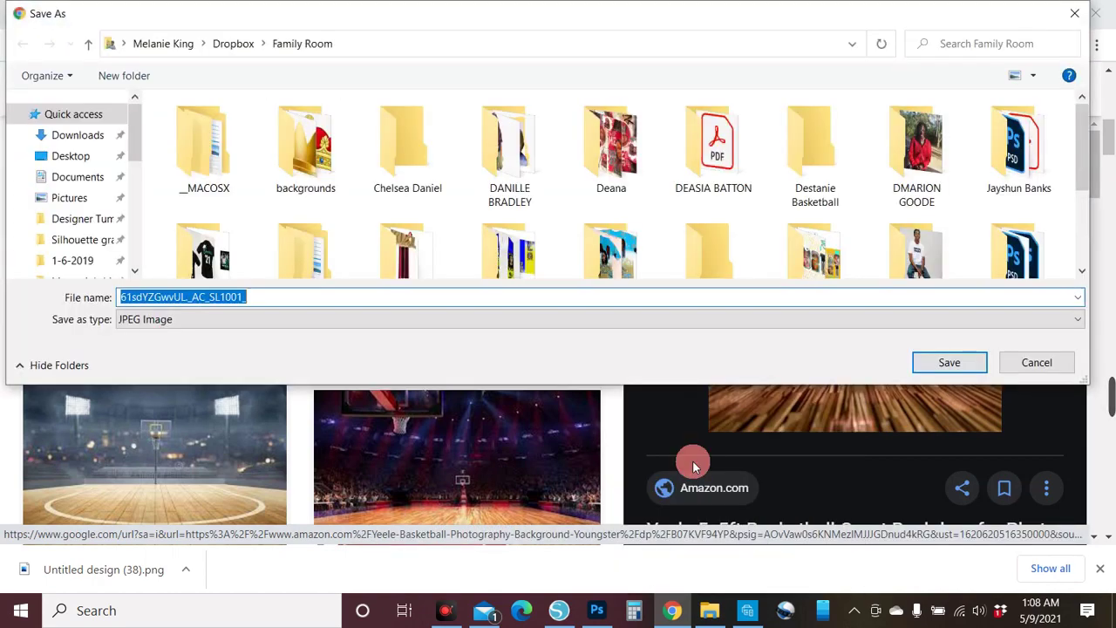
pyautogui.scroll(-5, 175, 218)
pyautogui.scroll(-4, 74, 228)
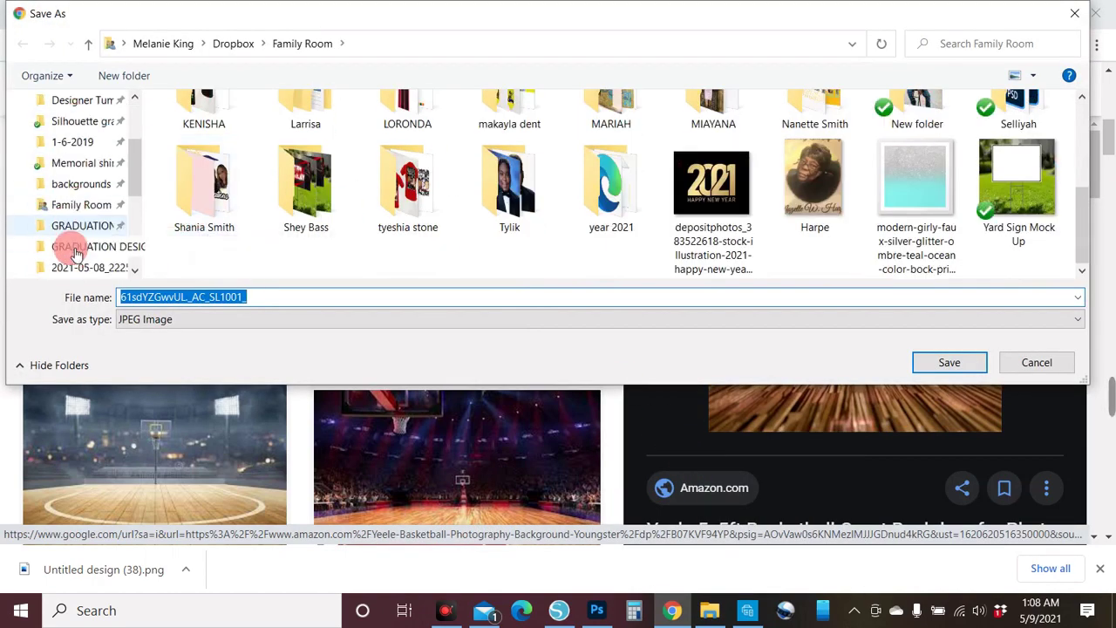
pyautogui.click(78, 205)
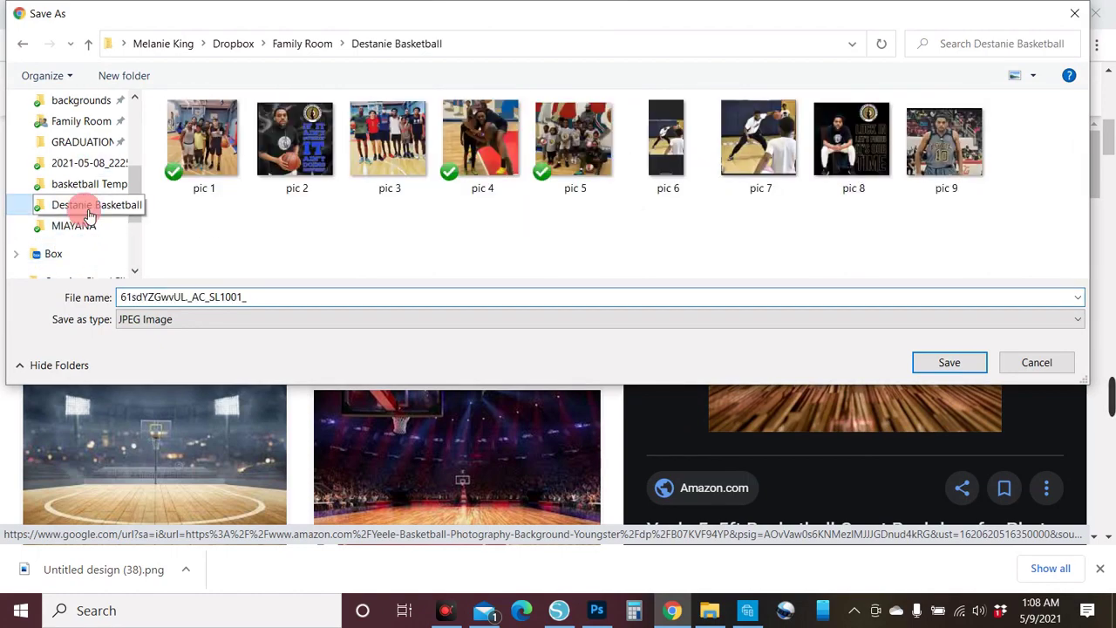
pyautogui.click(965, 380)
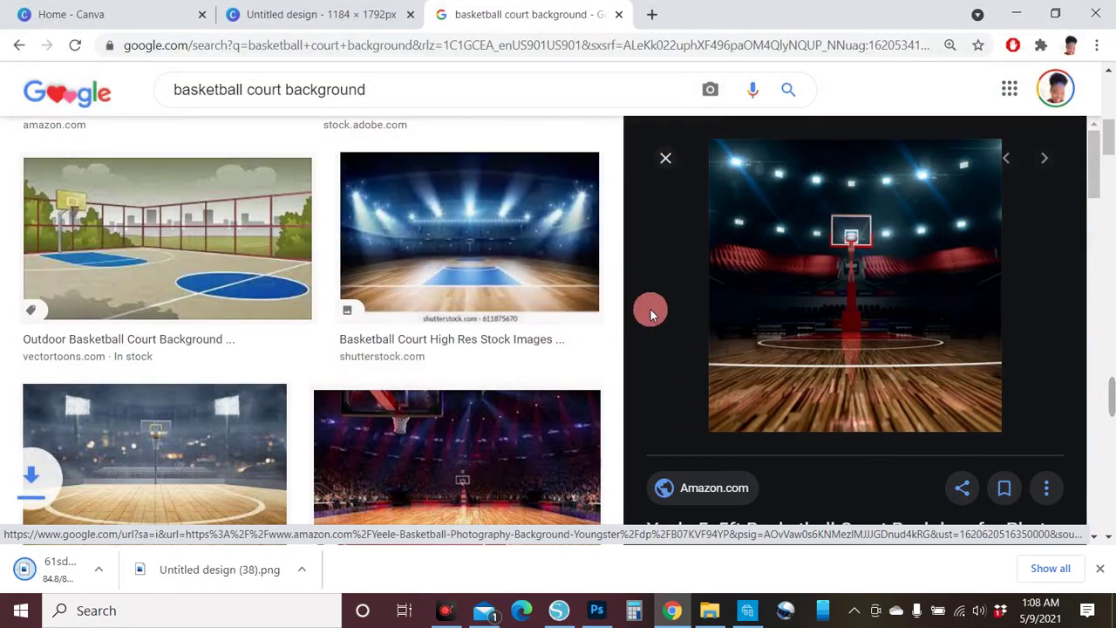
# - Search Google Images for "grudge backgrounds"
pyautogui.scroll(-1, 631, 279)
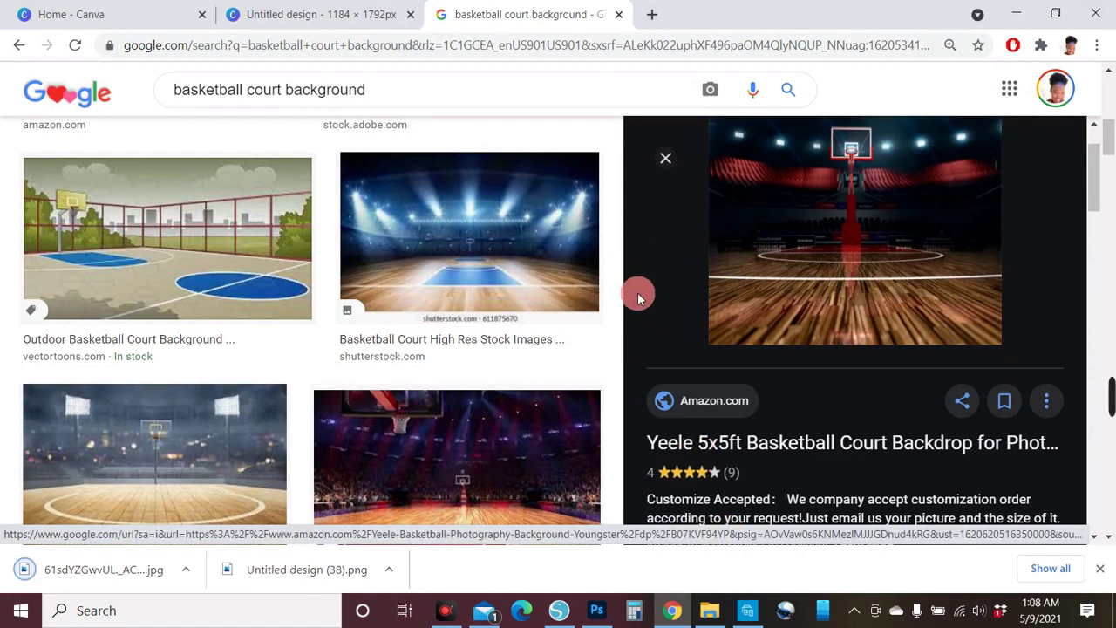
pyautogui.scroll(-6, 640, 300)
pyautogui.scroll(8, 858, 321)
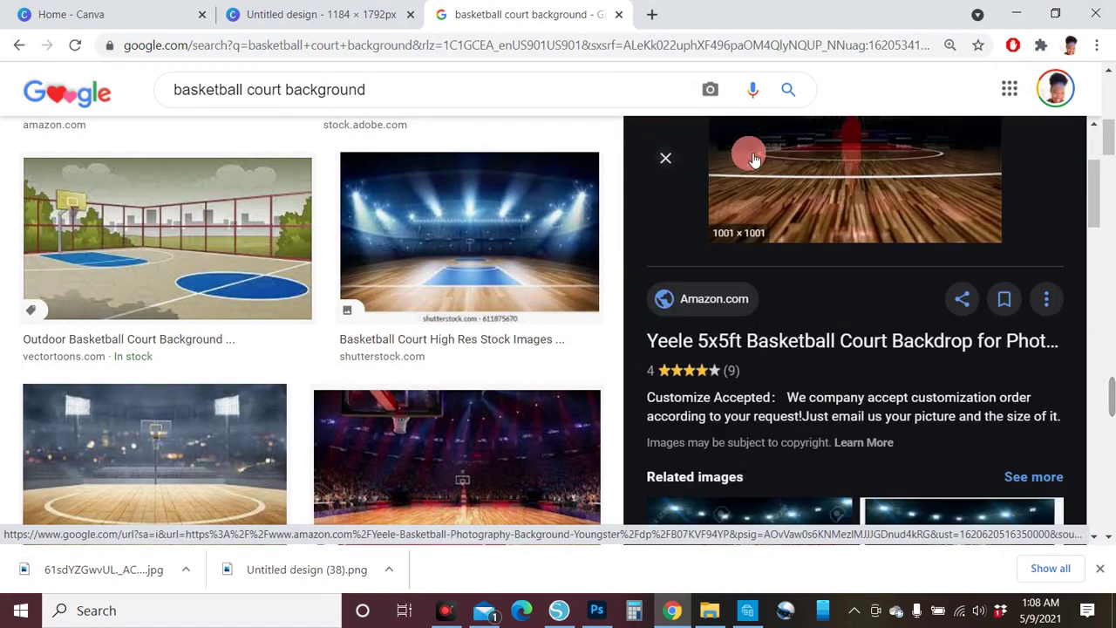
pyautogui.moveTo(366, 90); pyautogui.dragTo(318, 90)
pyautogui.hotkey('ctrl', 'a')
pyautogui.write('G')
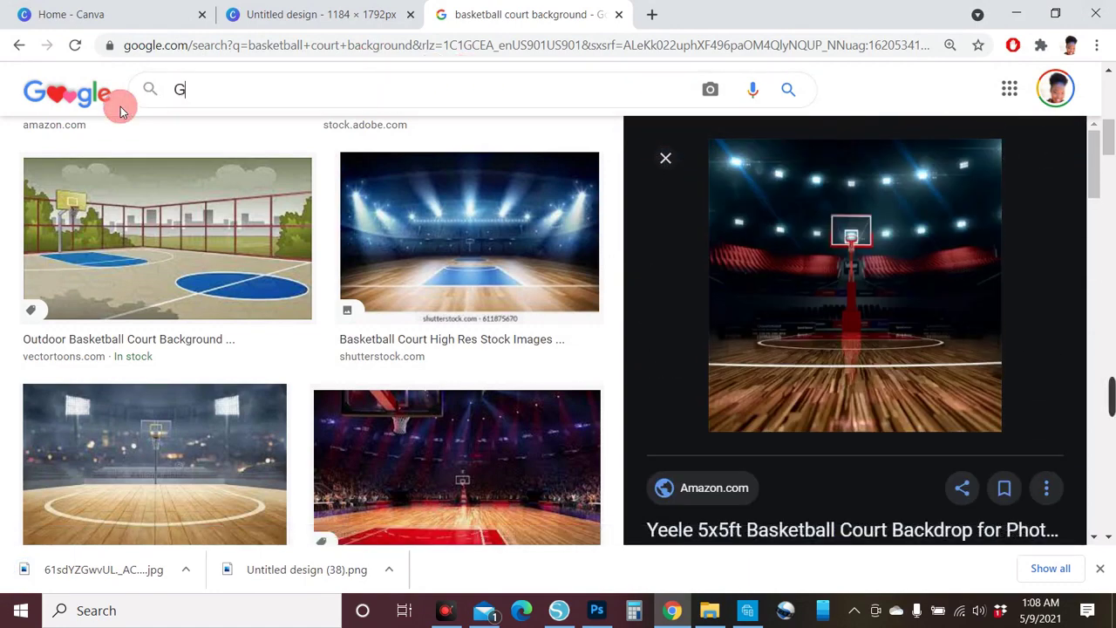
pyautogui.write('RUDGE ')
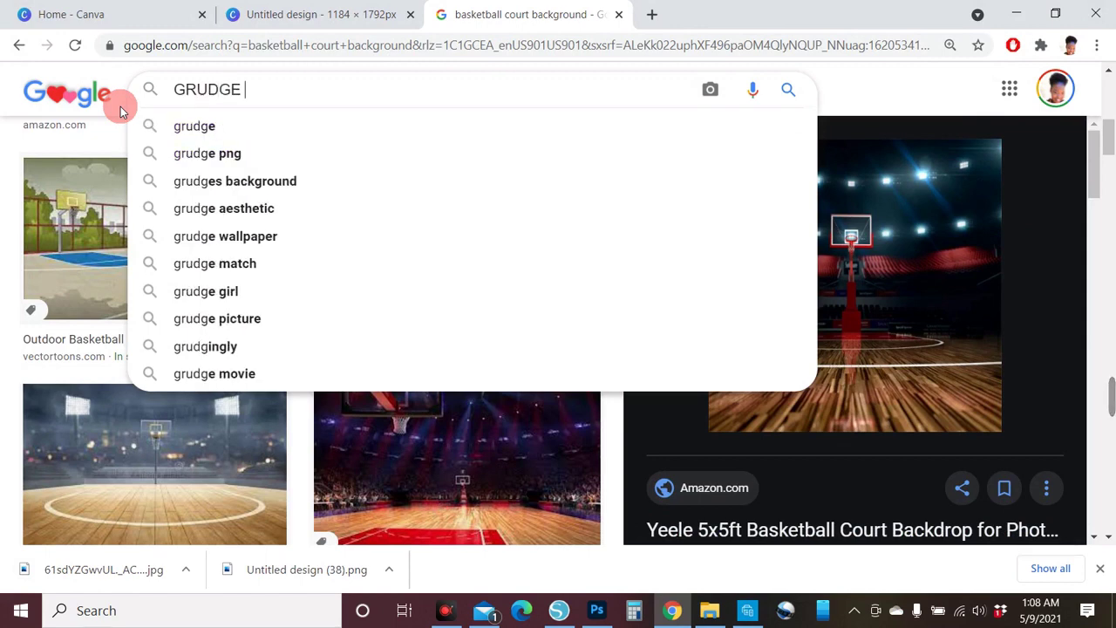
pyautogui.write('BACK')
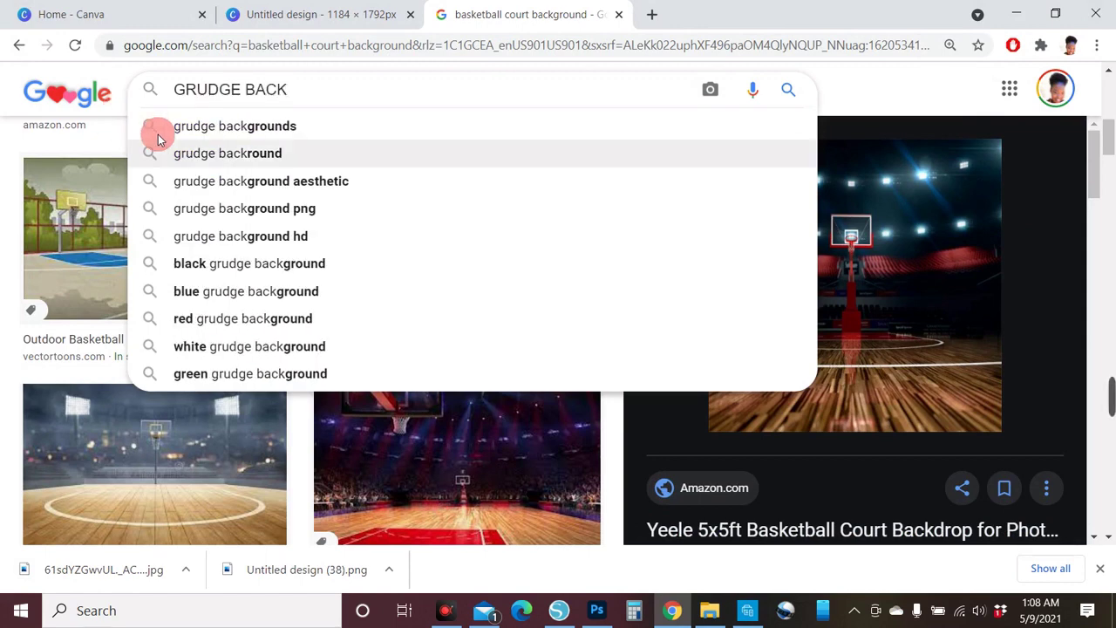
pyautogui.click(194, 131)
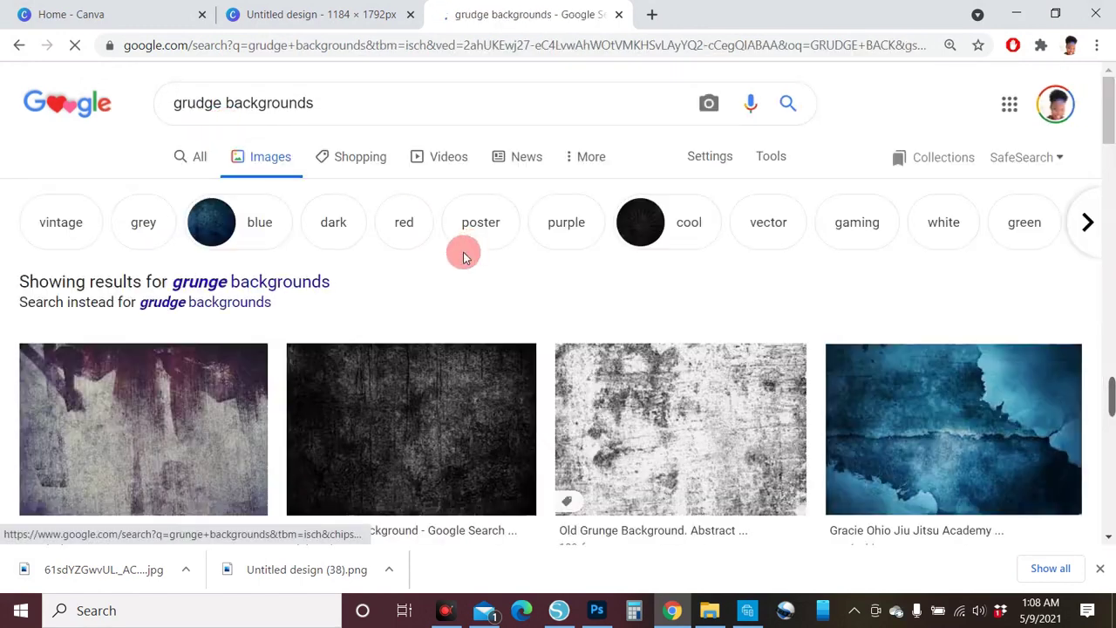
# - Save the black-and-grey Pinterest image titled "grey grunge background" as a JPEG in the same basketball photos folder
pyautogui.scroll(-3, 469, 253)
pyautogui.scroll(1, 471, 279)
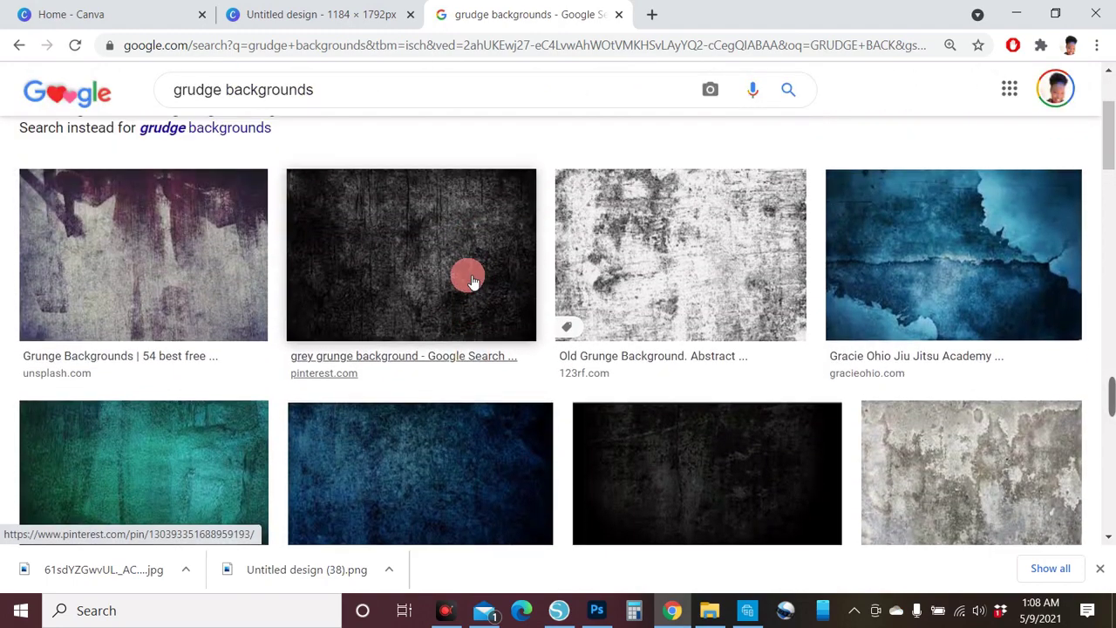
pyautogui.click(463, 275)
pyautogui.rightClick(812, 299)
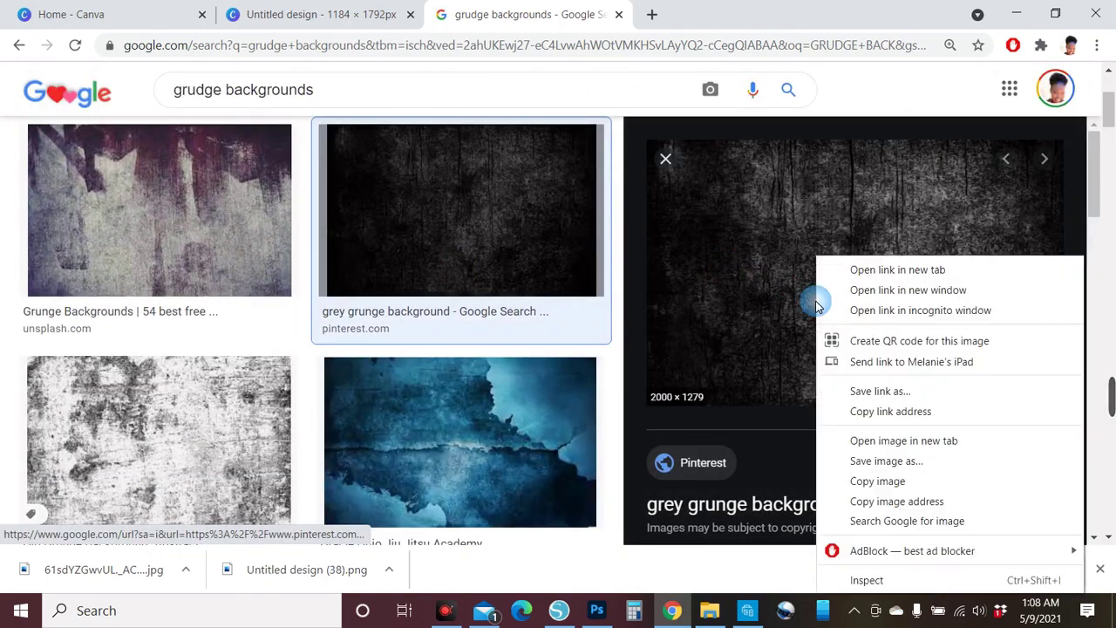
pyautogui.click(888, 460)
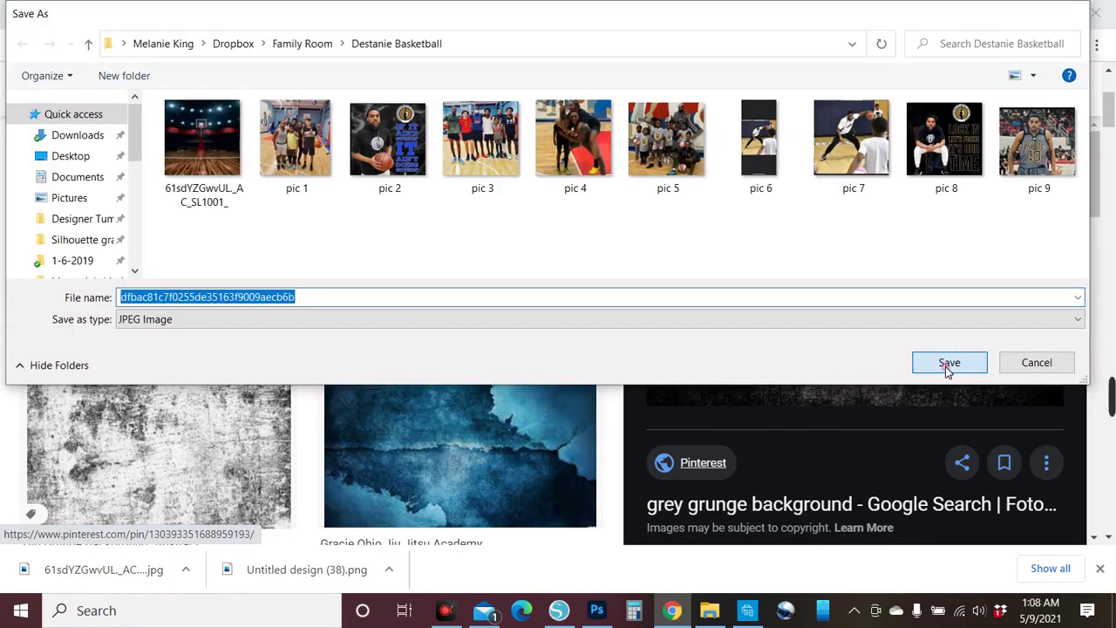
pyautogui.click(949, 363)
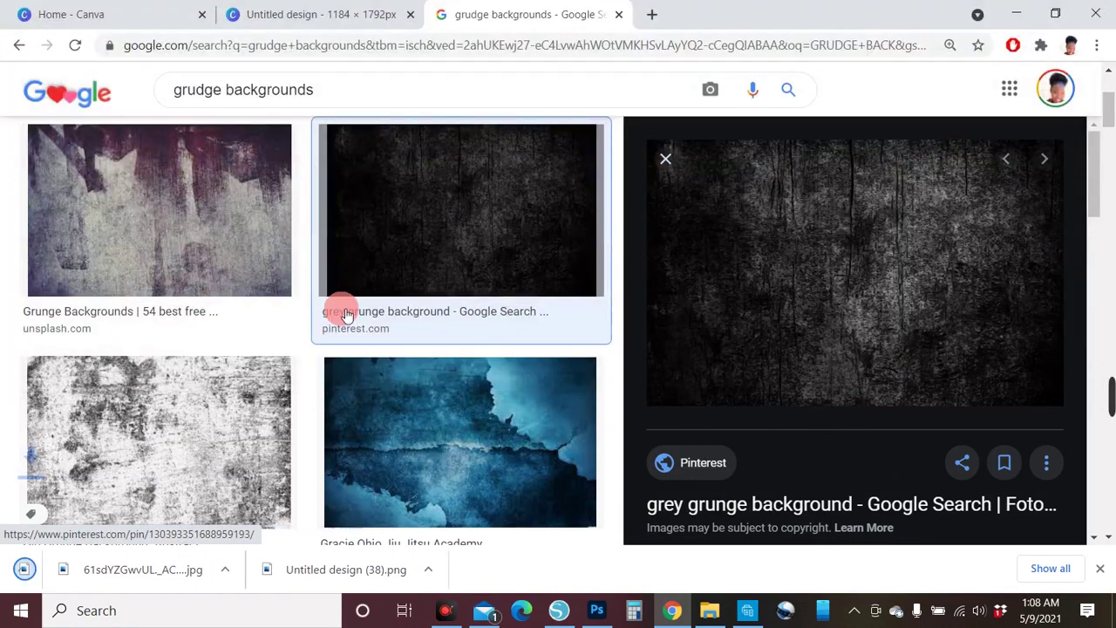
# - Search Google Images for "basketball backgrounds"
pyautogui.scroll(-10, 341, 309)
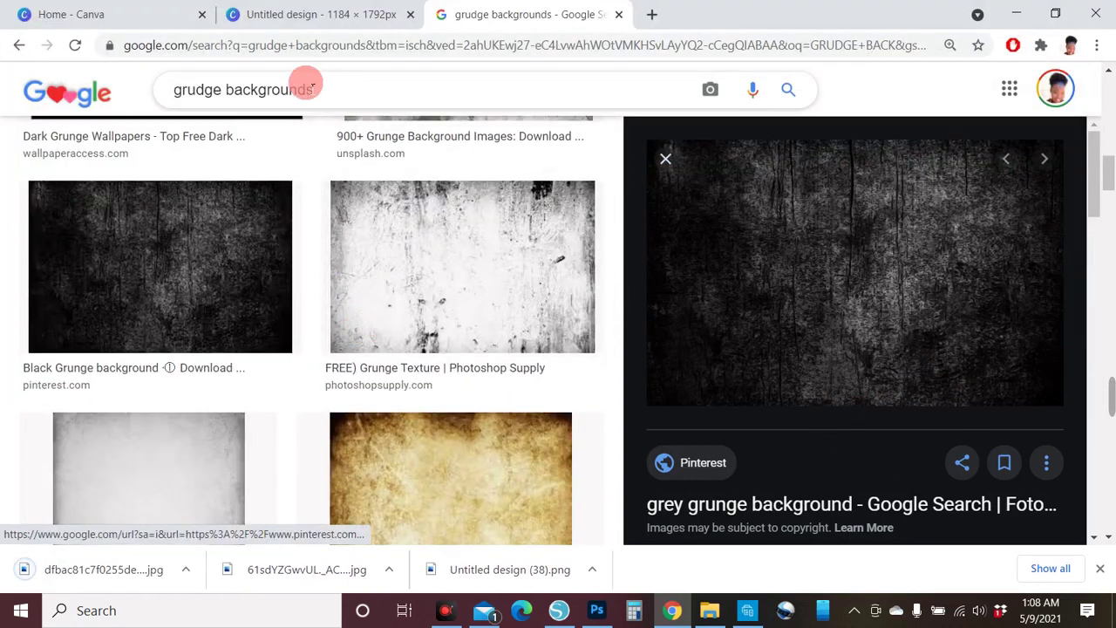
pyautogui.moveTo(216, 89); pyautogui.dragTo(160, 87)
pyautogui.write('BASK')
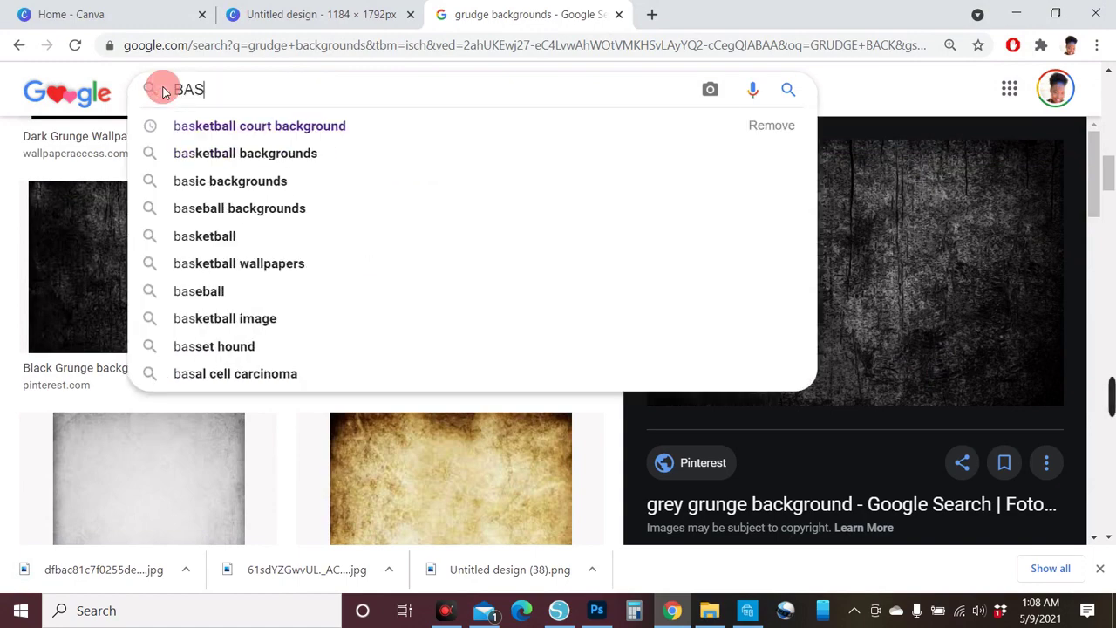
pyautogui.click(287, 155)
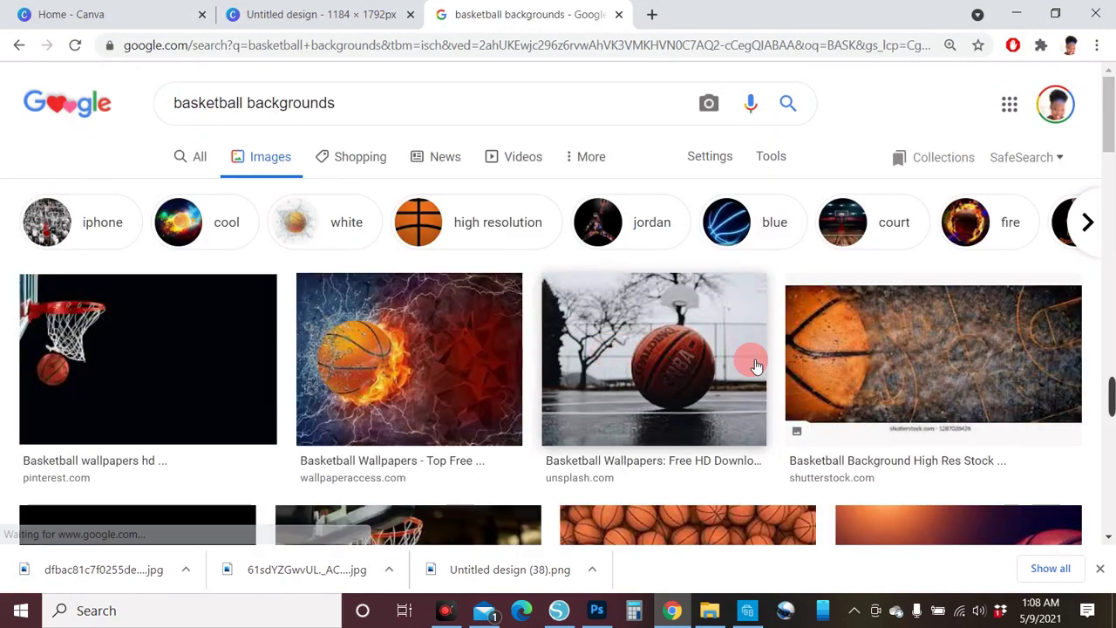
# - Save the Shutterstock basketball banner background with the ball on dark grunge texture as a JPEG in the basketball photos folder
pyautogui.click(863, 365)
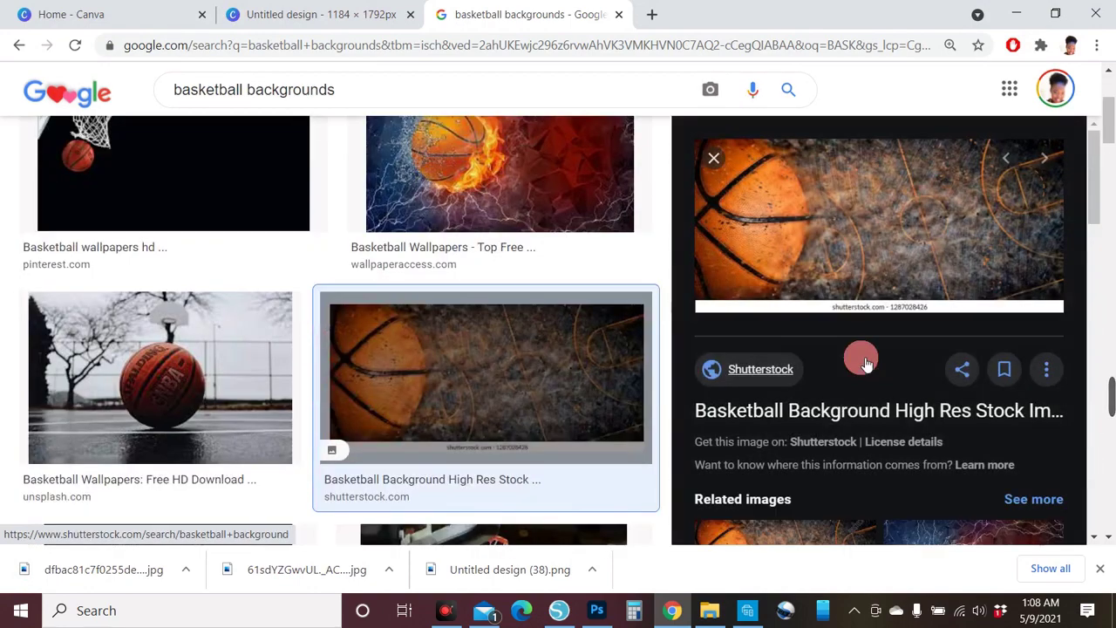
pyautogui.rightClick(851, 222)
pyautogui.click(903, 426)
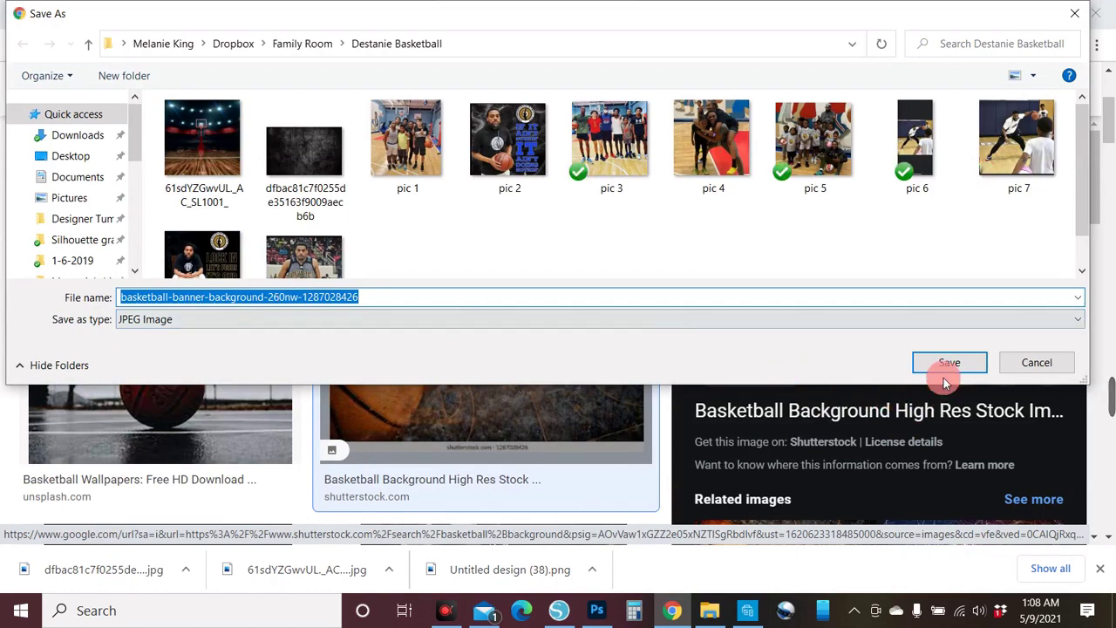
pyautogui.click(947, 367)
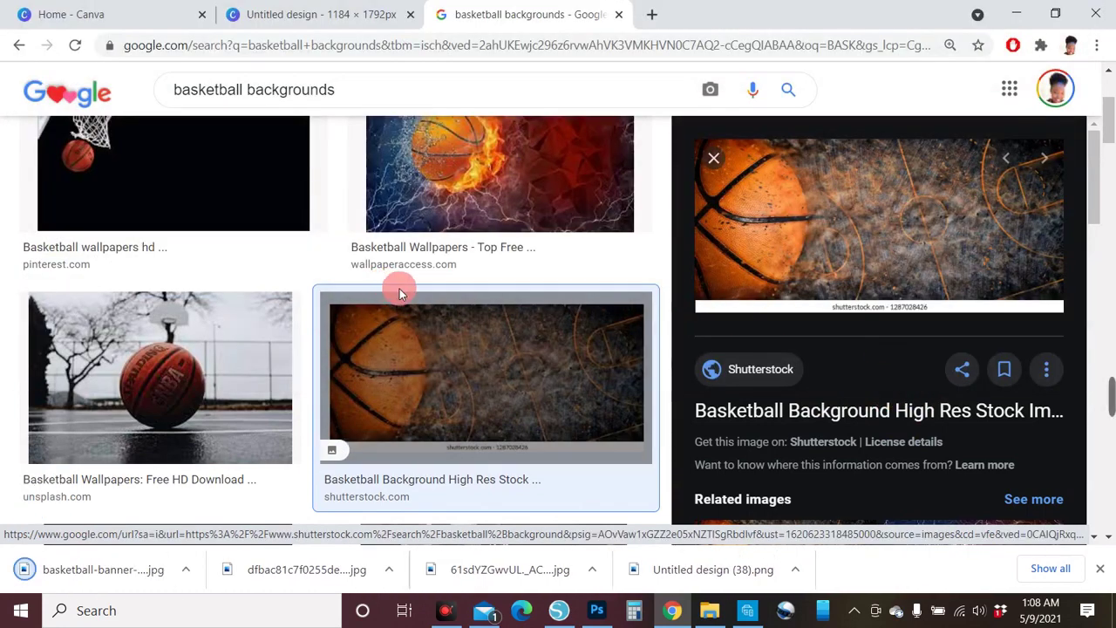
# - Look through the basketball background results and the Shutterstock banner's related images for a grunge-style basketball background
pyautogui.scroll(1, 400, 289)
pyautogui.scroll(-5, 443, 284)
pyautogui.scroll(-3, 968, 468)
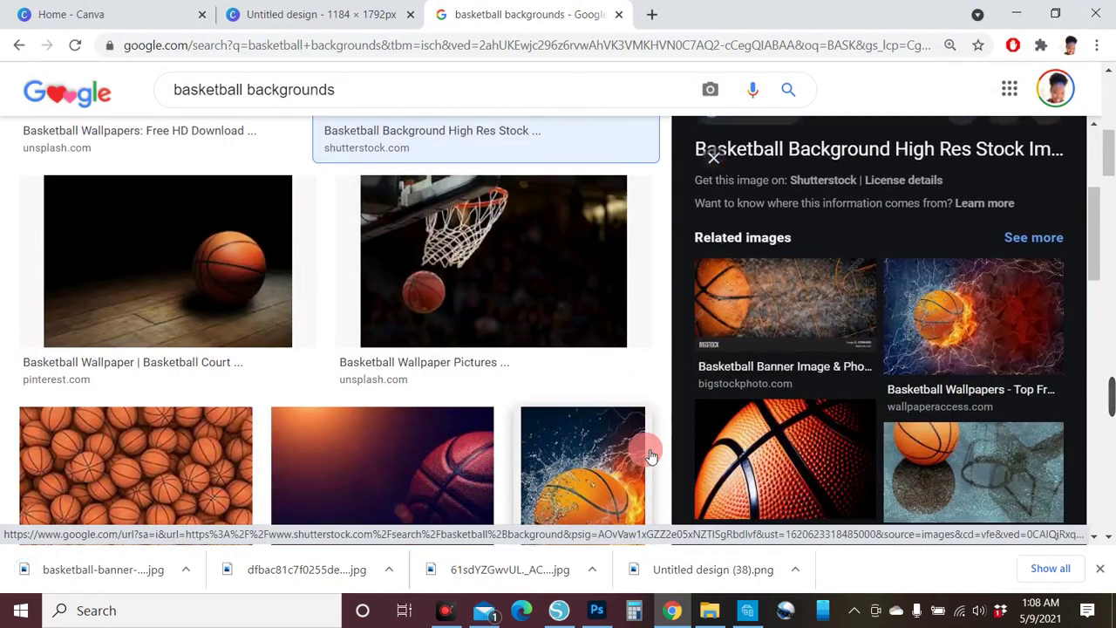
pyautogui.scroll(-3, 647, 453)
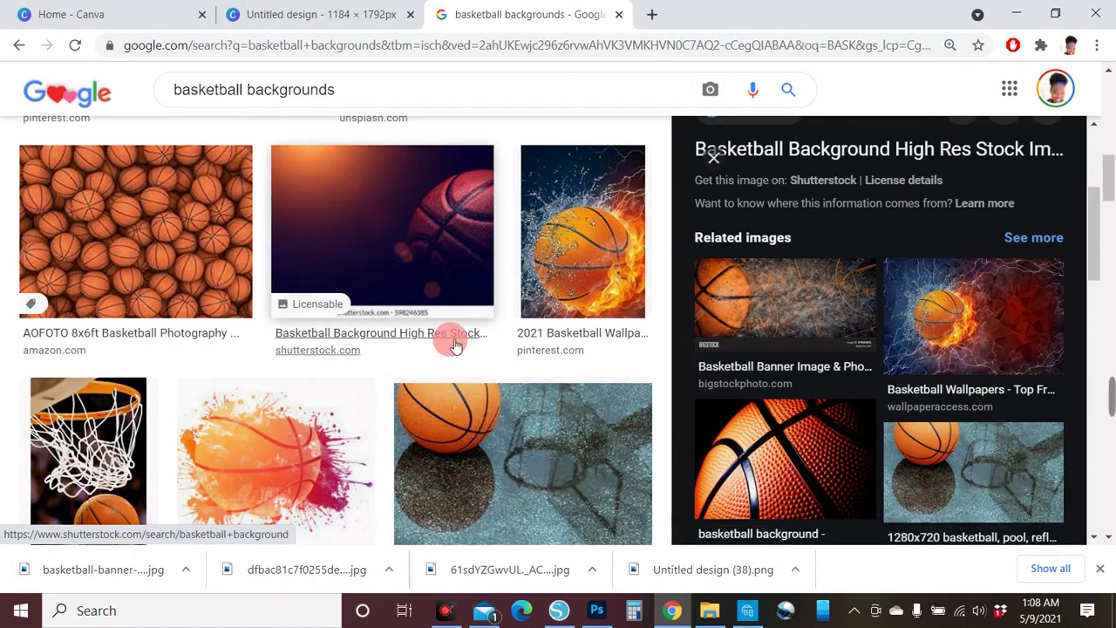
pyautogui.scroll(-2, 453, 344)
pyautogui.scroll(2, 427, 338)
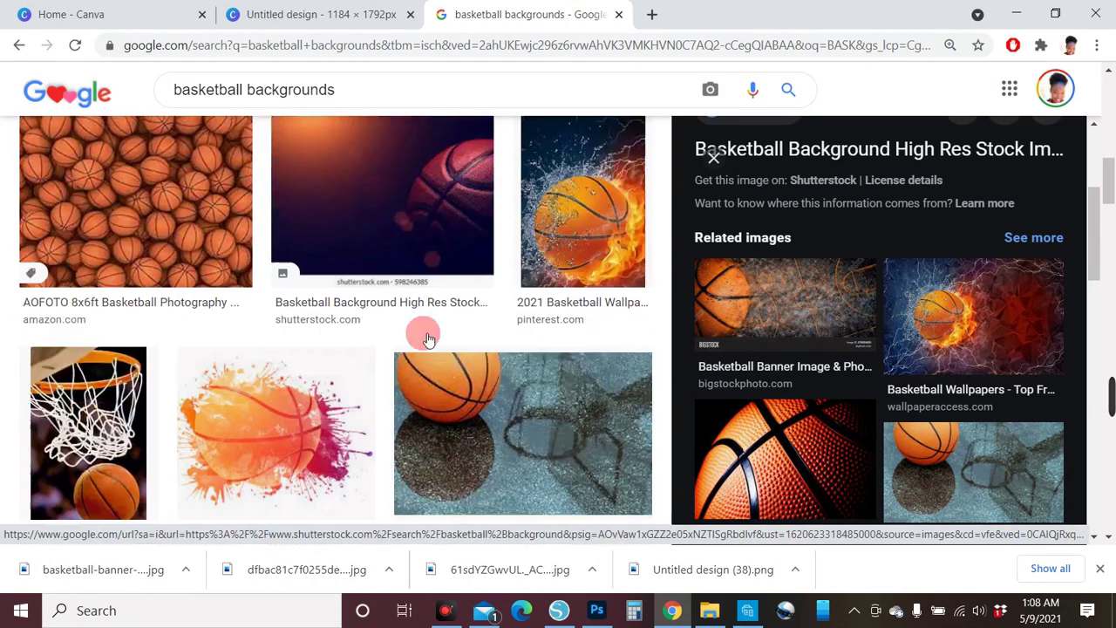
pyautogui.scroll(1, 427, 338)
pyautogui.scroll(-4, 91, 247)
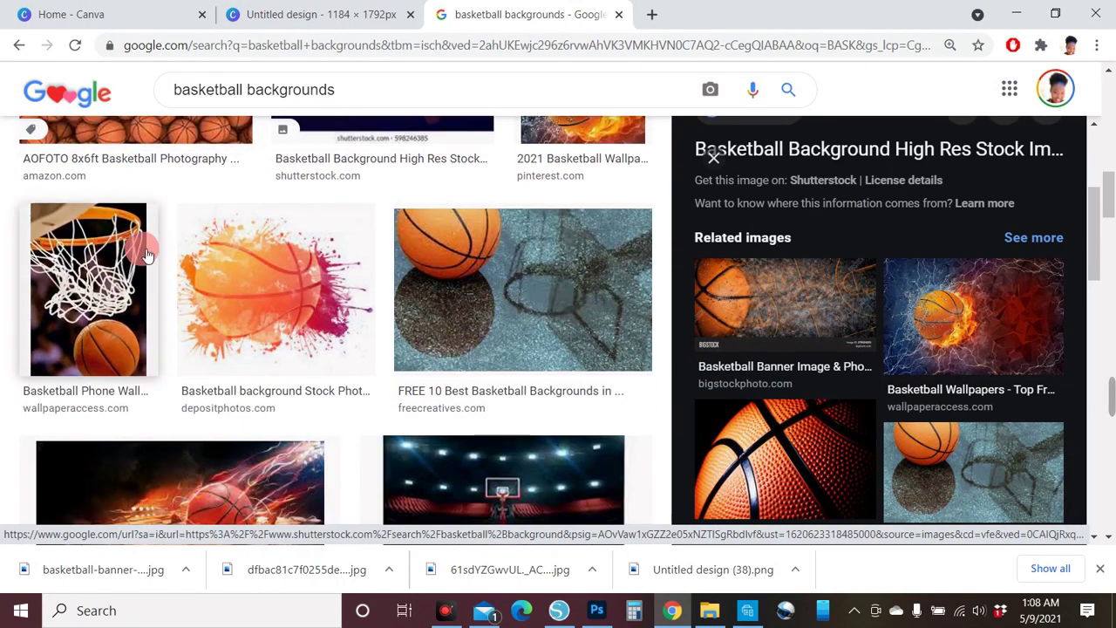
pyautogui.scroll(-6, 846, 371)
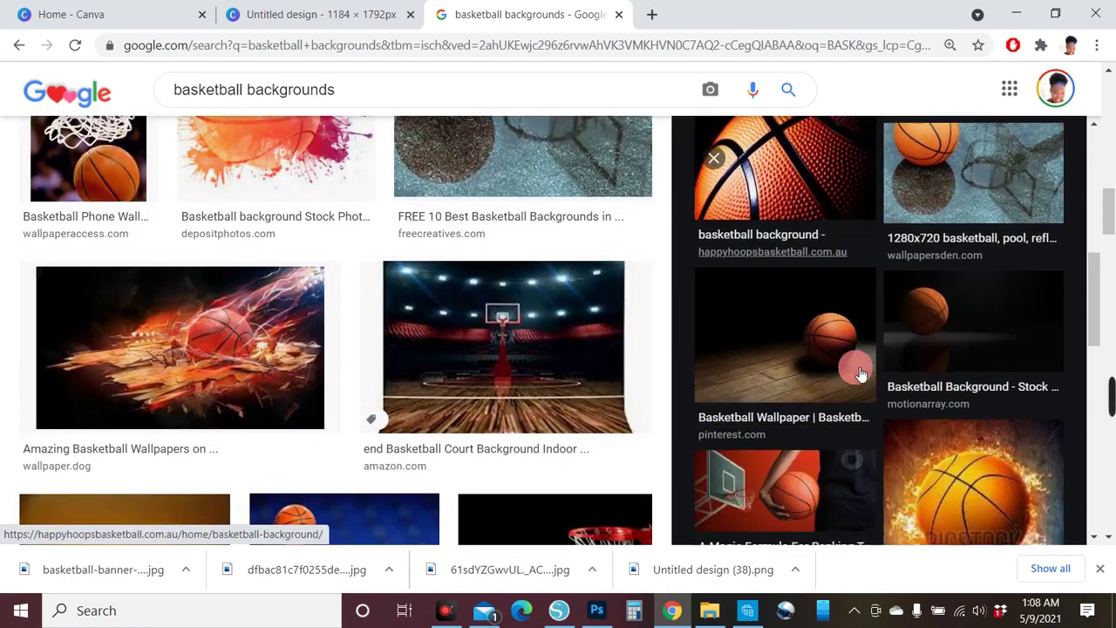
pyautogui.scroll(-3, 850, 368)
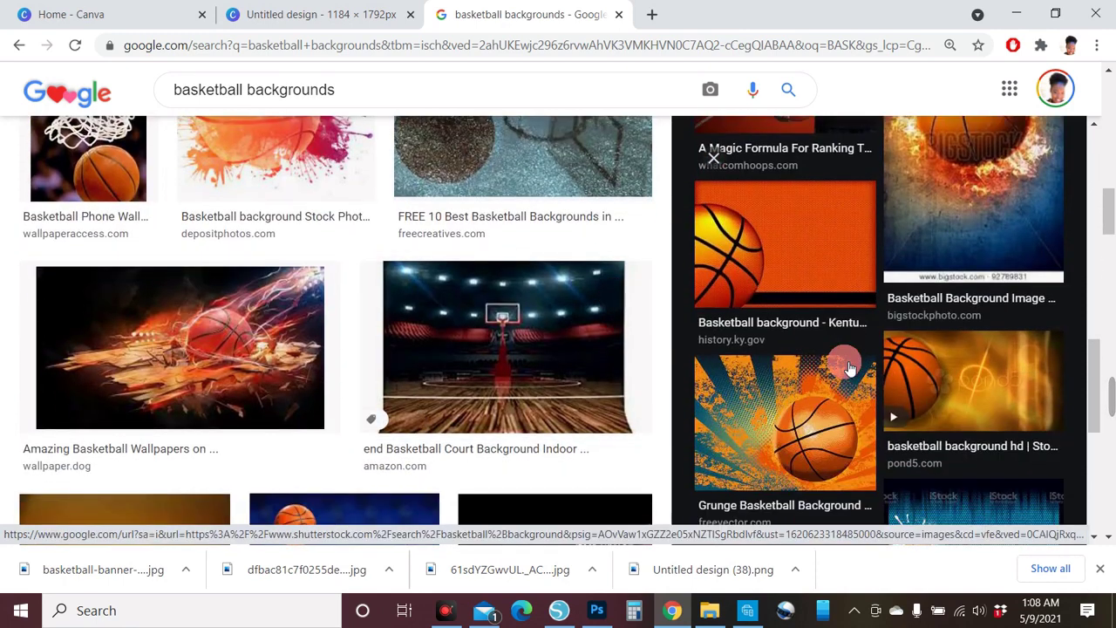
pyautogui.scroll(-1, 851, 368)
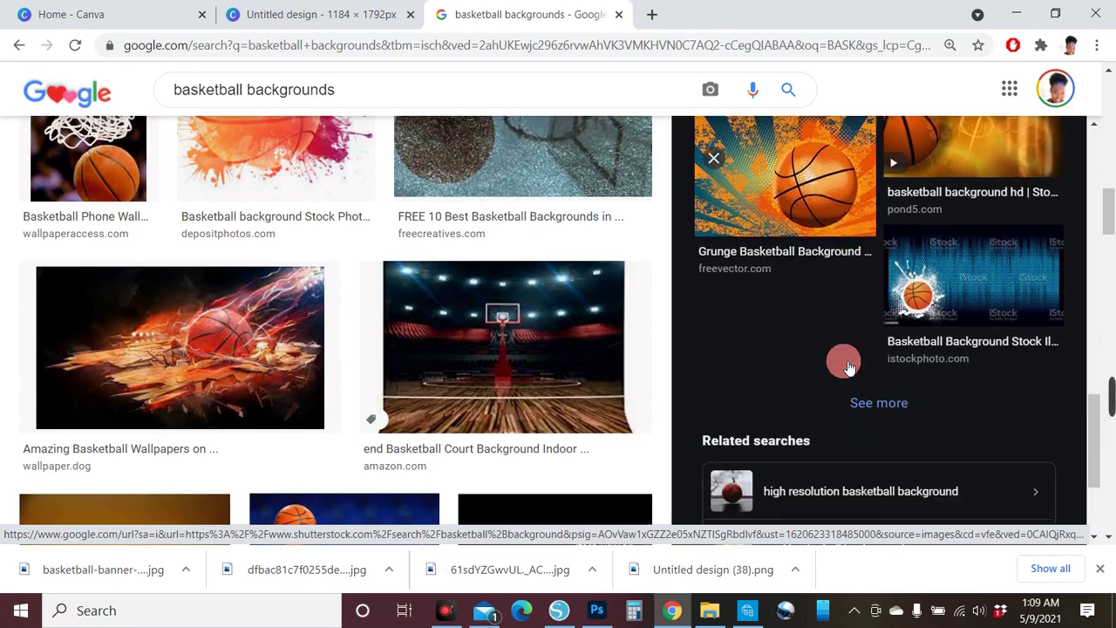
# - Save the Free Vector orange-and-teal "Grunge Basketball Background" image as the JPEG "images" in the basketball photos folder
pyautogui.click(808, 305)
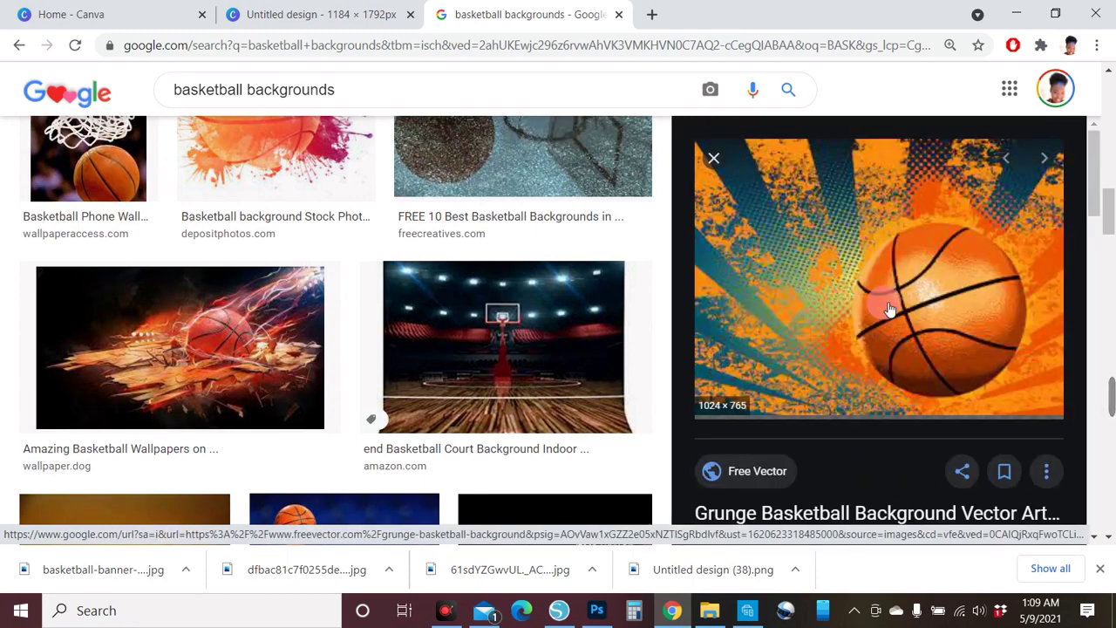
pyautogui.rightClick(881, 308)
pyautogui.click(703, 476)
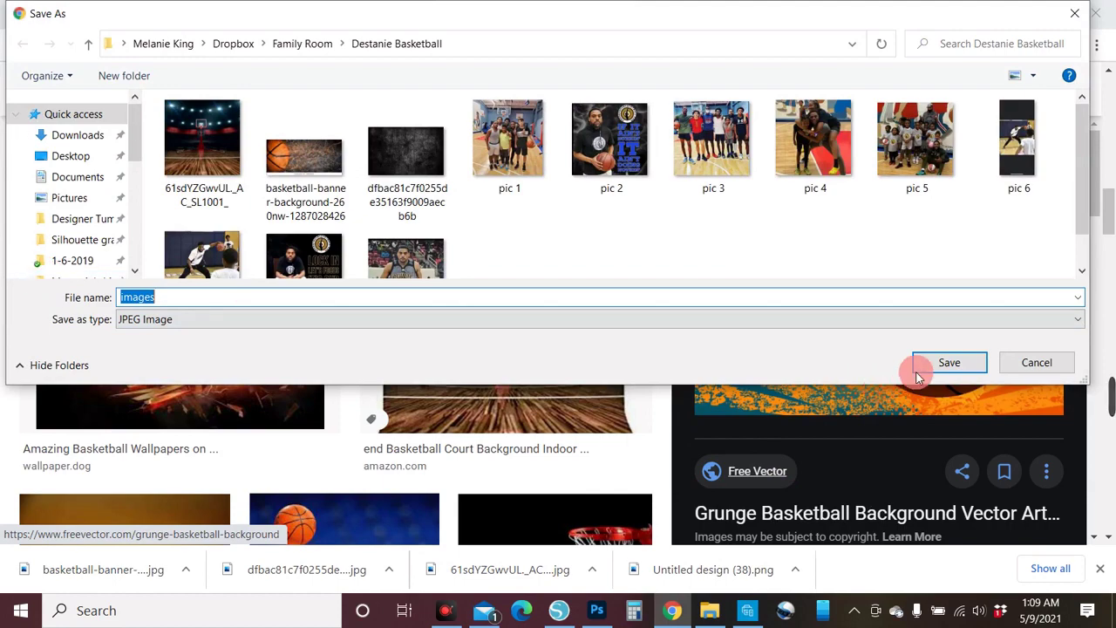
pyautogui.click(924, 370)
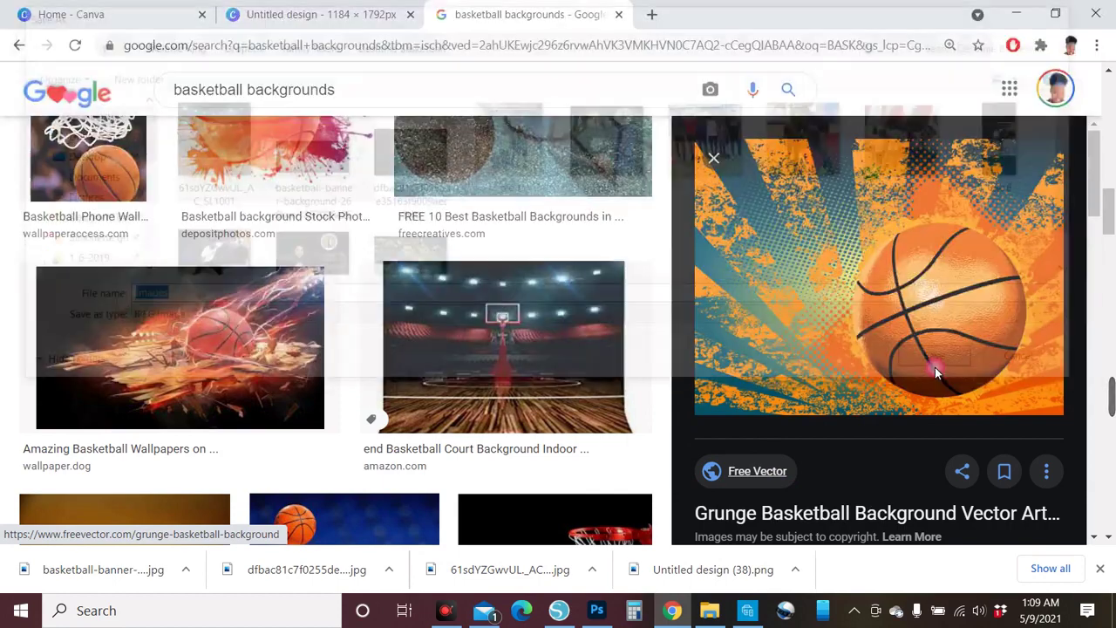
# - Browse further down the basketball background search results for another suitable court or hoop image
pyautogui.scroll(-3, 336, 367)
pyautogui.scroll(-1, 335, 373)
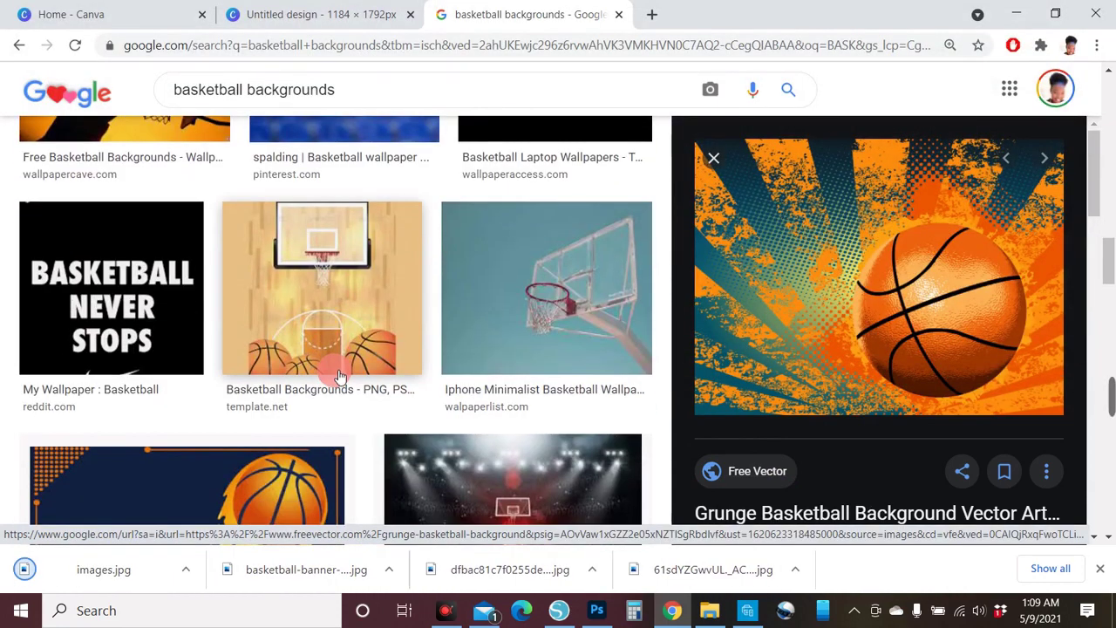
pyautogui.scroll(-2, 339, 371)
pyautogui.scroll(-3, 340, 371)
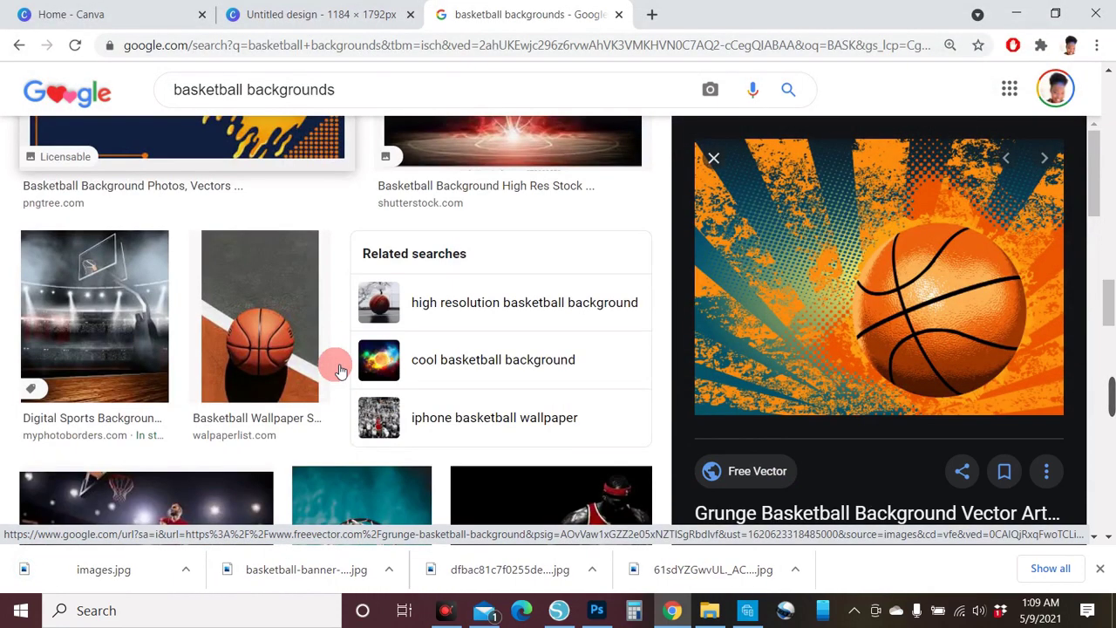
pyautogui.scroll(-3, 341, 371)
pyautogui.scroll(-3, 340, 371)
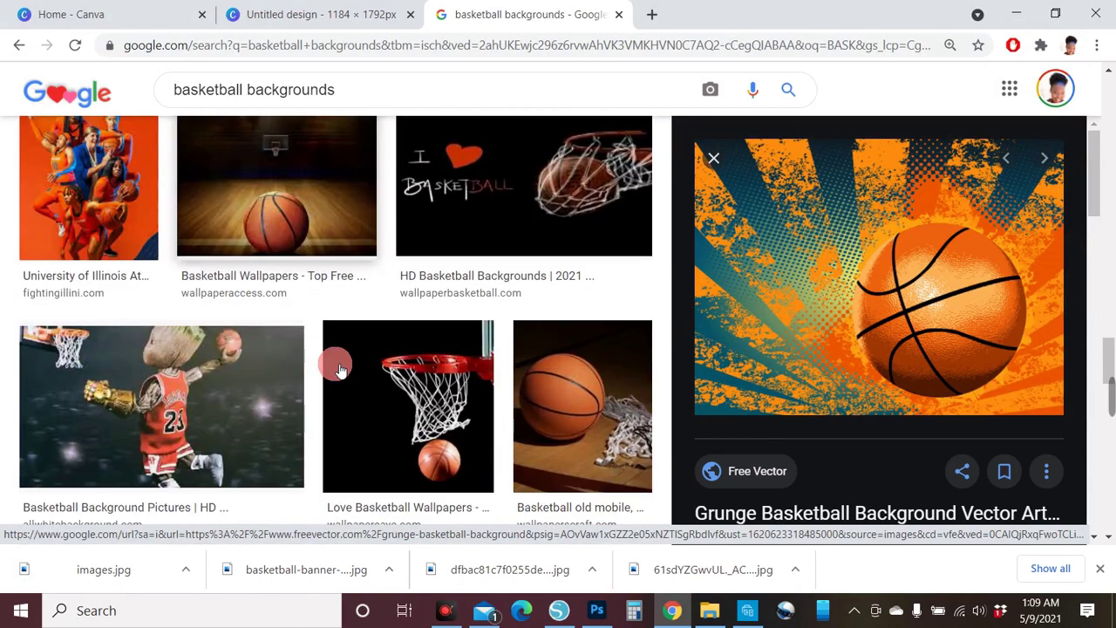
pyautogui.scroll(-3, 340, 370)
pyautogui.scroll(-3, 340, 371)
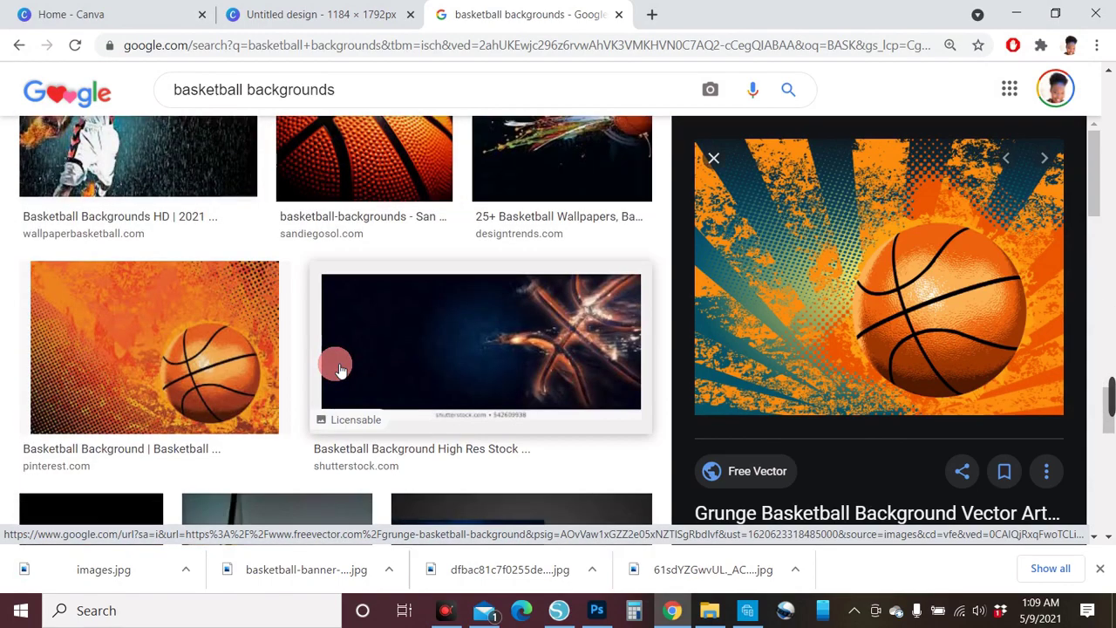
pyautogui.scroll(-3, 340, 371)
pyautogui.scroll(-3, 335, 364)
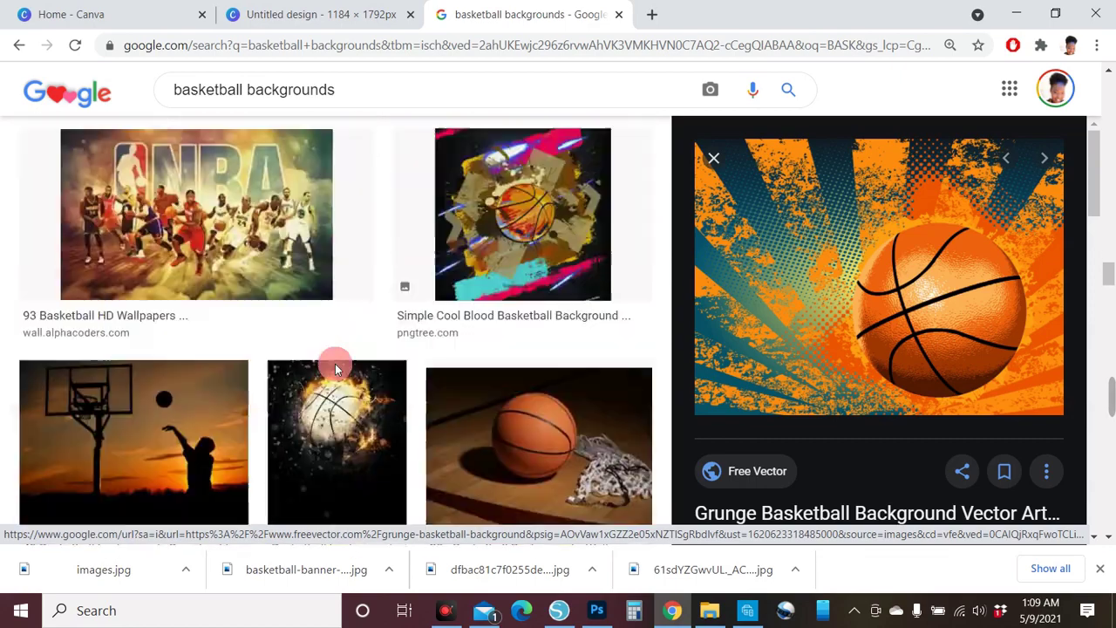
pyautogui.scroll(-3, 335, 364)
pyautogui.scroll(-3, 335, 364)
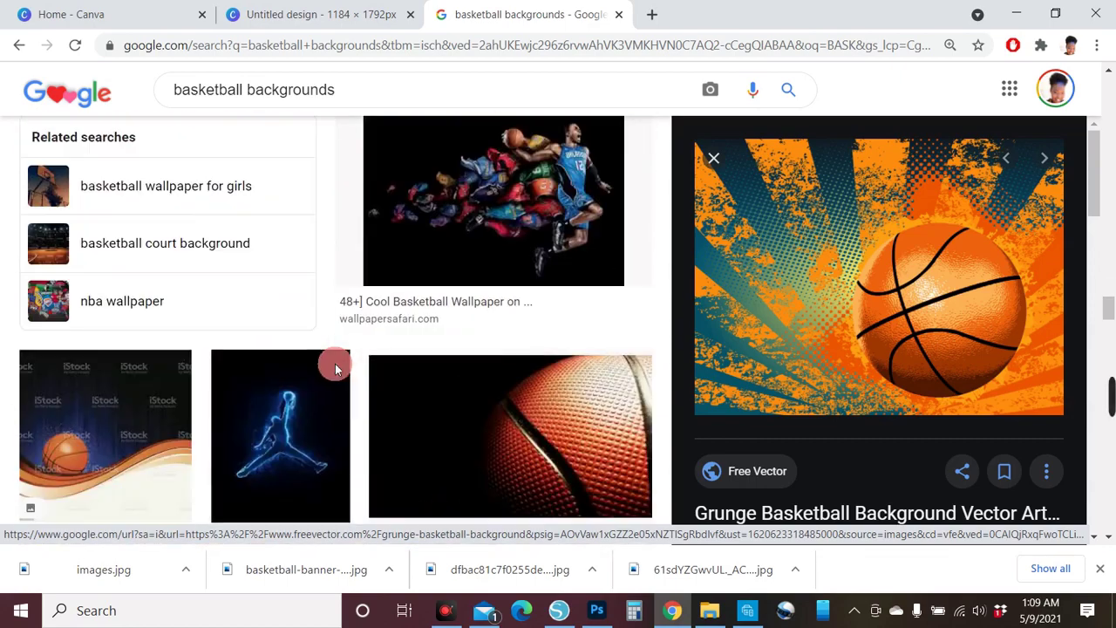
pyautogui.scroll(-3, 334, 364)
pyautogui.scroll(1, 340, 366)
pyautogui.scroll(-3, 344, 368)
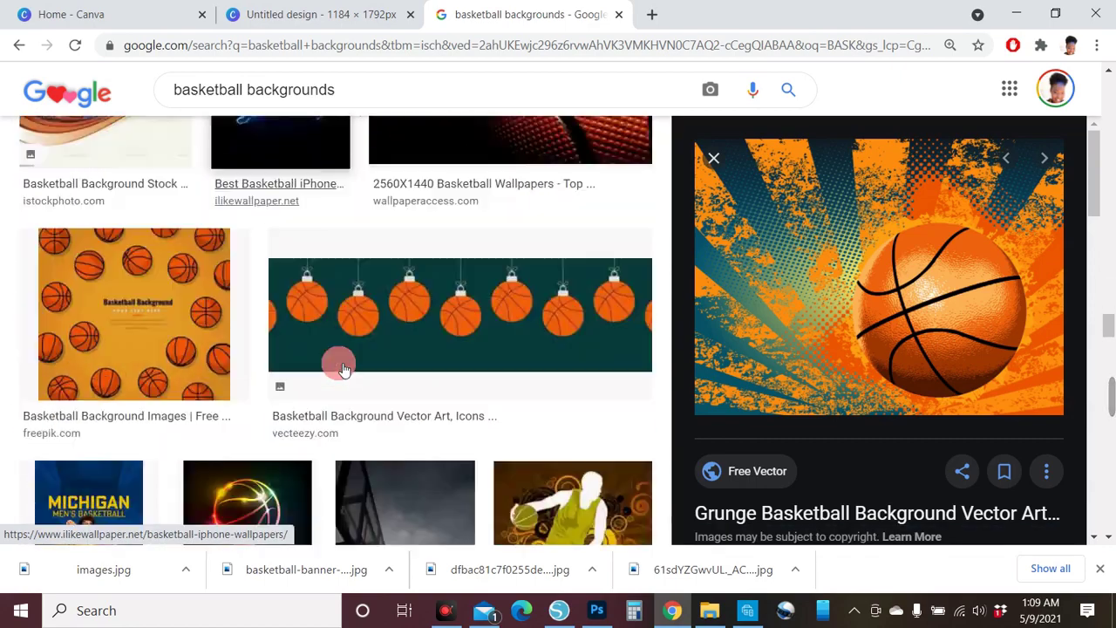
pyautogui.scroll(-3, 344, 368)
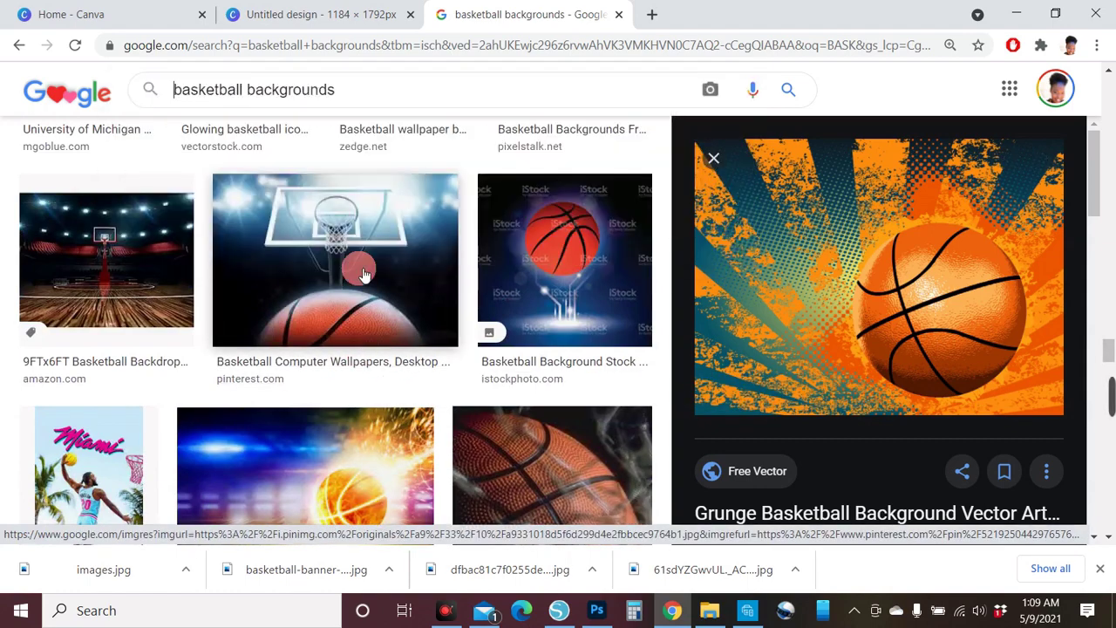
# - Save the Pinterest "Basketball Computer Wallpapers" image of the lit hoop and ball as the JPEG "images (1)" in the basketball photos folder
pyautogui.click(364, 276)
pyautogui.rightClick(830, 254)
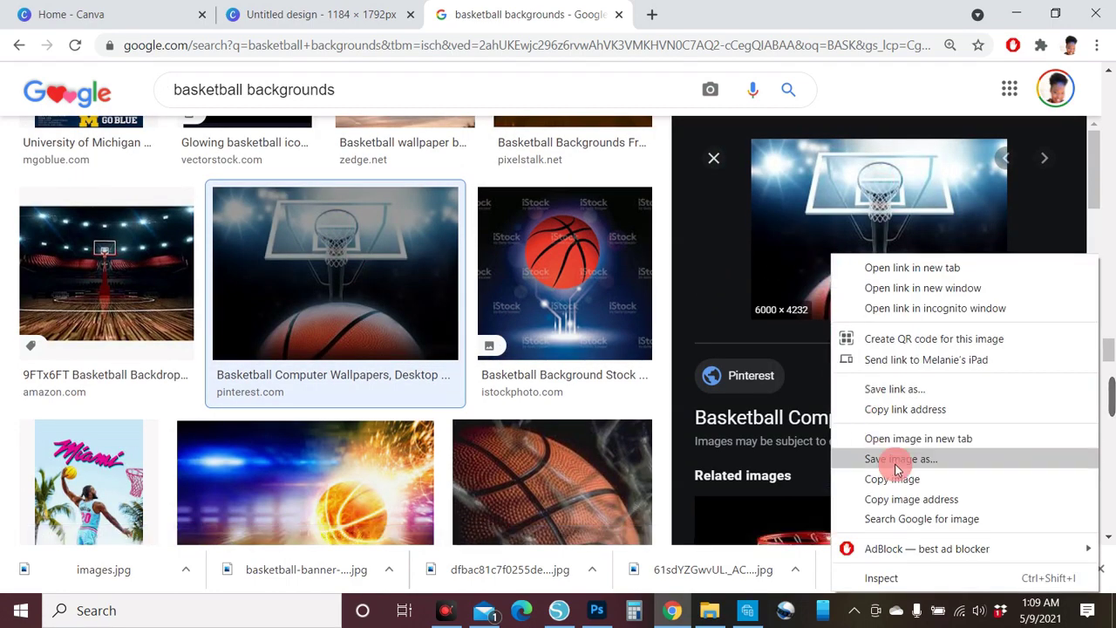
pyautogui.click(902, 461)
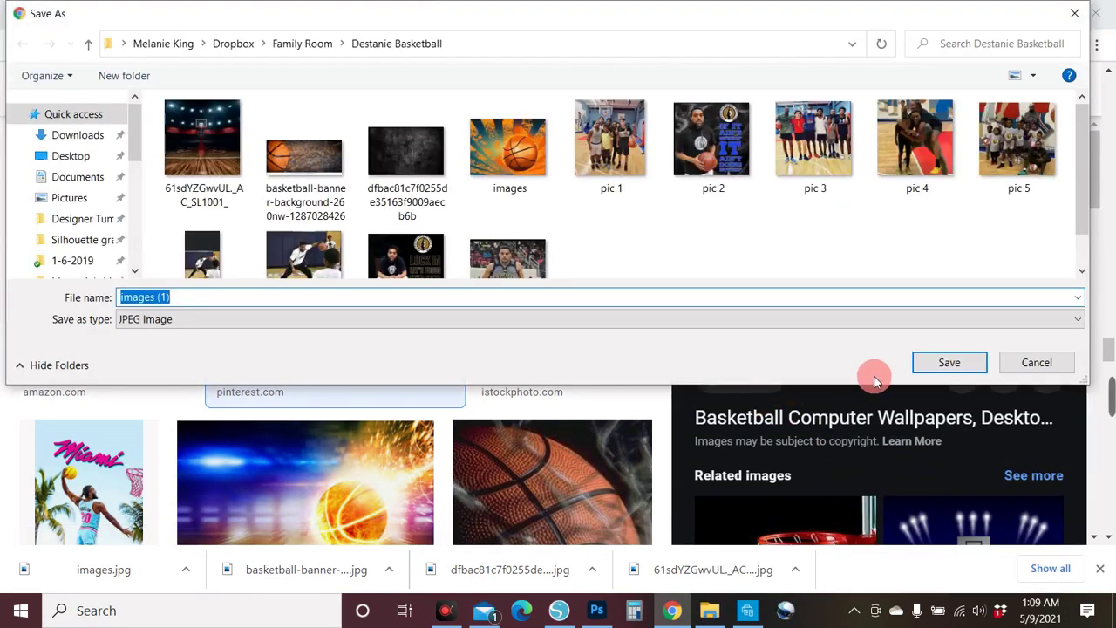
pyautogui.click(924, 361)
# - From the related images, save Pinterest's portrait "Basketball Live Wallpaper" with the ball on a spotlit wooden court as a JPEG in the basketball photos folder
pyautogui.scroll(-6, 928, 419)
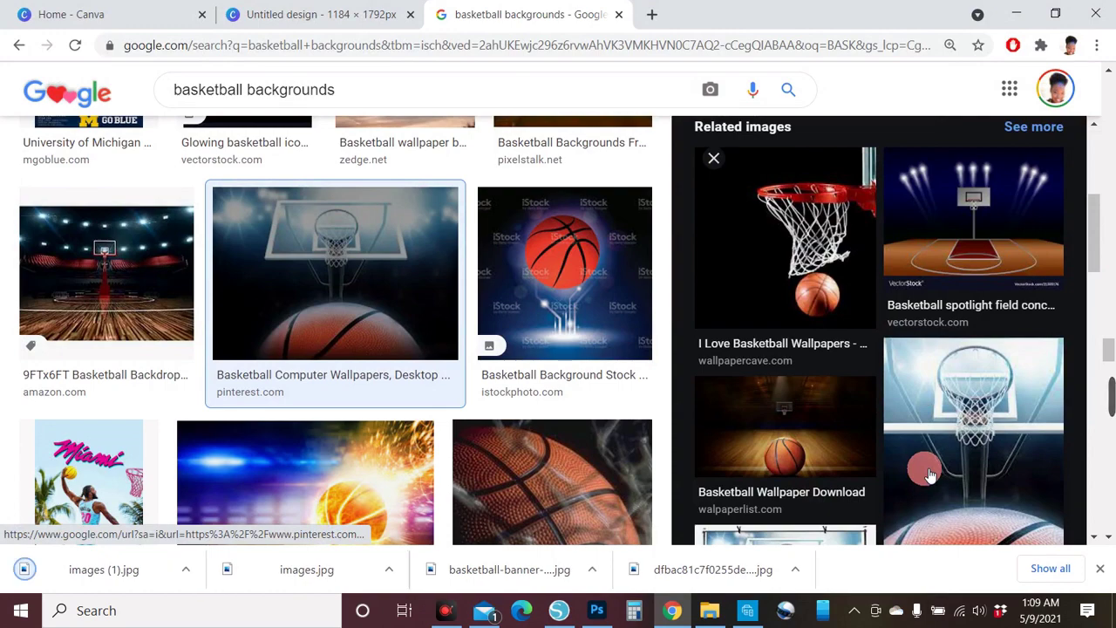
pyautogui.scroll(-5, 929, 468)
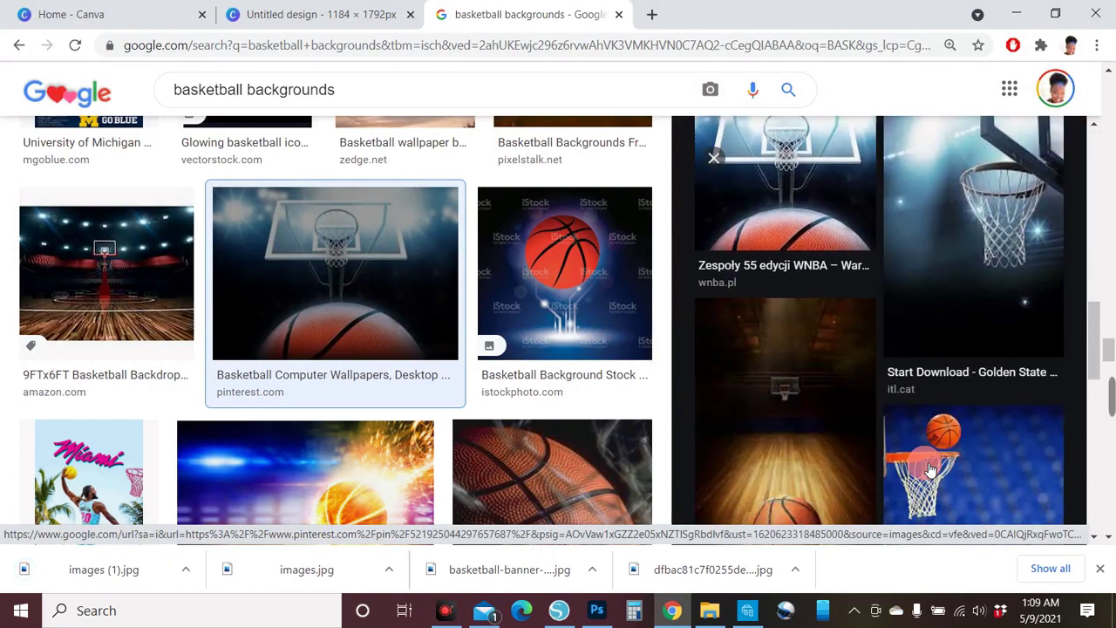
pyautogui.scroll(-3, 930, 468)
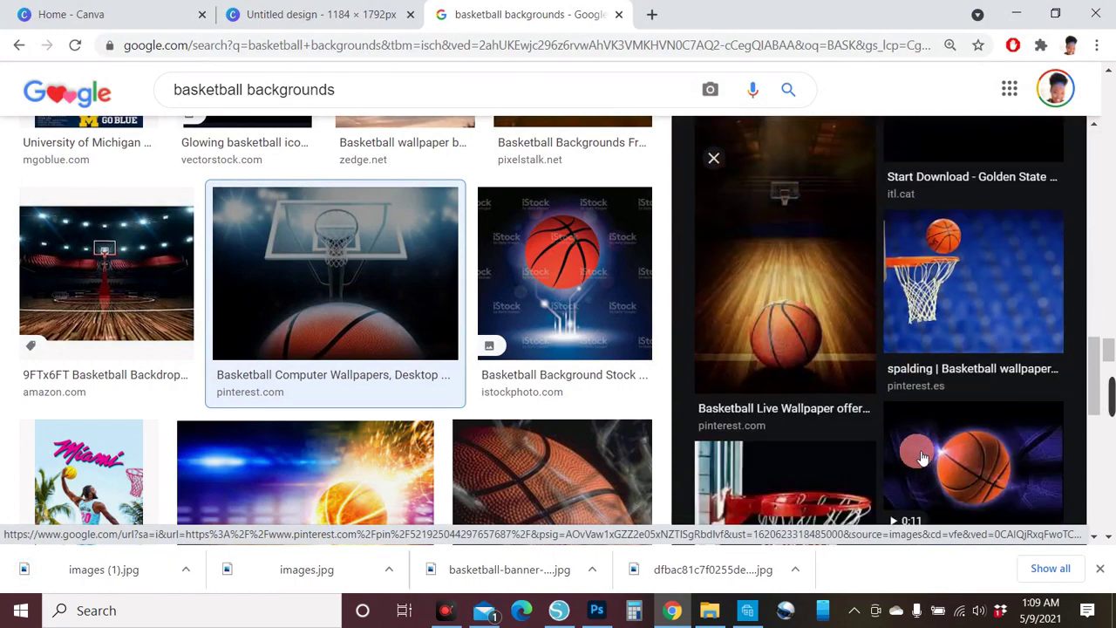
pyautogui.click(820, 324)
pyautogui.rightClick(868, 330)
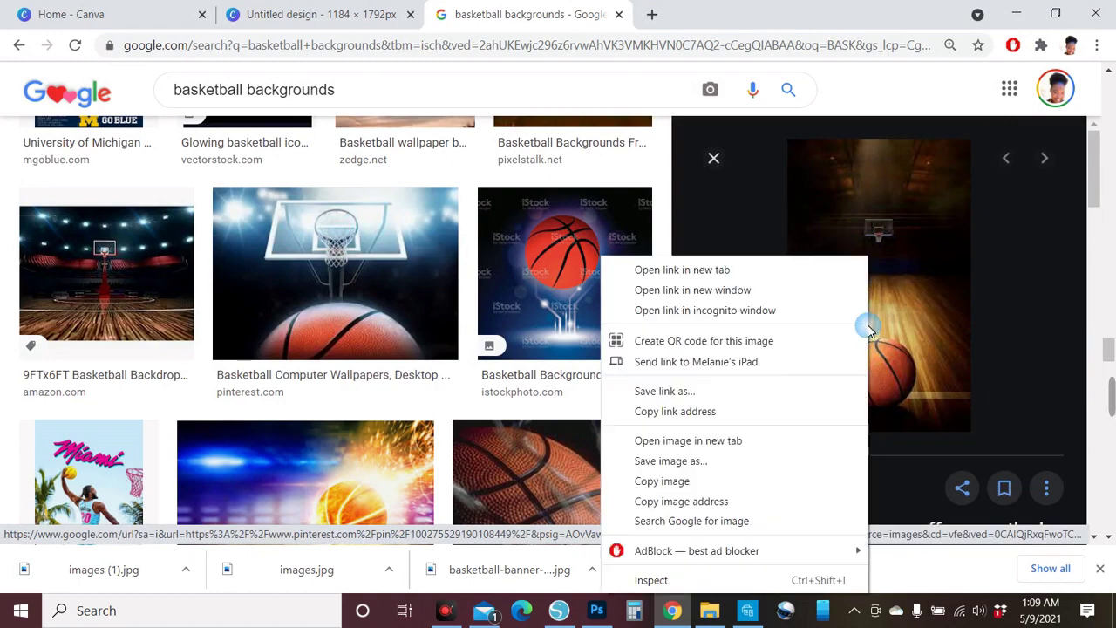
pyautogui.click(689, 461)
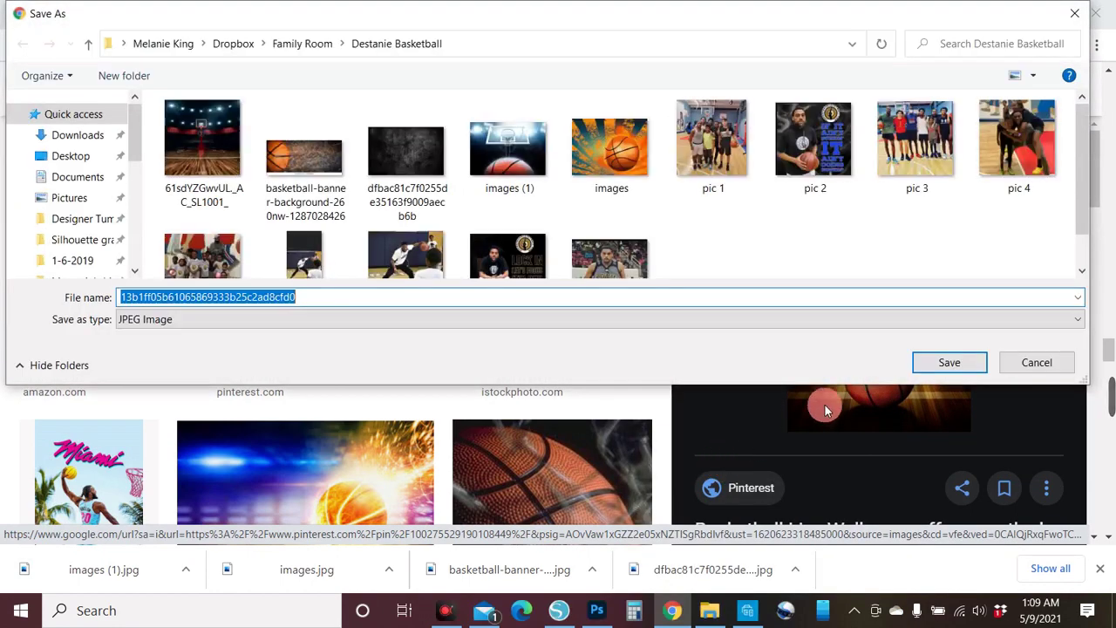
pyautogui.click(950, 361)
# - Save the related WallpaperSafari portrait image of a large basketball before a hoop as the JPEG "V8Ckr0" in the basketball photos folder
pyautogui.scroll(-3, 868, 452)
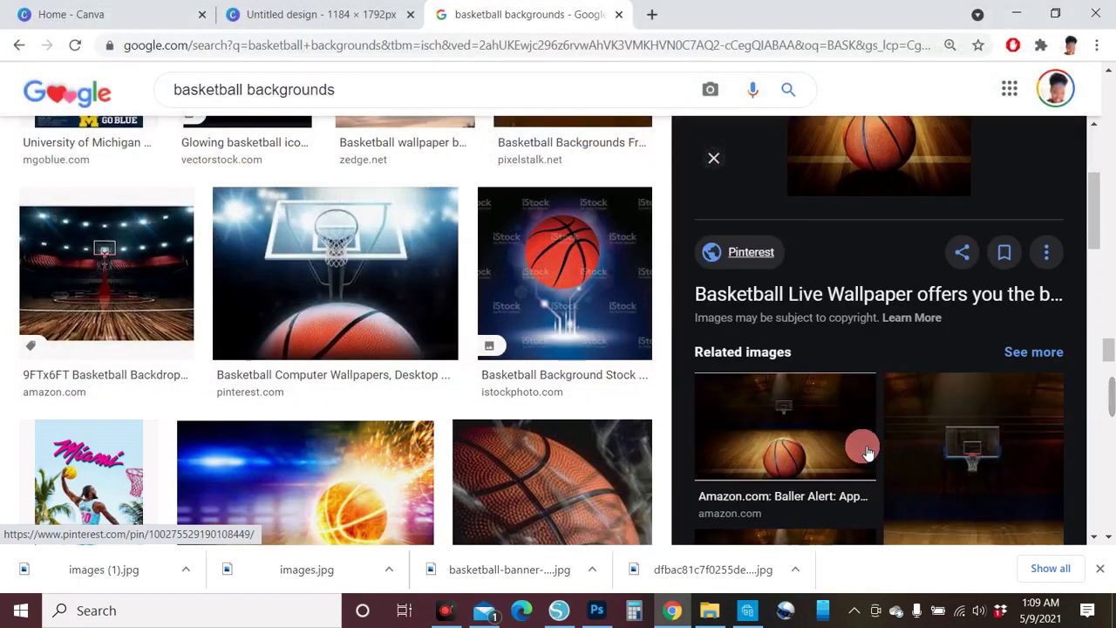
pyautogui.scroll(-2, 864, 449)
pyautogui.click(966, 428)
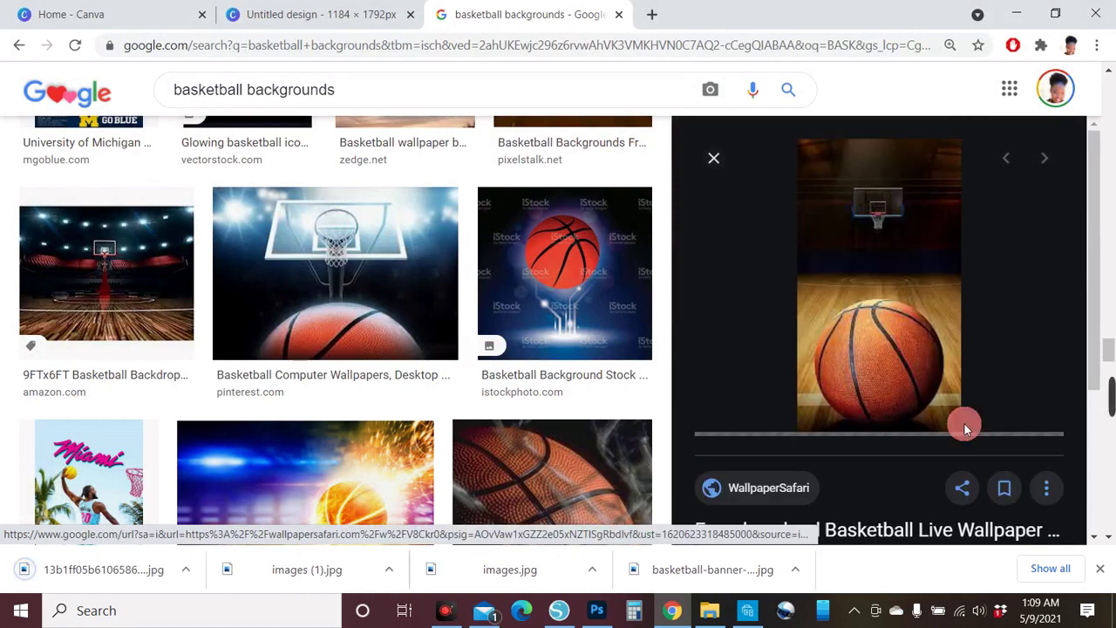
pyautogui.rightClick(872, 366)
pyautogui.click(916, 234)
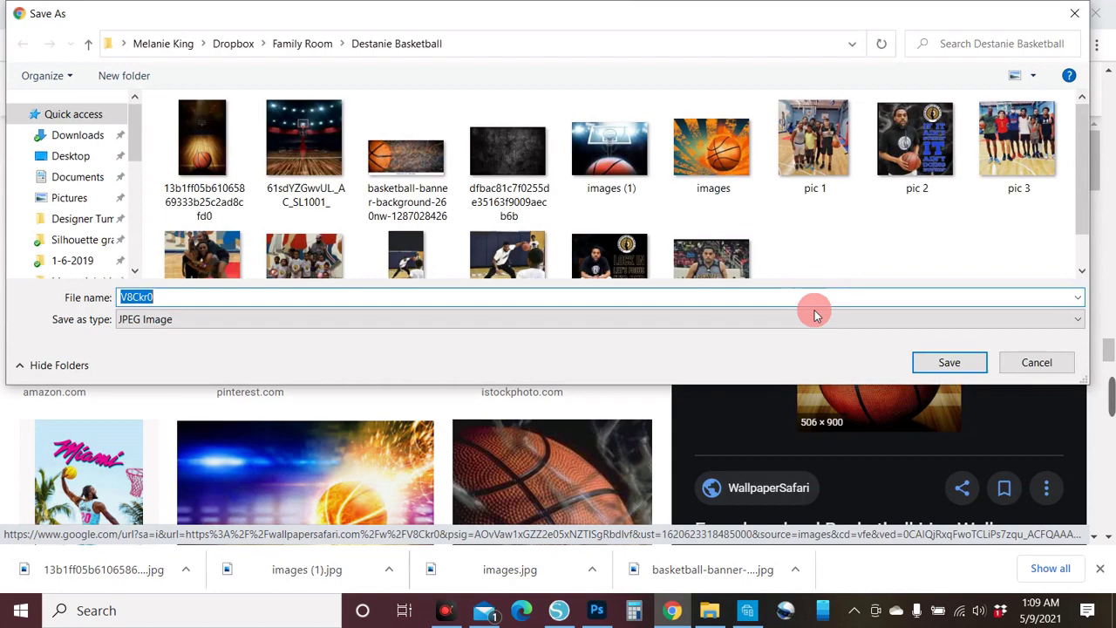
pyautogui.click(924, 362)
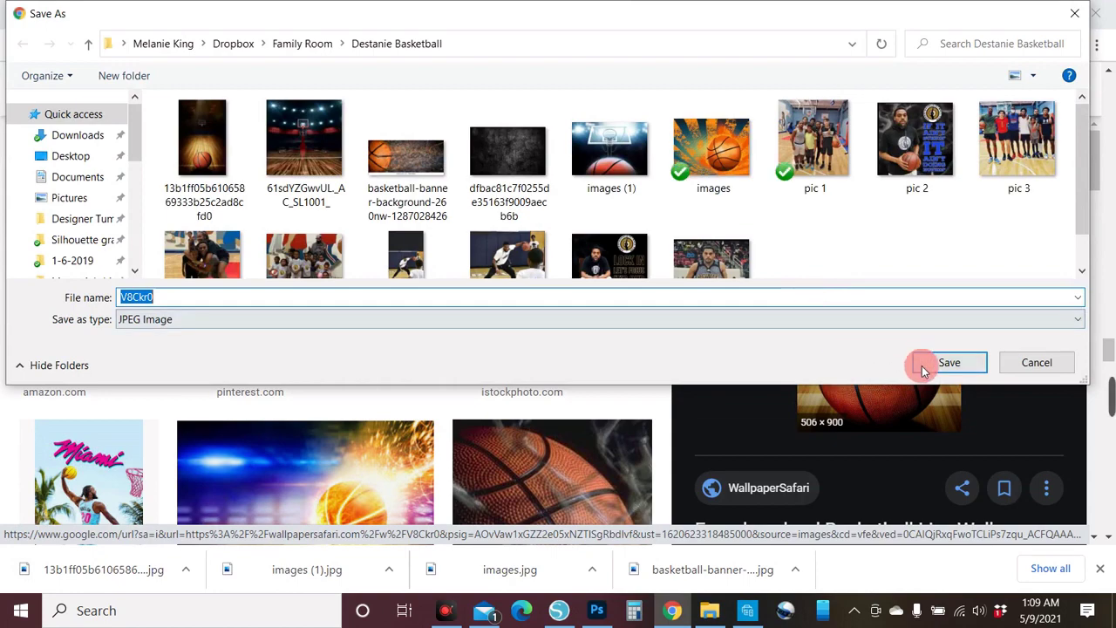
# - Look through the related basketball wallpaper images for another usable court or hoop background
pyautogui.scroll(-10, 914, 397)
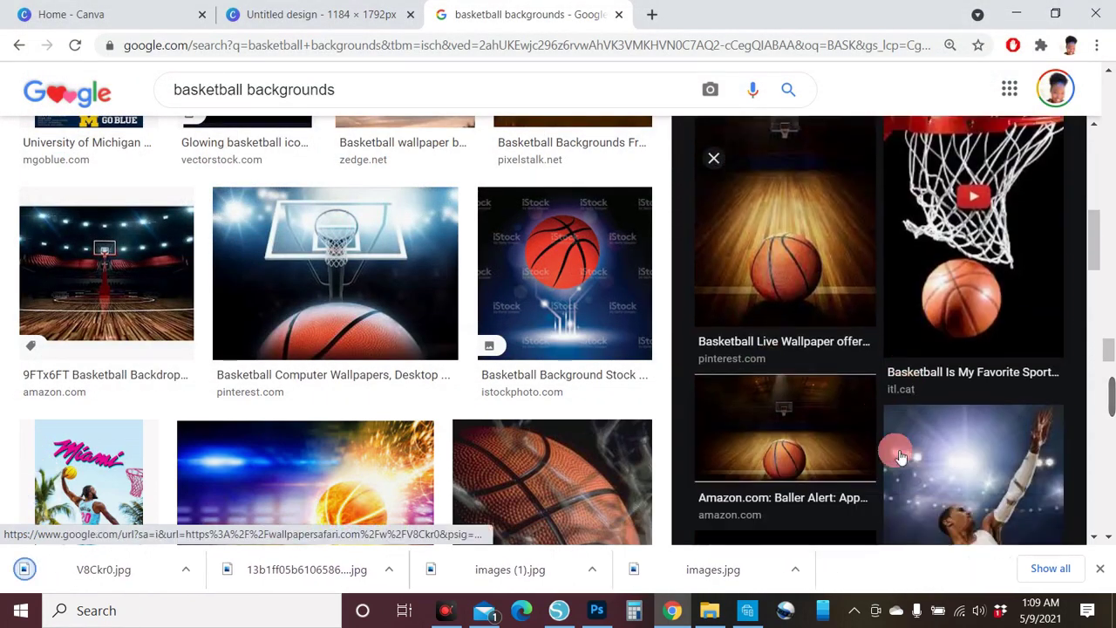
pyautogui.scroll(-4, 527, 390)
pyautogui.scroll(-10, 750, 421)
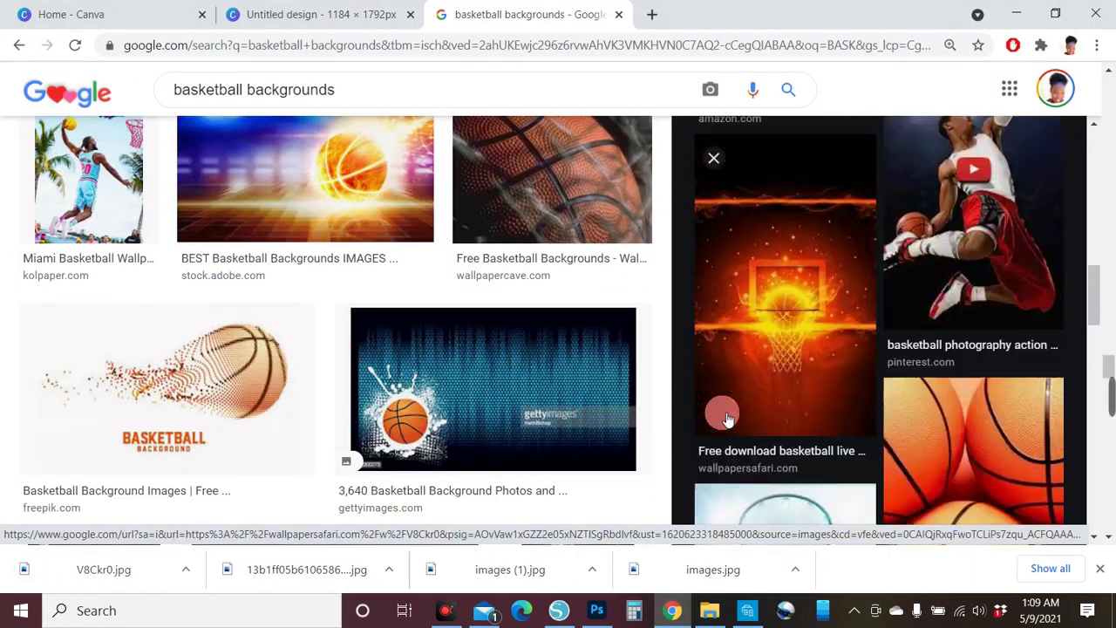
pyautogui.scroll(-10, 785, 423)
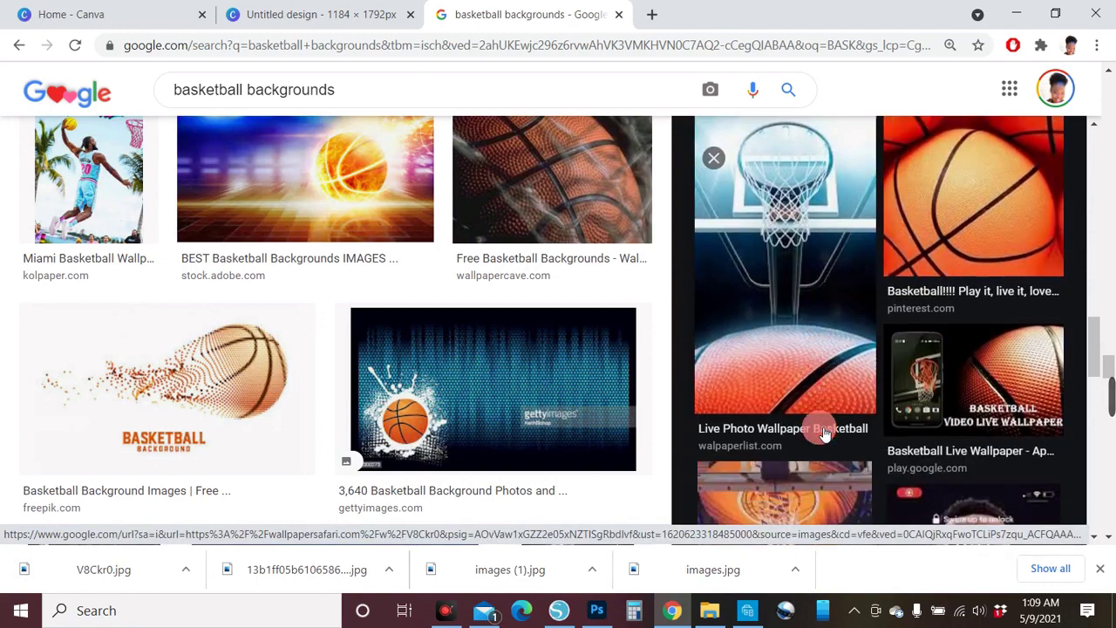
pyautogui.scroll(-10, 825, 426)
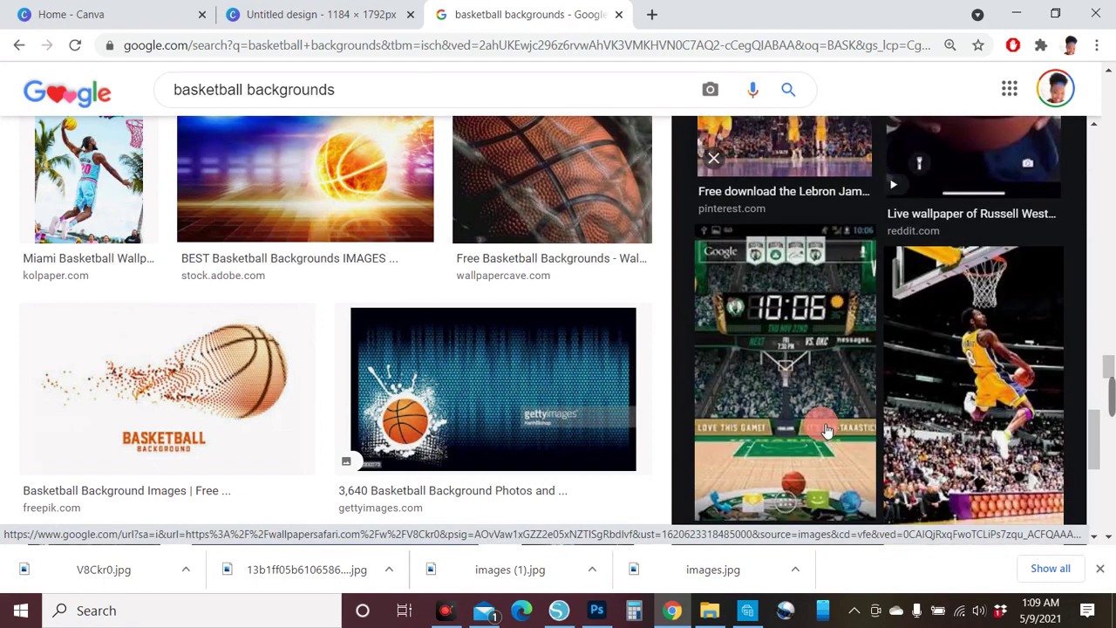
pyautogui.scroll(-4, 536, 371)
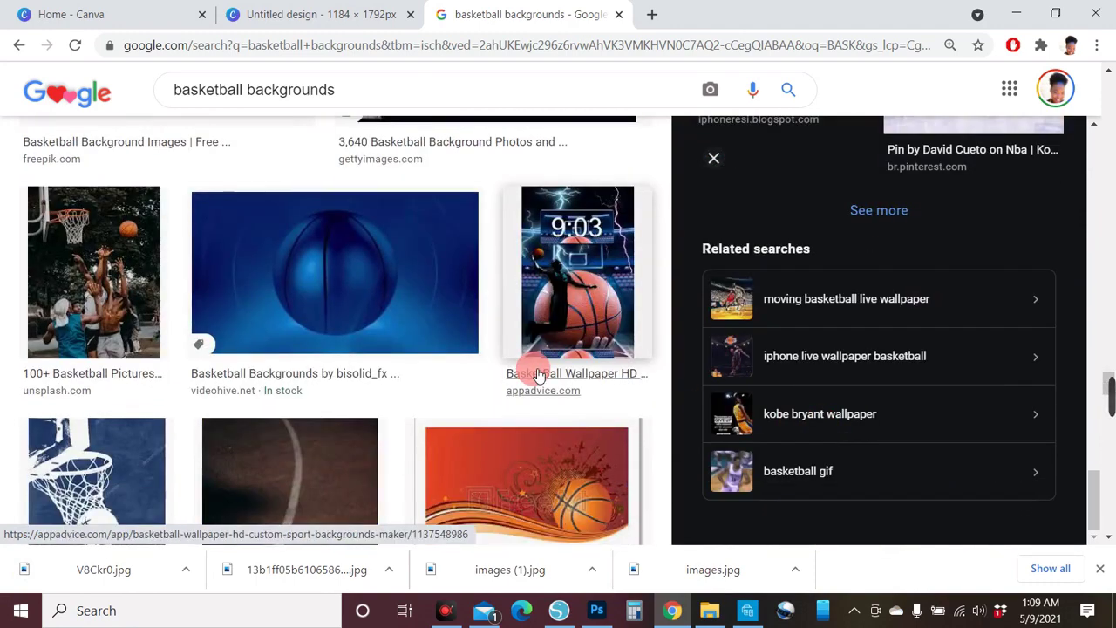
# - From the main results, save Motion Array's basketball with light streaks as the JPEG "preview-476977ocwVdSymt_0002" in the basketball photos folder
pyautogui.scroll(-3, 539, 375)
pyautogui.scroll(-4, 538, 375)
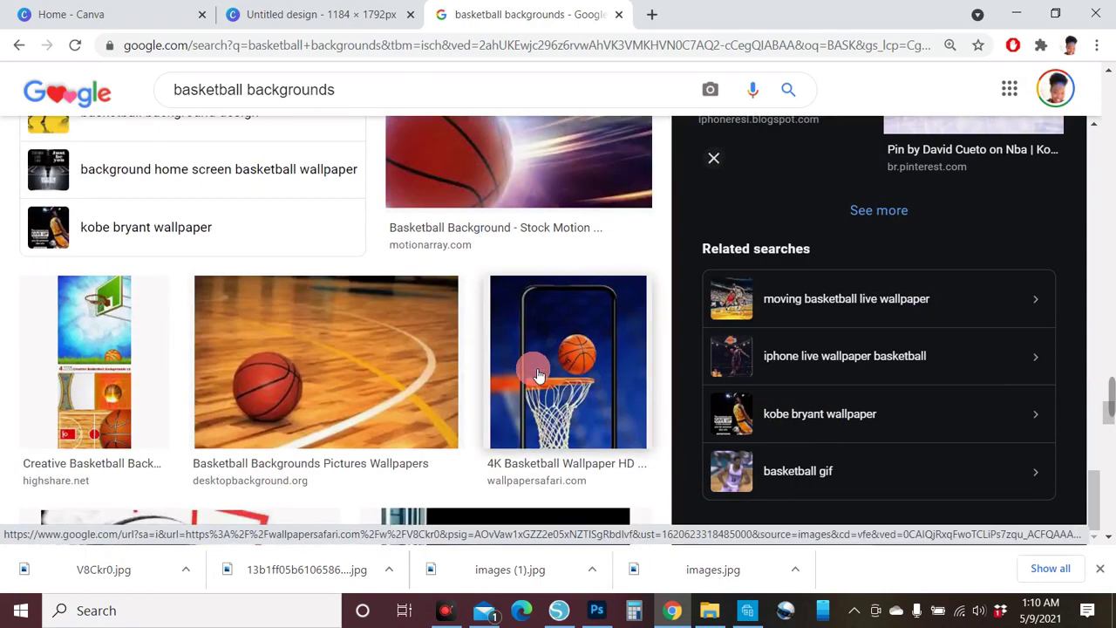
pyautogui.scroll(1, 536, 373)
pyautogui.click(569, 290)
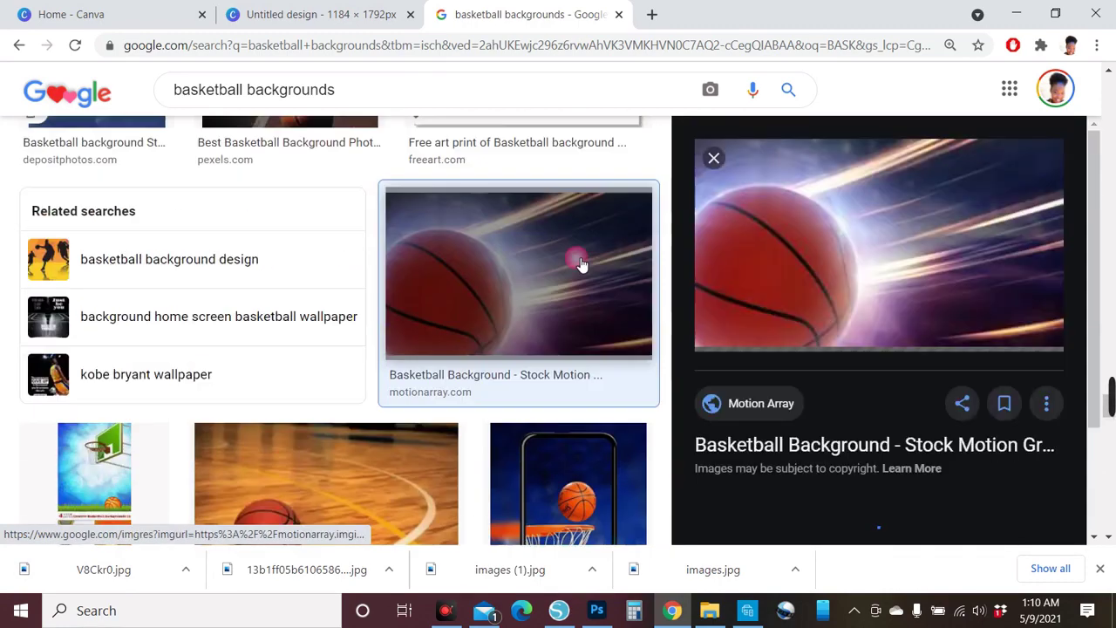
pyautogui.rightClick(847, 309)
pyautogui.click(918, 461)
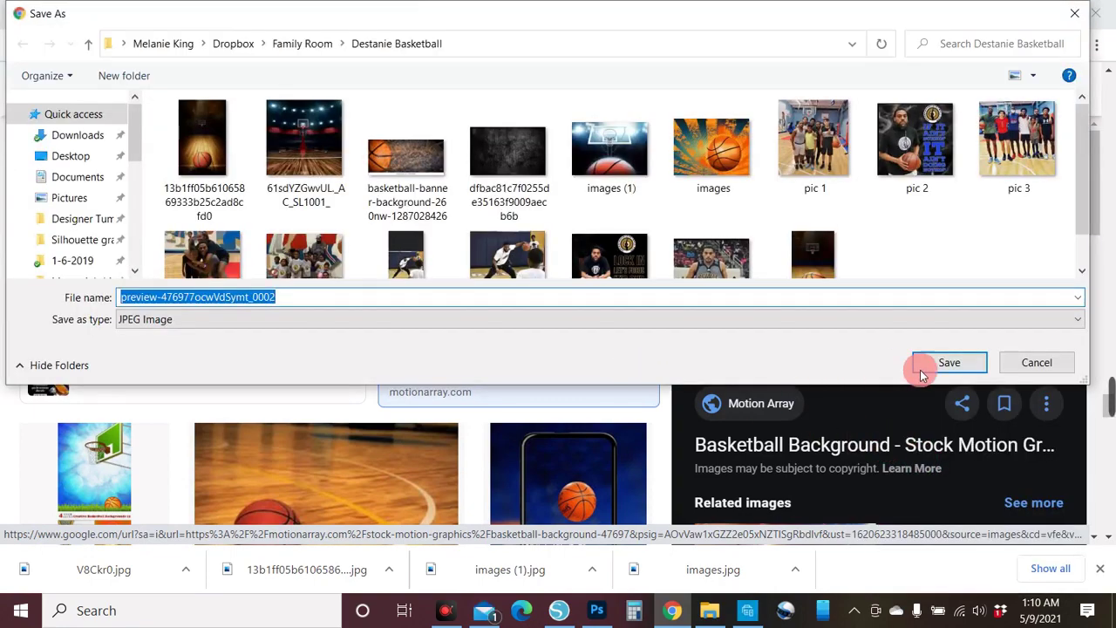
pyautogui.click(921, 373)
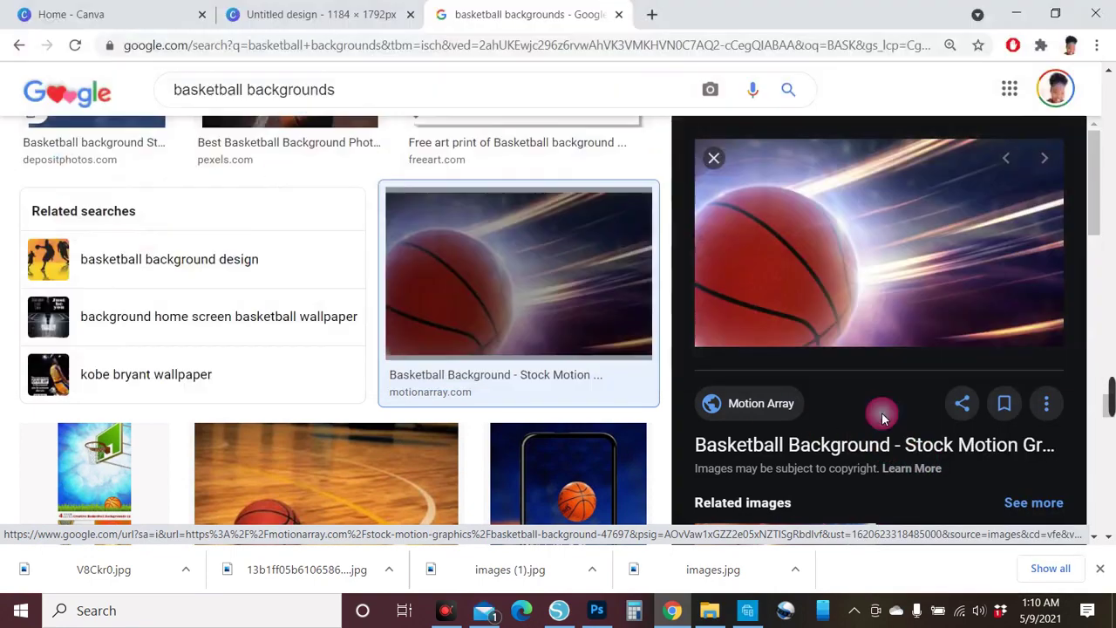
pyautogui.scroll(-8, 864, 436)
pyautogui.scroll(-2, 869, 462)
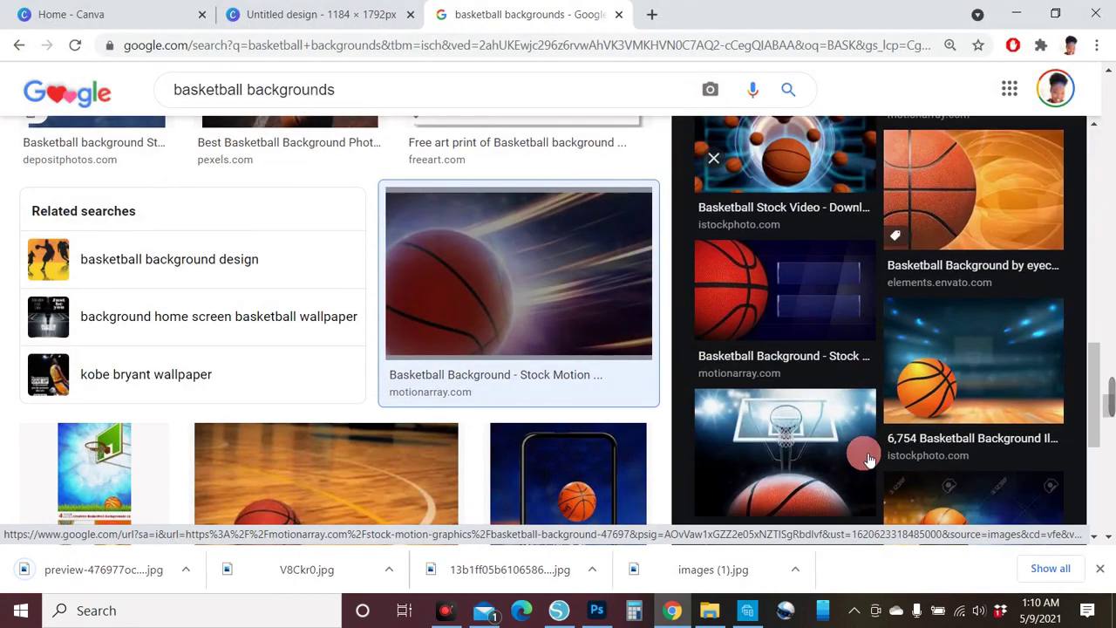
pyautogui.click(955, 399)
pyautogui.rightClick(889, 342)
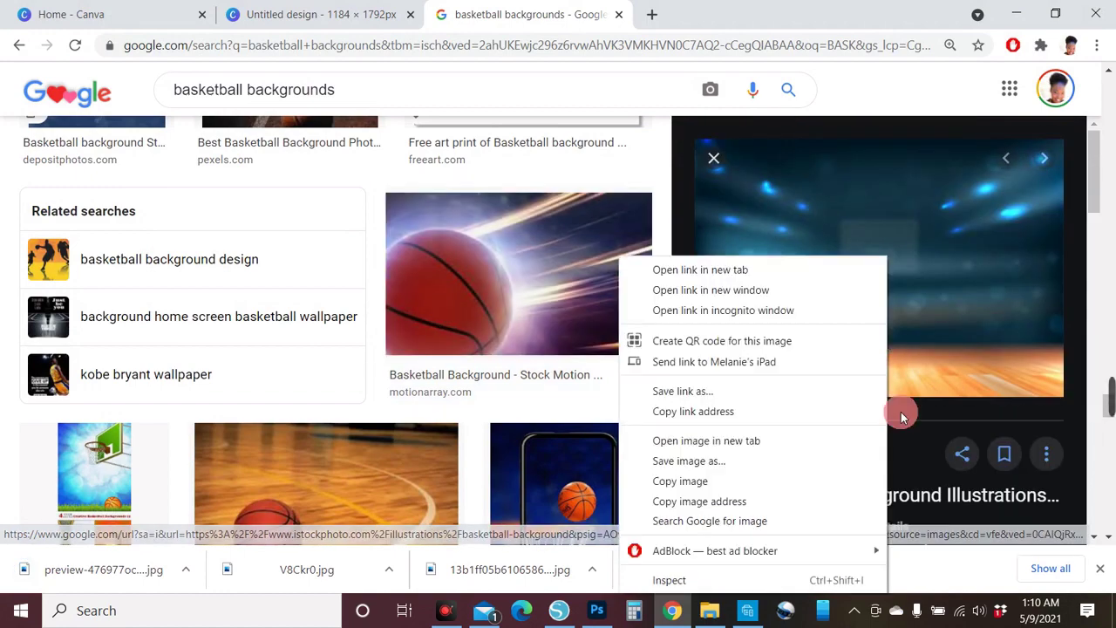
pyautogui.click(770, 460)
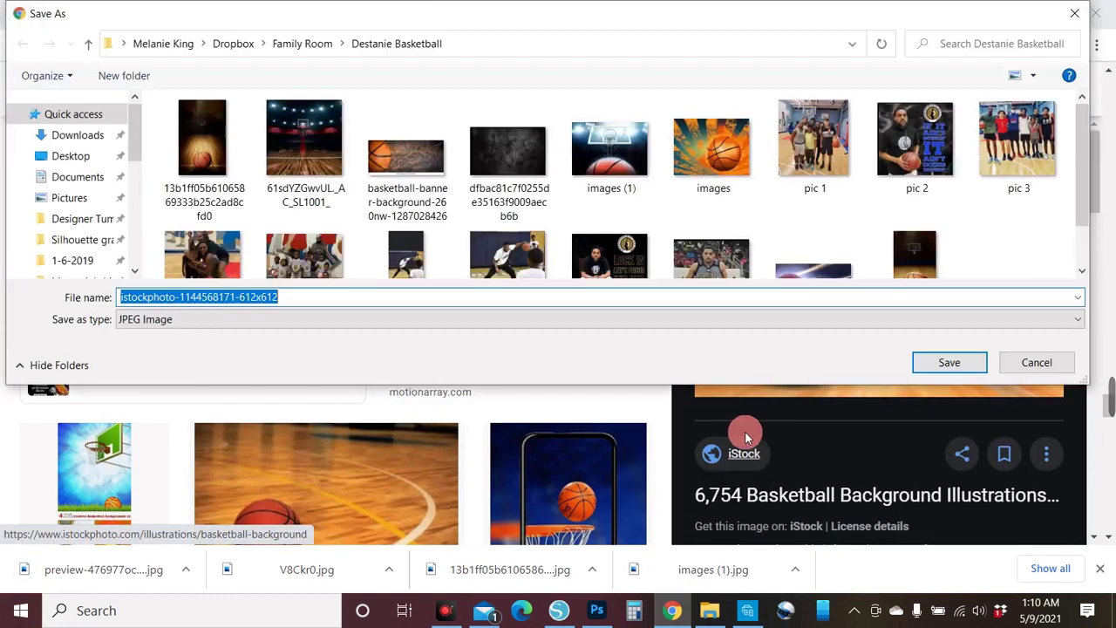
pyautogui.click(949, 362)
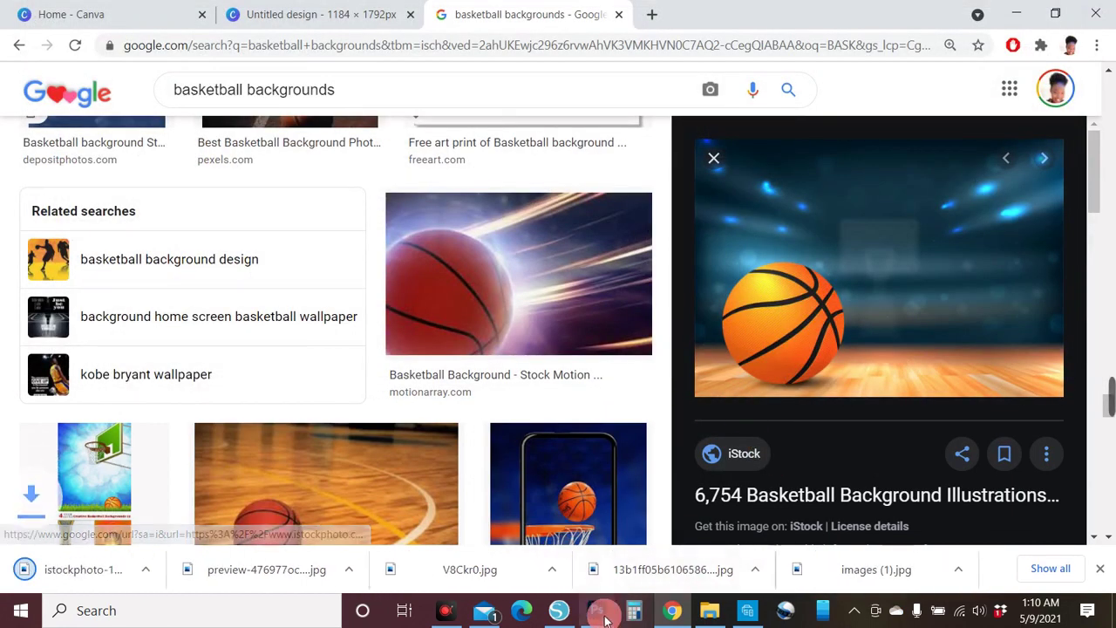
# - Switch to Photoshop and embed the court image "61sdYZGwvUL._AC_SL1001_" beneath the pic 1 layer, clipped to the first basketball template slice
pyautogui.click(593, 611)
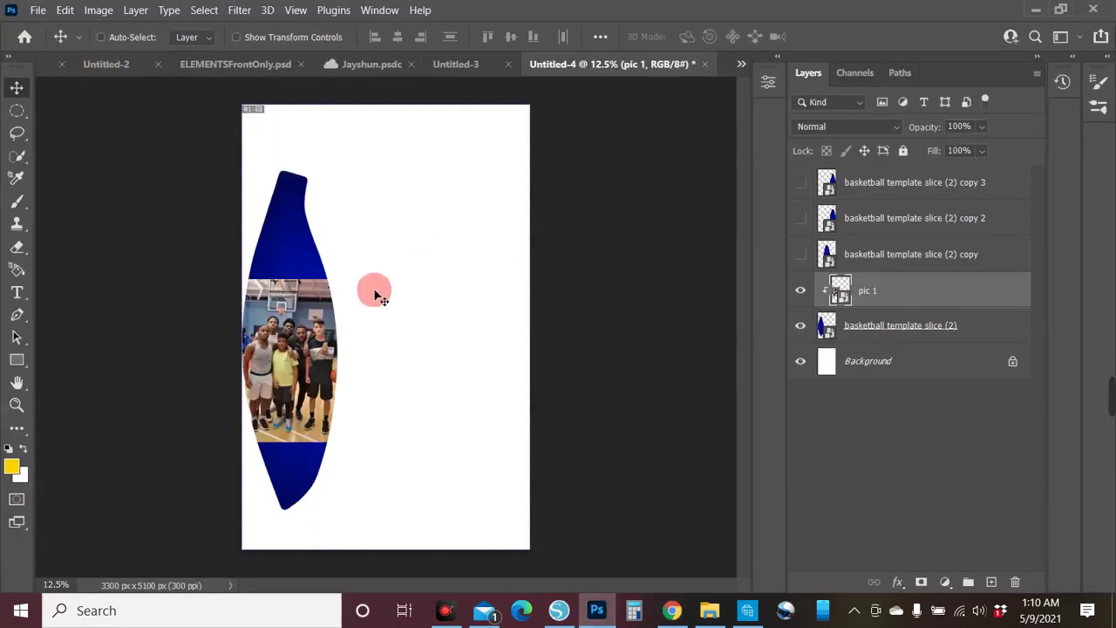
pyautogui.hotkey('ctrl', '+')
pyautogui.hotkey('ctrl', '+')
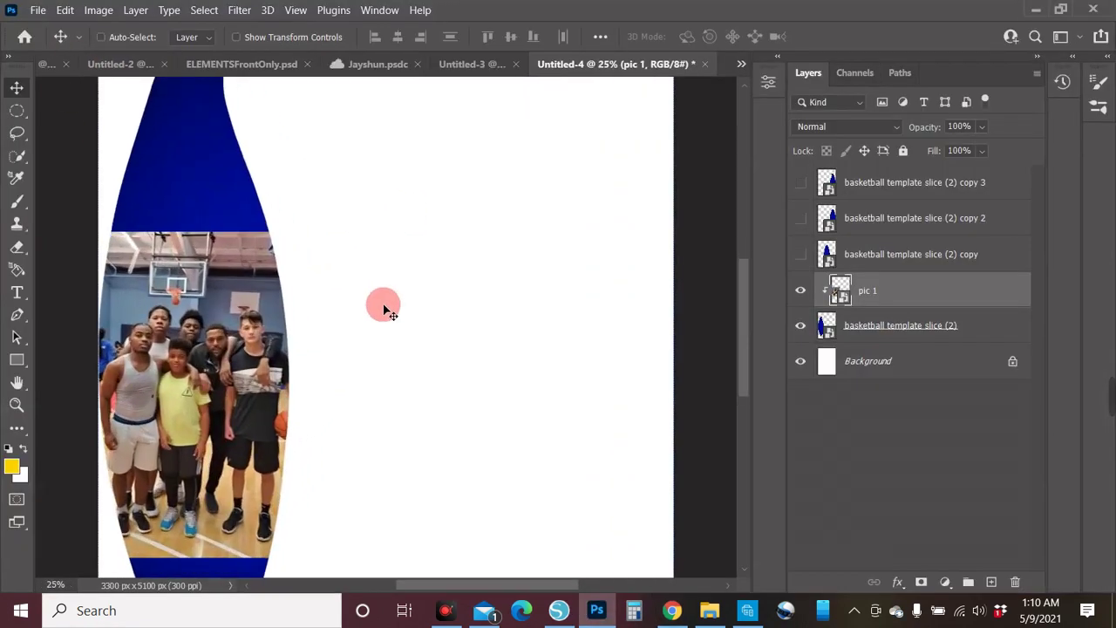
pyautogui.moveTo(566, 585); pyautogui.dragTo(527, 586)
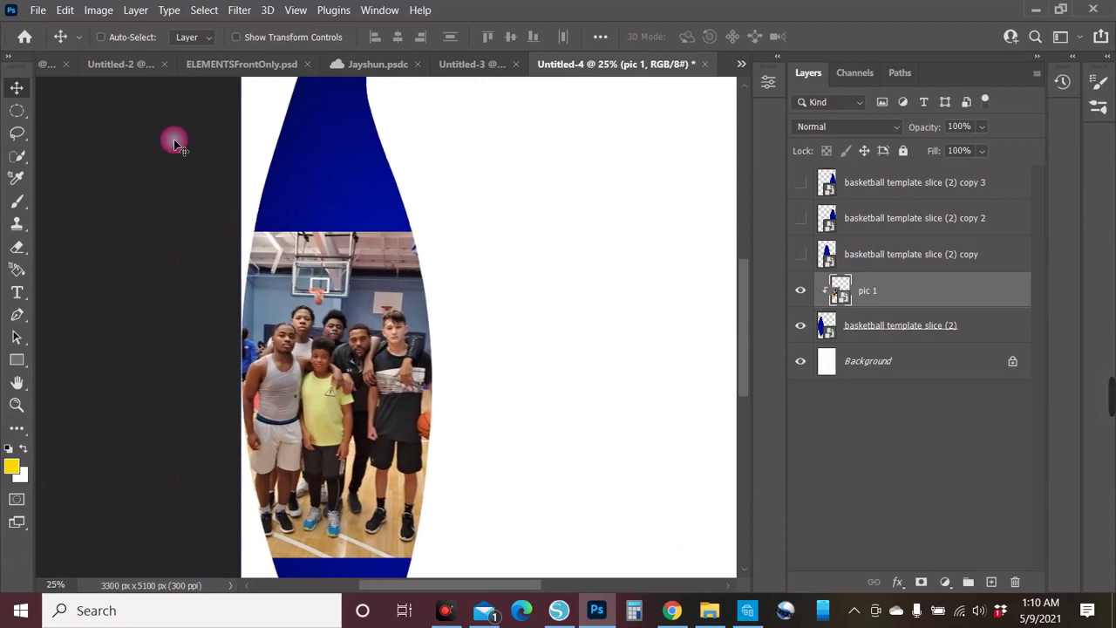
pyautogui.click(38, 11)
pyautogui.click(88, 355)
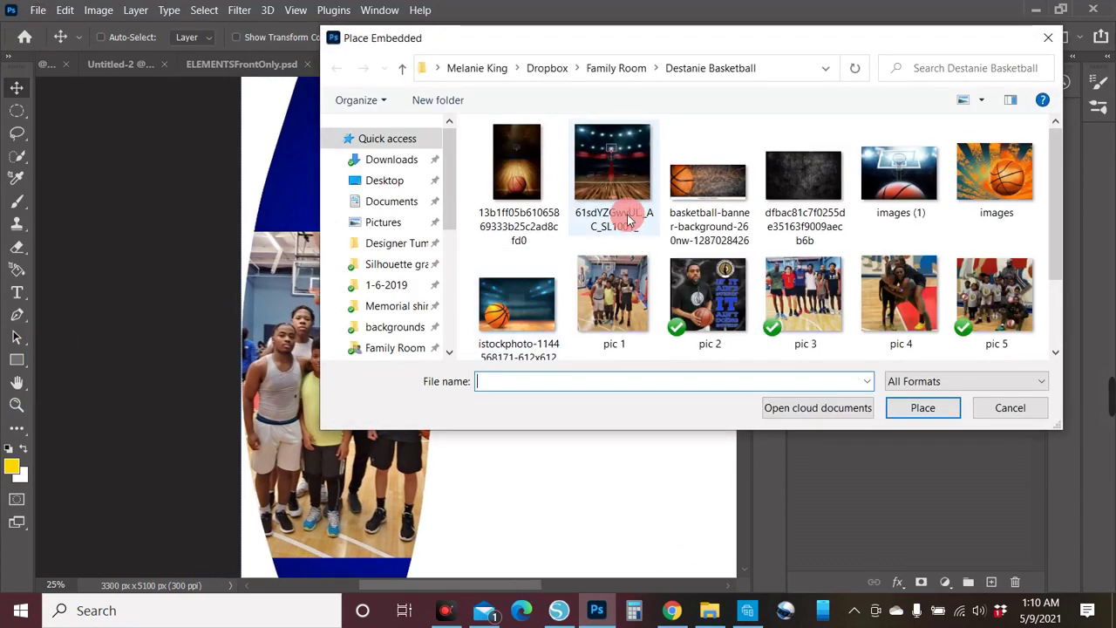
pyautogui.click(619, 181)
pyautogui.click(898, 404)
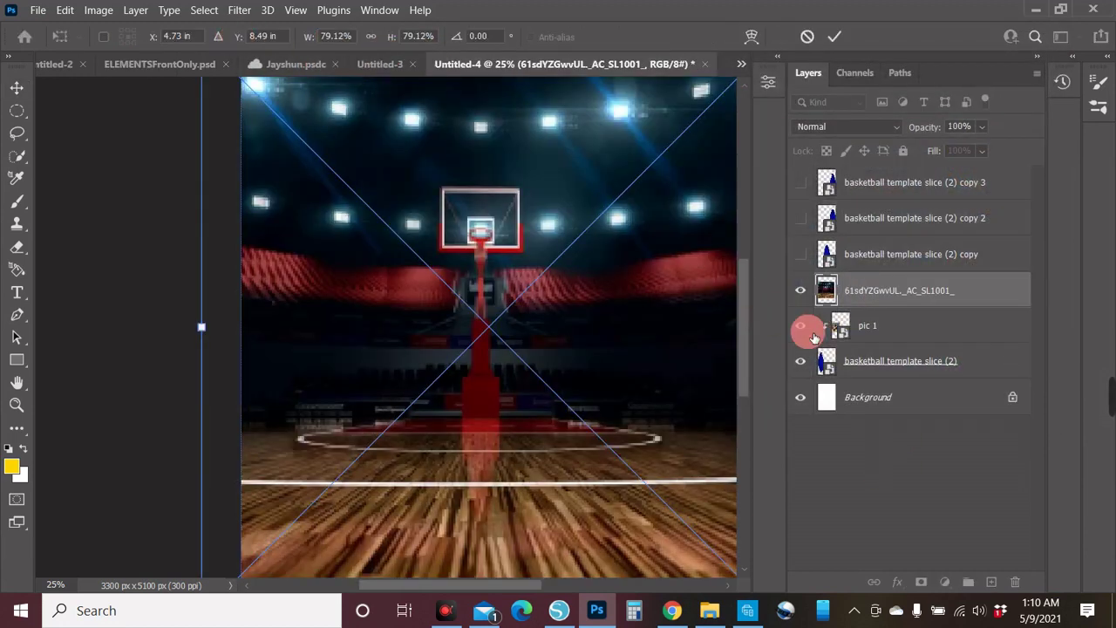
pyautogui.moveTo(879, 297); pyautogui.dragTo(879, 336)
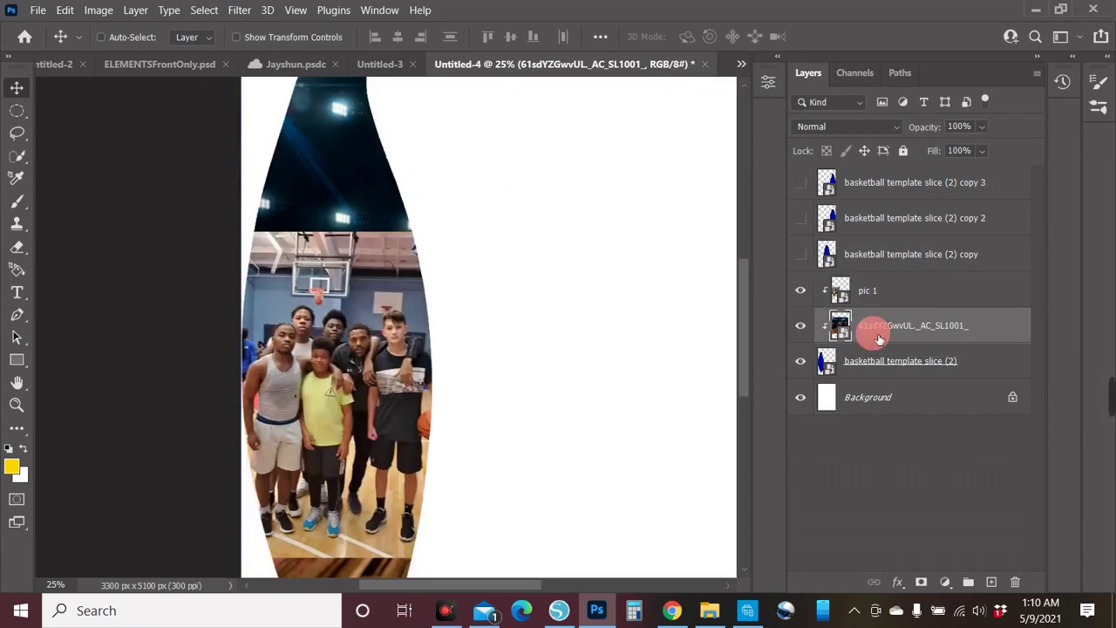
pyautogui.click(358, 267)
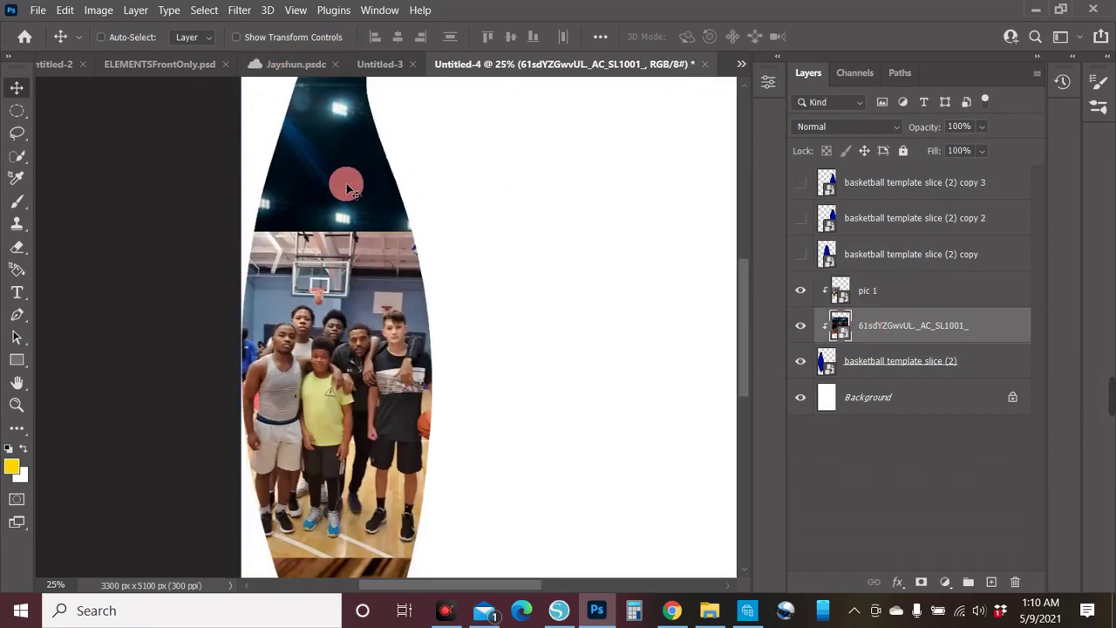
# - Scale the court image to about 99.76% so it covers the whole slice, with its hoop centered above the team photo
pyautogui.hotkey('ctrl', '-')
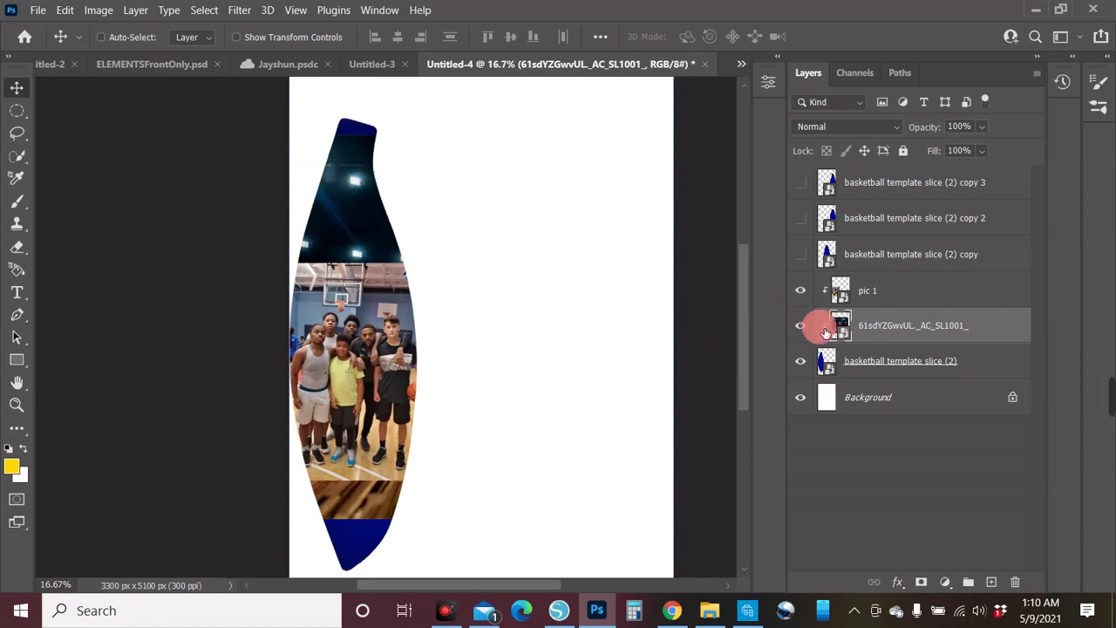
pyautogui.hotkey('ctrl', 't')
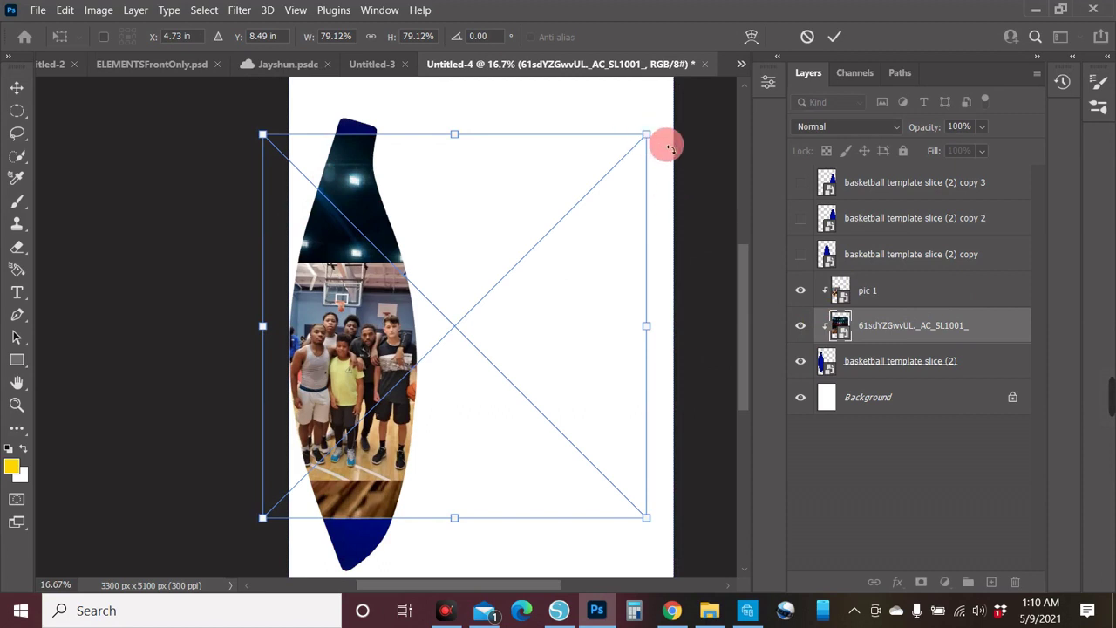
pyautogui.moveTo(653, 136); pyautogui.dragTo(679, 115)
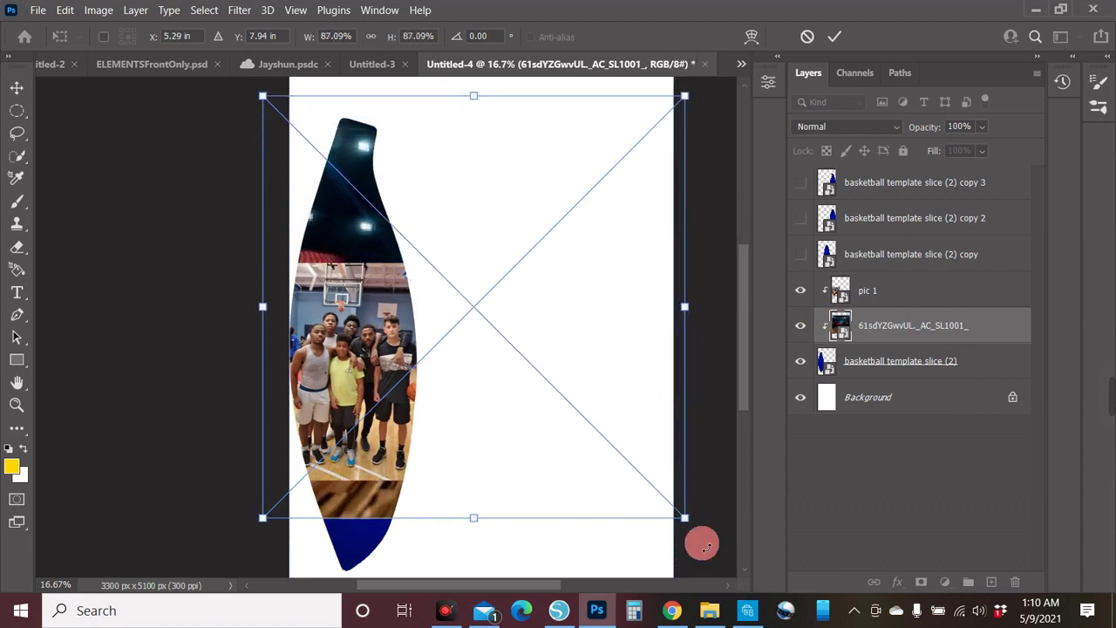
pyautogui.moveTo(685, 518); pyautogui.dragTo(737, 574)
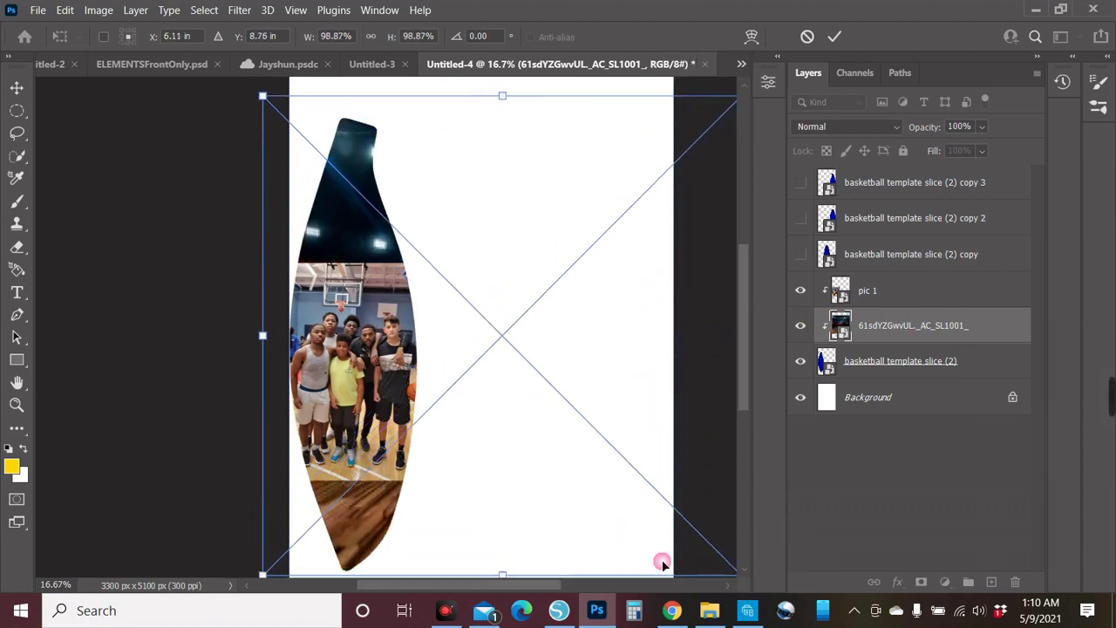
pyautogui.moveTo(374, 518); pyautogui.dragTo(321, 516)
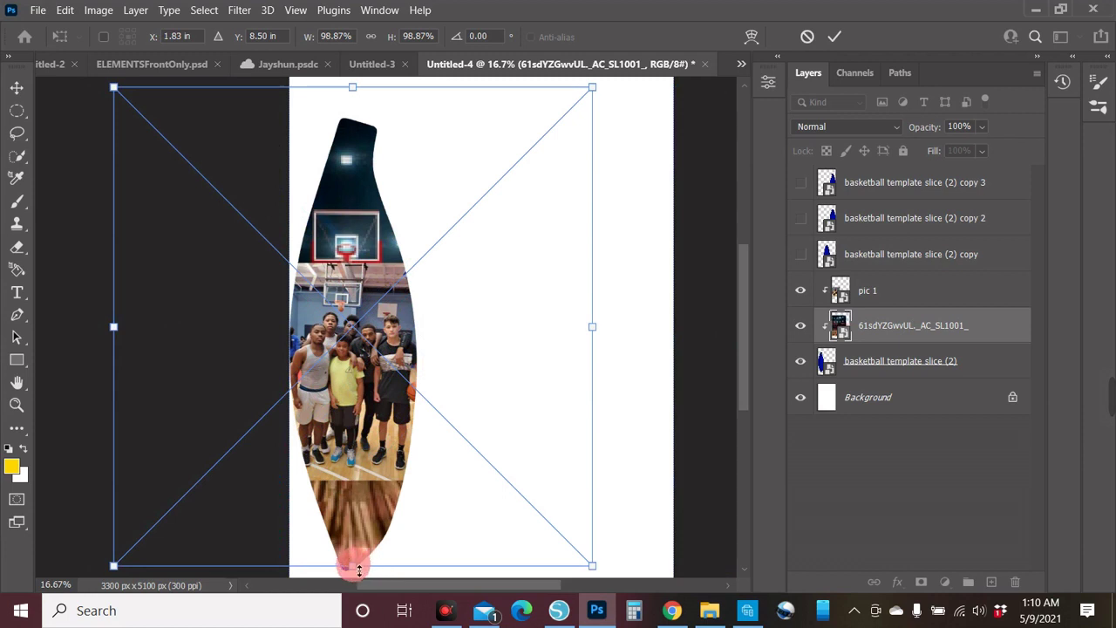
pyautogui.moveTo(354, 567); pyautogui.dragTo(355, 578)
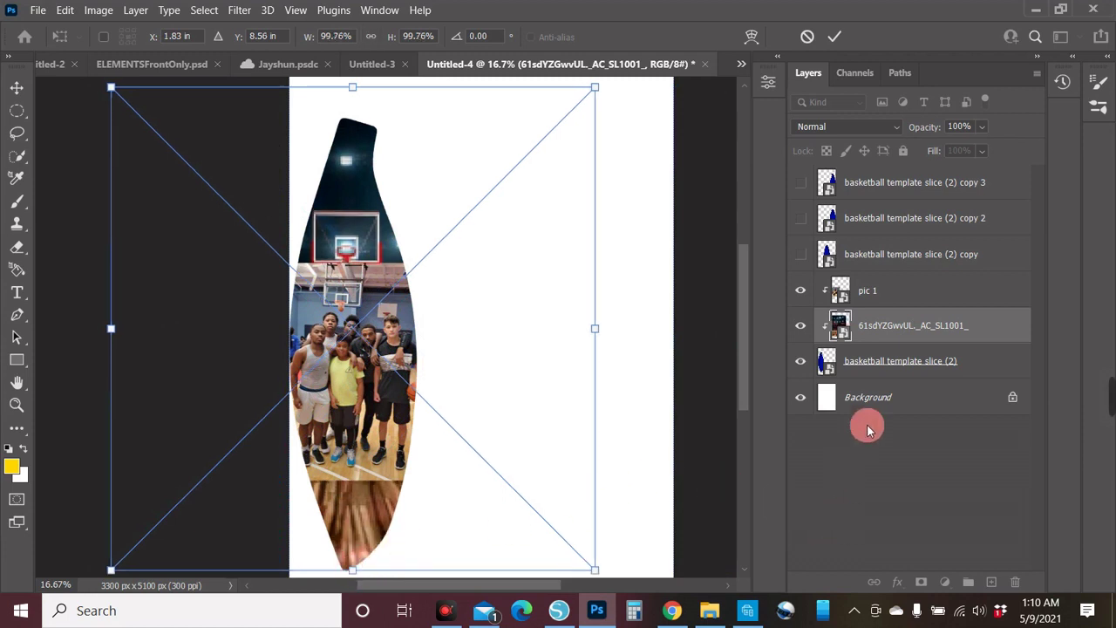
pyautogui.click(835, 35)
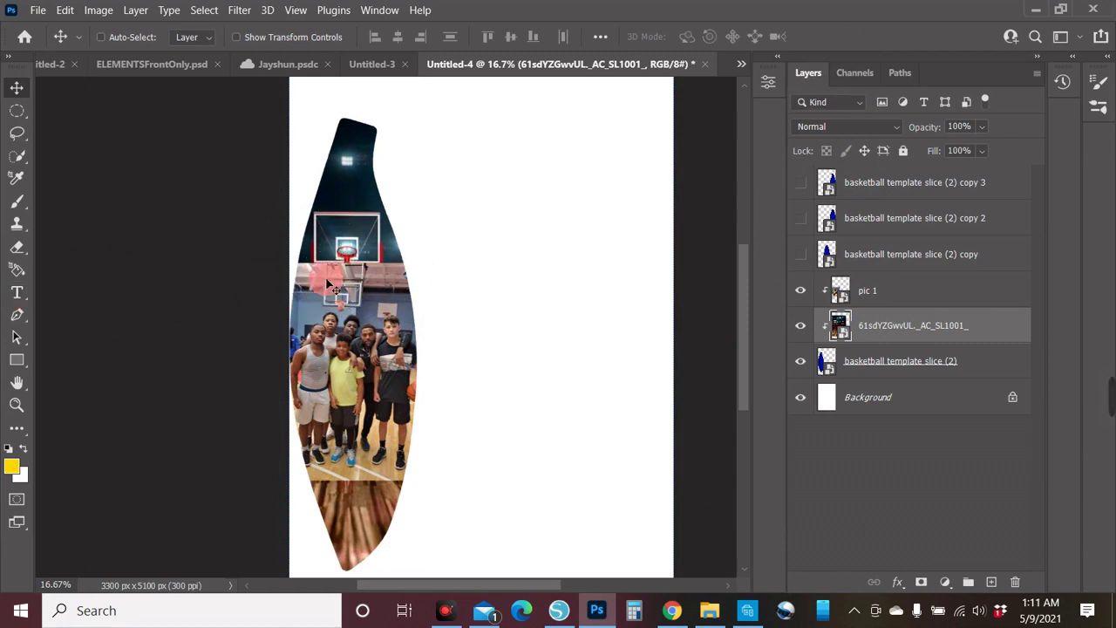
# - Rasterize the pic 1 layer for the Eraser tool and set the soft eraser brush to 385 px
pyautogui.click(855, 299)
pyautogui.click(18, 249)
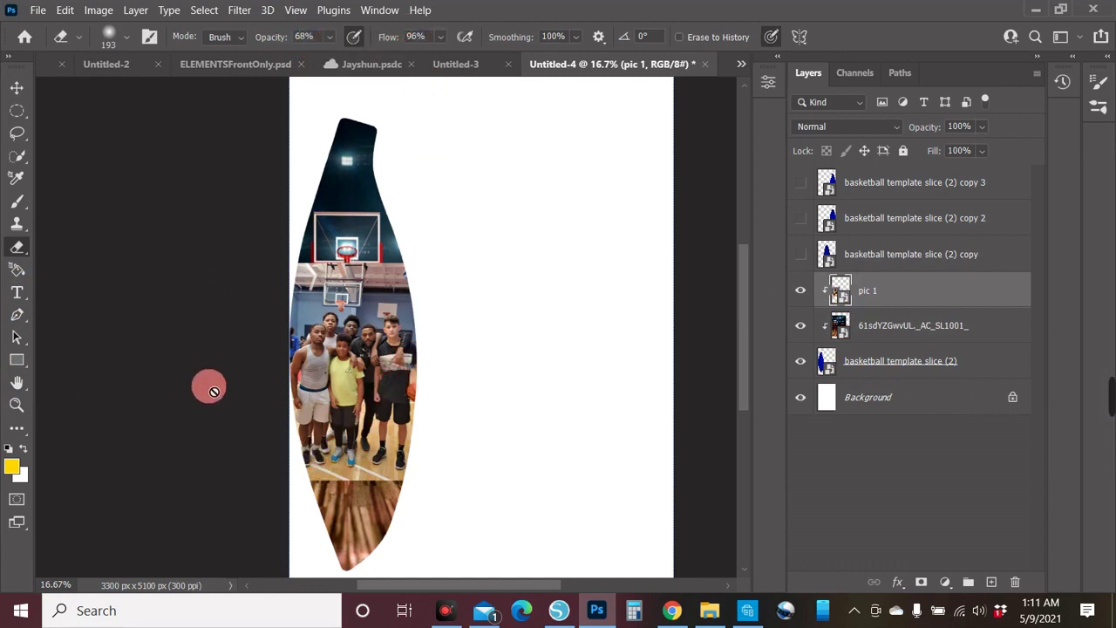
pyautogui.click(354, 463)
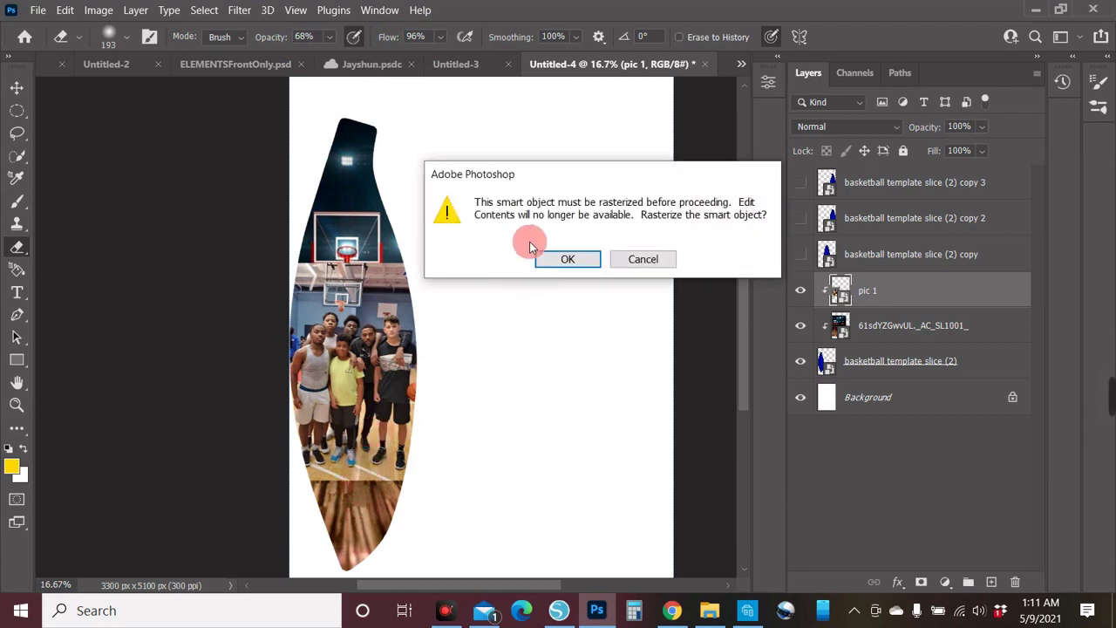
pyautogui.click(565, 260)
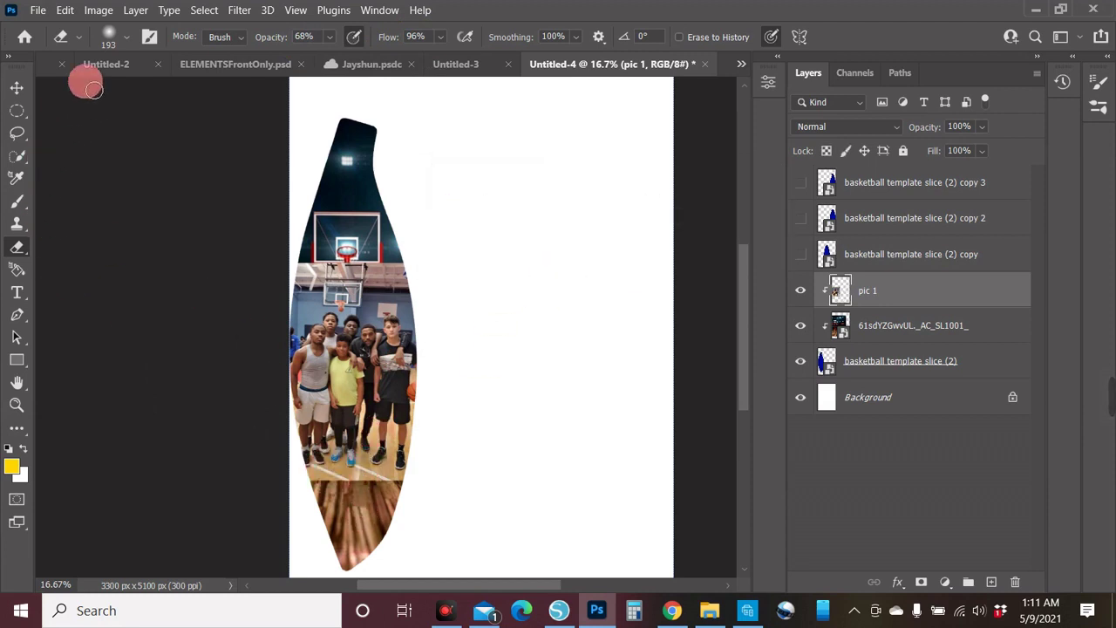
pyautogui.click(127, 40)
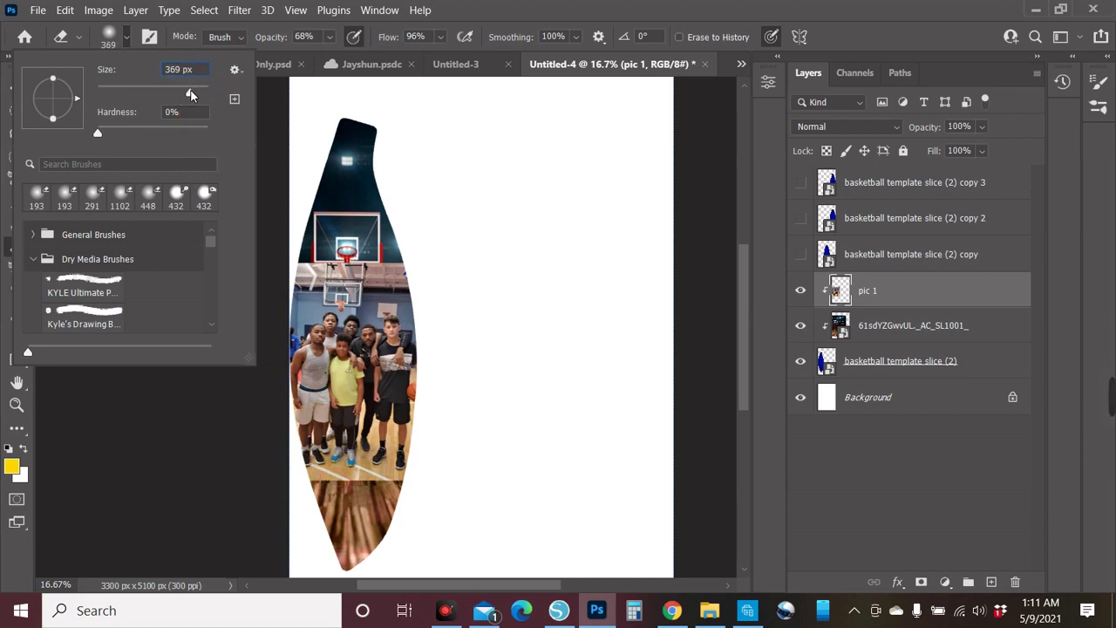
# - Erase the hard lower and upper edges of the team photo so it blends into the court background
pyautogui.click(334, 511)
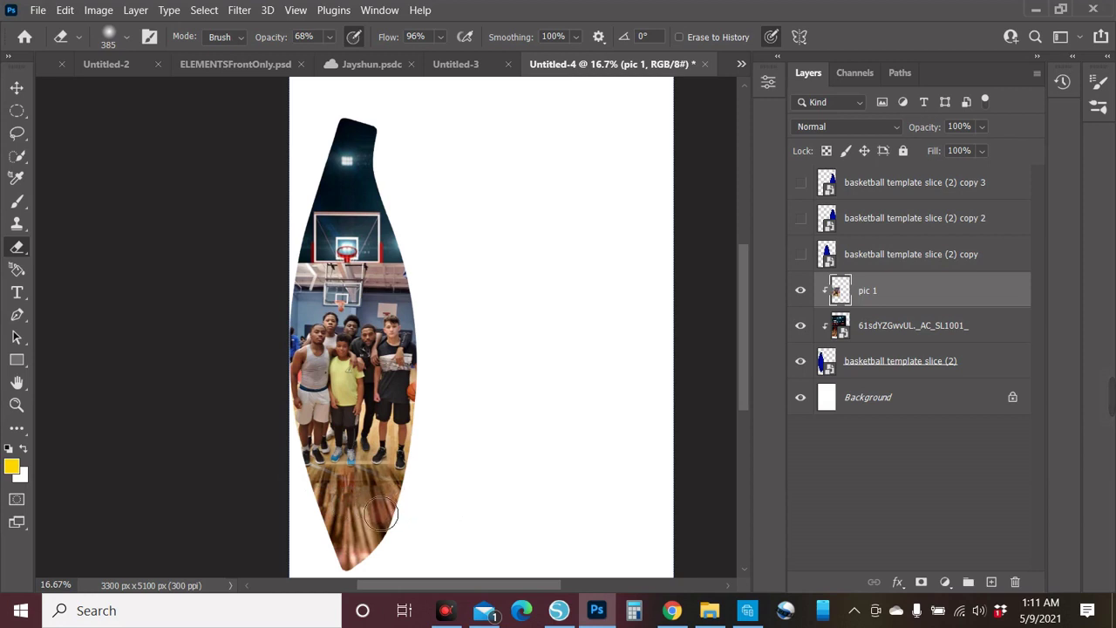
pyautogui.click(409, 284)
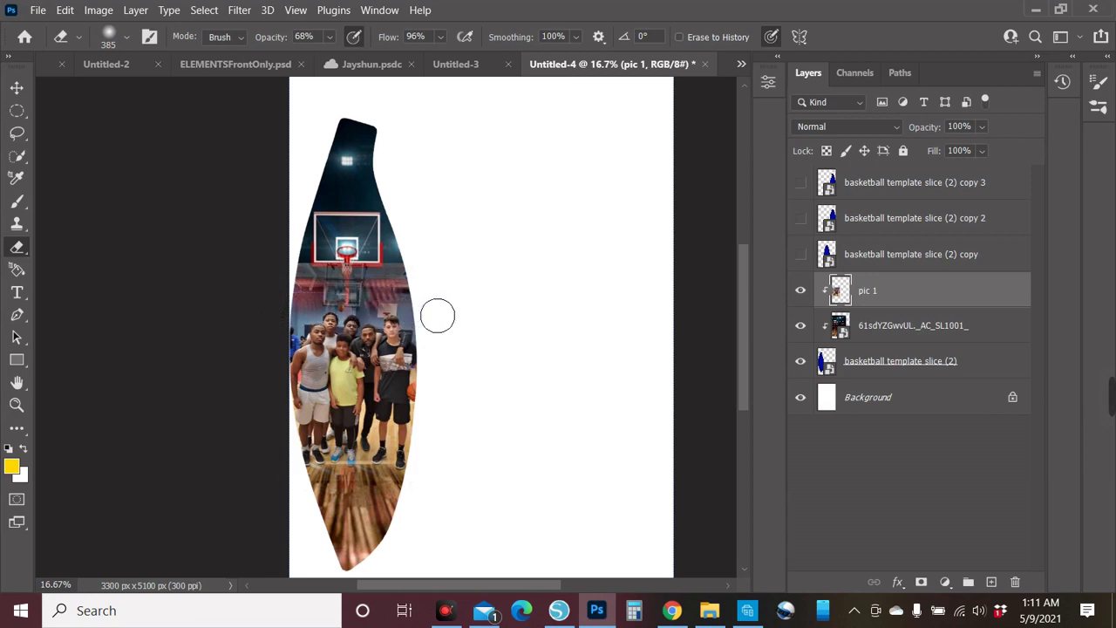
pyautogui.moveTo(275, 286)
pyautogui.mouseDown()
pyautogui.moveTo(378, 291)
pyautogui.moveTo(327, 284)
pyautogui.moveTo(406, 314)
pyautogui.mouseUp()
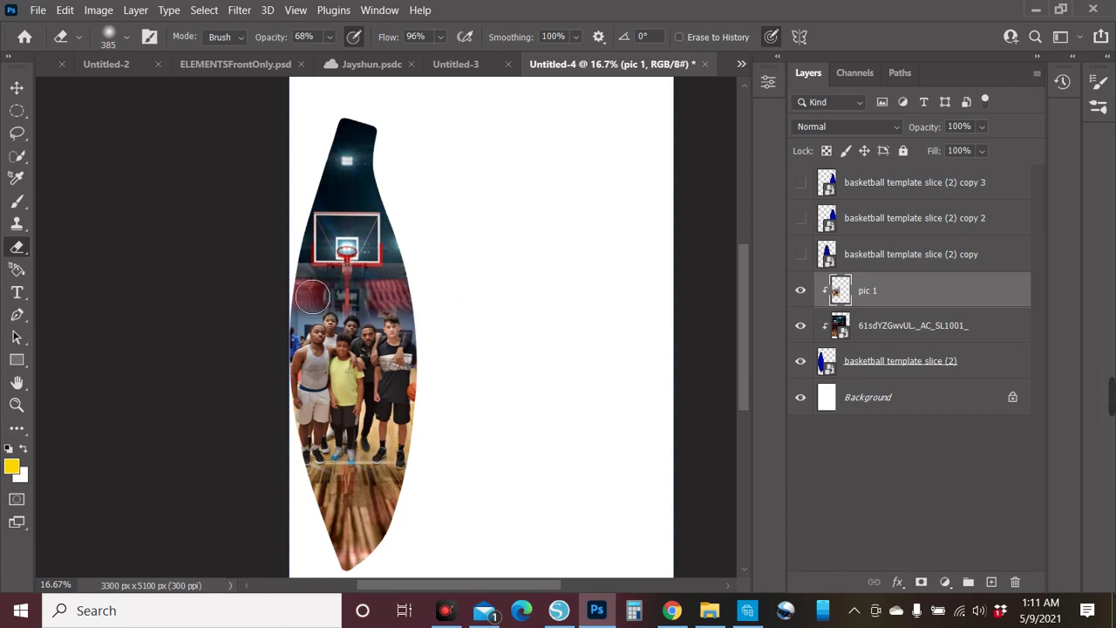
pyautogui.moveTo(417, 314)
pyautogui.mouseDown()
pyautogui.moveTo(458, 337)
pyautogui.moveTo(430, 311)
pyautogui.mouseUp()
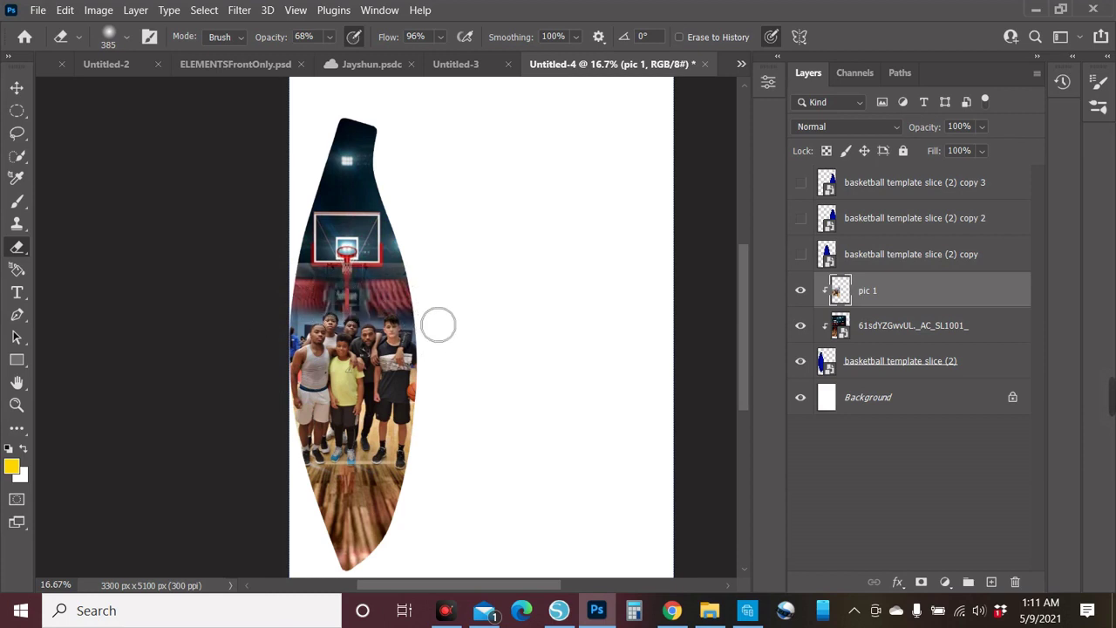
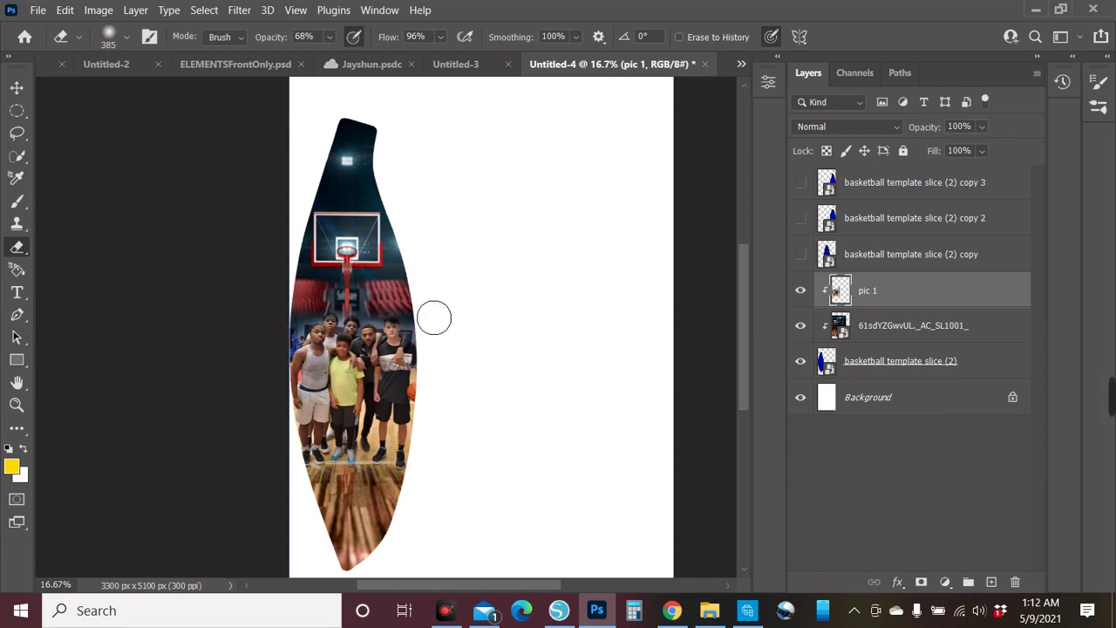
pyautogui.moveTo(464, 305)
pyautogui.mouseDown()
pyautogui.moveTo(513, 476)
pyautogui.moveTo(445, 519)
pyautogui.mouseUp()
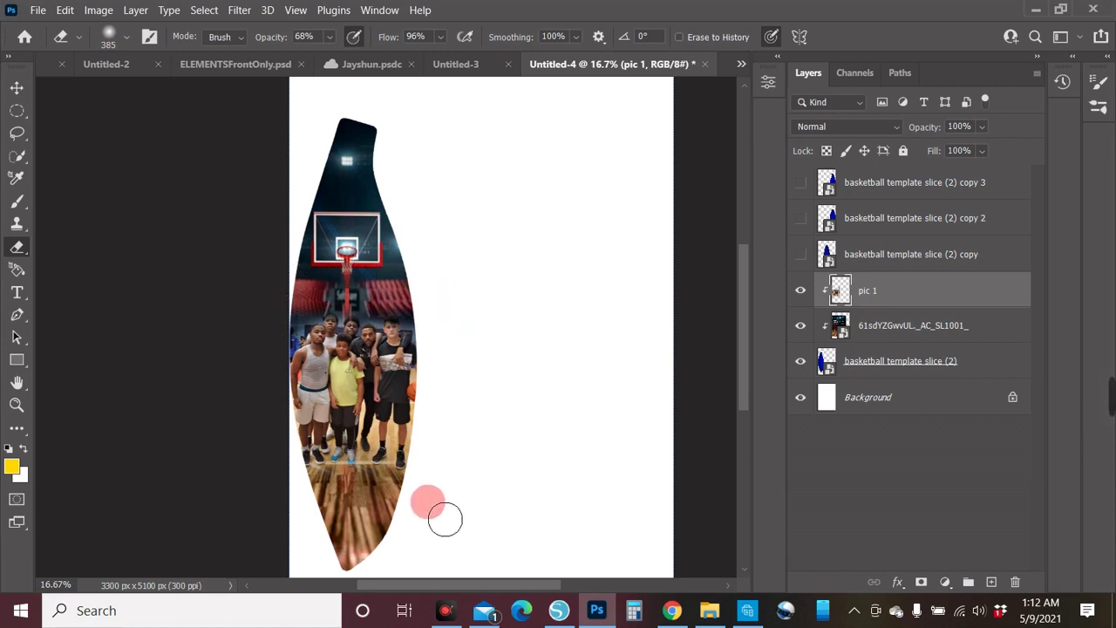
pyautogui.moveTo(445, 520)
pyautogui.mouseDown()
pyautogui.moveTo(403, 488)
pyautogui.moveTo(396, 510)
pyautogui.mouseUp()
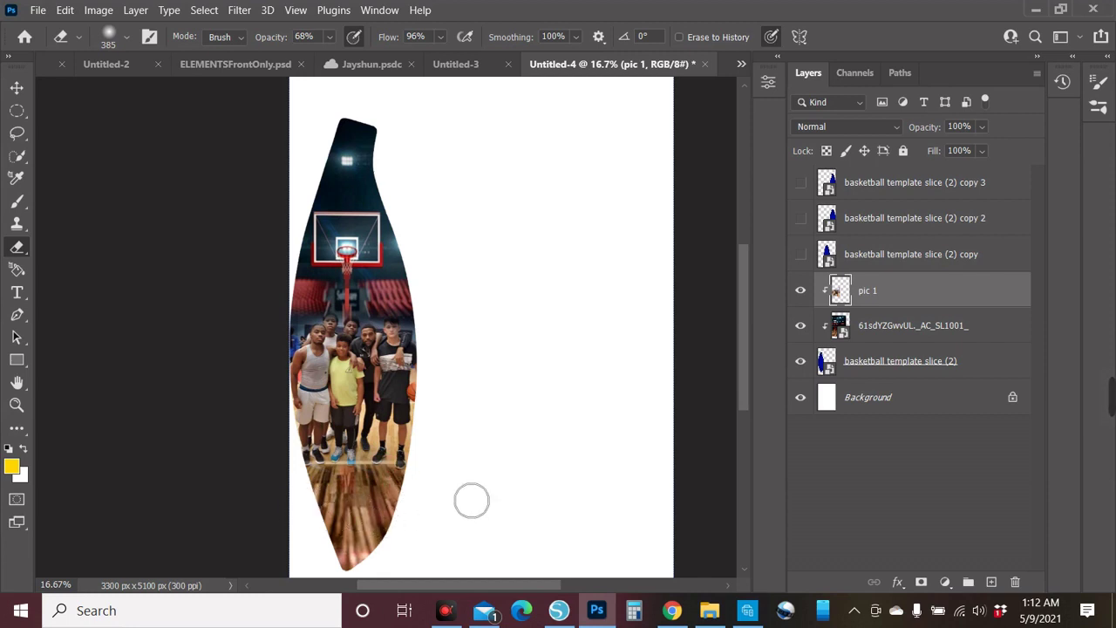
pyautogui.moveTo(472, 501); pyautogui.dragTo(454, 532)
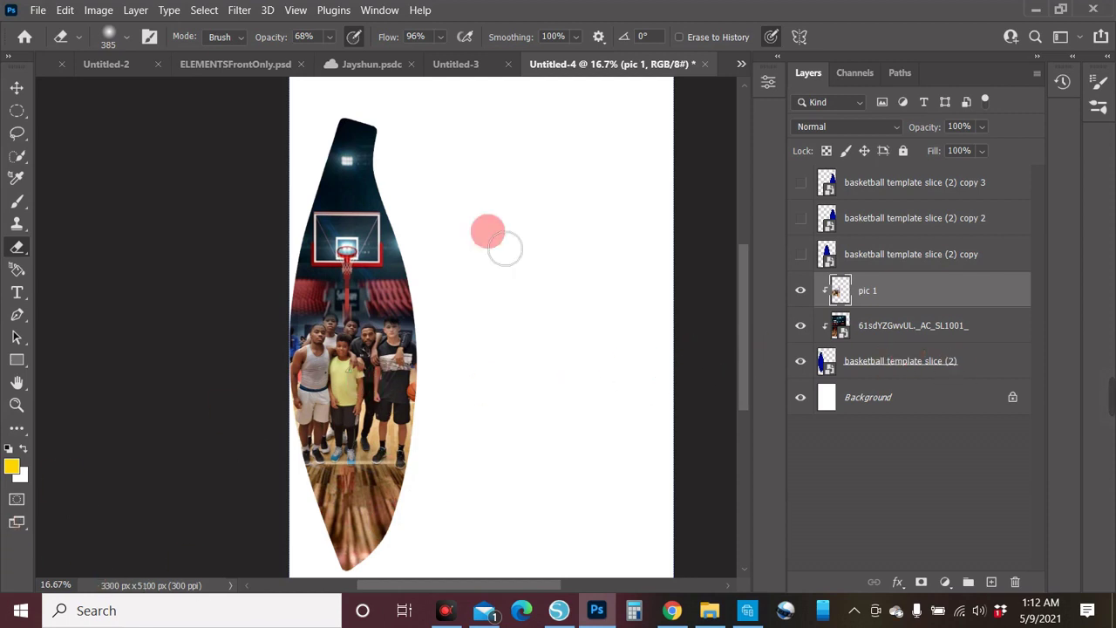
# - Group the pic 1, court image and basketball template slice (2) layers into a group named "Slice 1"
pyautogui.click(15, 88)
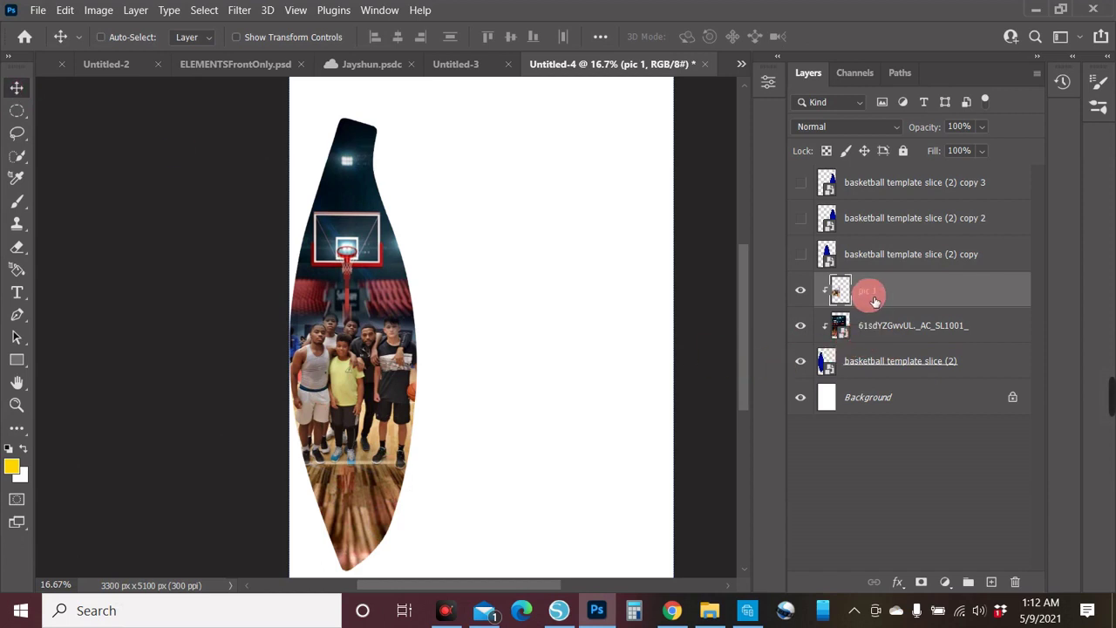
pyautogui.keyDown('shift'); pyautogui.click(855, 328); pyautogui.keyUp('shift')
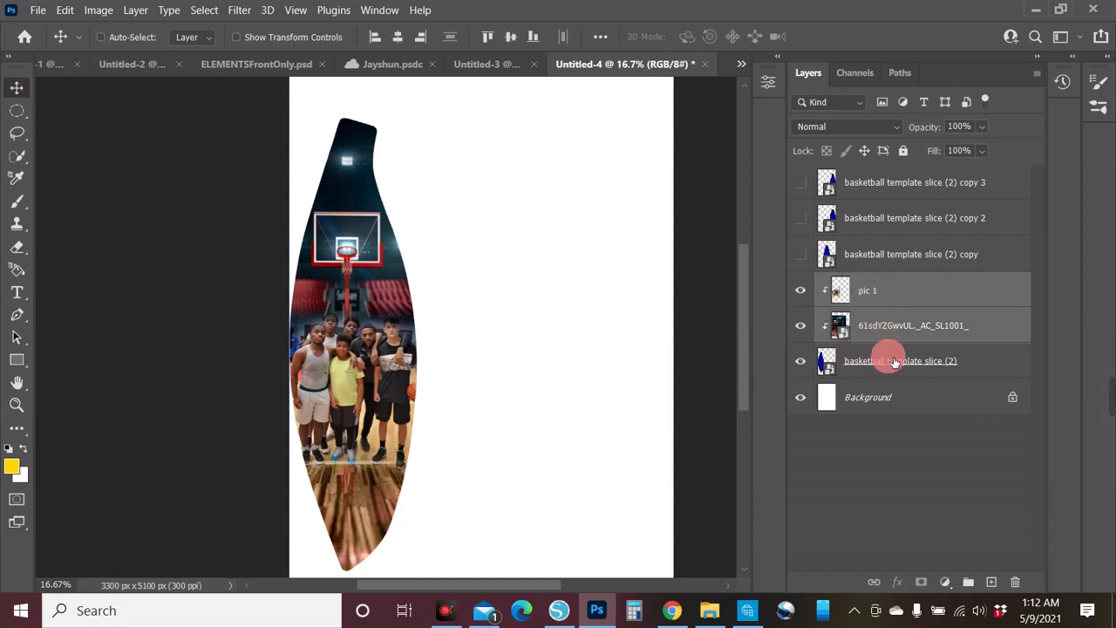
pyautogui.keyDown('shift'); pyautogui.click(886, 361); pyautogui.keyUp('shift')
pyautogui.rightClick(892, 371)
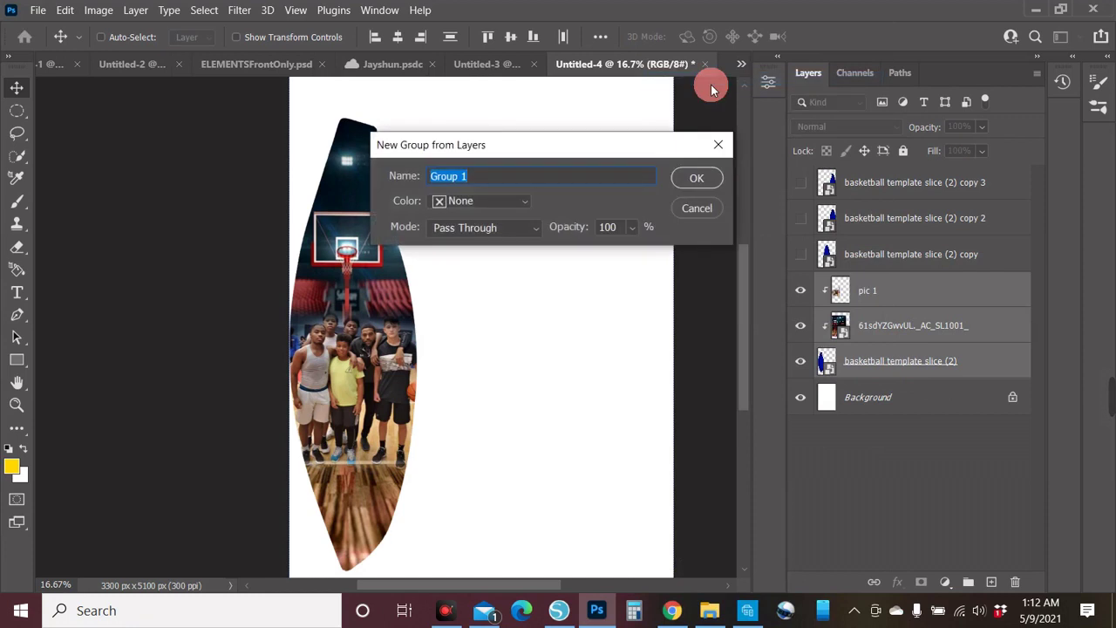
pyautogui.write('A')
pyautogui.write('Slice')
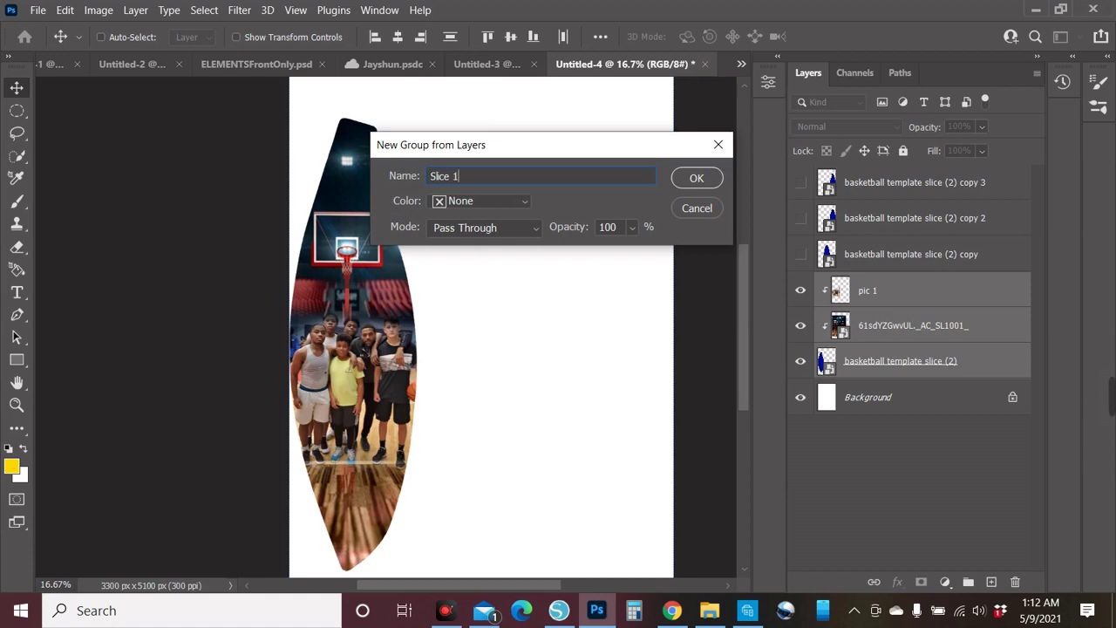
pyautogui.click(711, 180)
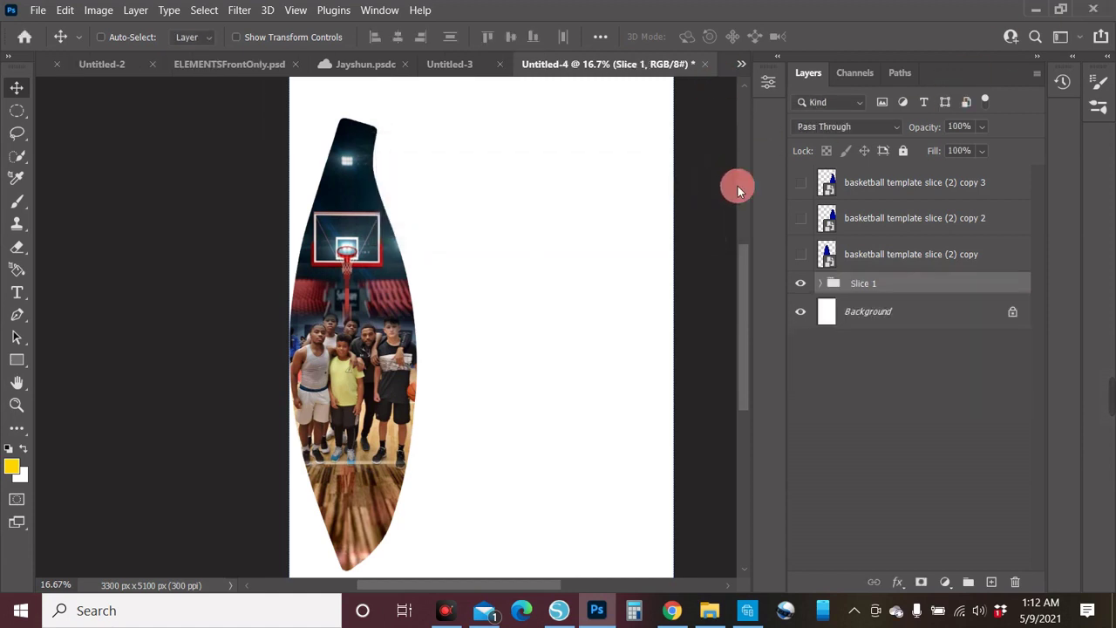
# - Duplicate the basketball template slice (2) layer inside the Slice 1 group and move the copy to the top of the layer stack
pyautogui.click(820, 285)
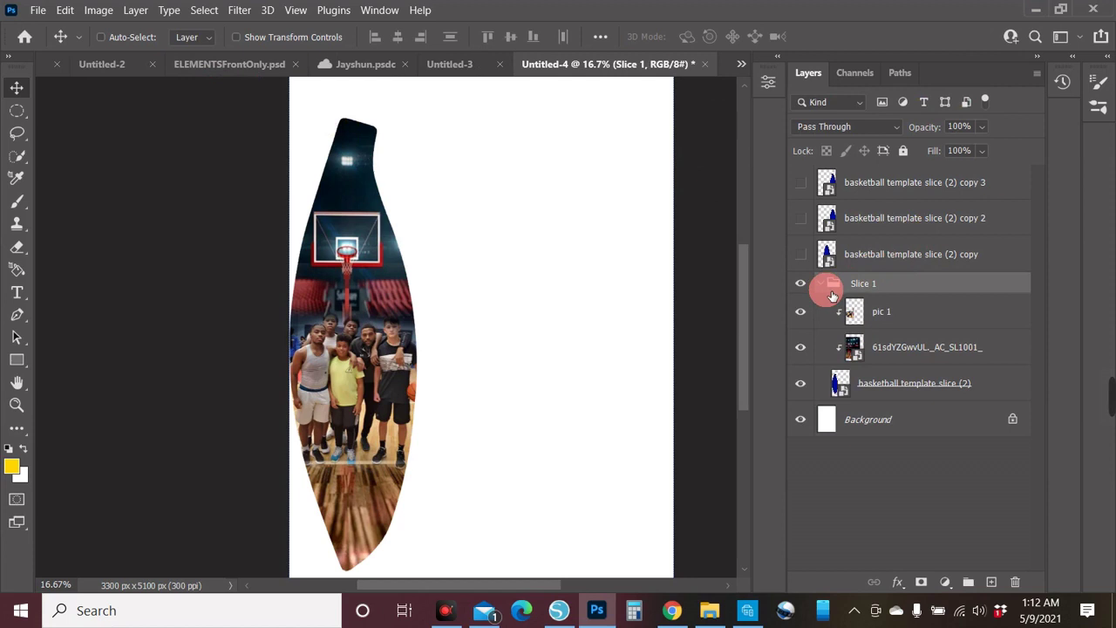
pyautogui.click(907, 357)
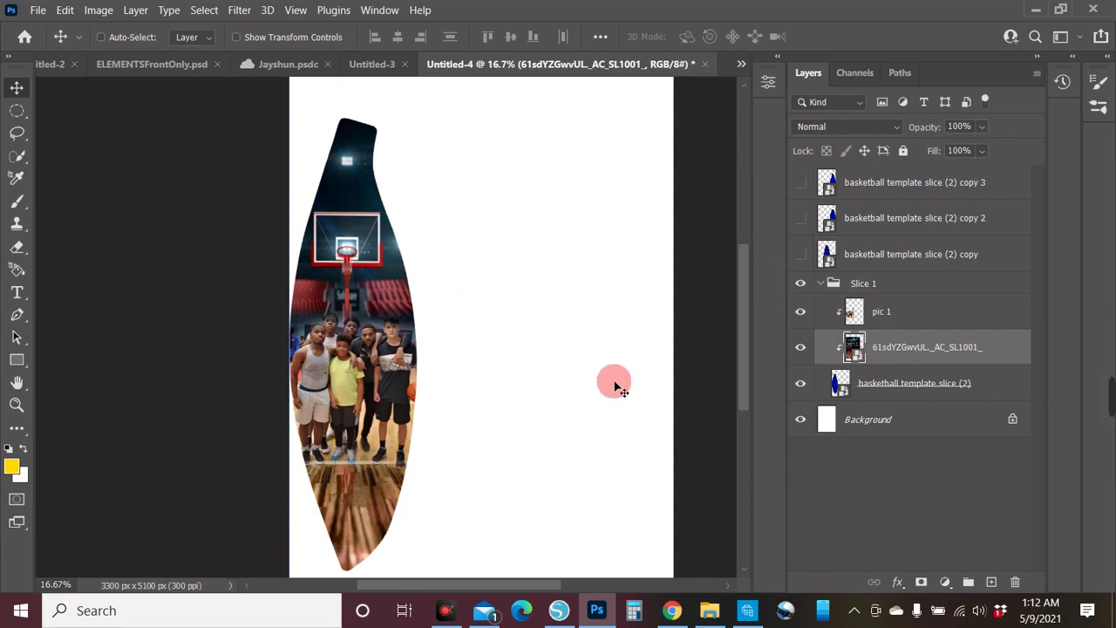
pyautogui.click(866, 501)
pyautogui.click(891, 397)
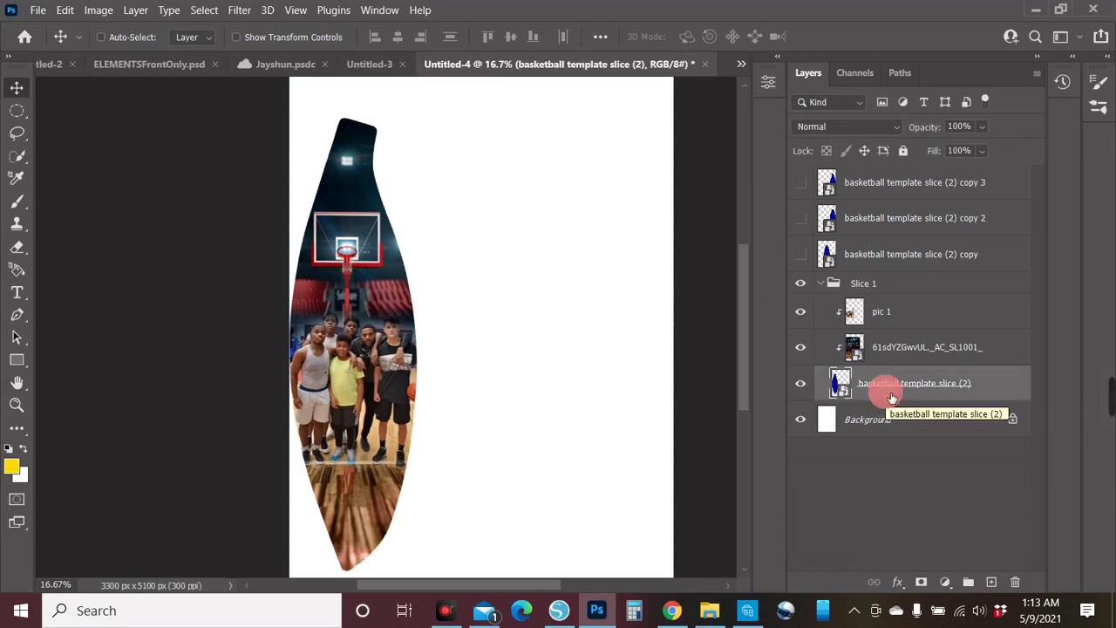
pyautogui.rightClick(891, 397)
pyautogui.click(760, 52)
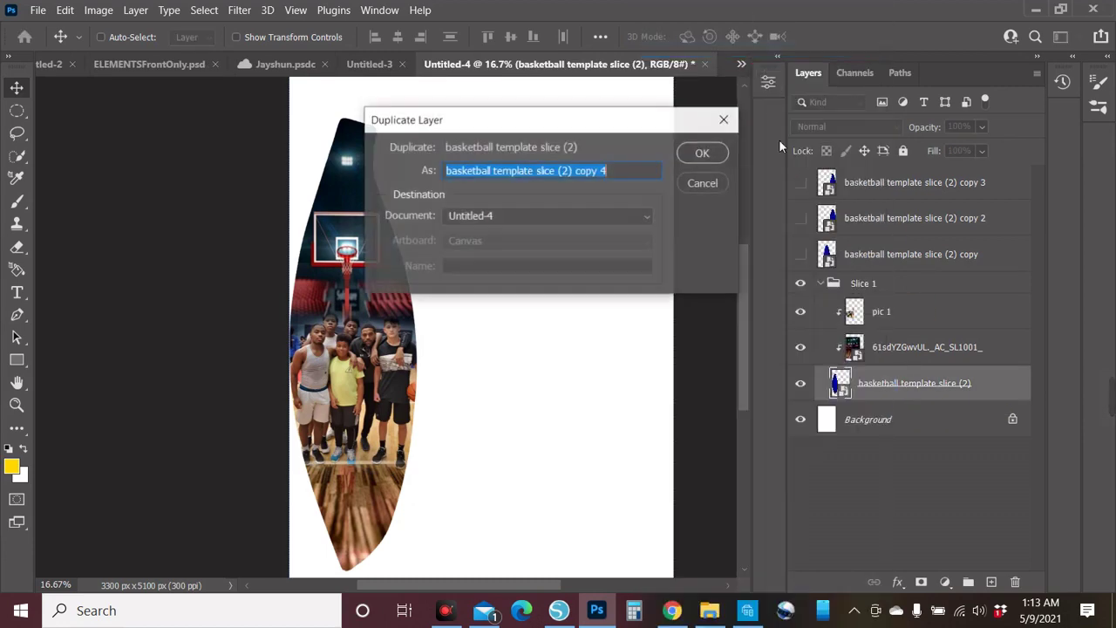
pyautogui.click(702, 153)
pyautogui.moveTo(865, 386); pyautogui.dragTo(886, 181)
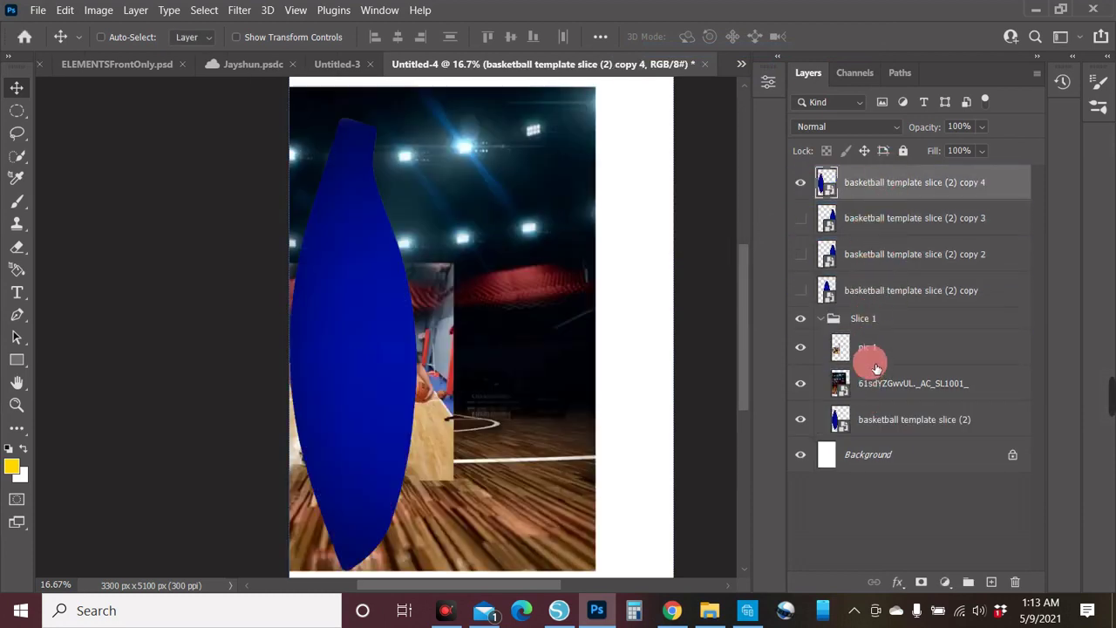
# - Rename the slice layer inside Slice 1 as "basketball template slice 1" and the first copy above the group as "basketball template slice (2)"
pyautogui.click(876, 301)
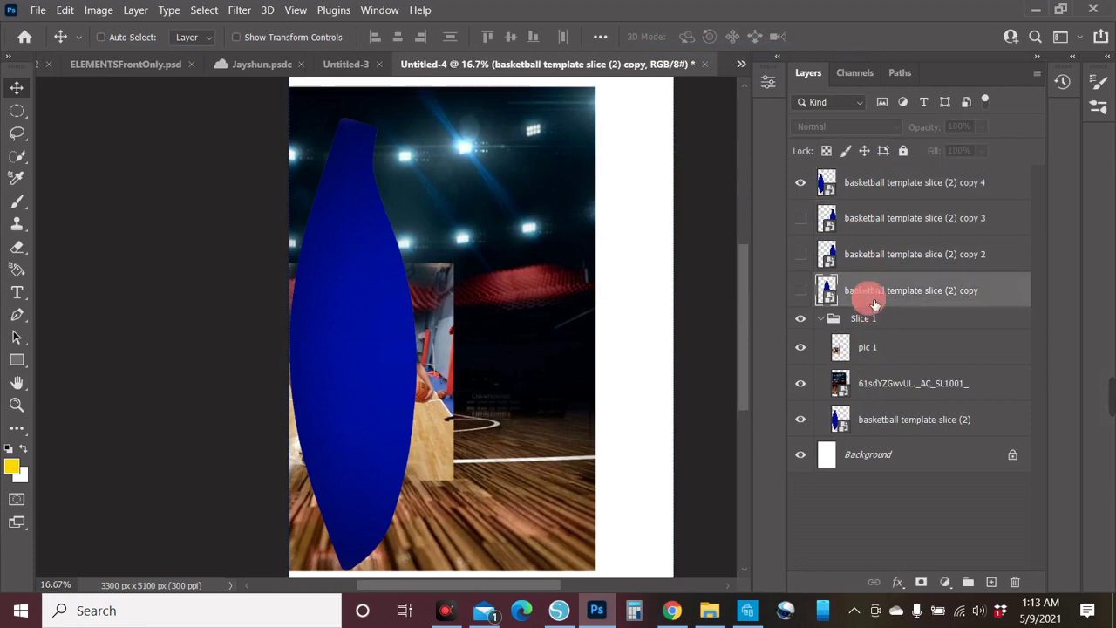
pyautogui.click(898, 427)
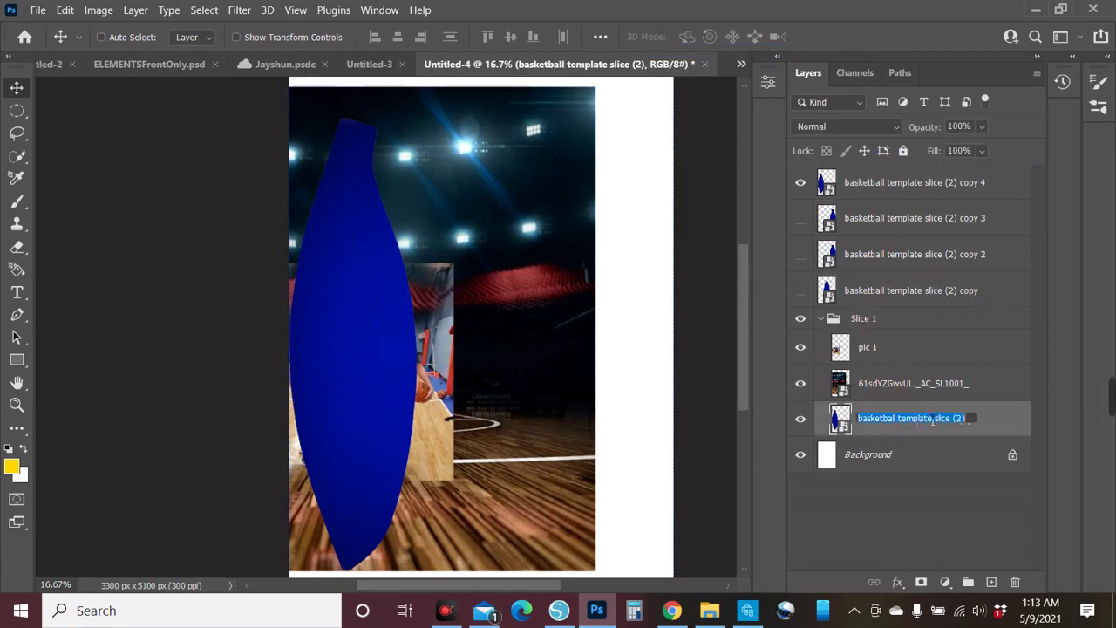
pyautogui.click(935, 408)
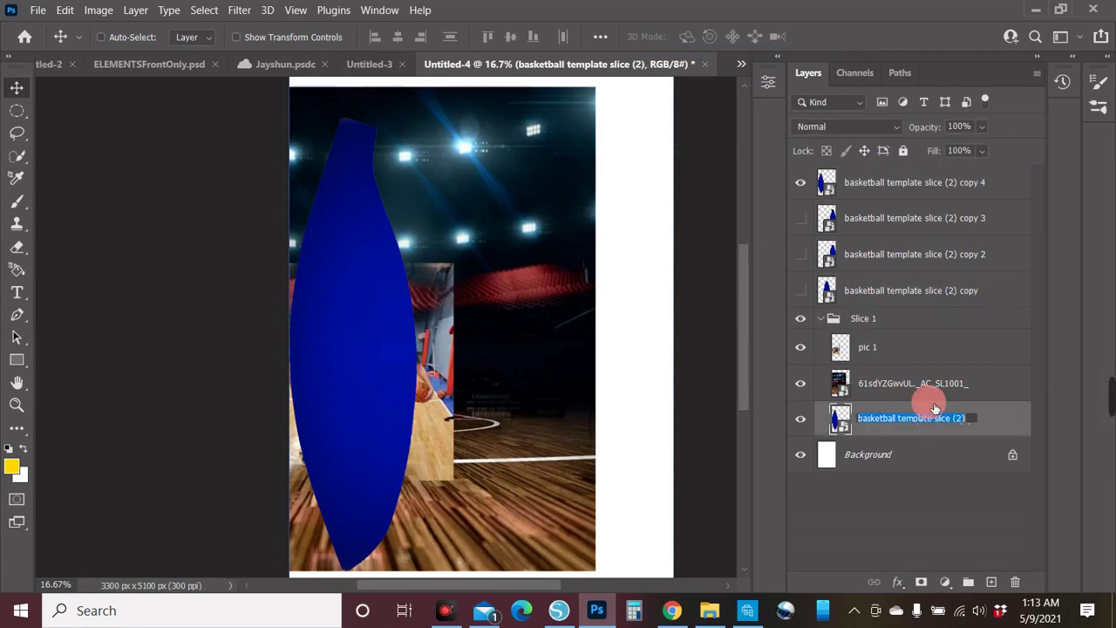
pyautogui.click(984, 417)
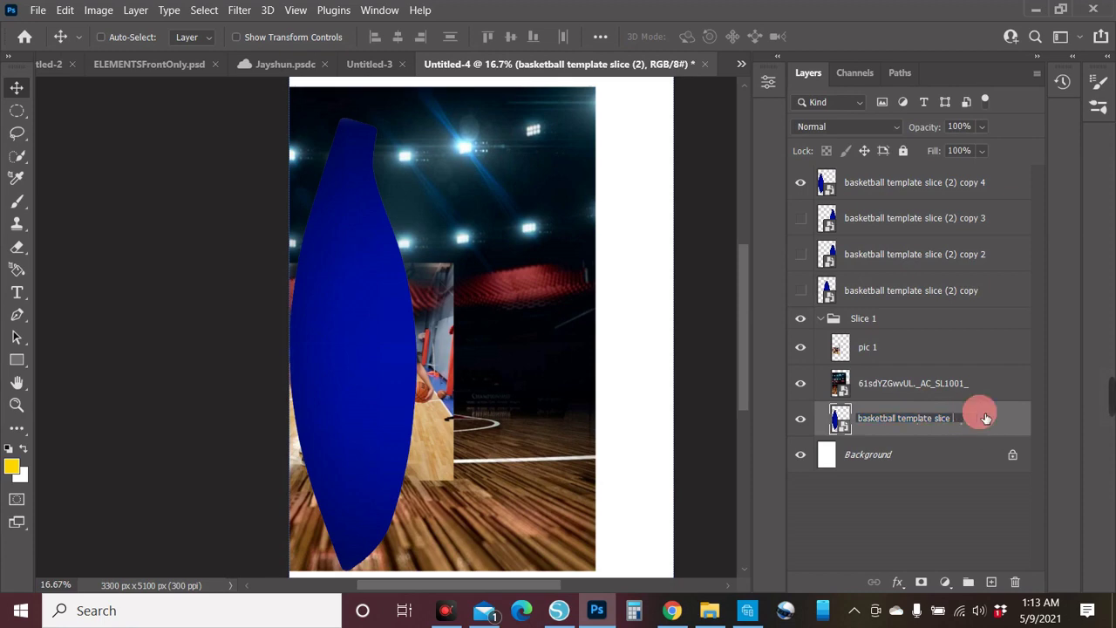
pyautogui.click(940, 293)
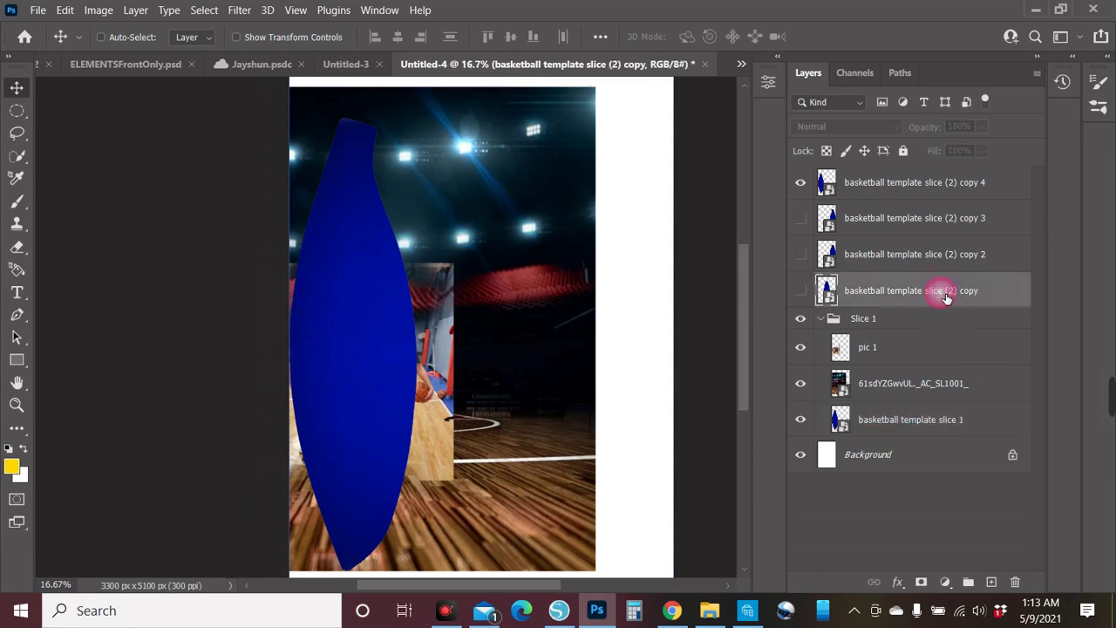
pyautogui.doubleClick(946, 295)
pyautogui.click(984, 291)
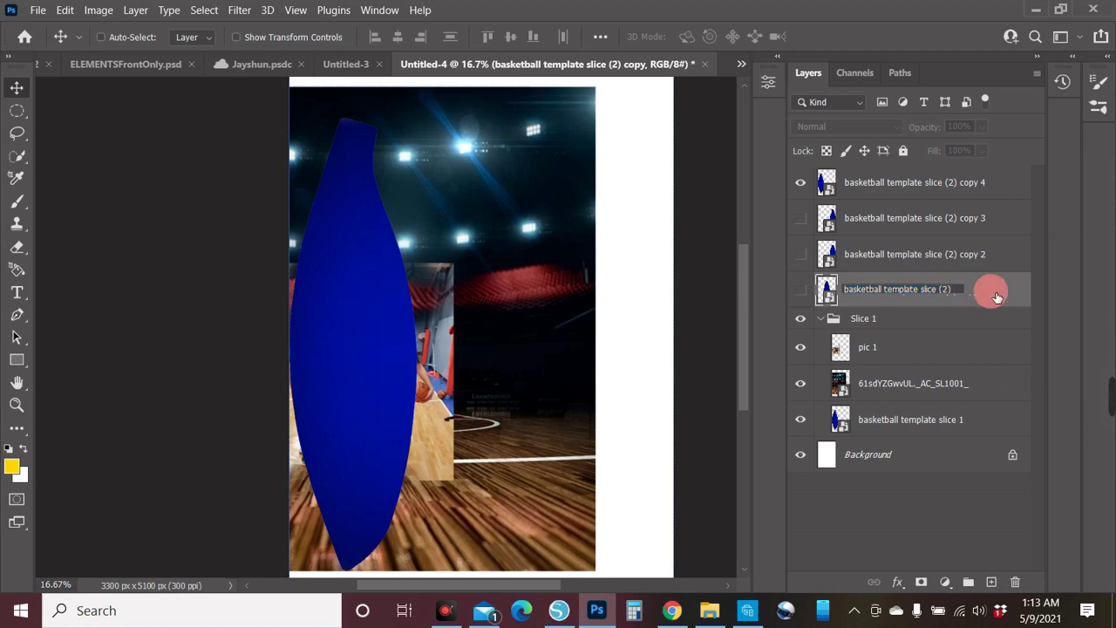
# - Rename the copy 2 layer as "basketball template slice 3" and the copy 3 layer as "basketball template slice 4"
pyautogui.doubleClick(969, 254)
pyautogui.click(973, 255)
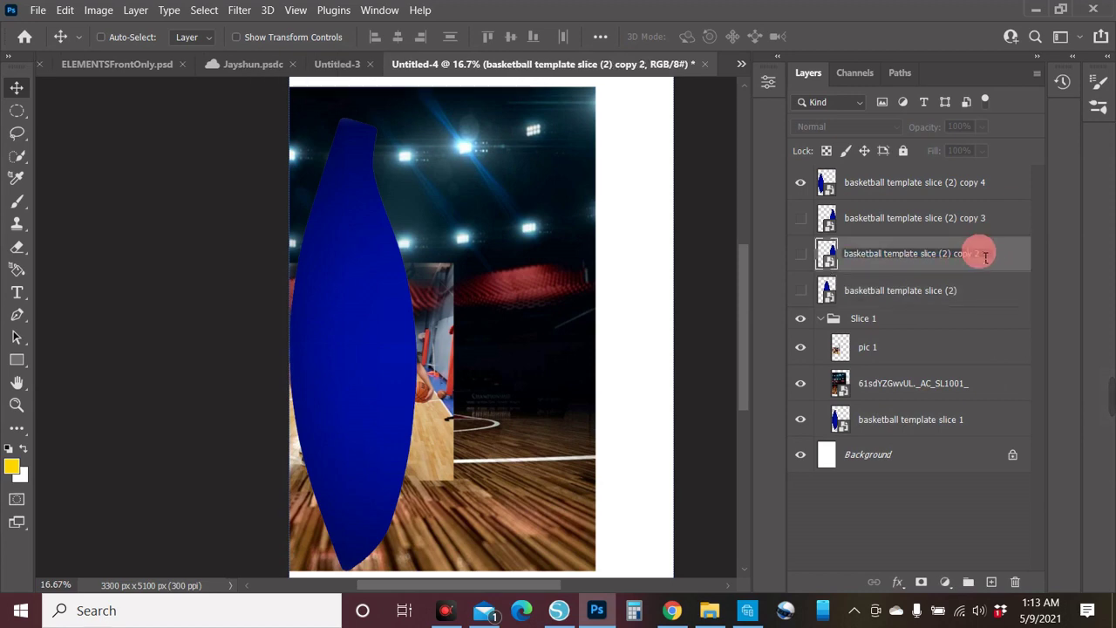
pyautogui.moveTo(986, 255); pyautogui.dragTo(957, 262)
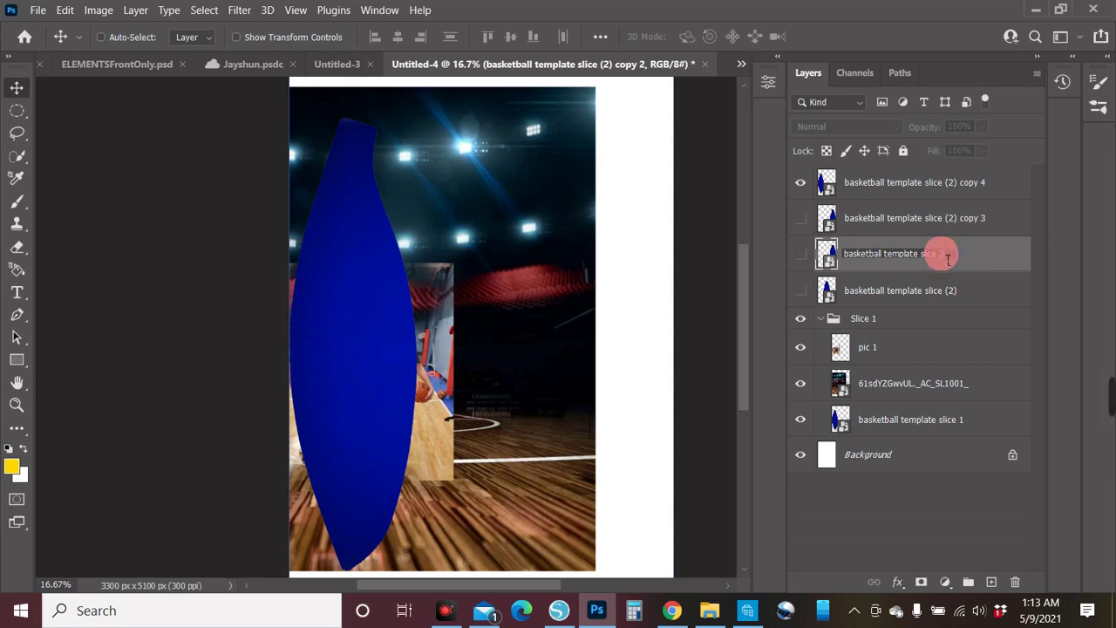
pyautogui.click(977, 217)
pyautogui.doubleClick(977, 218)
pyautogui.moveTo(982, 218); pyautogui.dragTo(970, 221)
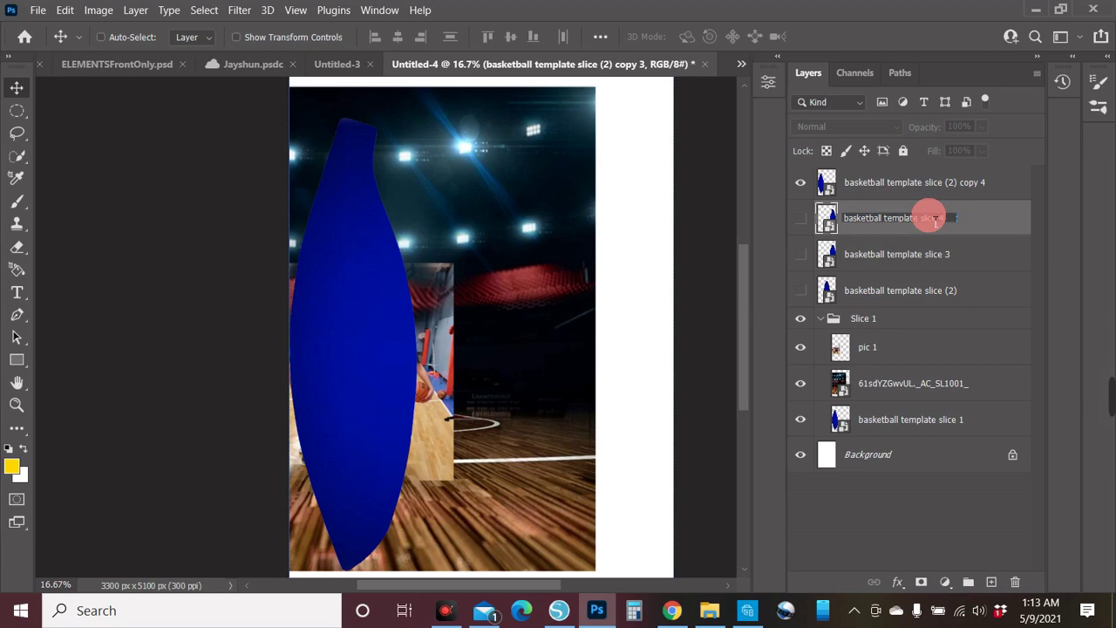
# - Rename the topmost copy 4 layer as "basketball template slice 5"
pyautogui.click(959, 182)
pyautogui.doubleClick(975, 182)
pyautogui.moveTo(992, 186); pyautogui.dragTo(961, 191)
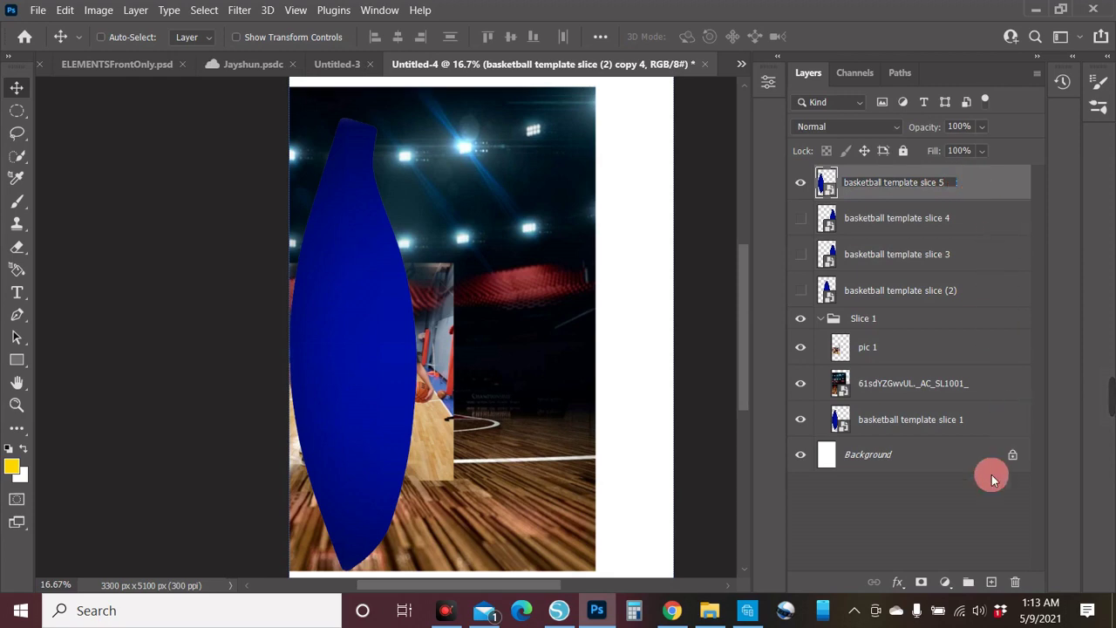
pyautogui.click(973, 511)
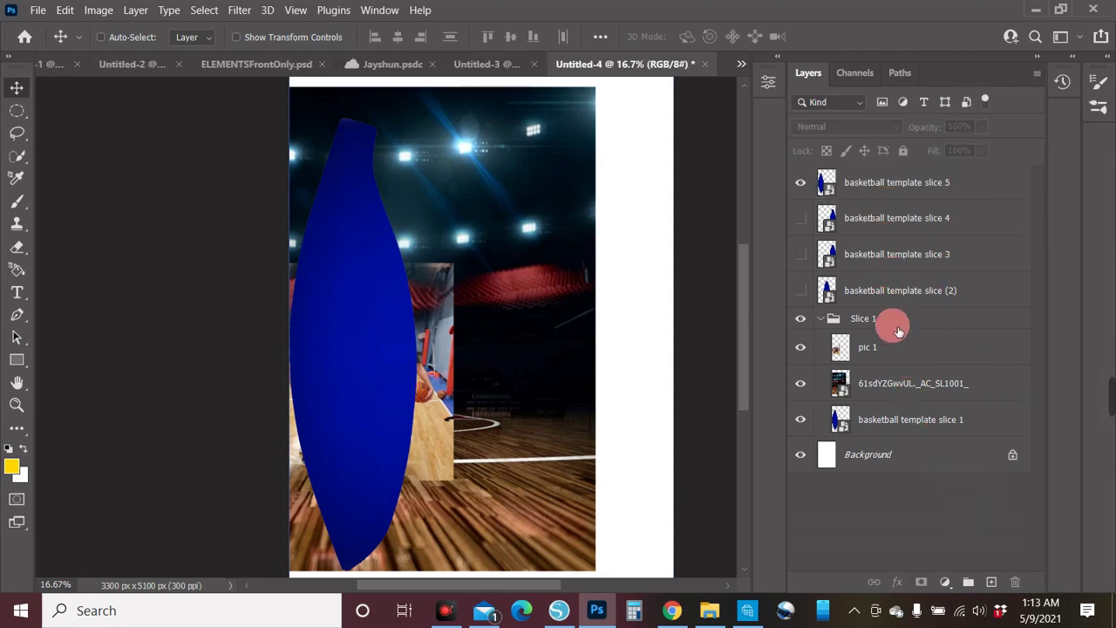
# - Duplicate the basketball template slice (2) layer, moving the copy to the top of the layer stack and naming it "basketball template slice 6"
pyautogui.click(886, 297)
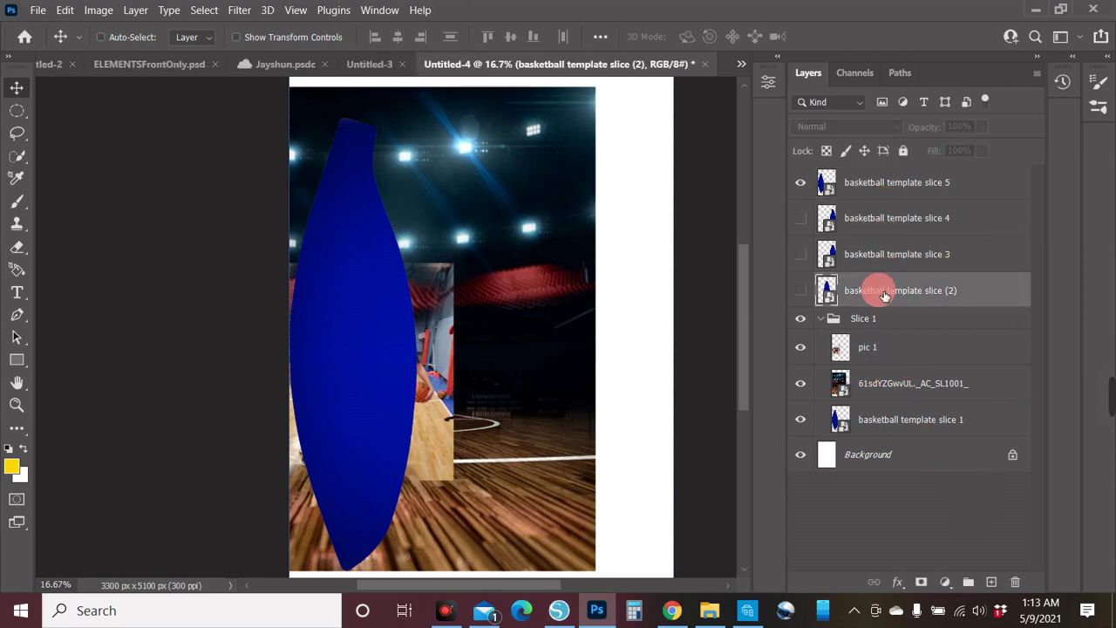
pyautogui.rightClick(879, 294)
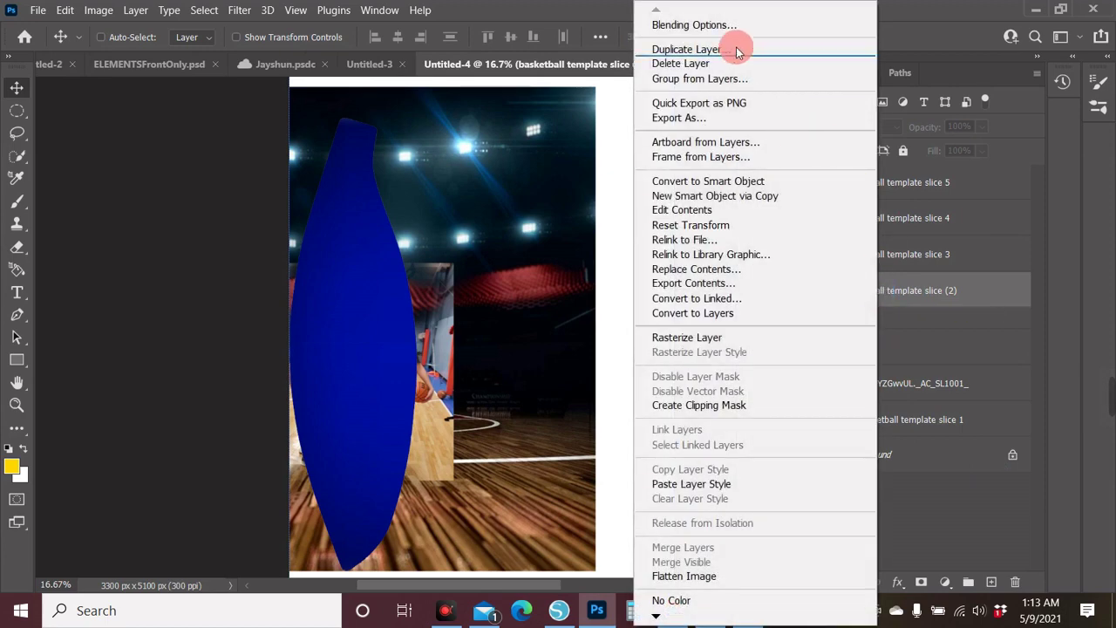
pyautogui.click(723, 52)
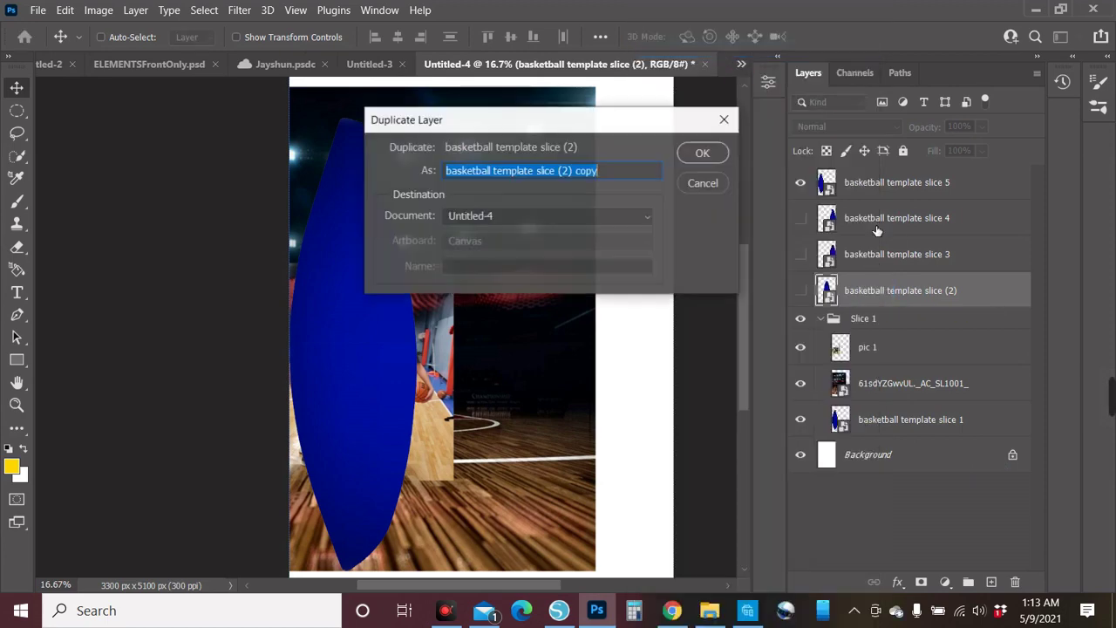
pyautogui.click(705, 150)
pyautogui.moveTo(879, 278); pyautogui.dragTo(860, 179)
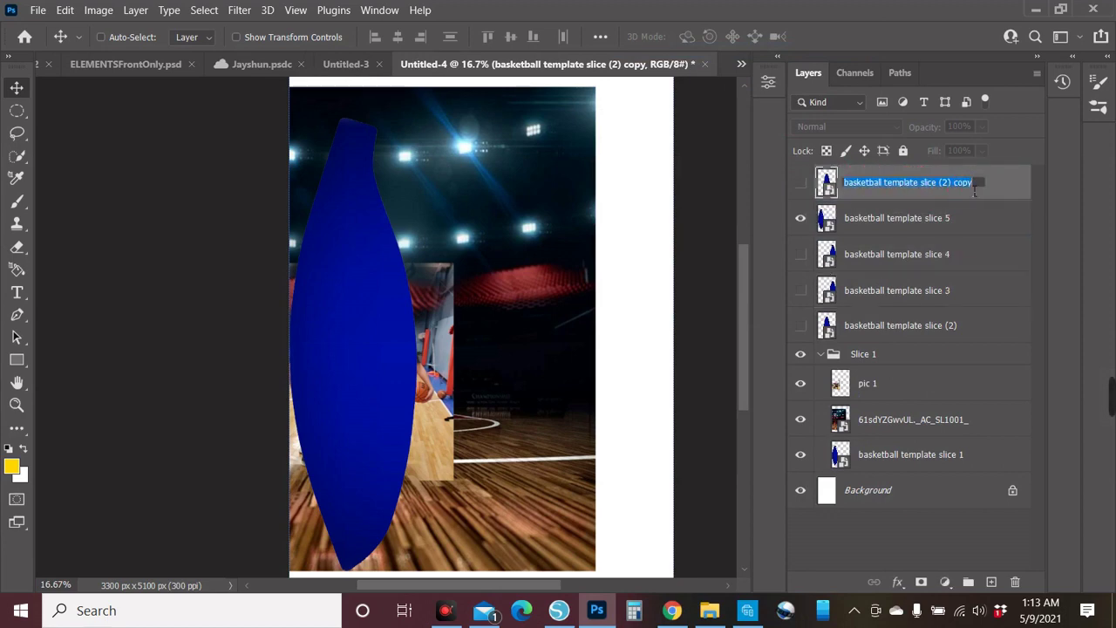
pyautogui.click(974, 185)
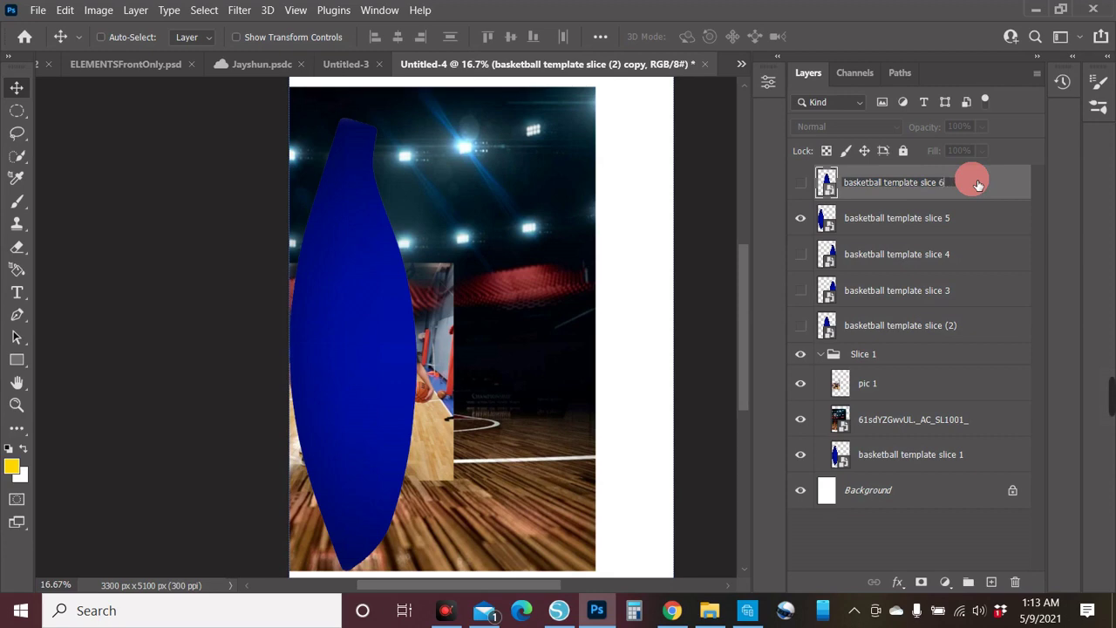
# - Duplicate the basketball template slice 3 layer, moving the copy to the top of the layer stack and naming it "basketball template slice 7"
pyautogui.click(907, 301)
pyautogui.rightClick(907, 301)
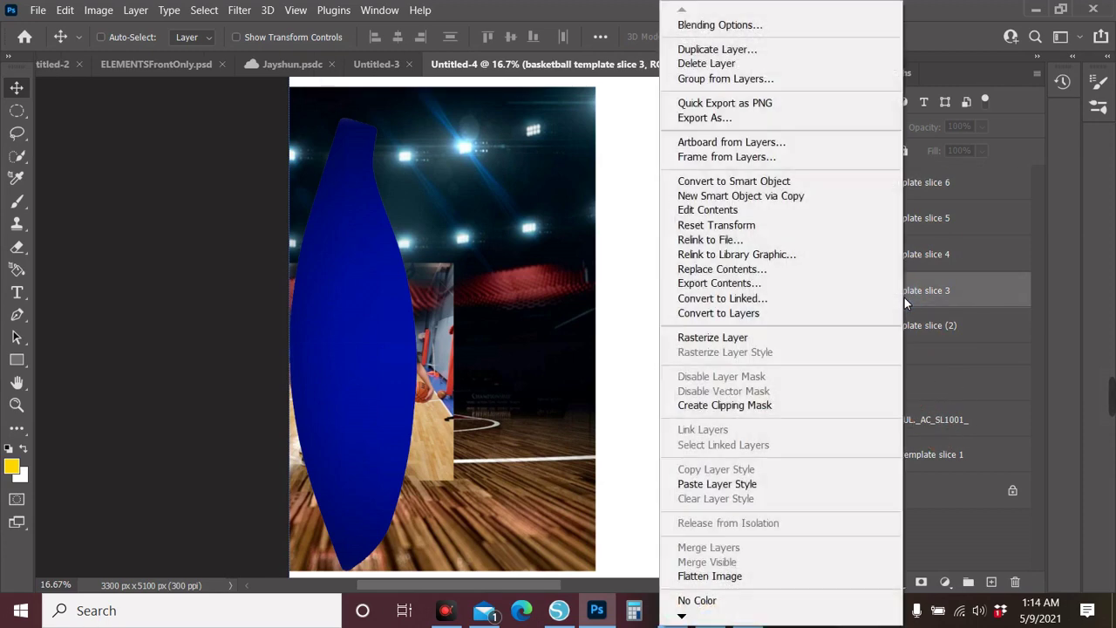
pyautogui.click(770, 48)
pyautogui.press('Return')
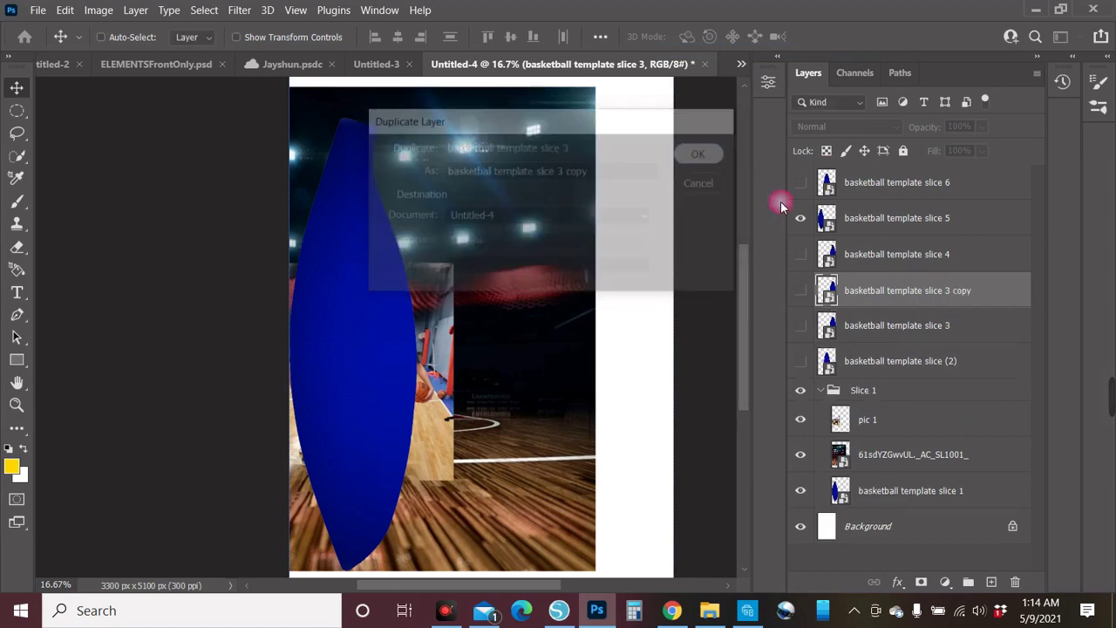
pyautogui.moveTo(917, 300); pyautogui.dragTo(914, 184)
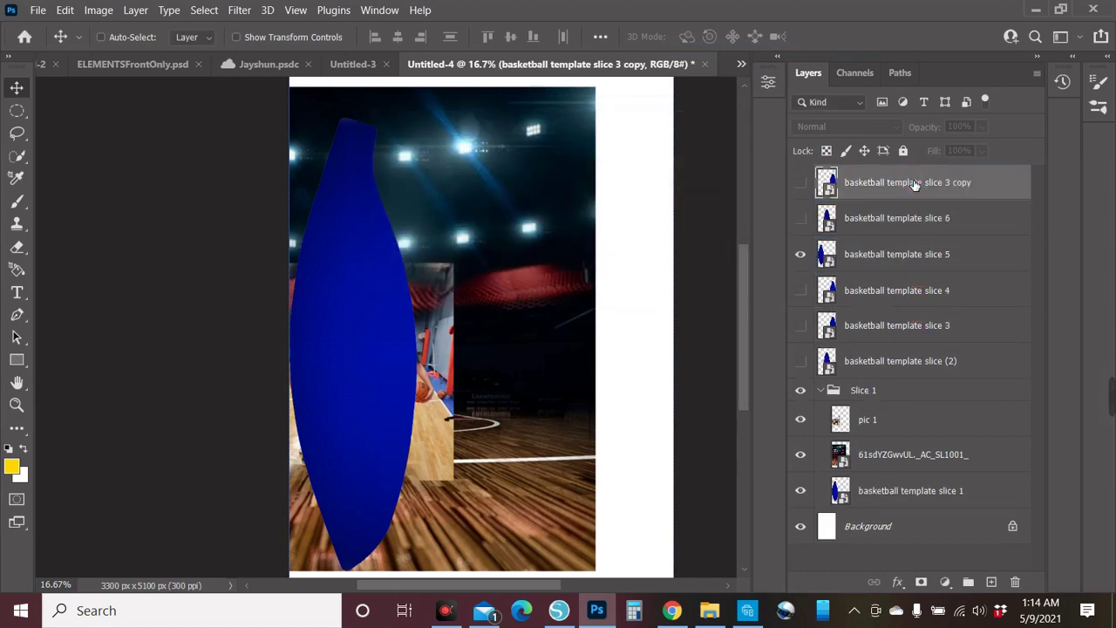
pyautogui.doubleClick(960, 183)
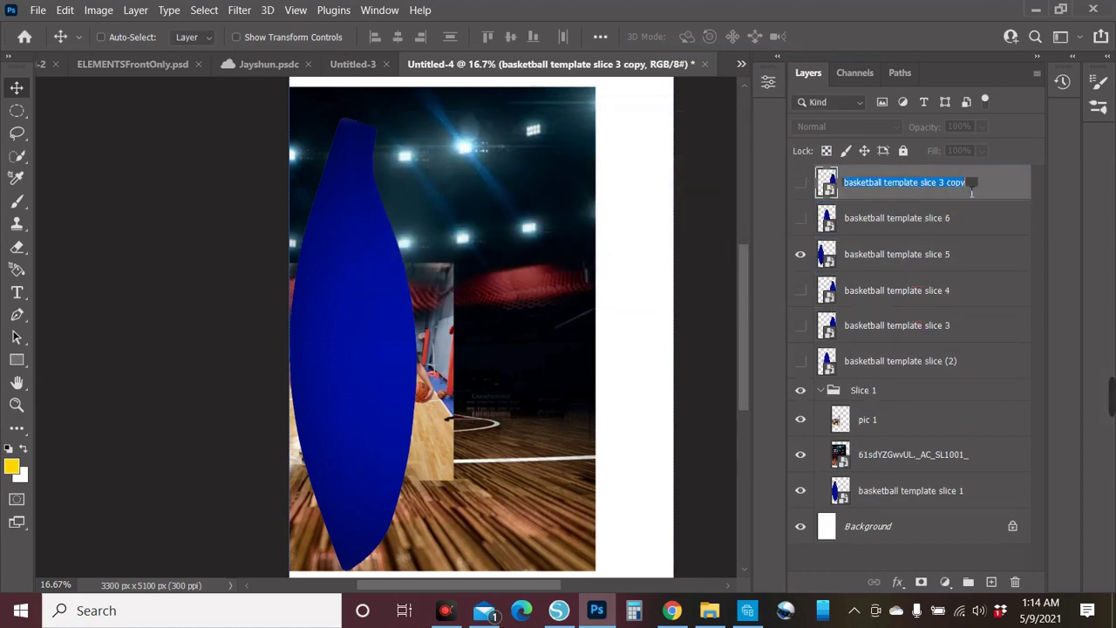
pyautogui.doubleClick(959, 184)
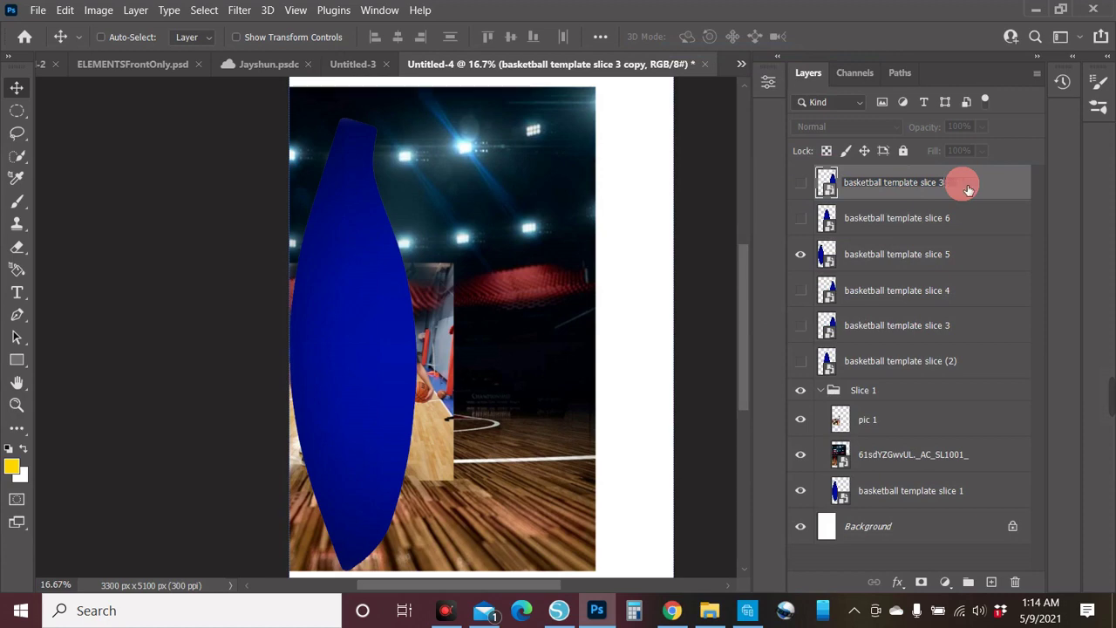
pyautogui.write('7')
# - Duplicate the basketball template slice 4 layer, moving the copy to the top of the layer stack and naming it "basketball template slice 8"
pyautogui.click(954, 296)
pyautogui.rightClick(947, 288)
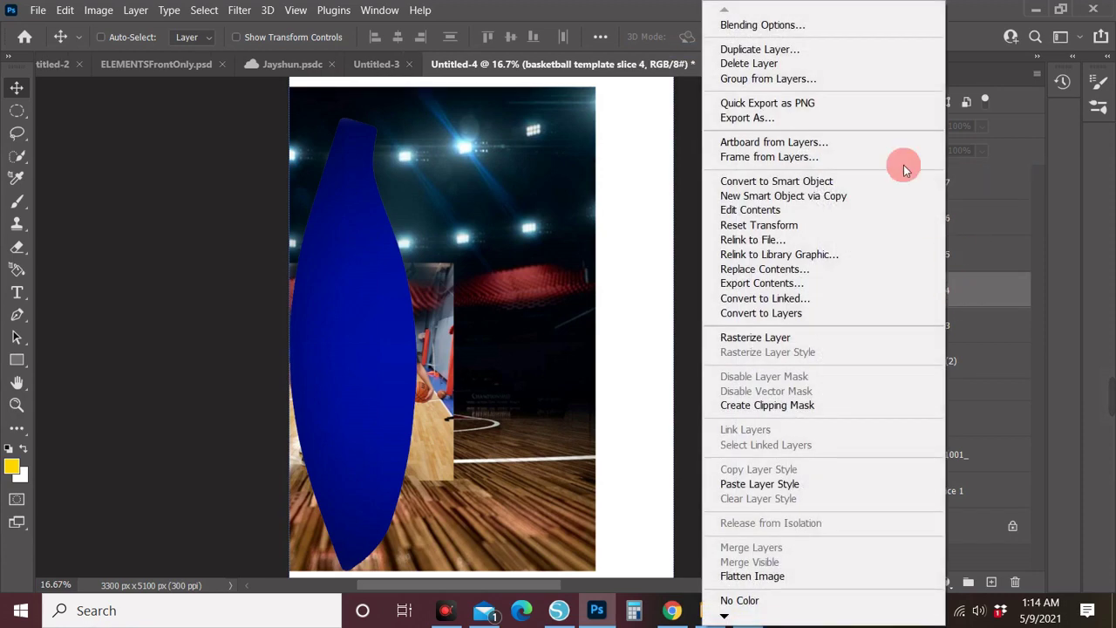
pyautogui.click(777, 47)
pyautogui.click(703, 154)
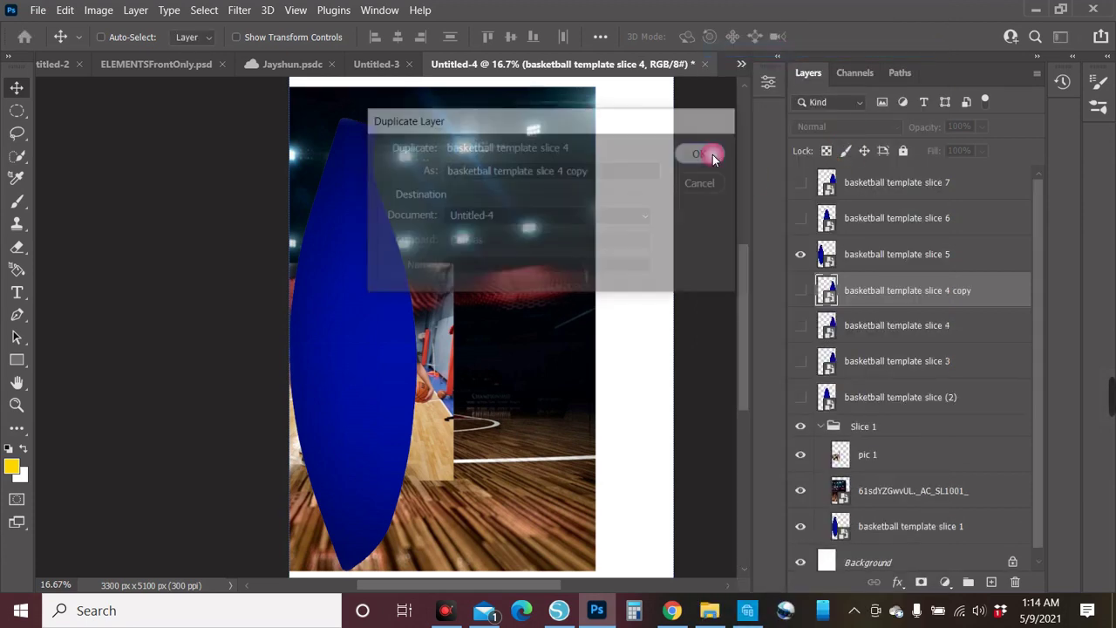
pyautogui.moveTo(942, 289); pyautogui.dragTo(909, 184)
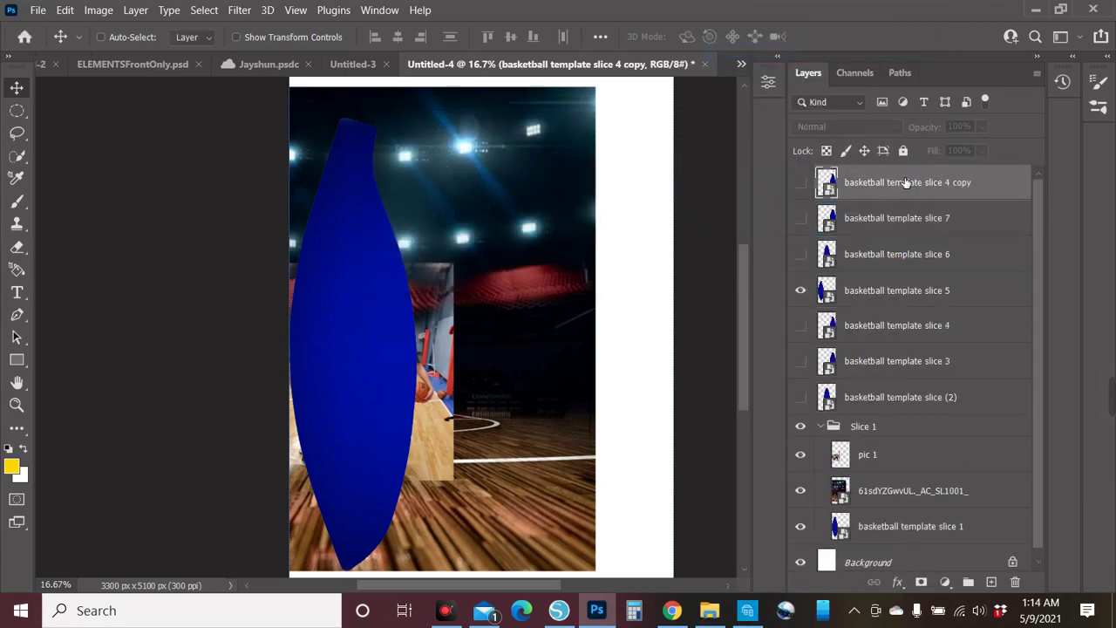
pyautogui.doubleClick(955, 187)
pyautogui.click(968, 192)
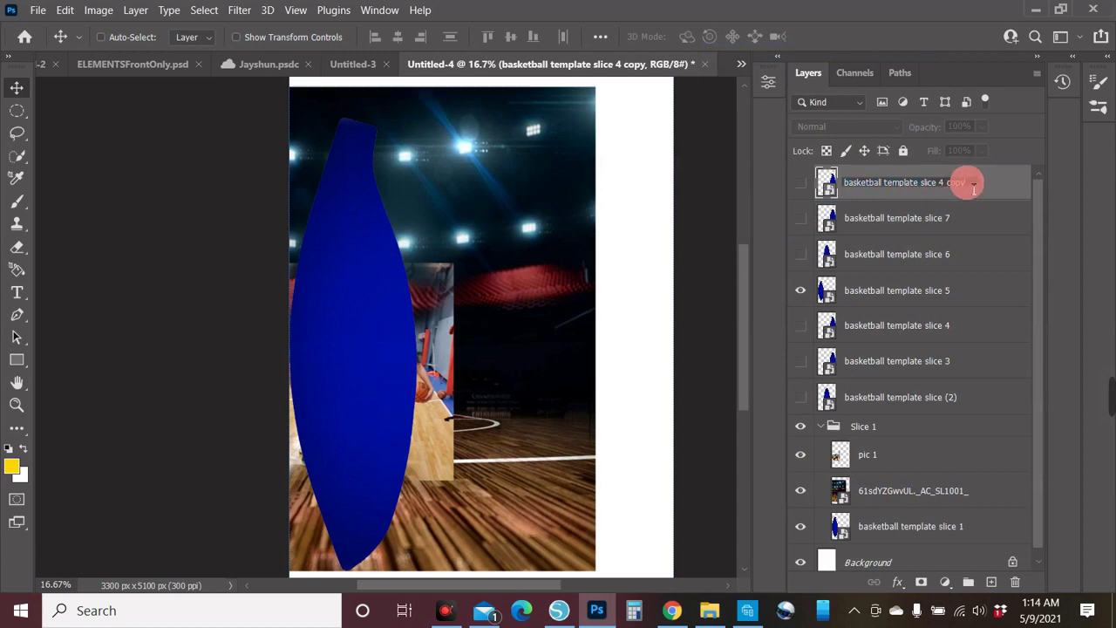
pyautogui.hotkey('ctrl', 'a')
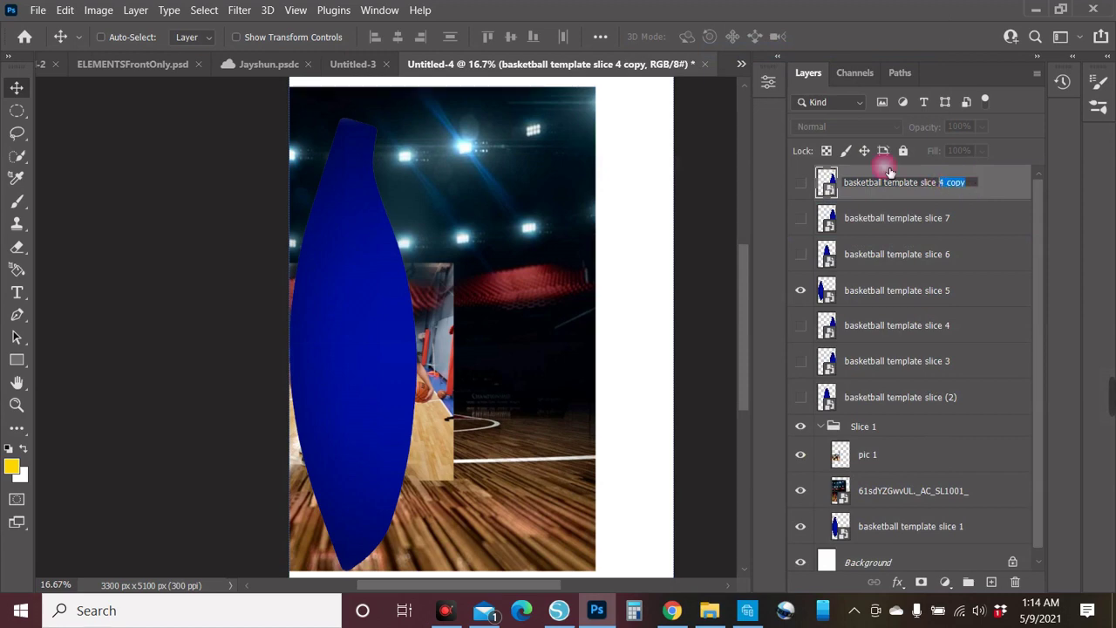
pyautogui.write('8')
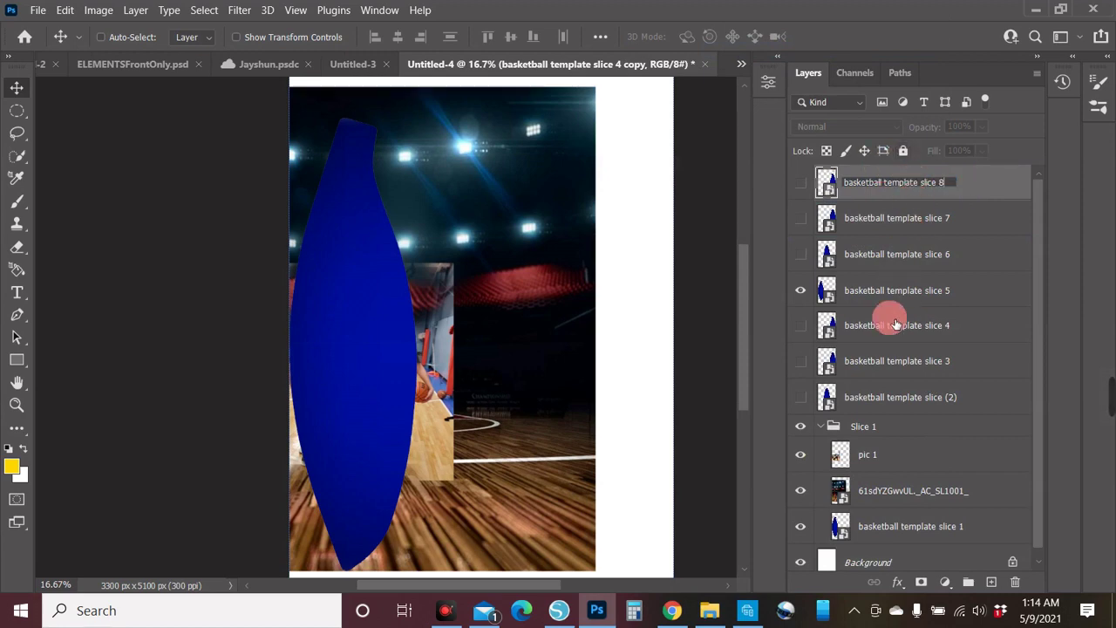
# - Collapse the Slice 1 group and group the basketball template slice 5, 6, 7 and 8 layers as "Ball Side 2"
pyautogui.click(892, 290)
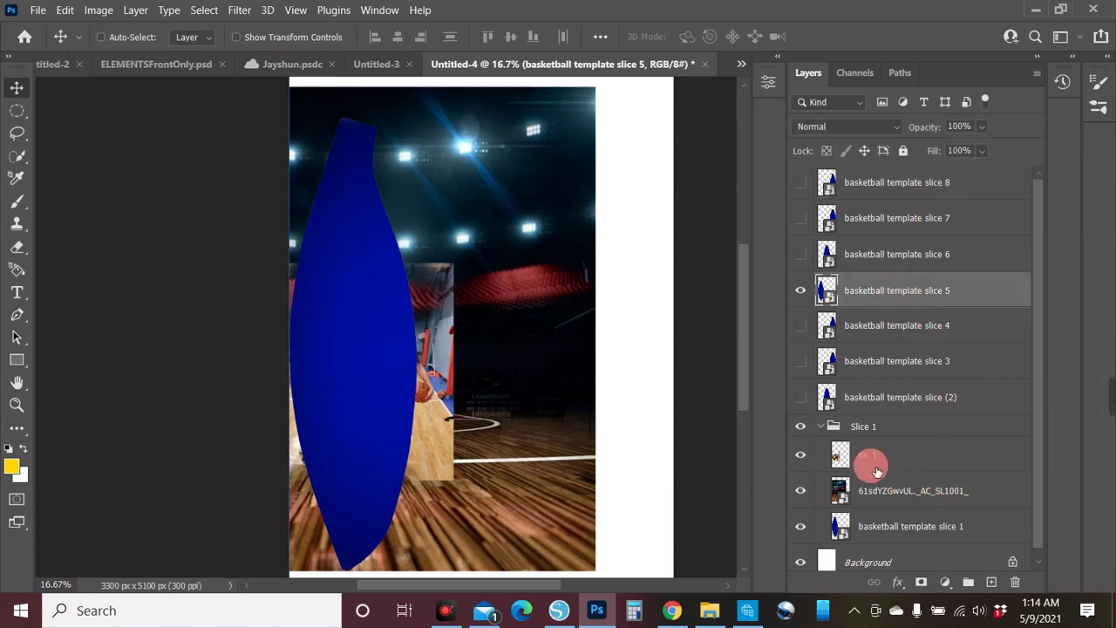
pyautogui.scroll(-1, 864, 454)
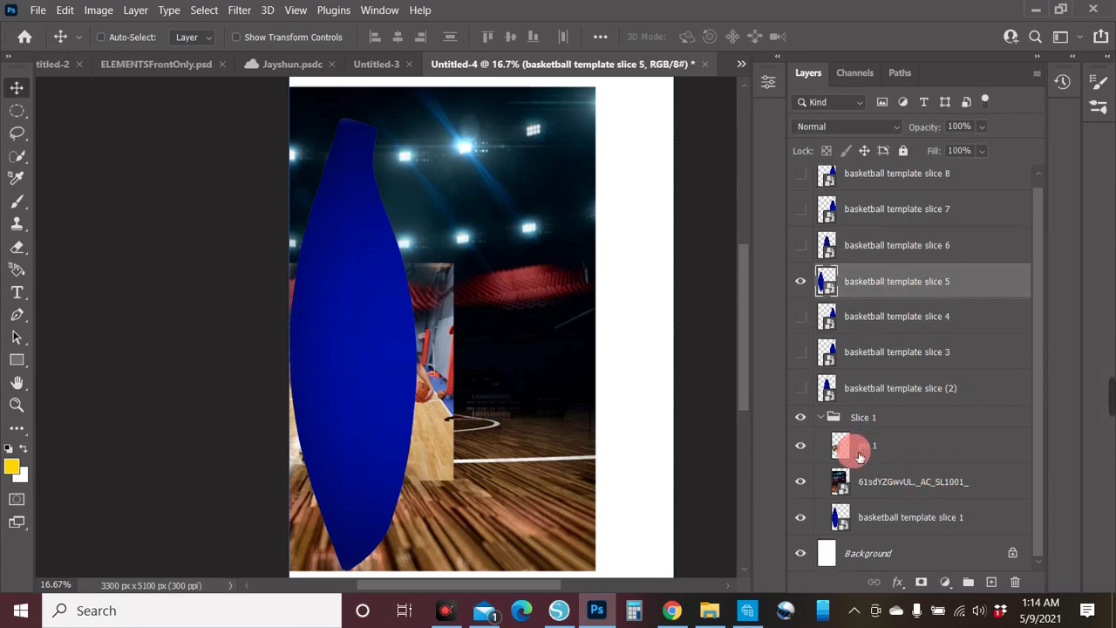
pyautogui.click(821, 418)
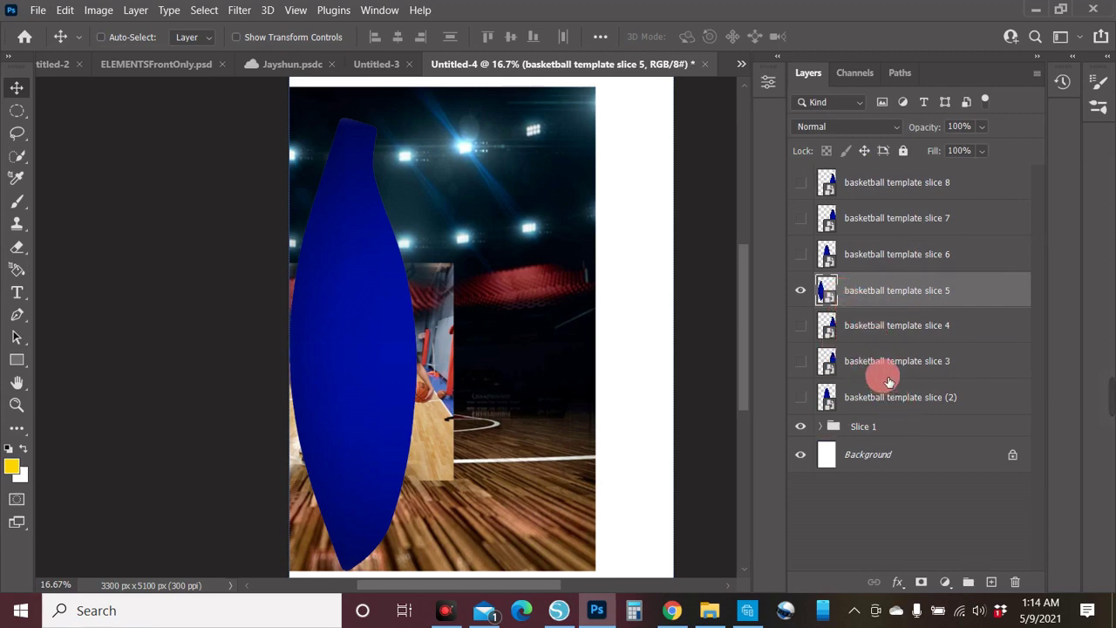
pyautogui.keyDown('ctrl'); pyautogui.click(899, 255); pyautogui.keyUp('ctrl')
pyautogui.keyDown('ctrl'); pyautogui.click(901, 218); pyautogui.keyUp('ctrl')
pyautogui.keyDown('ctrl'); pyautogui.click(899, 182); pyautogui.keyUp('ctrl')
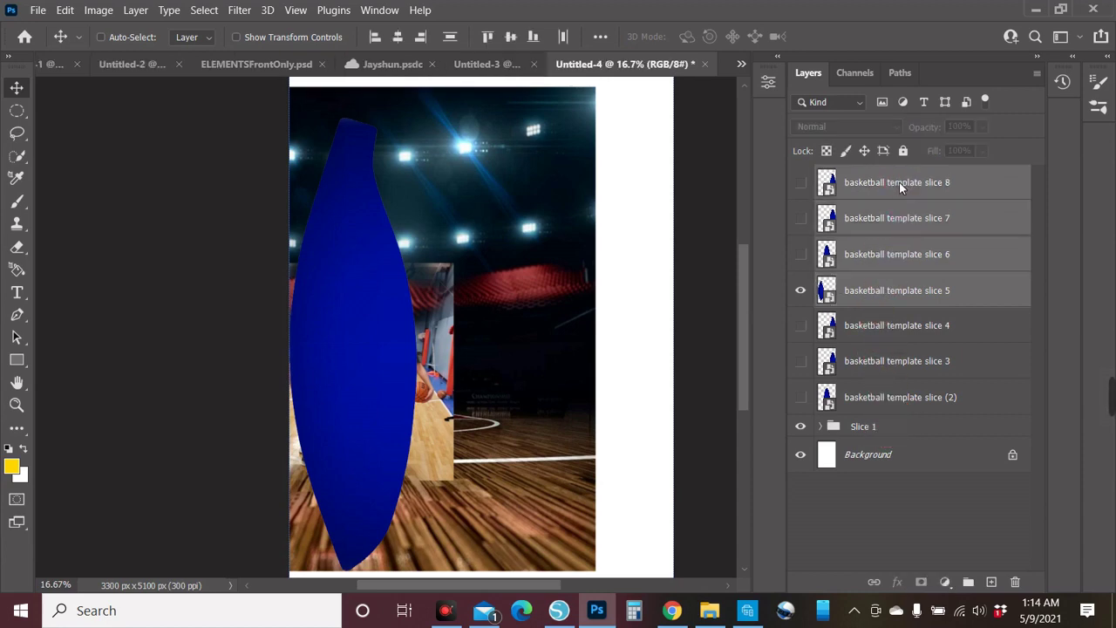
pyautogui.rightClick(900, 181)
pyautogui.click(724, 77)
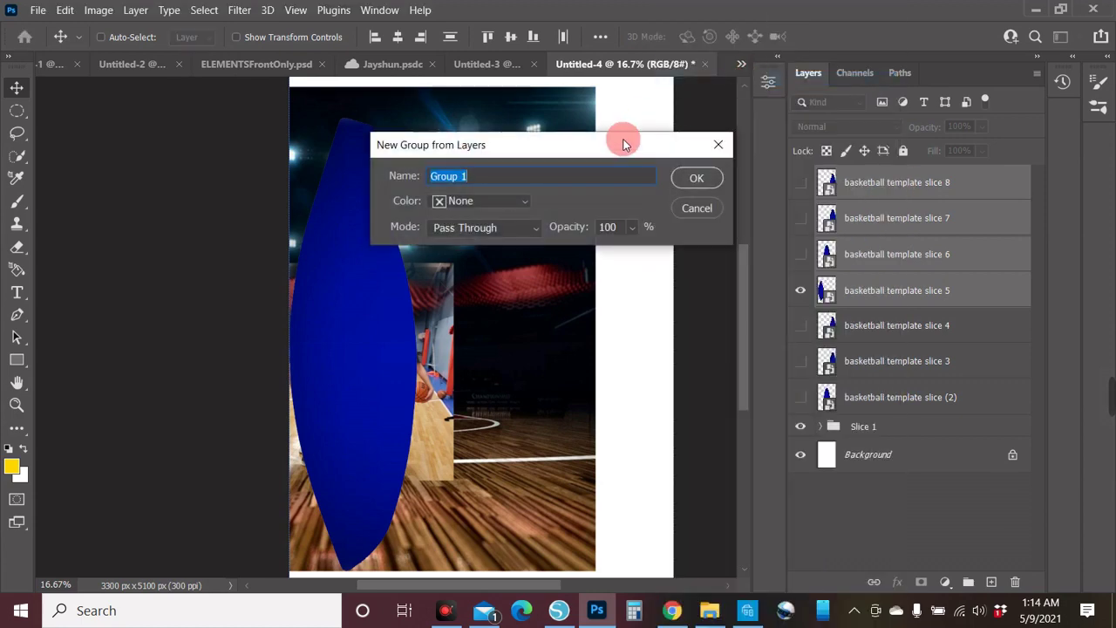
pyautogui.write('Ball Side 2')
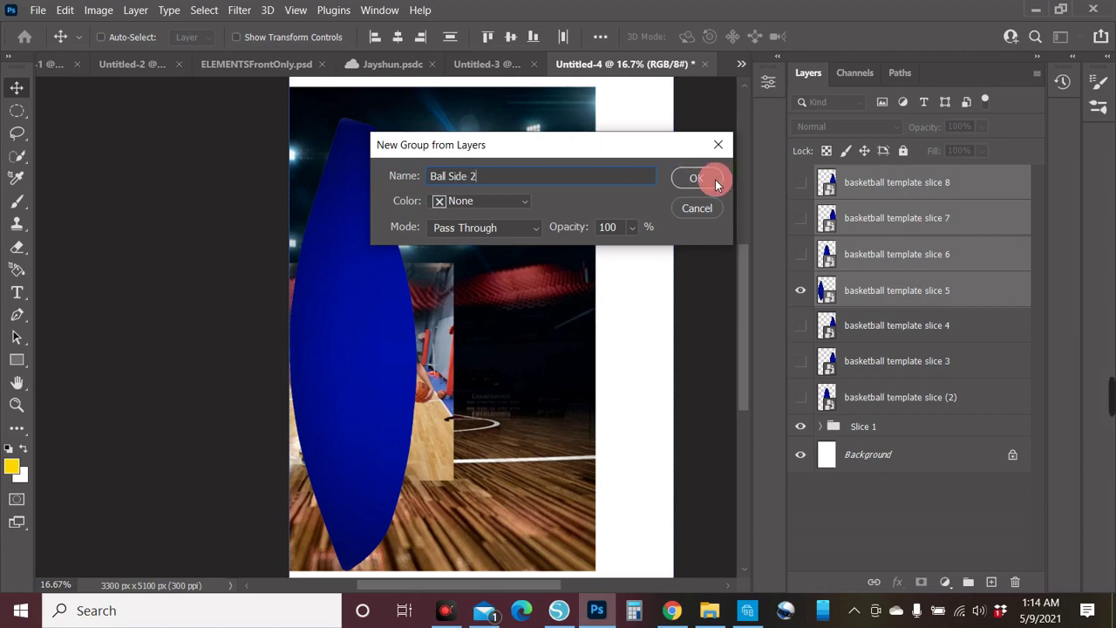
pyautogui.click(714, 178)
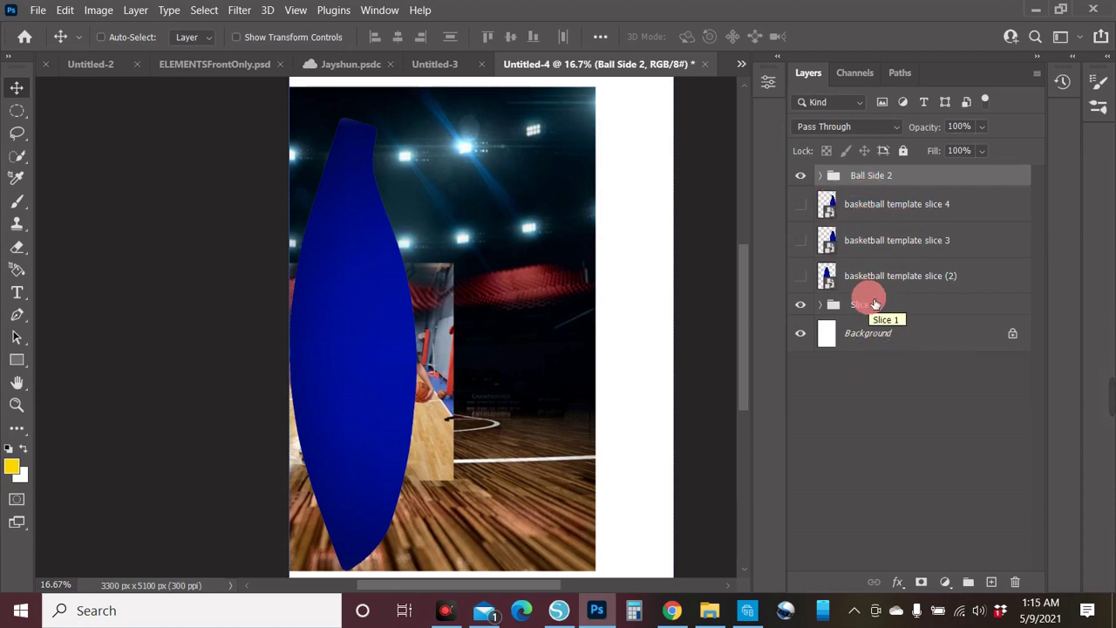
# - Hide the Ball Side 2 group and clip the court background and pic 1 layers to basketball template slice 1
pyautogui.click(800, 176)
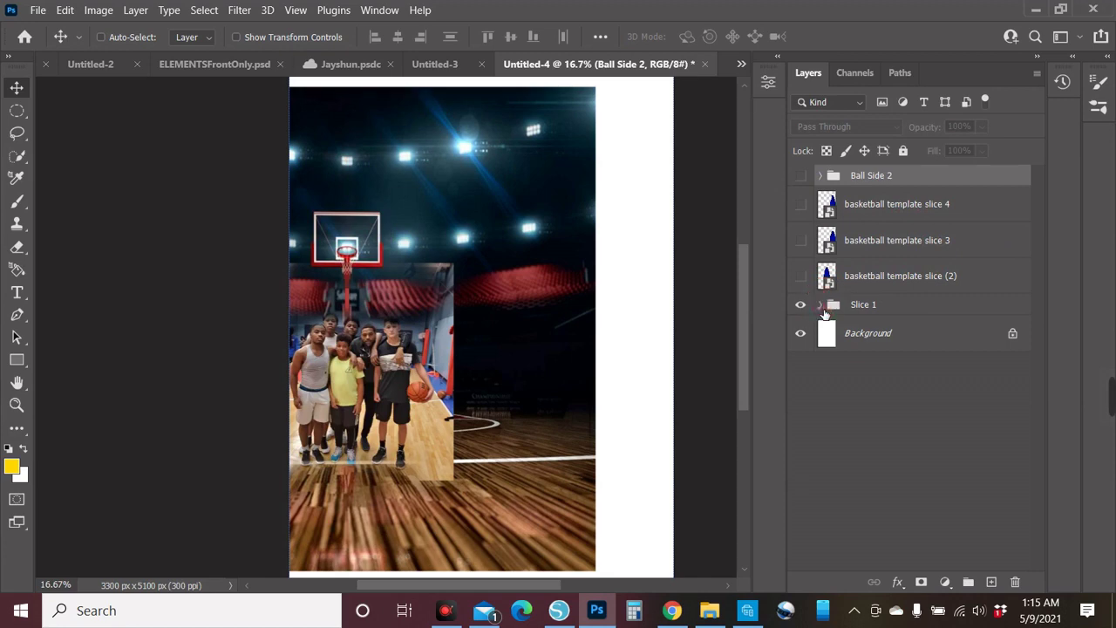
pyautogui.click(821, 305)
pyautogui.click(873, 369)
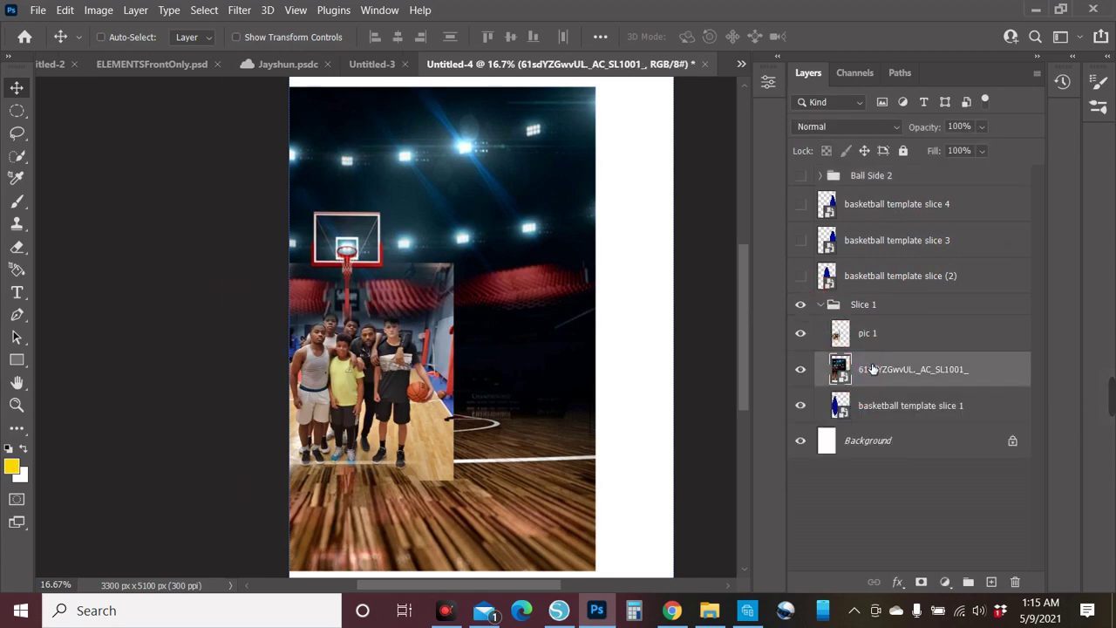
pyautogui.rightClick(873, 369)
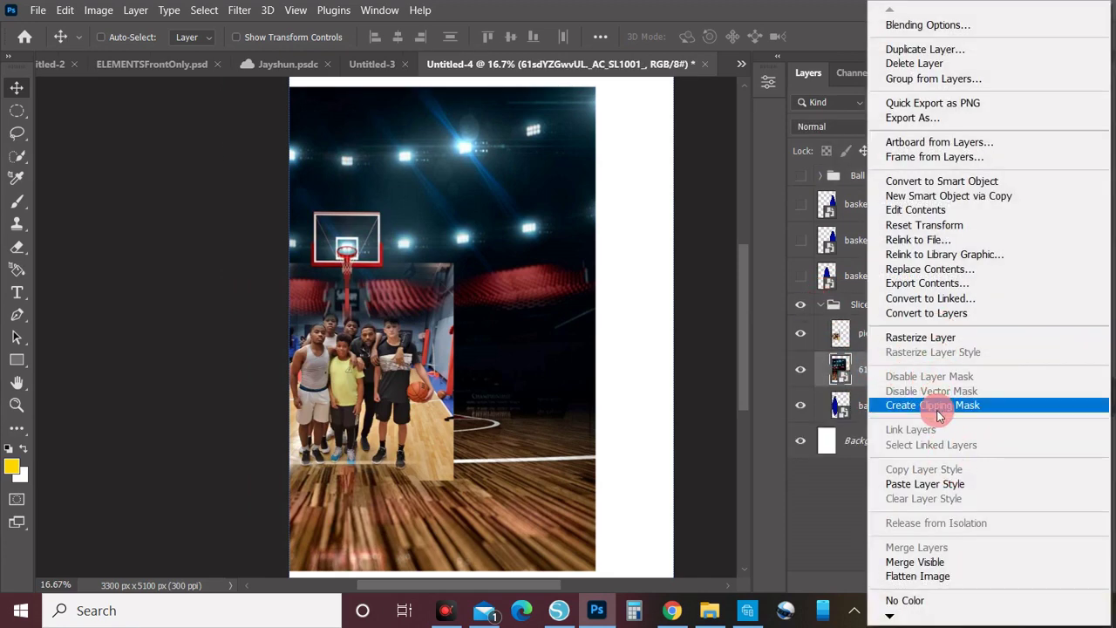
pyautogui.click(939, 406)
pyautogui.click(876, 338)
pyautogui.rightClick(875, 337)
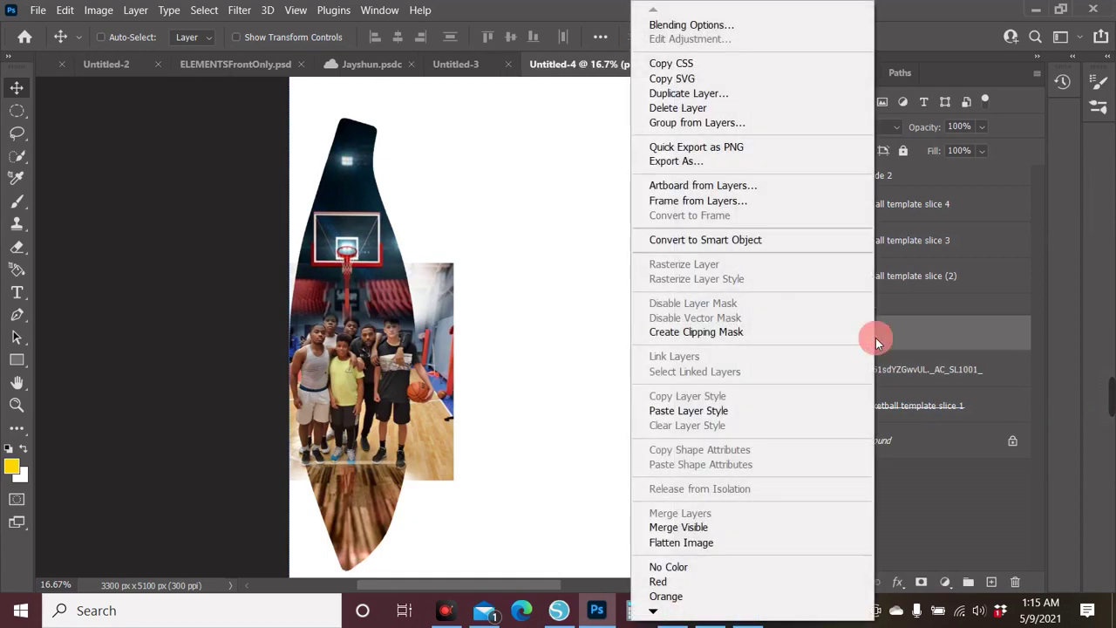
pyautogui.click(774, 331)
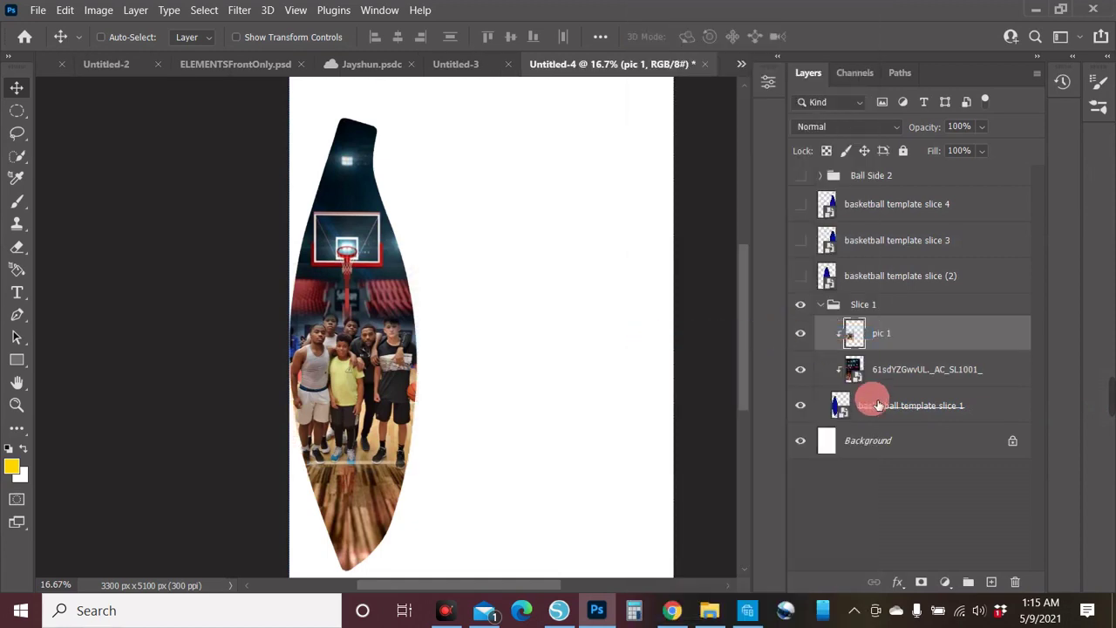
pyautogui.click(883, 490)
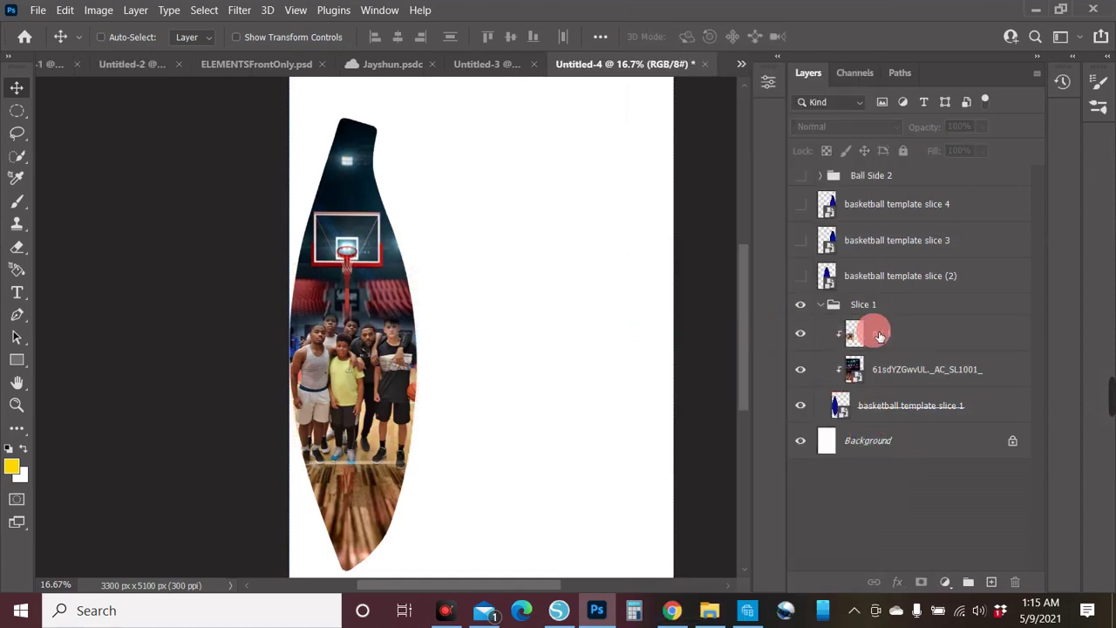
# - Collapse and hide the Slice 1 group, and show the basketball template slice (2) layer
pyautogui.click(820, 304)
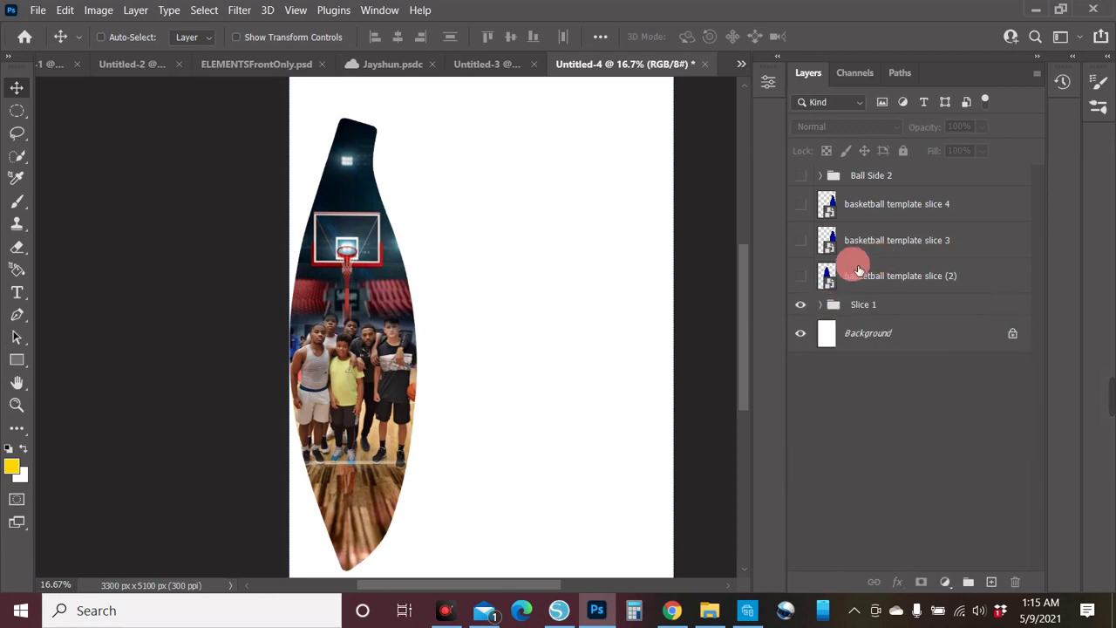
pyautogui.click(801, 304)
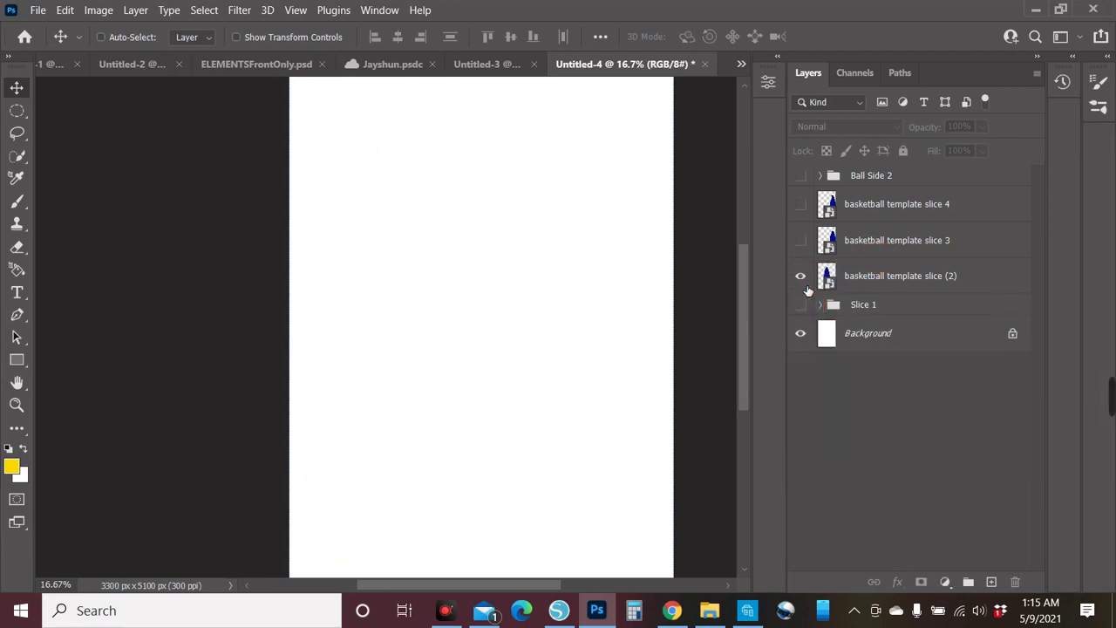
pyautogui.click(802, 288)
# - Place pic 2 as an embedded image, scale it to about 49.33%, and position it across the middle of the blue slice
pyautogui.click(38, 10)
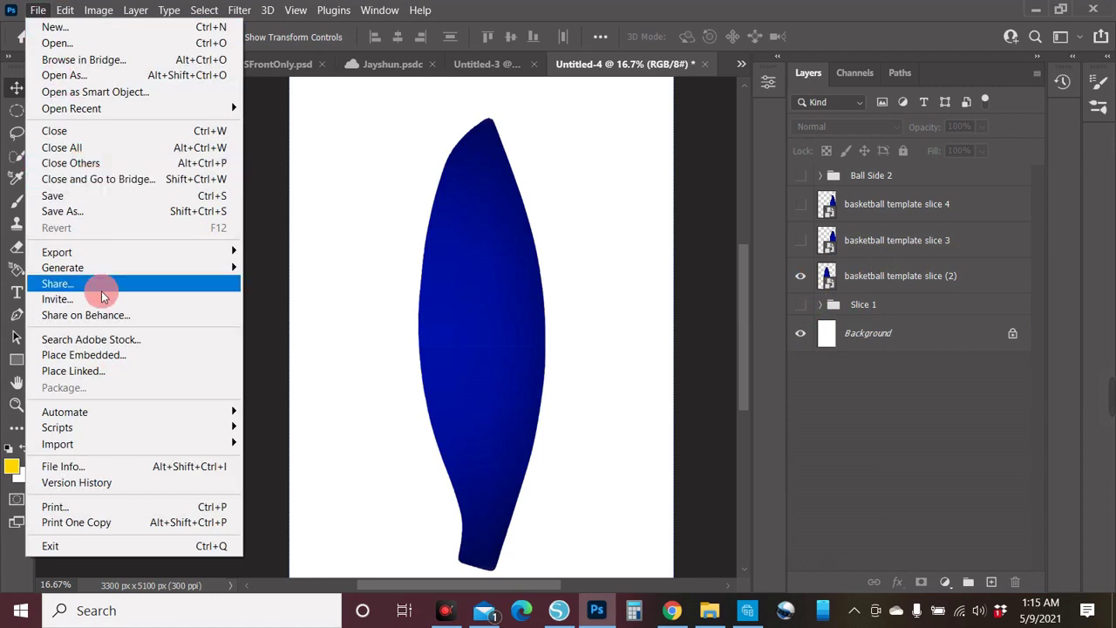
pyautogui.click(103, 353)
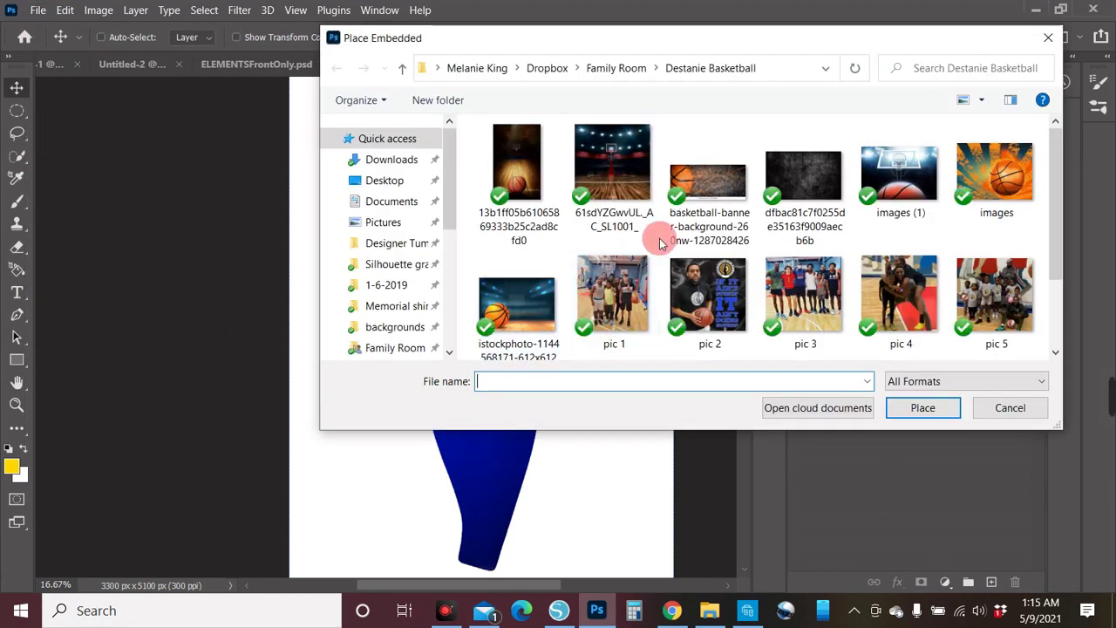
pyautogui.click(726, 289)
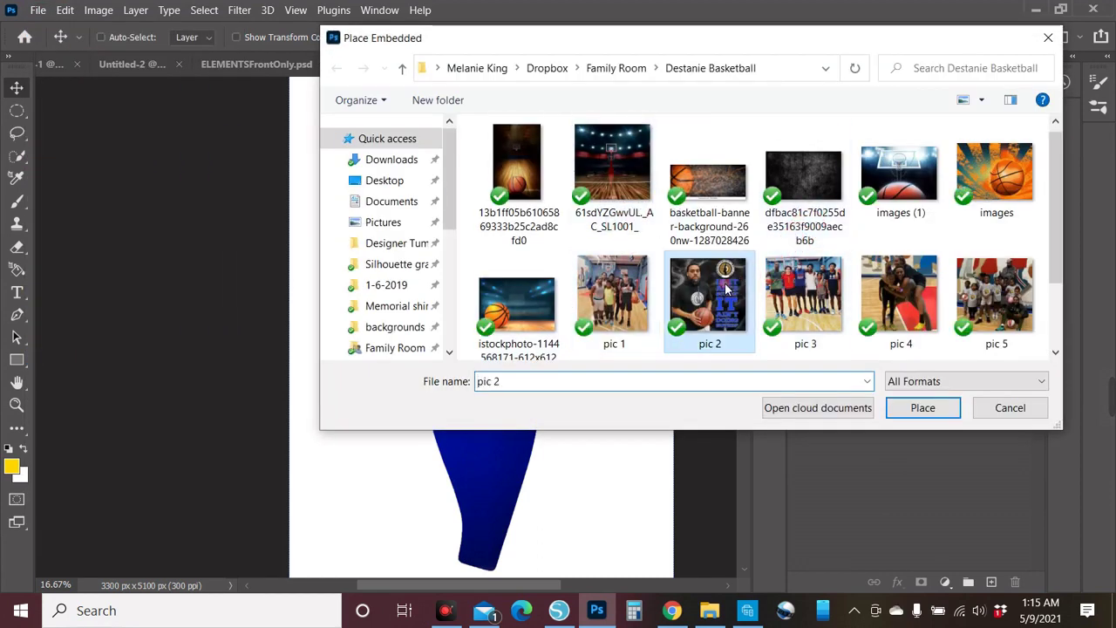
pyautogui.click(912, 410)
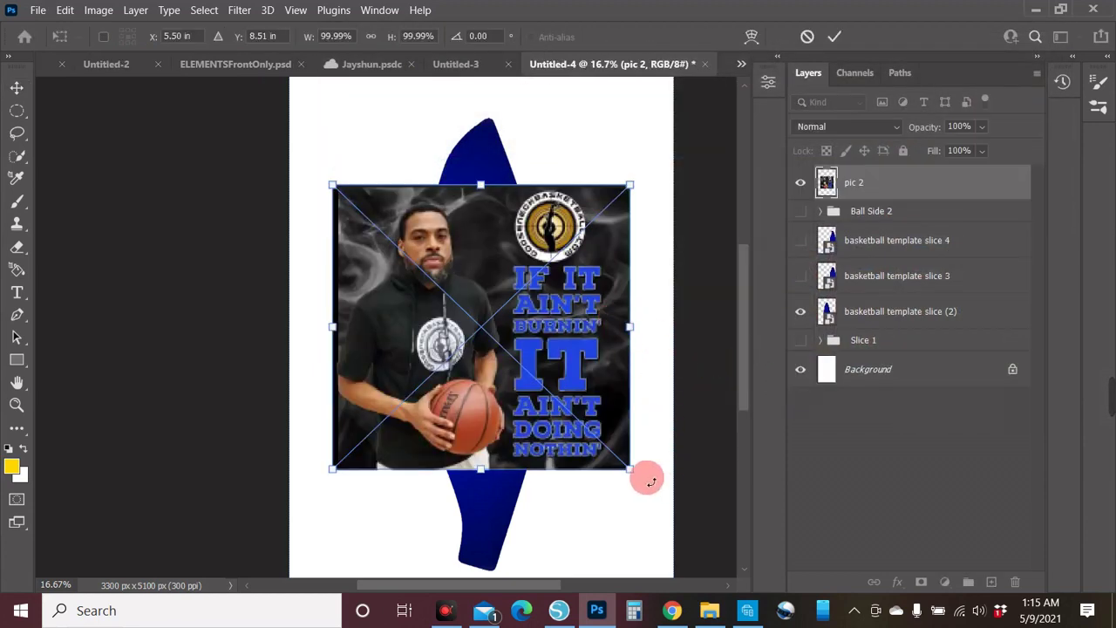
pyautogui.moveTo(649, 480); pyautogui.dragTo(440, 362)
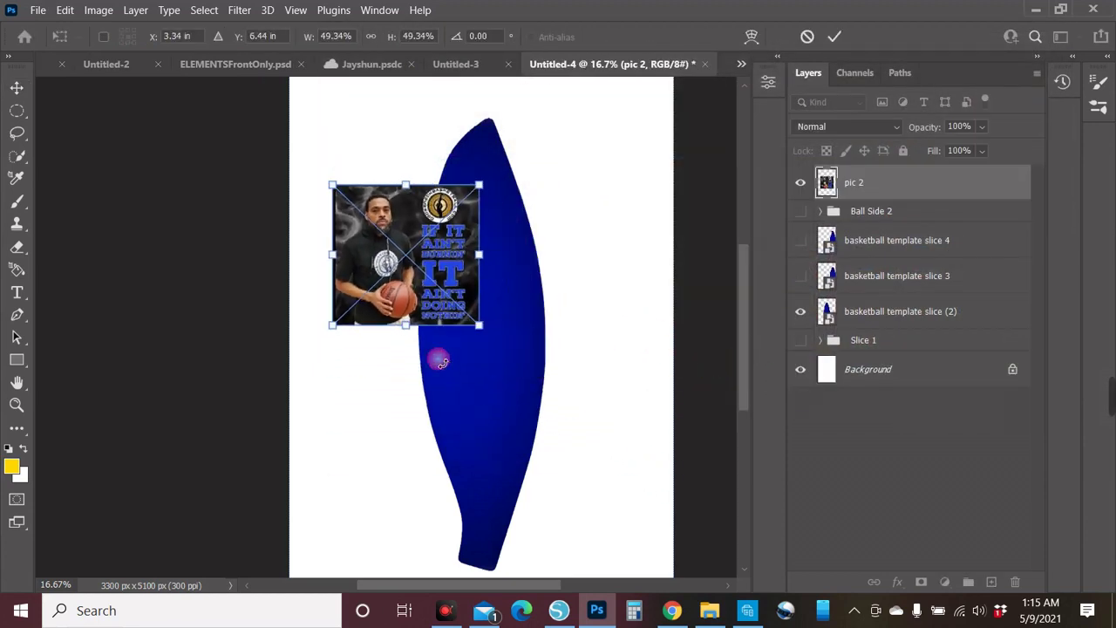
pyautogui.moveTo(392, 301); pyautogui.dragTo(467, 388)
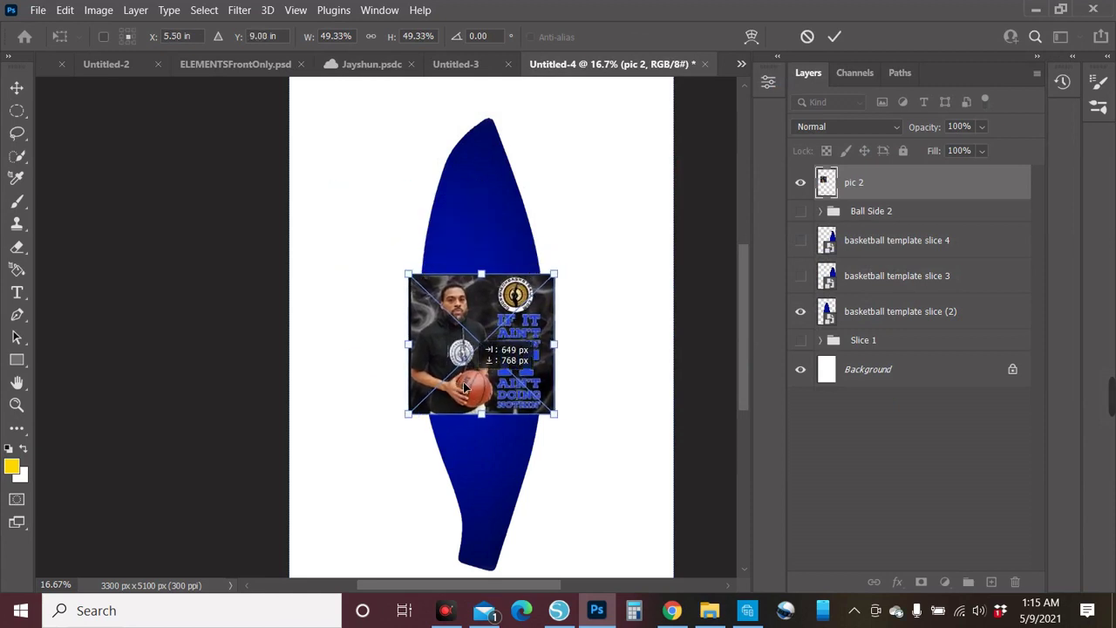
# - Move the pic 2 layer directly above basketball template slice (2) and clip it to that slice
pyautogui.moveTo(885, 174); pyautogui.dragTo(851, 291)
pyautogui.rightClick(863, 281)
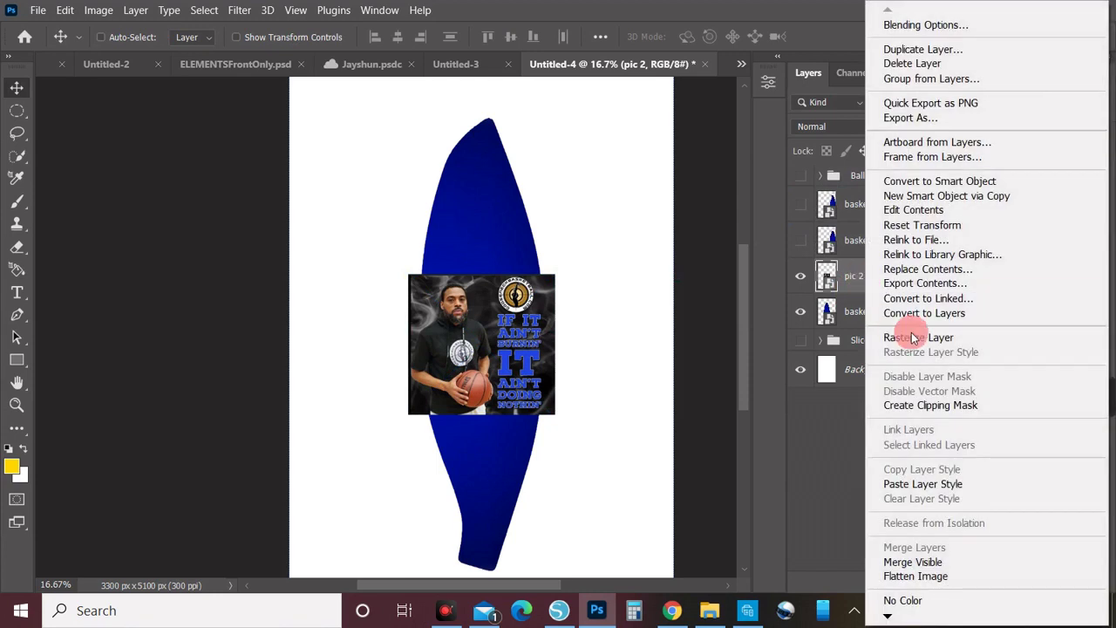
pyautogui.click(914, 403)
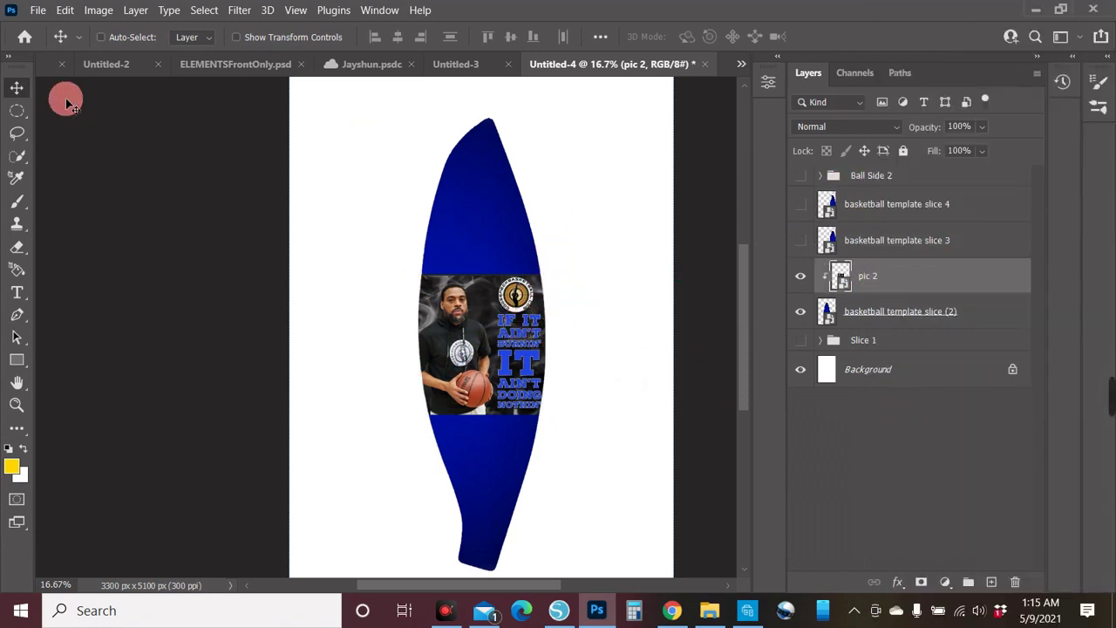
pyautogui.click(854, 418)
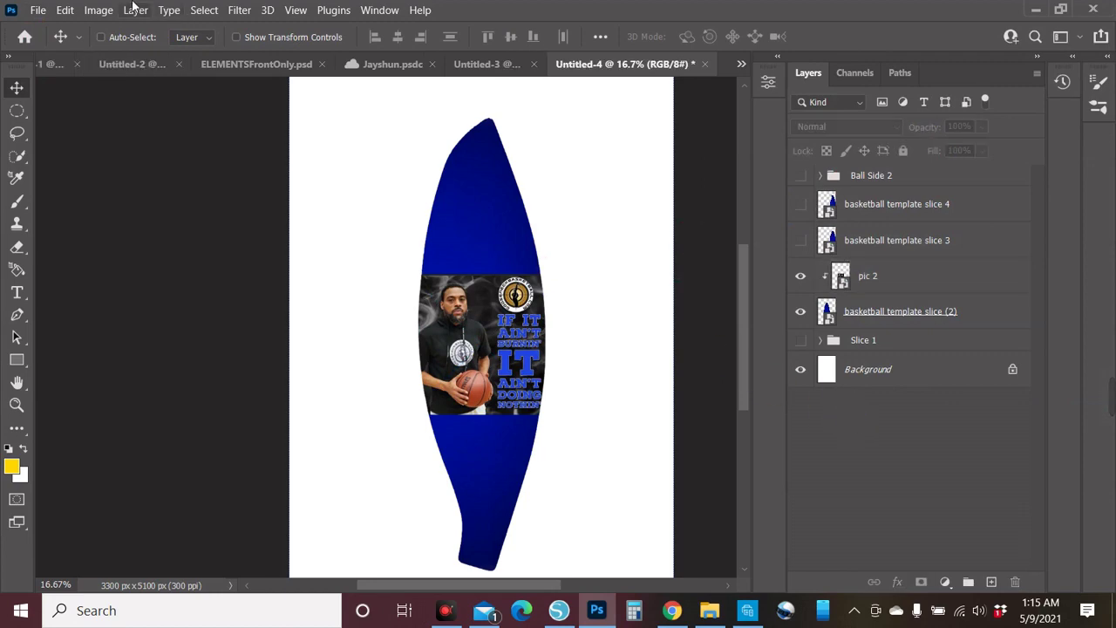
# - Place the dark grunge texture dfbac81c7f0255de35163f9009aecb6b as an embedded image and move it over the upper part of the slice
pyautogui.click(38, 10)
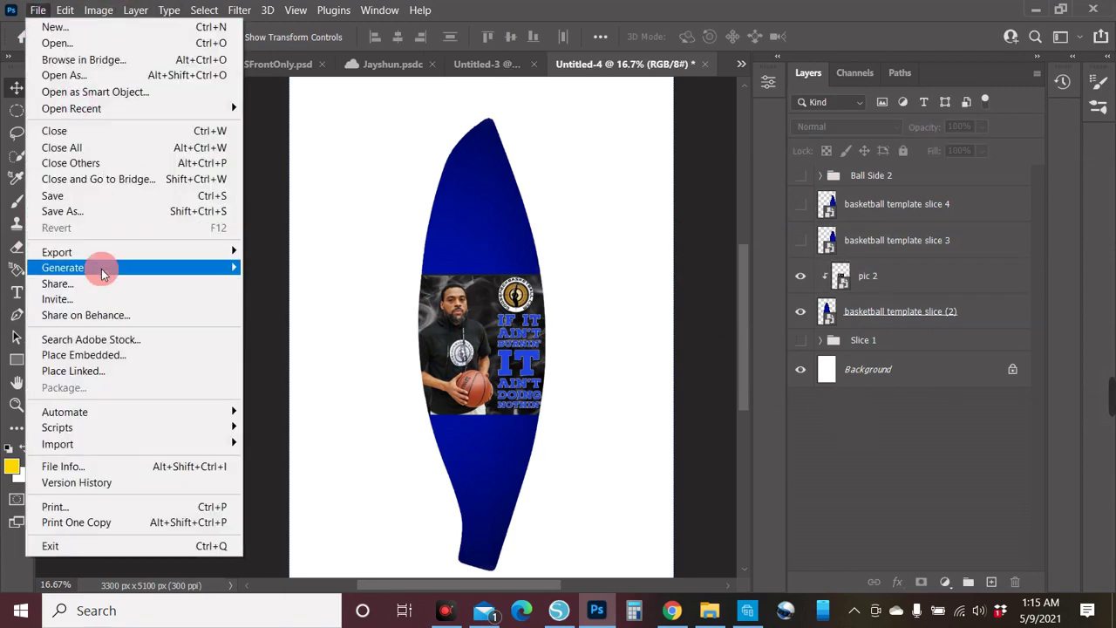
pyautogui.click(113, 354)
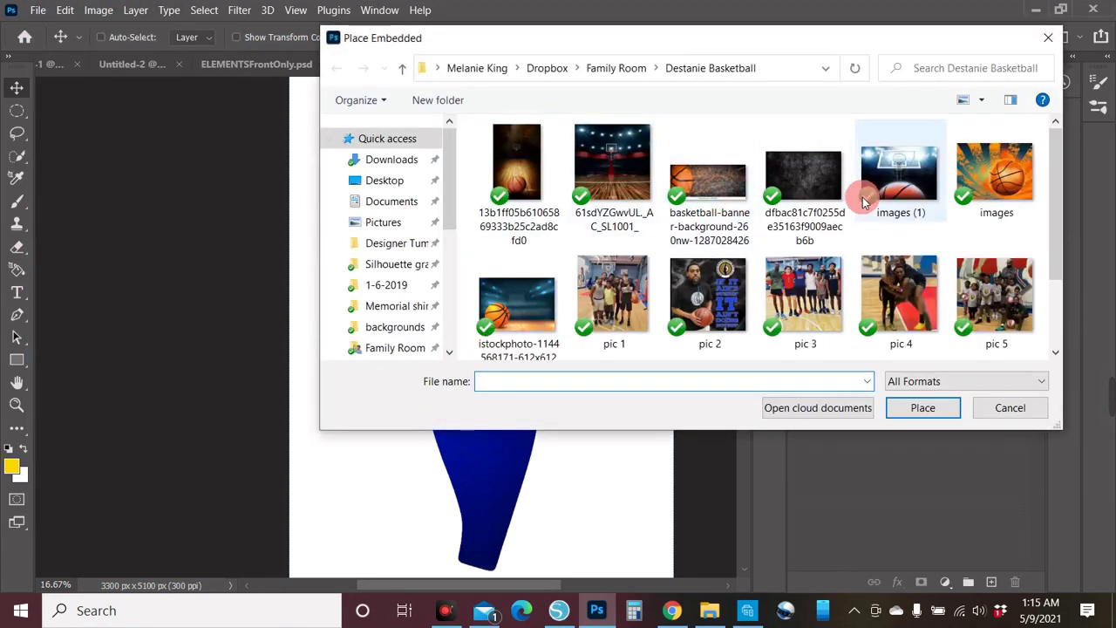
pyautogui.click(803, 179)
pyautogui.click(923, 407)
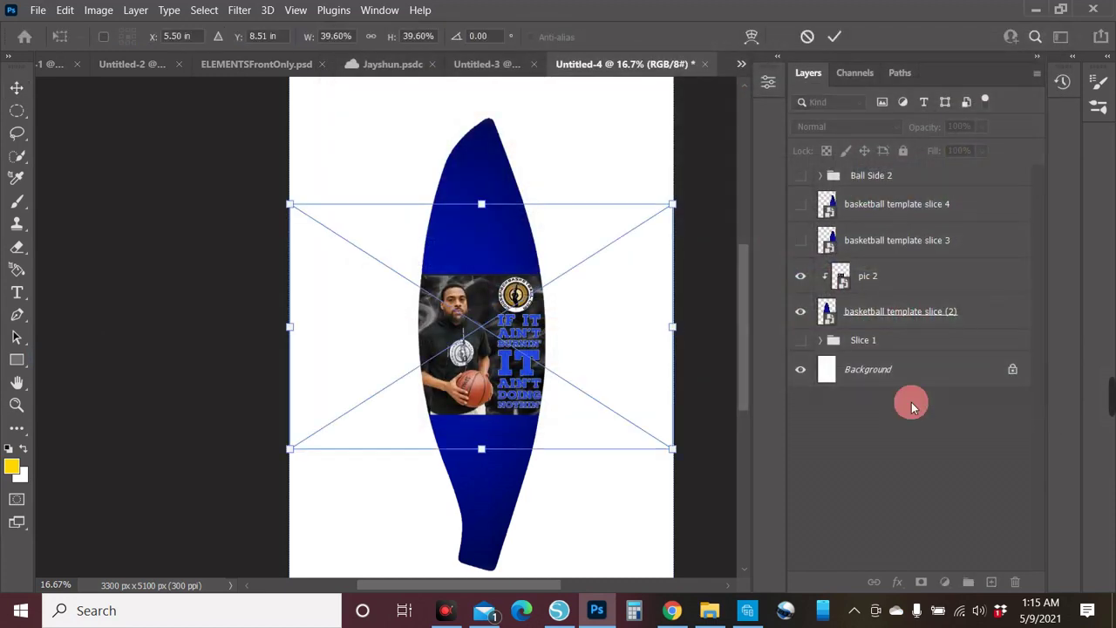
pyautogui.moveTo(494, 319); pyautogui.dragTo(442, 226)
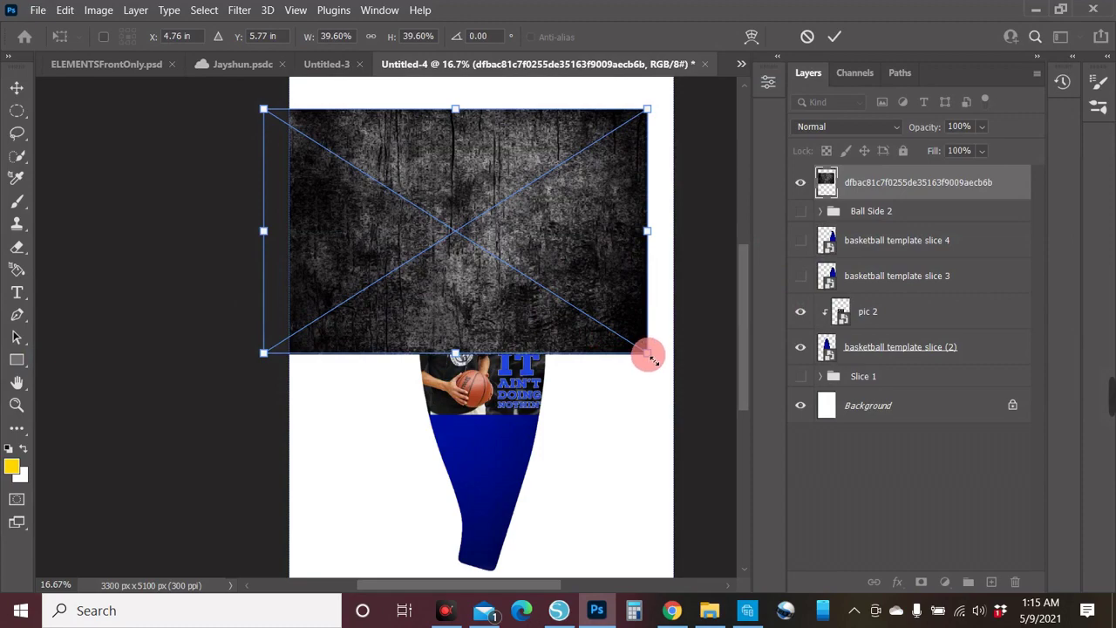
pyautogui.moveTo(660, 366); pyautogui.dragTo(583, 486)
pyautogui.moveTo(593, 585); pyautogui.dragTo(430, 497)
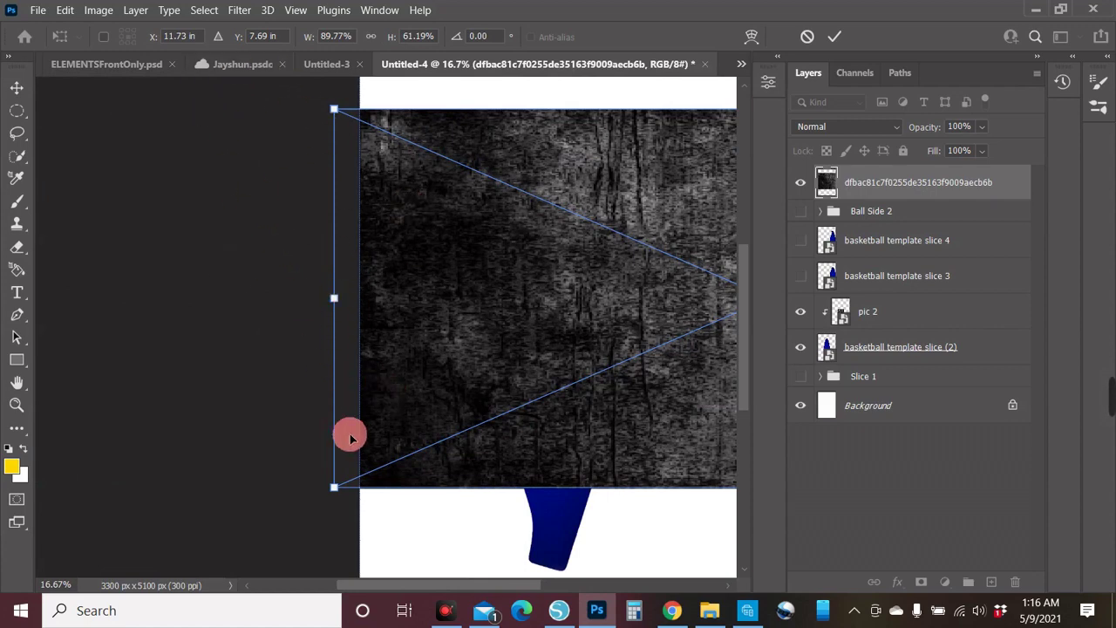
pyautogui.hotkey('ctrl', 'z')
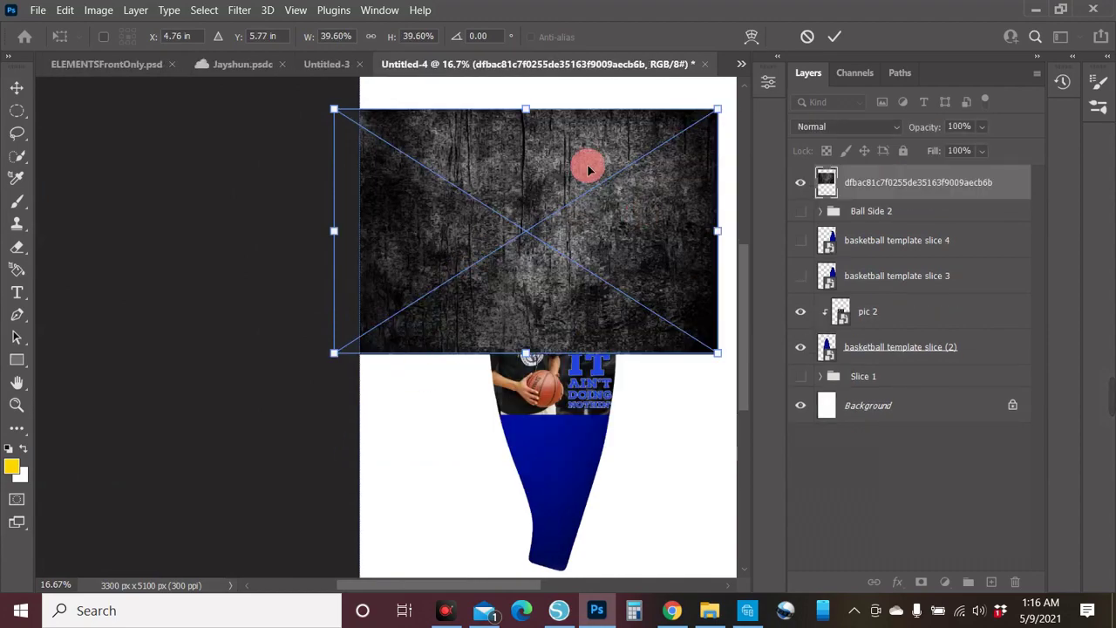
# - Rotate the grunge texture to about 89.56°, centre it over the blue slice and enlarge it to cover the slice's full length
pyautogui.moveTo(564, 101); pyautogui.dragTo(724, 291)
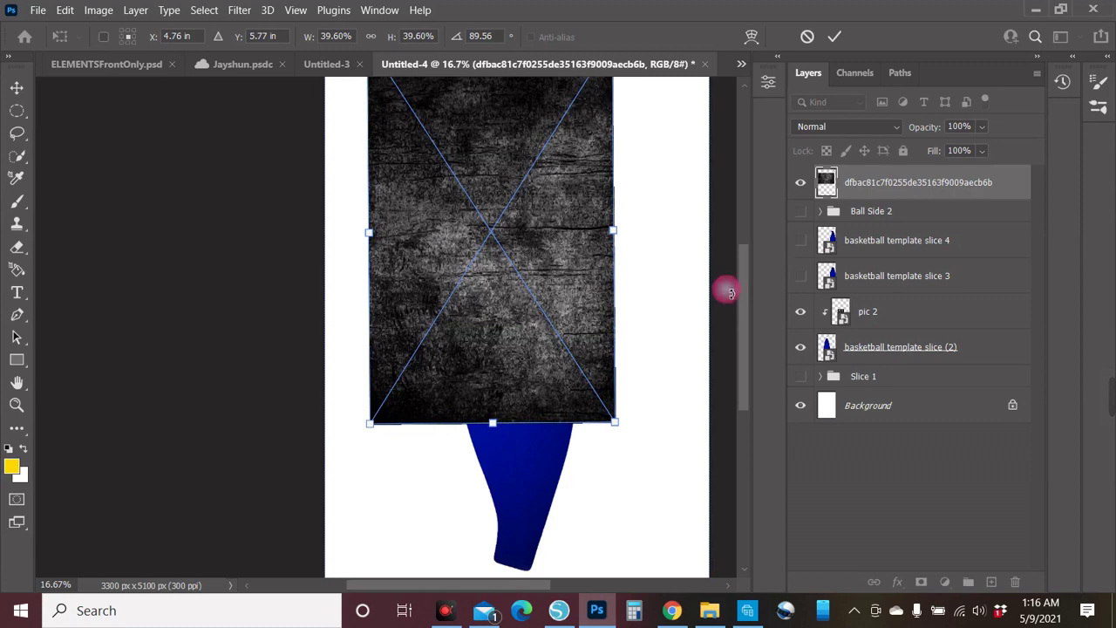
pyautogui.moveTo(510, 220); pyautogui.dragTo(516, 295)
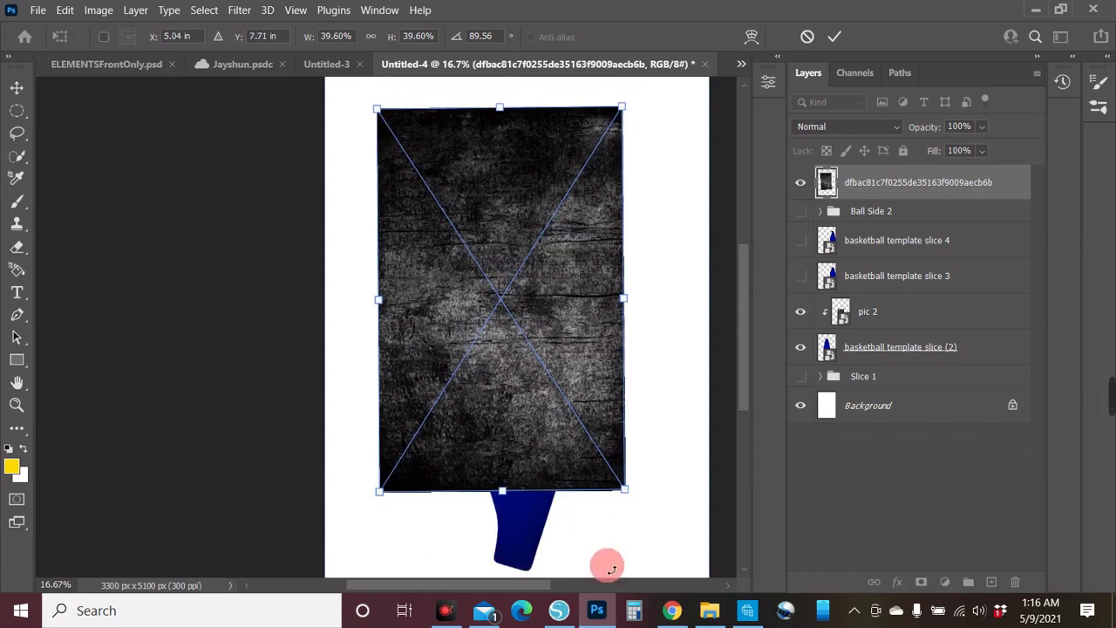
pyautogui.moveTo(630, 493); pyautogui.dragTo(682, 575)
# - Move the grunge texture layer between pic 2 and basketball template slice (2) so it is clipped to the slice
pyautogui.click(879, 183)
pyautogui.moveTo(878, 183); pyautogui.dragTo(856, 338)
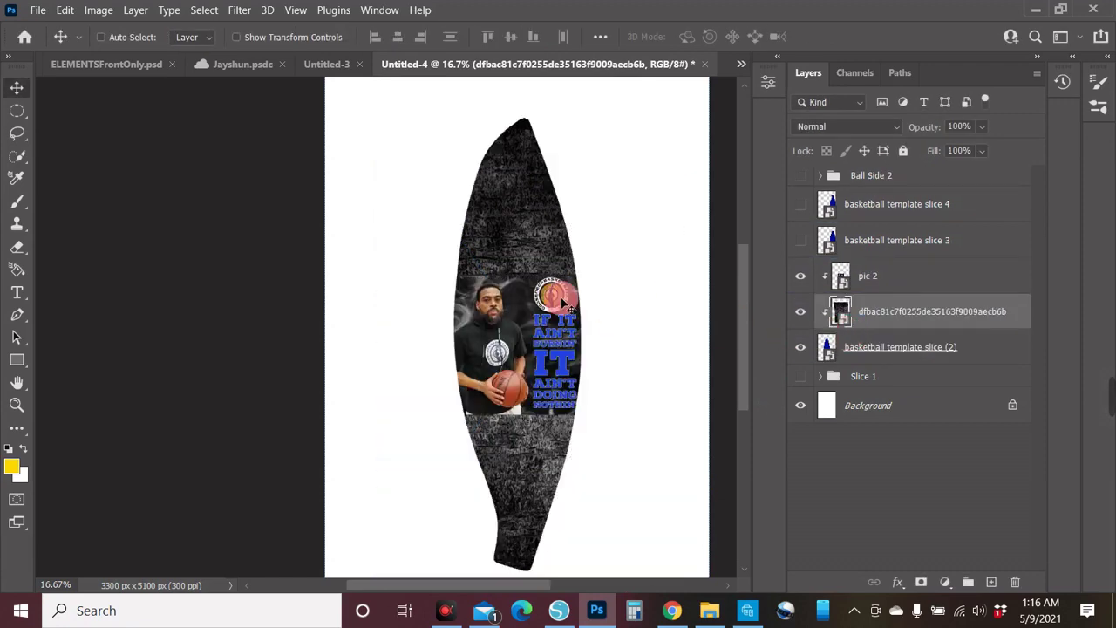
pyautogui.click(563, 242)
pyautogui.click(883, 331)
# - Rasterize the pic 2 layer so it can be edited with the Eraser tool
pyautogui.click(873, 278)
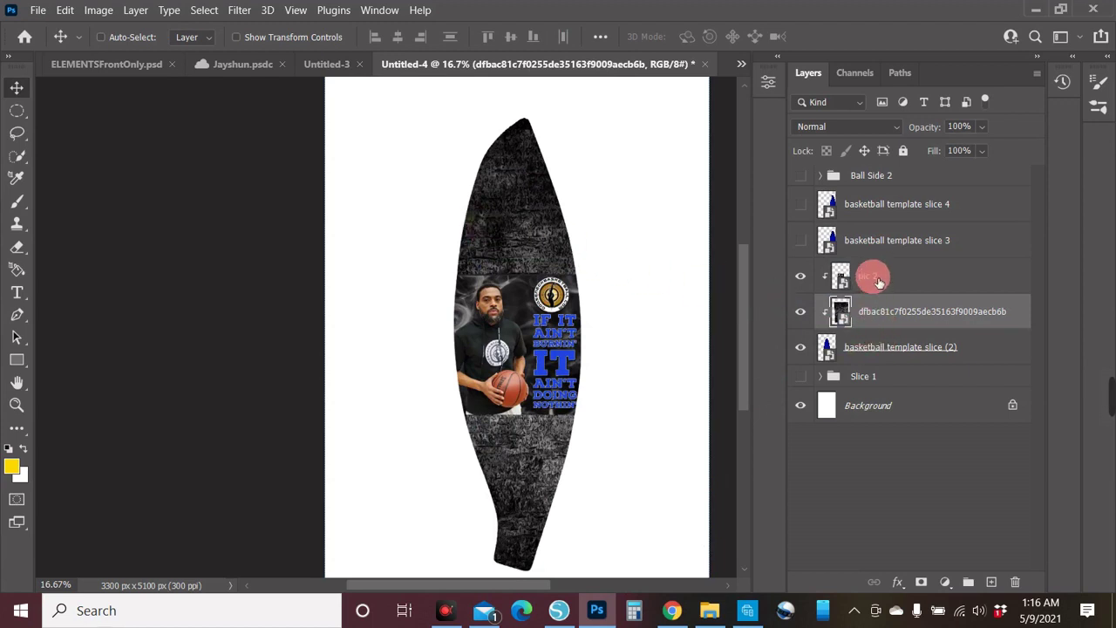
pyautogui.click(602, 223)
pyautogui.click(17, 247)
pyautogui.click(497, 284)
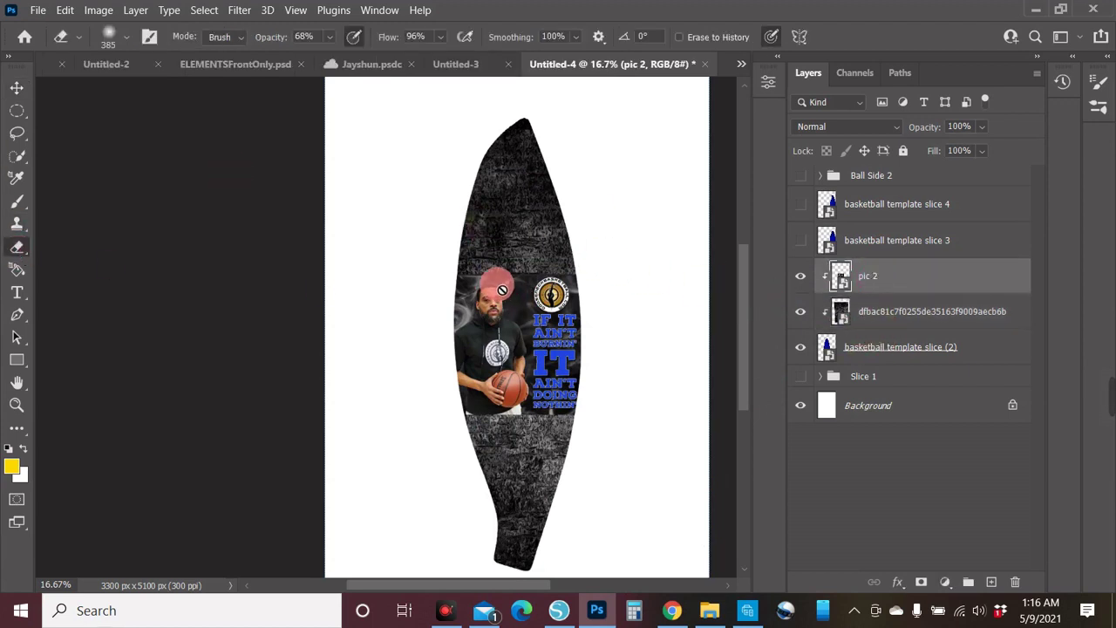
pyautogui.click(568, 257)
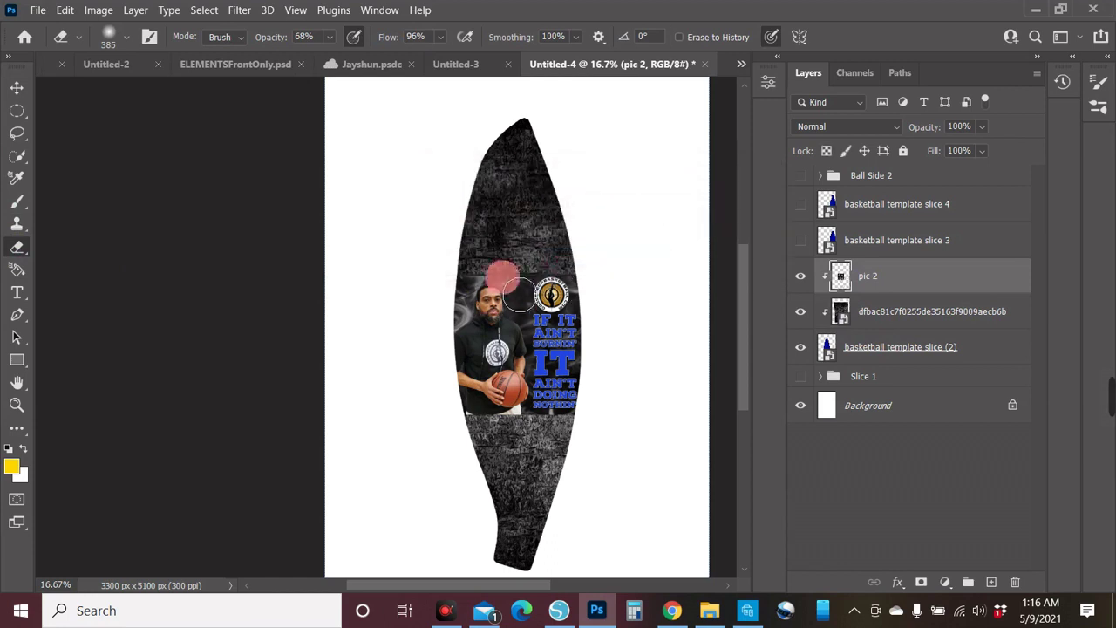
# - Erase the hard upper and lower edges of pic 2 with the soft Eraser to blend the photo into the grunge texture
pyautogui.click(471, 259)
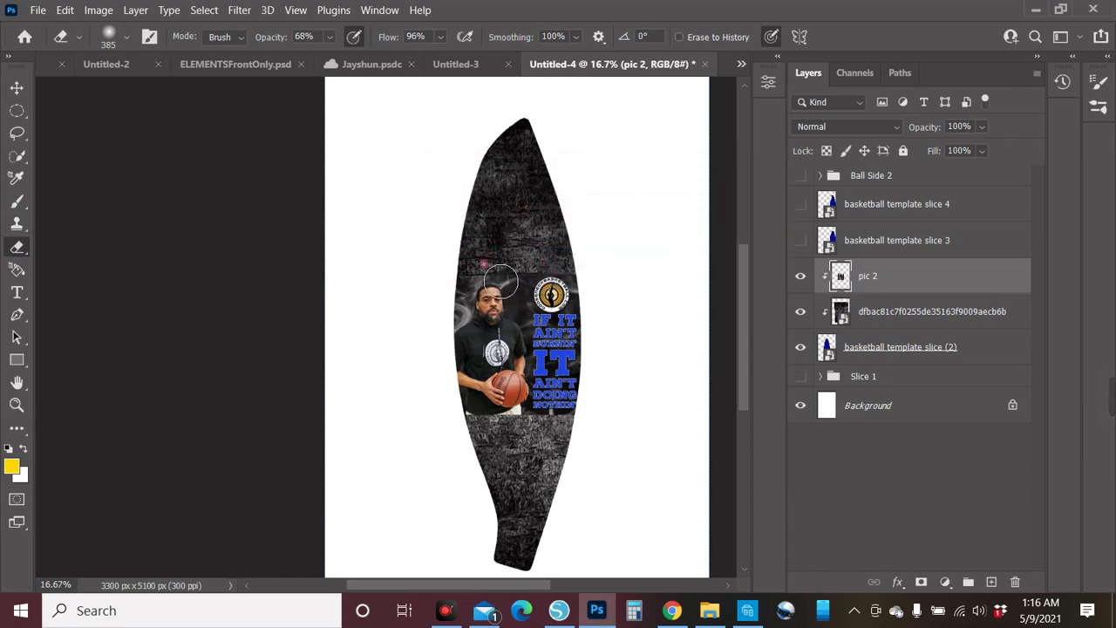
pyautogui.click(497, 259)
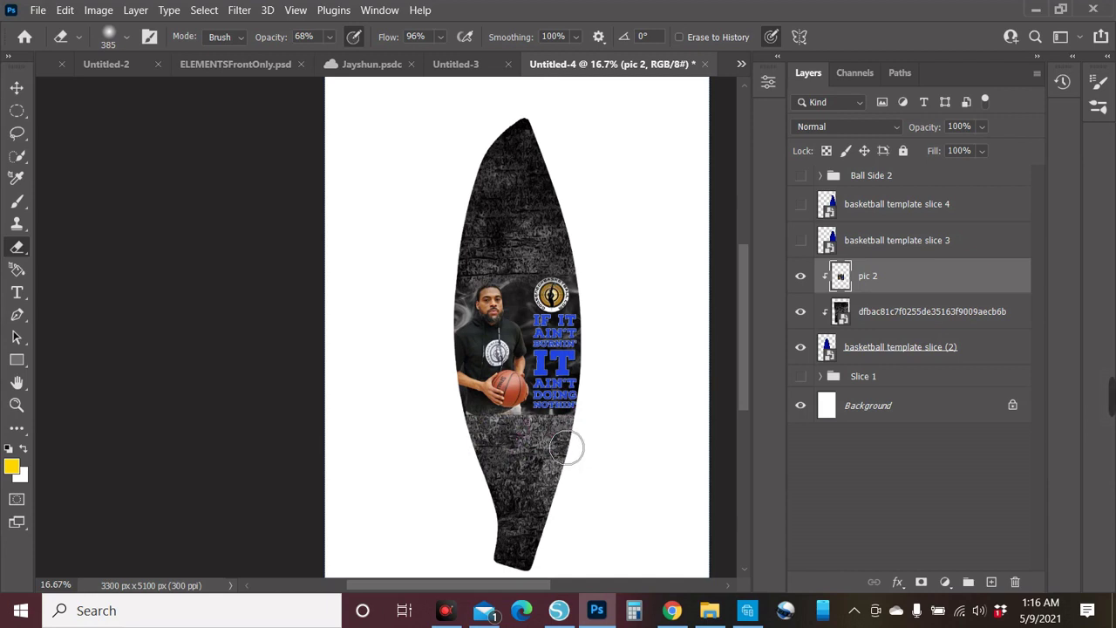
pyautogui.moveTo(455, 412)
pyautogui.mouseDown()
pyautogui.moveTo(518, 509)
pyautogui.moveTo(545, 503)
pyautogui.mouseUp()
pyautogui.hotkey('ctrl', '+')
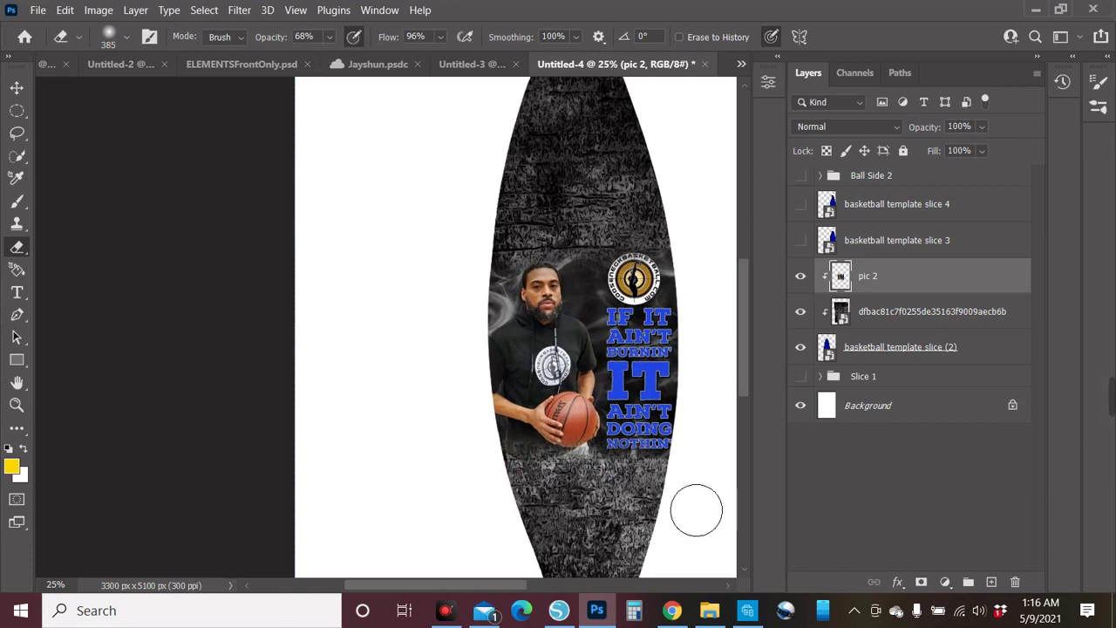
pyautogui.moveTo(578, 194); pyautogui.dragTo(499, 264)
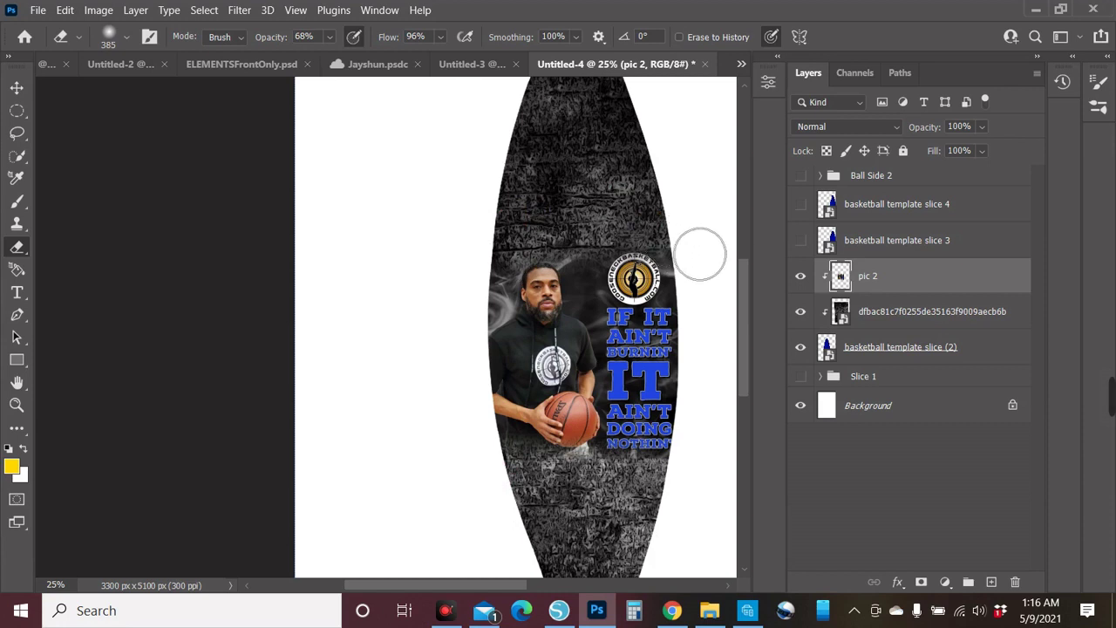
pyautogui.moveTo(700, 254)
pyautogui.mouseDown()
pyautogui.moveTo(458, 226)
pyautogui.moveTo(430, 238)
pyautogui.moveTo(138, 66)
pyautogui.moveTo(3, 96)
pyautogui.mouseUp()
pyautogui.hotkey('ctrl', '-')
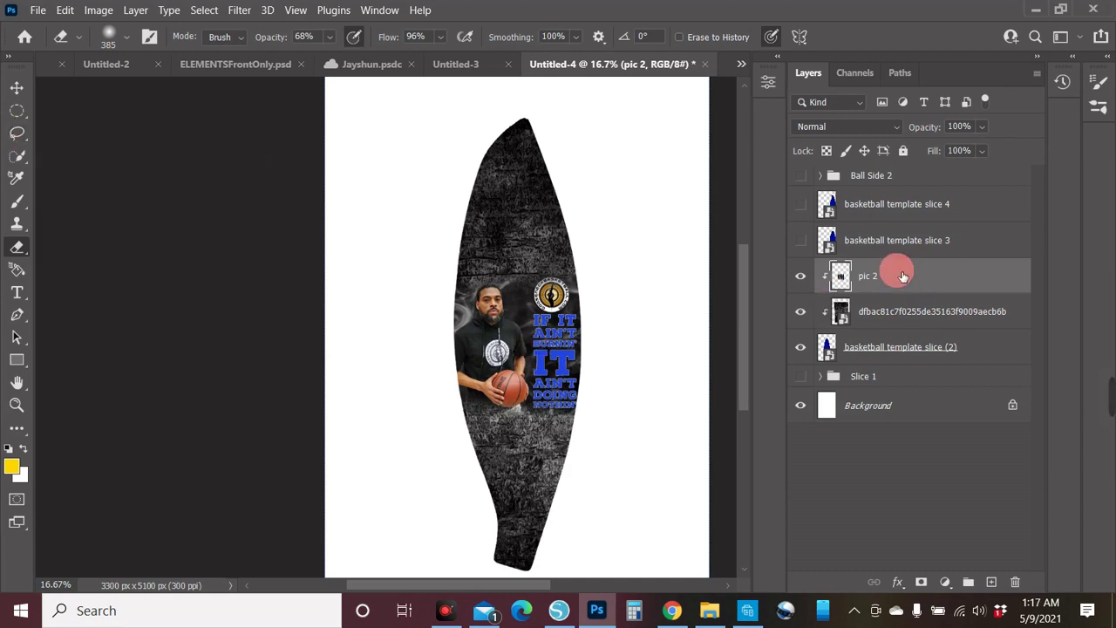
# - Group the pic 2, grunge texture and basketball template slice (2) layers under the name slice 2
pyautogui.keyDown('shift'); pyautogui.click(916, 325); pyautogui.keyUp('shift')
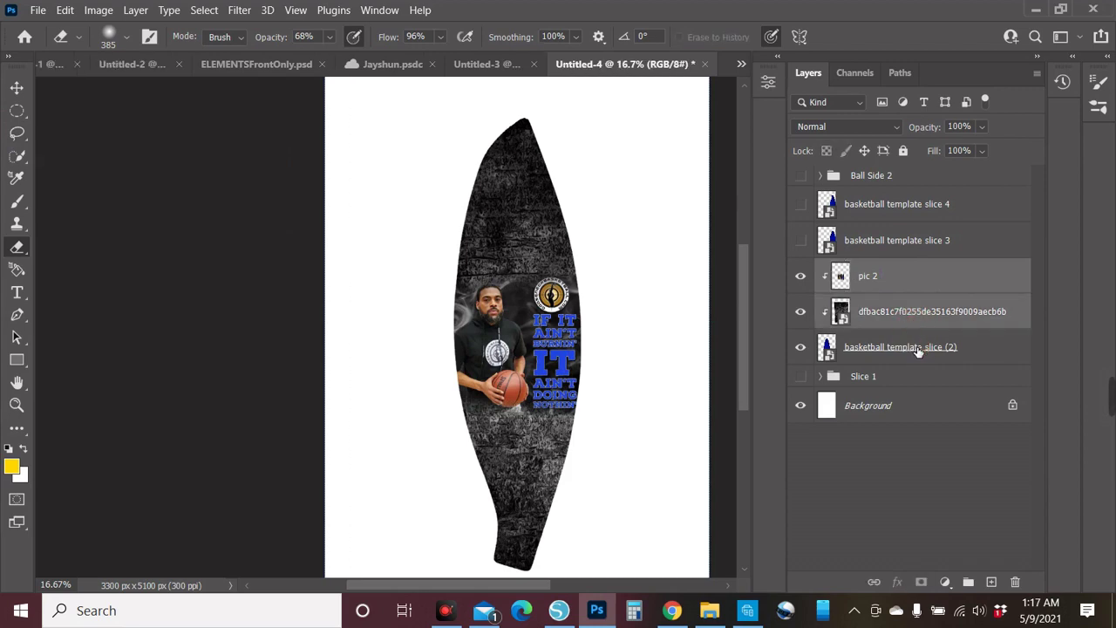
pyautogui.keyDown('shift'); pyautogui.click(918, 349); pyautogui.keyUp('shift')
pyautogui.rightClick(942, 290)
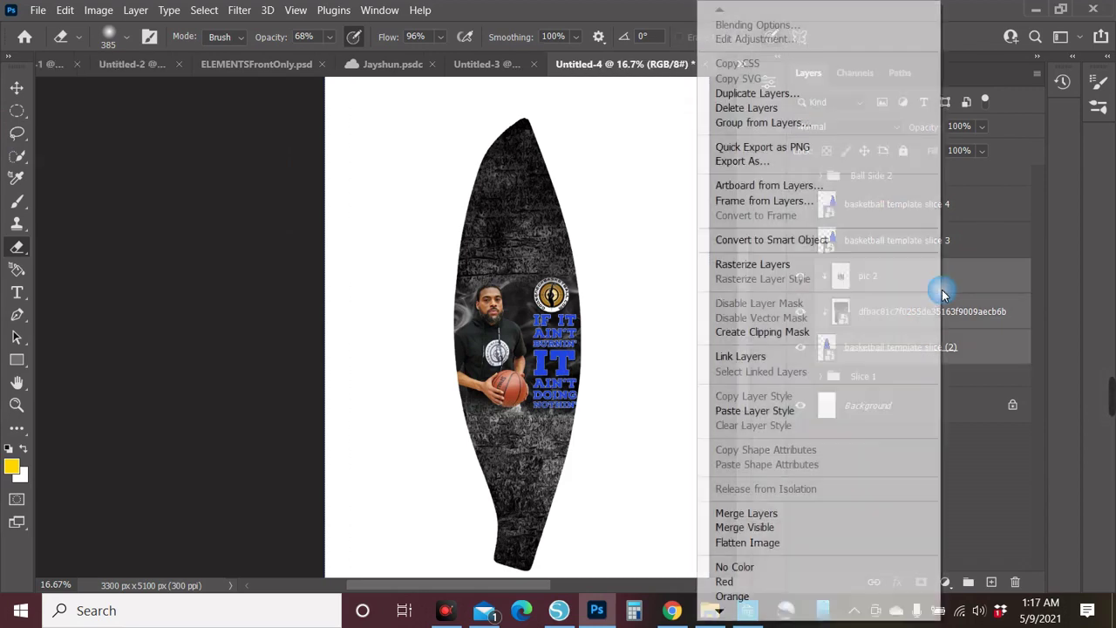
pyautogui.click(811, 124)
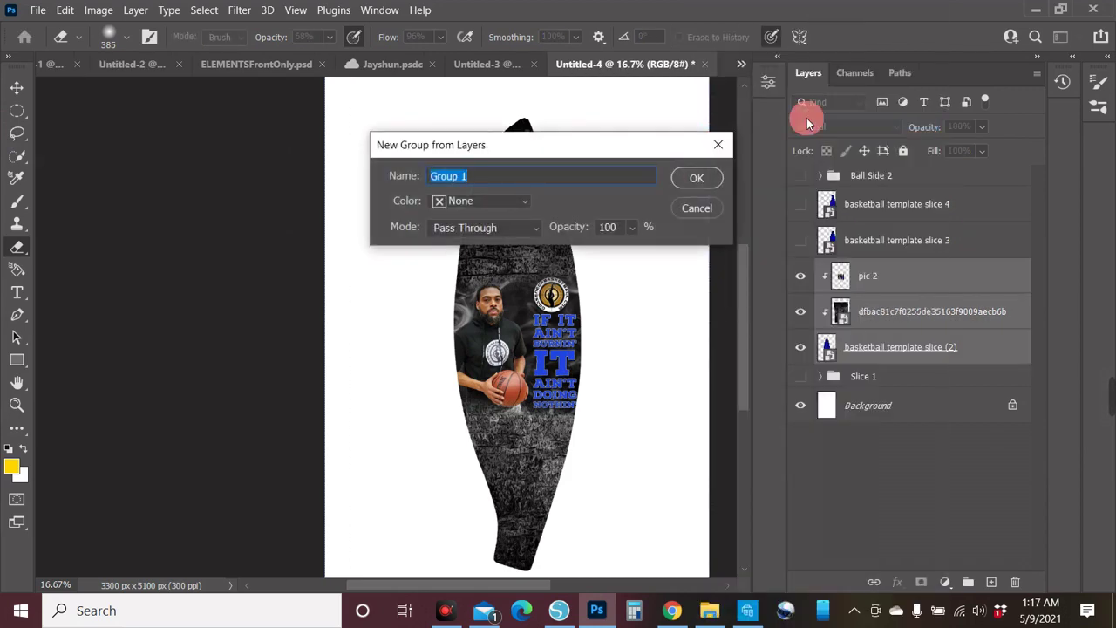
pyautogui.write('slce 2')
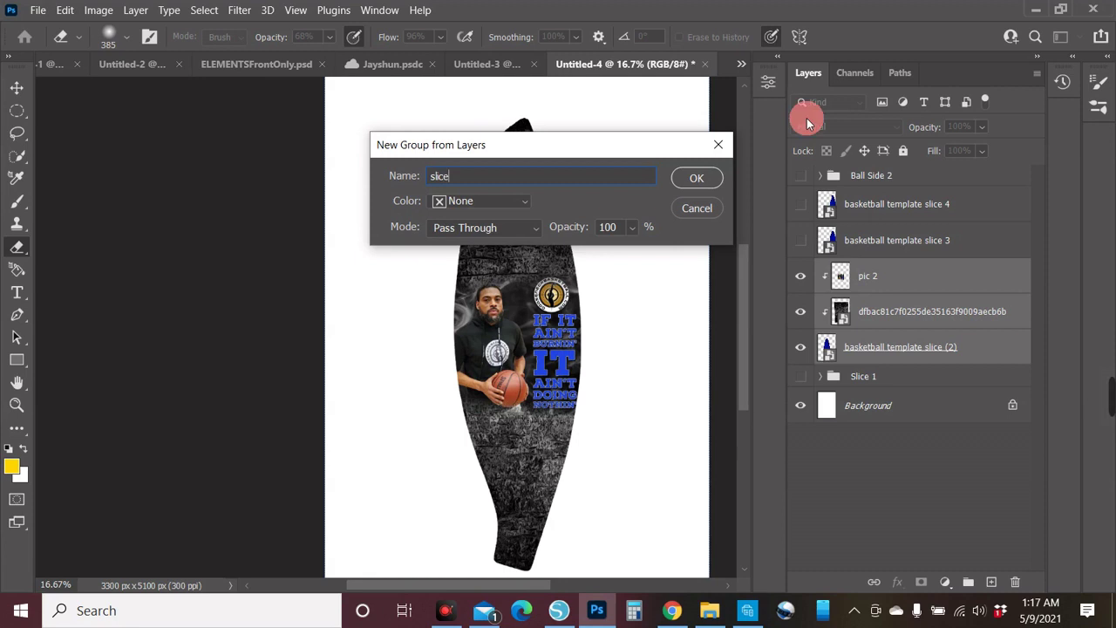
pyautogui.click(697, 178)
# - Hide the slice 2 group and place pic 3 as an embedded image directly above basketball template slice 3
pyautogui.moveTo(875, 278); pyautogui.dragTo(860, 255)
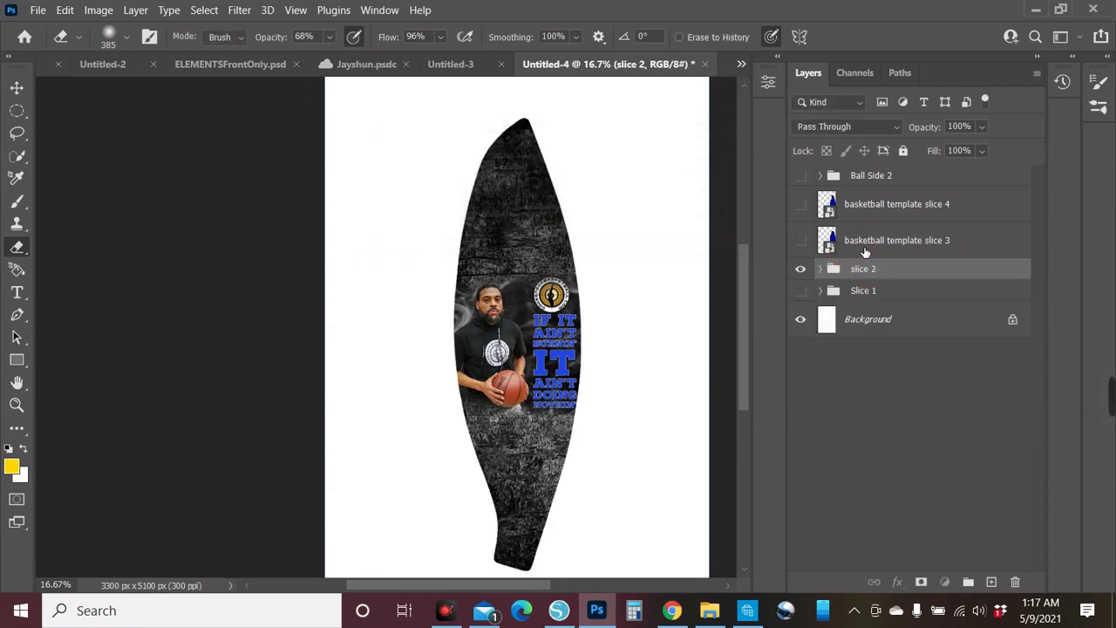
pyautogui.click(864, 252)
pyautogui.click(801, 268)
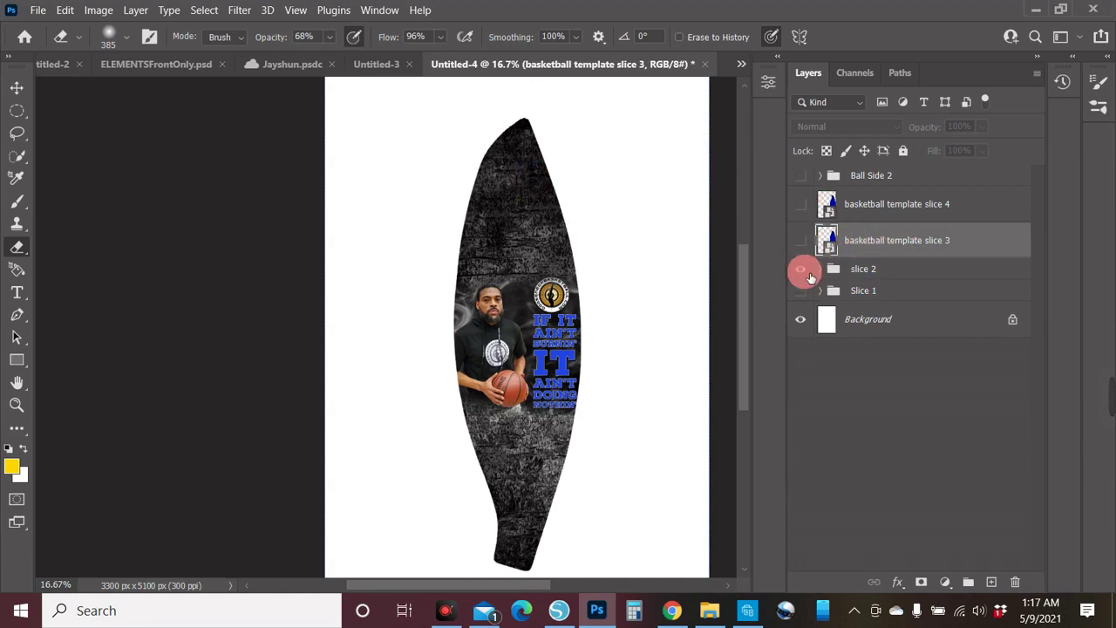
pyautogui.click(27, 18)
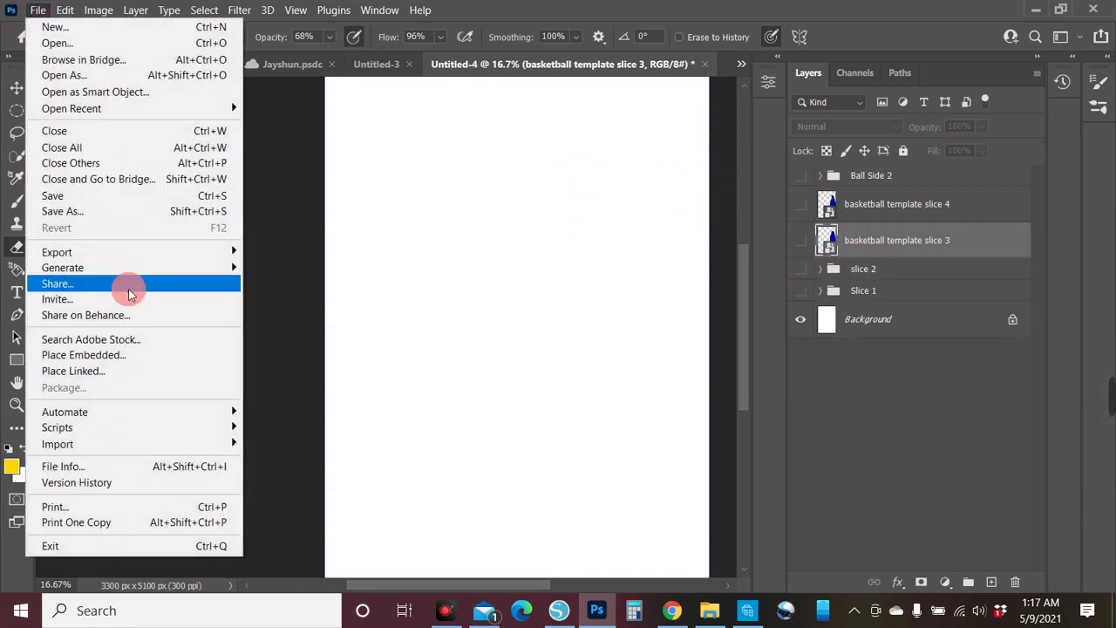
pyautogui.click(124, 354)
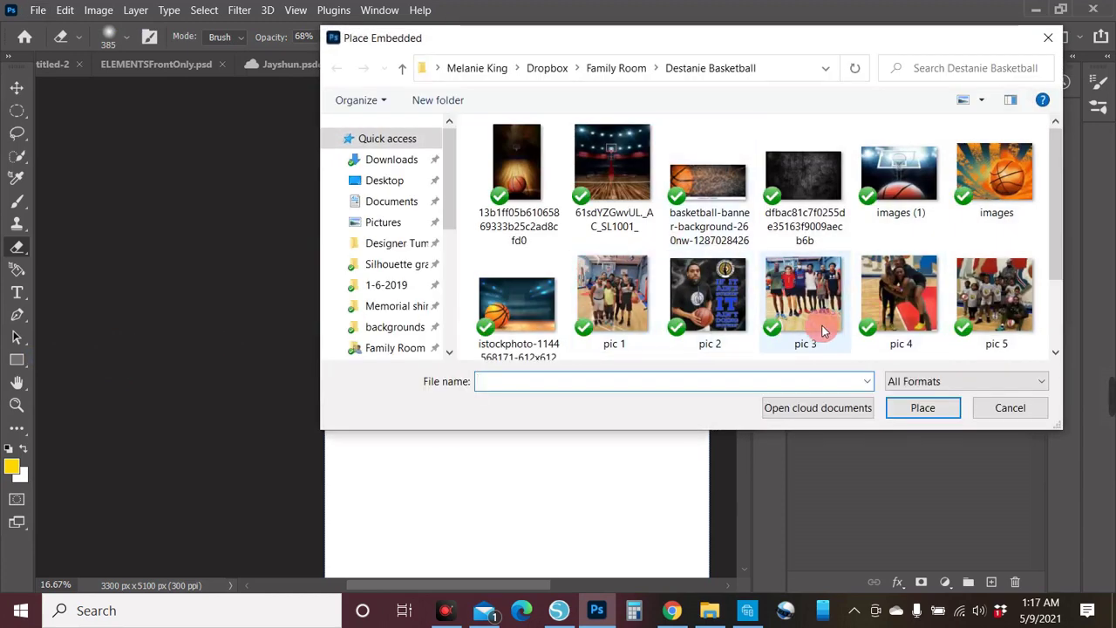
pyautogui.click(785, 310)
pyautogui.click(923, 409)
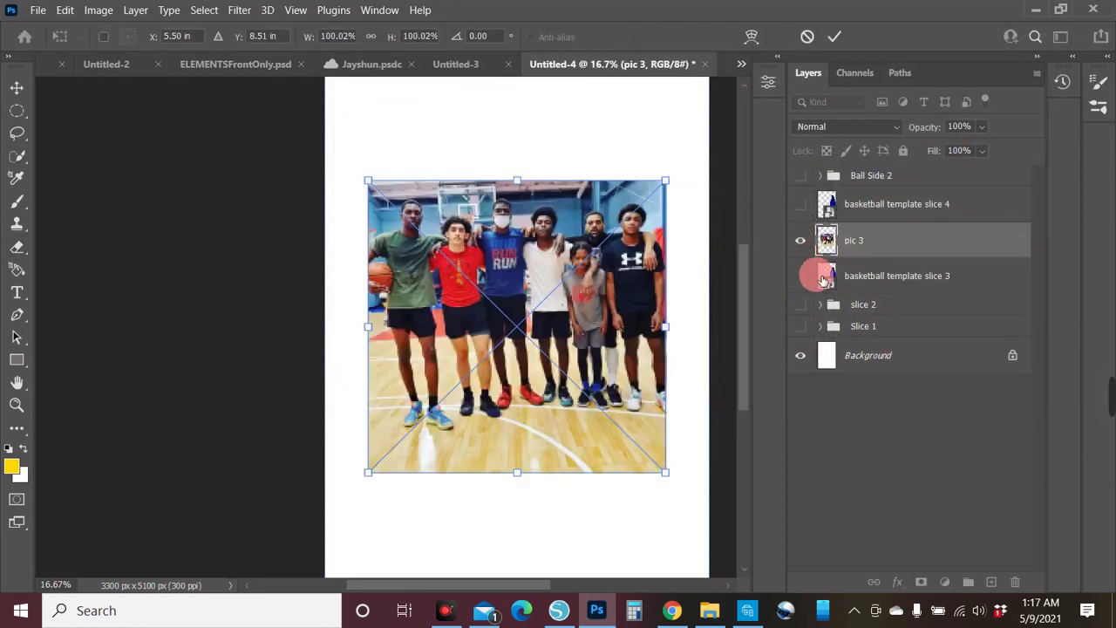
pyautogui.press('Return')
# - Show basketball template slice 3, scale pic 3 to about 44.40% and position it across the middle of the slice
pyautogui.press('e')
pyautogui.click(802, 281)
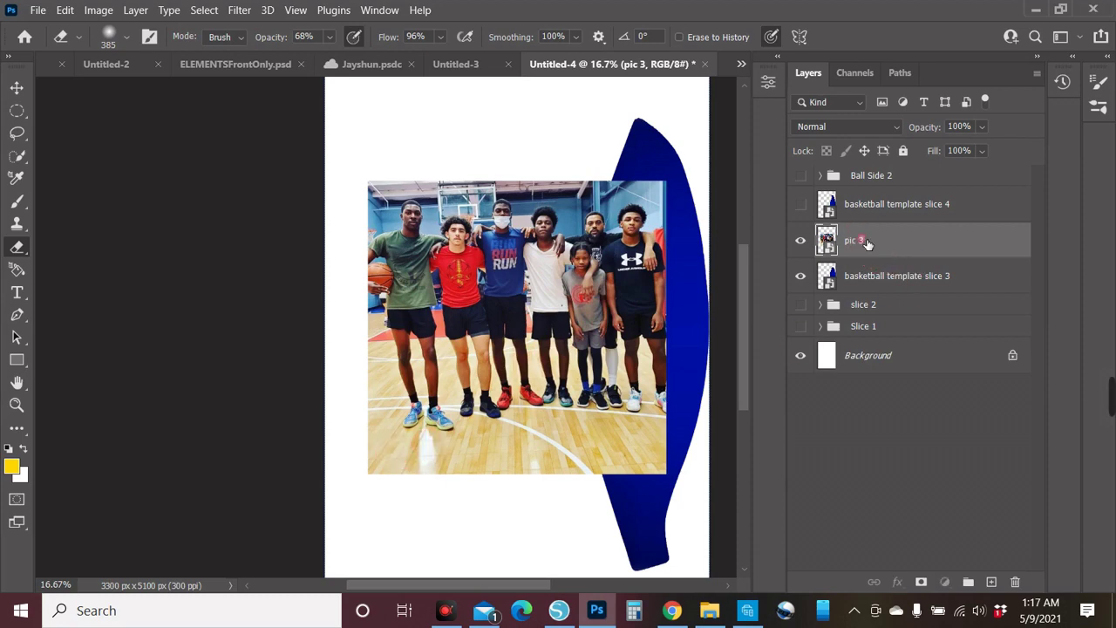
pyautogui.hotkey('ctrl', 't')
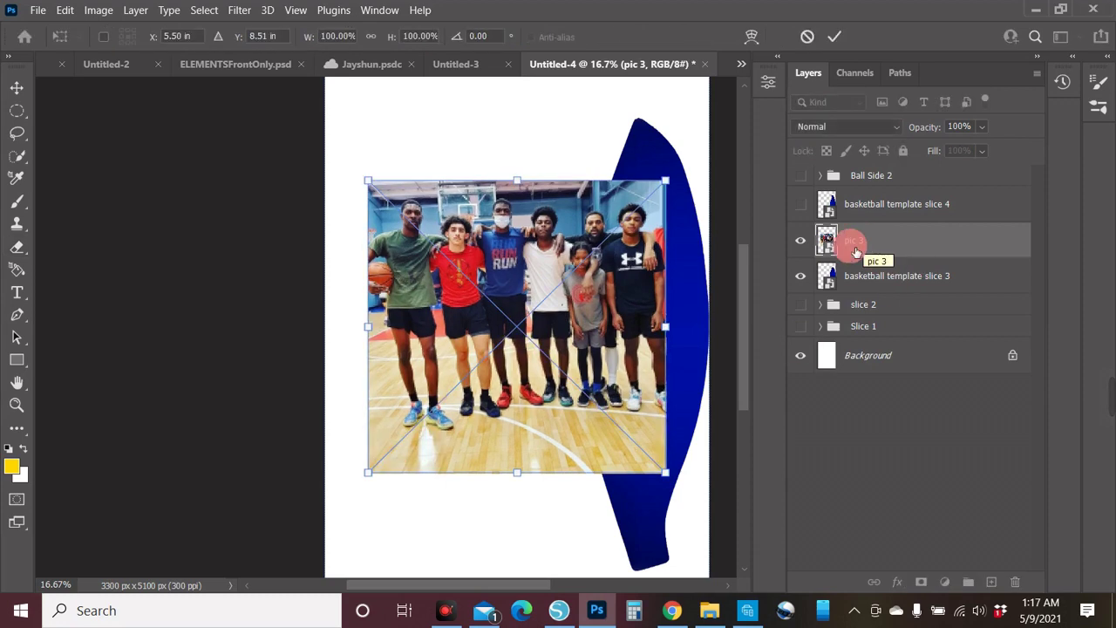
pyautogui.moveTo(370, 475); pyautogui.dragTo(624, 396)
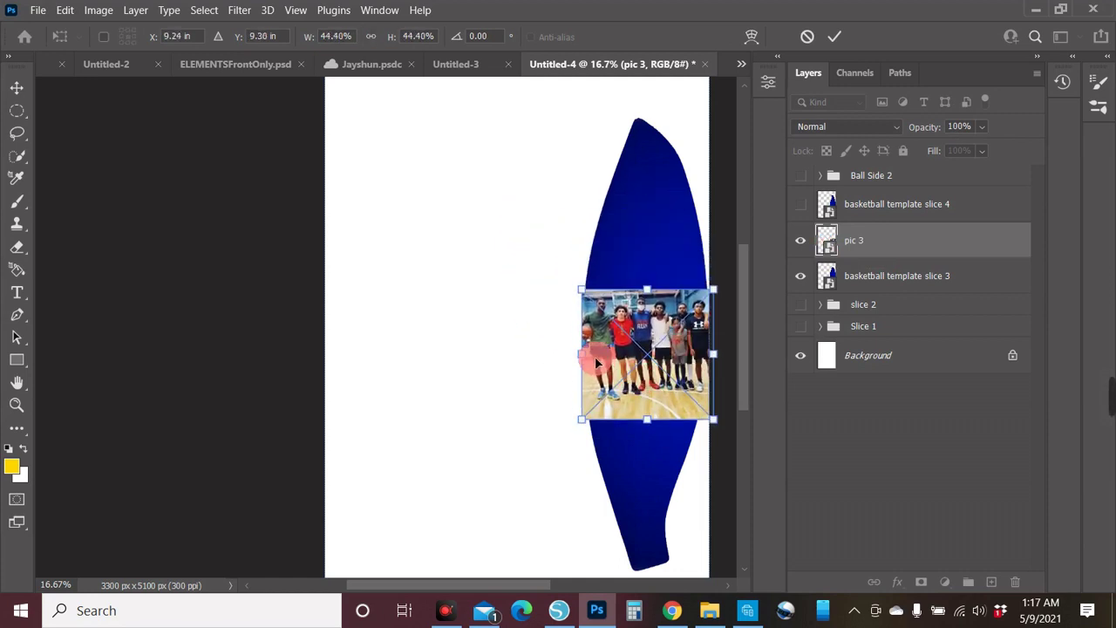
# - Apply the pic 3 transform and clip the layer to basketball template slice 3
pyautogui.moveTo(813, 244); pyautogui.dragTo(865, 257)
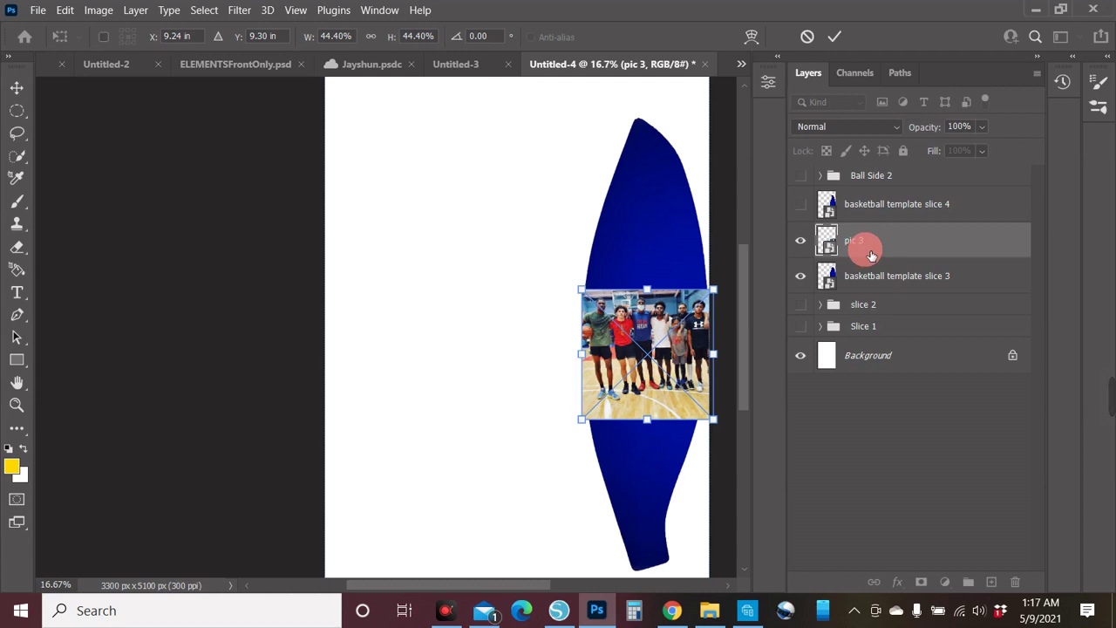
pyautogui.press('e')
pyautogui.rightClick(864, 244)
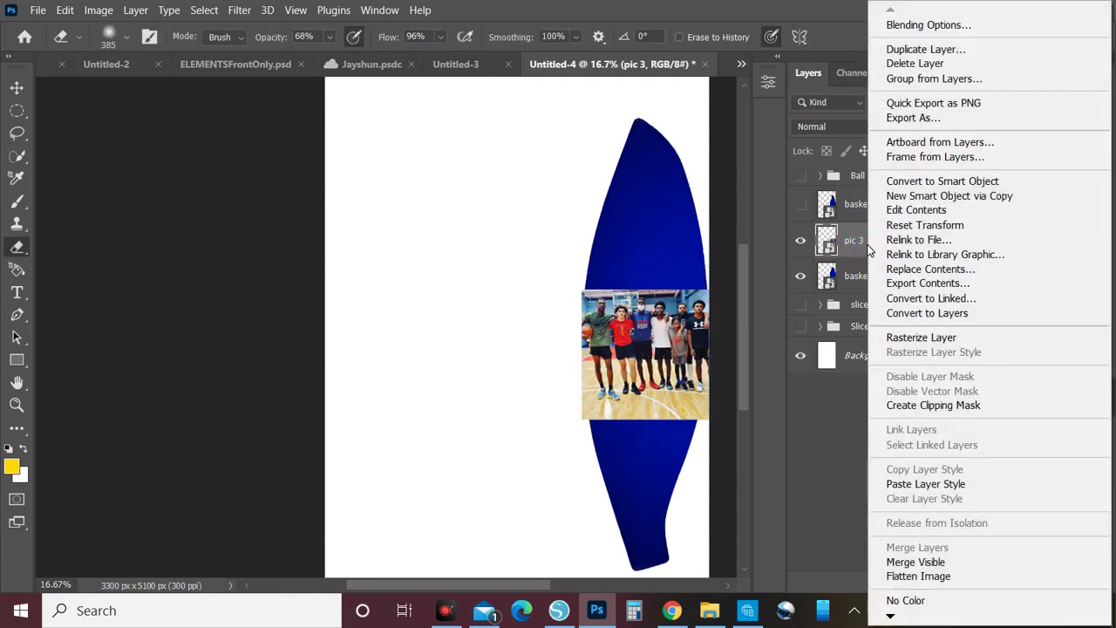
pyautogui.click(910, 403)
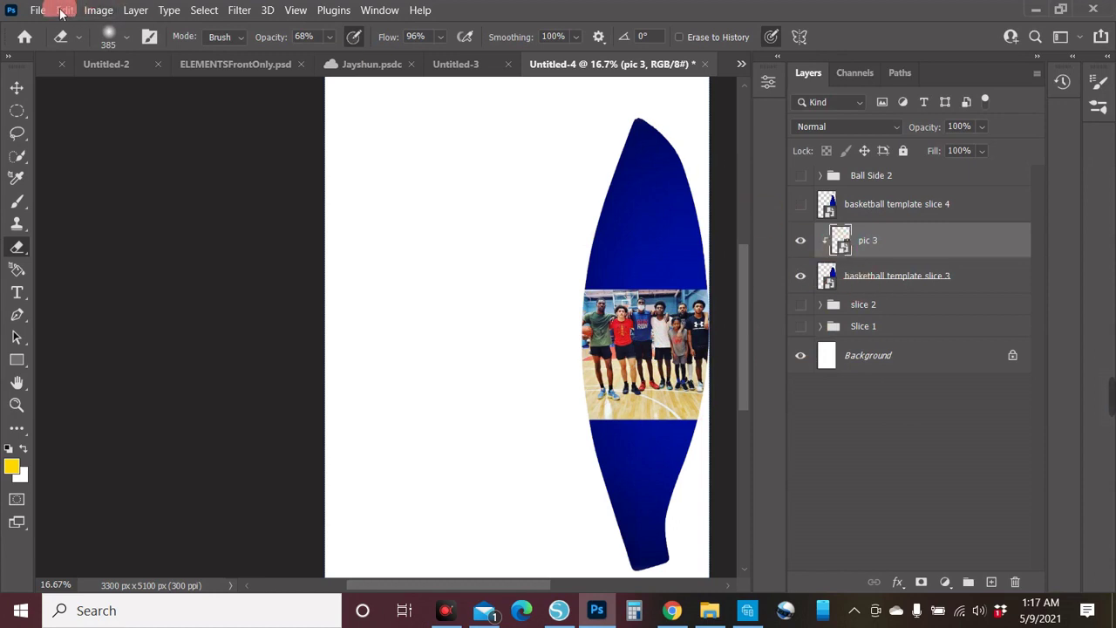
# - Place the orange basketball artwork named images as an embedded image directly above the pic 3 layer
pyautogui.click(846, 493)
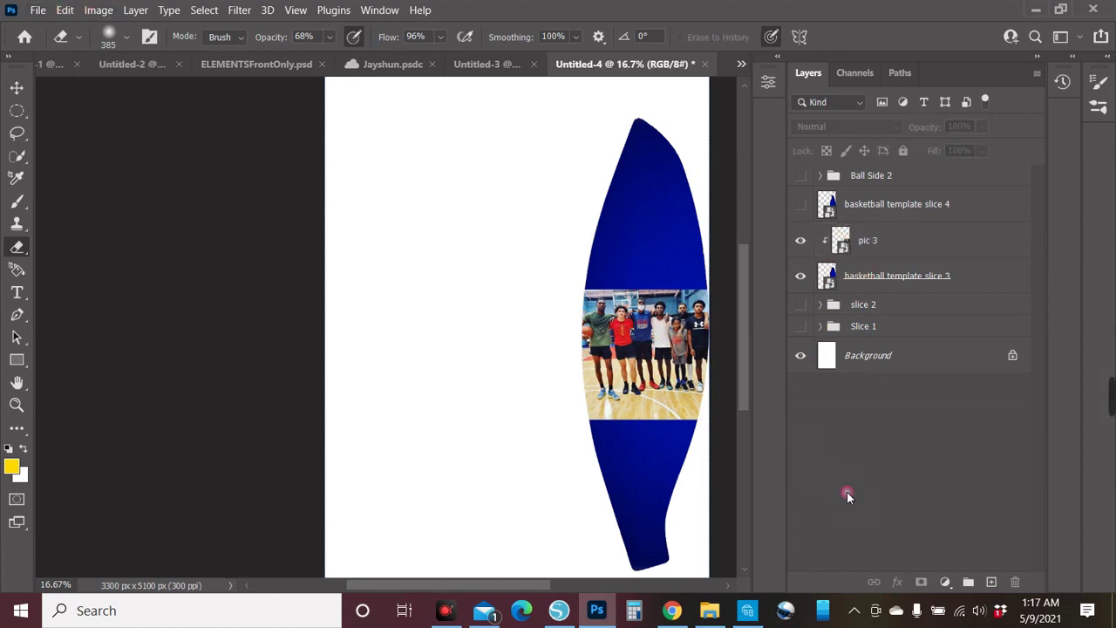
pyautogui.click(946, 240)
pyautogui.click(37, 9)
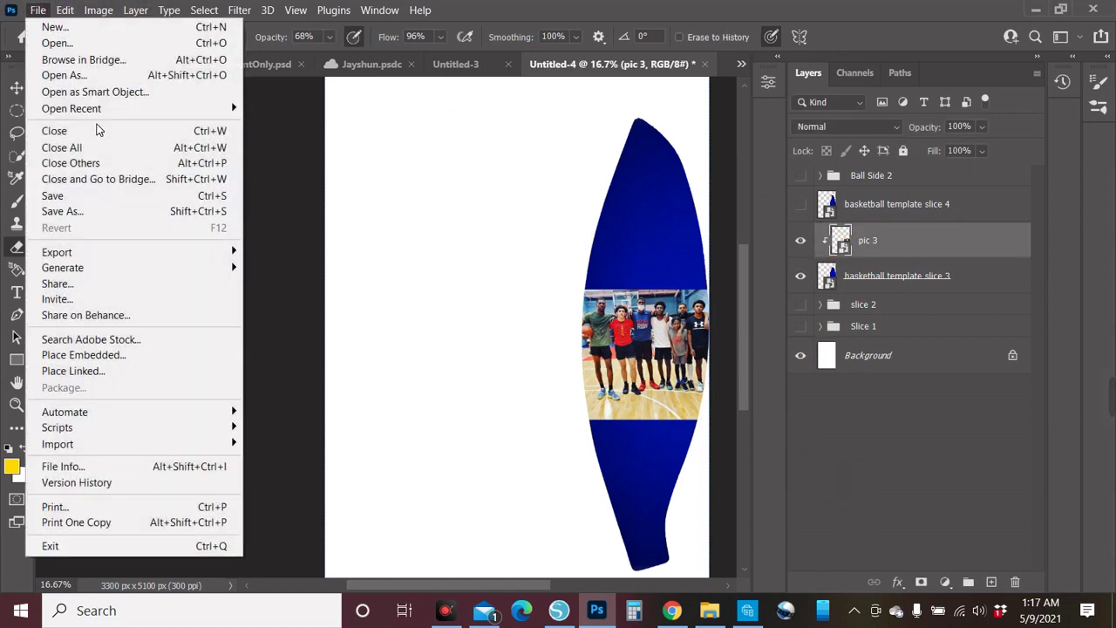
pyautogui.click(130, 354)
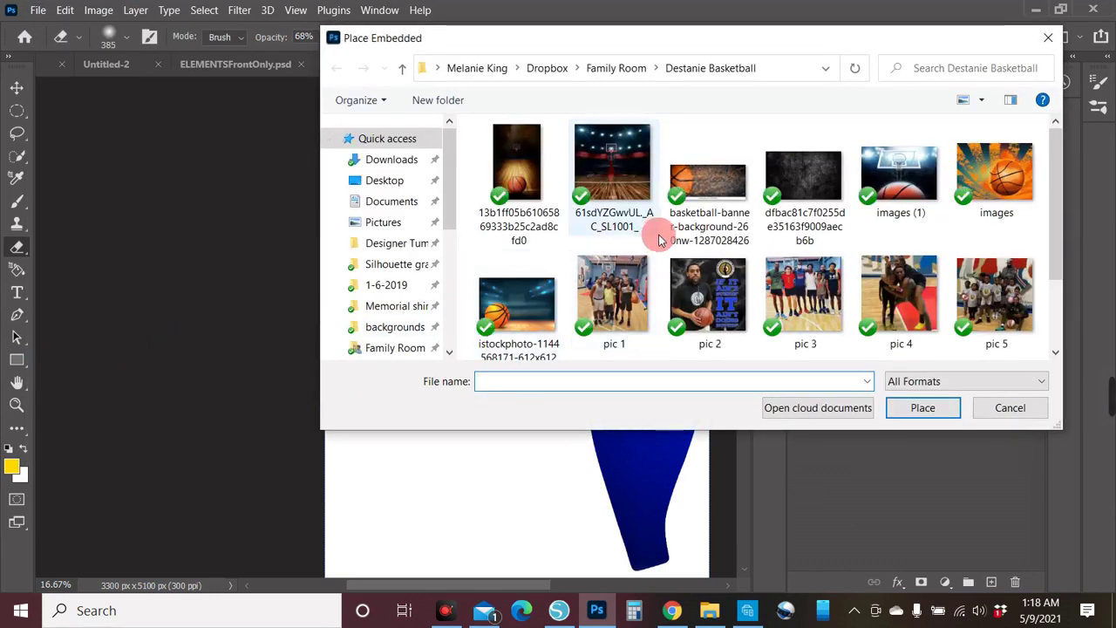
pyautogui.click(976, 171)
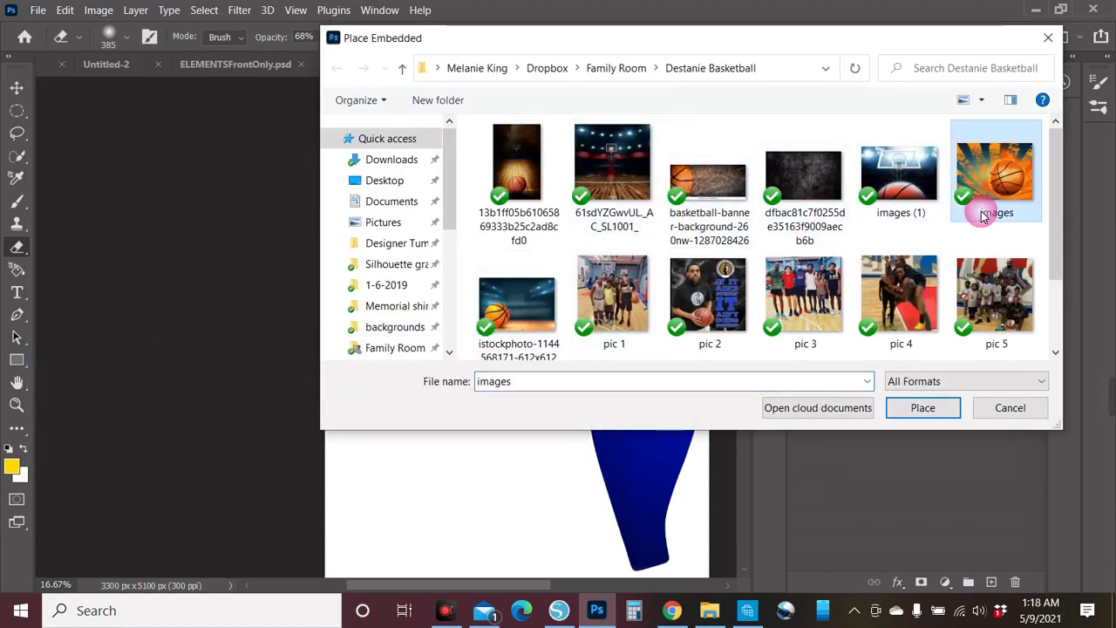
pyautogui.click(925, 408)
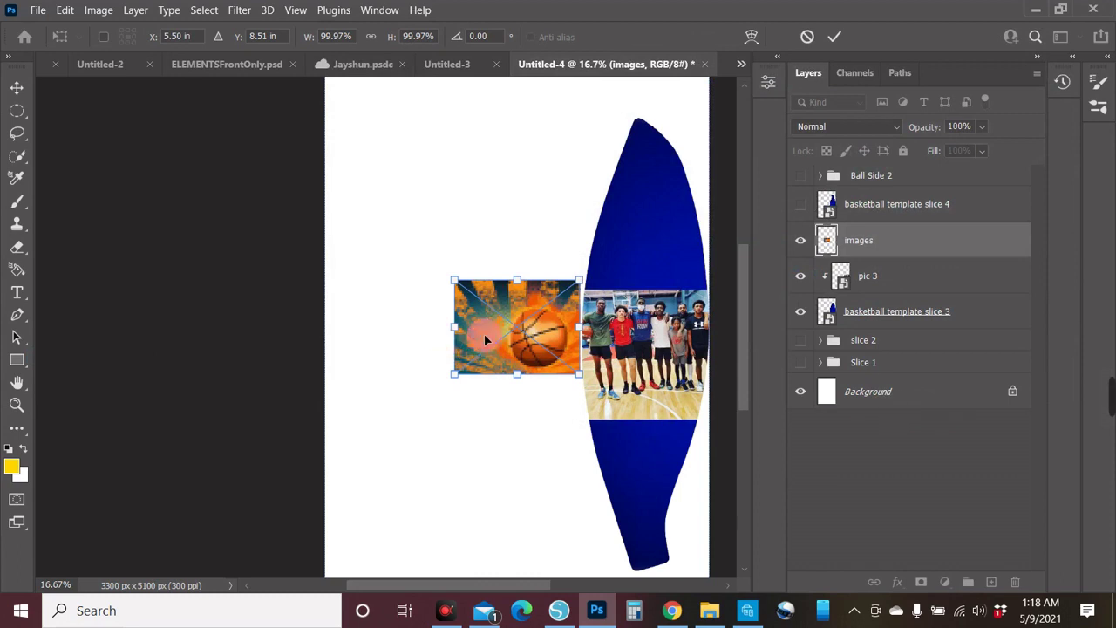
# - Enlarge the images artwork until it covers all of basketball template slice 3 and apply the transform
pyautogui.moveTo(553, 587); pyautogui.dragTo(635, 567)
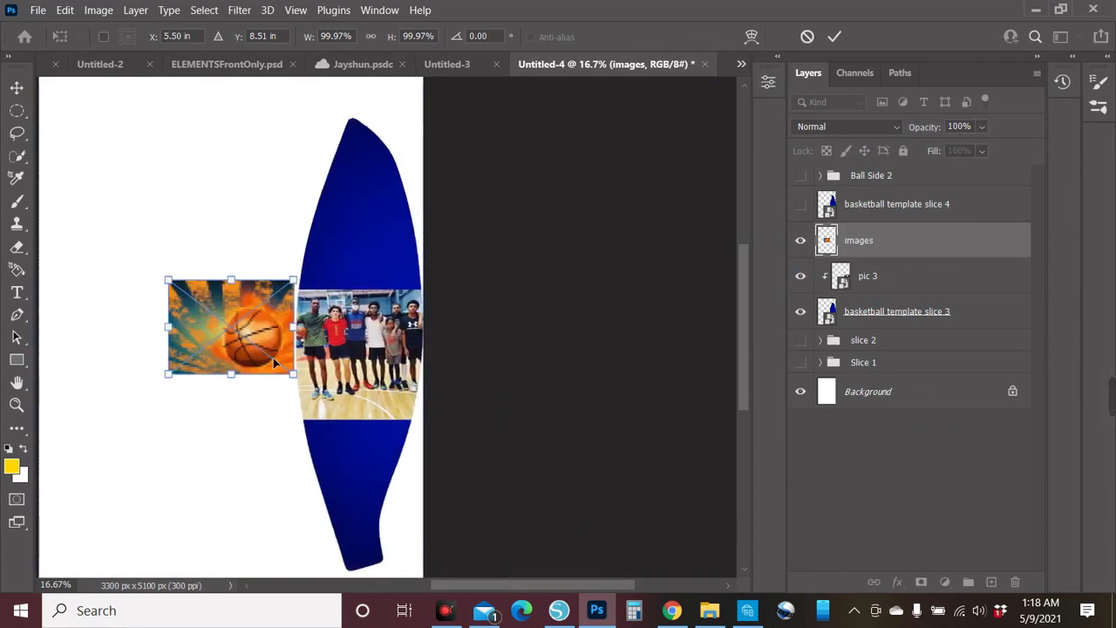
pyautogui.moveTo(193, 328); pyautogui.dragTo(194, 281)
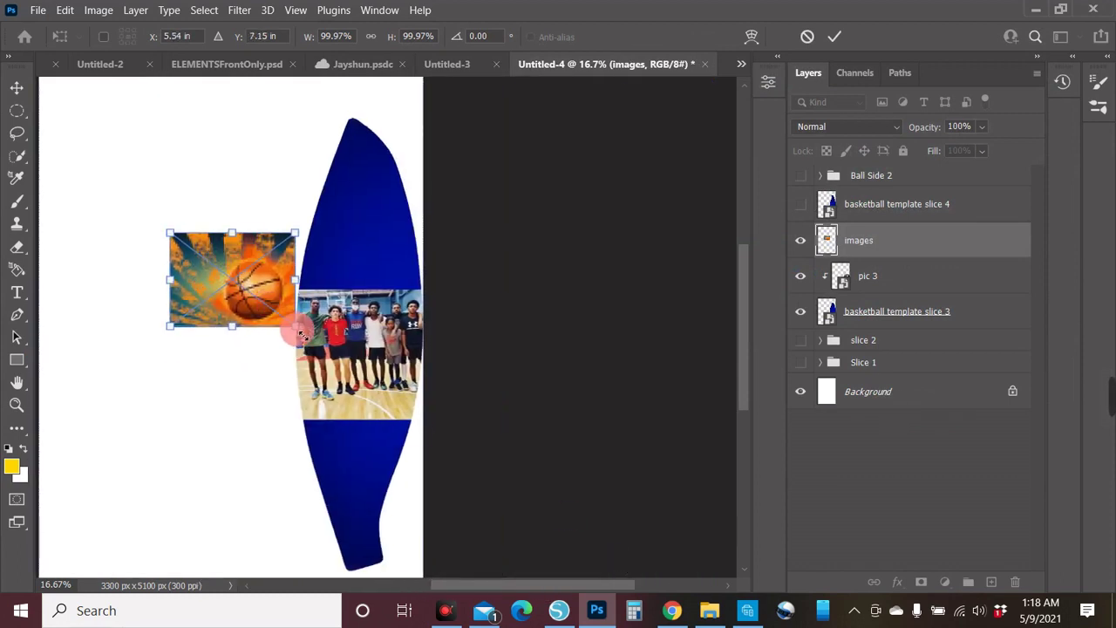
pyautogui.moveTo(299, 334); pyautogui.dragTo(493, 459)
pyautogui.moveTo(553, 587); pyautogui.dragTo(440, 565)
pyautogui.moveTo(293, 441); pyautogui.dragTo(385, 361)
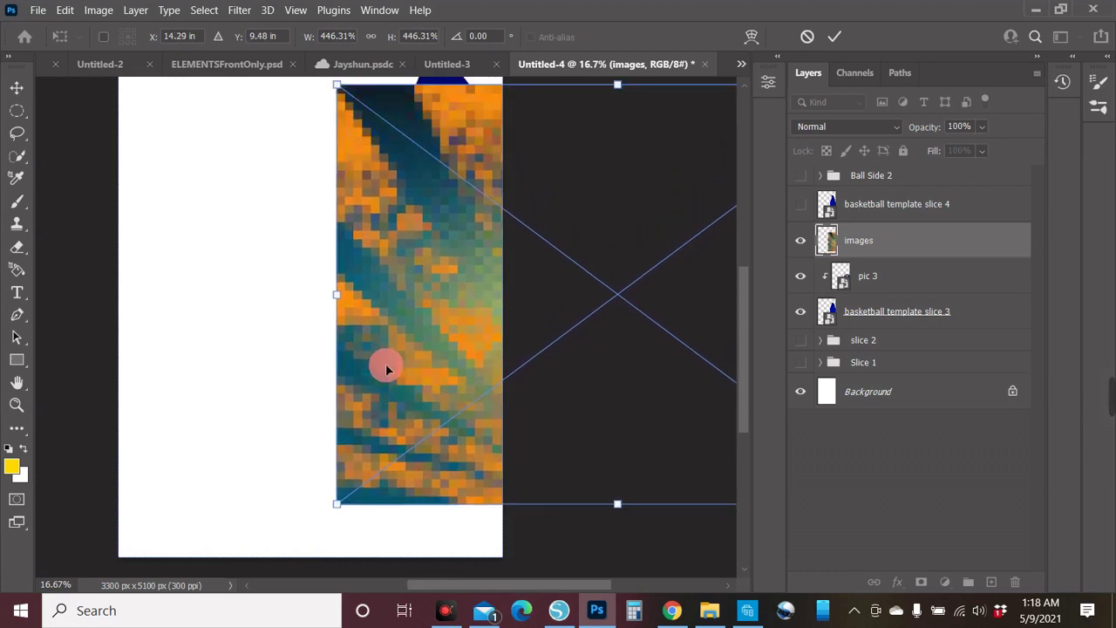
pyautogui.click(335, 125)
pyautogui.moveTo(336, 124); pyautogui.dragTo(304, 85)
pyautogui.click(833, 37)
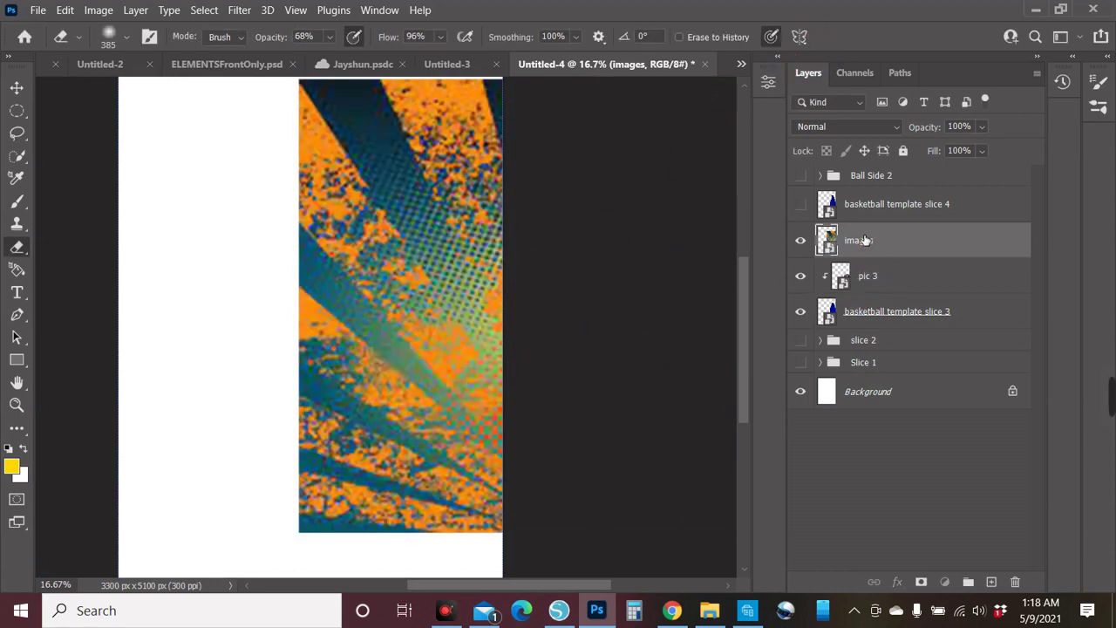
# - Move the images layer beneath pic 3 so it is clipped to basketball template slice 3
pyautogui.moveTo(864, 244); pyautogui.dragTo(864, 291)
pyautogui.click(468, 213)
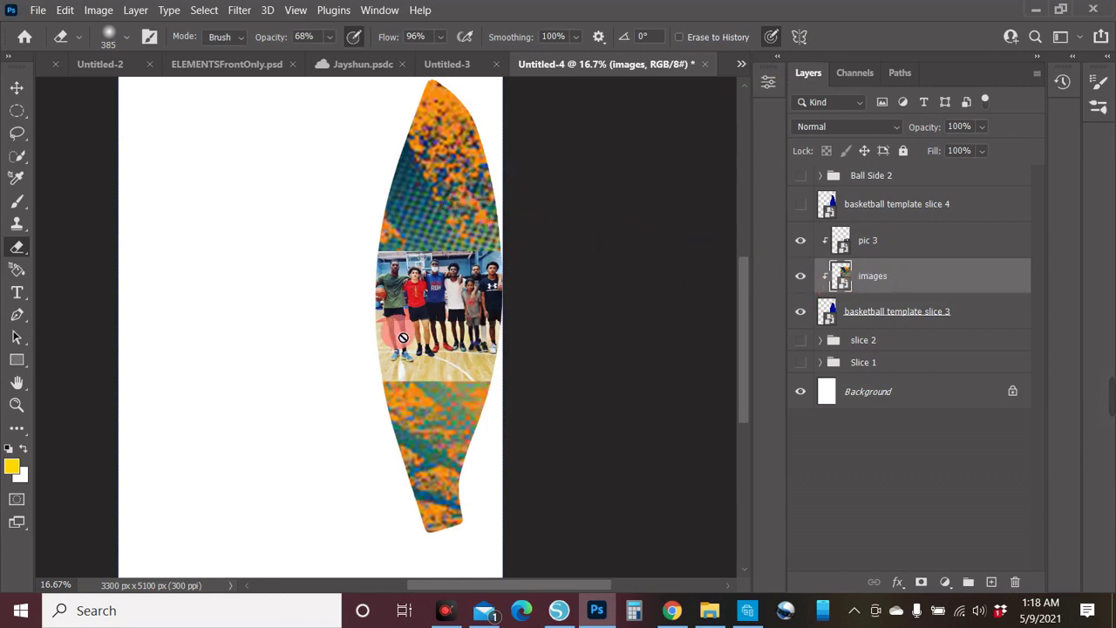
pyautogui.click(459, 404)
pyautogui.click(549, 269)
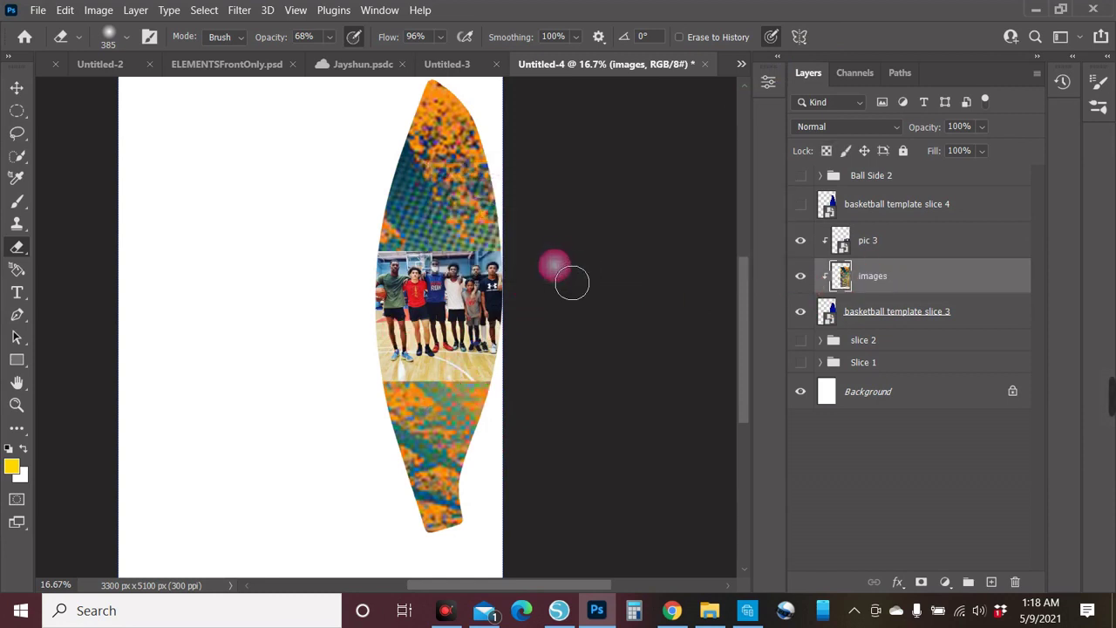
# - Try shifting the images artwork within the slice to bring in its basketball, and delete the images layer
pyautogui.click(17, 88)
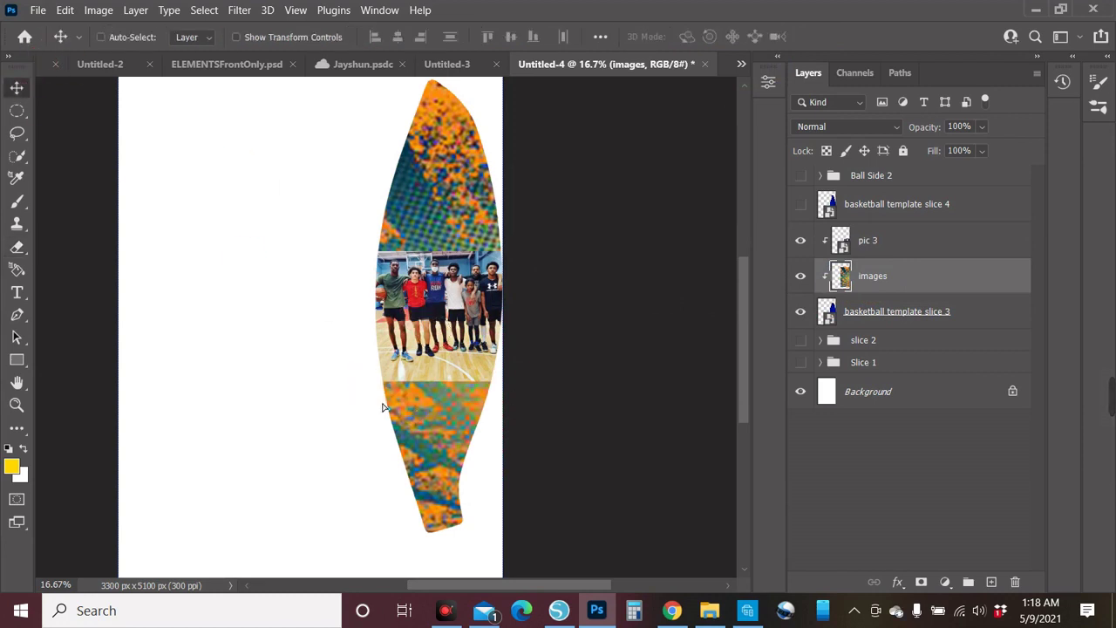
pyautogui.moveTo(382, 408); pyautogui.dragTo(453, 429)
pyautogui.click(382, 280)
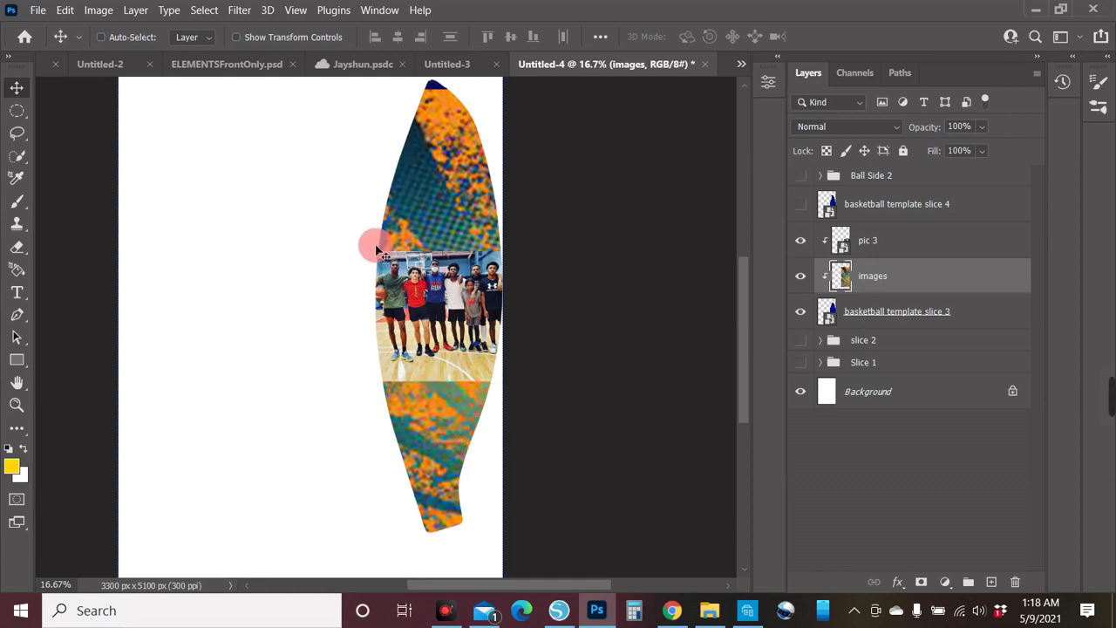
pyautogui.moveTo(441, 415); pyautogui.dragTo(114, 412)
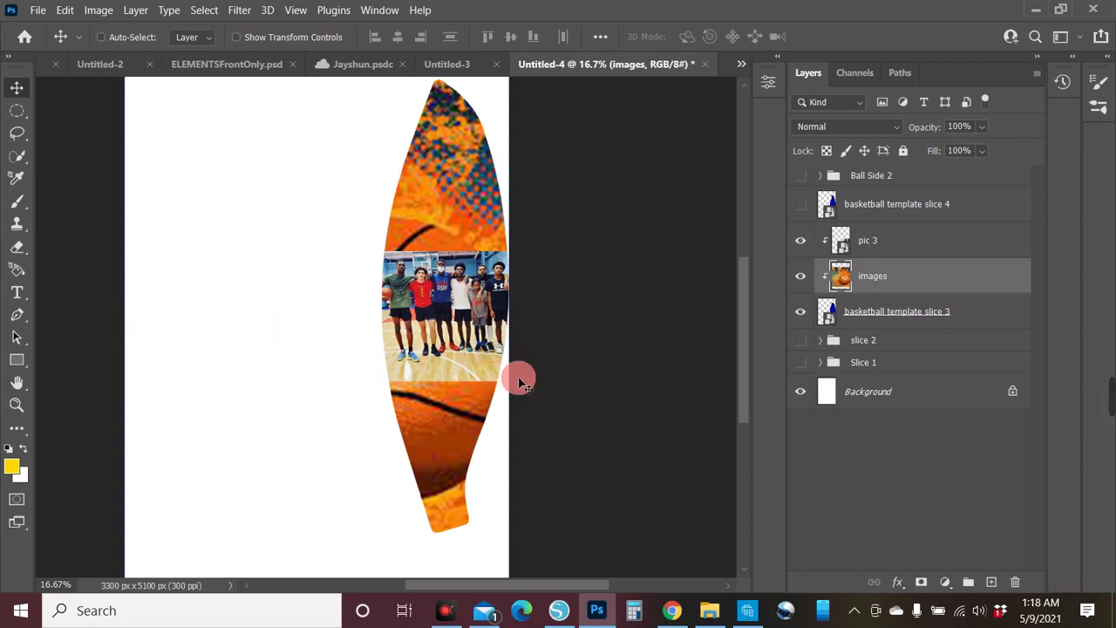
pyautogui.click(895, 276)
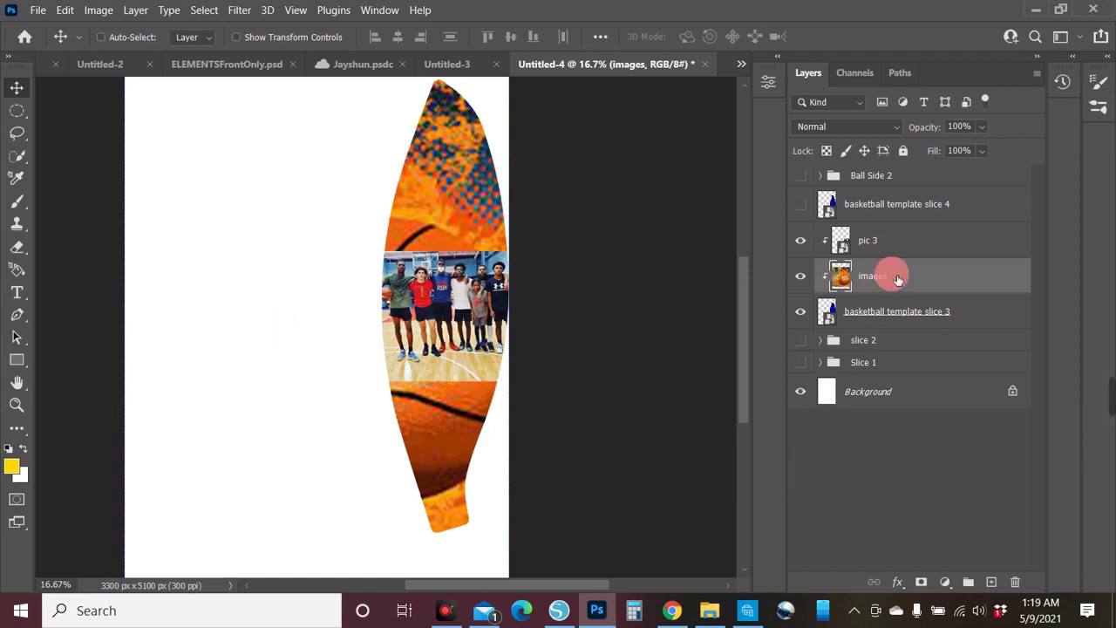
pyautogui.press('Delete')
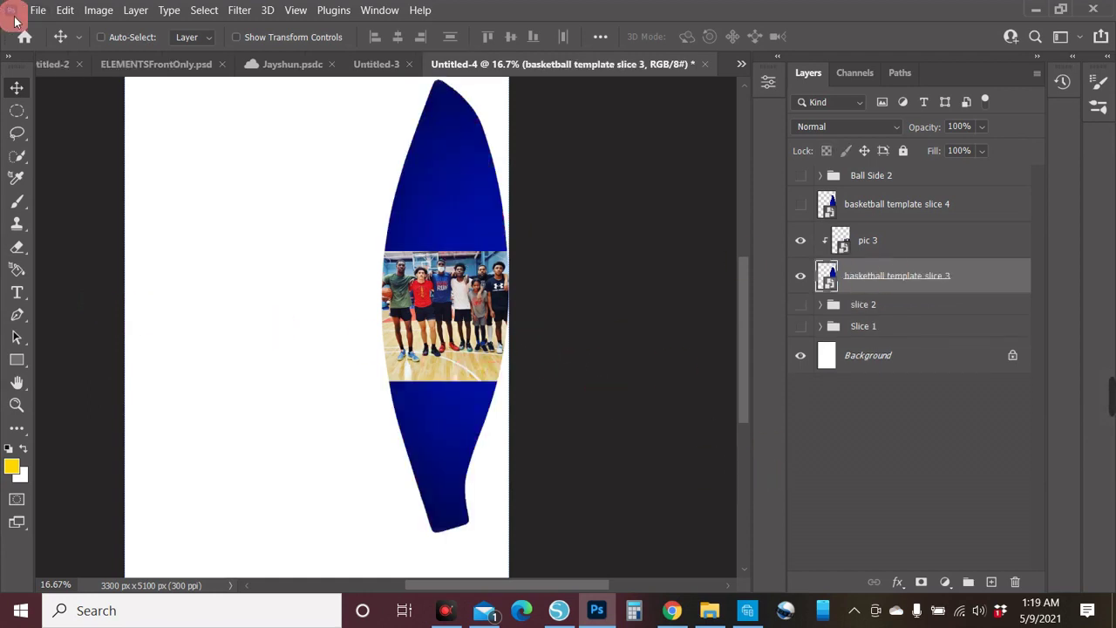
pyautogui.click(48, 10)
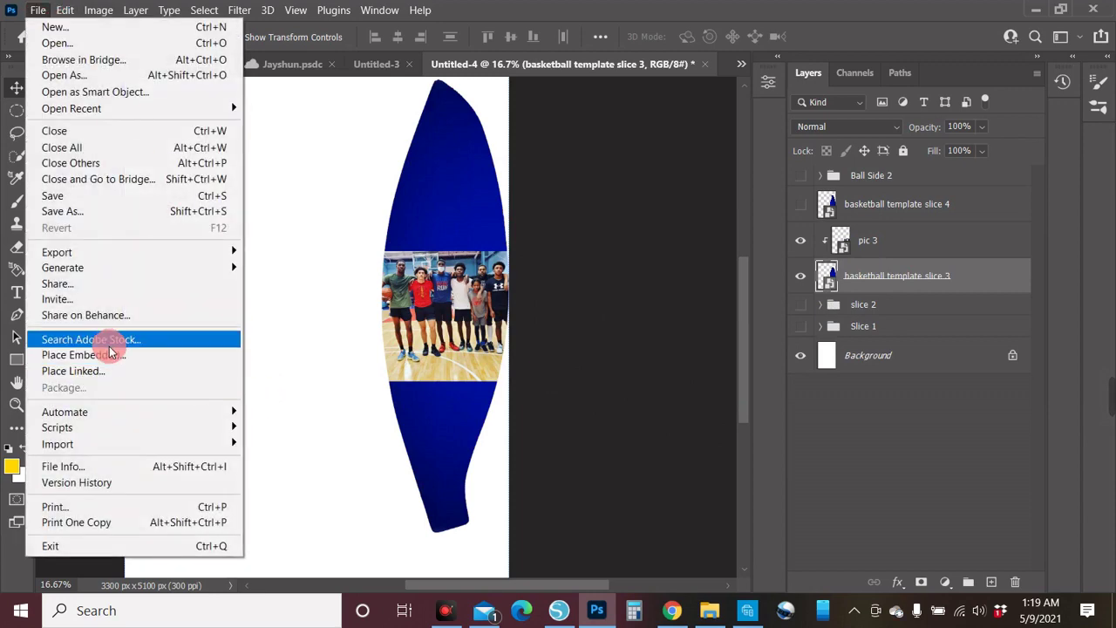
pyautogui.click(84, 355)
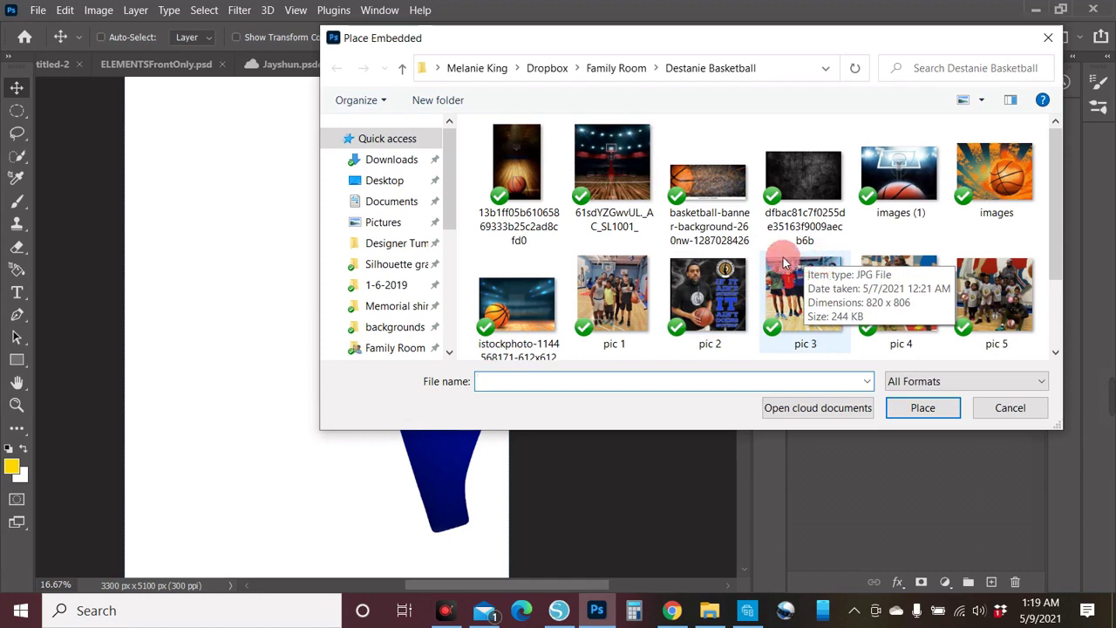
pyautogui.click(517, 306)
pyautogui.click(925, 409)
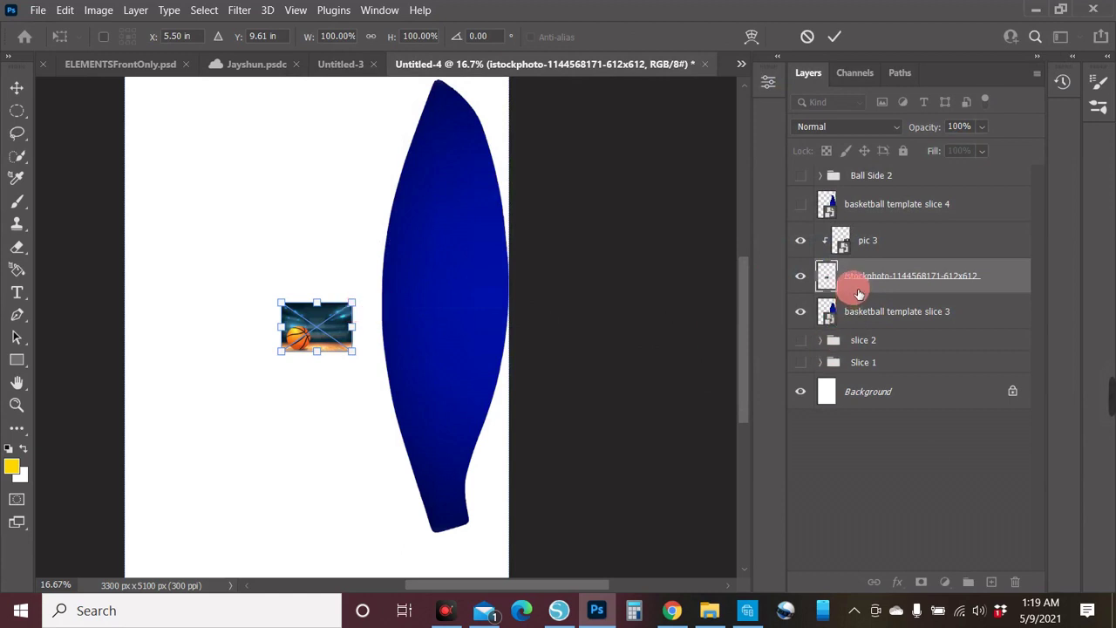
pyautogui.moveTo(859, 293)
pyautogui.mouseDown()
pyautogui.moveTo(872, 238)
pyautogui.moveTo(878, 289)
pyautogui.moveTo(862, 291)
pyautogui.mouseUp()
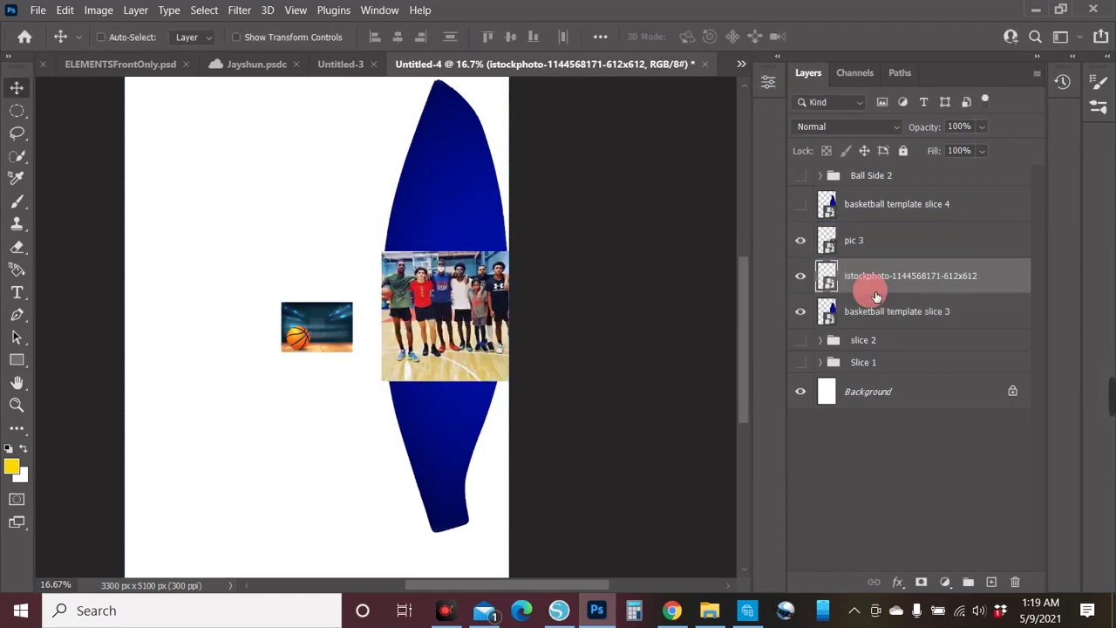
# - Move the istockphoto background clear of the slice, scale it to about 828.67% over the slice and apply the transform
pyautogui.moveTo(363, 334); pyautogui.dragTo(299, 310)
pyautogui.click(293, 296)
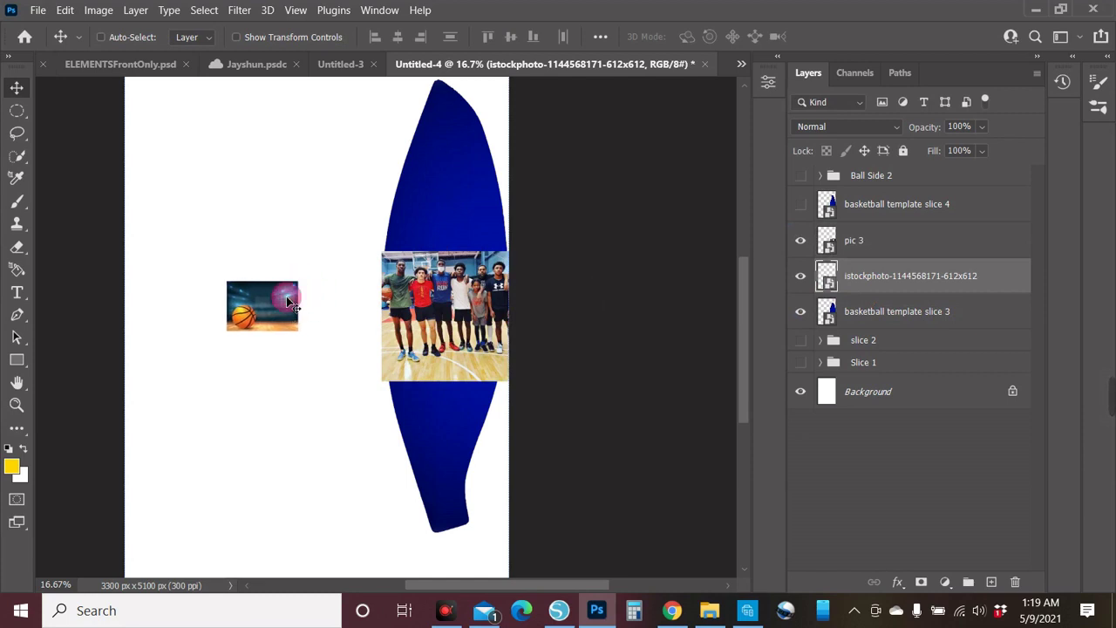
pyautogui.click(885, 295)
pyautogui.hotkey('ctrl', 't')
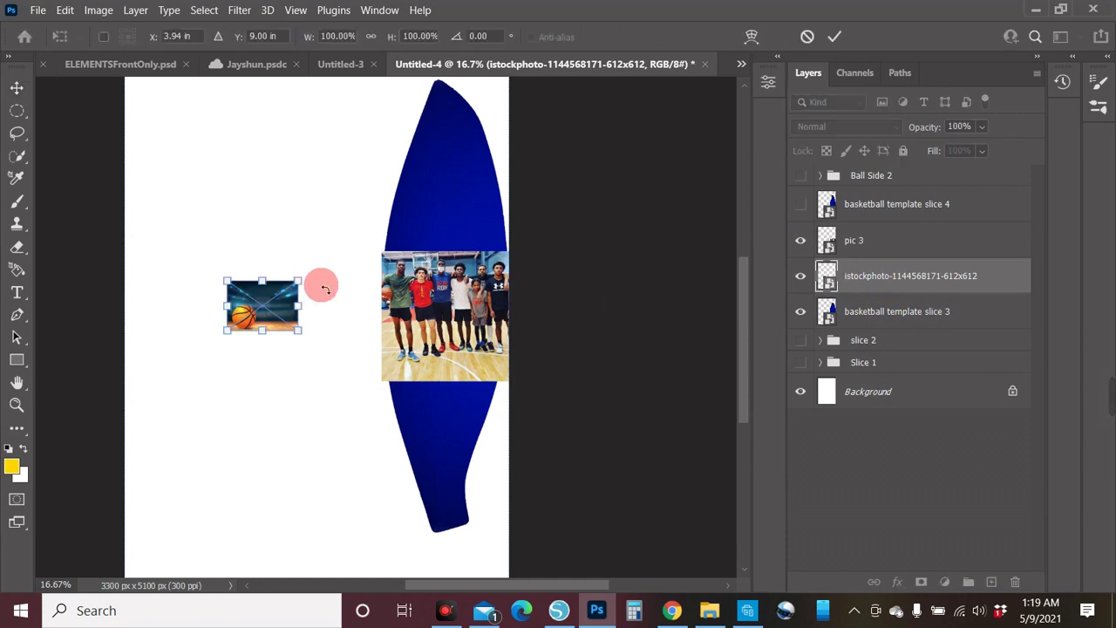
pyautogui.moveTo(301, 281); pyautogui.dragTo(569, 122)
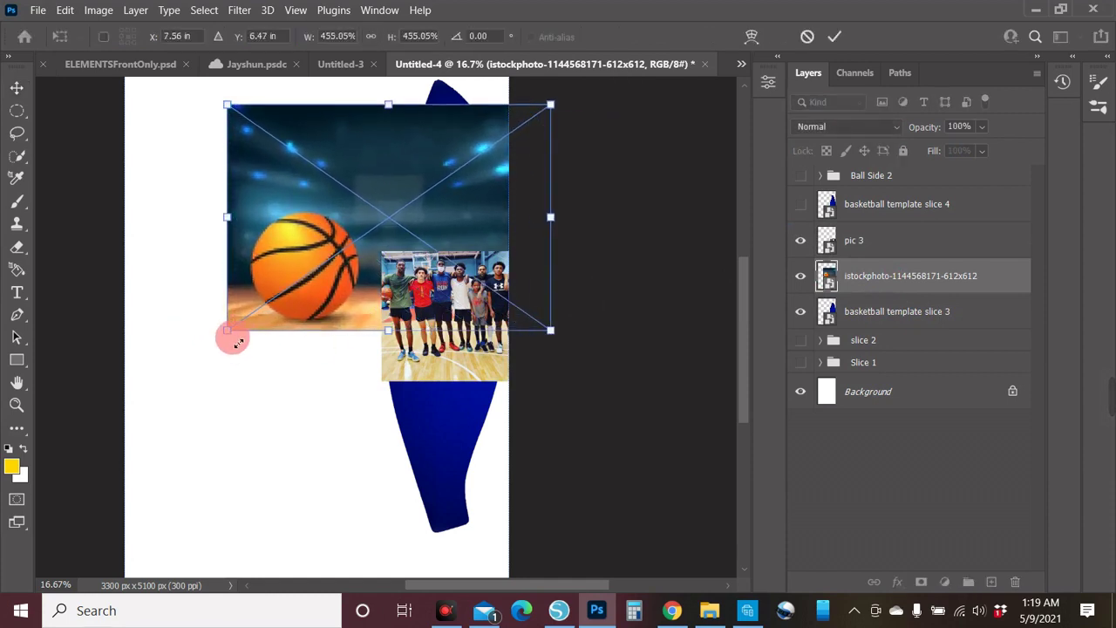
pyautogui.moveTo(230, 331); pyautogui.dragTo(437, 526)
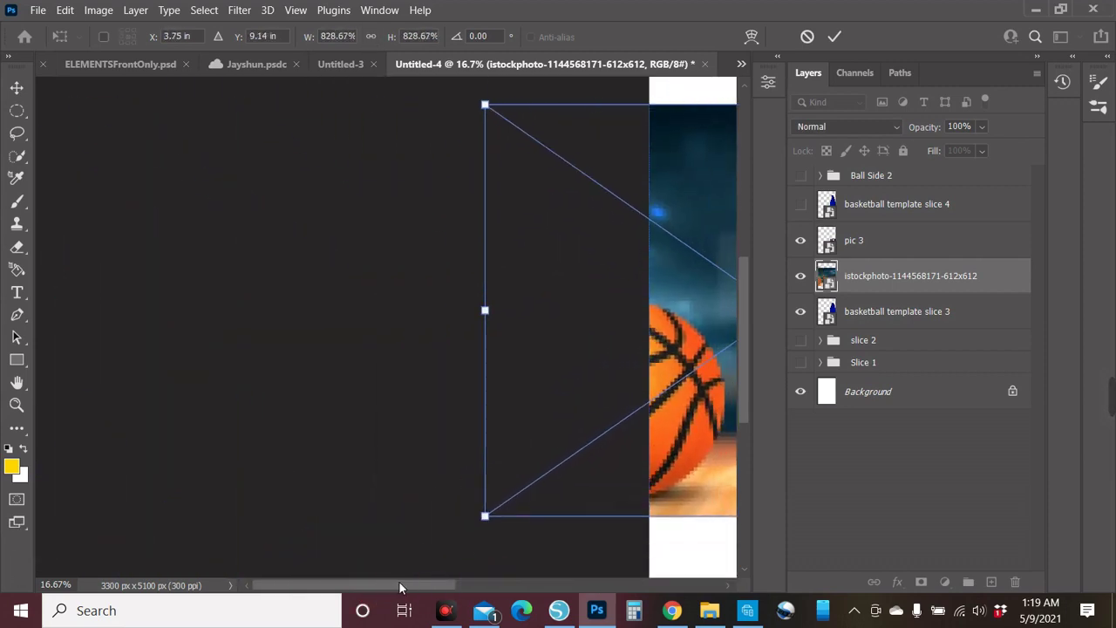
pyautogui.moveTo(401, 588); pyautogui.dragTo(552, 567)
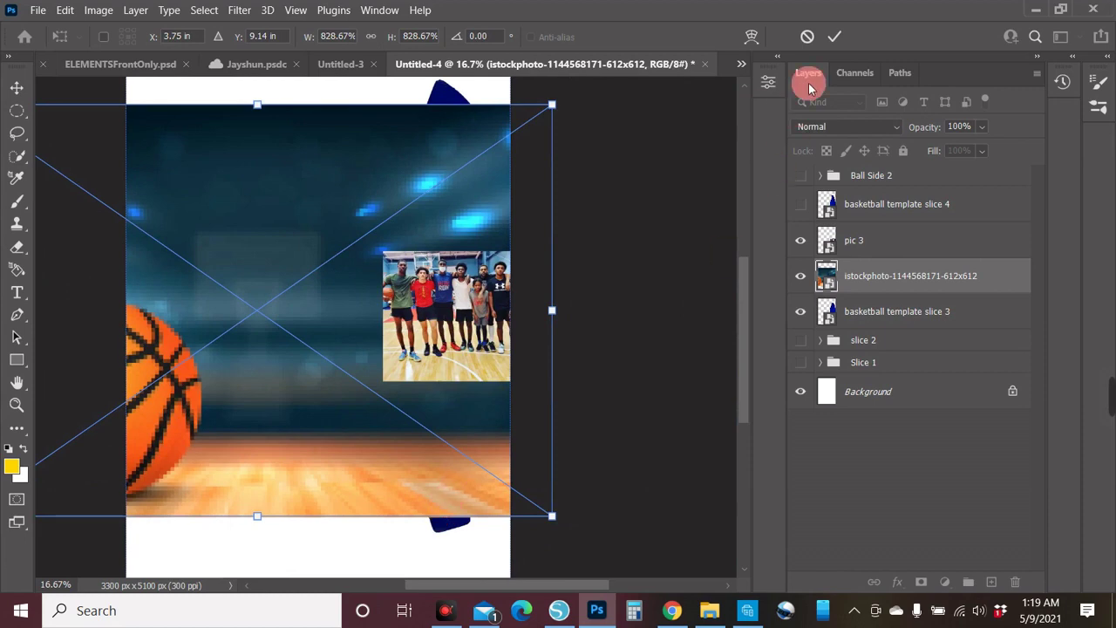
pyautogui.click(837, 33)
# - Clip the istockphoto layer to basketball template slice 3 and shift the background upward within the slice
pyautogui.click(862, 277)
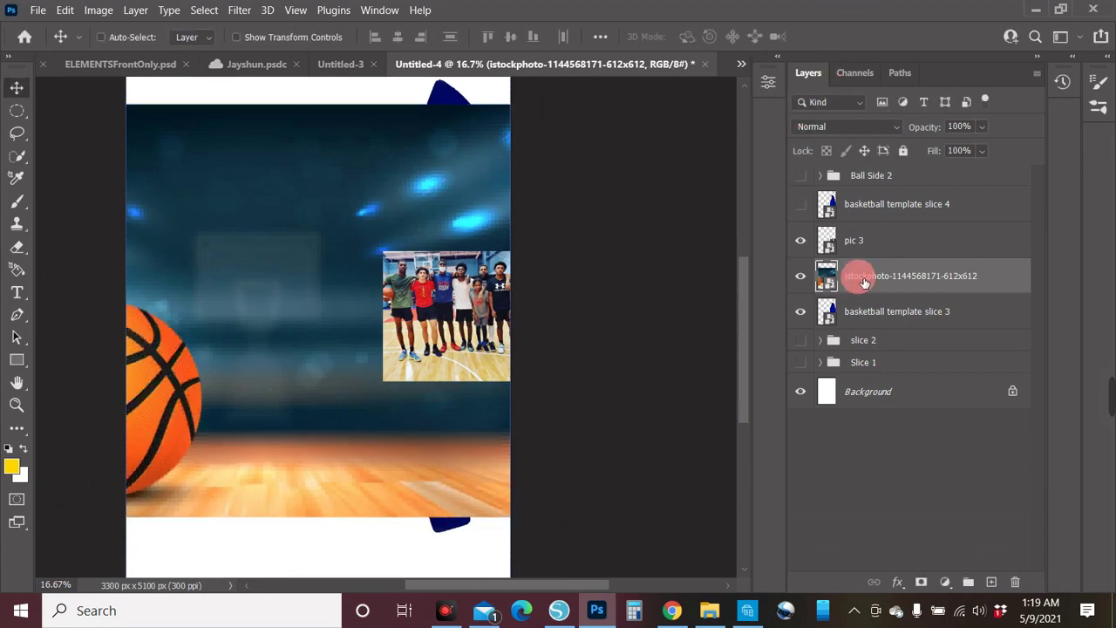
pyautogui.rightClick(859, 279)
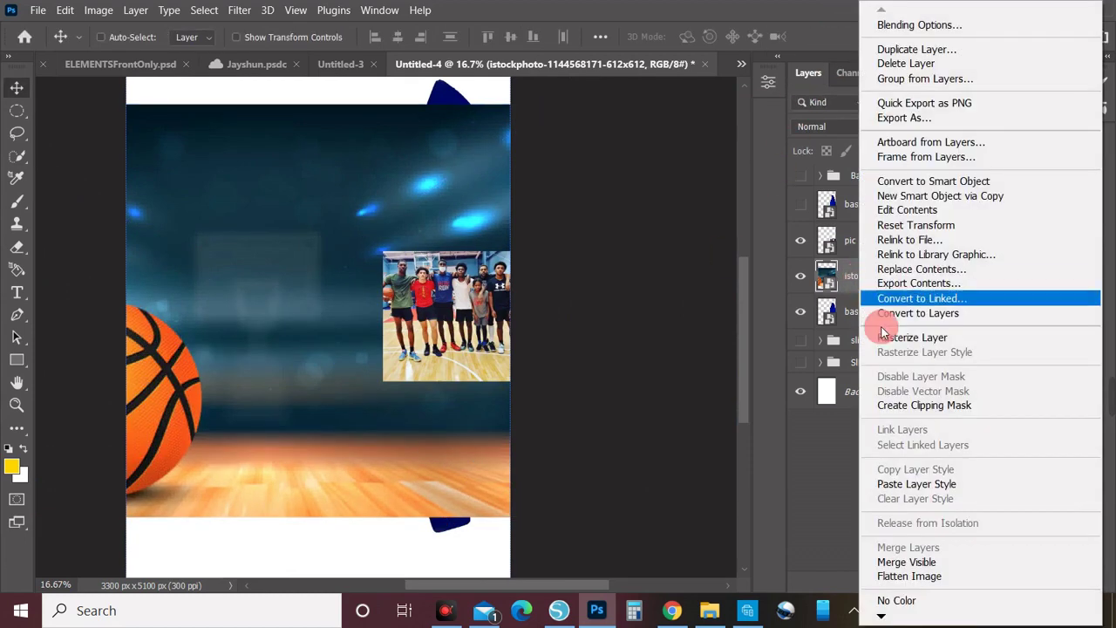
pyautogui.click(906, 406)
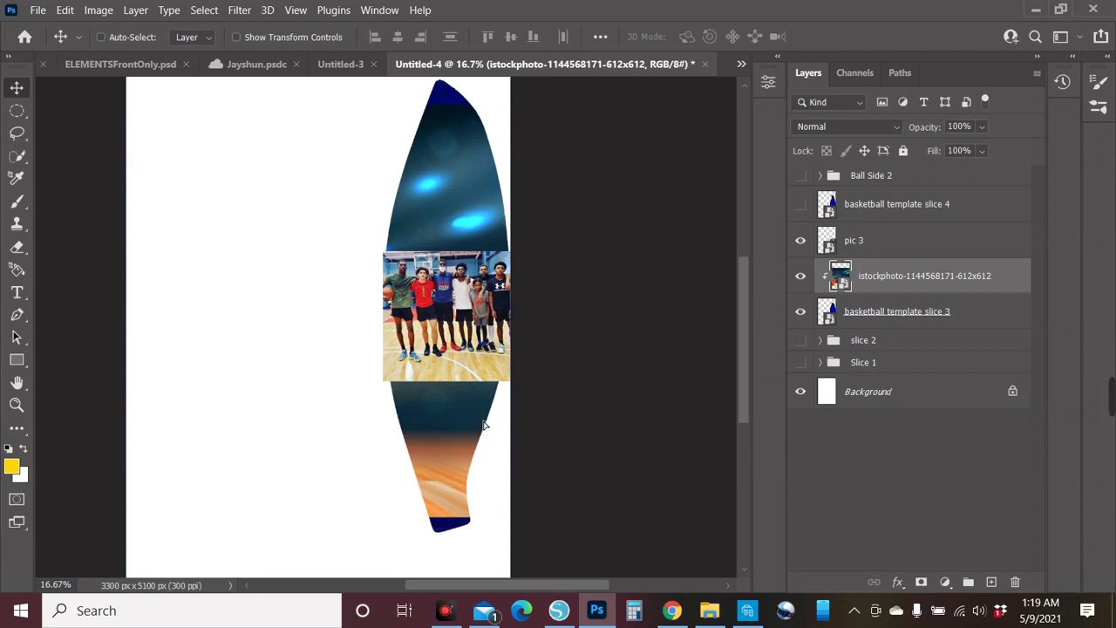
pyautogui.moveTo(485, 410); pyautogui.dragTo(478, 194)
pyautogui.click(446, 418)
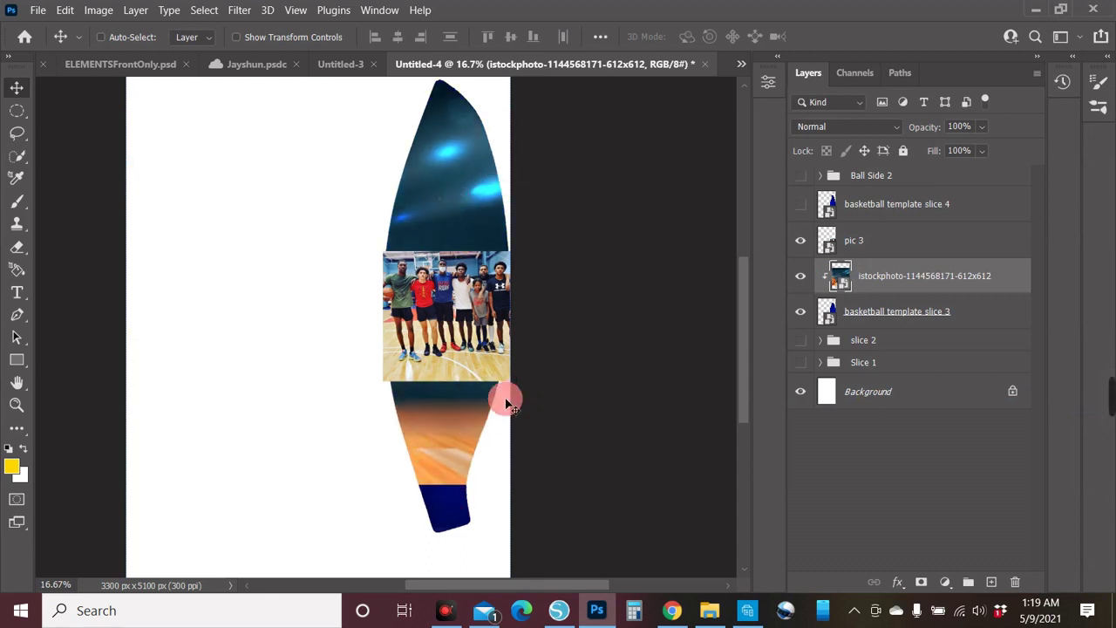
# - Scale the istockphoto background to about 966.10%, position it to cover the slice with its basketball below the team photo, and apply the transform
pyautogui.click(789, 281)
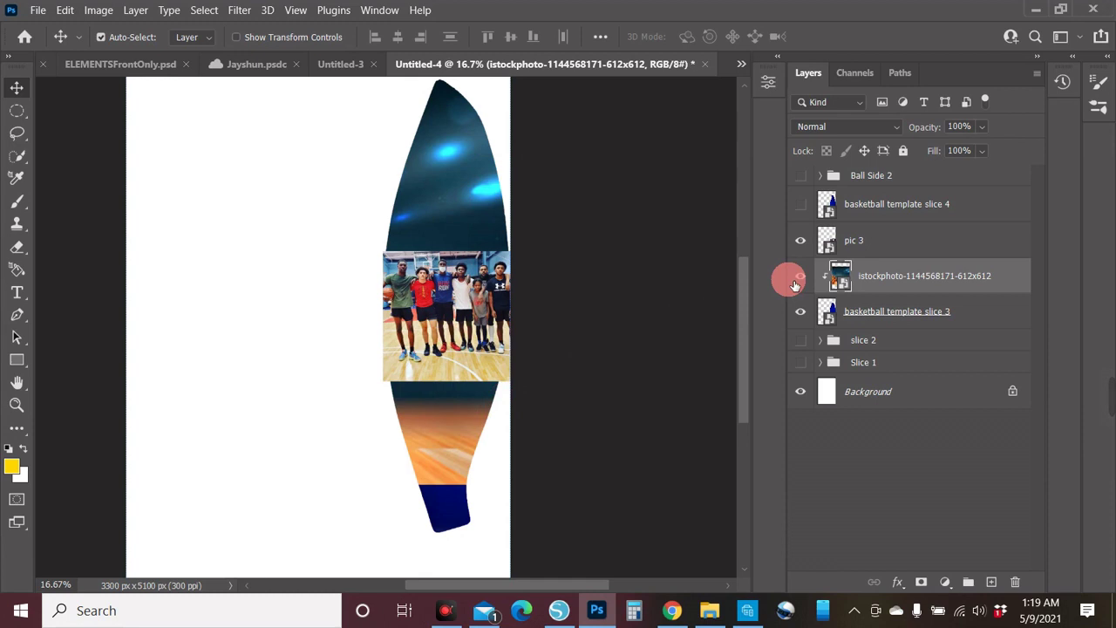
pyautogui.hotkey('ctrl', 't')
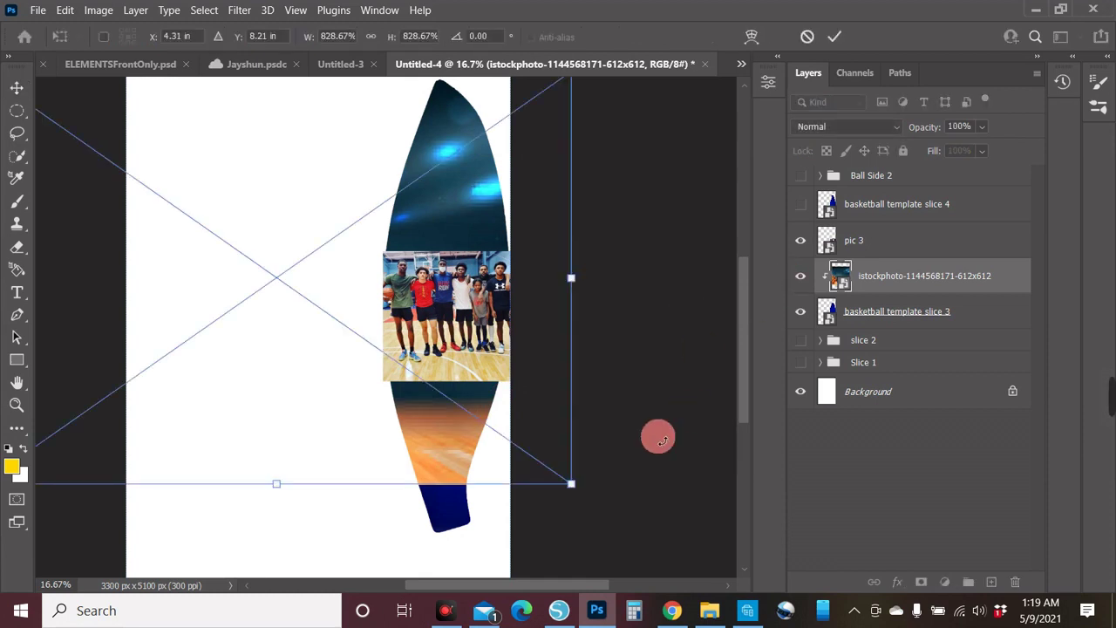
pyautogui.moveTo(582, 496); pyautogui.dragTo(628, 542)
pyautogui.moveTo(449, 443); pyautogui.dragTo(515, 451)
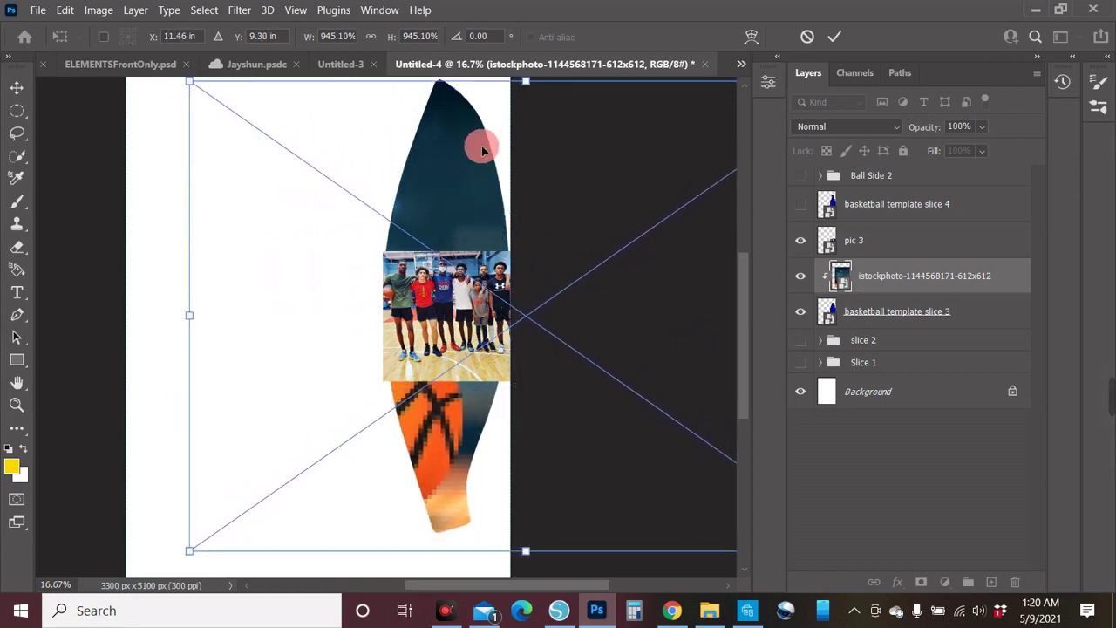
pyautogui.scroll(1, 532, 122)
pyautogui.moveTo(533, 128); pyautogui.dragTo(526, 111)
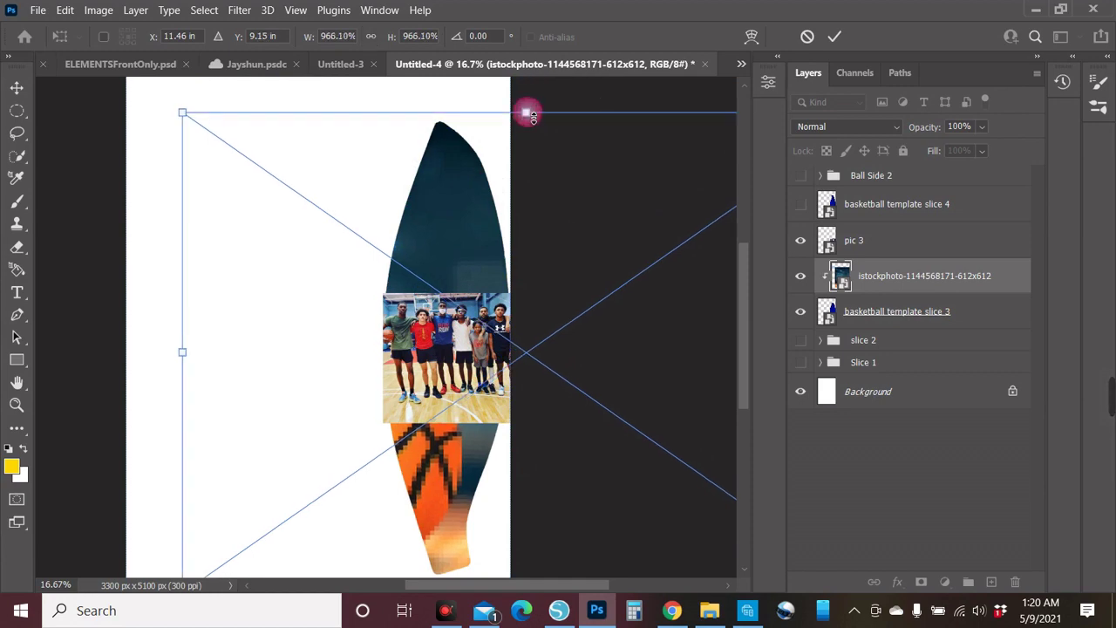
pyautogui.click(836, 36)
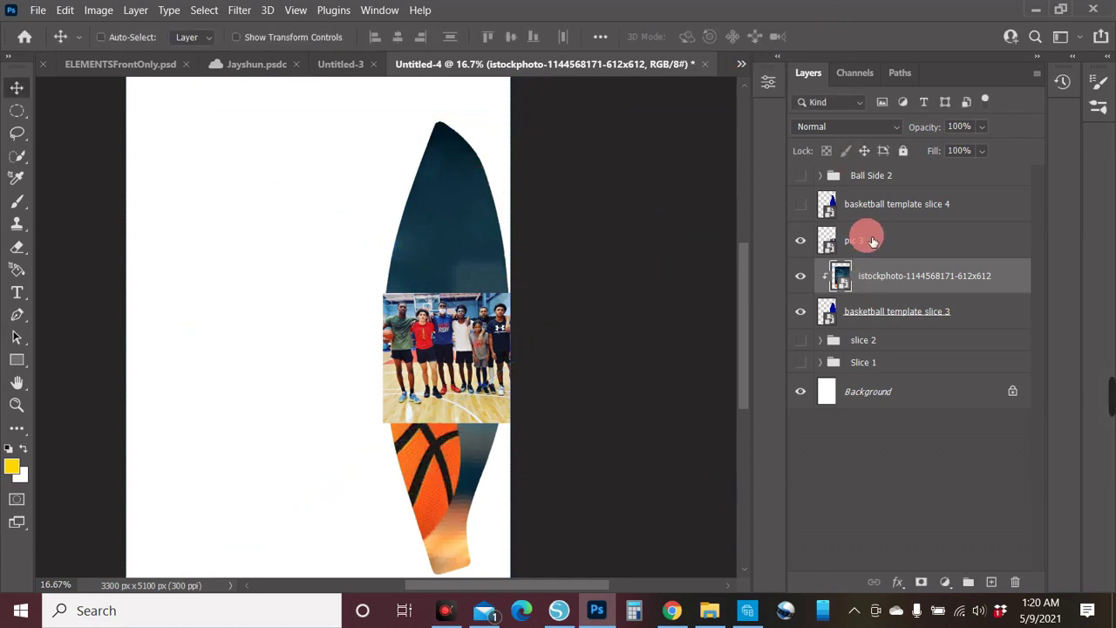
# - Clip the pic 3 layer to basketball template slice 3 above the istockphoto background
pyautogui.rightClick(862, 238)
pyautogui.click(904, 405)
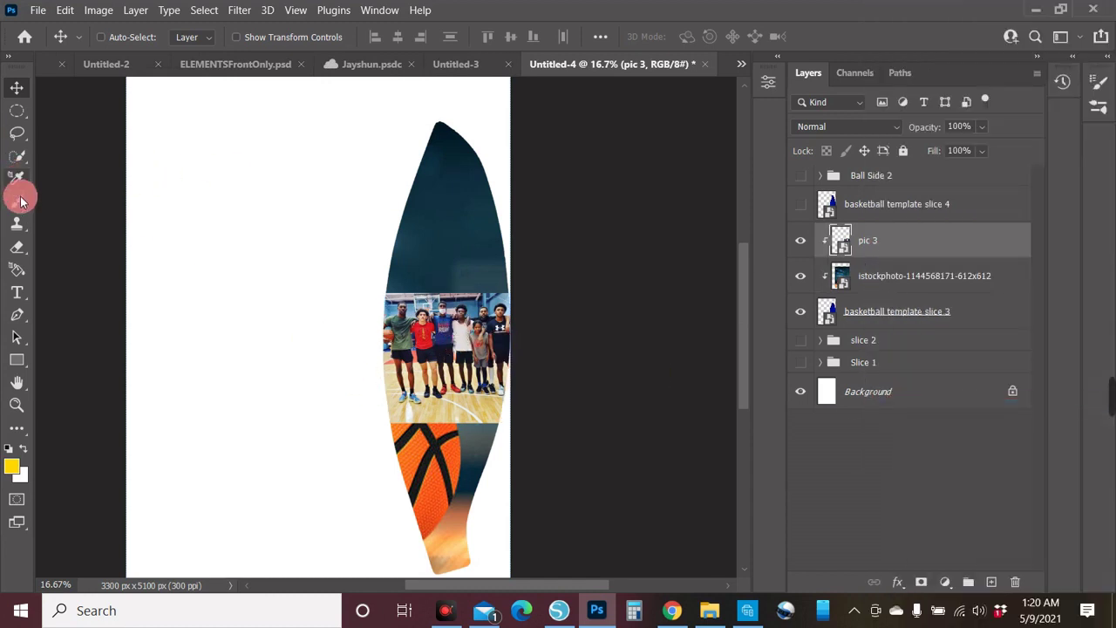
# - Rasterize the pic 3 layer and erase its upper and lower edges so the photo blends into the slice background
pyautogui.click(31, 245)
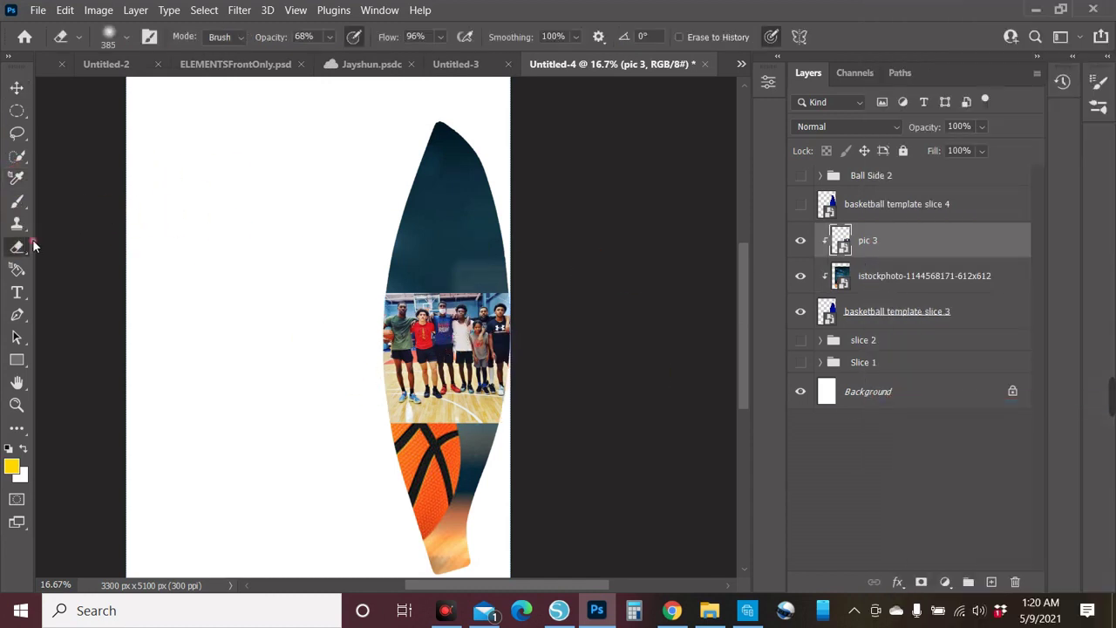
pyautogui.click(389, 297)
pyautogui.click(567, 259)
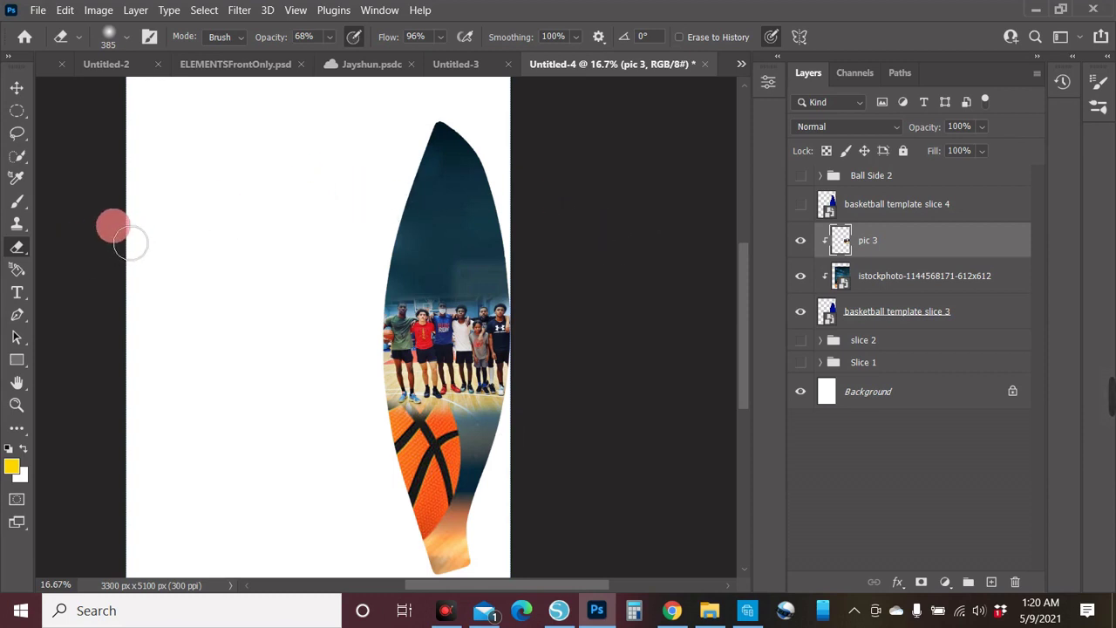
pyautogui.click(16, 88)
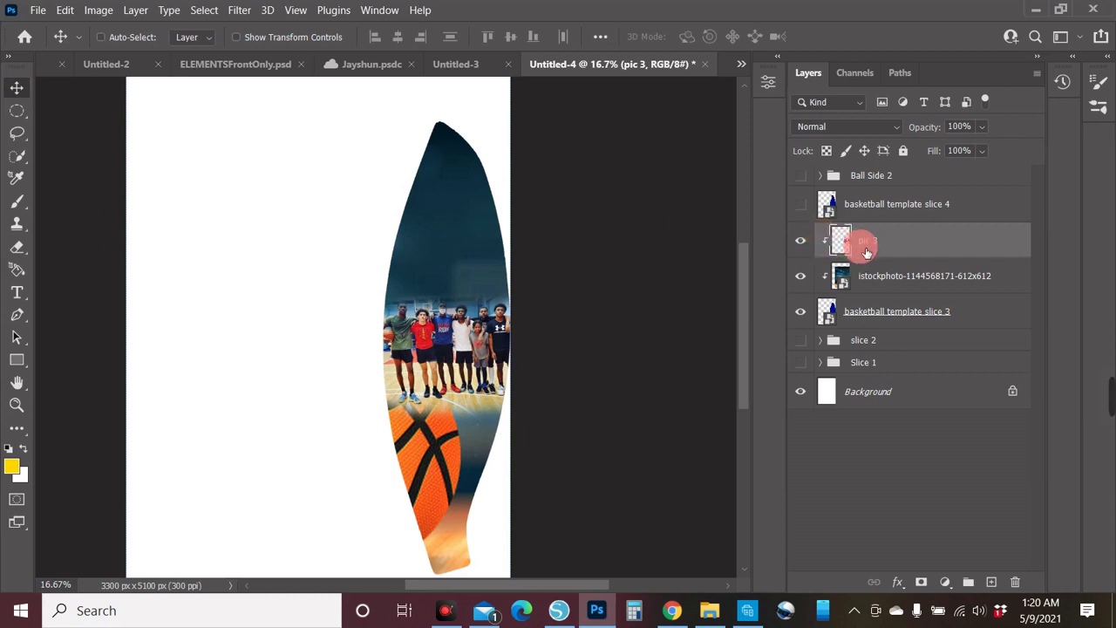
# - Group pic 3, the istockphoto background and basketball template slice 3 as "slice 3", and hide the group
pyautogui.keyDown('shift'); pyautogui.click(894, 281); pyautogui.keyUp('shift')
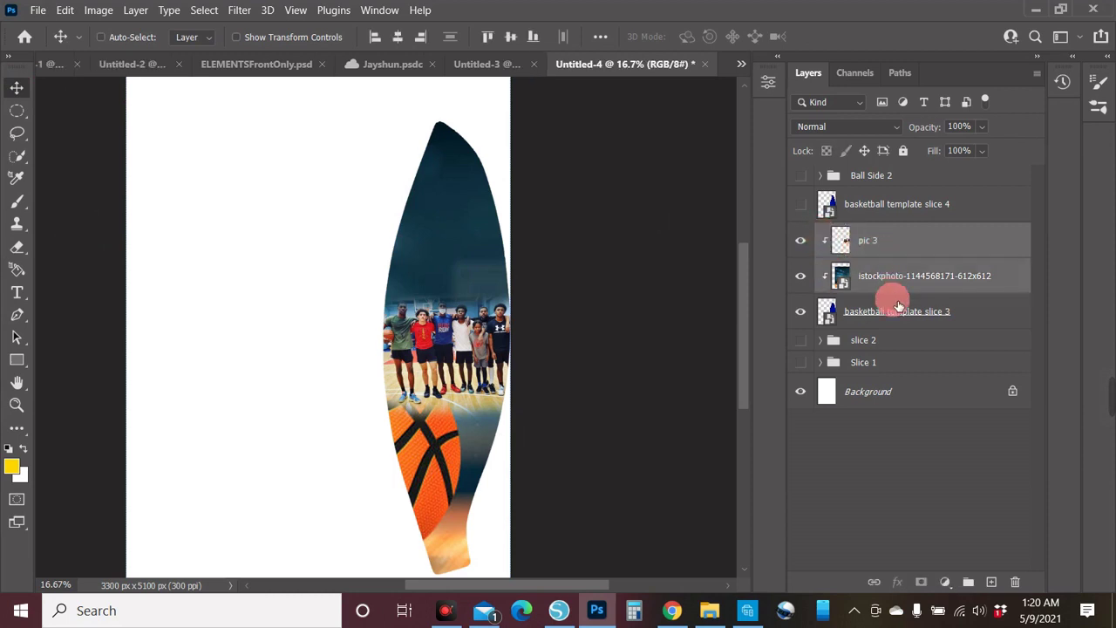
pyautogui.keyDown('shift'); pyautogui.click(898, 312); pyautogui.keyUp('shift')
pyautogui.rightClick(962, 237)
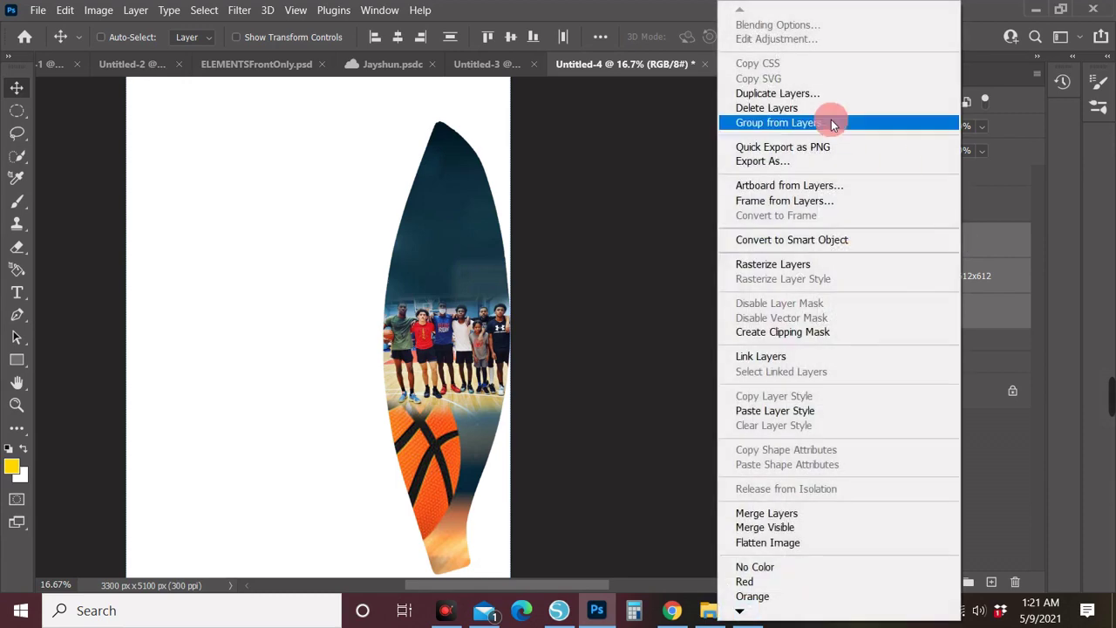
pyautogui.click(831, 120)
pyautogui.write('slice 3')
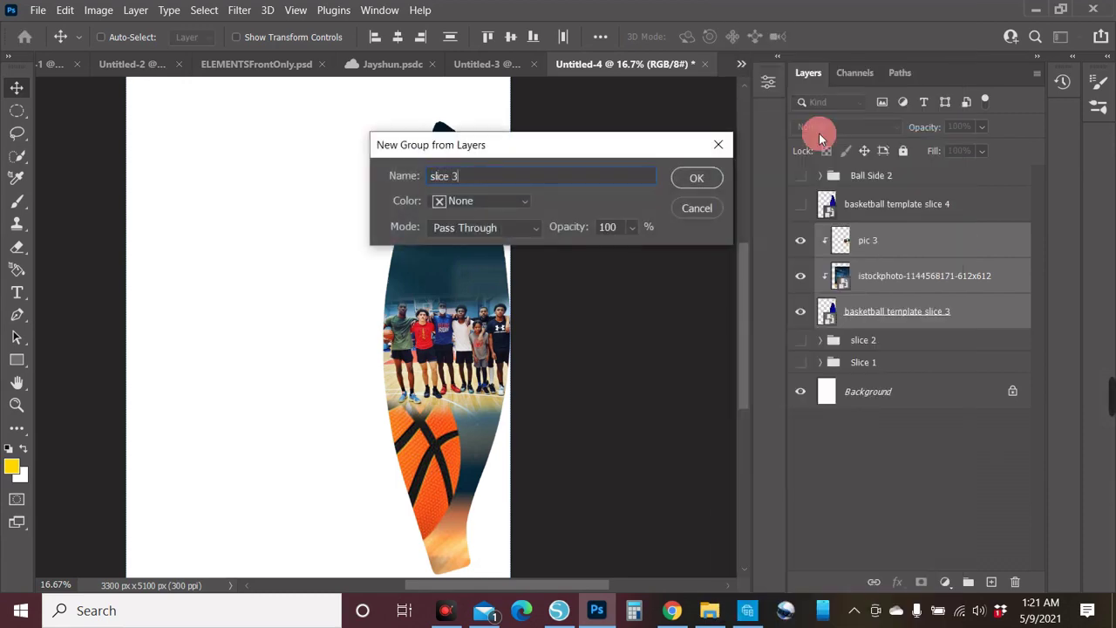
pyautogui.click(703, 179)
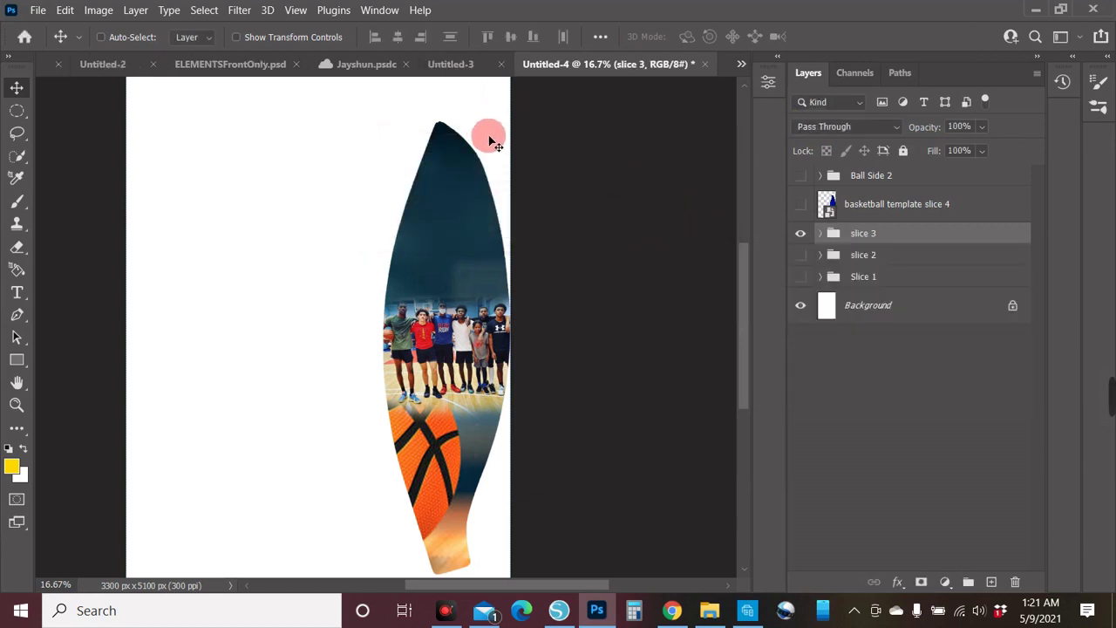
pyautogui.hotkey('ctrl', '-')
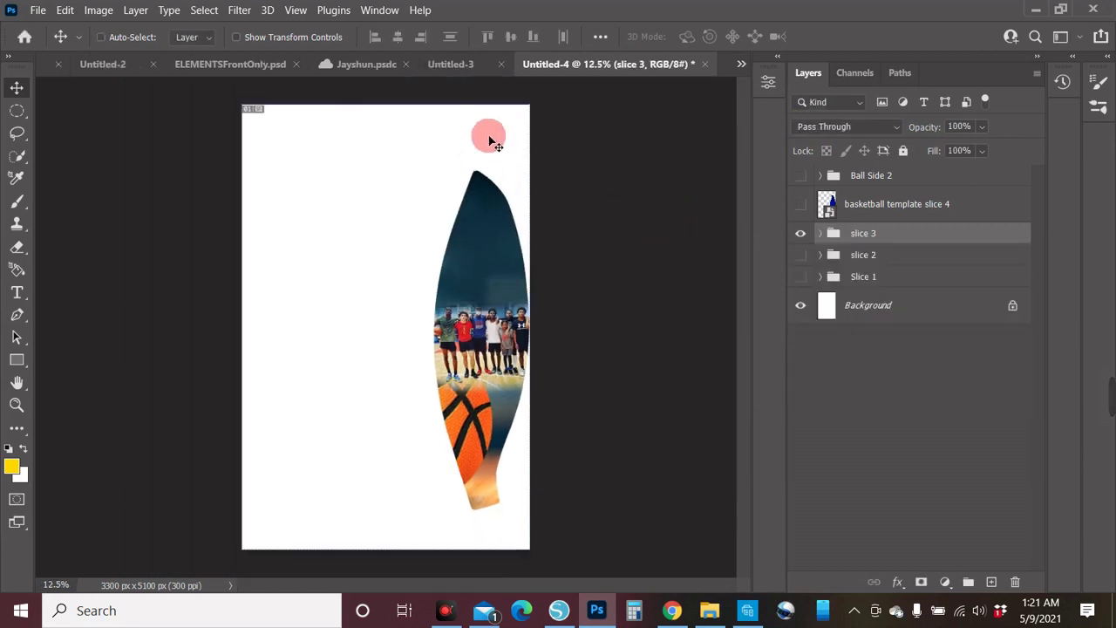
pyautogui.click(805, 235)
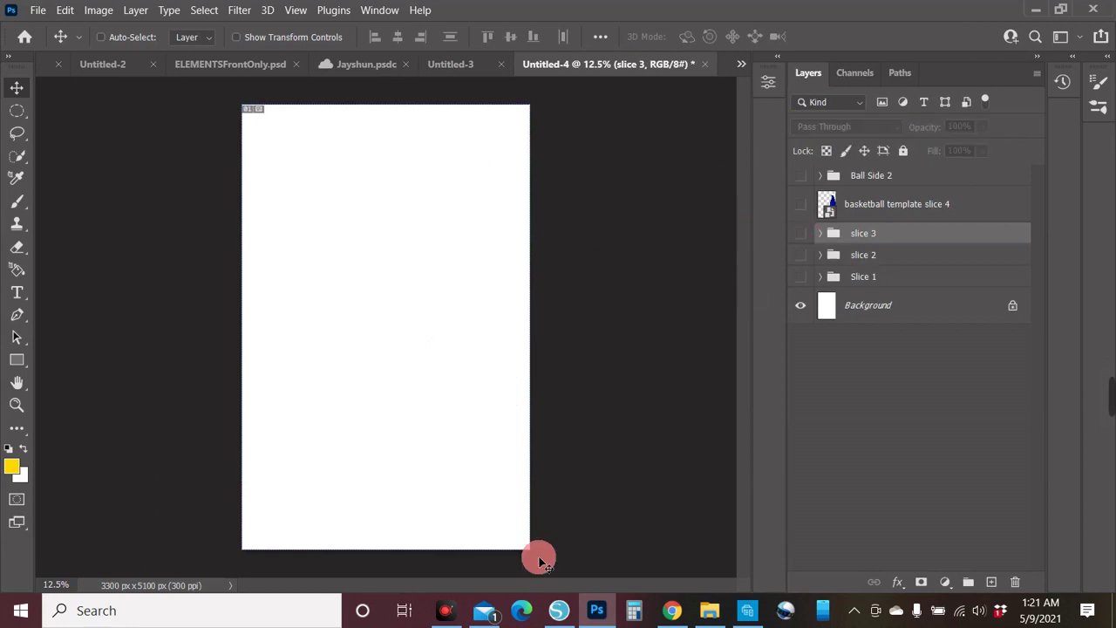
pyautogui.click(447, 612)
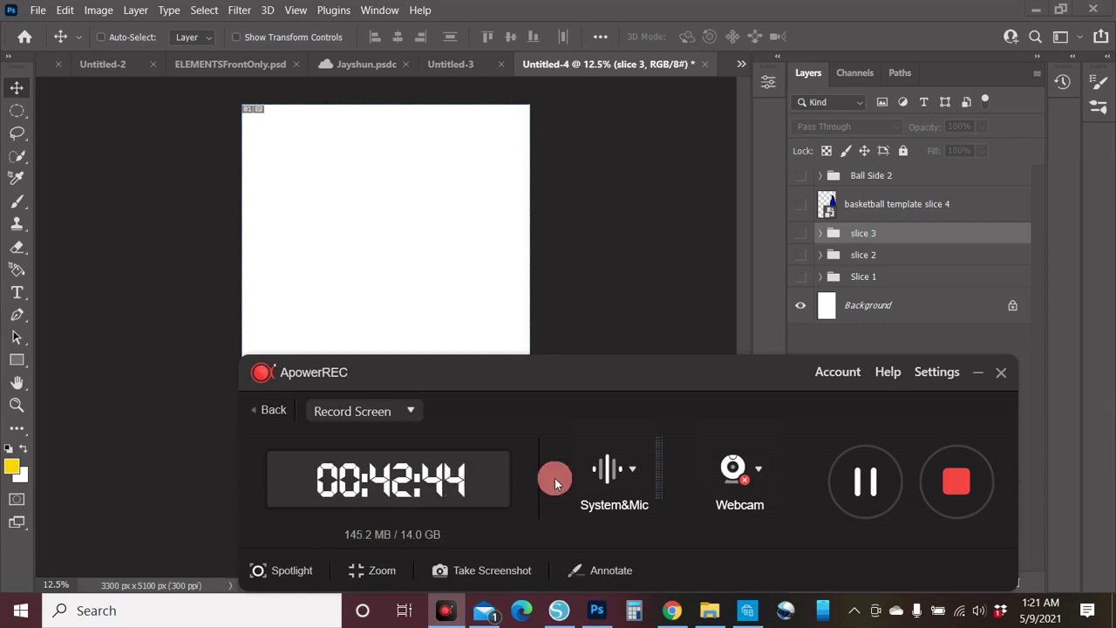
pyautogui.click(633, 469)
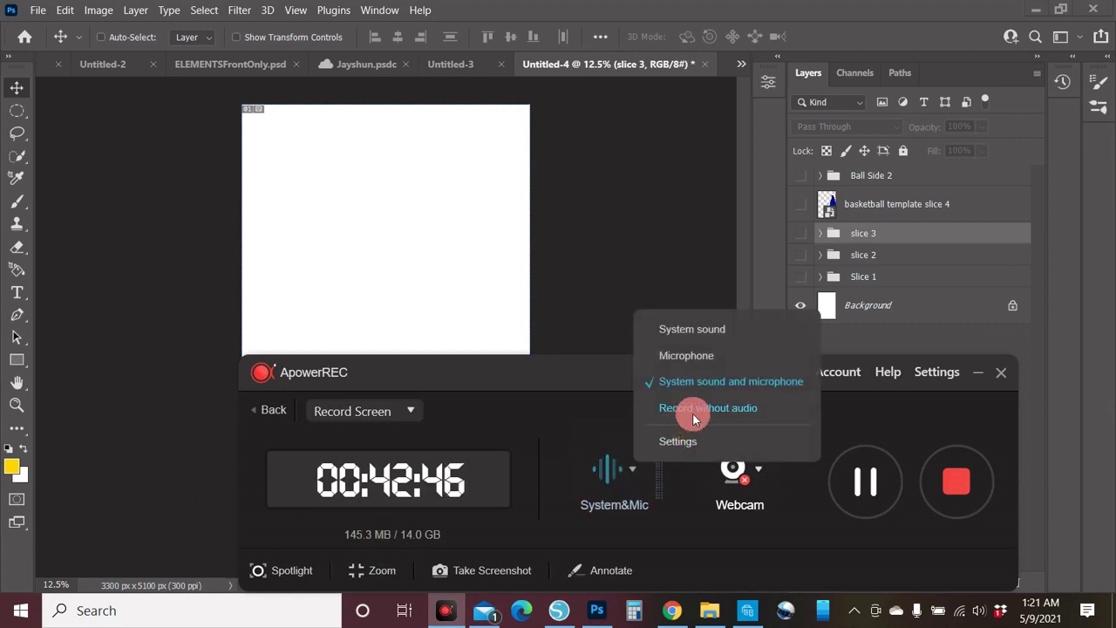
pyautogui.click(694, 419)
# - Place the pic 4 image embedded above basketball template slice 4 and clip it to the slice
pyautogui.click(829, 215)
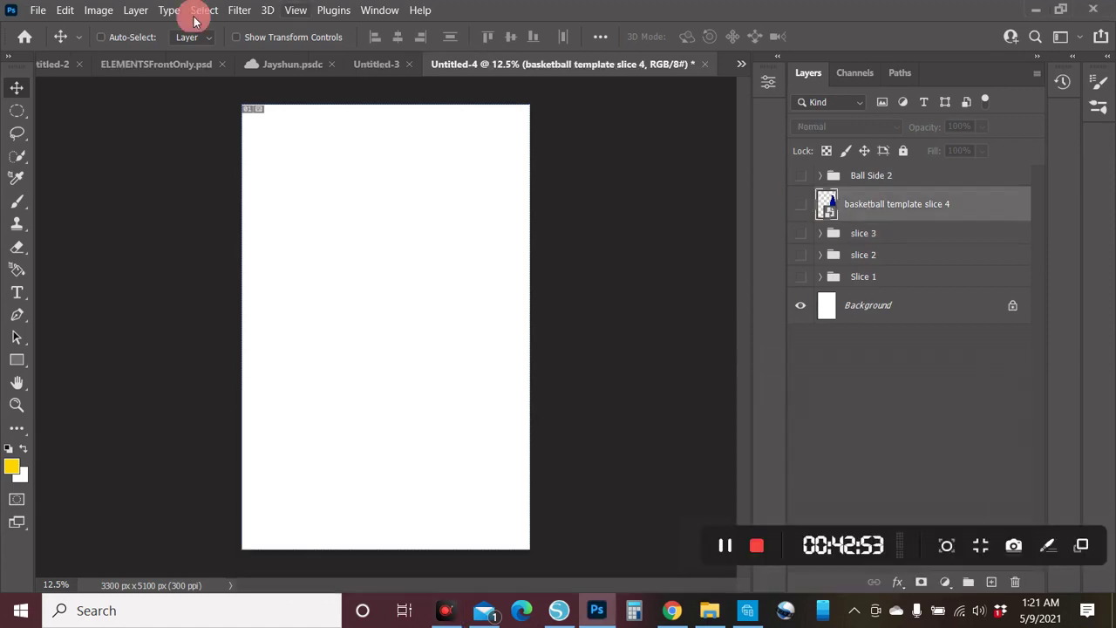
pyautogui.click(37, 10)
pyautogui.click(52, 355)
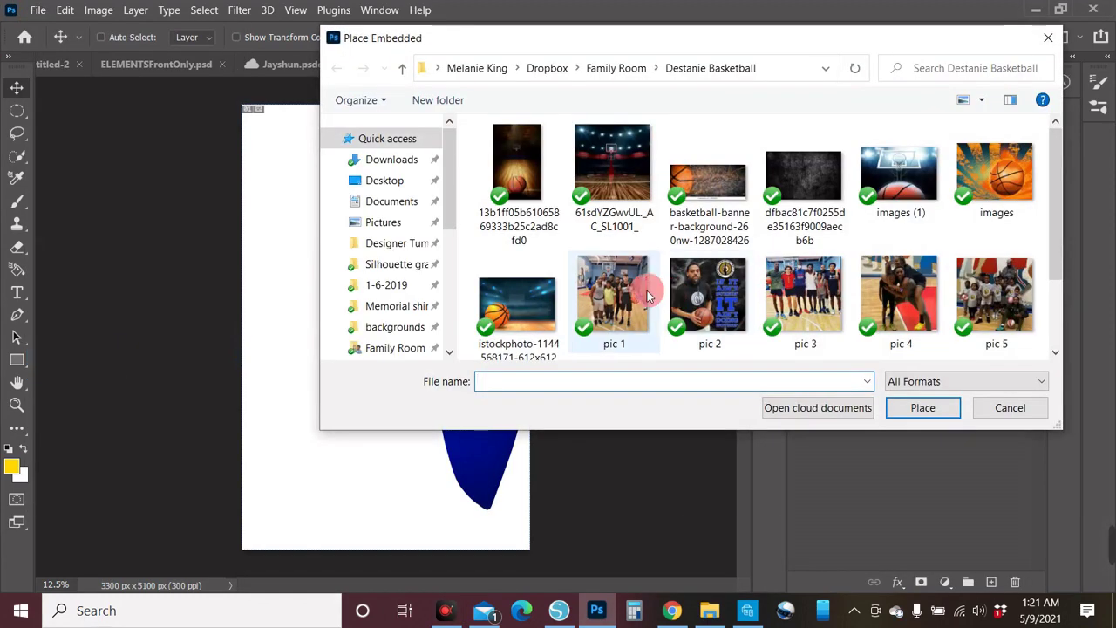
pyautogui.doubleClick(889, 287)
pyautogui.moveTo(498, 214); pyautogui.dragTo(542, 296)
pyautogui.hotkey('ctrl', 'z')
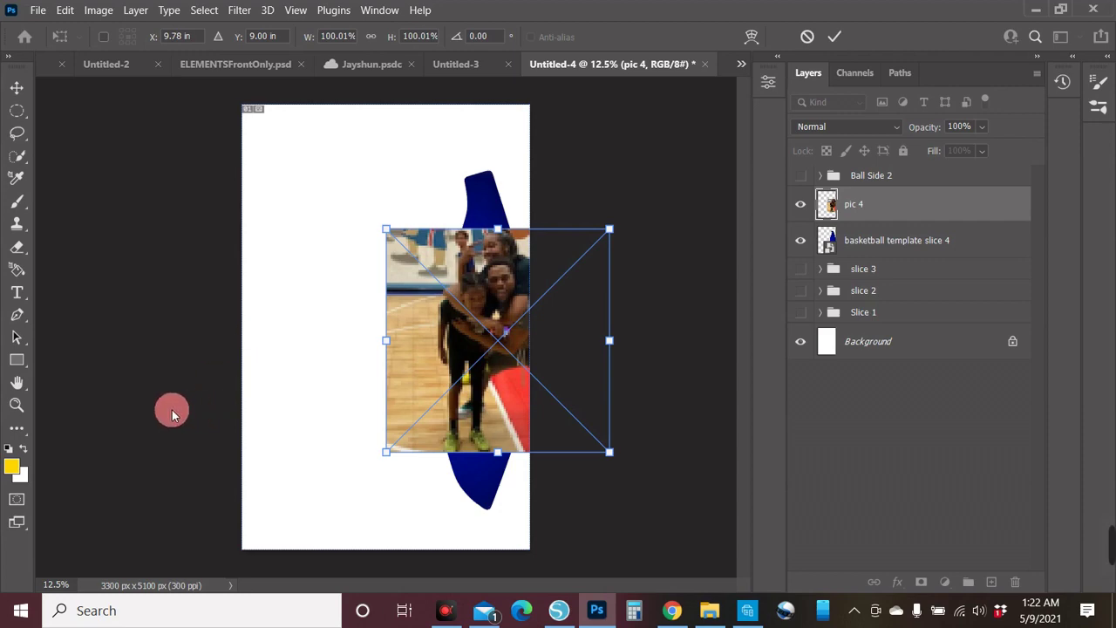
pyautogui.press('Return')
pyautogui.hotkey('ctrl', 'alt', 'g')
pyautogui.click(864, 177)
pyautogui.click(37, 10)
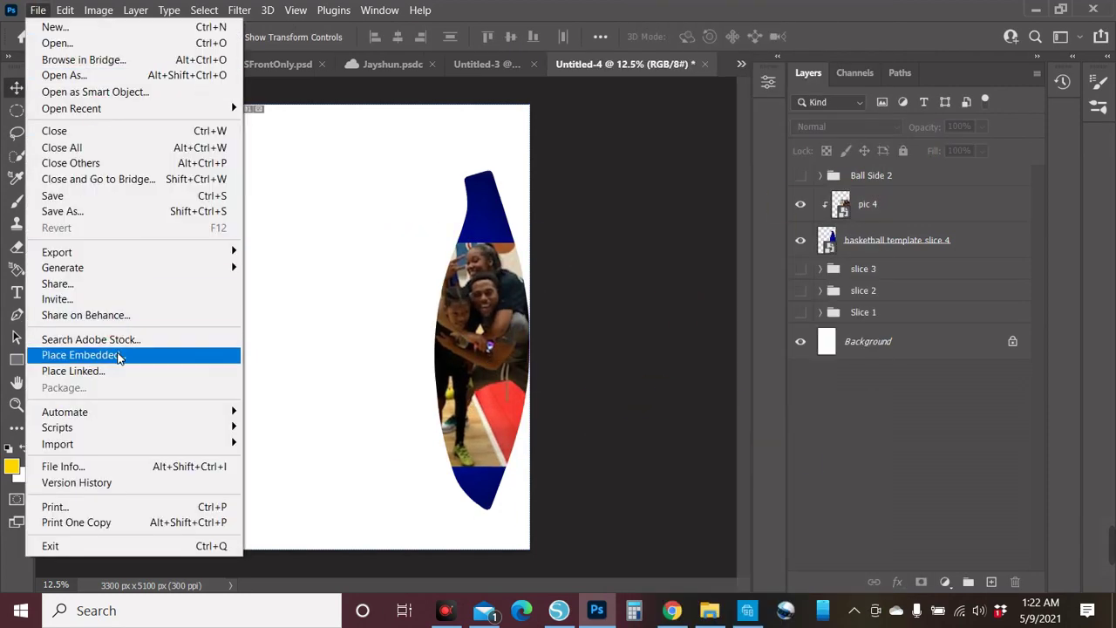
pyautogui.click(53, 356)
pyautogui.click(707, 179)
pyautogui.click(954, 406)
pyautogui.moveTo(486, 330); pyautogui.dragTo(655, 383)
pyautogui.moveTo(421, 384); pyautogui.dragTo(424, 529)
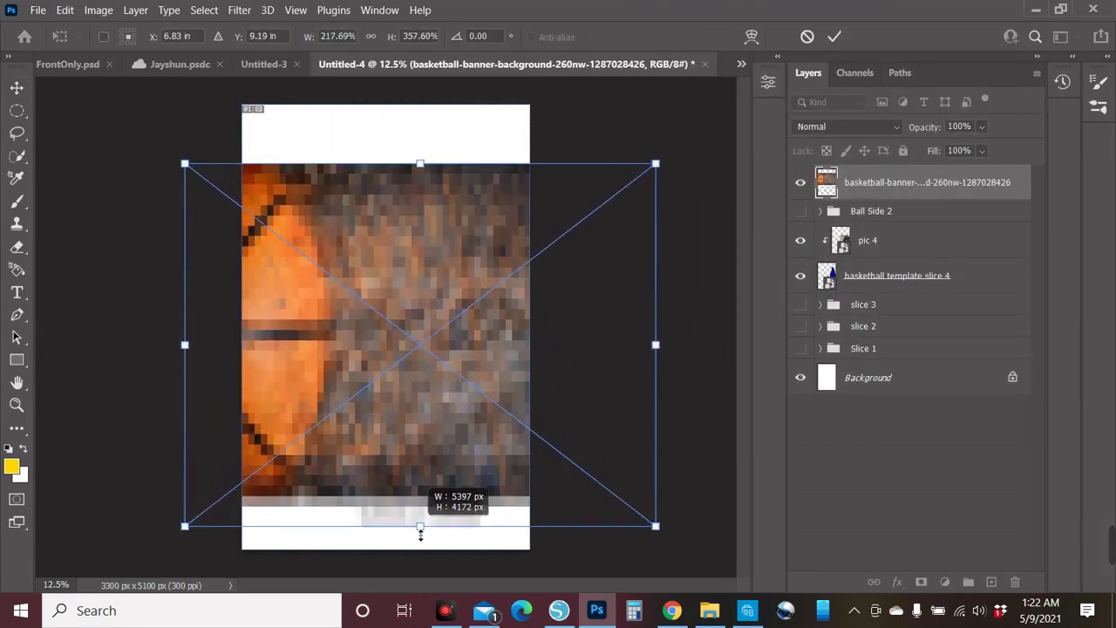
pyautogui.press('Return')
pyautogui.moveTo(925, 183); pyautogui.dragTo(860, 261)
# - Erase the upper and lower edges of pic 4 so the photo blends into the banner background
pyautogui.click(868, 208)
pyautogui.press('e')
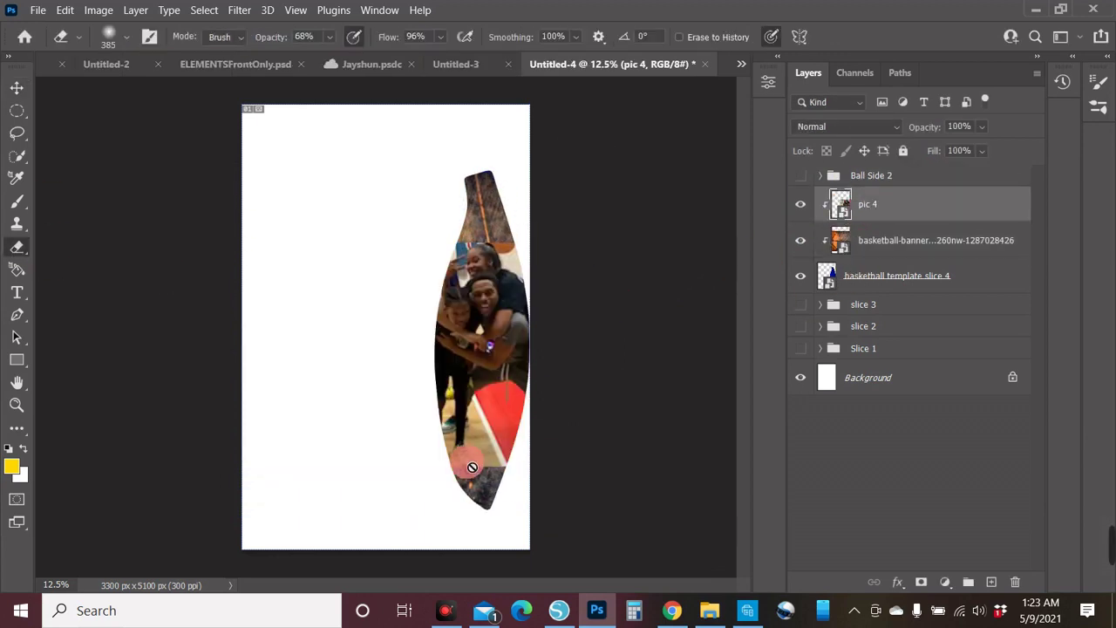
pyautogui.moveTo(473, 461); pyautogui.dragTo(541, 483)
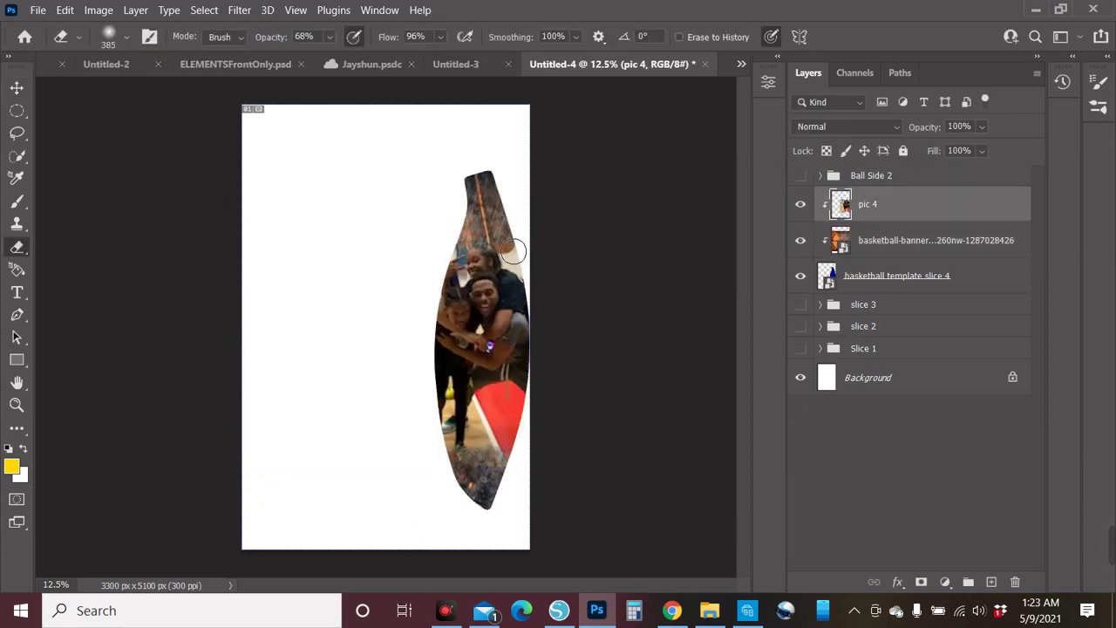
pyautogui.press('v')
# - Group pic 4, the banner background and basketball template slice 4 as "slice 4"
pyautogui.keyDown('shift'); pyautogui.click(897, 275); pyautogui.keyUp('shift')
pyautogui.rightClick(922, 279)
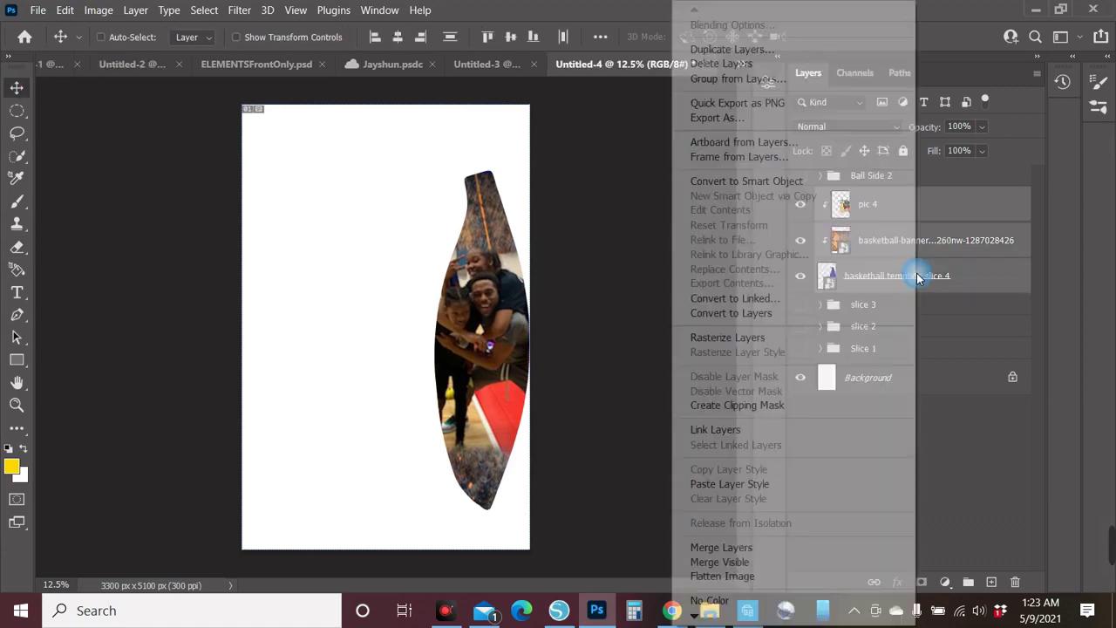
pyautogui.click(744, 80)
pyautogui.write('slice 4')
pyautogui.click(697, 177)
# - Group the slice 4, slice 3, slice 2 and Slice 1 groups together as "ball side 1"
pyautogui.keyDown('shift'); pyautogui.click(902, 262); pyautogui.keyUp('shift')
pyautogui.rightClick(902, 262)
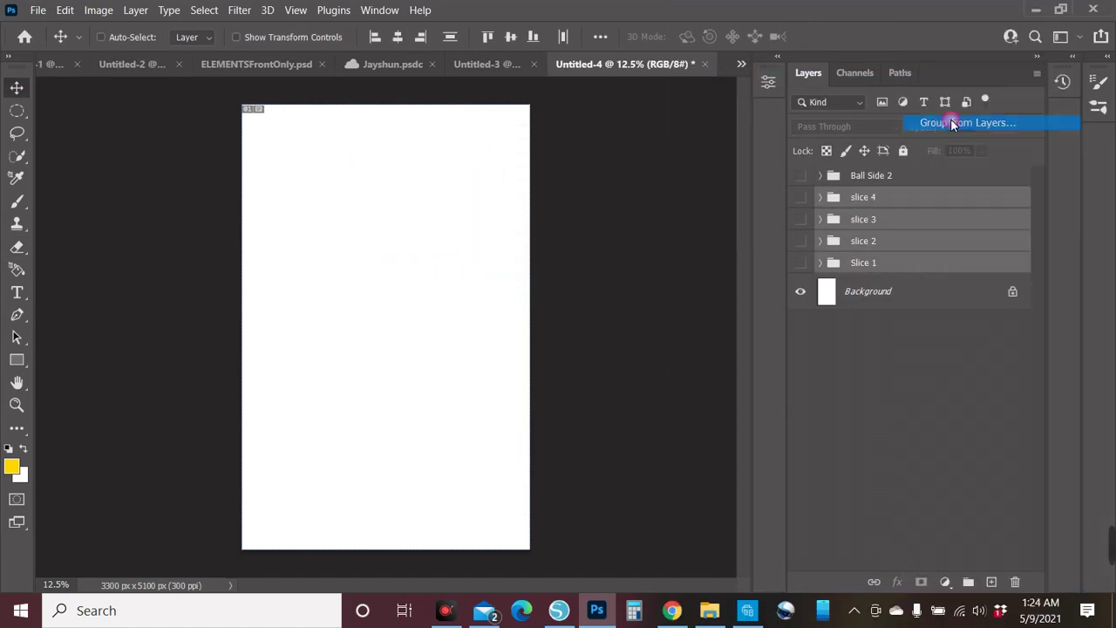
pyautogui.click(950, 120)
pyautogui.write('ball side 1')
pyautogui.press('Return')
# - Expand the Ball Side 2 group and place the pic 5 image embedded above basketball template slice 5
pyautogui.click(820, 175)
pyautogui.click(907, 309)
pyautogui.click(38, 10)
pyautogui.click(120, 348)
pyautogui.click(959, 299)
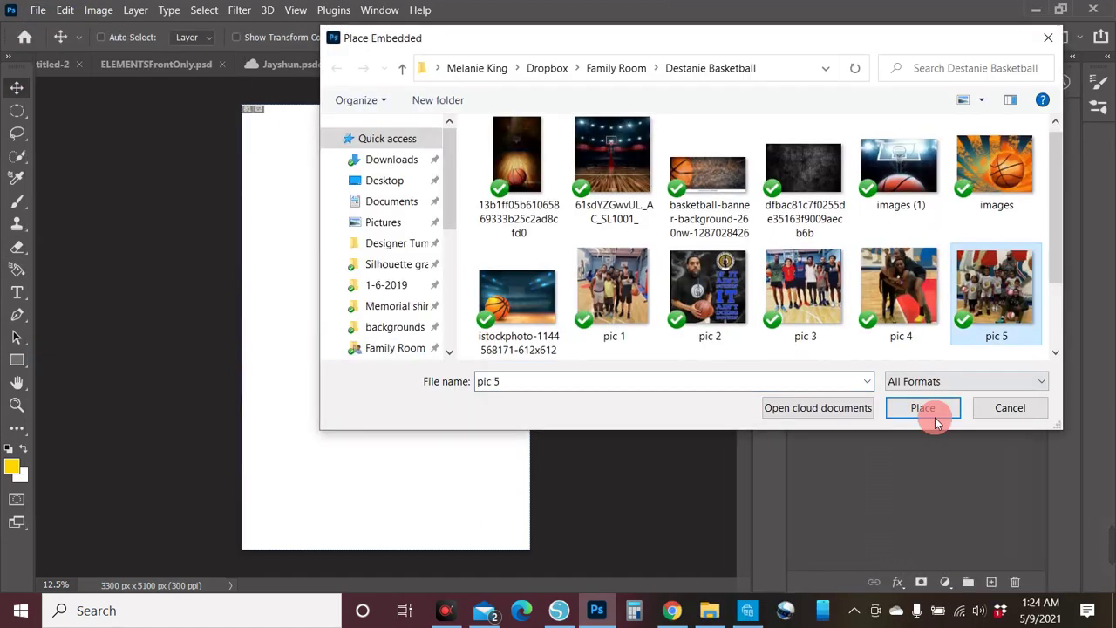
pyautogui.click(927, 410)
# - Scale pic 5 down over the middle of basketball template slice 5 and clip it to the slice
pyautogui.click(801, 349)
pyautogui.moveTo(456, 444); pyautogui.dragTo(341, 395)
pyautogui.press('Return')
pyautogui.rightClick(873, 314)
pyautogui.click(779, 346)
pyautogui.click(37, 10)
pyautogui.click(120, 348)
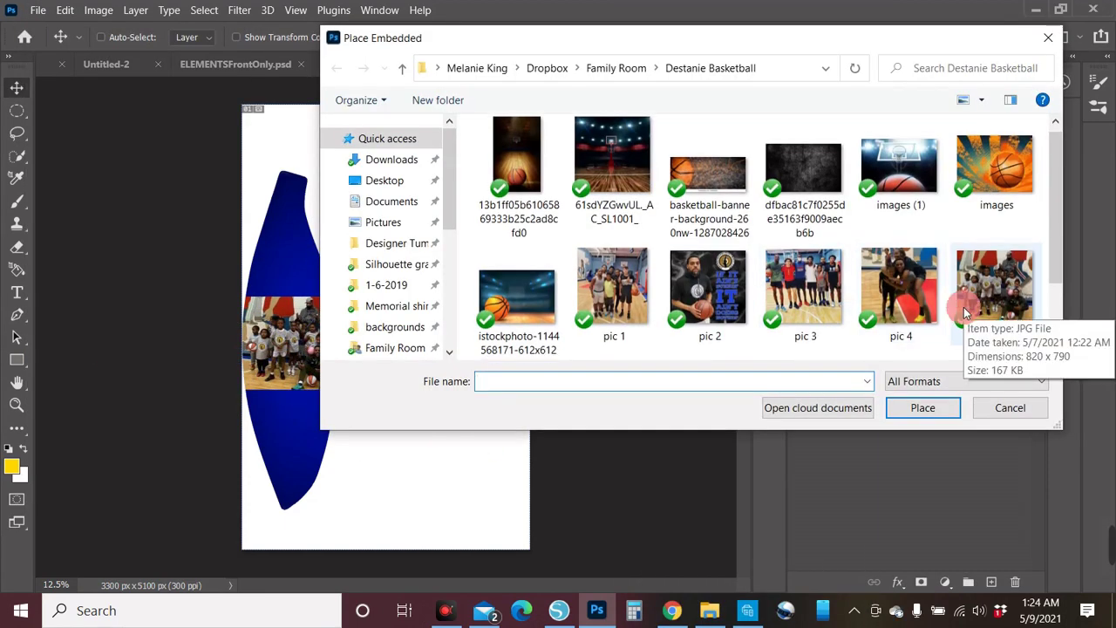
pyautogui.click(521, 162)
pyautogui.click(519, 305)
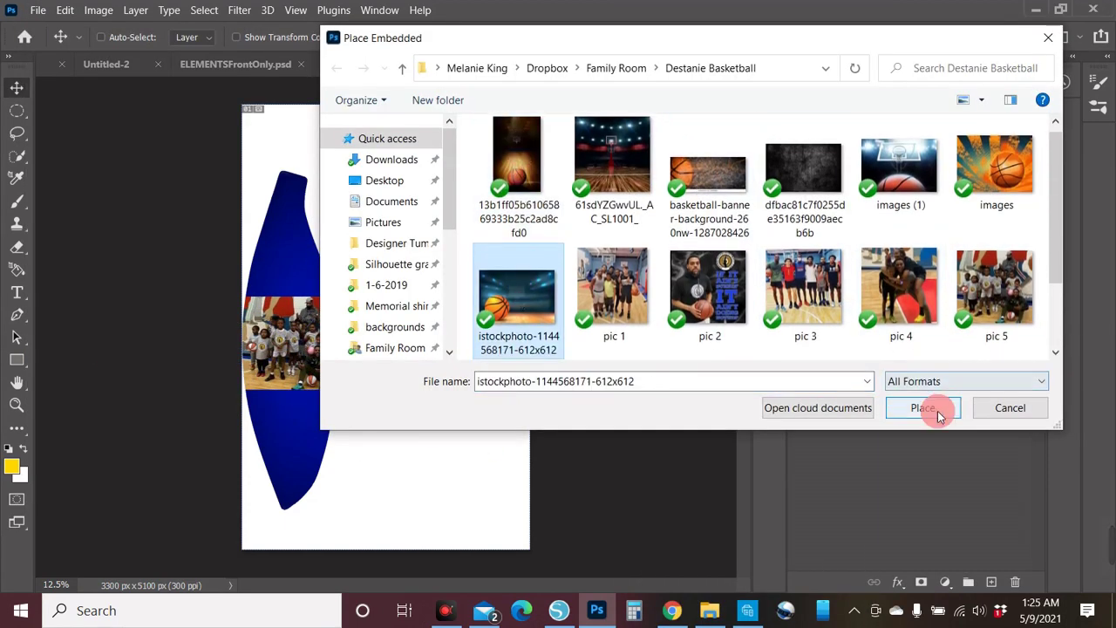
pyautogui.click(922, 408)
pyautogui.press('Return')
pyautogui.moveTo(923, 311); pyautogui.dragTo(884, 366)
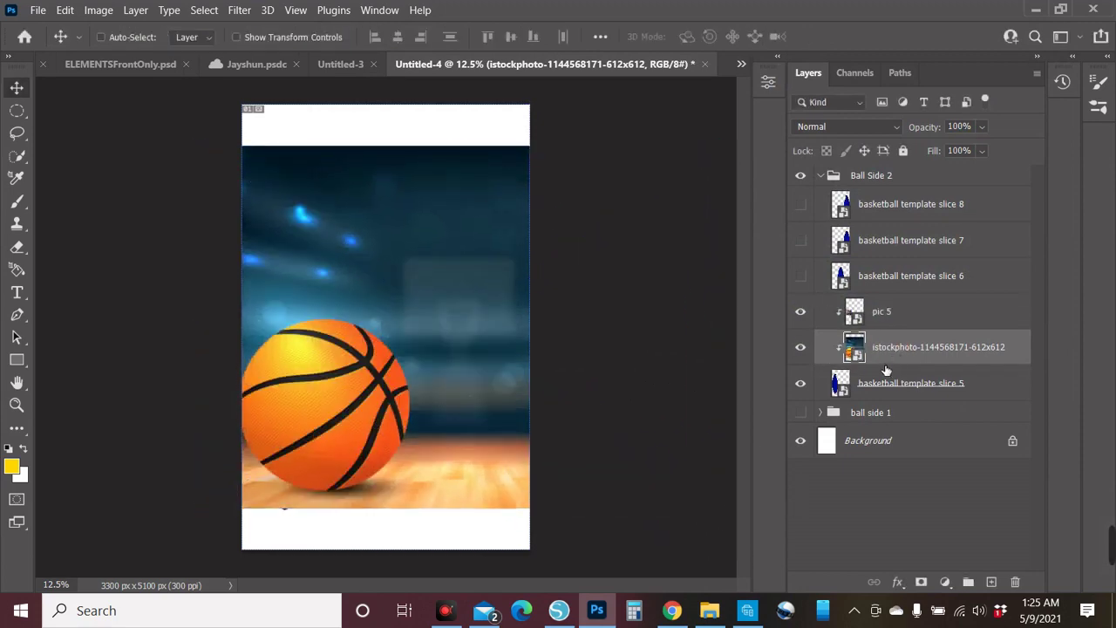
pyautogui.moveTo(305, 254); pyautogui.dragTo(301, 222)
# - Erase the upper and lower edges of pic 5 so the photo blends into the istockphoto background
pyautogui.hotkey('alt', ']')
pyautogui.press('e')
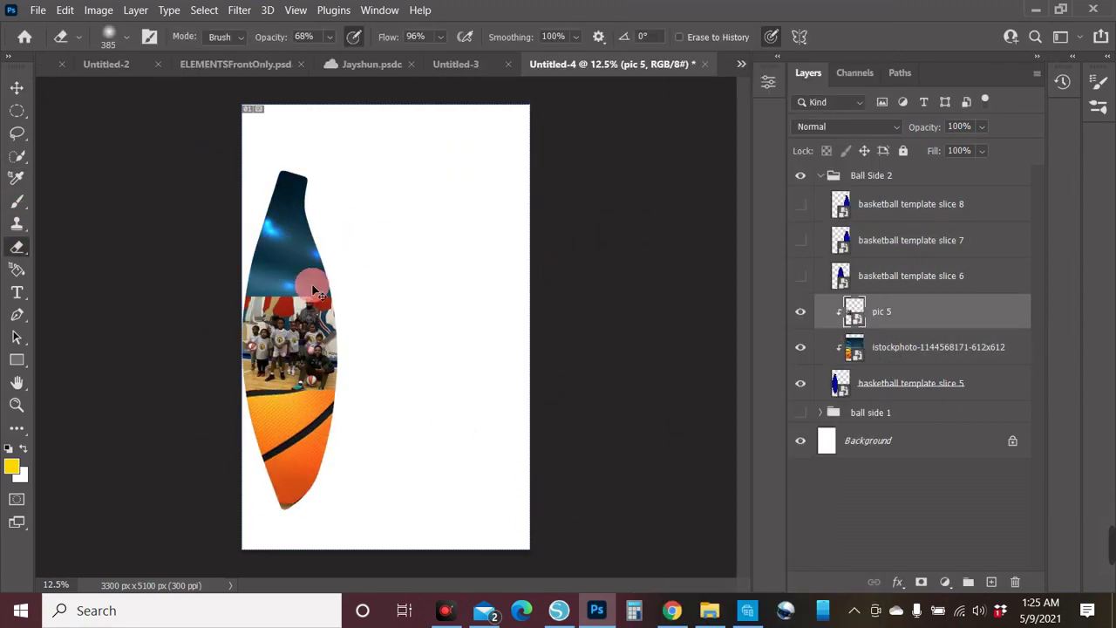
pyautogui.hotkey('ctrl', '+')
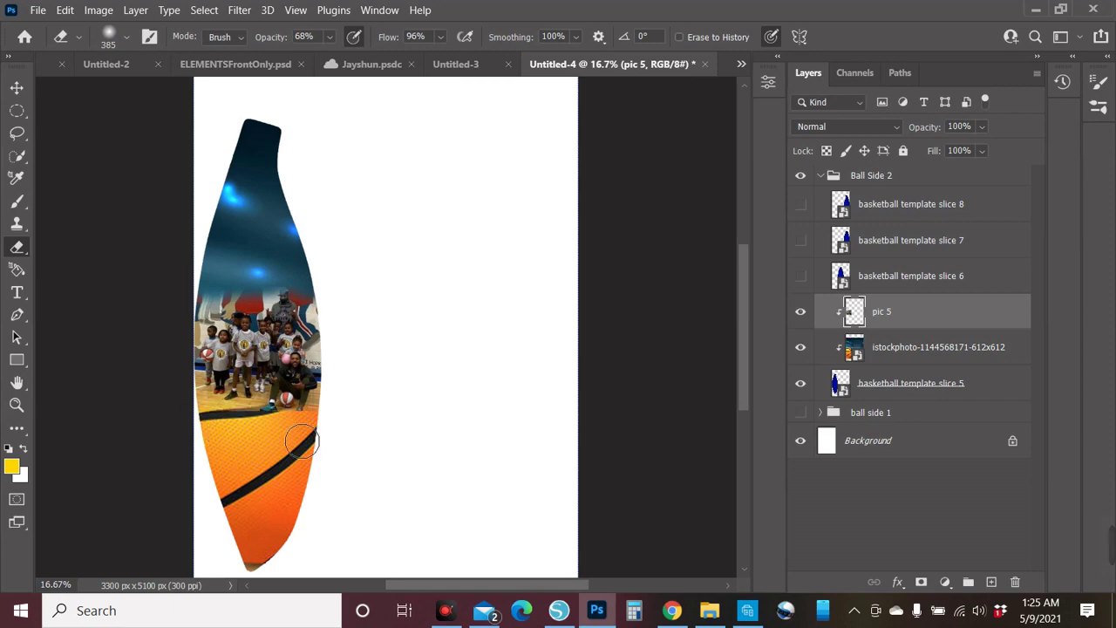
pyautogui.press('v')
# - Group pic 5, the istockphoto background and basketball template slice 5 as "slice 5"
pyautogui.keyDown('shift'); pyautogui.click(911, 383); pyautogui.keyUp('shift')
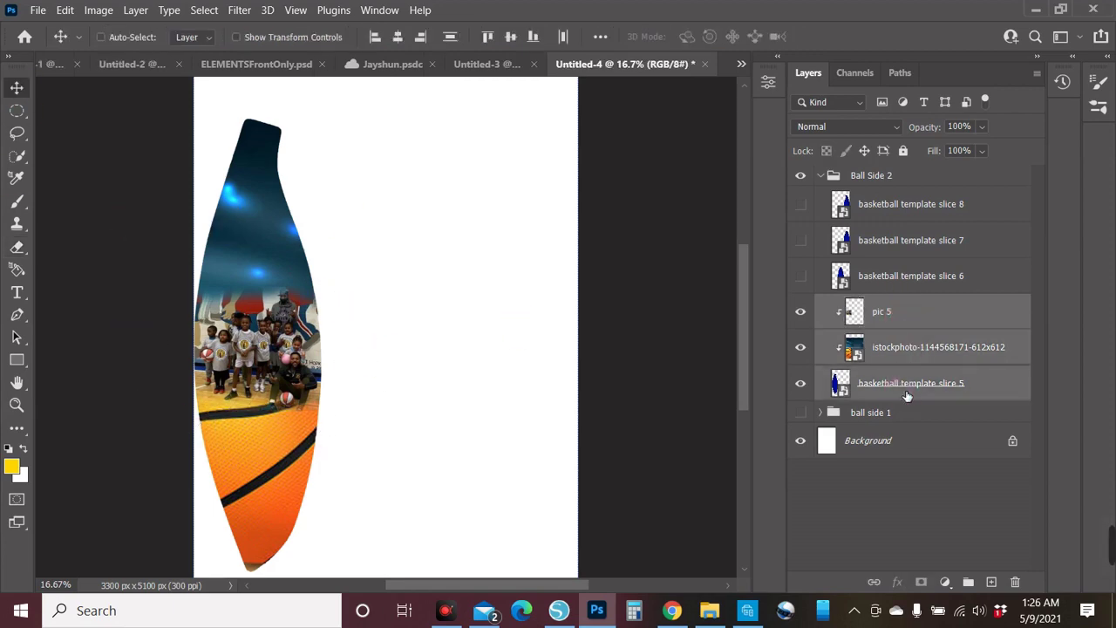
pyautogui.rightClick(910, 384)
pyautogui.click(785, 174)
pyautogui.write('slice 5')
pyautogui.press('Return')
# - Show basketball template slice 6 and place the pic 7 image embedded above it
pyautogui.click(960, 276)
pyautogui.click(801, 276)
pyautogui.hotkey('alt', 'f')
pyautogui.press('l')
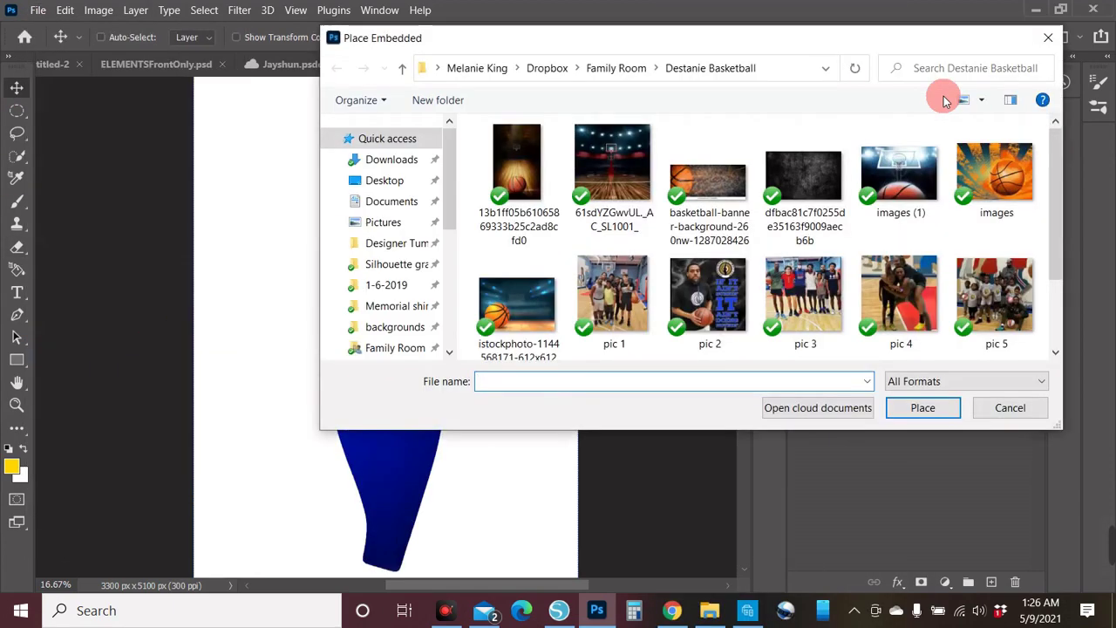
pyautogui.click(923, 408)
# - Scale pic 7 to about 50.40% over the middle of basketball template slice 6 and clip it to the slice
pyautogui.moveTo(535, 473); pyautogui.dragTo(428, 366)
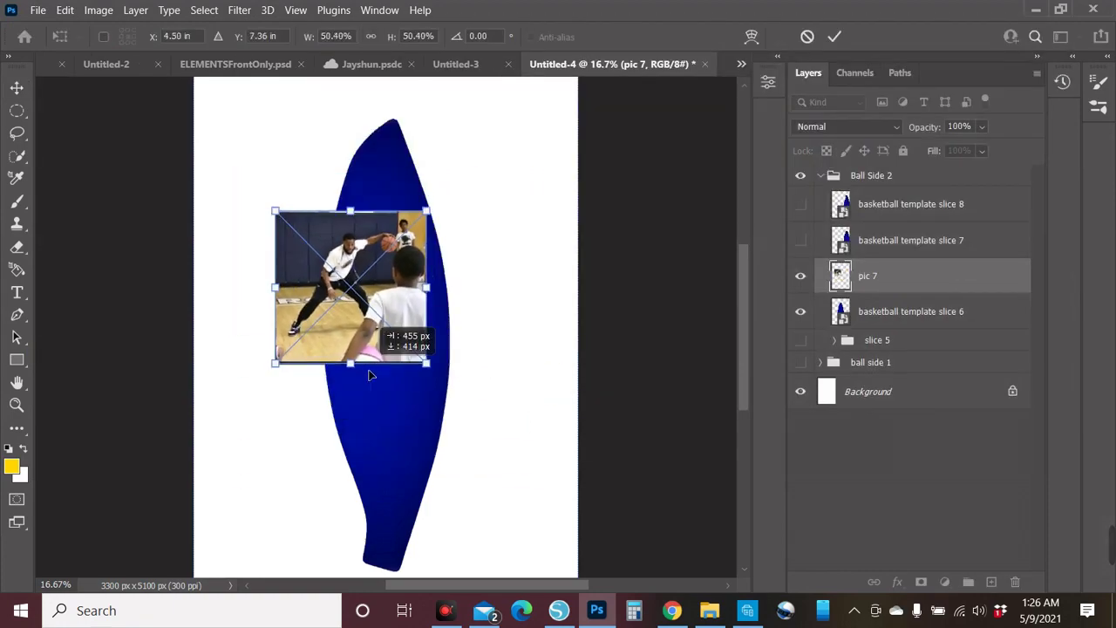
pyautogui.press('Return')
pyautogui.rightClick(924, 276)
pyautogui.click(740, 403)
pyautogui.hotkey('alt', 'f')
pyautogui.press('l')
pyautogui.doubleClick(742, 249)
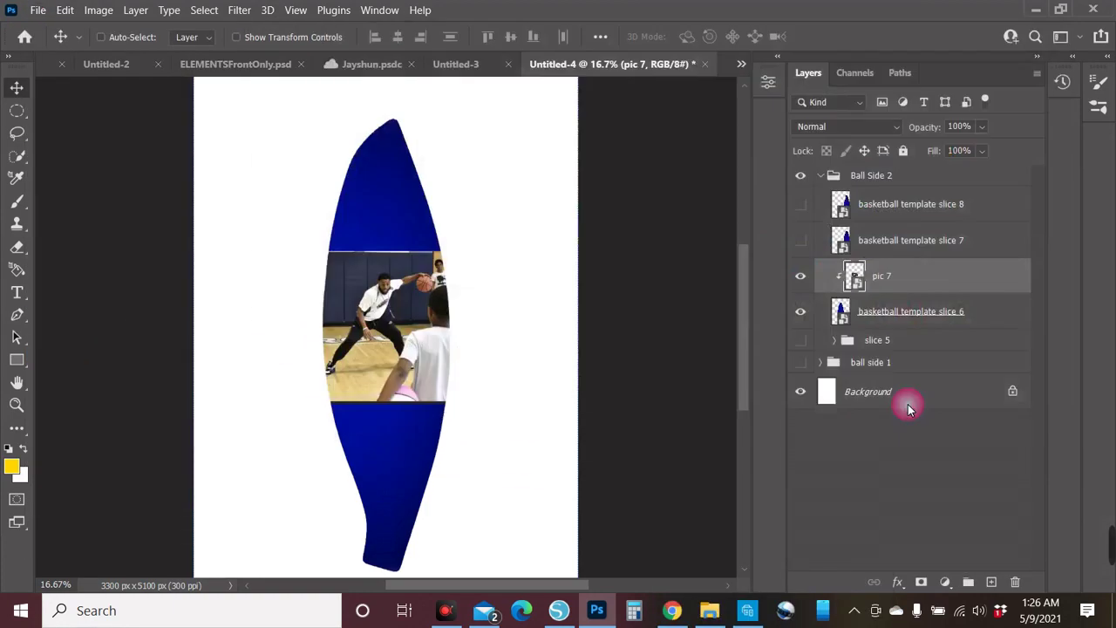
pyautogui.moveTo(520, 275); pyautogui.dragTo(468, 275)
pyautogui.moveTo(512, 317); pyautogui.dragTo(885, 330)
pyautogui.press('Return')
# - Clip the banner background to basketball template slice 6 beneath pic 7 and shift it about 1144 px right and 144 px down
pyautogui.rightClick(890, 276)
pyautogui.click(892, 401)
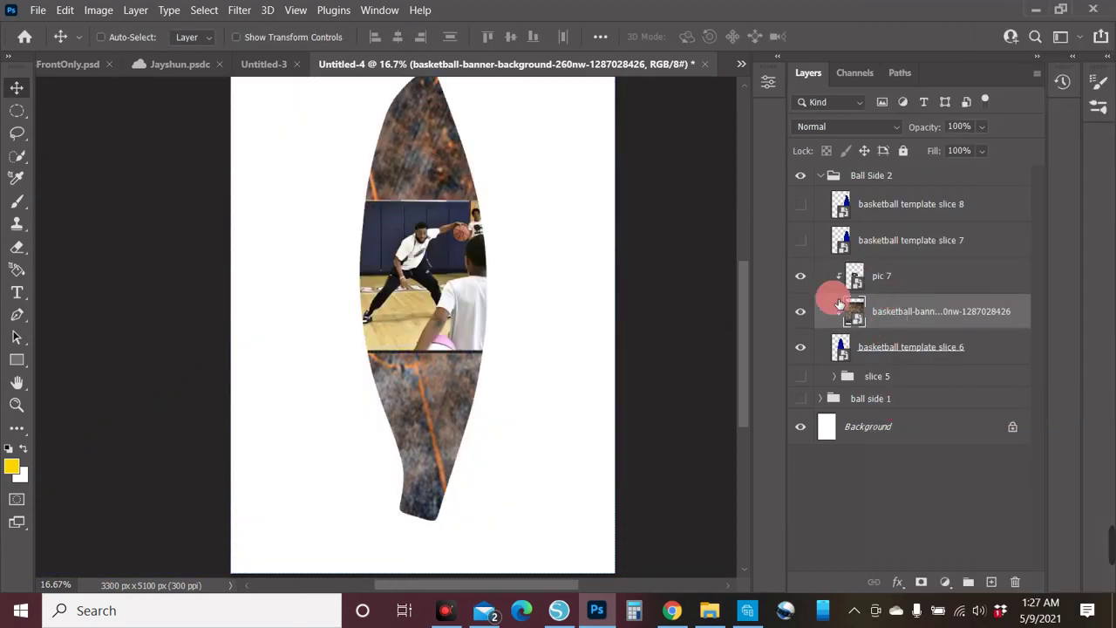
pyautogui.moveTo(452, 412)
pyautogui.mouseDown()
pyautogui.moveTo(599, 386)
pyautogui.moveTo(511, 404)
pyautogui.mouseUp()
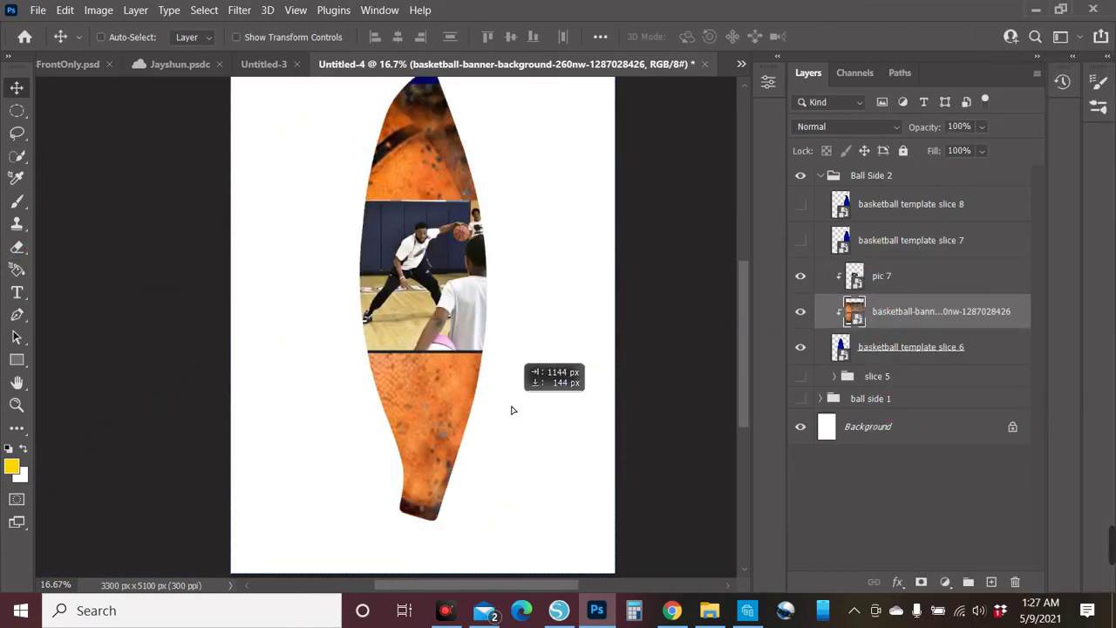
# - Rasterize pic 7 and erase its upper and lower edges so the photo blends into the banner background
pyautogui.click(18, 248)
pyautogui.click(381, 186)
pyautogui.hotkey('alt', ']')
pyautogui.click(395, 196)
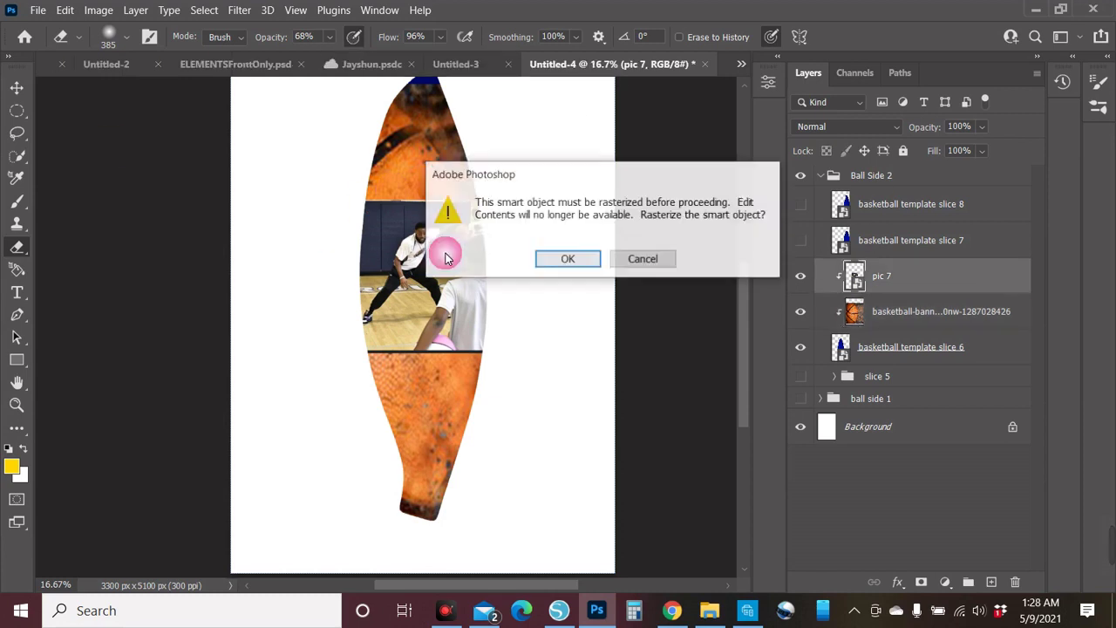
pyautogui.press('Return')
pyautogui.moveTo(375, 202); pyautogui.dragTo(490, 212)
pyautogui.moveTo(407, 377); pyautogui.dragTo(449, 381)
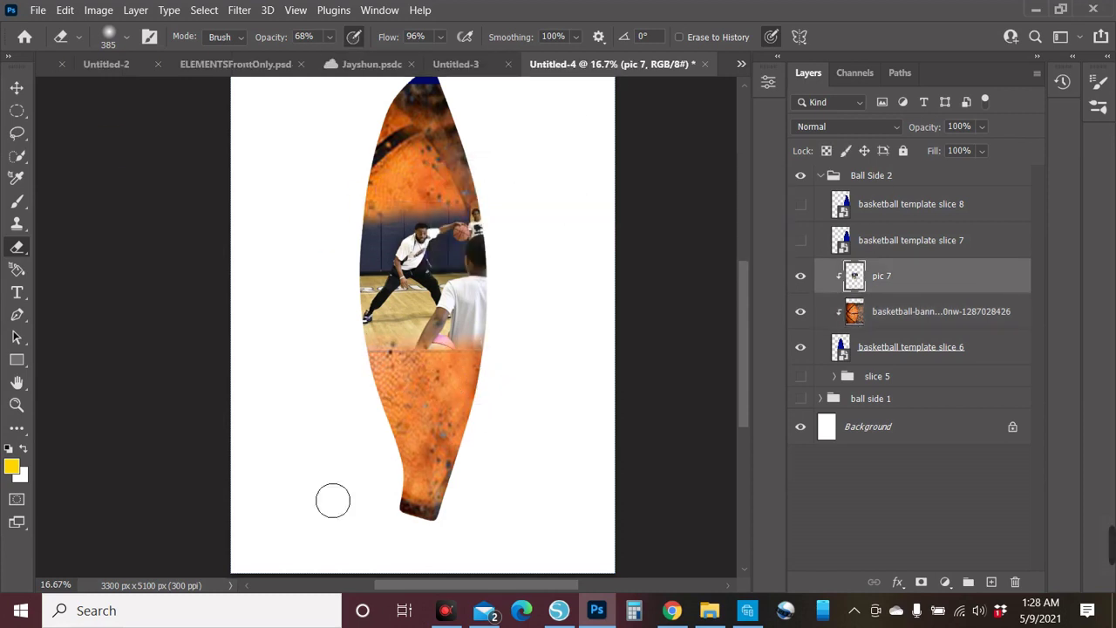
pyautogui.press('v')
# - Group pic 7, the banner background and basketball template slice 6 under the name Slice 6
pyautogui.click(547, 276)
pyautogui.keyDown('shift'); pyautogui.click(902, 347); pyautogui.keyUp('shift')
pyautogui.rightClick(902, 347)
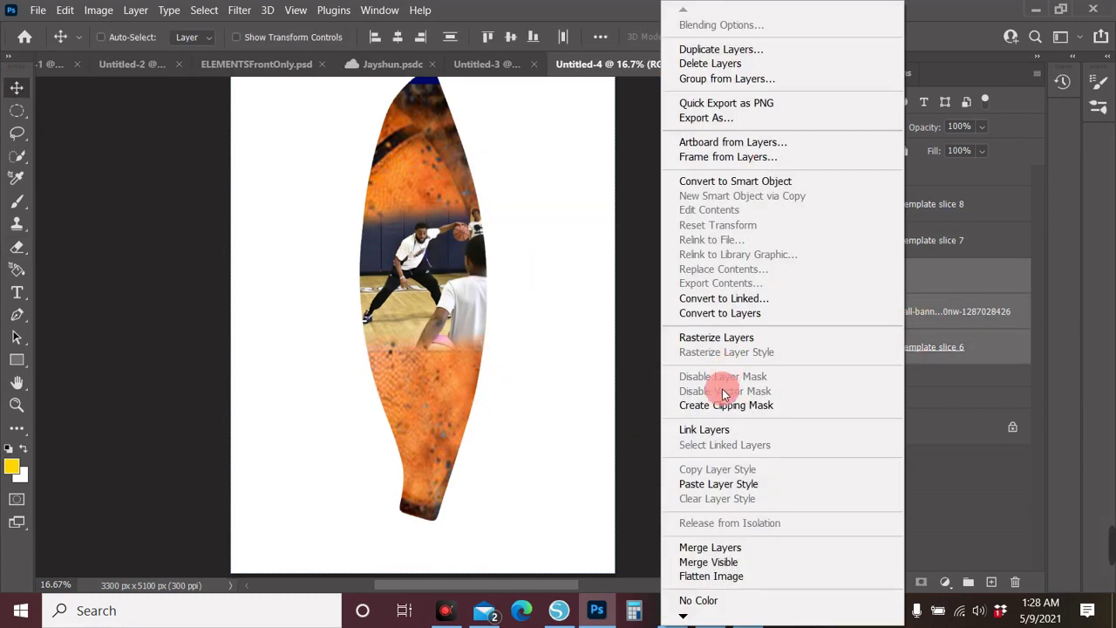
pyautogui.click(733, 85)
pyautogui.write('Slice 6')
pyautogui.press('Return')
# - Hide the Slice 6 group, show basketball template slice 7 and place pic 8 embedded above it
pyautogui.click(922, 232)
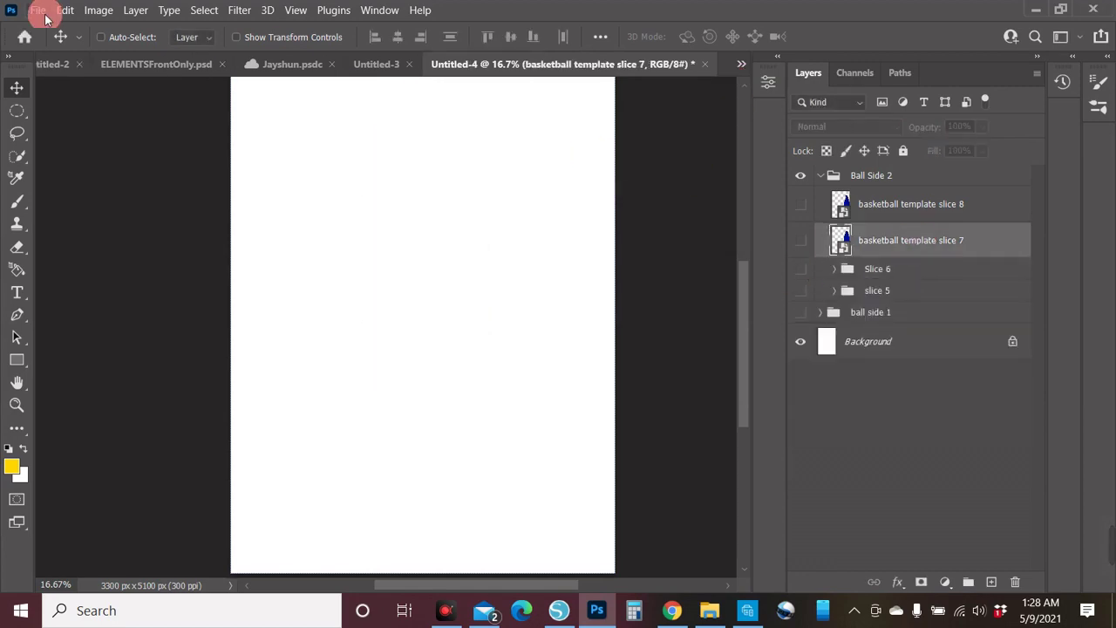
pyautogui.click(37, 10)
pyautogui.click(219, 337)
pyautogui.scroll(-2, 759, 235)
pyautogui.click(709, 288)
pyautogui.click(810, 284)
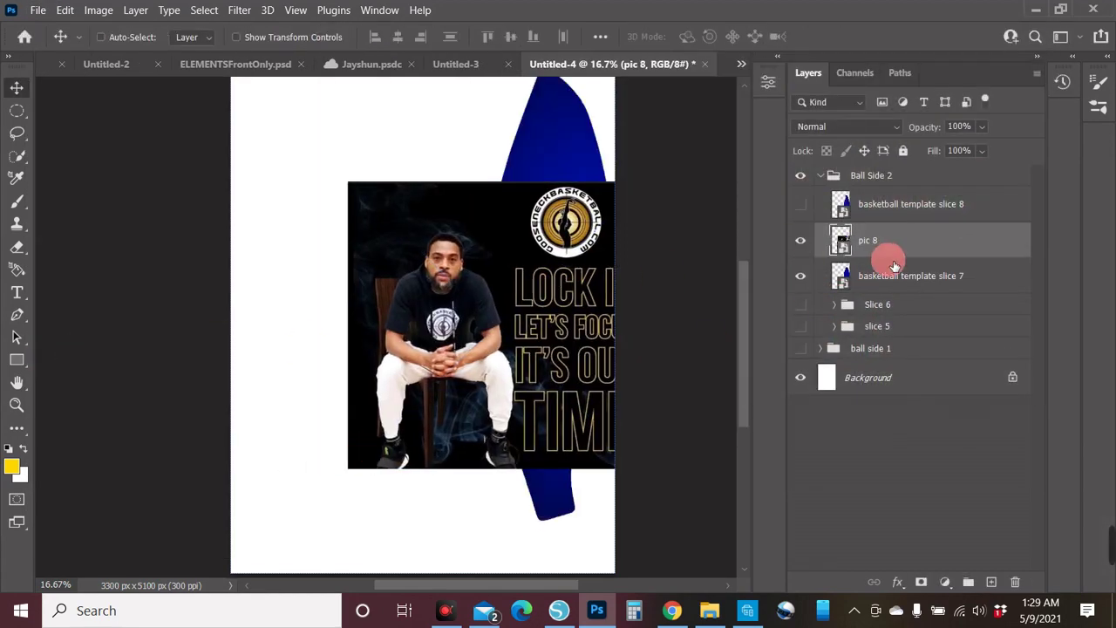
# - Scale pic 8 down over the middle of basketball template slice 7 and clip it to the slice
pyautogui.hotkey('ctrl', 't')
pyautogui.moveTo(349, 469); pyautogui.dragTo(468, 381)
pyautogui.press('Return')
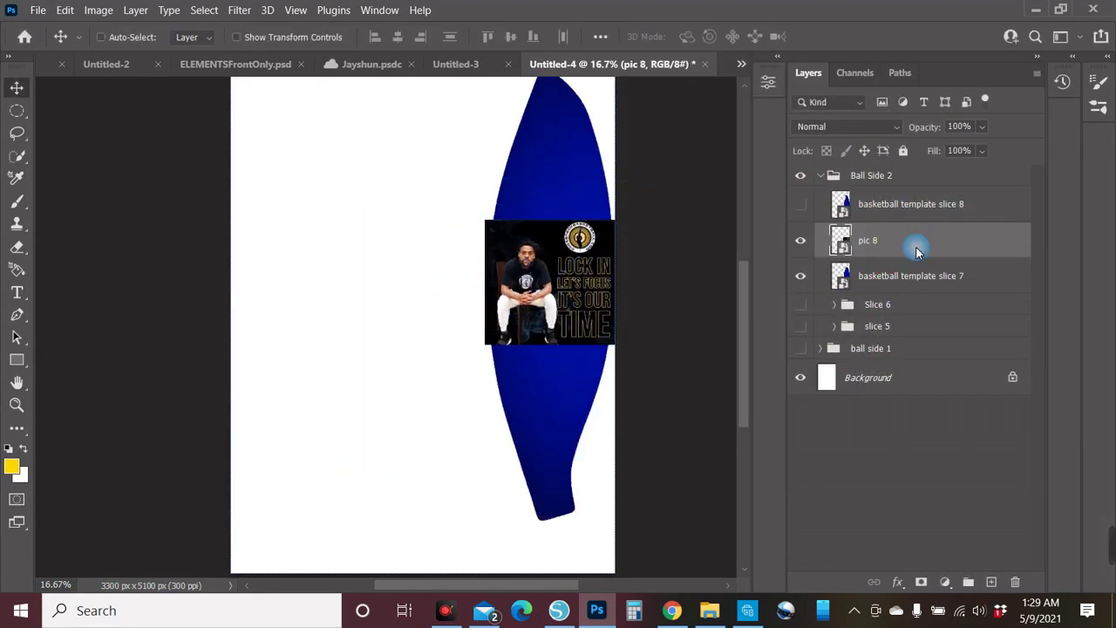
pyautogui.keyDown('alt'); pyautogui.click(916, 260); pyautogui.keyUp('alt')
# - Place V8Ckr0 embedded directly above basketball template slice 7, beneath pic 8, and enlarge it to cover the slice
pyautogui.click(910, 278)
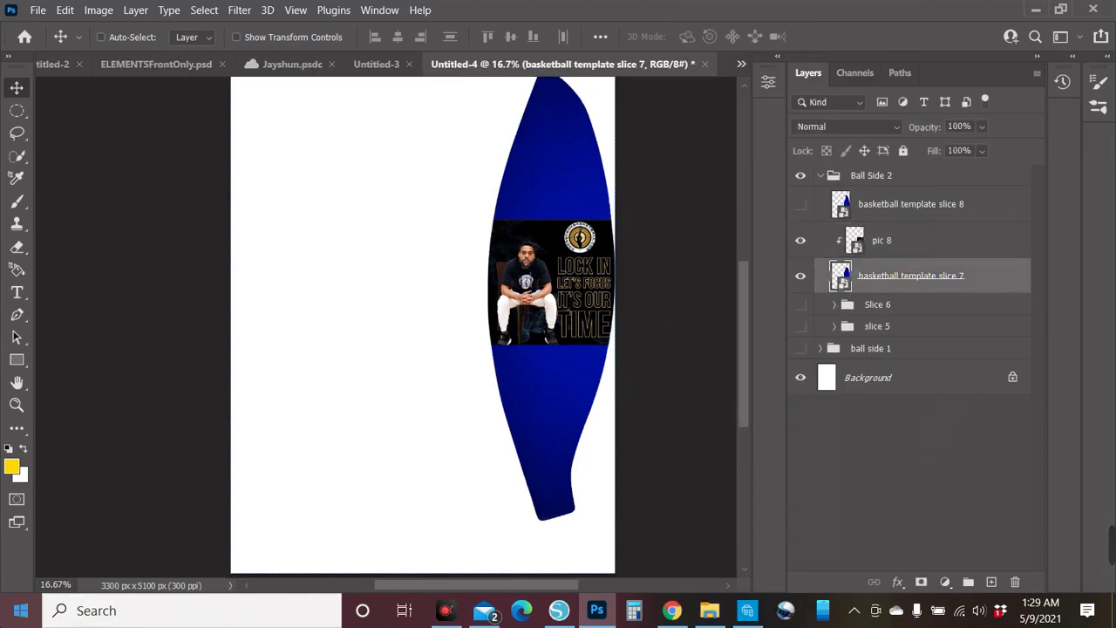
pyautogui.click(37, 9)
pyautogui.click(114, 355)
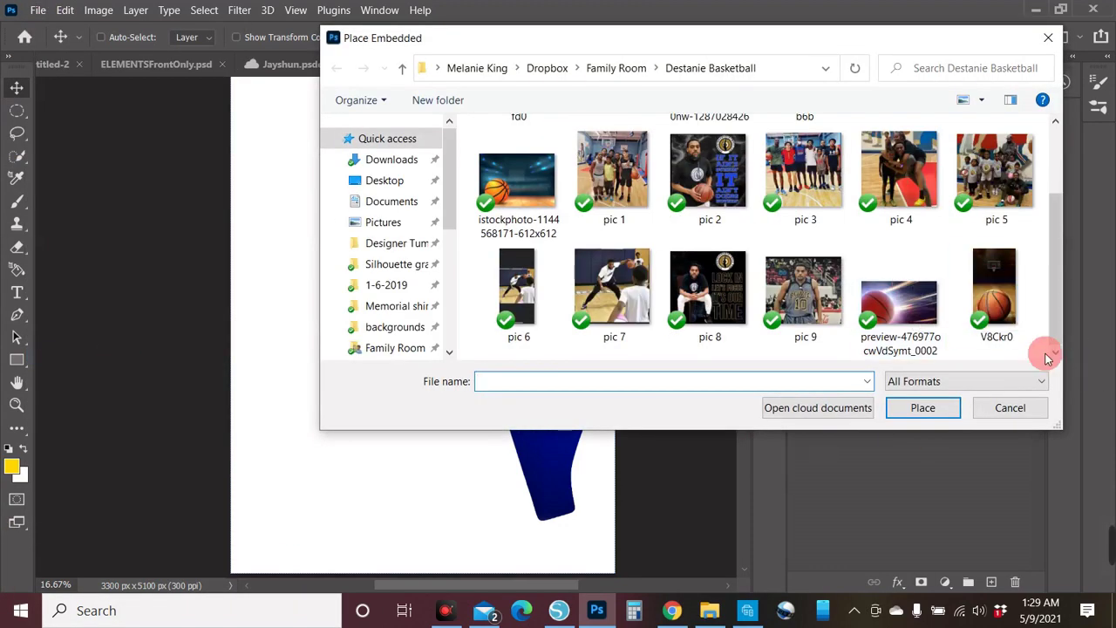
pyautogui.click(1003, 314)
pyautogui.click(919, 476)
pyautogui.press('Return')
# - Clip V8Ckr0 to basketball template slice 7 and stretch it to 104.55% width and 107.41% height
pyautogui.rightClick(904, 278)
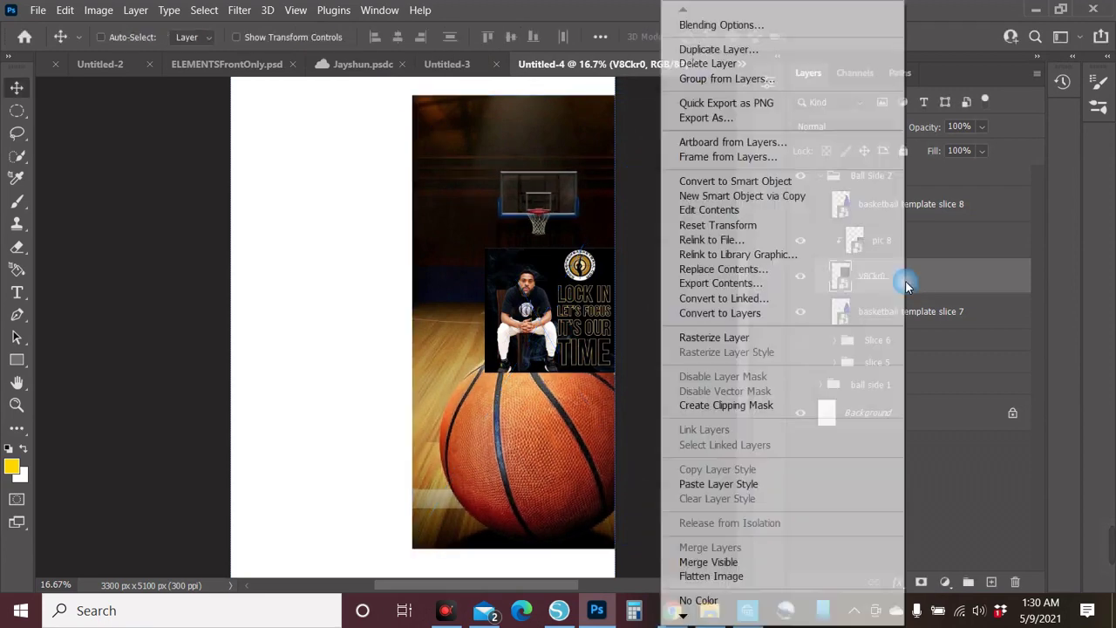
pyautogui.click(742, 463)
pyautogui.click(556, 135)
pyautogui.hotkey('ctrl', 't')
pyautogui.moveTo(630, 252); pyautogui.dragTo(631, 240)
pyautogui.click(790, 491)
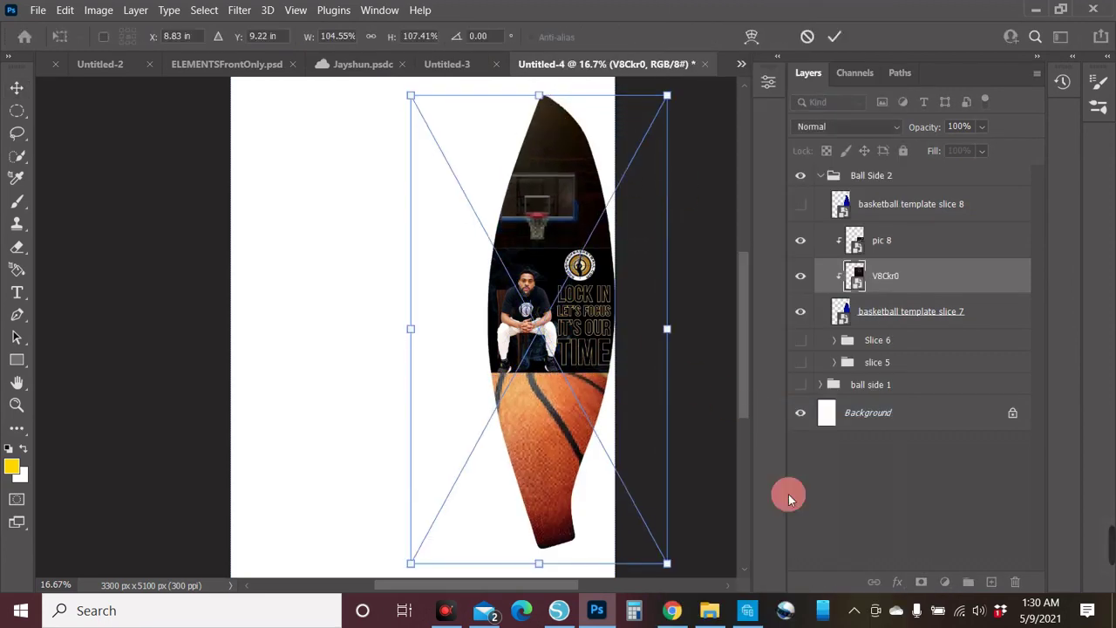
# - Rasterize pic 8 and erase its lower and upper edges so the photo blends into the V8Ckr0 background
pyautogui.click(899, 244)
pyautogui.press('e')
pyautogui.moveTo(502, 384); pyautogui.dragTo(522, 401)
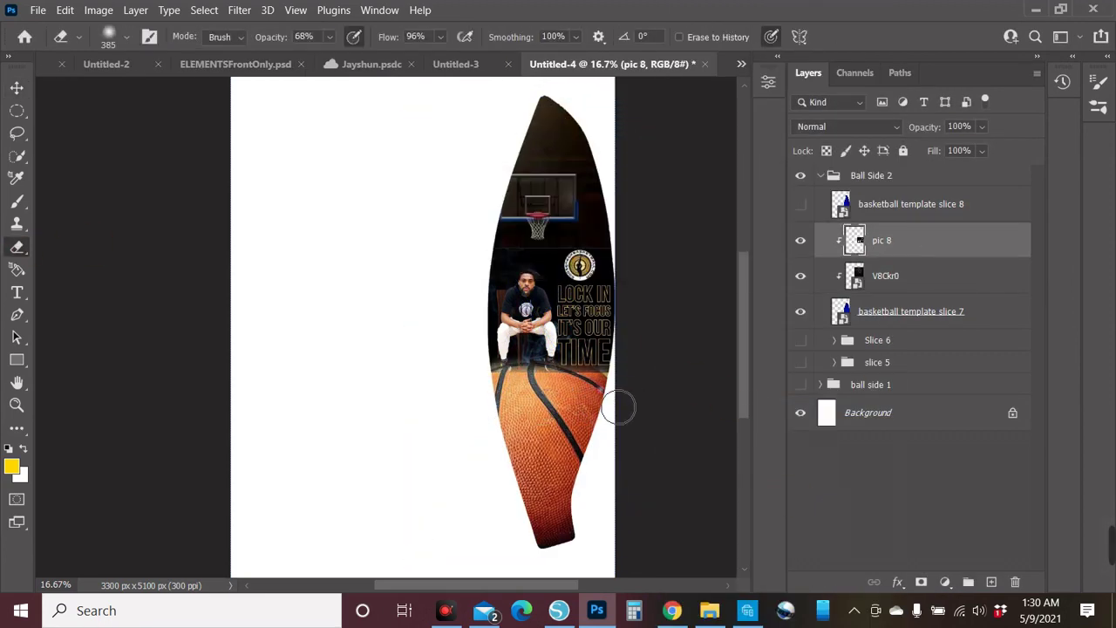
pyautogui.moveTo(508, 237); pyautogui.dragTo(525, 255)
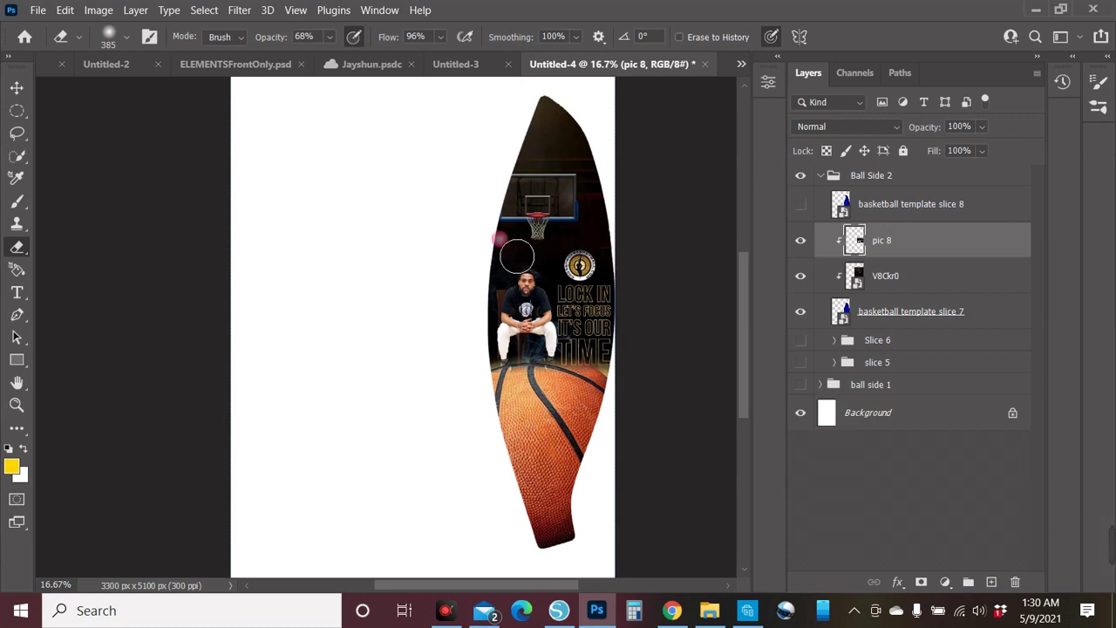
pyautogui.click(542, 165)
# - Group pic 8, V8Ckr0 and basketball template slice 7 as slice 7, hide the group and show basketball template slice 8
pyautogui.press('v')
pyautogui.rightClick(860, 249)
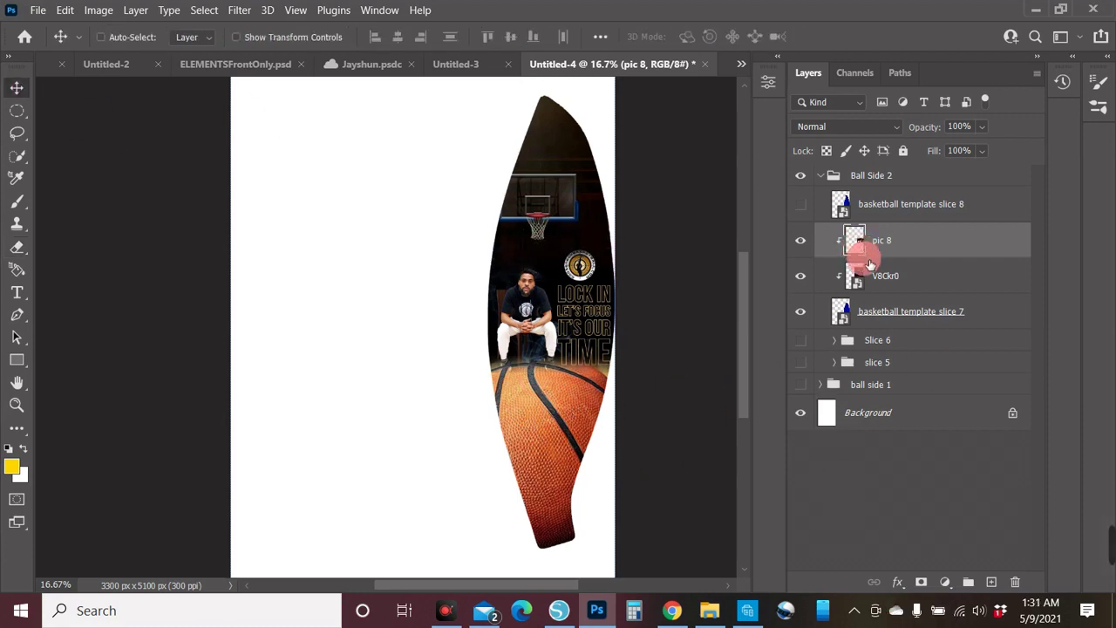
pyautogui.click(698, 80)
pyautogui.click(696, 176)
pyautogui.click(801, 229)
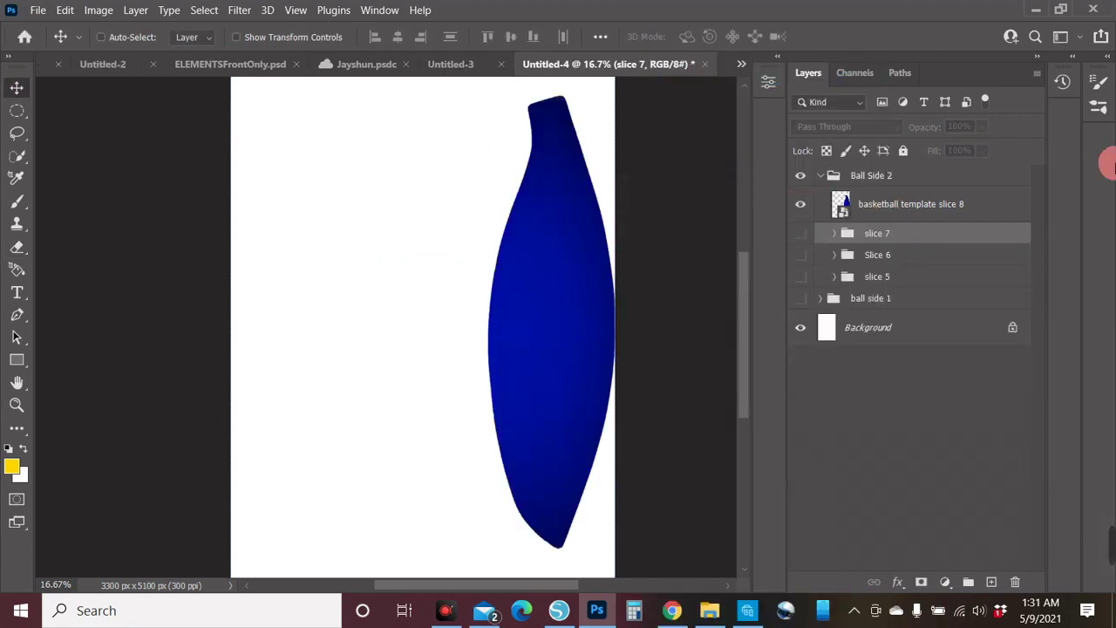
# - Place pic 9 embedded and arrange it directly above basketball template slice 8
pyautogui.click(64, 10)
pyautogui.click(37, 9)
pyautogui.click(87, 357)
pyautogui.click(919, 404)
pyautogui.press('Return')
pyautogui.hotkey('ctrl', ']')
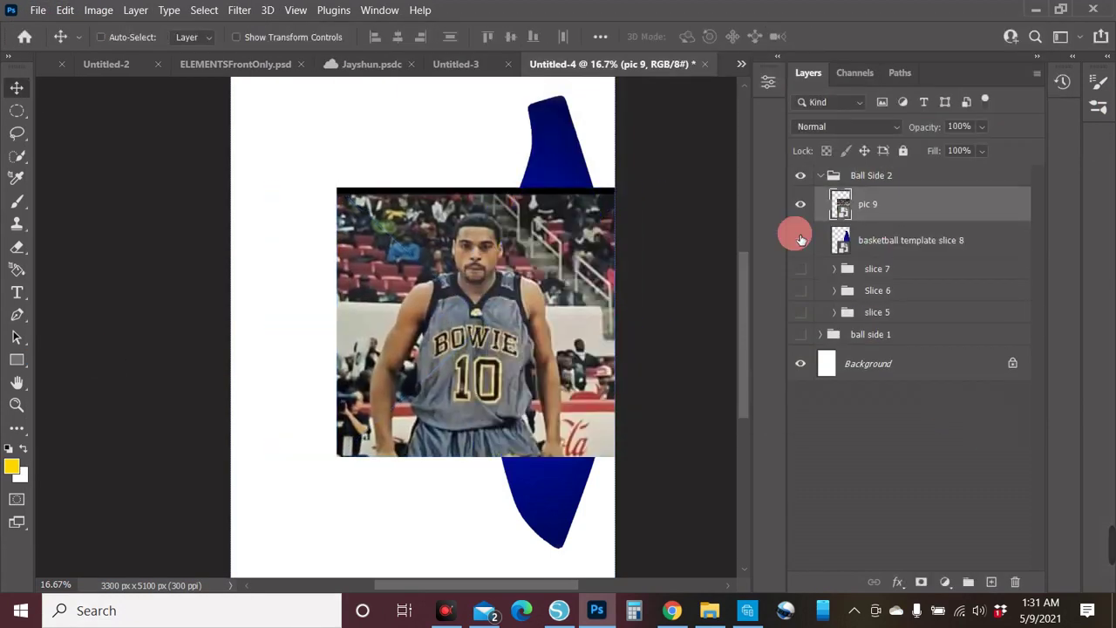
# - Center pic 9 over basketball template slice 8, scale it down slightly and clip it to the slice
pyautogui.moveTo(393, 331); pyautogui.dragTo(468, 332)
pyautogui.hotkey('ctrl', 't')
pyautogui.moveTo(411, 456); pyautogui.dragTo(454, 421)
pyautogui.press('Return')
pyautogui.rightClick(916, 209)
pyautogui.click(785, 404)
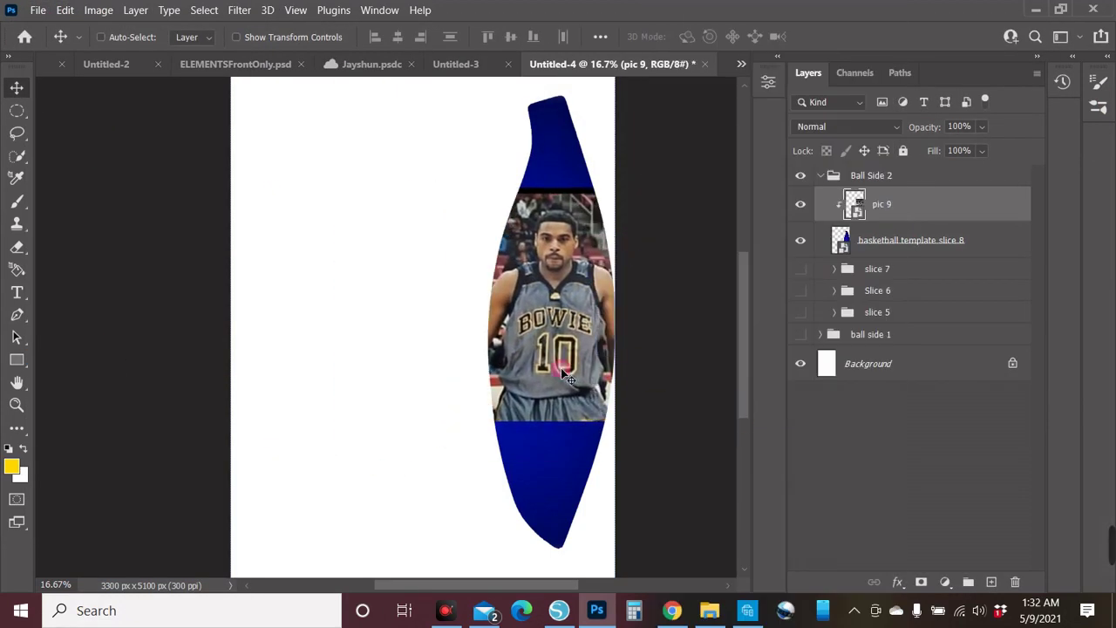
# - Place preview-476977ocwVdSymt_0002 embedded and raise it to the upper end of basketball template slice 8
pyautogui.click(38, 9)
pyautogui.click(87, 357)
pyautogui.click(829, 219)
pyautogui.click(919, 404)
pyautogui.moveTo(422, 326); pyautogui.dragTo(422, 196)
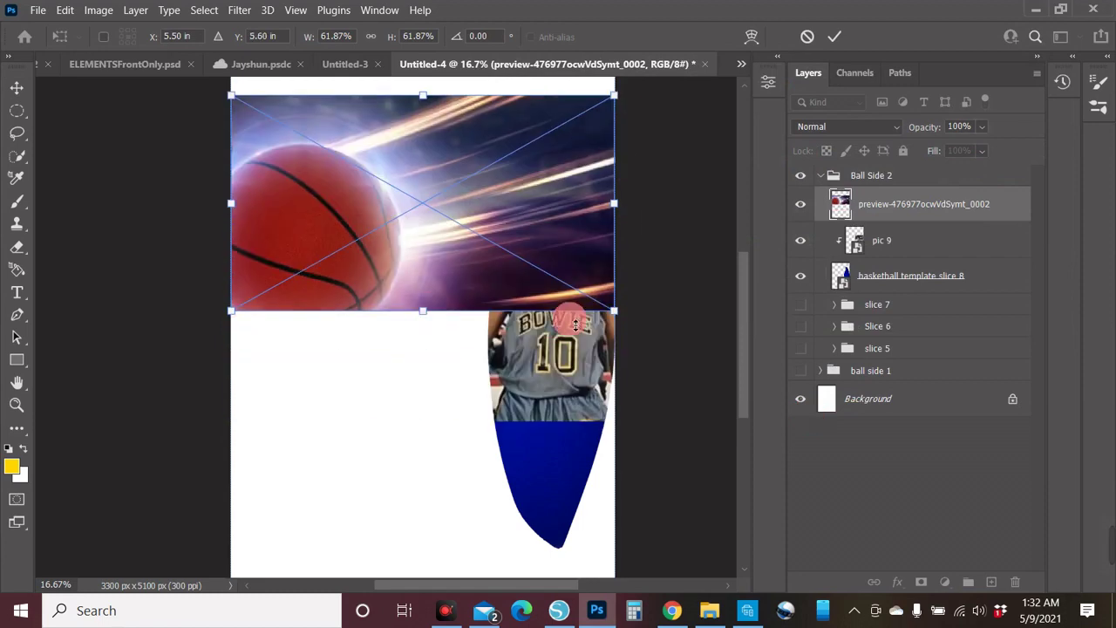
# - Enlarge the preview-476977ocwVdSymt_0002 background, clip it beneath pic 9 and reposition it to cover basketball template slice 8
pyautogui.moveTo(231, 312); pyautogui.dragTo(55, 549)
pyautogui.press('Return')
pyautogui.moveTo(925, 204); pyautogui.dragTo(924, 255)
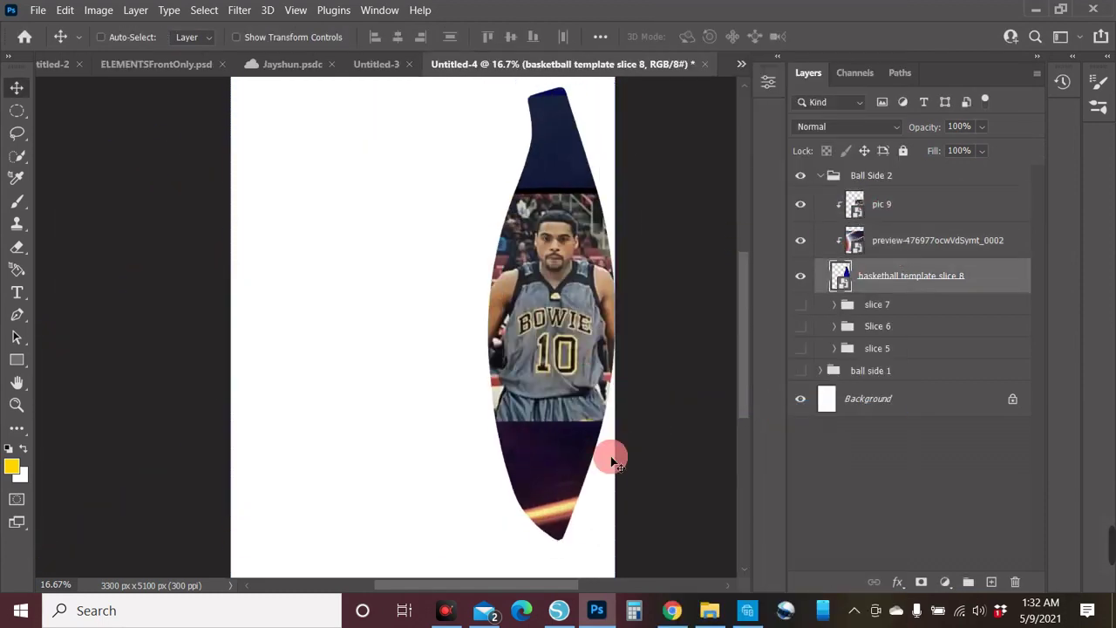
pyautogui.moveTo(55, 99)
pyautogui.mouseDown()
pyautogui.moveTo(705, 180)
pyautogui.moveTo(621, 148)
pyautogui.moveTo(605, 154)
pyautogui.mouseUp()
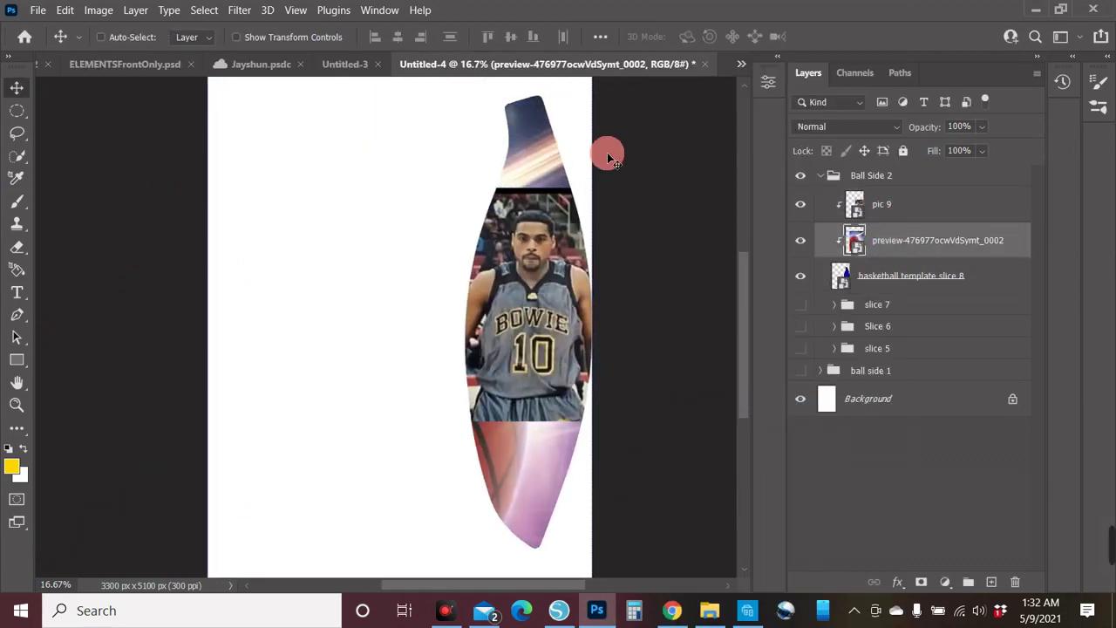
# - Erase the upper and lower edges of pic 9 so the photo blends into the clipped background
pyautogui.keyDown('ctrl'); pyautogui.click(224, 232); pyautogui.keyUp('ctrl')
pyautogui.press('e')
pyautogui.moveTo(498, 440)
pyautogui.mouseDown()
pyautogui.moveTo(612, 437)
pyautogui.moveTo(568, 444)
pyautogui.mouseUp()
pyautogui.click(16, 87)
# - Try a Hue/Saturation adjustment with slightly changed lightness clipped above pic 9, and delete it
pyautogui.click(945, 581)
pyautogui.click(991, 417)
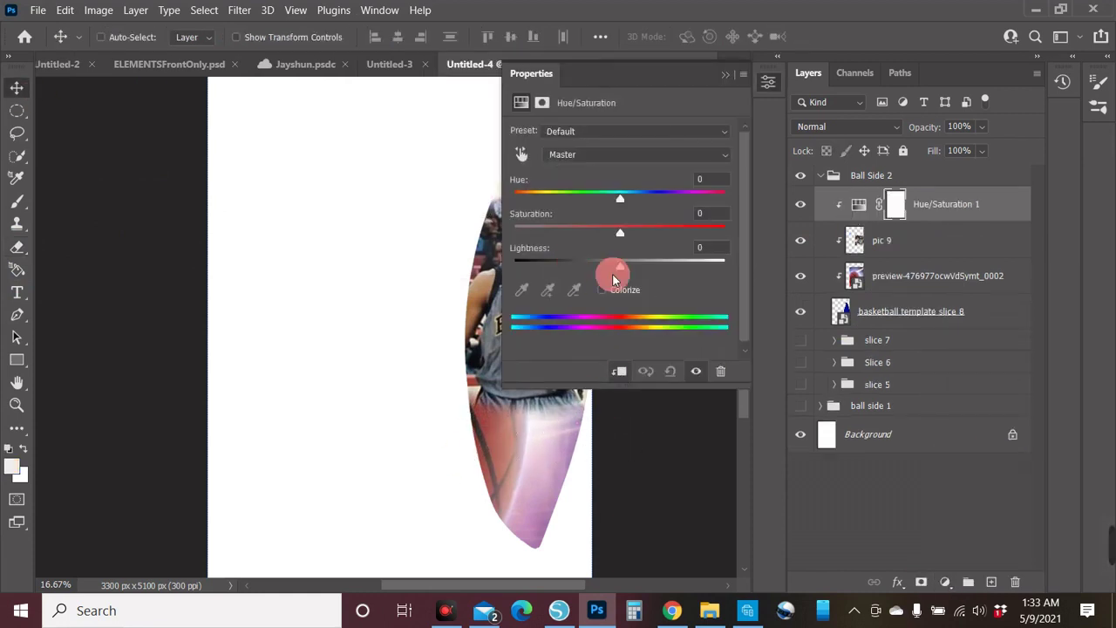
pyautogui.moveTo(700, 97); pyautogui.dragTo(874, 105)
pyautogui.moveTo(799, 283)
pyautogui.mouseDown()
pyautogui.moveTo(770, 285)
pyautogui.moveTo(792, 288)
pyautogui.mouseUp()
pyautogui.click(924, 80)
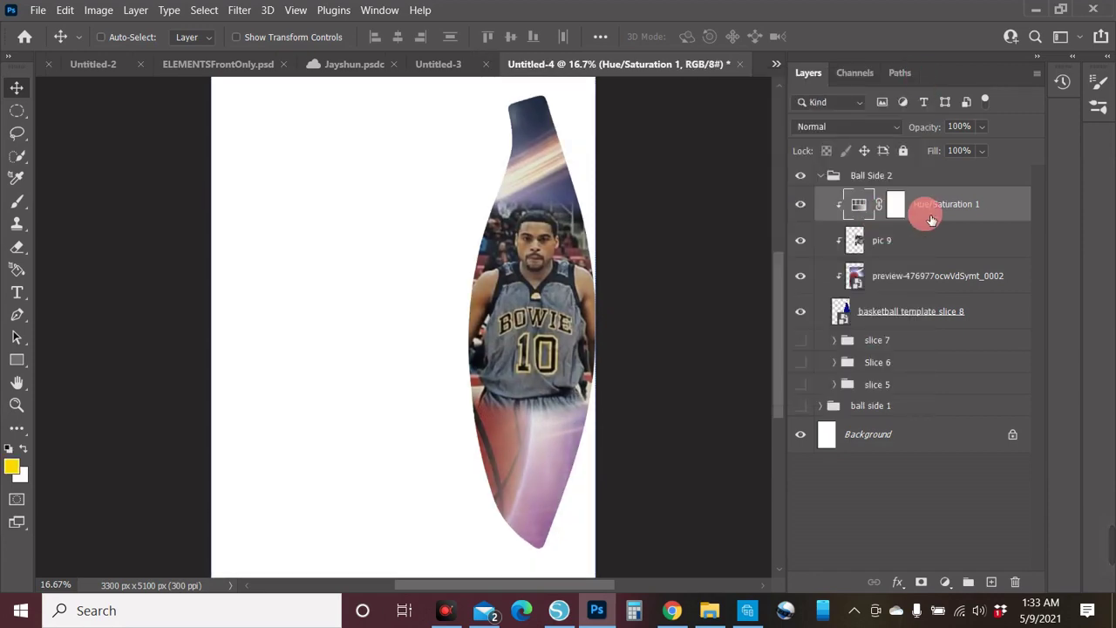
pyautogui.press('Delete')
# - Release pic 9 from the slice 8 clipping mask and add Hue/Saturation and Brightness/Contrast adjustment layers above it
pyautogui.keyDown('alt'); pyautogui.click(892, 221); pyautogui.keyUp('alt')
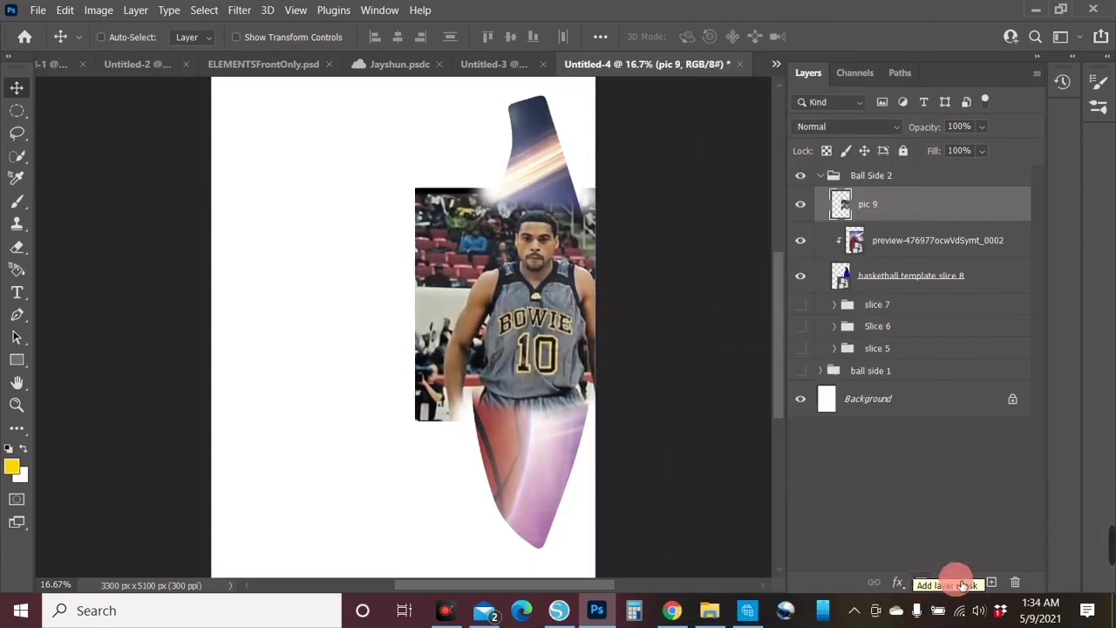
pyautogui.click(945, 581)
pyautogui.click(991, 415)
pyautogui.click(924, 79)
pyautogui.click(945, 582)
pyautogui.click(994, 332)
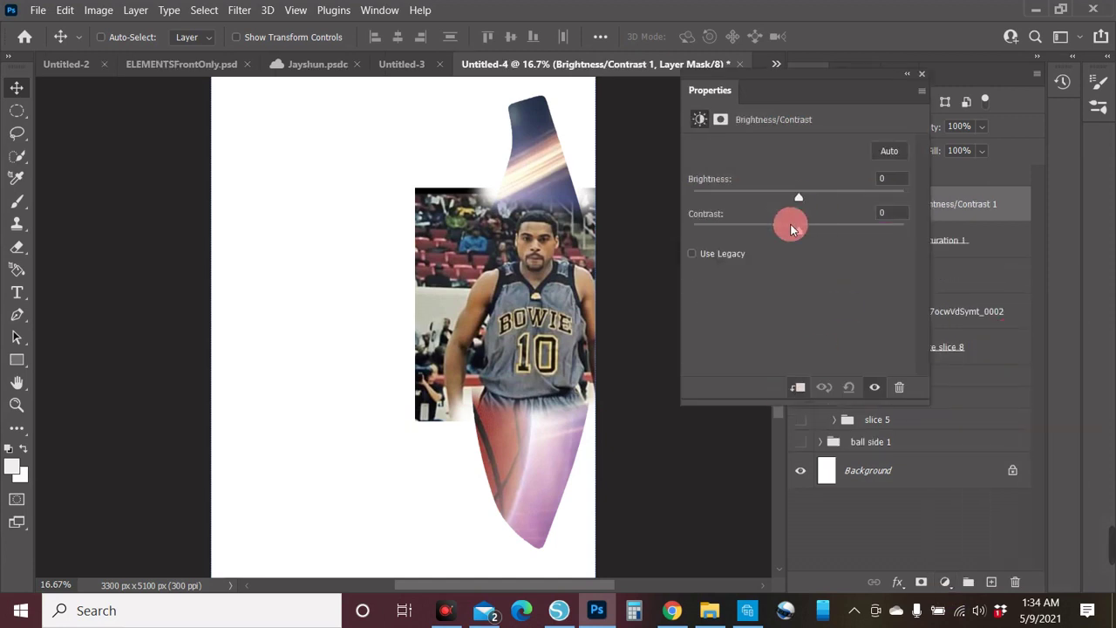
pyautogui.click(922, 74)
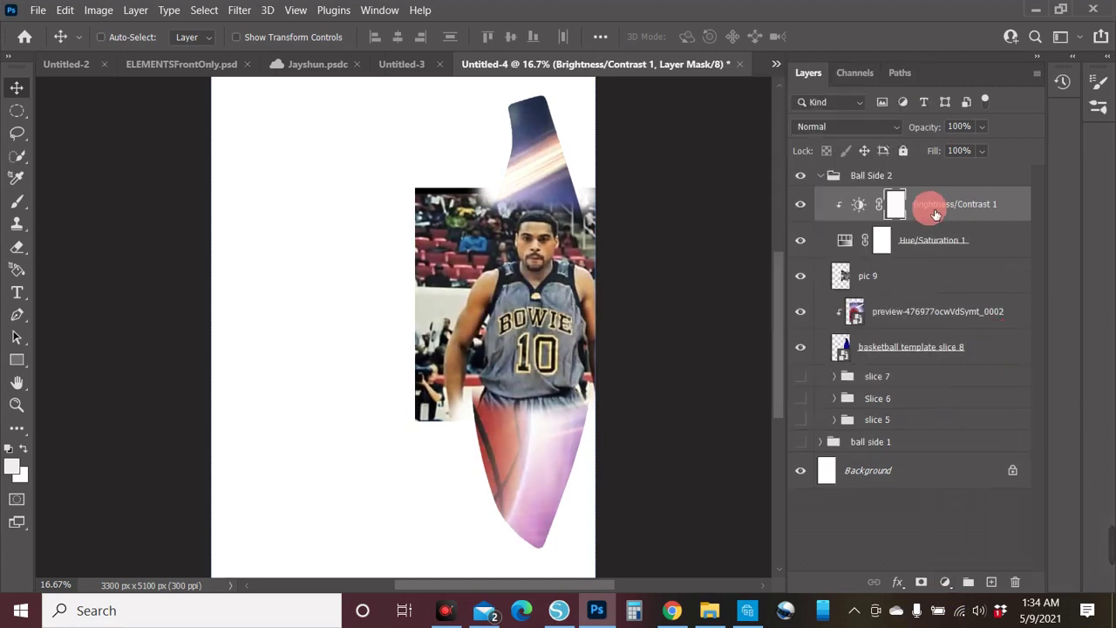
# - Delete the Hue/Saturation and Brightness/Contrast adjustment layers above pic 9
pyautogui.click(965, 251)
pyautogui.press('Delete')
pyautogui.click(922, 216)
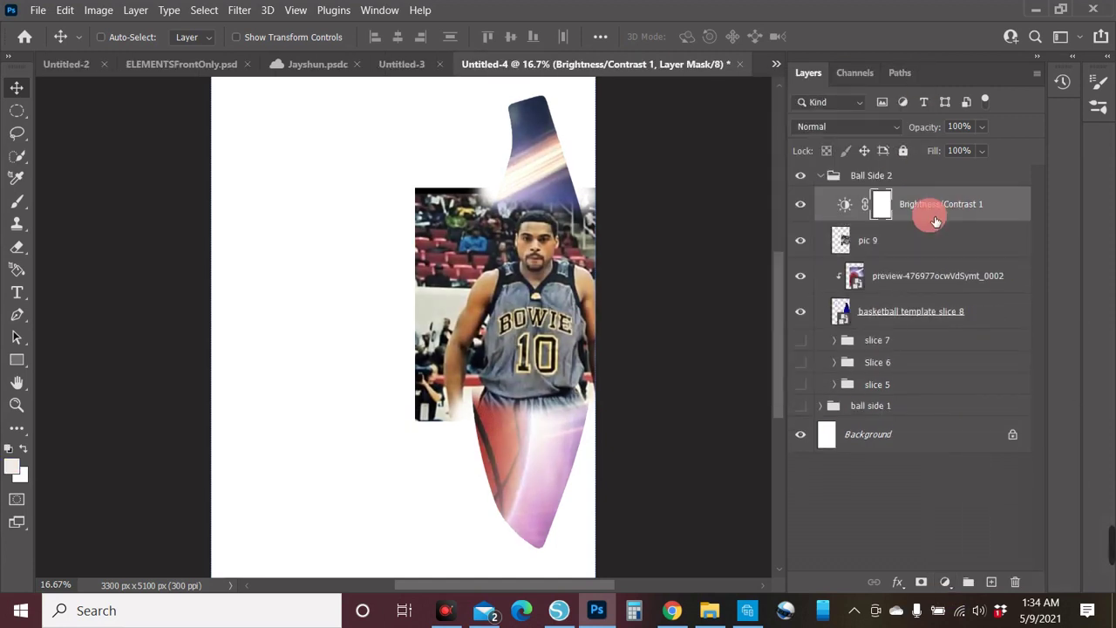
pyautogui.click(930, 247)
pyautogui.click(947, 204)
pyautogui.press('Delete')
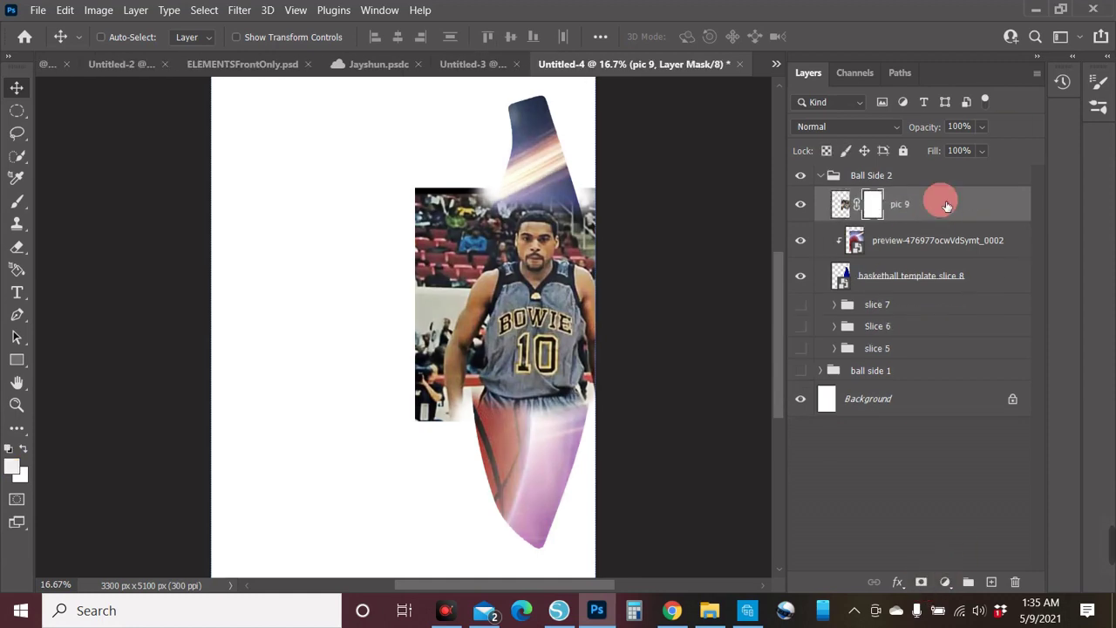
# - Try another adjustment layer above pic 9 and delete it together with pic 9's layer mask
pyautogui.click(940, 203)
pyautogui.click(945, 582)
pyautogui.click(977, 410)
pyautogui.click(922, 74)
pyautogui.press('Delete')
pyautogui.click(960, 209)
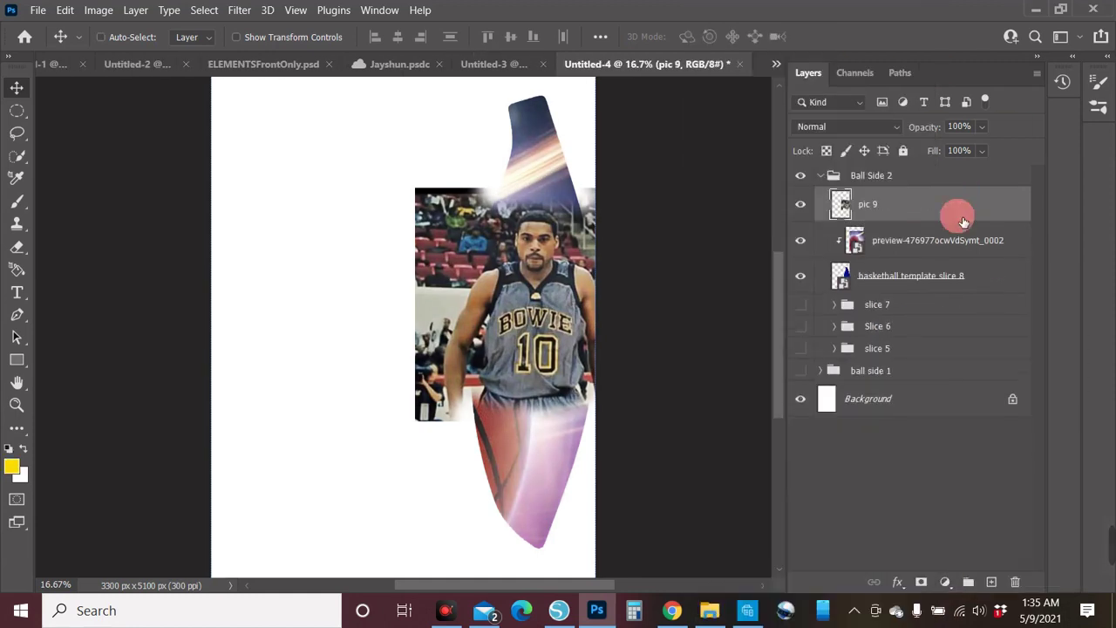
# - Add a Brightness/Contrast adjustment clipped to pic 9 and set its contrast to 65
pyautogui.click(944, 582)
pyautogui.click(1001, 327)
pyautogui.moveTo(798, 228); pyautogui.dragTo(867, 229)
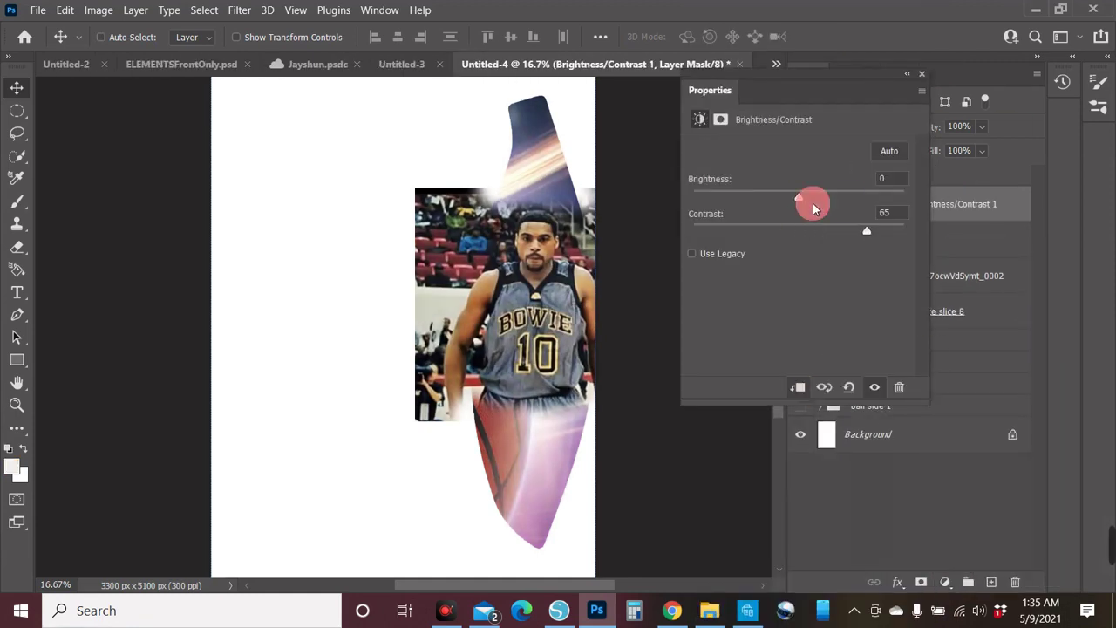
# - Merge the Brightness/Contrast adjustment with pic 9 and clip the merged photo to basketball template slice 8
pyautogui.click(980, 228)
pyautogui.rightClick(950, 213)
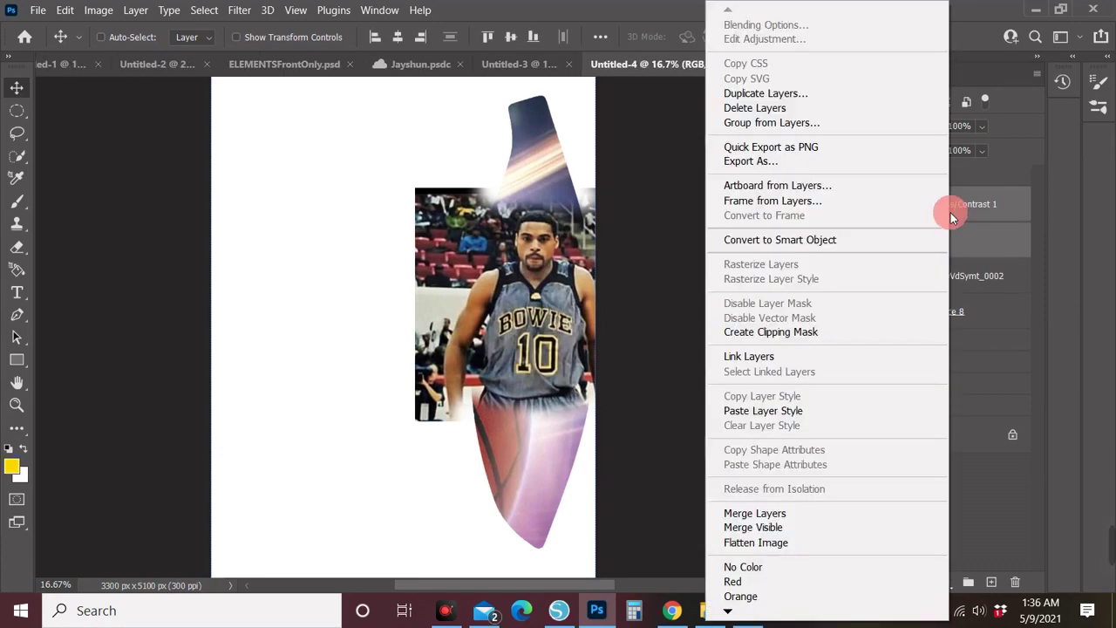
pyautogui.press('Escape')
pyautogui.rightClick(909, 240)
pyautogui.click(797, 326)
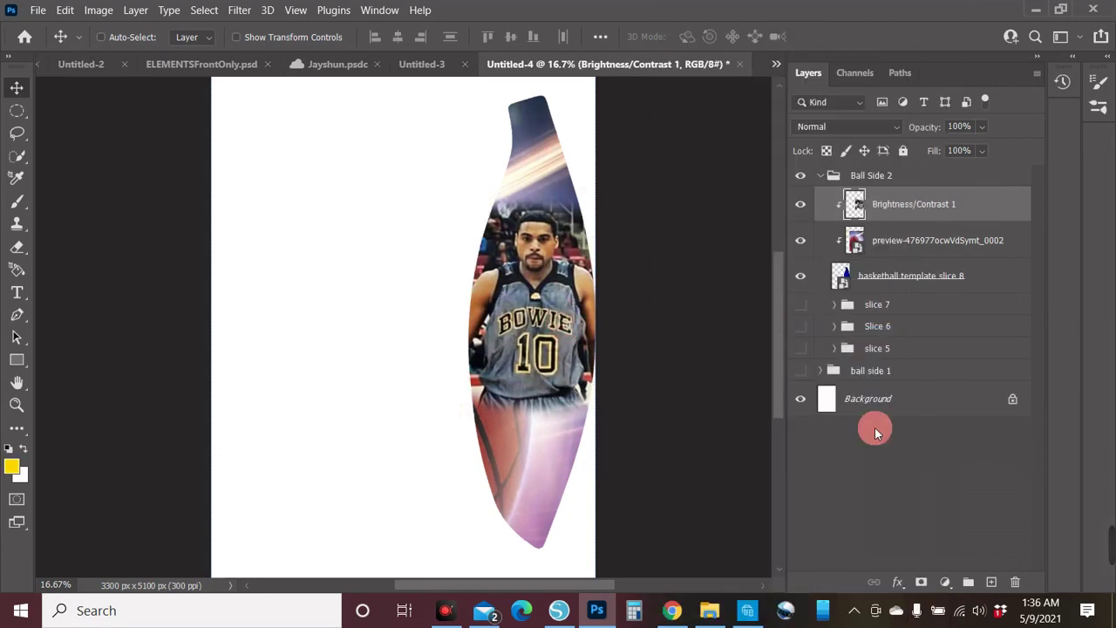
# - Group the merged photo, its background and basketball template slice 8 as Slice 8 and hide the group
pyautogui.keyDown('shift'); pyautogui.click(911, 278); pyautogui.keyUp('shift')
pyautogui.rightClick(911, 277)
pyautogui.click(766, 86)
pyautogui.write('Slice ')
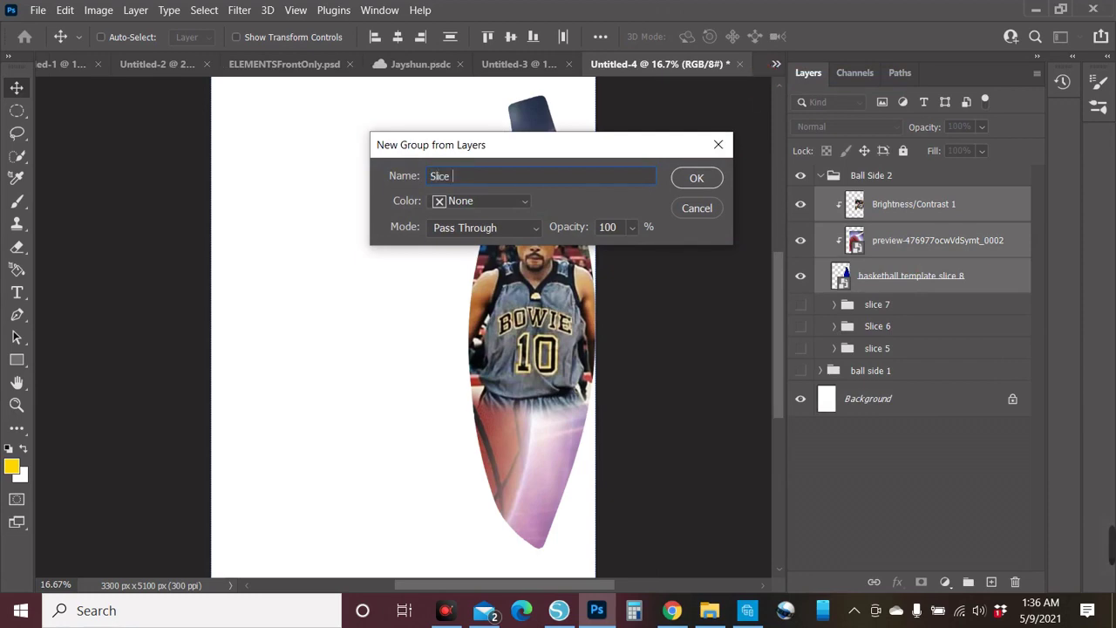
pyautogui.write('8')
pyautogui.press('Return')
pyautogui.click(803, 200)
# - Collapse and hide the Ball Side 2 group, and expand and show ball side 1
pyautogui.click(822, 176)
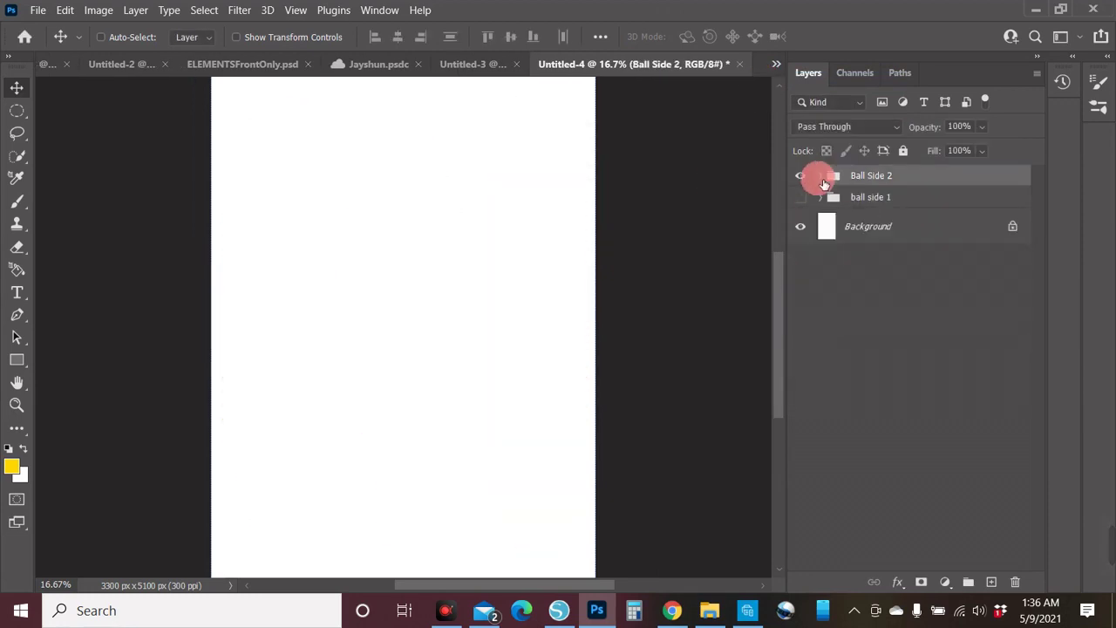
pyautogui.click(801, 175)
pyautogui.click(820, 197)
pyautogui.click(800, 197)
# - Preview Slice 1 in ball side 1, hide it again and leave slice 3 visible
pyautogui.click(800, 284)
pyautogui.click(801, 284)
pyautogui.click(801, 241)
pyautogui.click(801, 241)
pyautogui.click(801, 241)
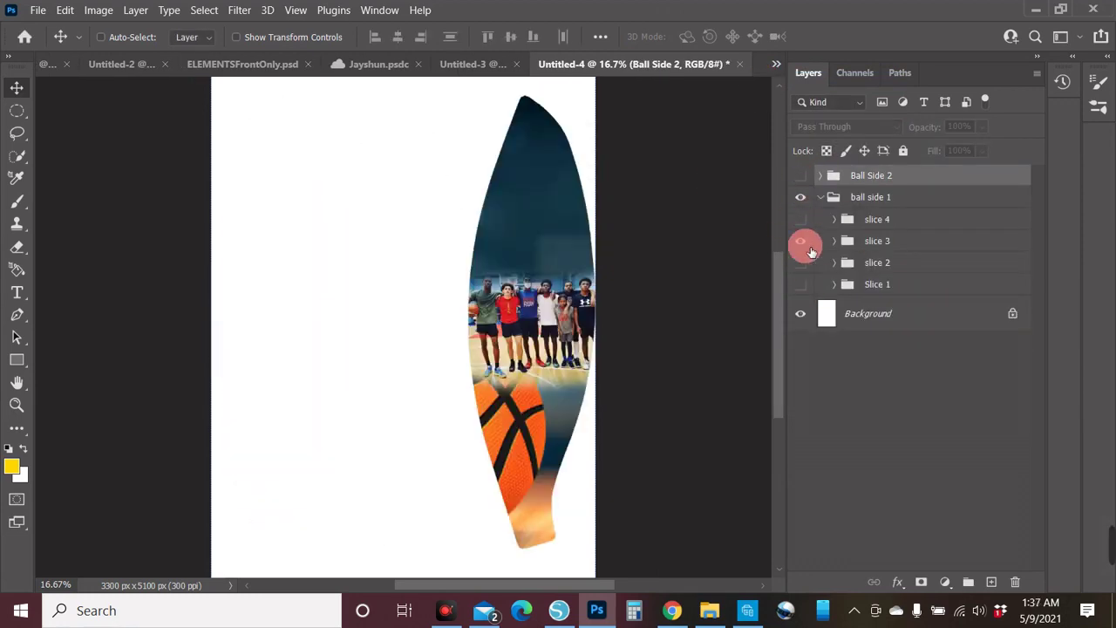
# - Expand slice 3, search the Silhouette graphics folder for "light" and place download-lightning-png-transparent-image-and-clipart-34 embedded
pyautogui.click(834, 241)
pyautogui.click(38, 9)
pyautogui.click(61, 356)
pyautogui.click(388, 263)
pyautogui.click(927, 68)
pyautogui.write('light')
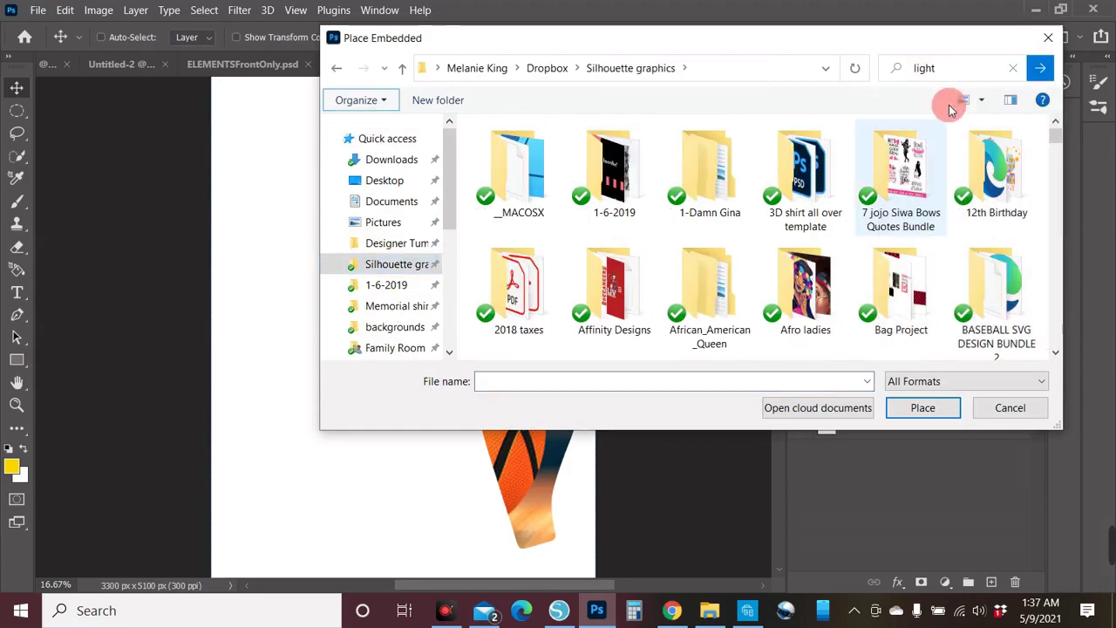
pyautogui.press('Return')
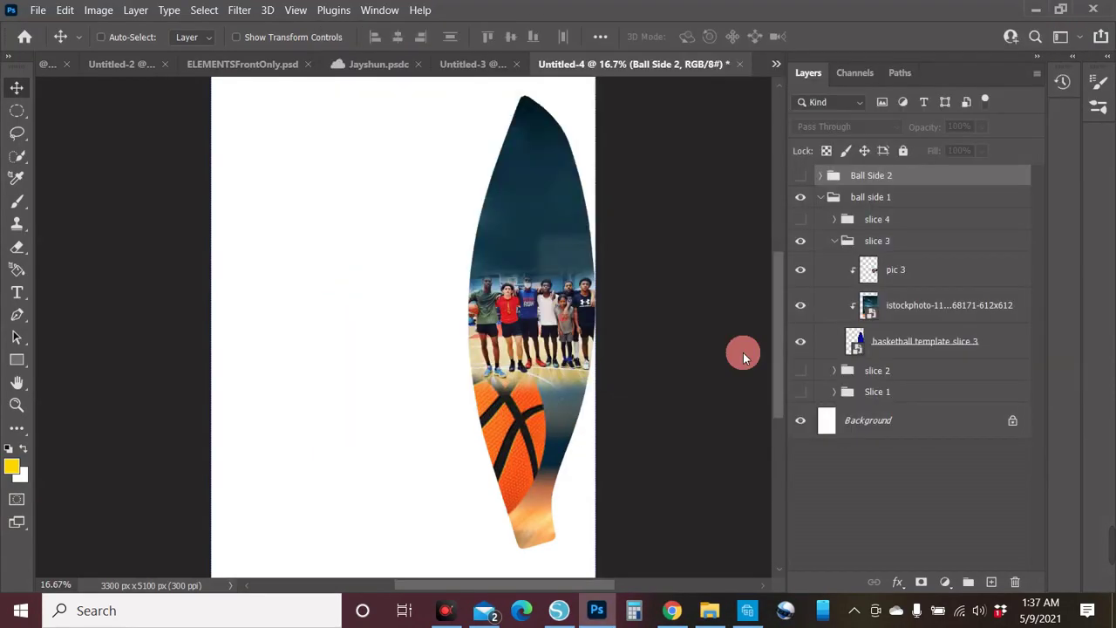
pyautogui.press('Return')
# - Clip the lightning image between pic 3 and the istockphoto background in slice 3 and lower its opacity
pyautogui.moveTo(946, 179); pyautogui.dragTo(920, 318)
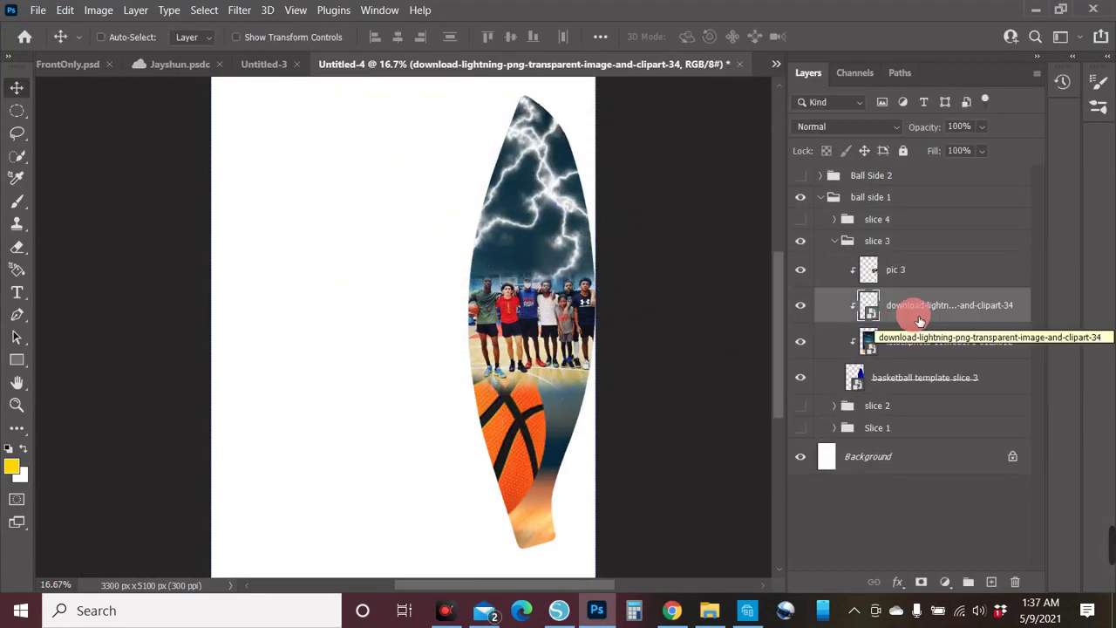
pyautogui.moveTo(981, 126); pyautogui.dragTo(949, 154)
pyautogui.click(855, 475)
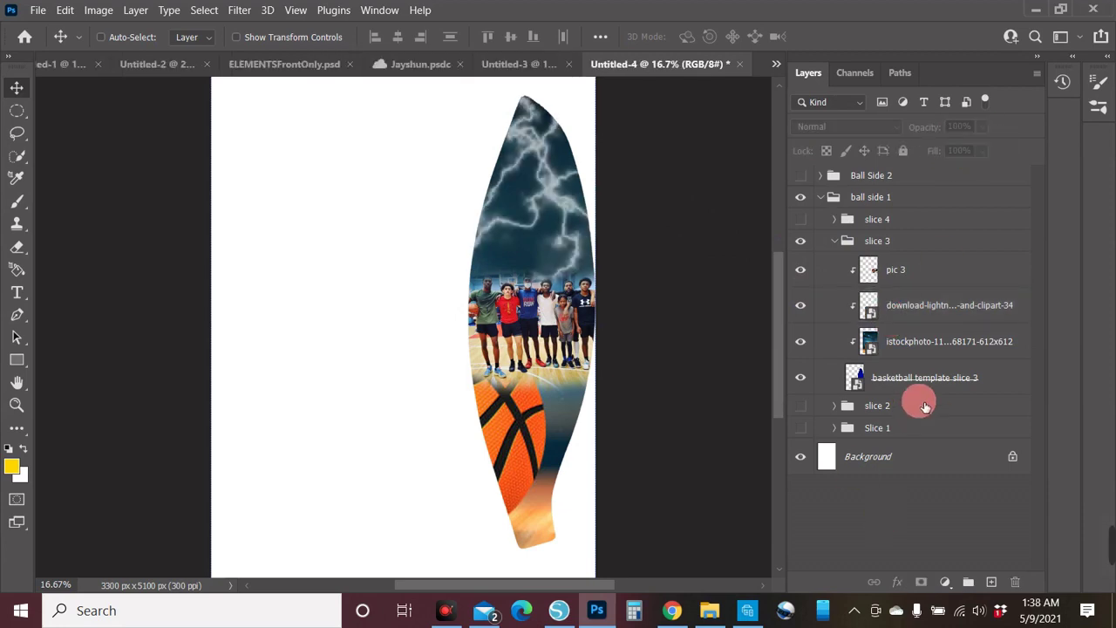
# - Collapse the slice 3 group and make slices 1, 2 and 3 of ball side 1 visible together
pyautogui.click(835, 240)
pyautogui.click(836, 288)
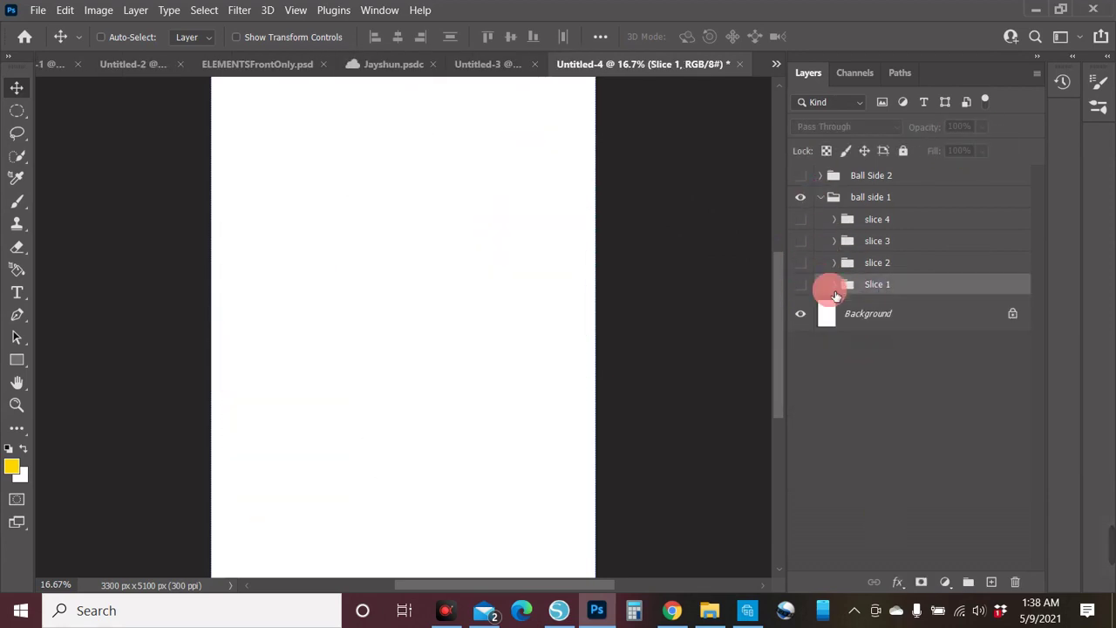
# - Open the print settings and choose the Canon iX6800 series WS printer
pyautogui.click(37, 10)
pyautogui.click(53, 504)
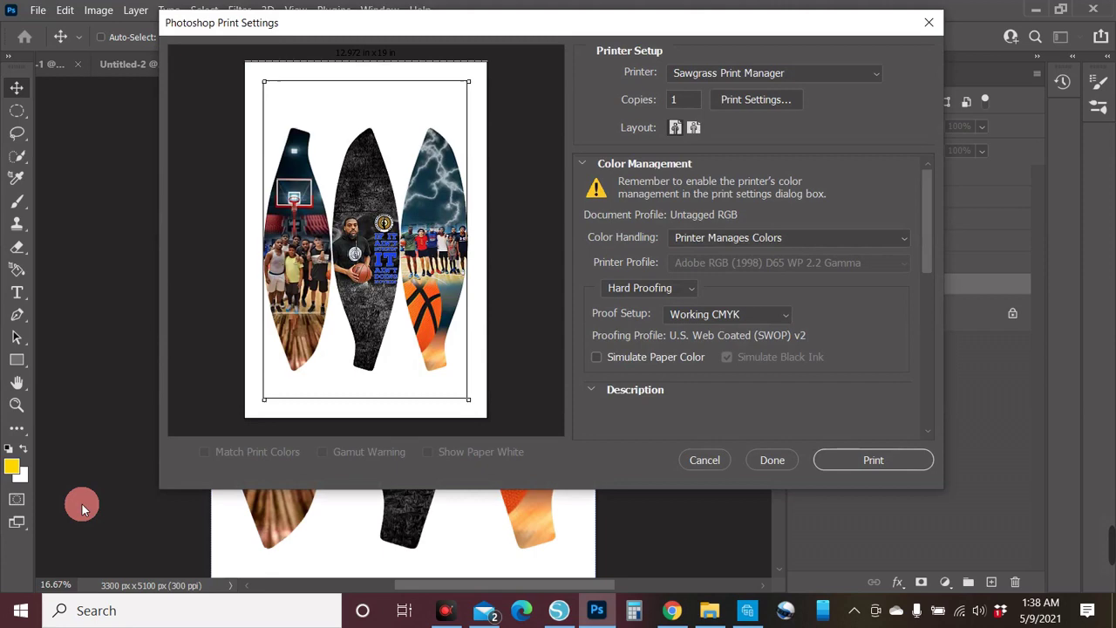
pyautogui.click(770, 76)
pyautogui.click(812, 103)
pyautogui.click(794, 73)
pyautogui.click(754, 217)
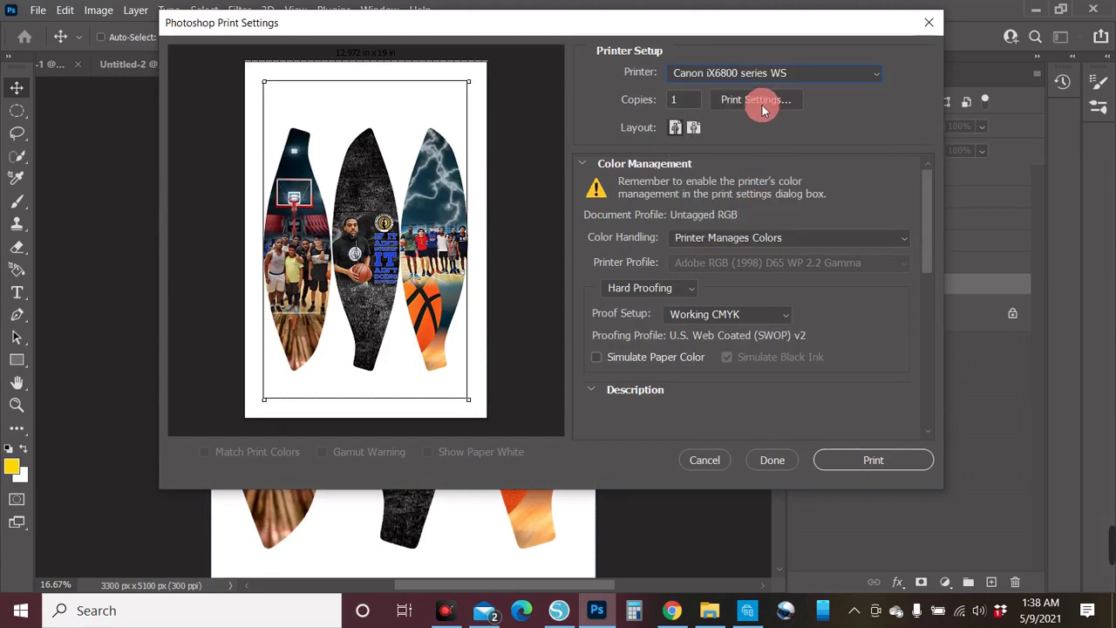
# - Set the Canon printer's media type to High Resolution Paper and print quality to High, and leave the print settings without printing
pyautogui.click(758, 103)
pyautogui.click(262, 337)
pyautogui.moveTo(274, 425)
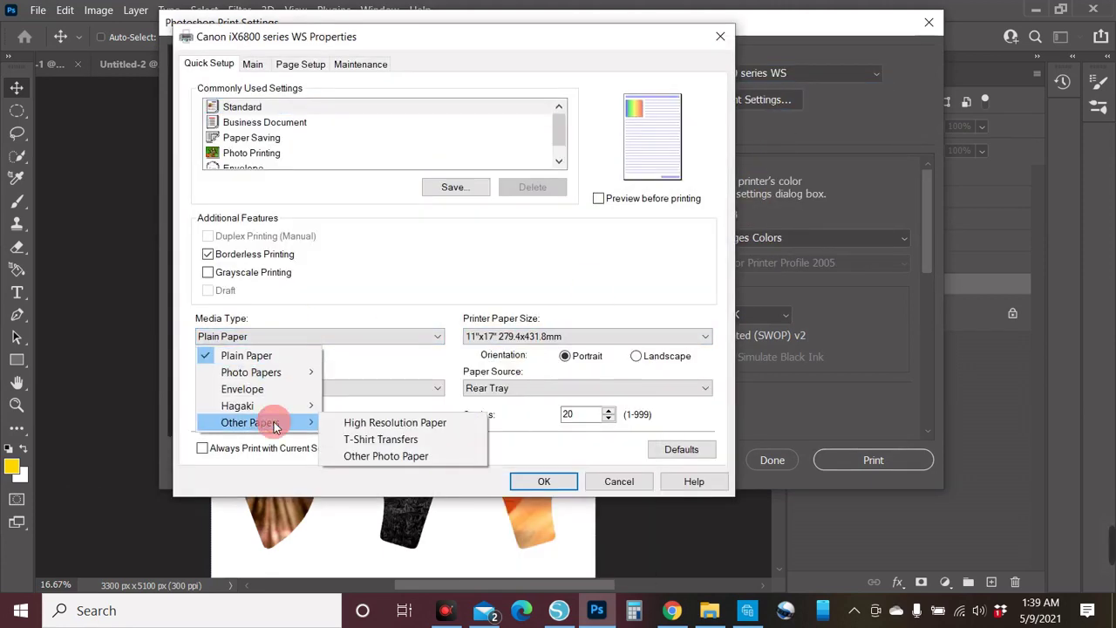
pyautogui.click(395, 423)
pyautogui.click(262, 388)
pyautogui.click(261, 403)
pyautogui.click(543, 481)
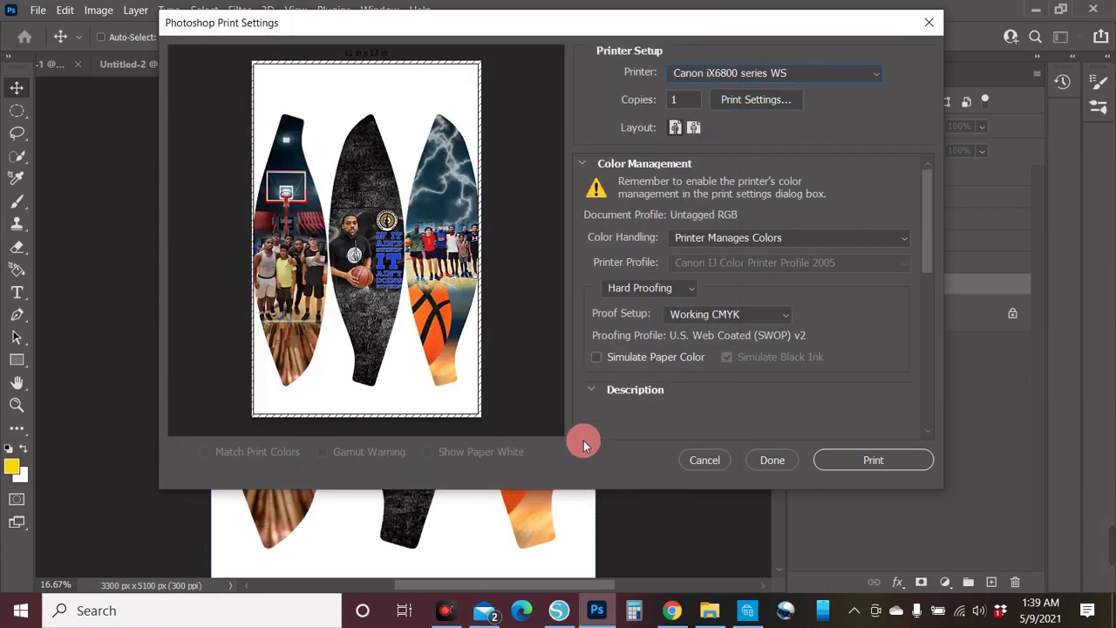
pyautogui.click(710, 460)
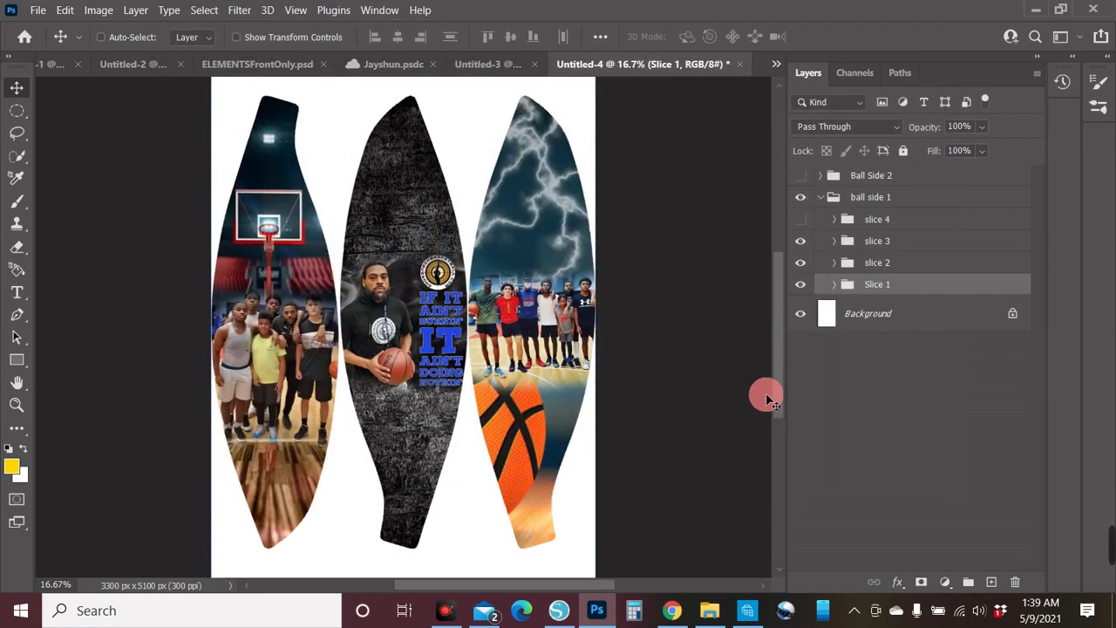
# - Transform slices 1 to 3 together, narrowing them to 98.94% width and moving them up about 99 px on the page
pyautogui.keyDown('shift'); pyautogui.click(872, 243); pyautogui.keyUp('shift')
pyautogui.hotkey('ctrl', 't')
pyautogui.hotkey('ctrl', '-')
pyautogui.hotkey('ctrl', '-')
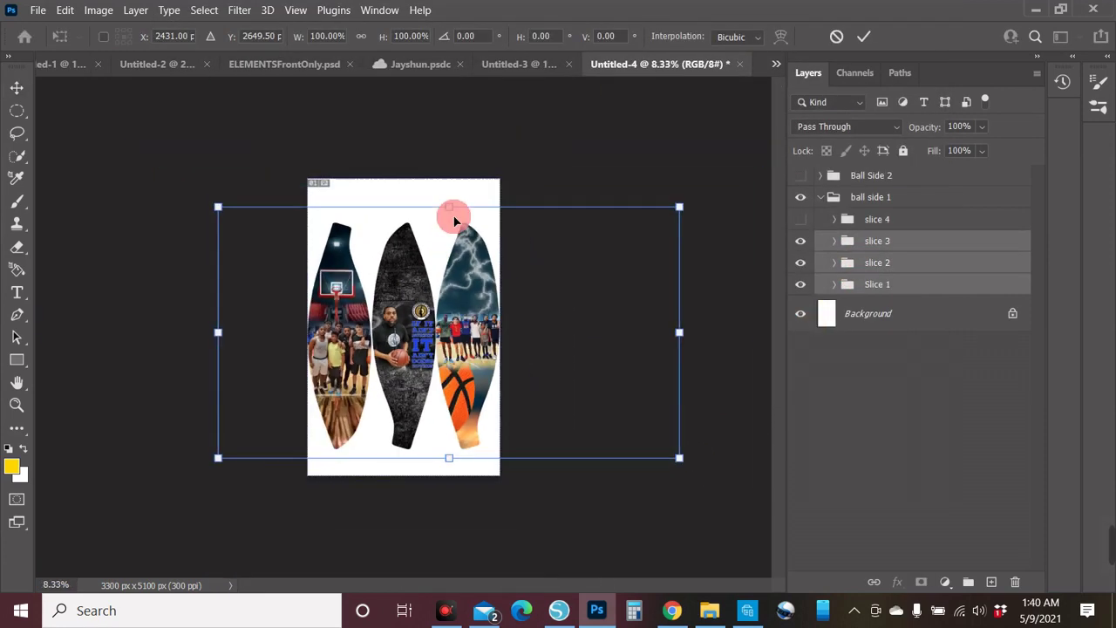
pyautogui.moveTo(677, 333); pyautogui.dragTo(684, 341)
pyautogui.press('Return')
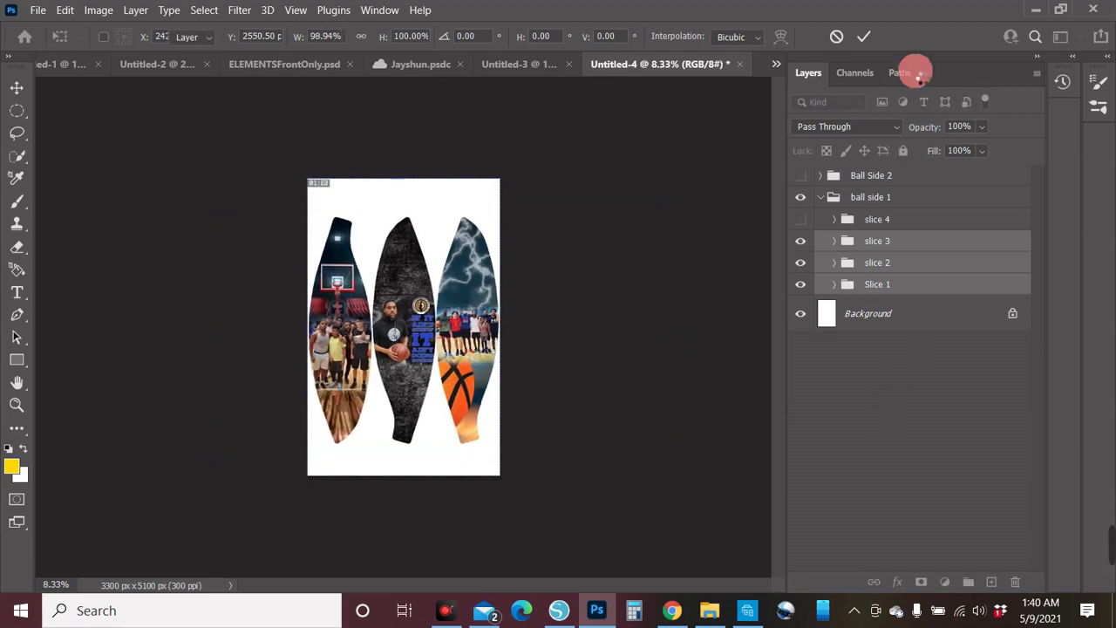
# - Reopen the printer properties and configure them for Photo Printing on Matte Photo Paper
pyautogui.click(37, 10)
pyautogui.click(75, 509)
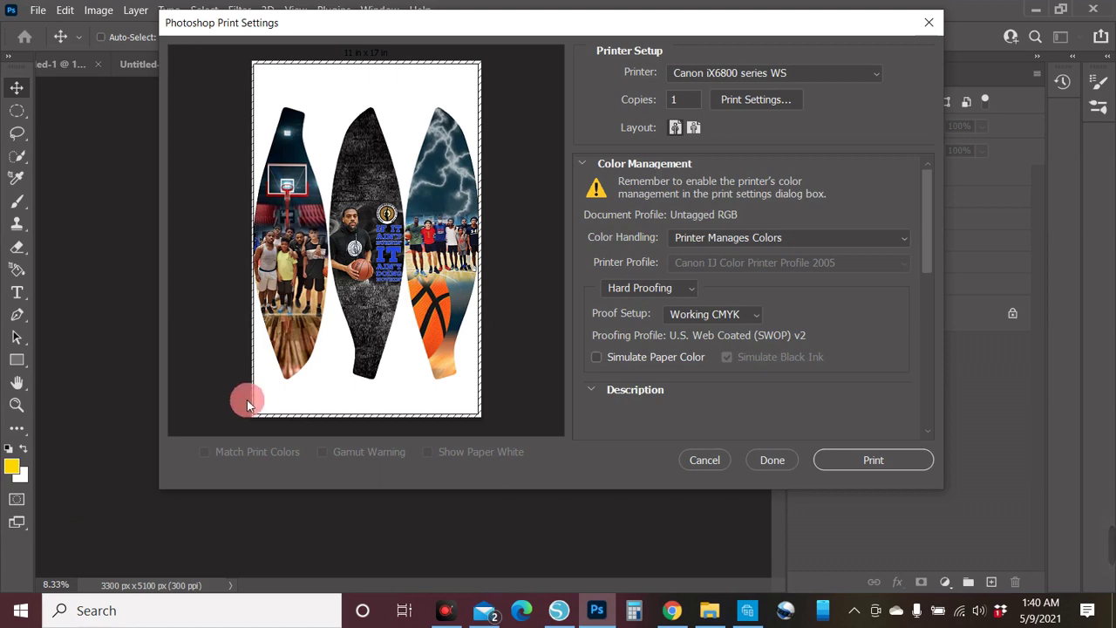
pyautogui.click(759, 99)
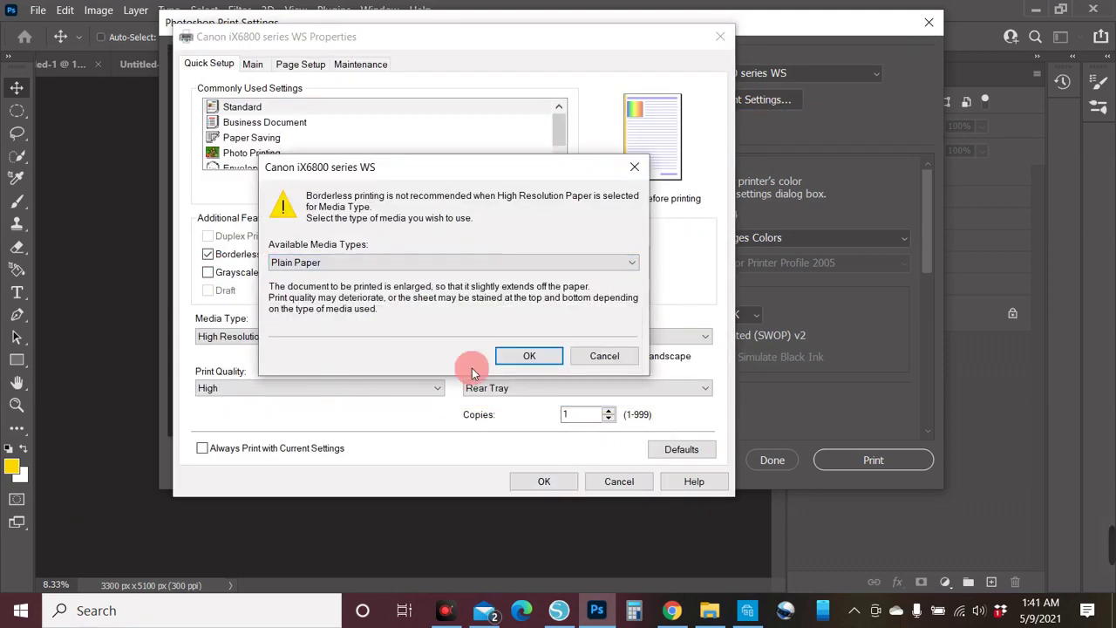
pyautogui.click(530, 356)
pyautogui.click(251, 153)
pyautogui.click(349, 336)
pyautogui.moveTo(282, 378)
pyautogui.click(387, 456)
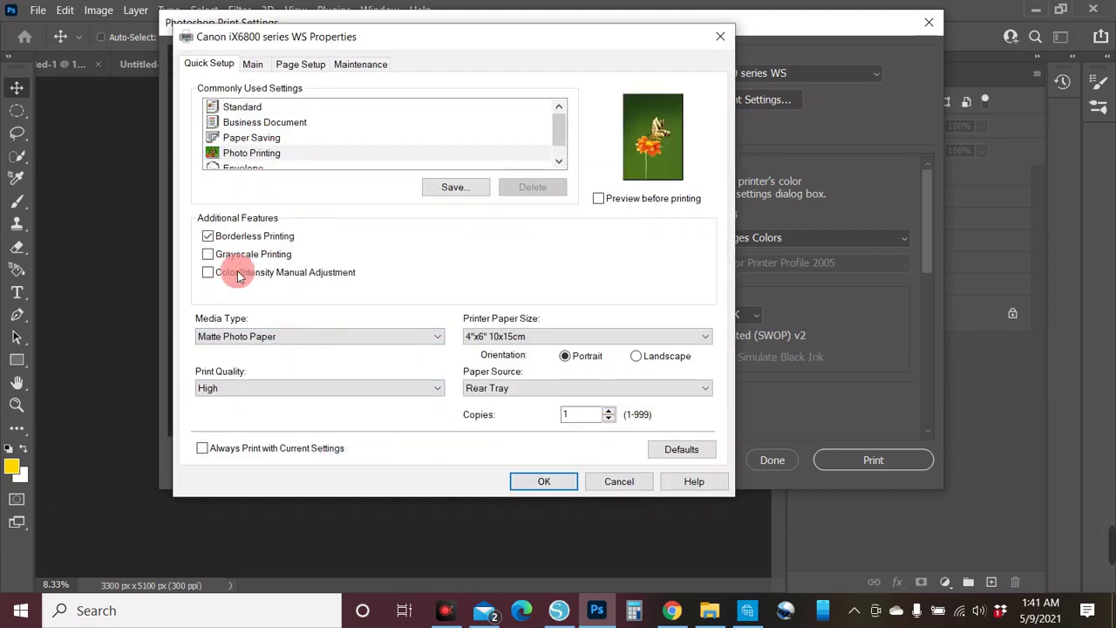
pyautogui.click(543, 481)
# - Recheck the Canon printer properties and print the page with slices 1 to 3
pyautogui.click(758, 100)
pyautogui.click(534, 482)
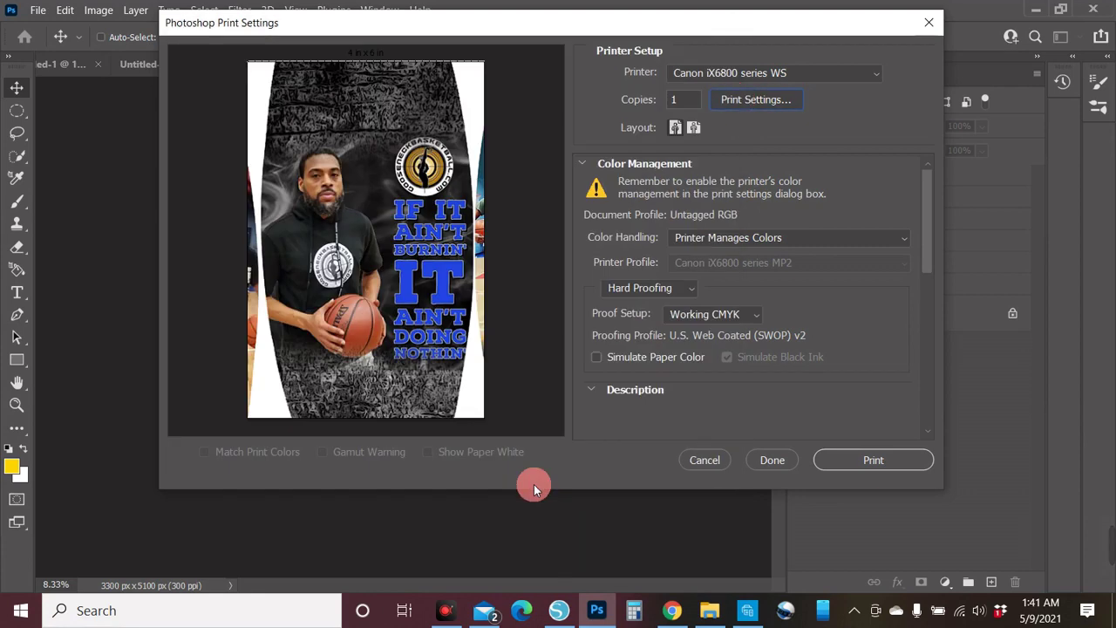
pyautogui.click(873, 459)
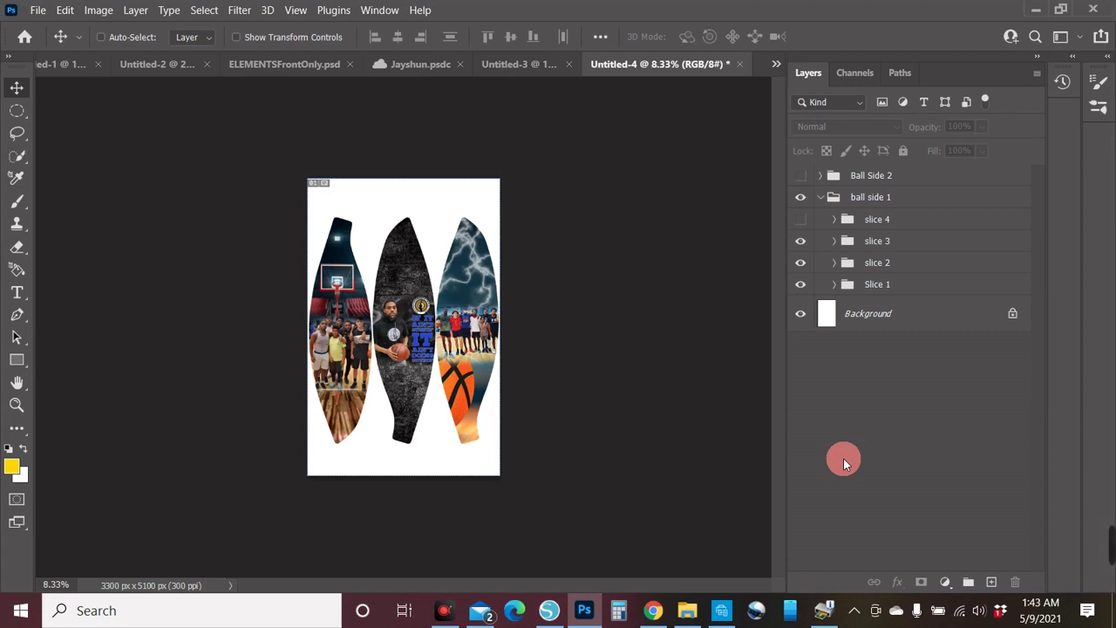
# - Hide slices 1 to 3, show slice 4, and show and expand Ball Side 2 with slices 5 and 6 visible
pyautogui.moveTo(801, 284); pyautogui.dragTo(799, 238)
pyautogui.click(800, 219)
pyautogui.click(801, 175)
pyautogui.click(819, 175)
# - Print the page with slices 4, 5 and 6 on the Canon printer
pyautogui.click(37, 9)
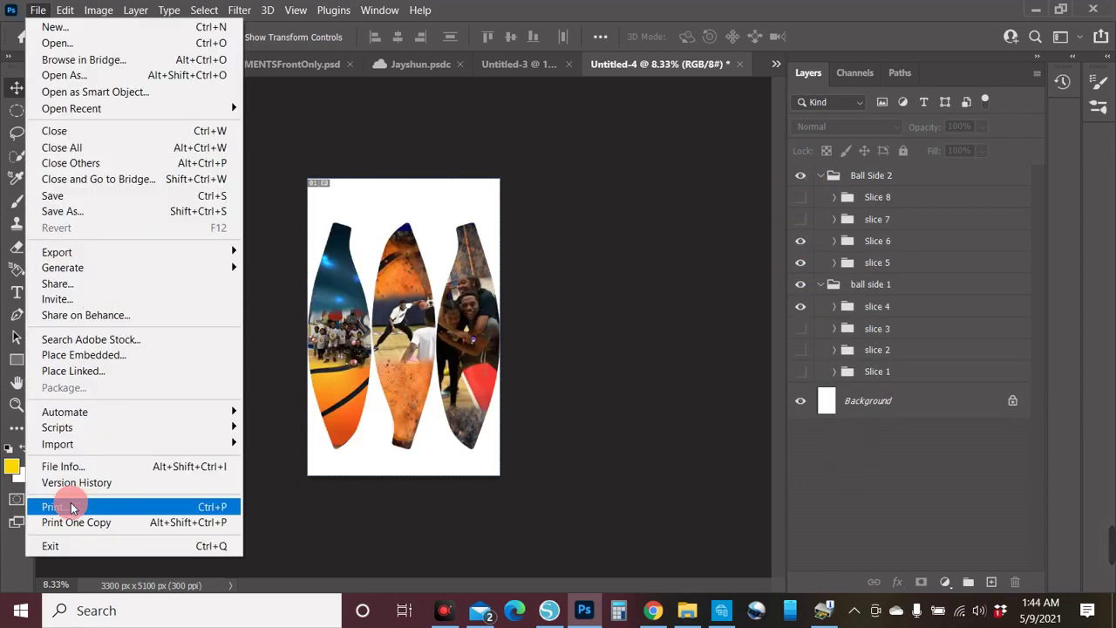
pyautogui.click(65, 507)
pyautogui.click(859, 461)
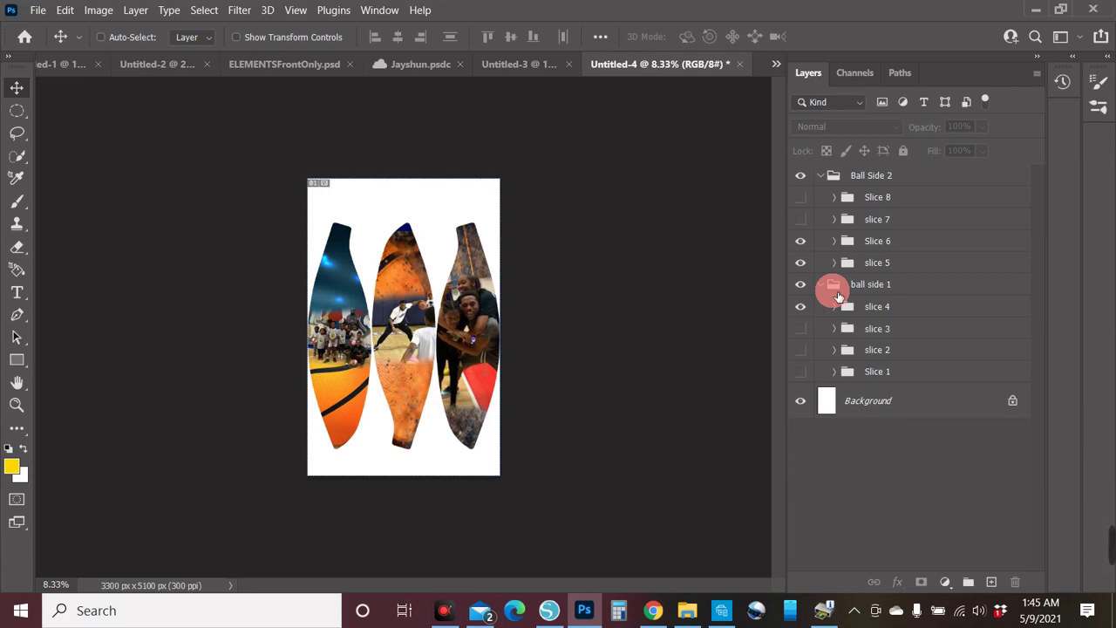
# - Hide slices 4, 5 and 6 and show slice 7 and Slice 8 in Ball Side 2
pyautogui.click(801, 263)
pyautogui.click(801, 241)
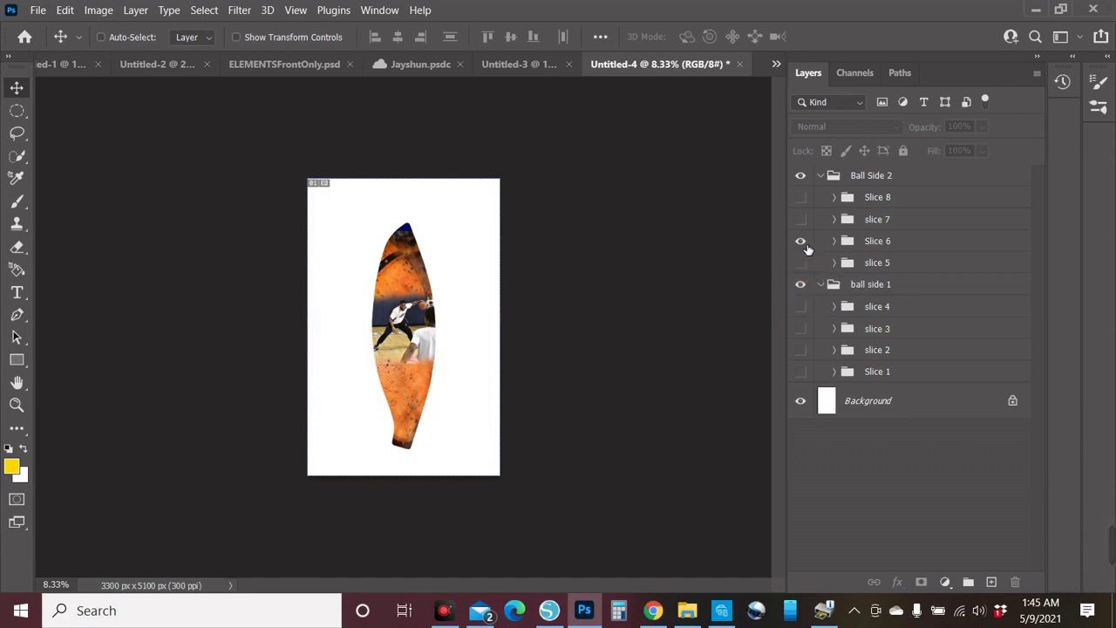
pyautogui.click(801, 306)
pyautogui.click(801, 219)
pyautogui.click(800, 197)
# - Reposition slices 7 and 8 inward from the page's right edge, checking the print preview, and print the page
pyautogui.keyDown('ctrl'); pyautogui.click(456, 275); pyautogui.keyUp('ctrl')
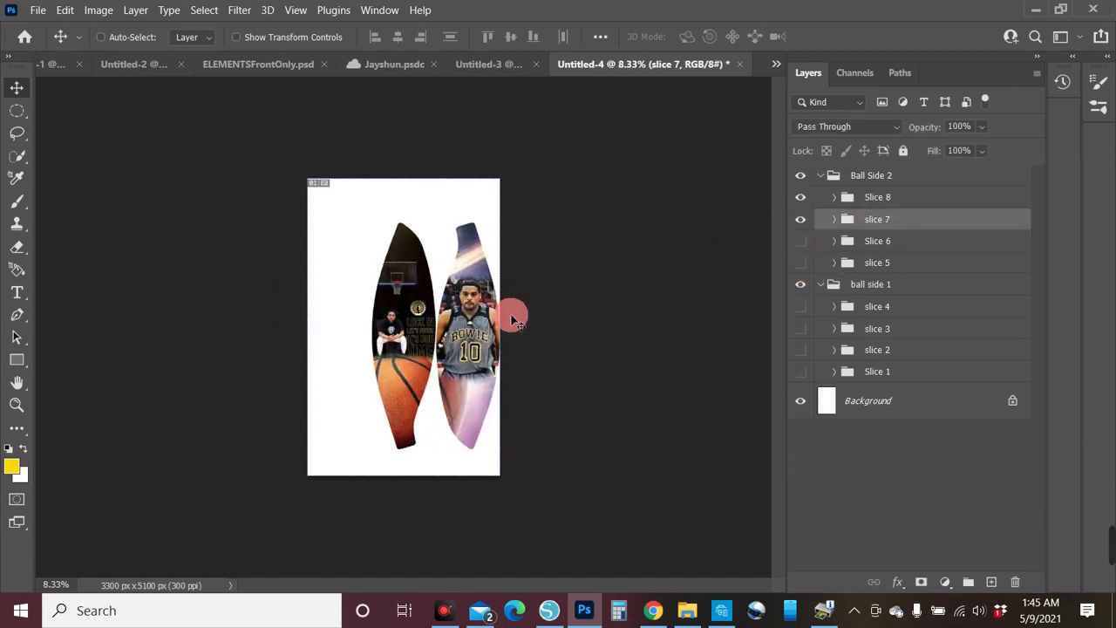
pyautogui.click(38, 10)
pyautogui.click(62, 511)
pyautogui.click(704, 460)
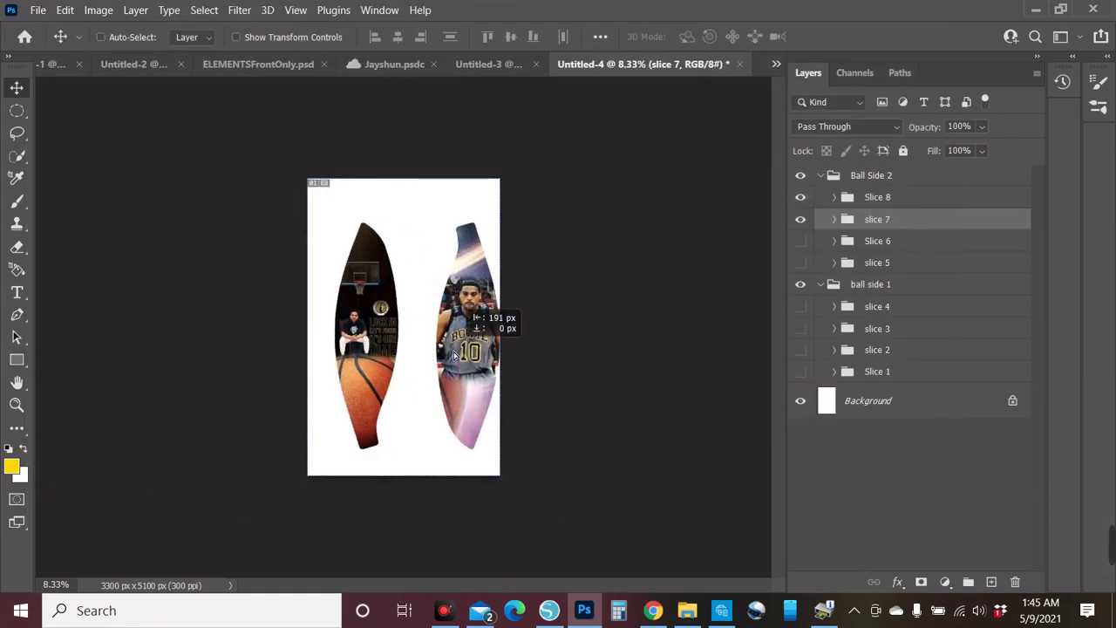
pyautogui.keyDown('ctrl'); pyautogui.click(488, 319); pyautogui.keyUp('ctrl')
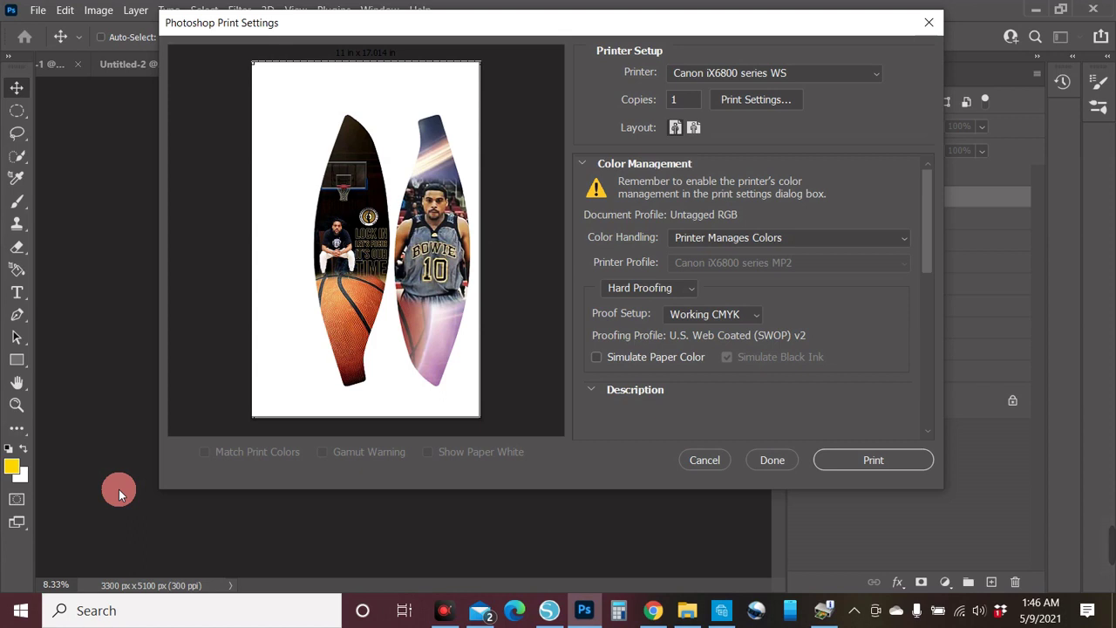
pyautogui.click(854, 455)
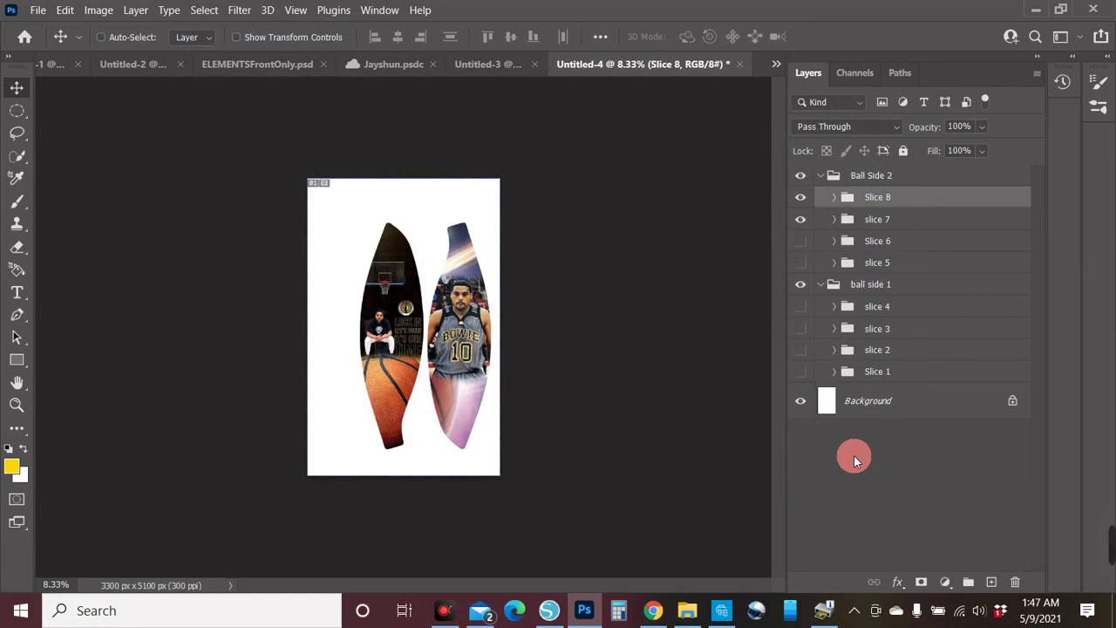